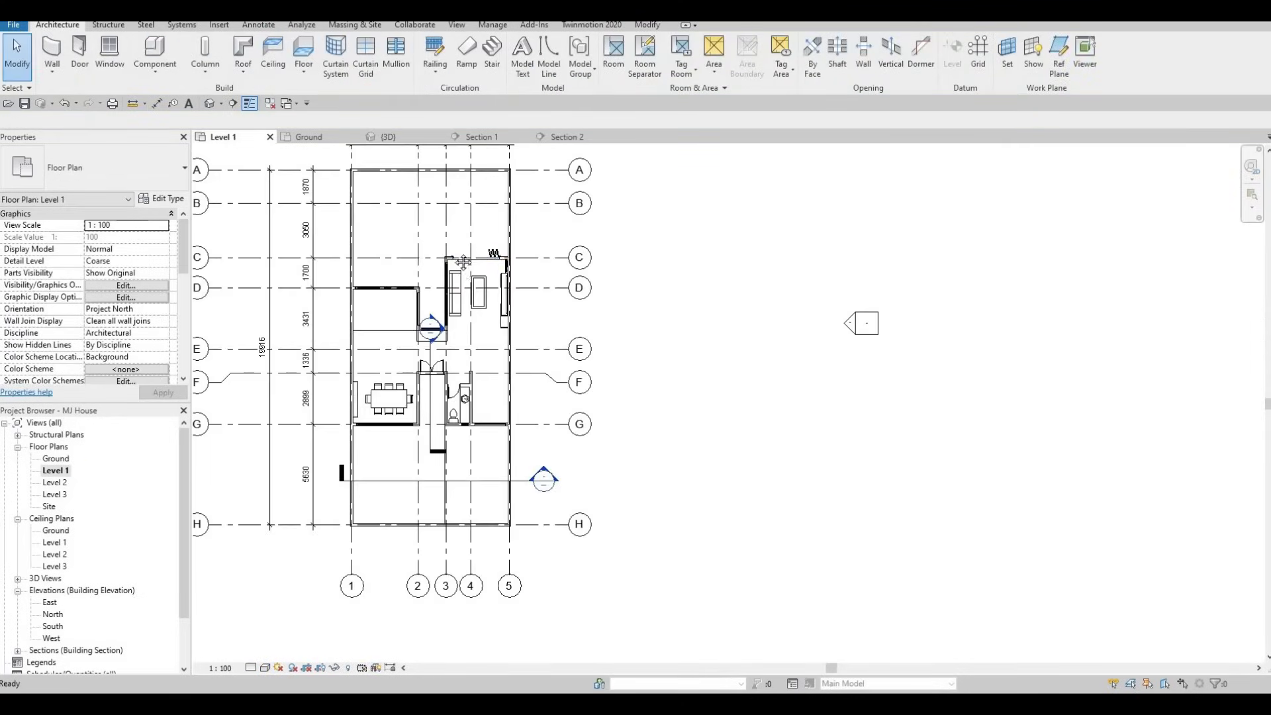
Step: Delete the four-panel curtain wall window from the exterior wall along grid D, using the 3D view
{"action": "middle_click_drag", "start_coordinate": [380, 221], "coordinate": [403, 285]}
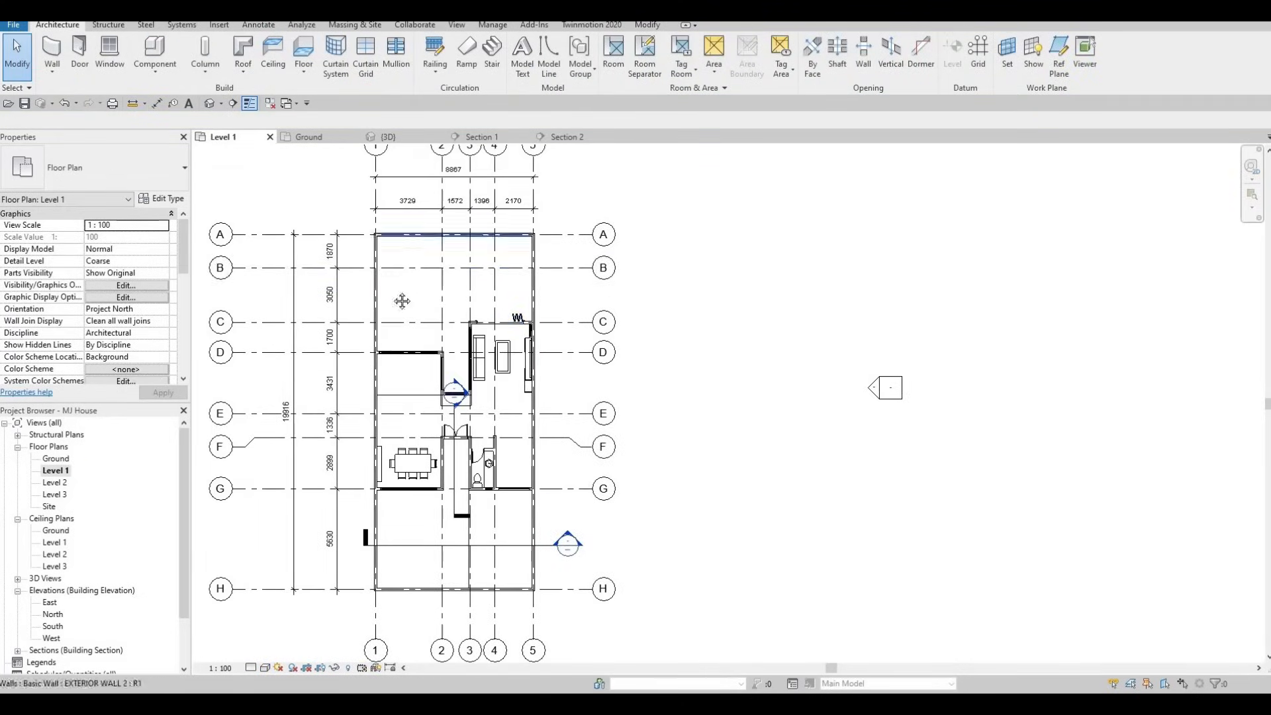
{"action": "scroll", "coordinate": [371, 364], "scroll_direction": "up", "scroll_amount": 5}
{"action": "scroll", "coordinate": [355, 364], "scroll_direction": "up", "scroll_amount": 3}
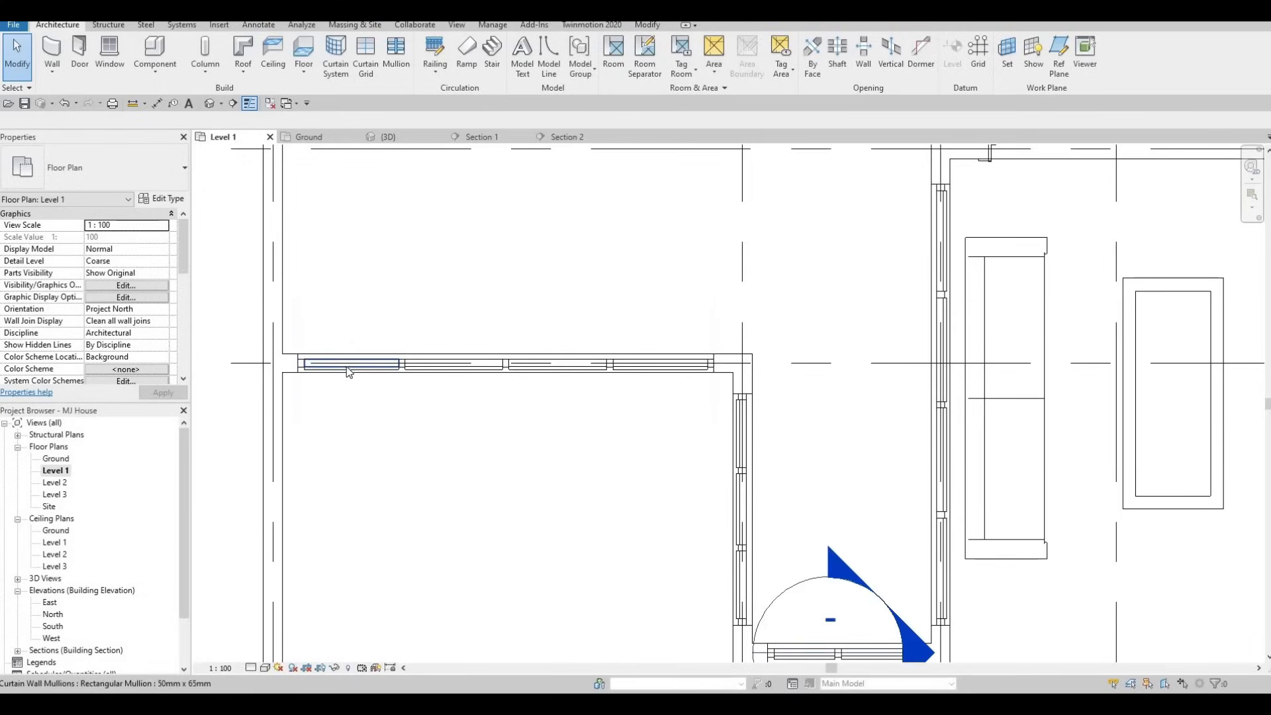
{"action": "left_click", "coordinate": [349, 371]}
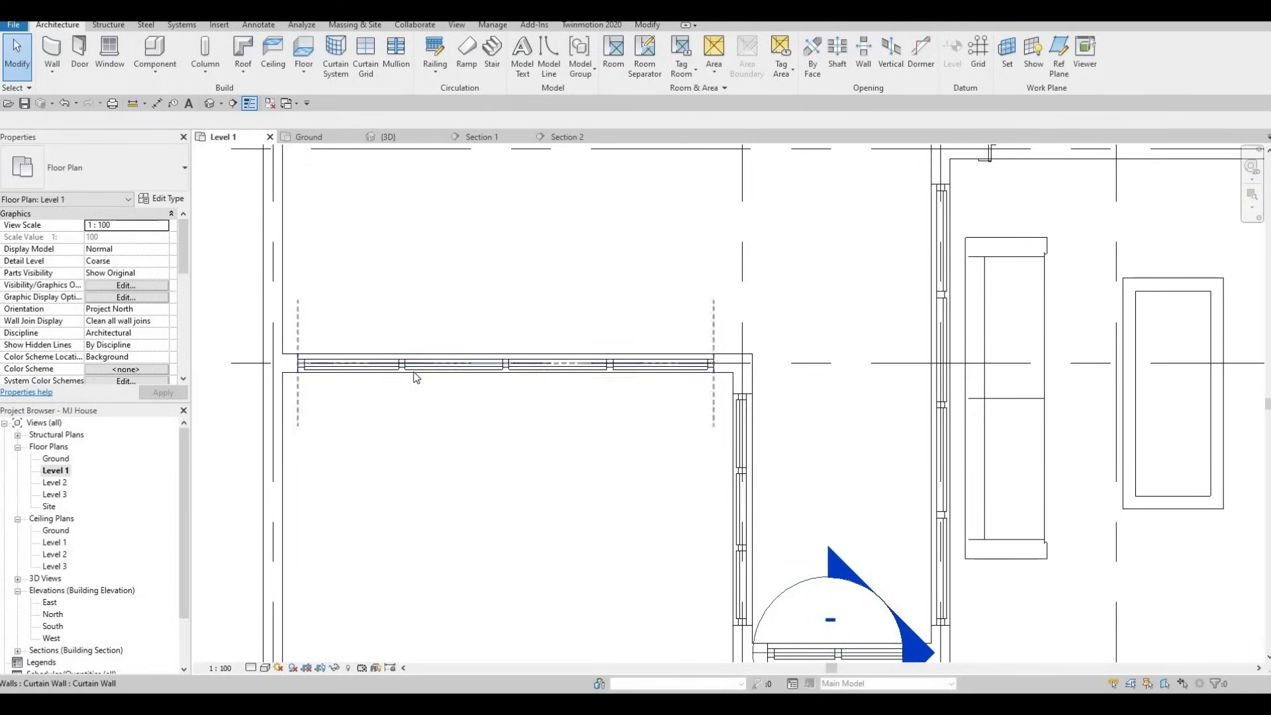
{"action": "scroll", "coordinate": [443, 369], "scroll_direction": "down", "scroll_amount": 2}
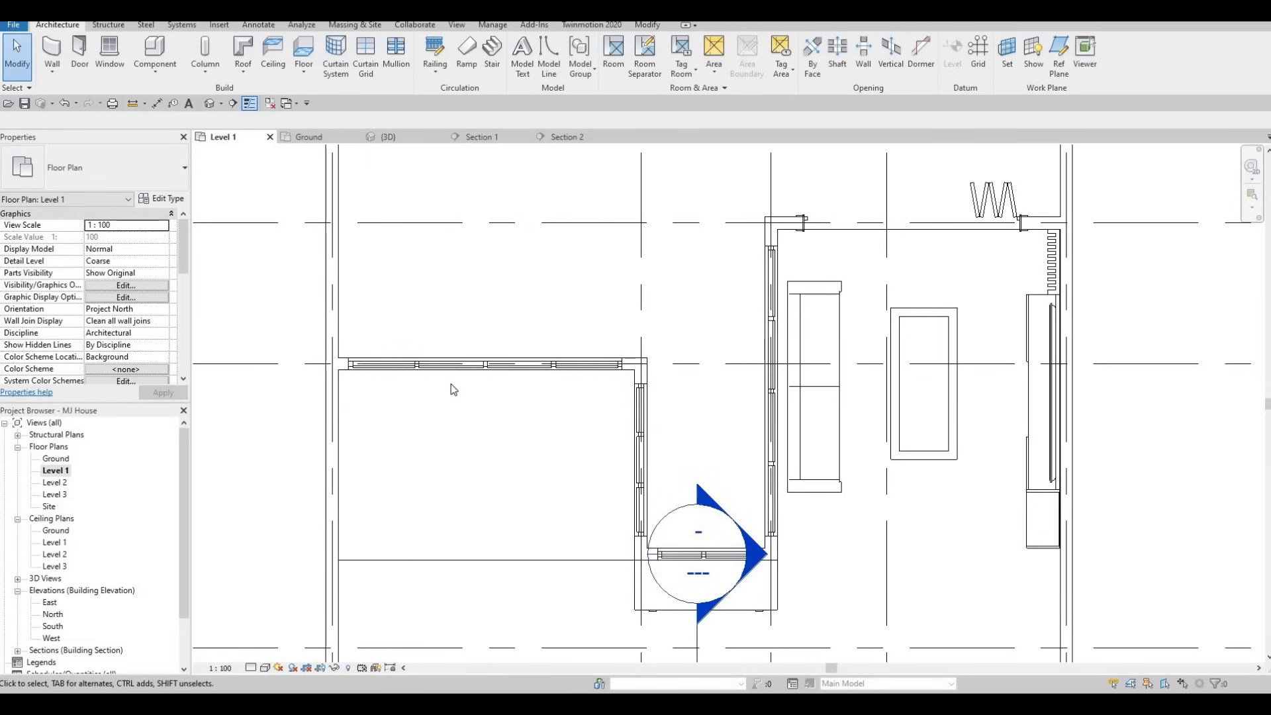
{"action": "scroll", "coordinate": [447, 347], "scroll_direction": "down", "scroll_amount": 3}
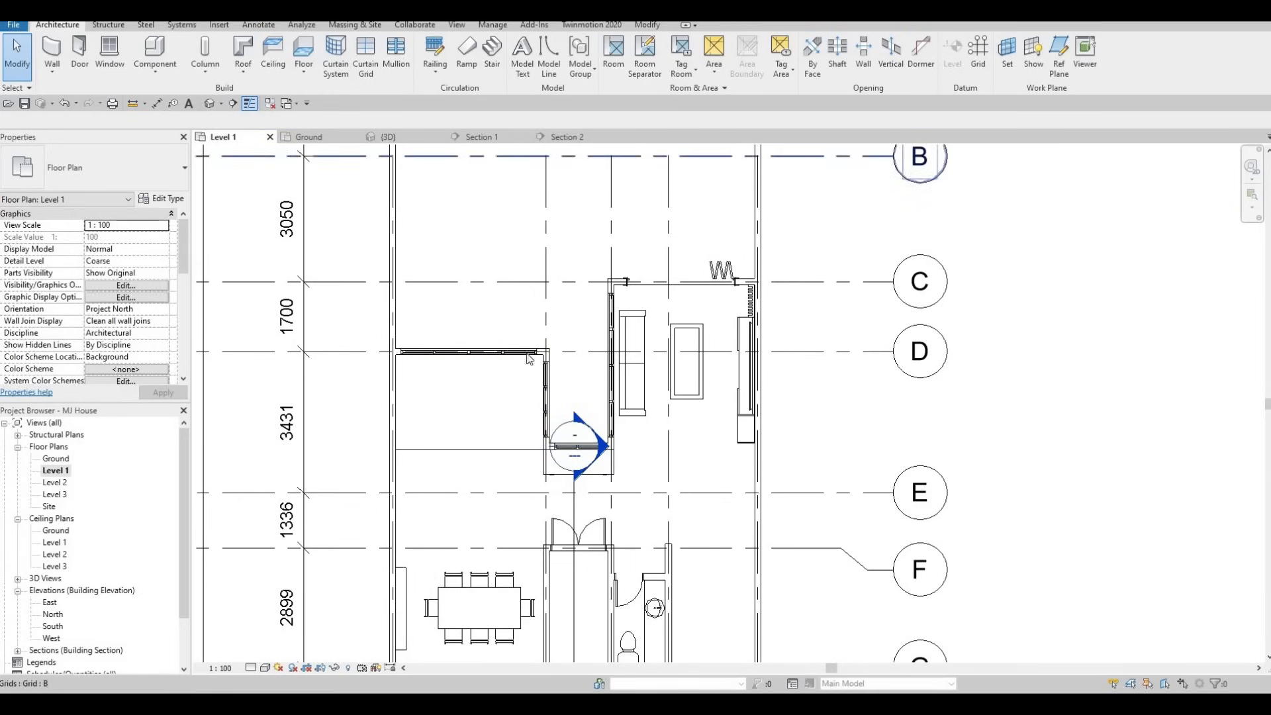
{"action": "left_click", "coordinate": [391, 138]}
{"action": "middle_click_drag", "start_coordinate": [364, 473], "coordinate": [226, 466], "text": "shift"}
{"action": "middle_click_drag", "start_coordinate": [356, 523], "coordinate": [285, 523], "text": "shift"}
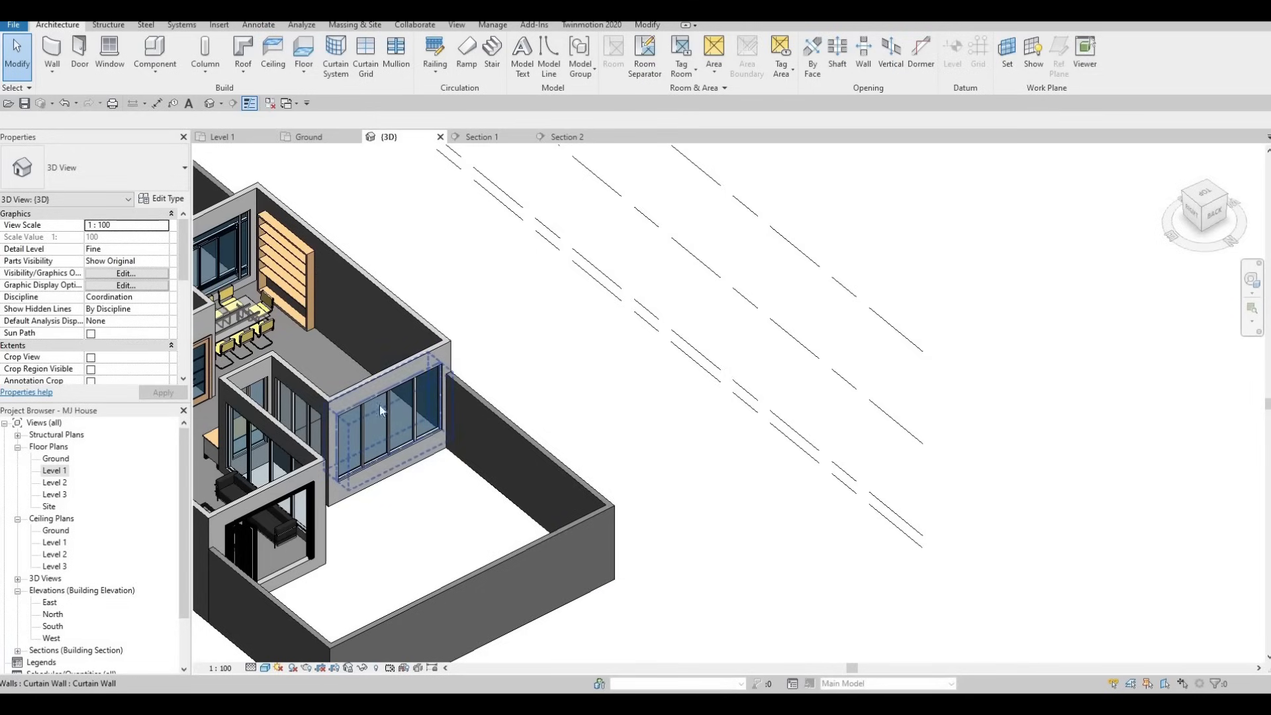
{"action": "scroll", "coordinate": [440, 360], "scroll_direction": "up", "scroll_amount": 2}
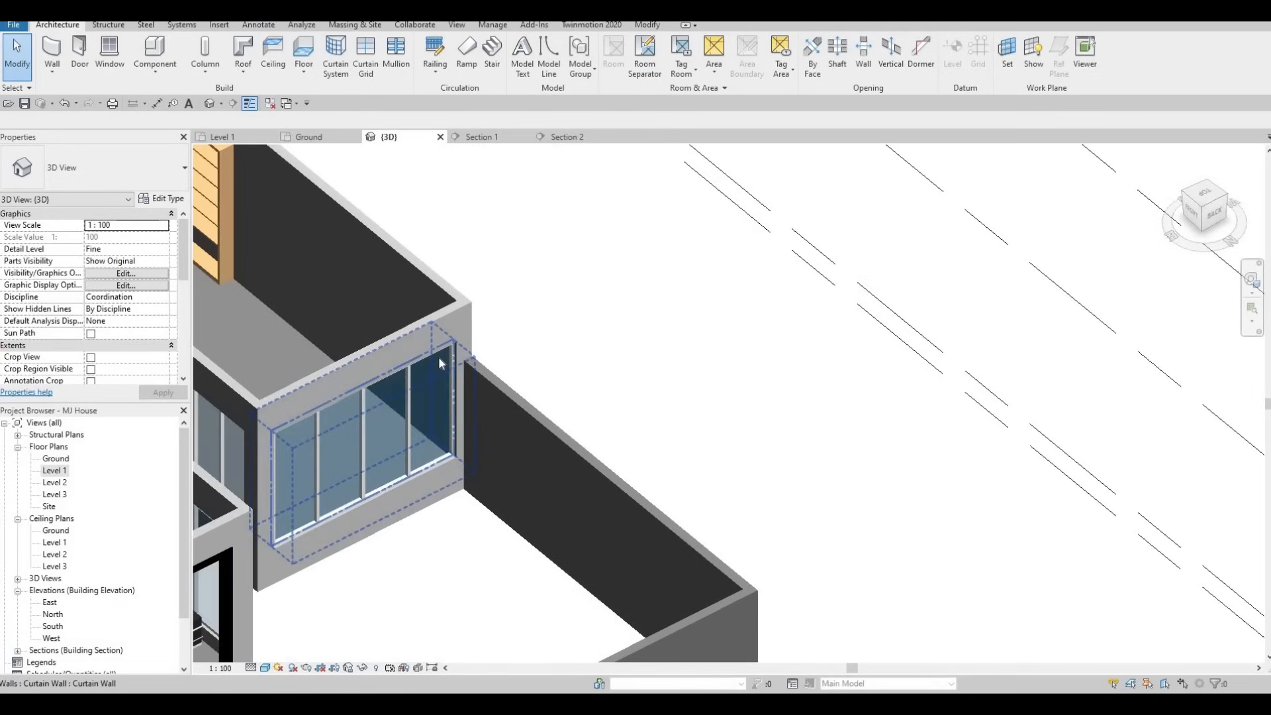
{"action": "left_click", "coordinate": [438, 357]}
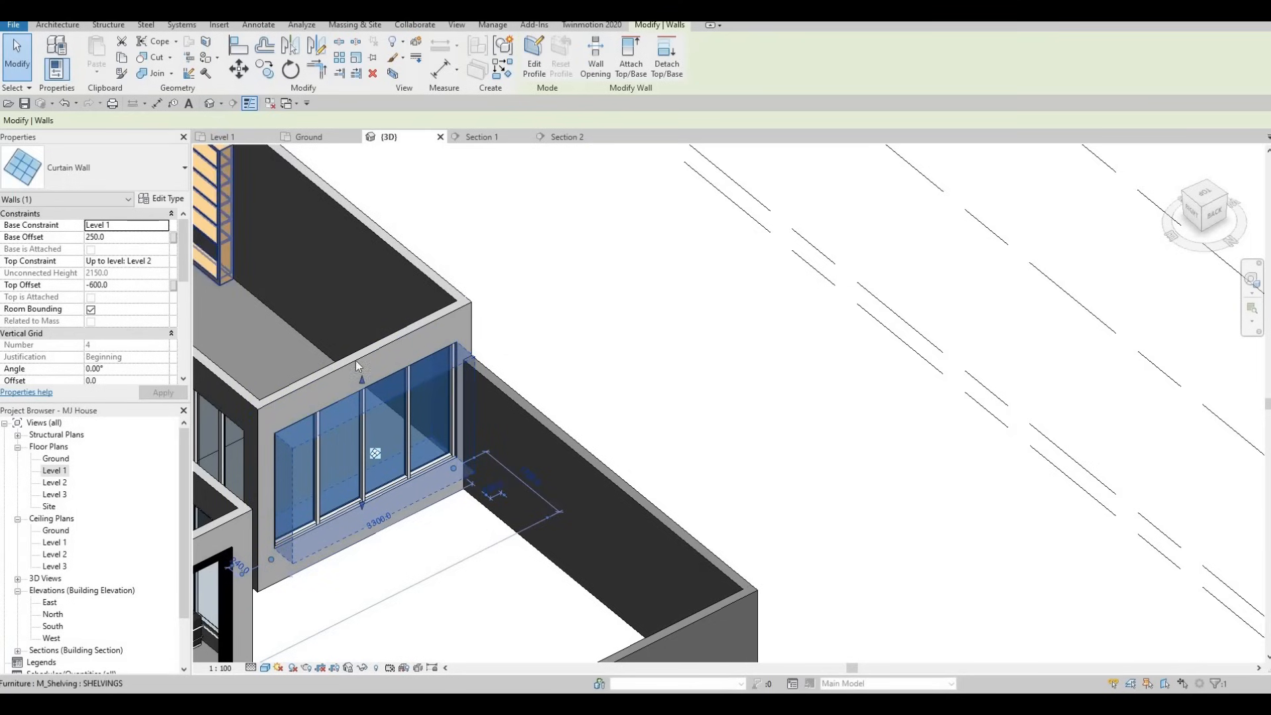
{"action": "middle_click_drag", "start_coordinate": [374, 304], "coordinate": [455, 330]}
{"action": "scroll", "coordinate": [456, 329], "scroll_direction": "down", "scroll_amount": 1}
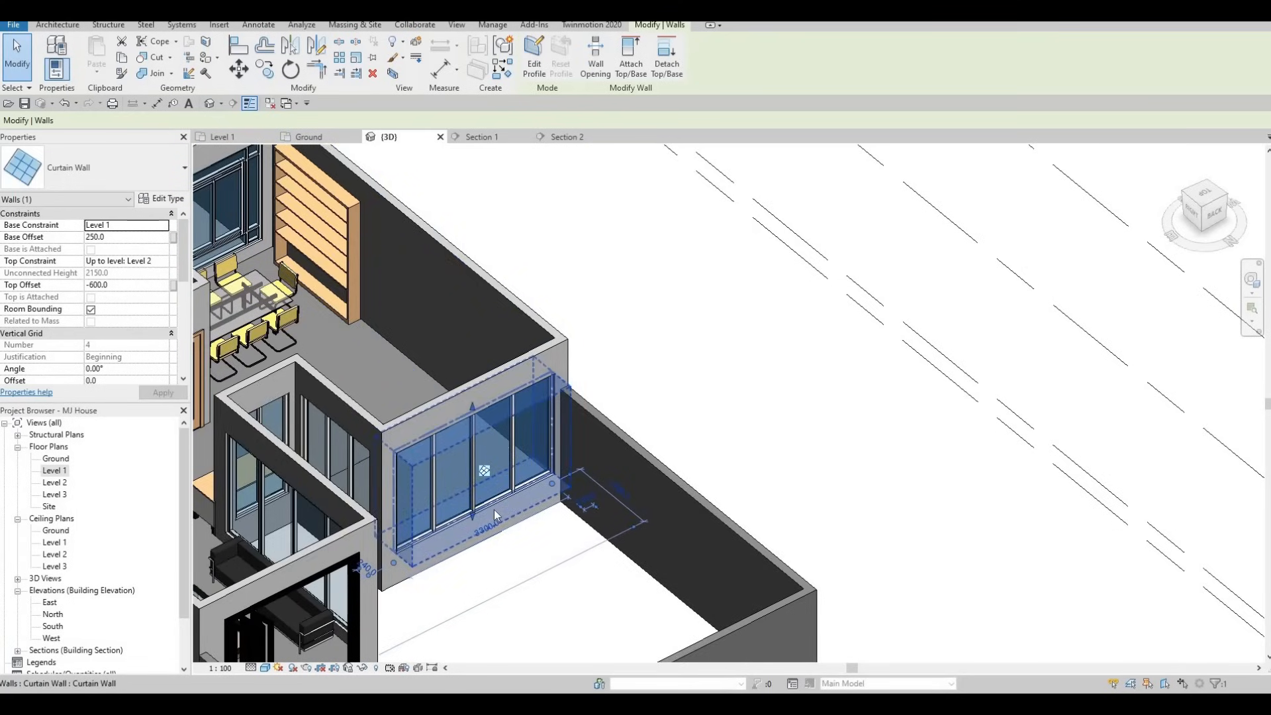
{"action": "key", "text": "Delete"}
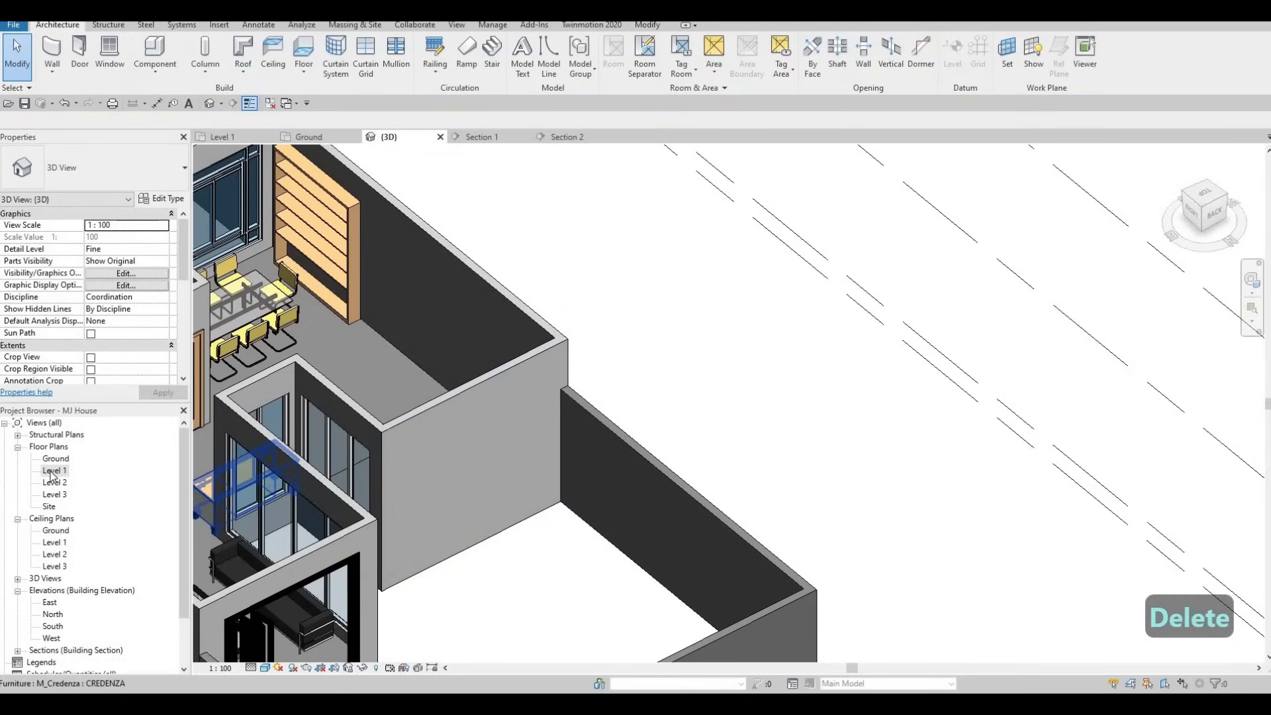
Step: On the Level 1 plan, draw a 2000 mm curtain wall inside the grid D wall, similar to the adjacent courtyard window
{"action": "double_click", "coordinate": [56, 470]}
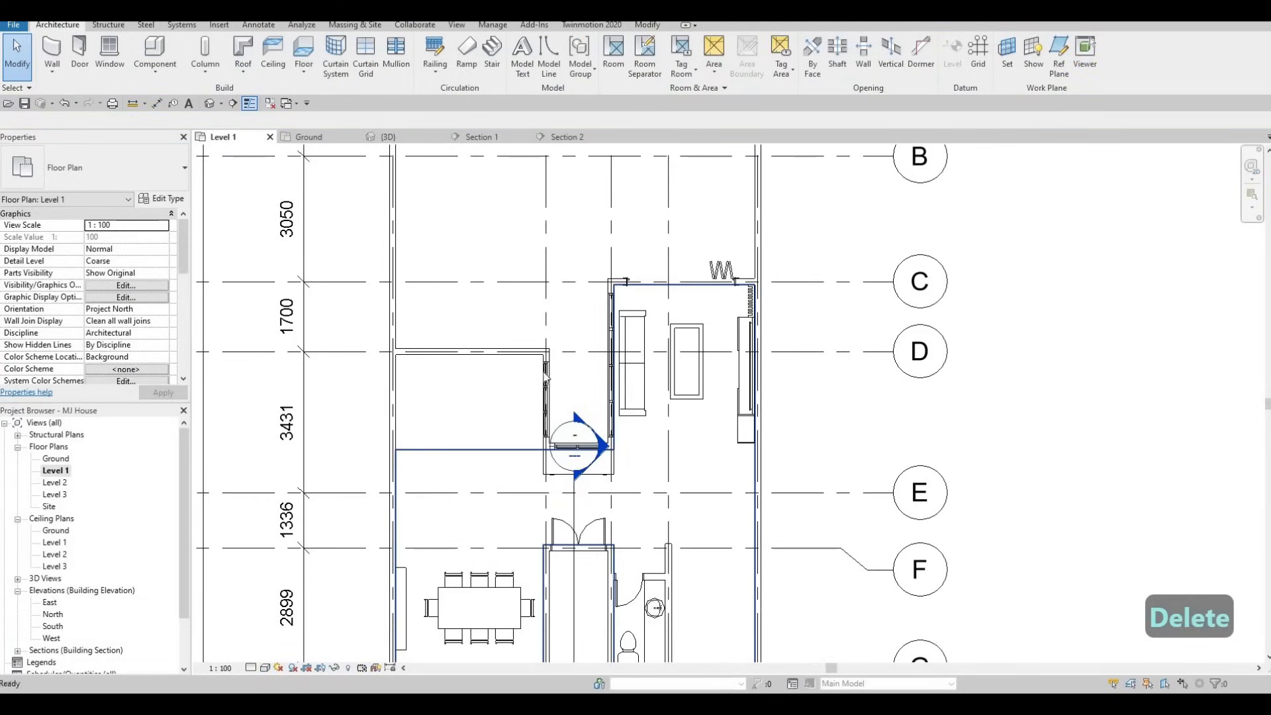
{"action": "scroll", "coordinate": [545, 378], "scroll_direction": "up", "scroll_amount": 3}
{"action": "left_click", "coordinate": [564, 376]}
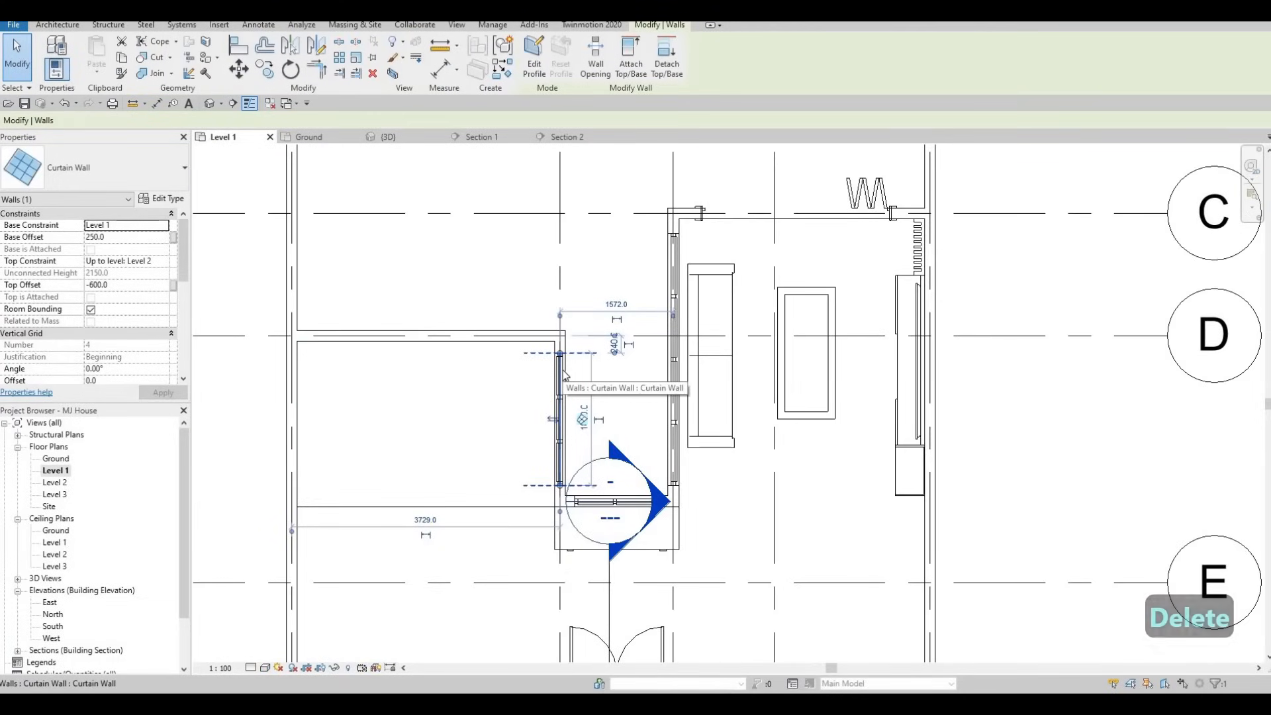
{"action": "key", "text": "c"}
{"action": "key", "text": "s"}
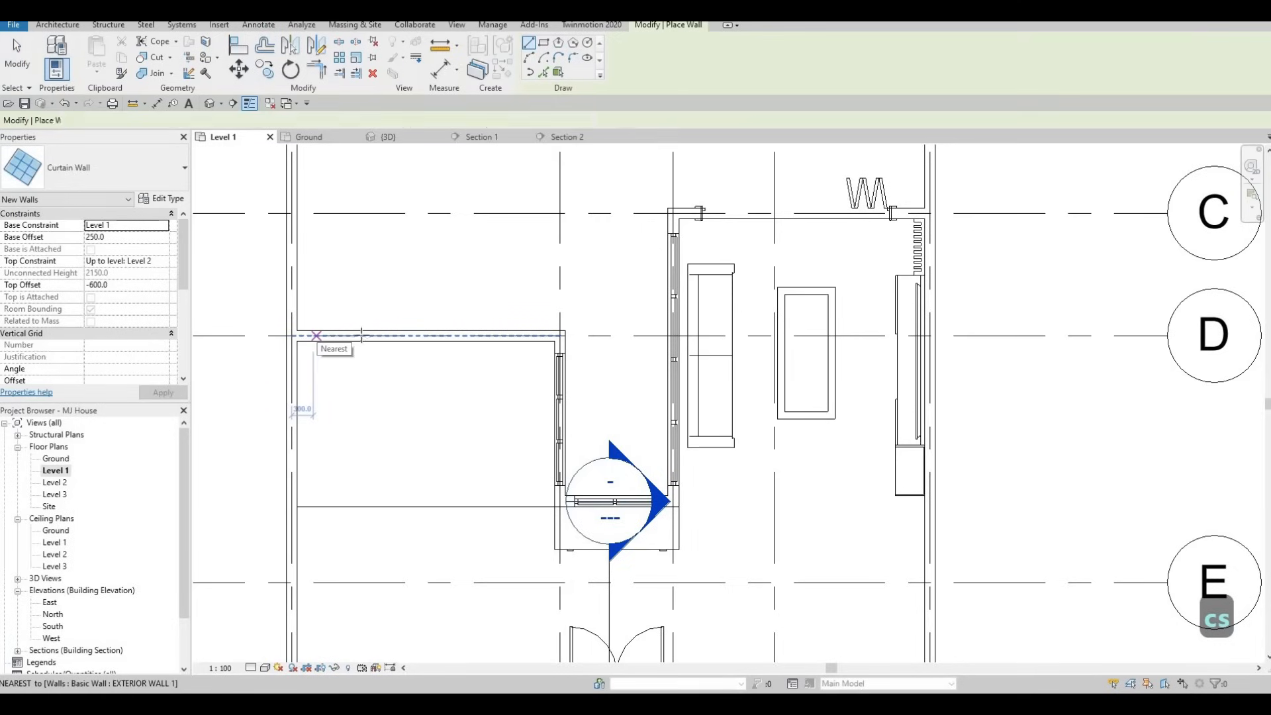
{"action": "left_click", "coordinate": [400, 336]}
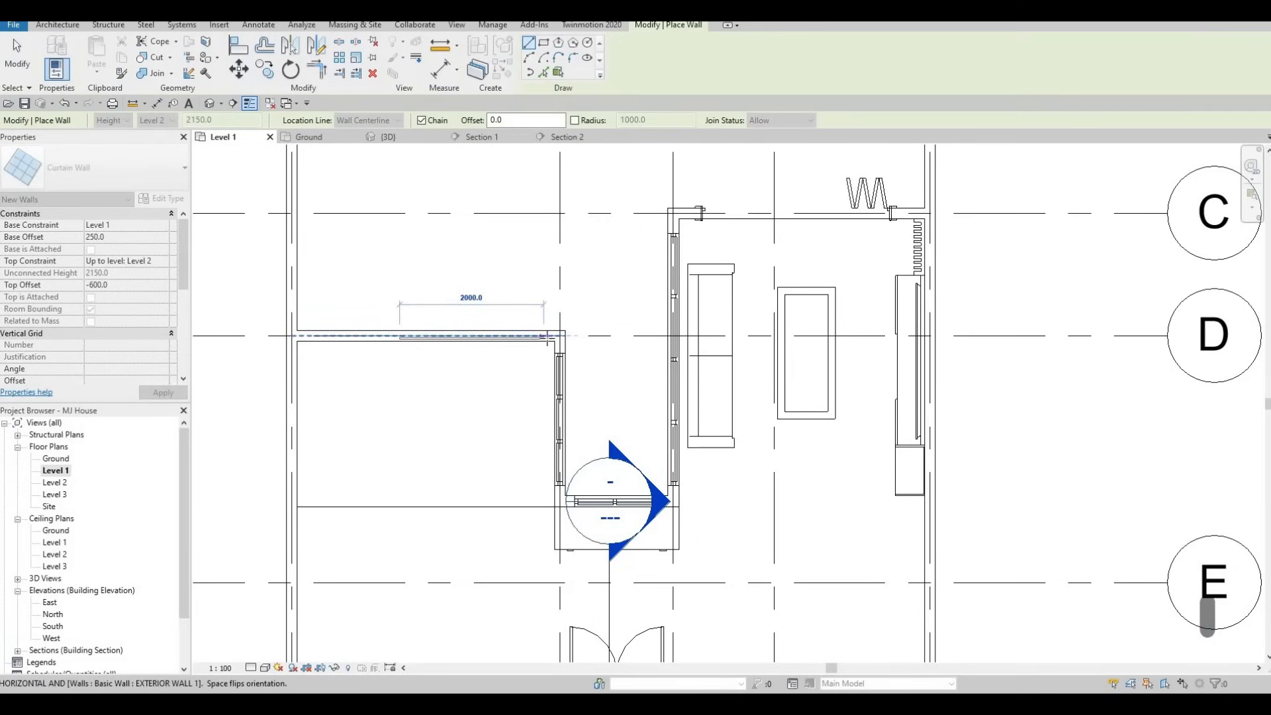
{"action": "left_click", "coordinate": [544, 336]}
{"action": "key", "text": "Escape"}
{"action": "key", "text": "Escape"}
{"action": "key", "text": "Escape"}
Step: Cut the grid D exterior wall with the 2000 mm curtain wall to embed the window
{"action": "scroll", "coordinate": [463, 341], "scroll_direction": "up", "scroll_amount": 4}
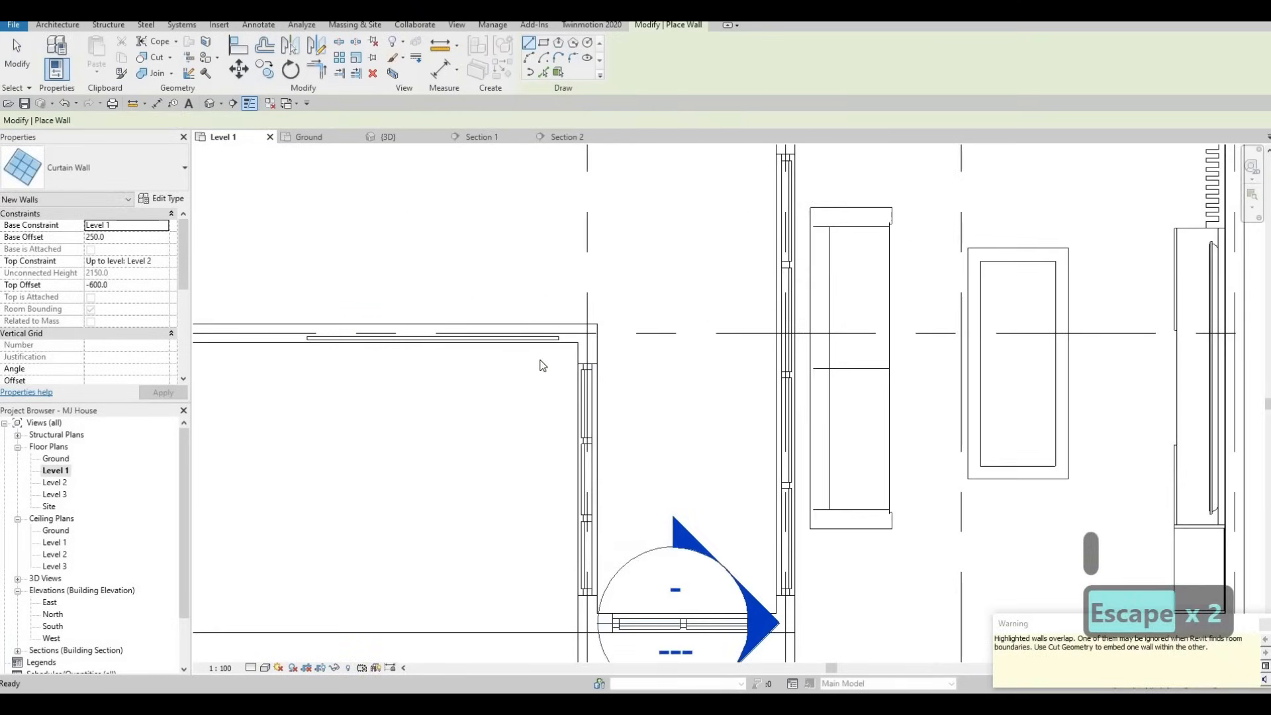
{"action": "middle_click_drag", "start_coordinate": [321, 322], "coordinate": [360, 355]}
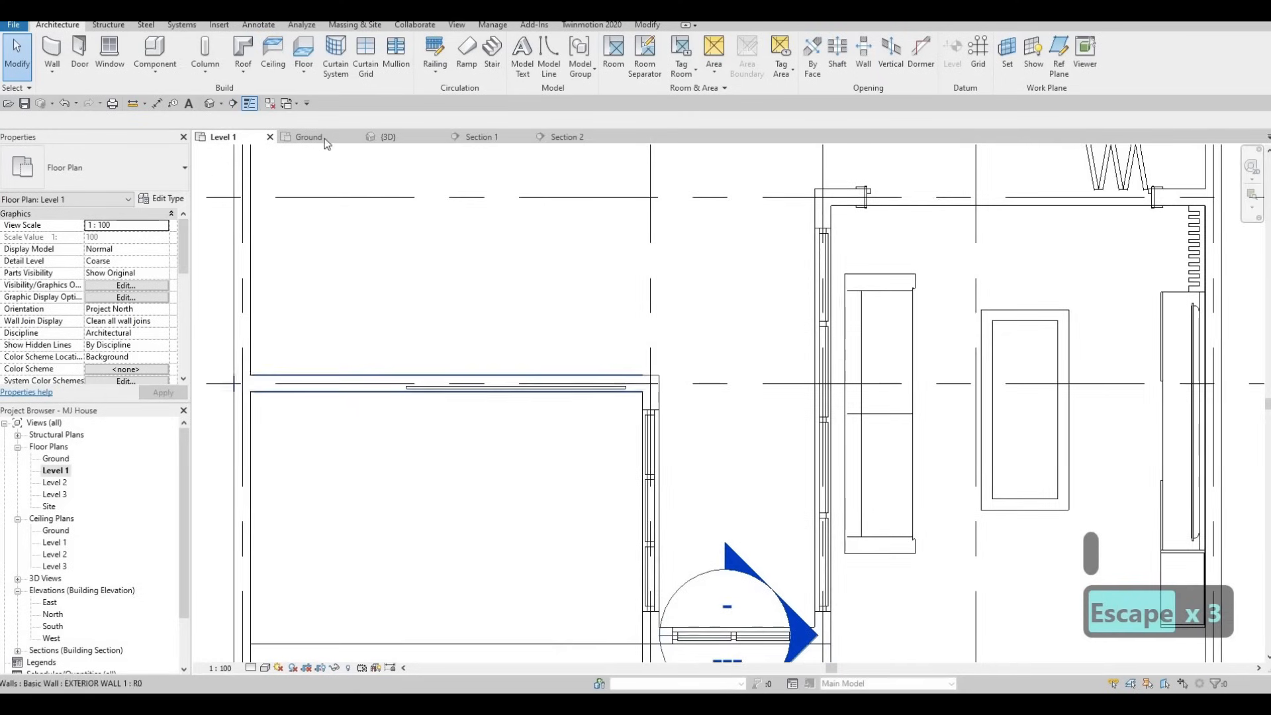
{"action": "left_click", "coordinate": [647, 26]}
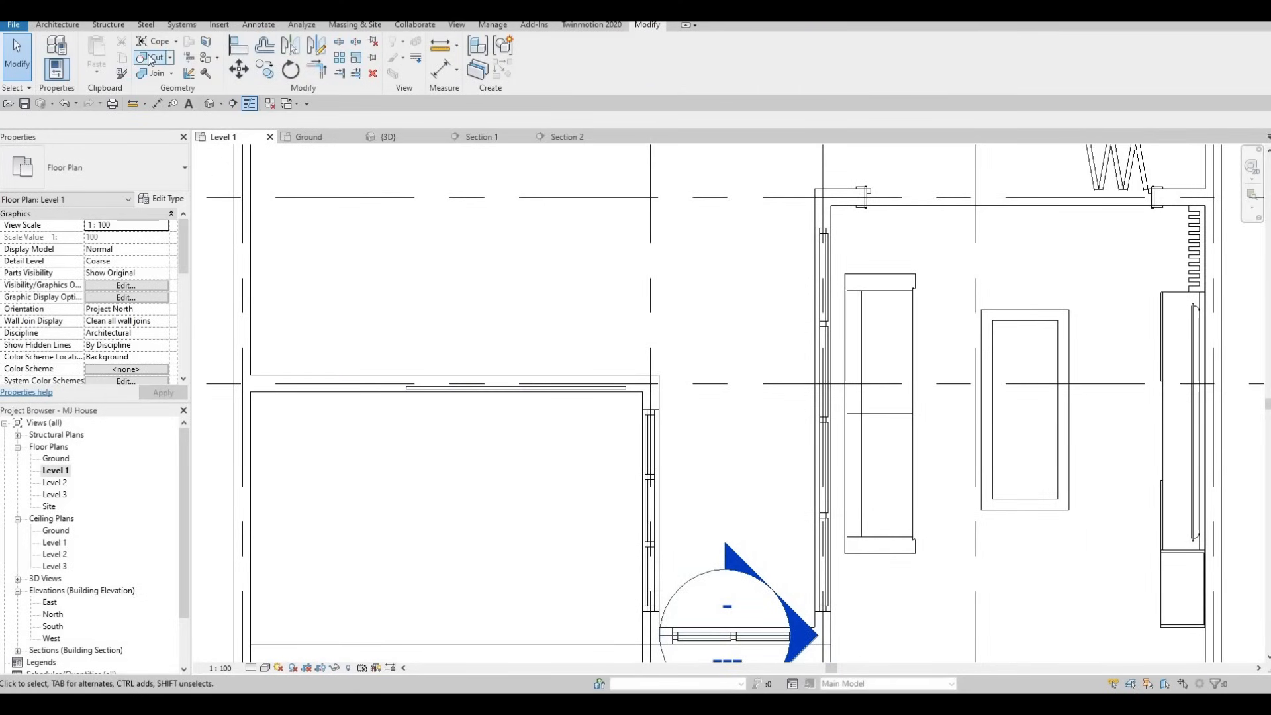
{"action": "left_click", "coordinate": [150, 58]}
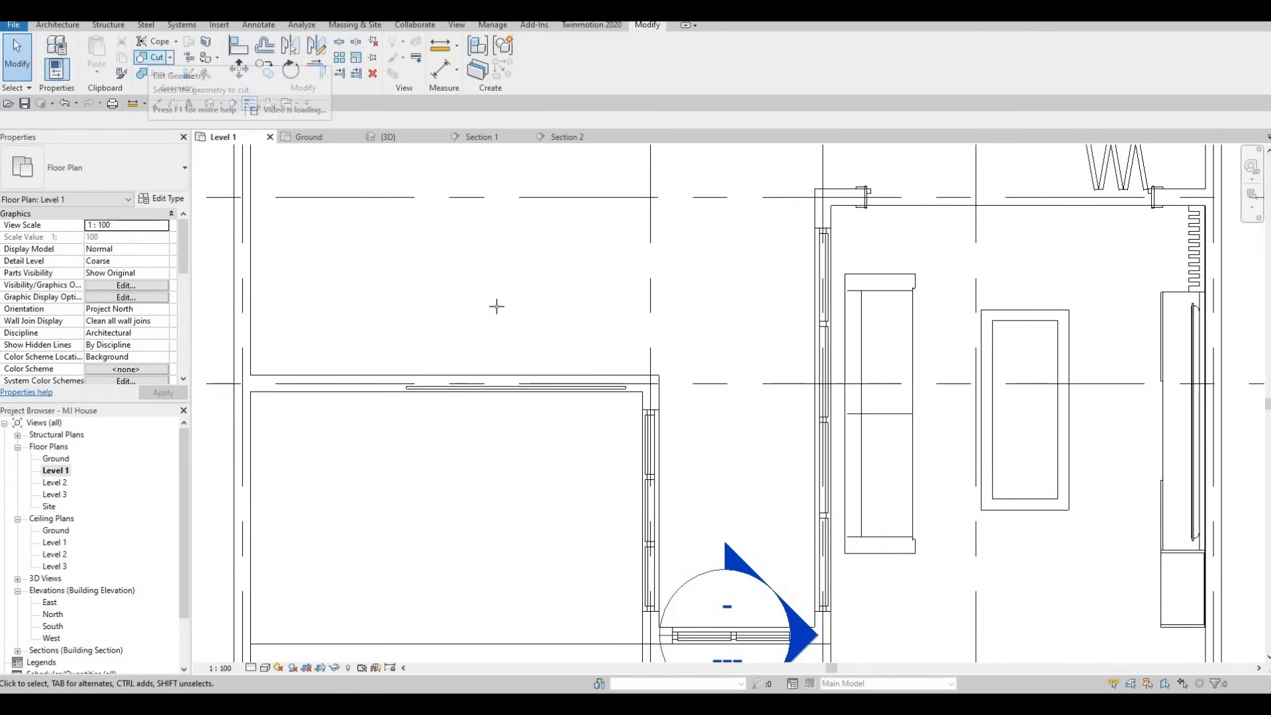
{"action": "left_click", "coordinate": [507, 382]}
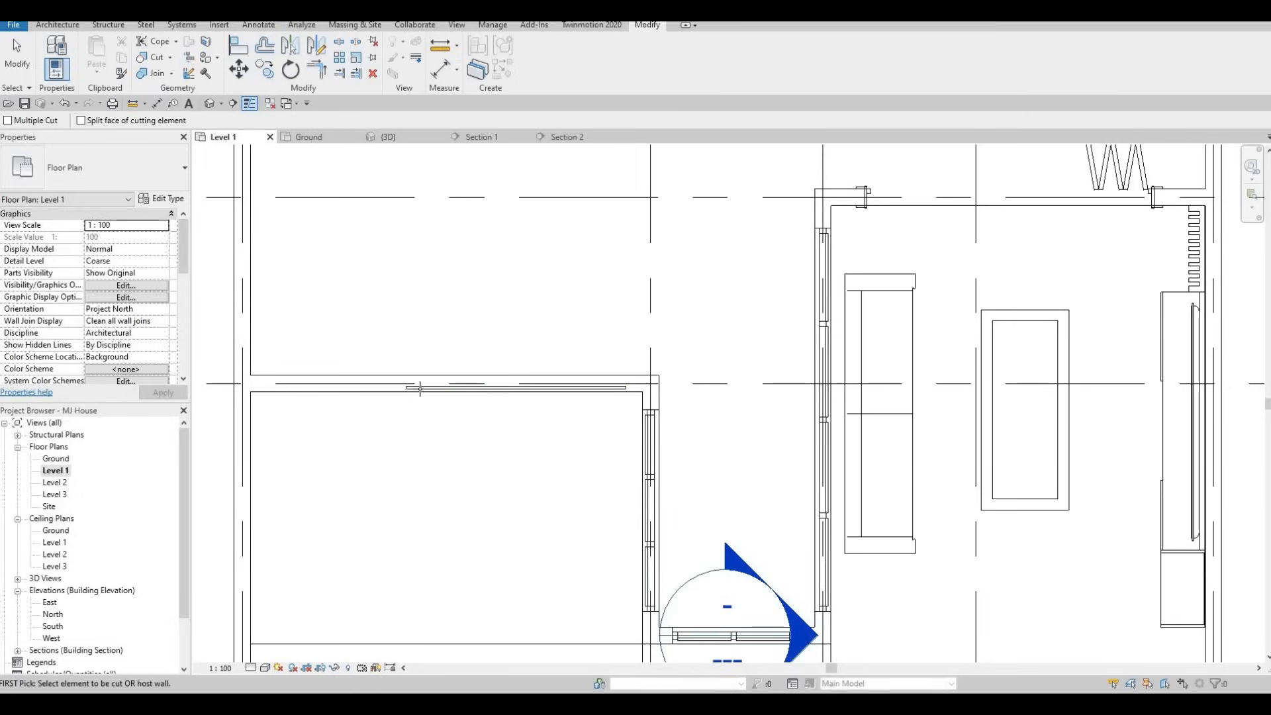
{"action": "left_click", "coordinate": [156, 58]}
{"action": "left_click", "coordinate": [510, 386]}
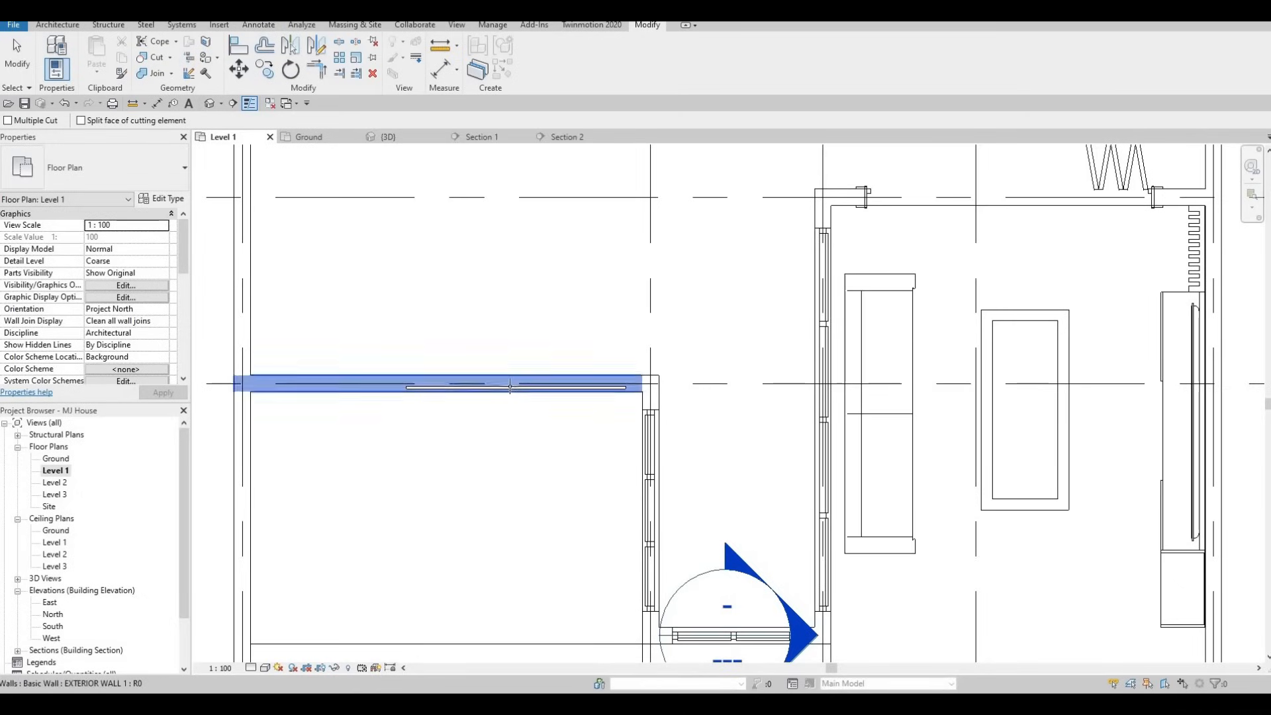
{"action": "left_click", "coordinate": [510, 386]}
{"action": "key", "text": "Escape"}
{"action": "key", "text": "Escape"}
{"action": "key", "text": "Escape"}
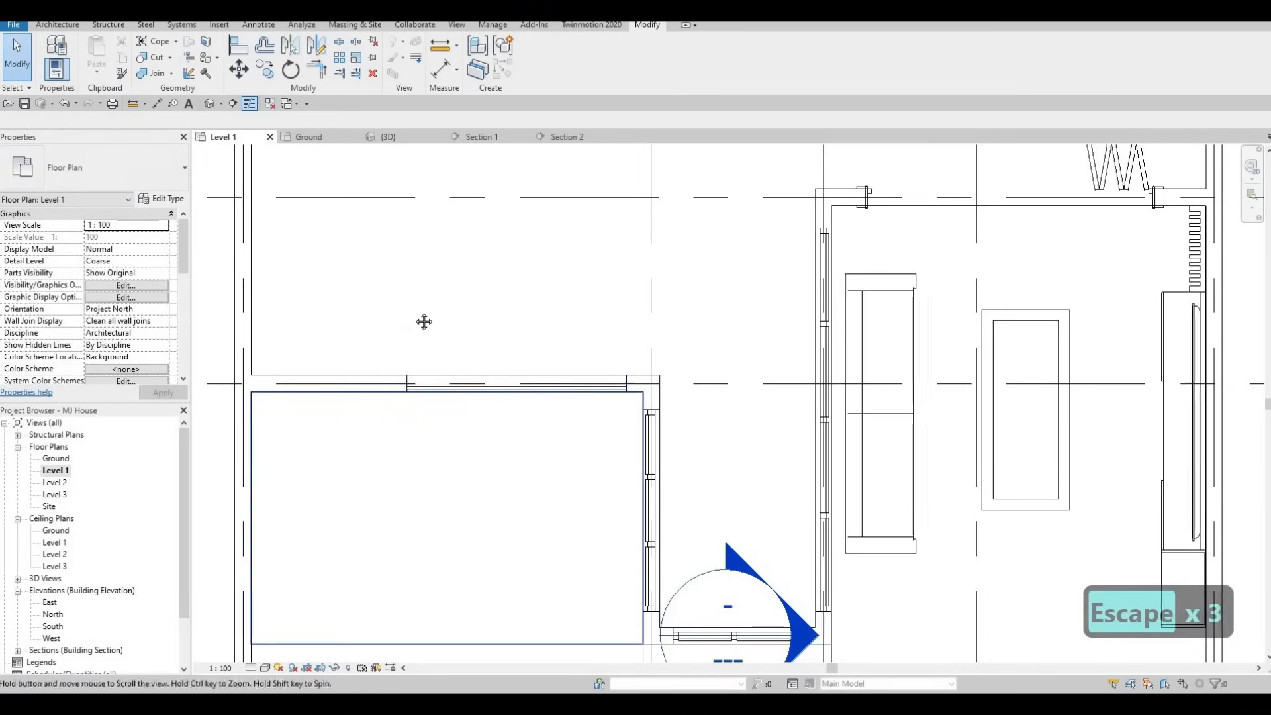
Step: In 3D, add a vertical curtain grid line at the new window's midpoint and 50mm x 65mm rectangular mullions on all grid lines
{"action": "scroll", "coordinate": [407, 318], "scroll_direction": "down", "scroll_amount": 3}
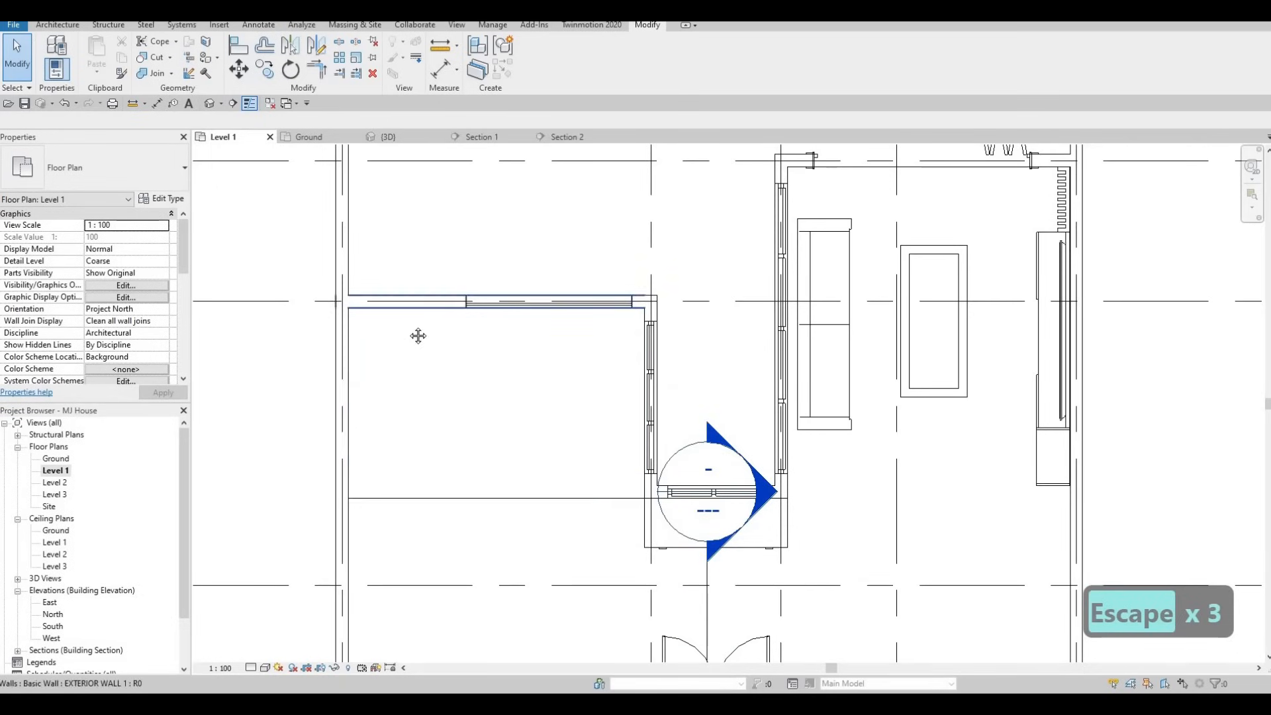
{"action": "scroll", "coordinate": [407, 335], "scroll_direction": "down", "scroll_amount": 2}
{"action": "middle_click_drag", "start_coordinate": [458, 335], "coordinate": [458, 408]}
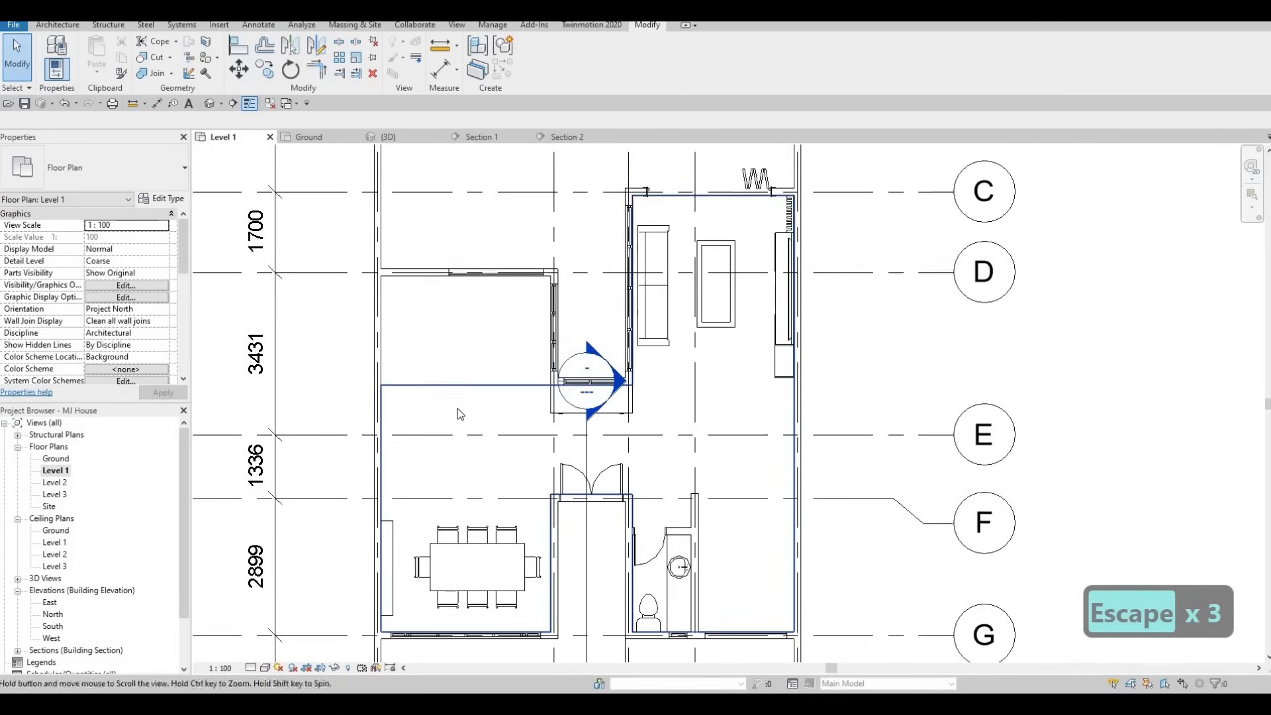
{"action": "middle_click_drag", "start_coordinate": [406, 316], "coordinate": [412, 366]}
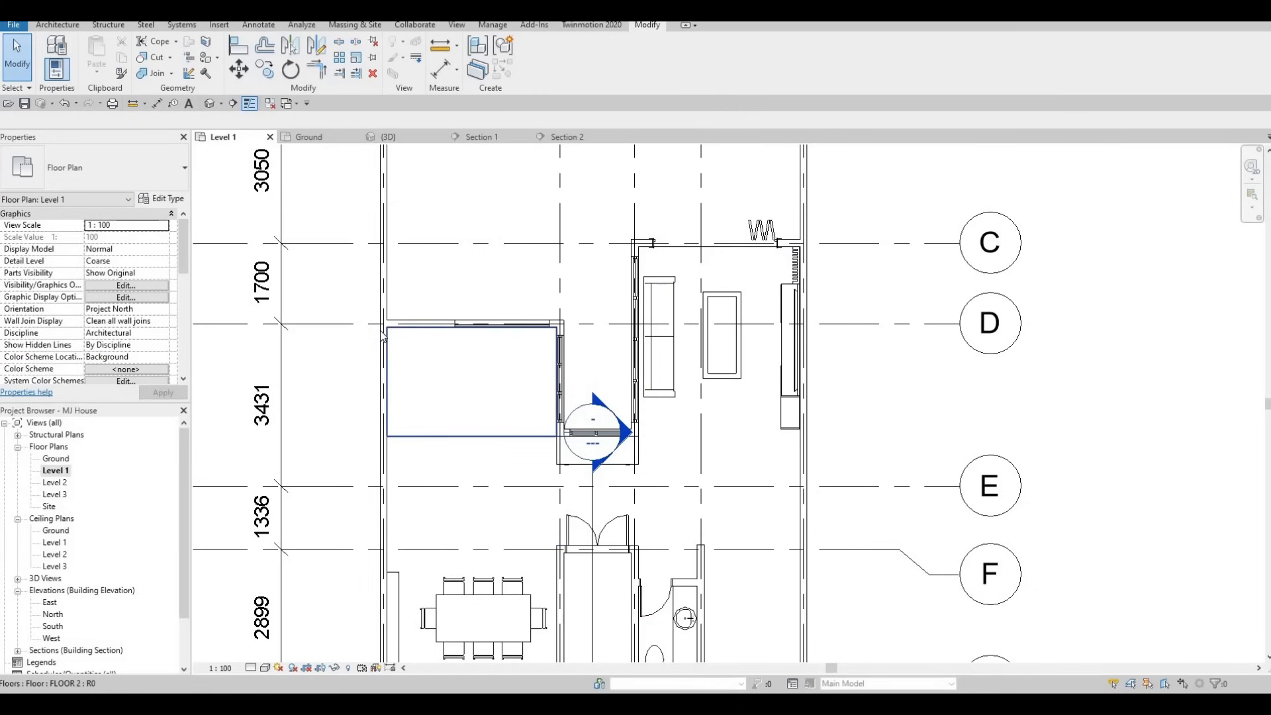
{"action": "middle_click_drag", "start_coordinate": [290, 144], "coordinate": [284, 185]}
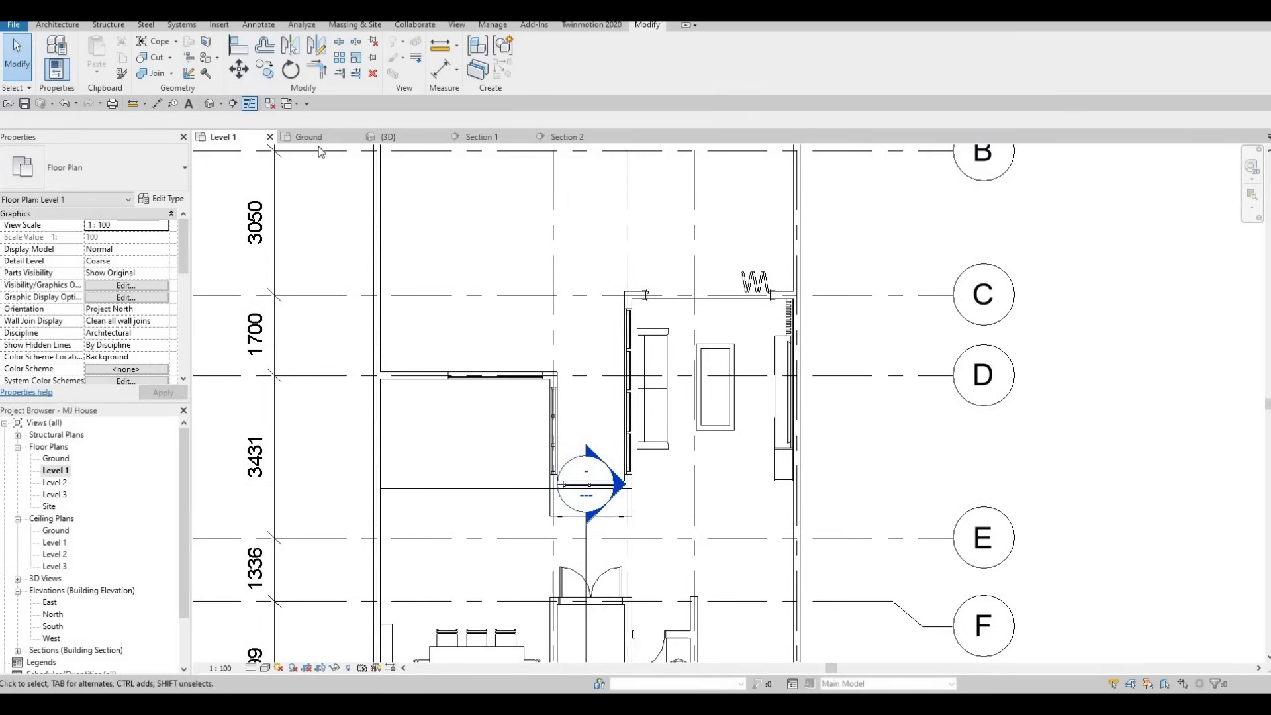
{"action": "left_click", "coordinate": [387, 137]}
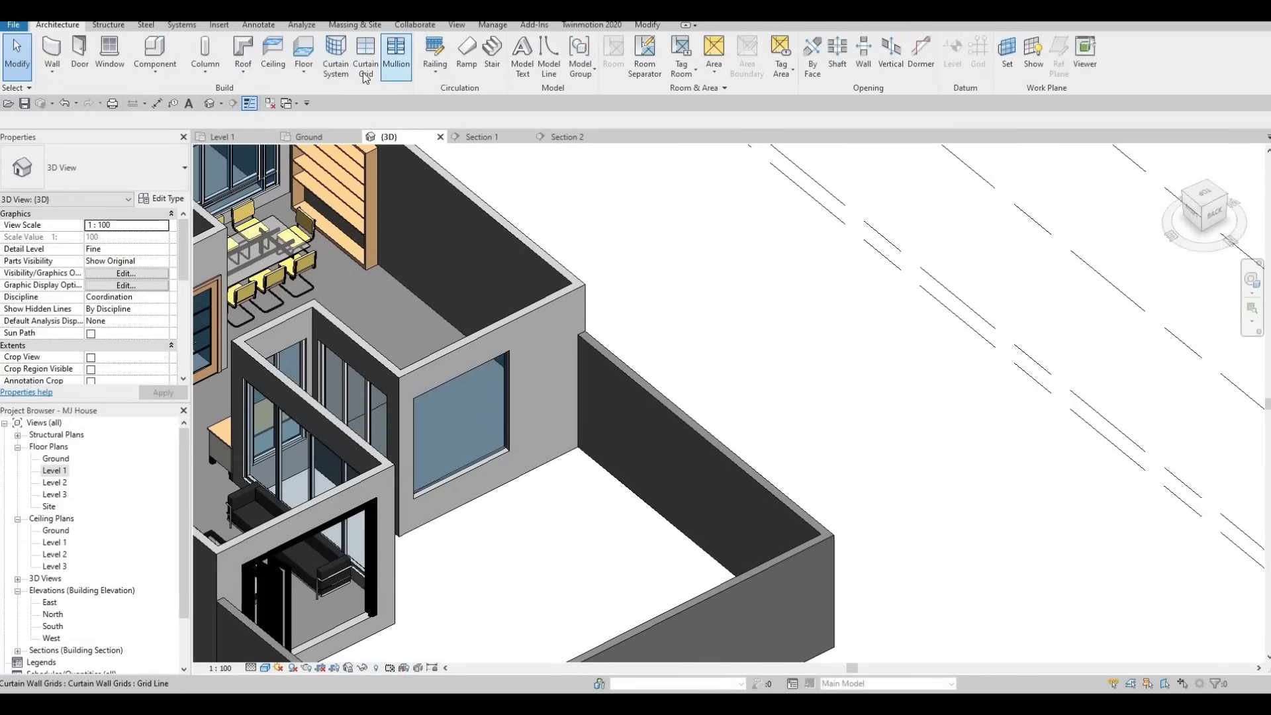
{"action": "left_click", "coordinate": [363, 71]}
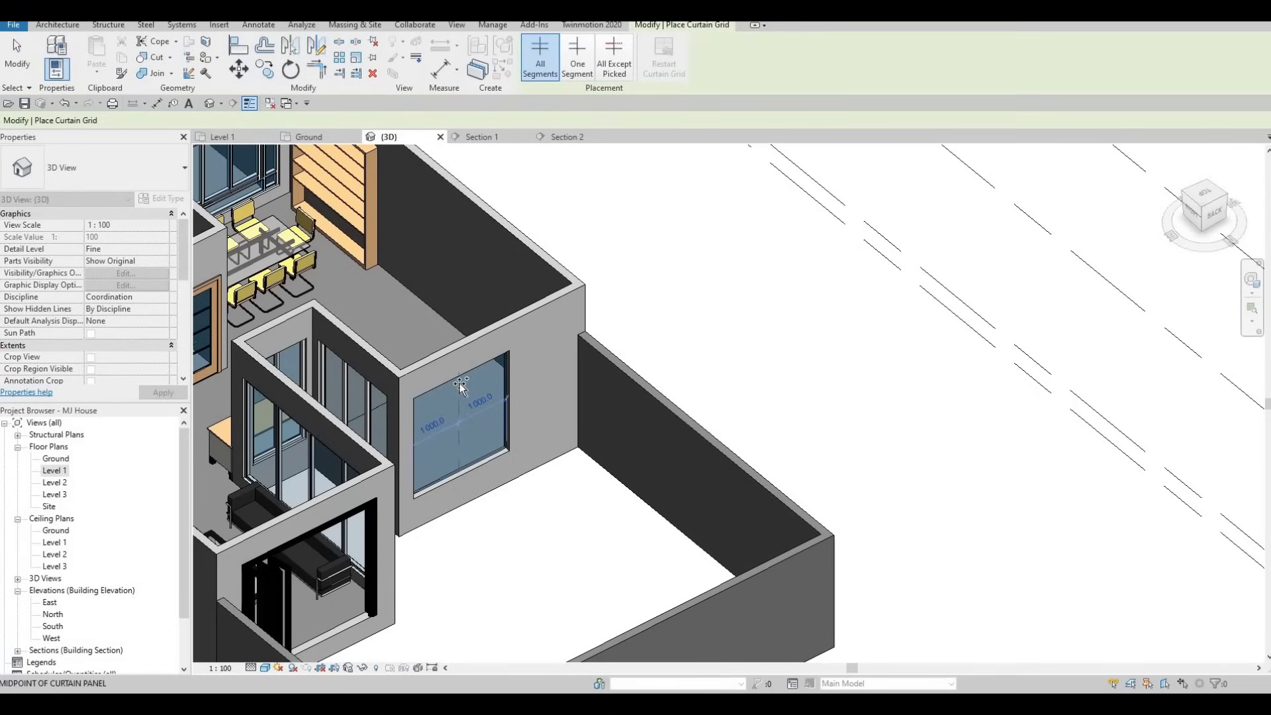
{"action": "left_click", "coordinate": [495, 291]}
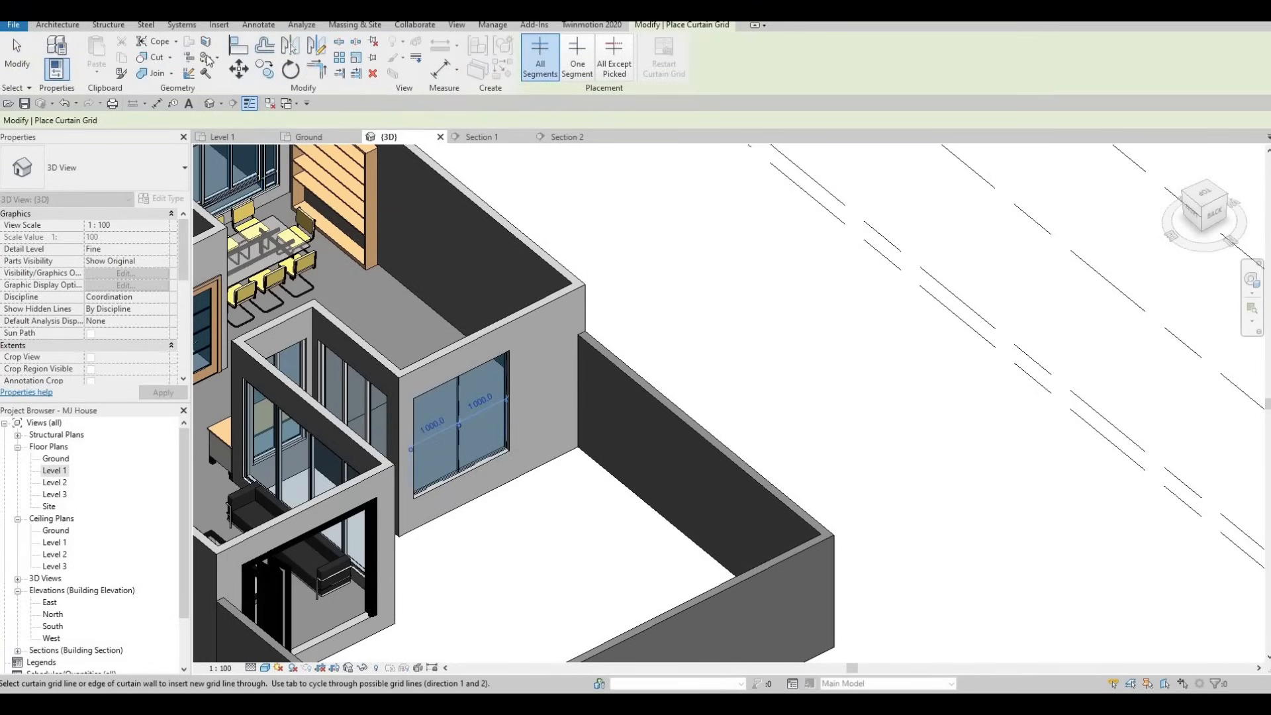
{"action": "key", "text": "Escape"}
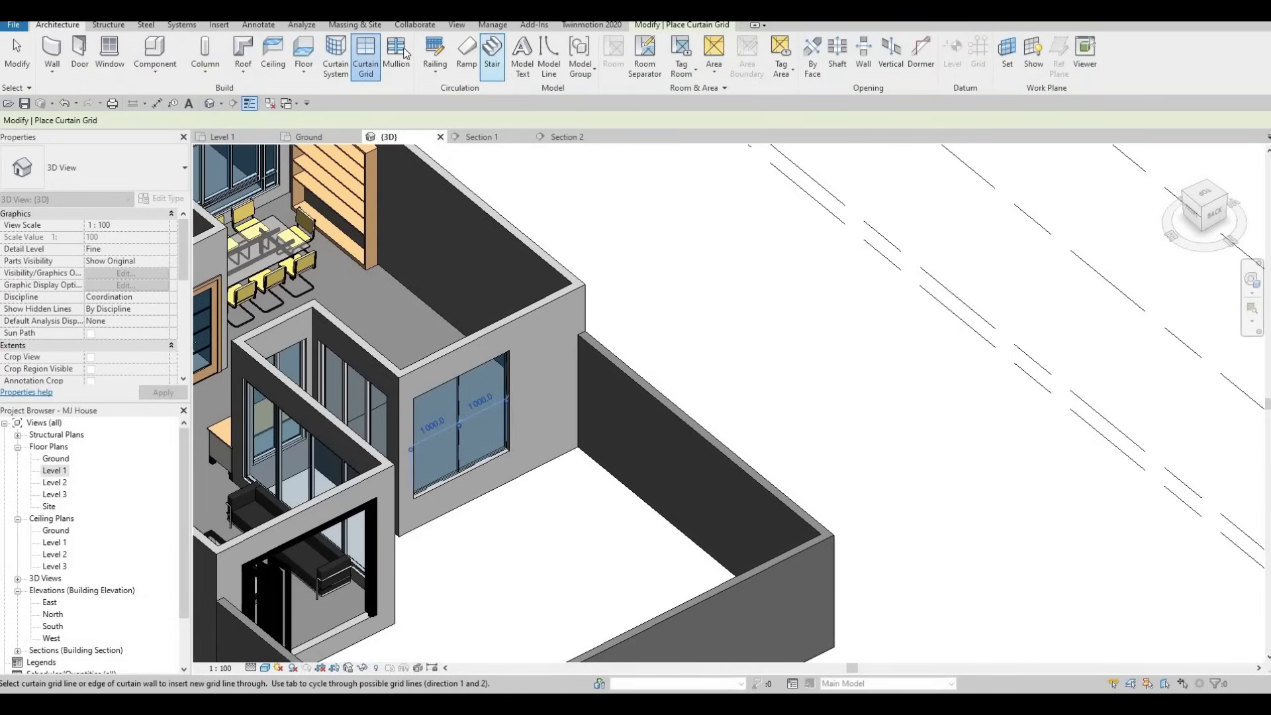
{"action": "left_click", "coordinate": [395, 60]}
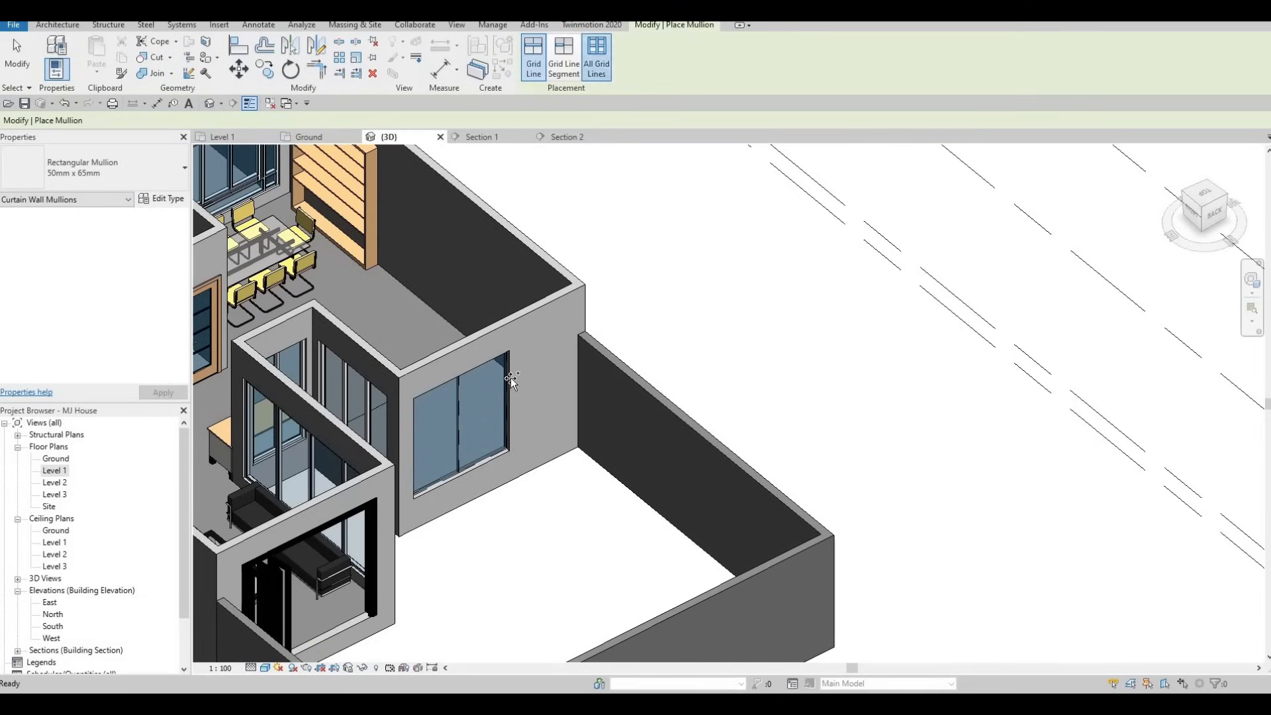
{"action": "key", "text": "Escape"}
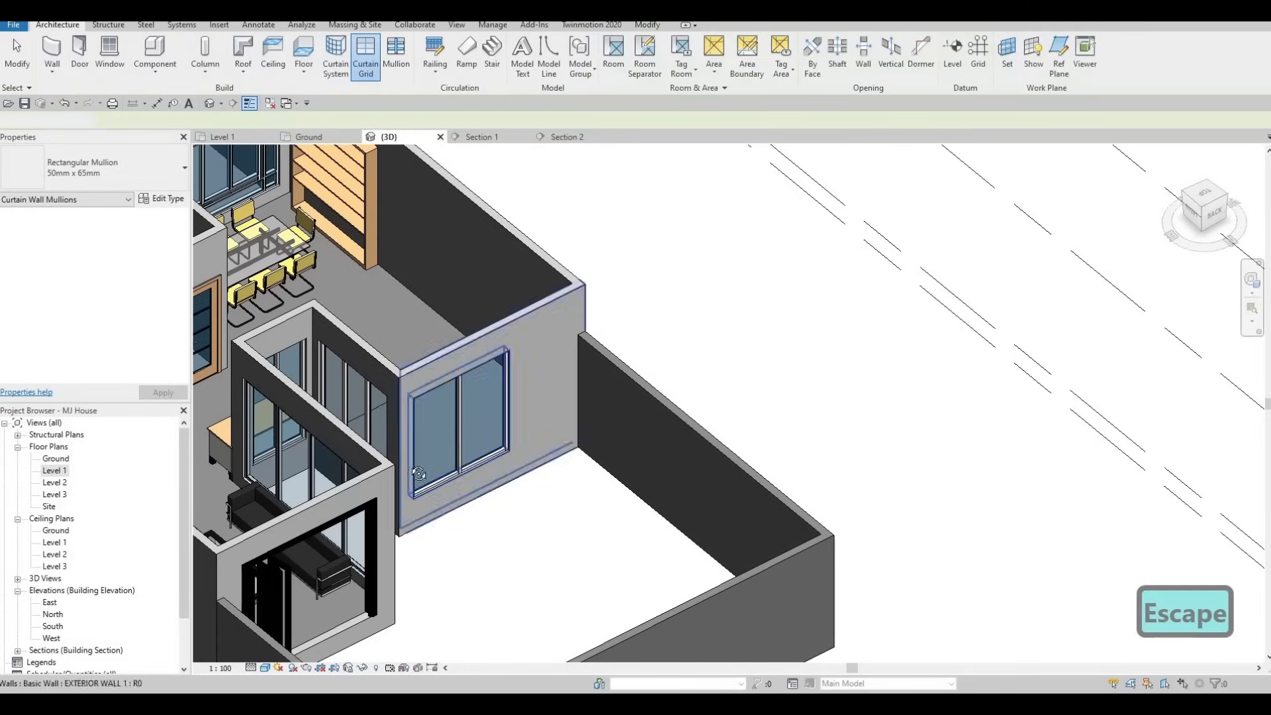
{"action": "middle_click_drag", "start_coordinate": [524, 429], "coordinate": [482, 362], "text": "shift"}
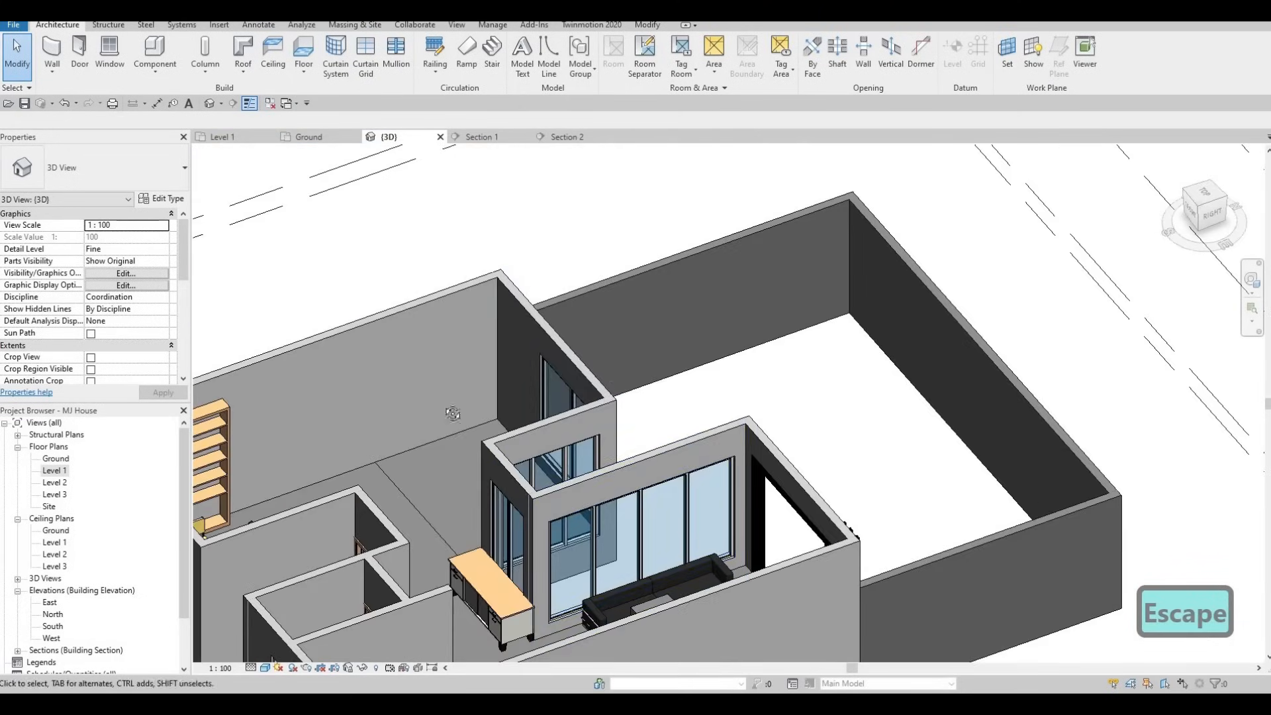
{"action": "middle_click_drag", "start_coordinate": [351, 395], "coordinate": [586, 384], "text": "shift"}
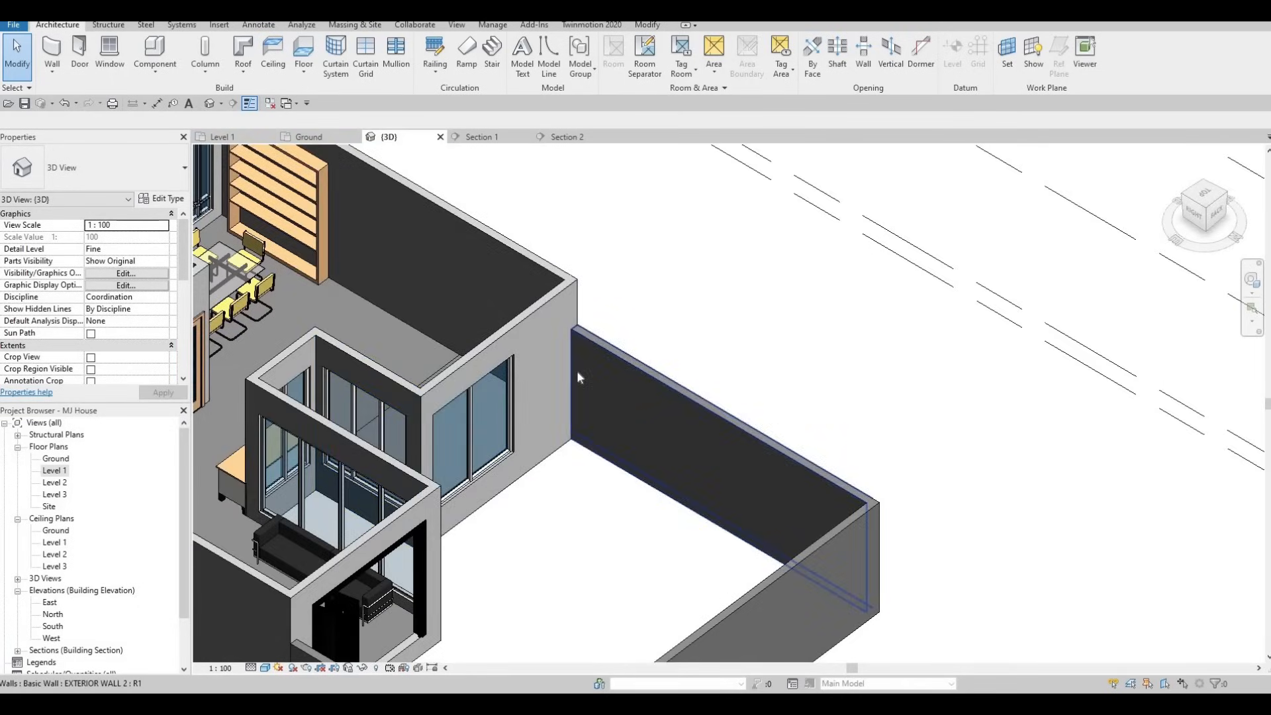
{"action": "scroll", "coordinate": [581, 382], "scroll_direction": "up", "scroll_amount": 3}
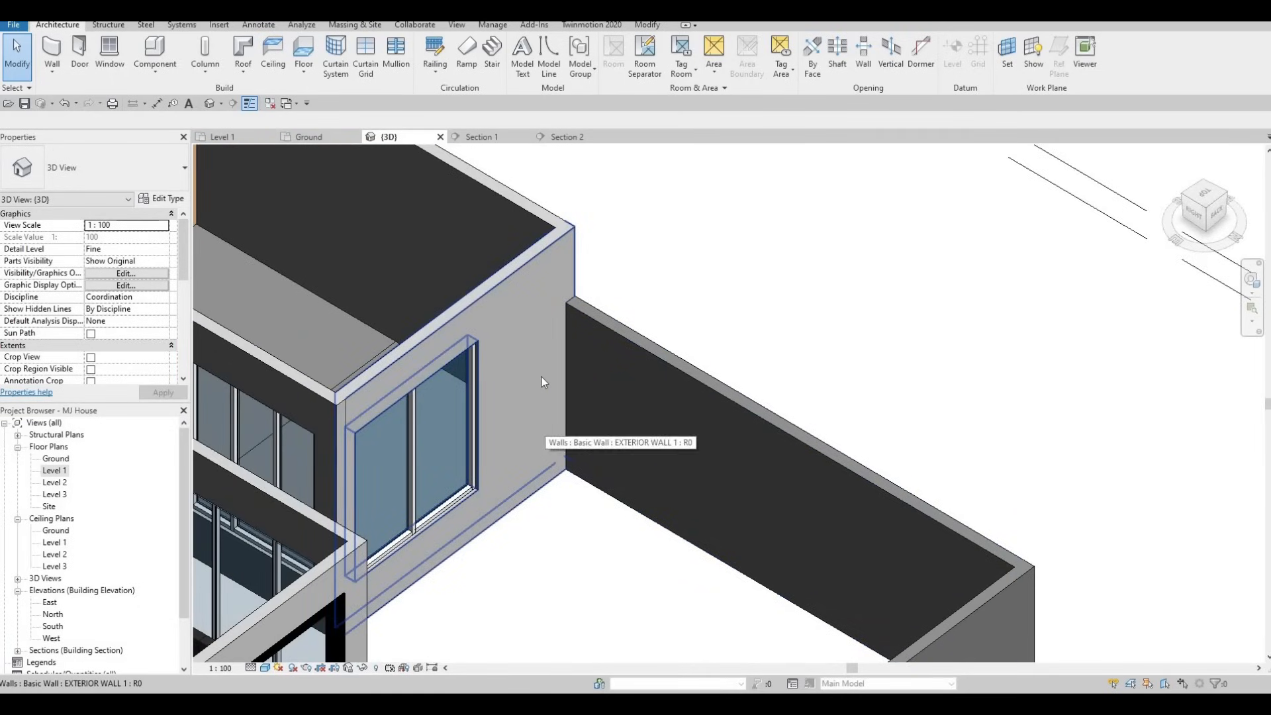
{"action": "scroll", "coordinate": [542, 380], "scroll_direction": "down", "scroll_amount": 4}
{"action": "key", "text": "F1"}
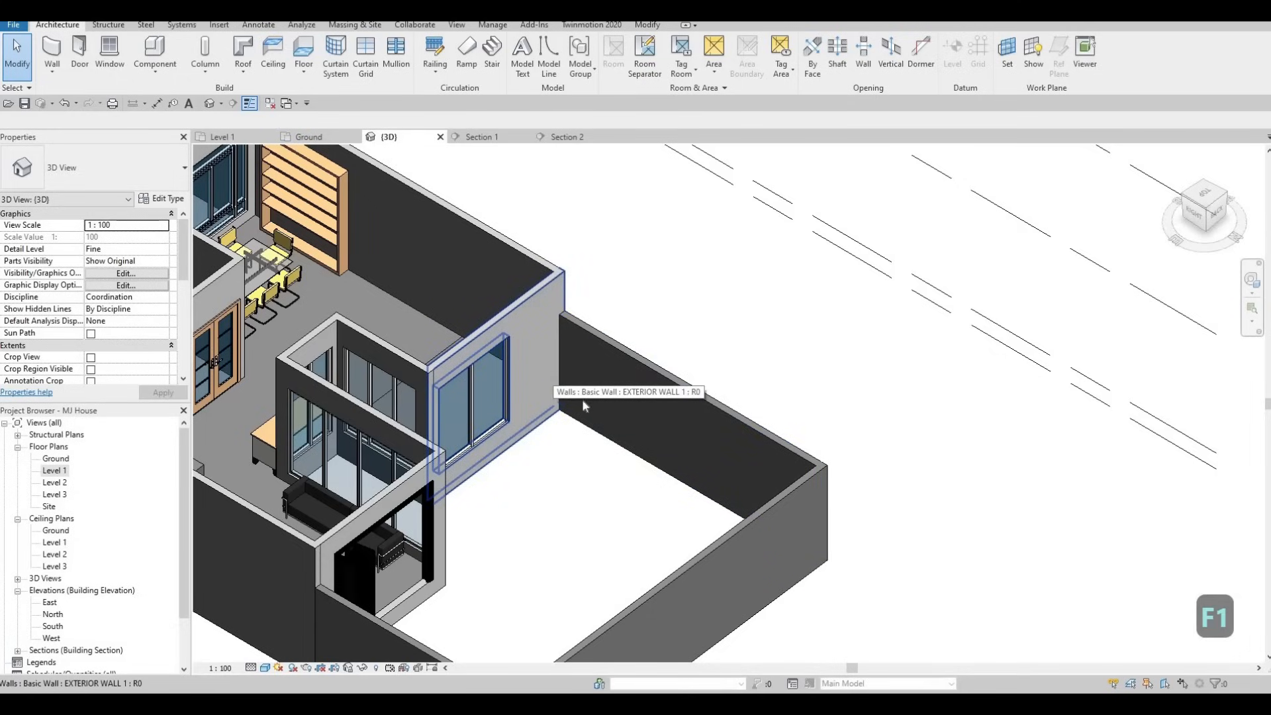
{"action": "middle_click_drag", "start_coordinate": [550, 450], "coordinate": [570, 403]}
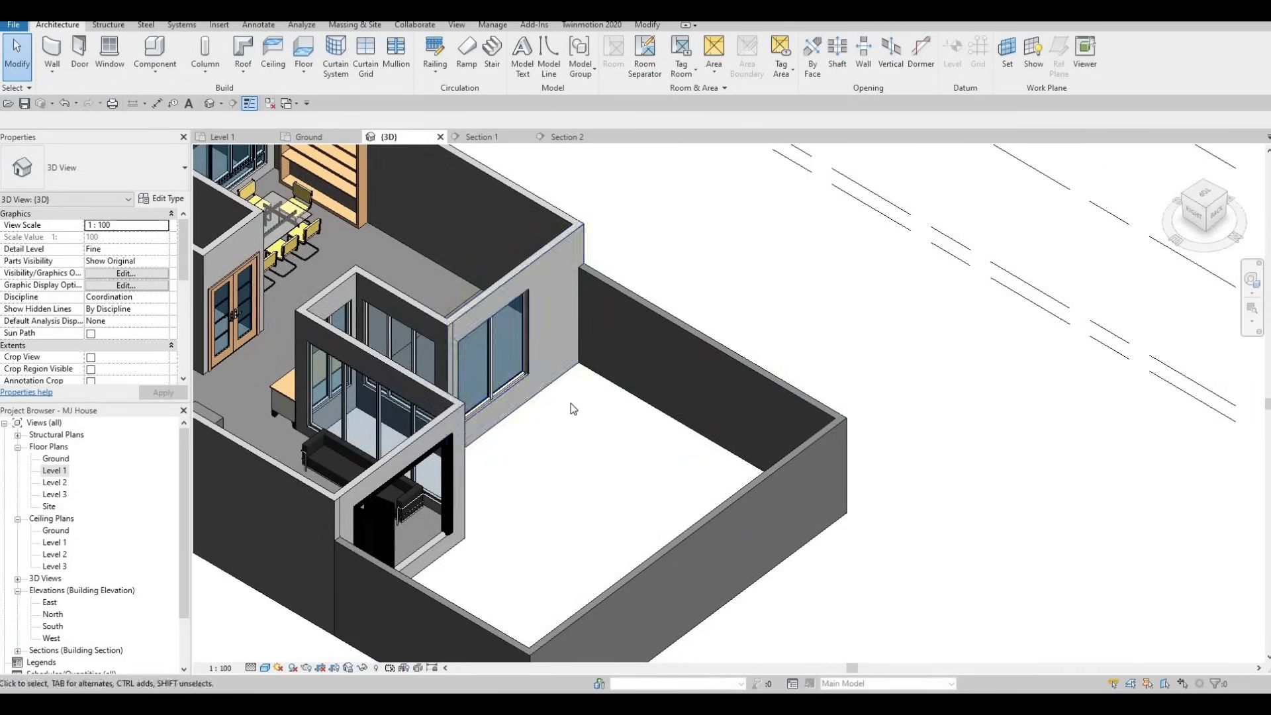
{"action": "scroll", "coordinate": [570, 403], "scroll_direction": "down", "scroll_amount": 1}
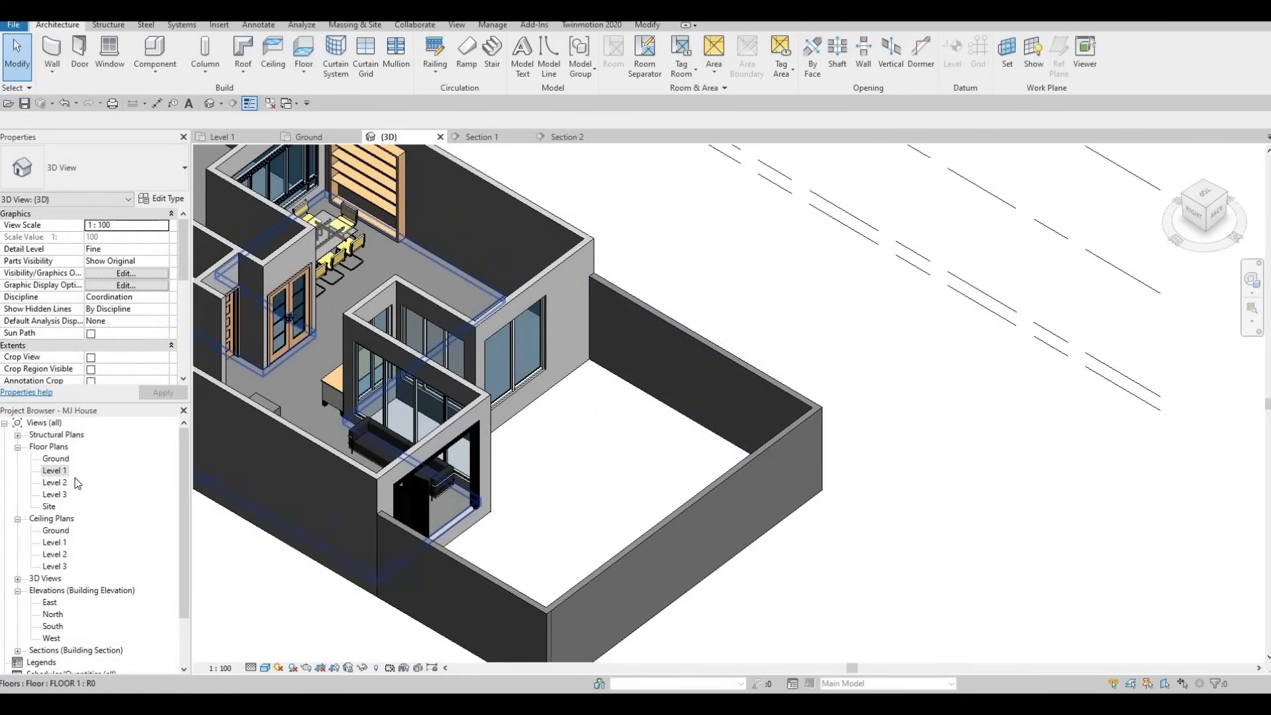
{"action": "middle_click_drag", "start_coordinate": [464, 414], "coordinate": [455, 454]}
{"action": "scroll", "coordinate": [465, 402], "scroll_direction": "down", "scroll_amount": 2}
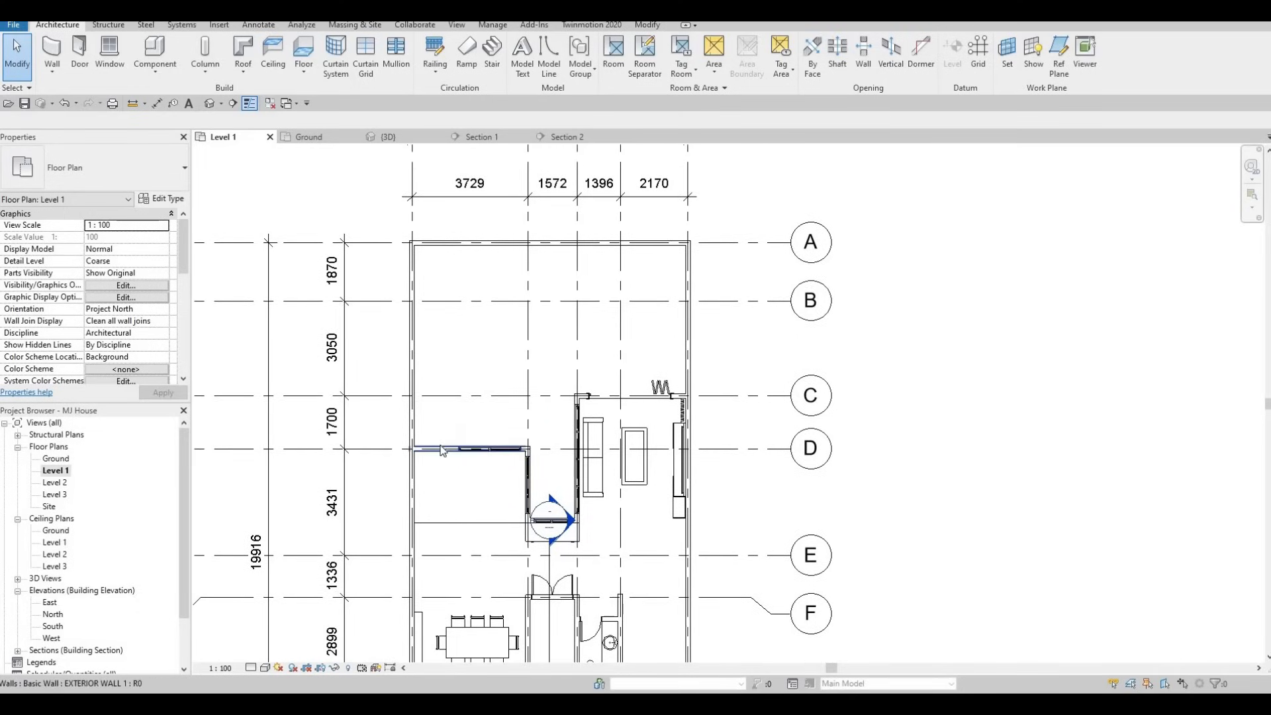
Step: On the Ground plan, draw an EXTERIOR WALL 1 wall about 2675 mm outward from the grid D wall, 1400 mm from the side wall
{"action": "left_click", "coordinate": [443, 451]}
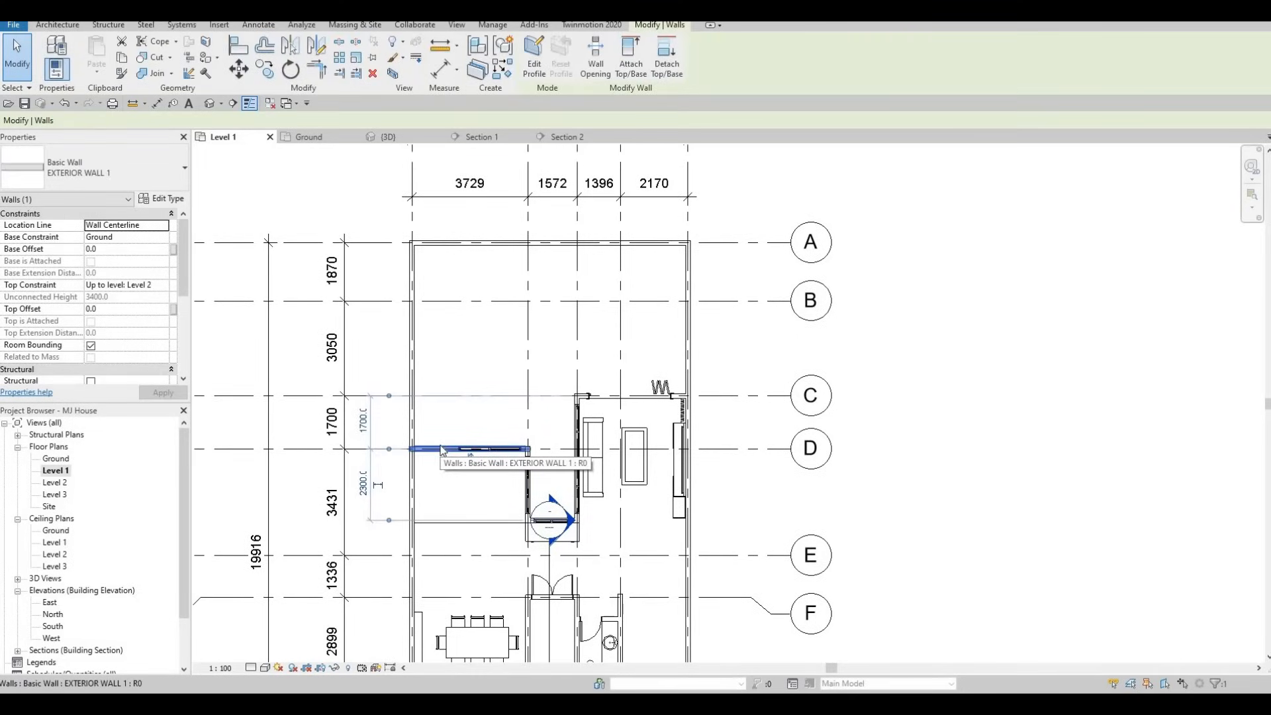
{"action": "scroll", "coordinate": [443, 446], "scroll_direction": "up", "scroll_amount": 5}
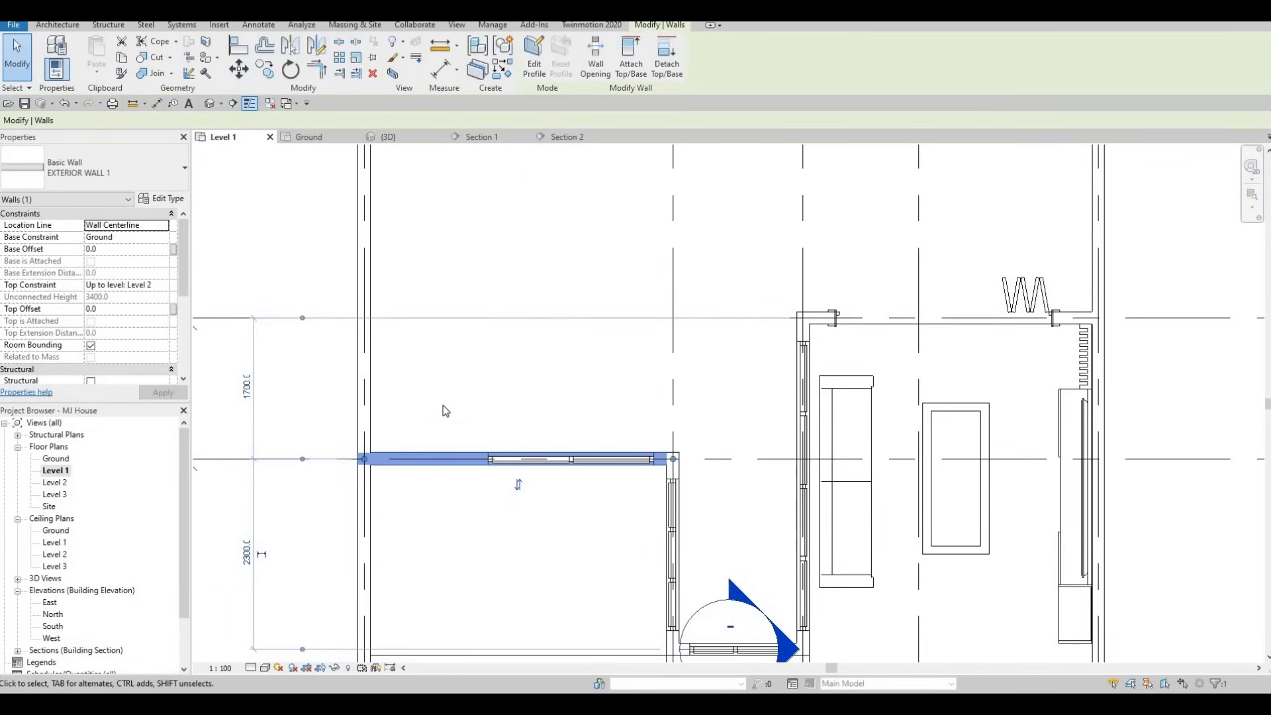
{"action": "left_click", "coordinate": [323, 136]}
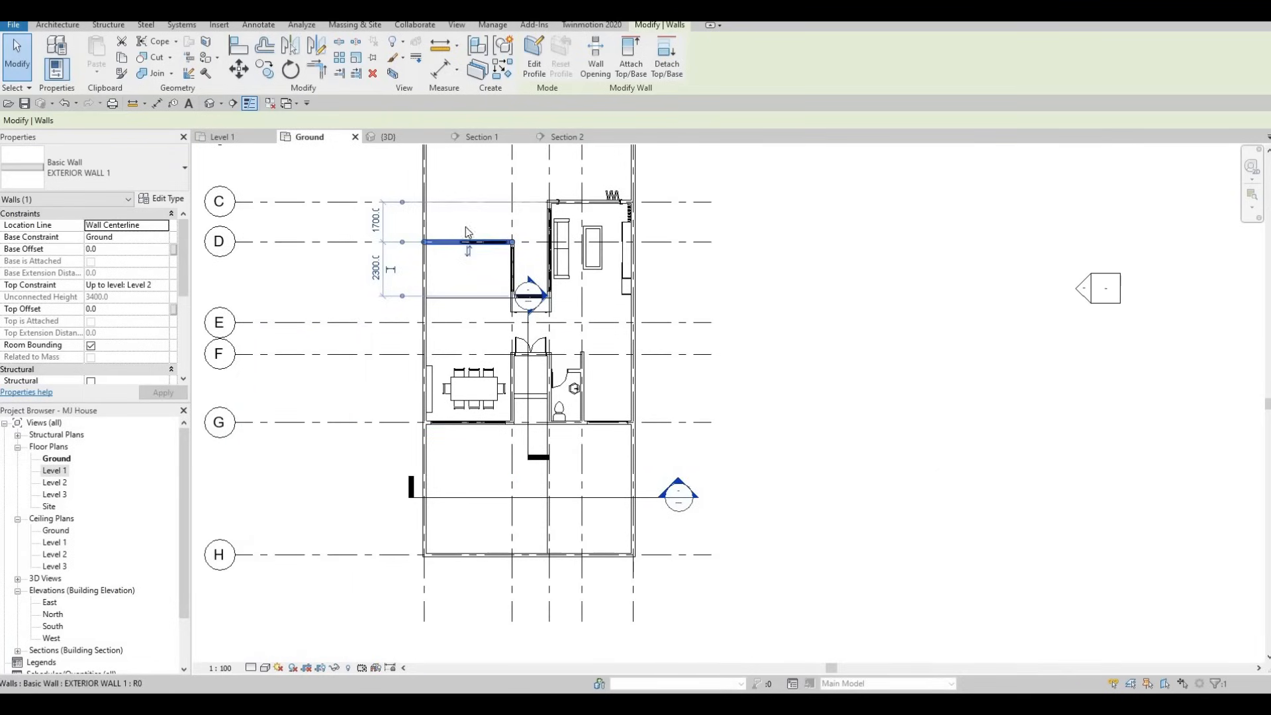
{"action": "key", "text": "c"}
{"action": "key", "text": "s"}
{"action": "scroll", "coordinate": [445, 281], "scroll_direction": "up", "scroll_amount": 5}
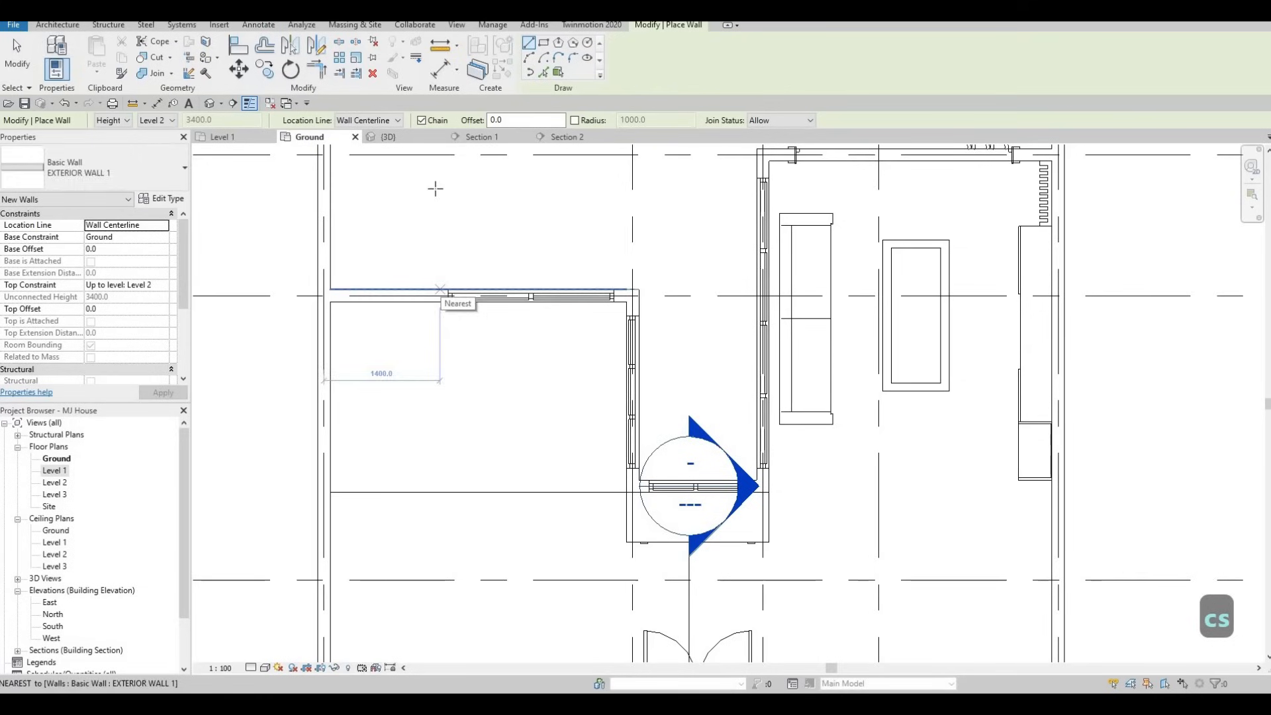
{"action": "left_click", "coordinate": [439, 289]}
{"action": "middle_click_drag", "start_coordinate": [435, 192], "coordinate": [428, 341]}
{"action": "scroll", "coordinate": [427, 289], "scroll_direction": "up", "scroll_amount": 1}
{"action": "scroll", "coordinate": [426, 289], "scroll_direction": "down", "scroll_amount": 2}
{"action": "middle_click_drag", "start_coordinate": [424, 281], "coordinate": [421, 361]}
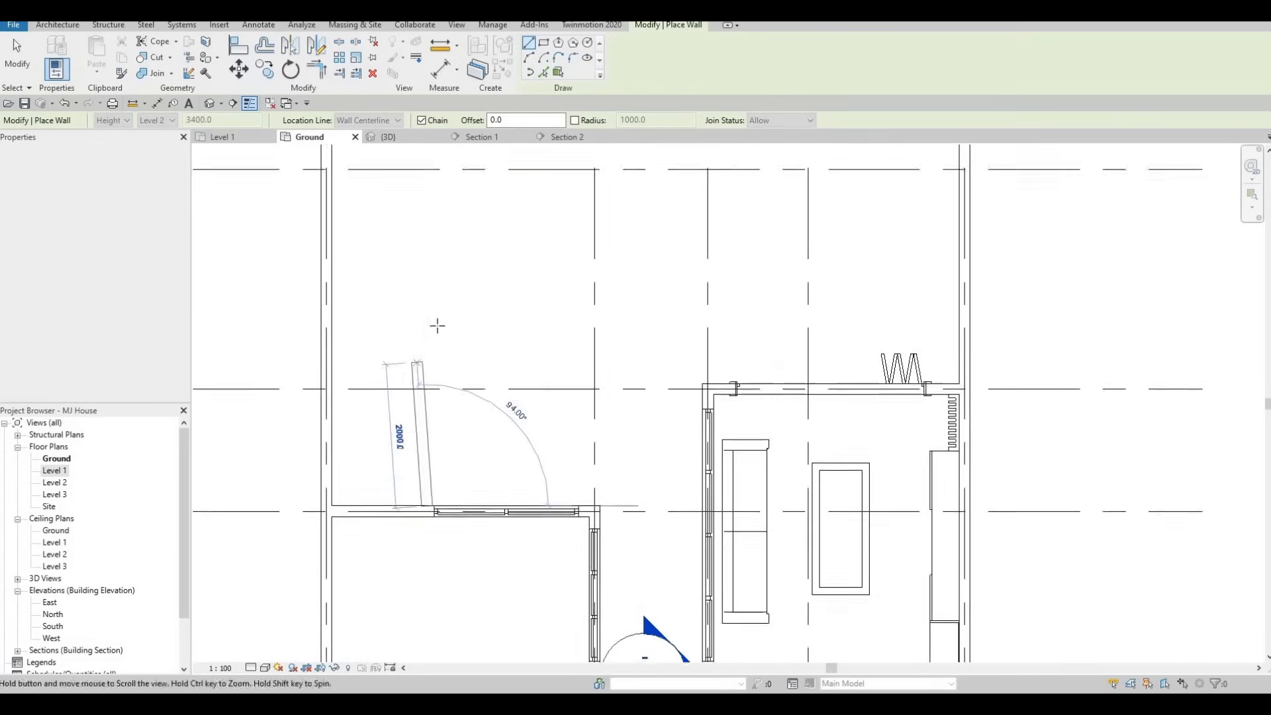
{"action": "scroll", "coordinate": [437, 325], "scroll_direction": "down", "scroll_amount": 1}
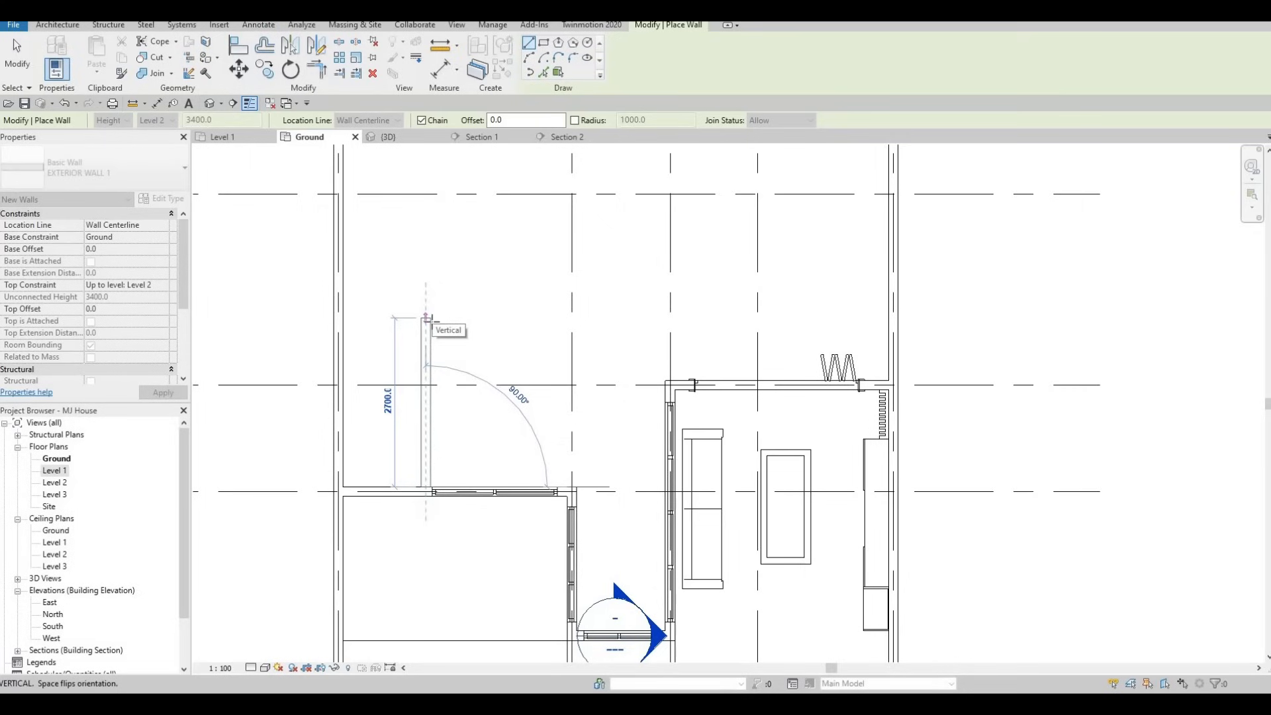
{"action": "left_click", "coordinate": [426, 324]}
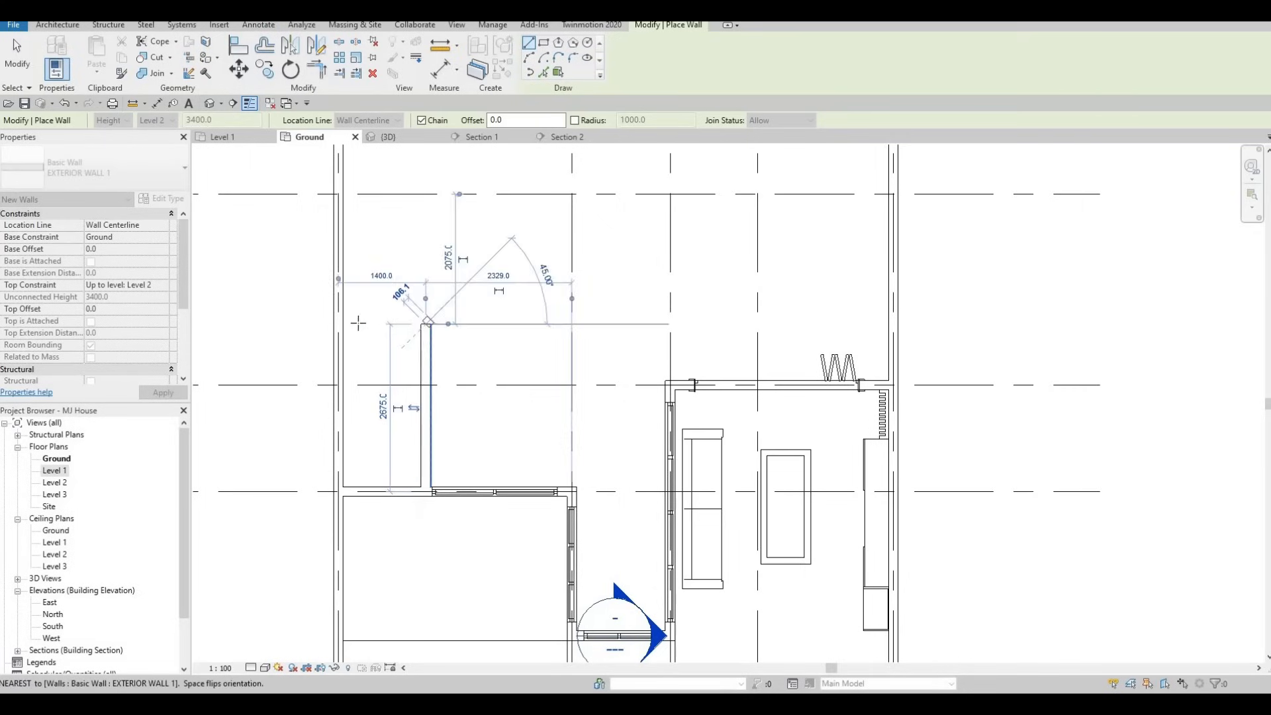
Step: Continue with a 1400 mm EXTERIOR WALL 1 segment perpendicular to the new wall, closing onto the side boundary wall
{"action": "left_click", "coordinate": [341, 324]}
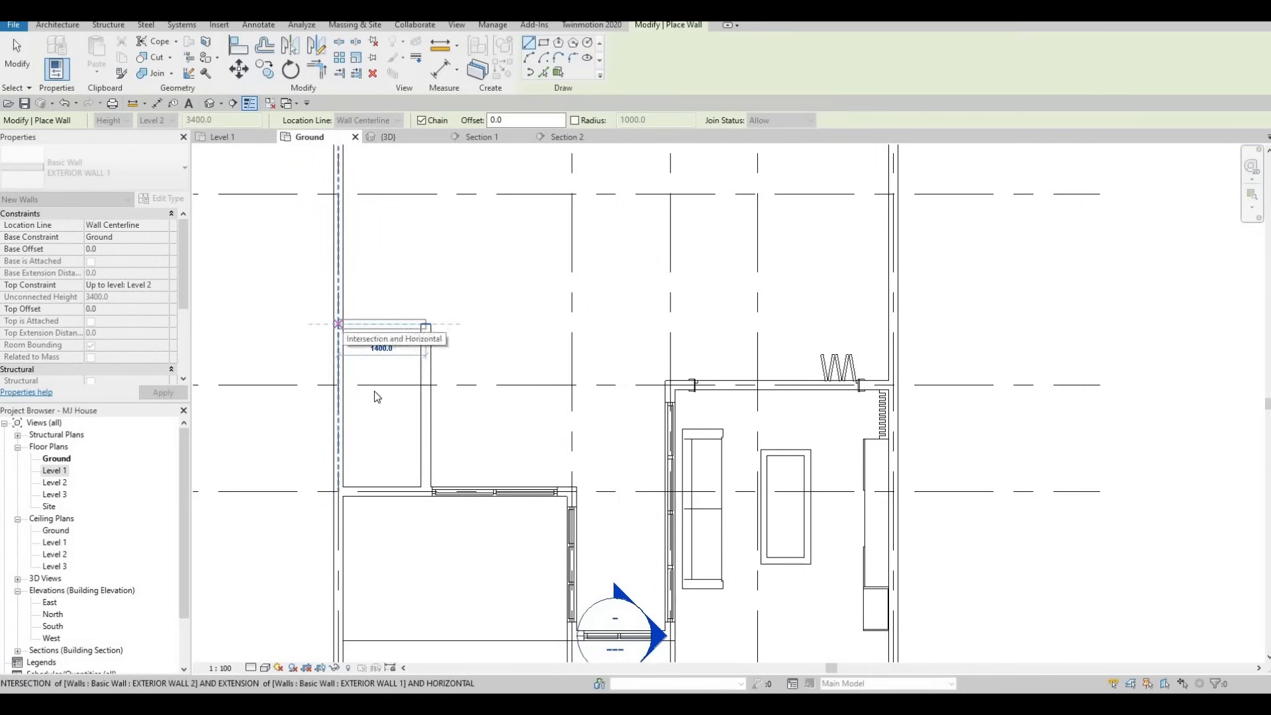
{"action": "key", "text": "Escape"}
{"action": "key", "text": "Escape"}
{"action": "key", "text": "Escape"}
Step: Check the temporary dimensions of the two new walls, and inspect the enclosure they form in 3D
{"action": "left_click", "coordinate": [384, 324]}
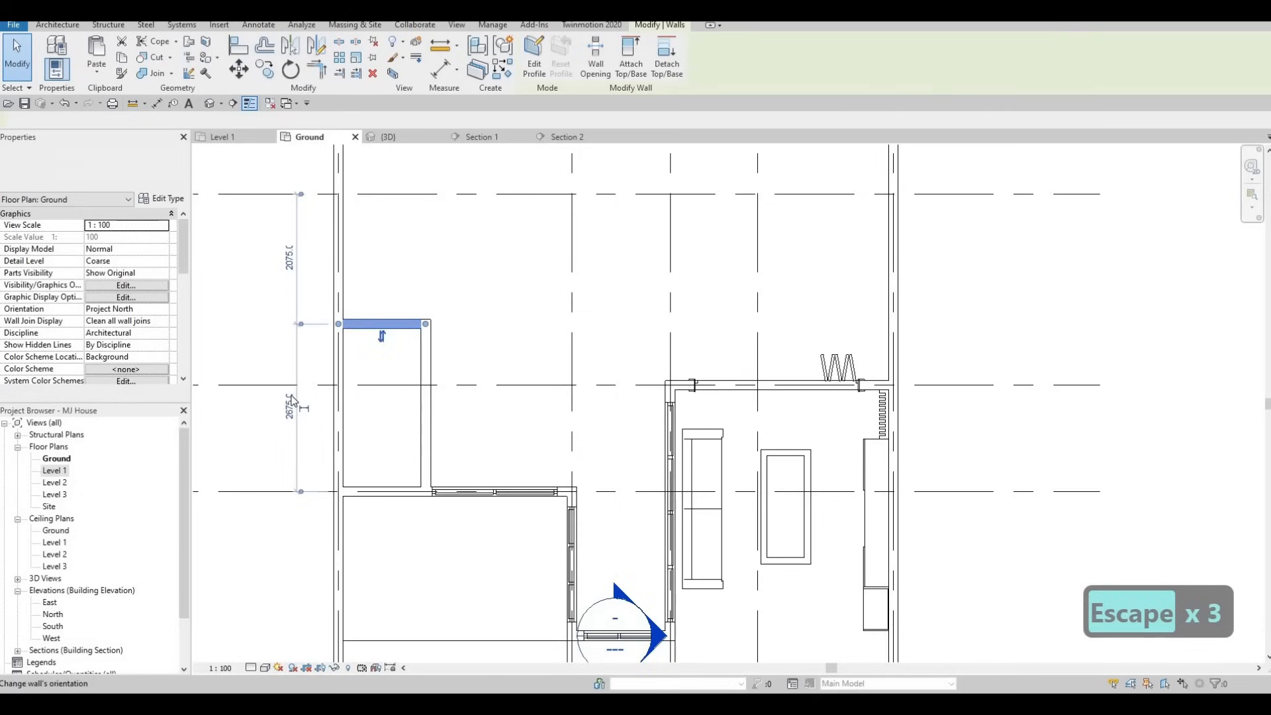
{"action": "left_click", "coordinate": [289, 407]}
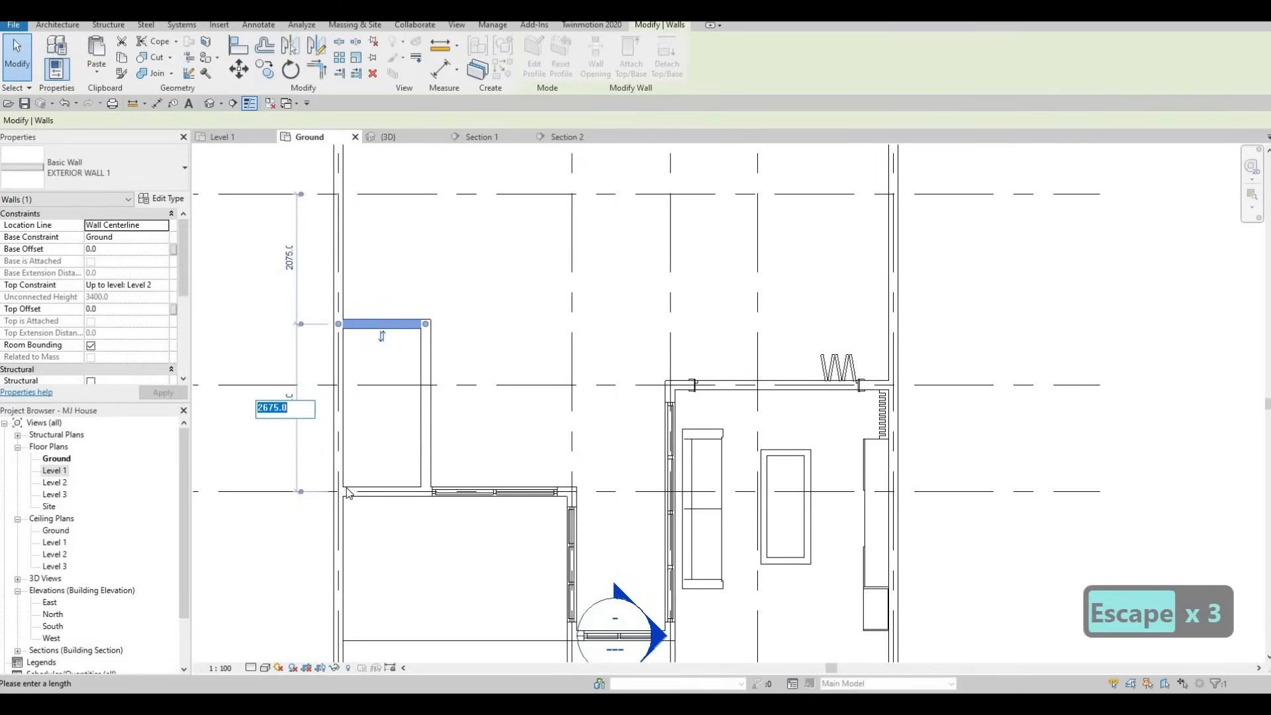
{"action": "key", "text": "Escape"}
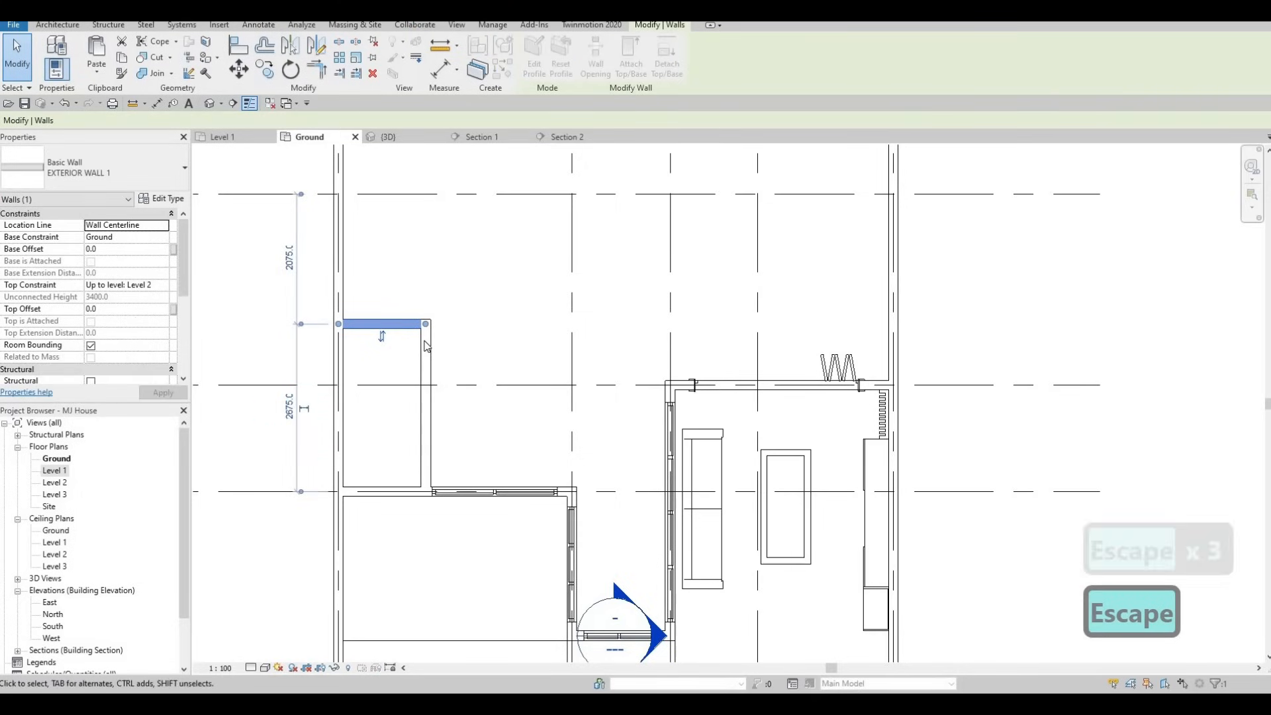
{"action": "key", "text": "Escape"}
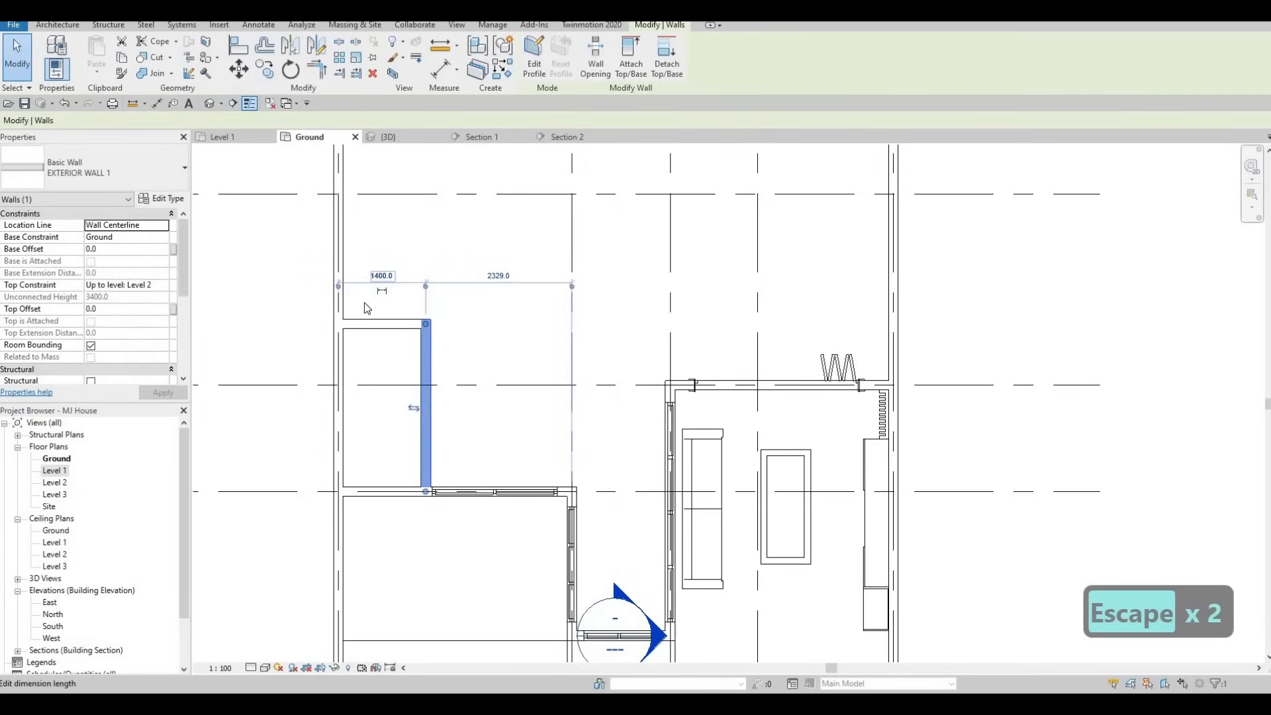
{"action": "key", "text": "Escape"}
{"action": "key", "text": "Escape"}
{"action": "mouse_move", "coordinate": [375, 386]}
{"action": "middle_mouse_down"}
{"action": "mouse_move", "coordinate": [385, 371]}
{"action": "mouse_move", "coordinate": [402, 389]}
{"action": "mouse_move", "coordinate": [383, 444]}
{"action": "mouse_move", "coordinate": [370, 375]}
{"action": "mouse_move", "coordinate": [360, 391]}
{"action": "middle_mouse_up"}
{"action": "middle_click_drag", "start_coordinate": [356, 190], "coordinate": [363, 159]}
{"action": "left_click", "coordinate": [389, 136]}
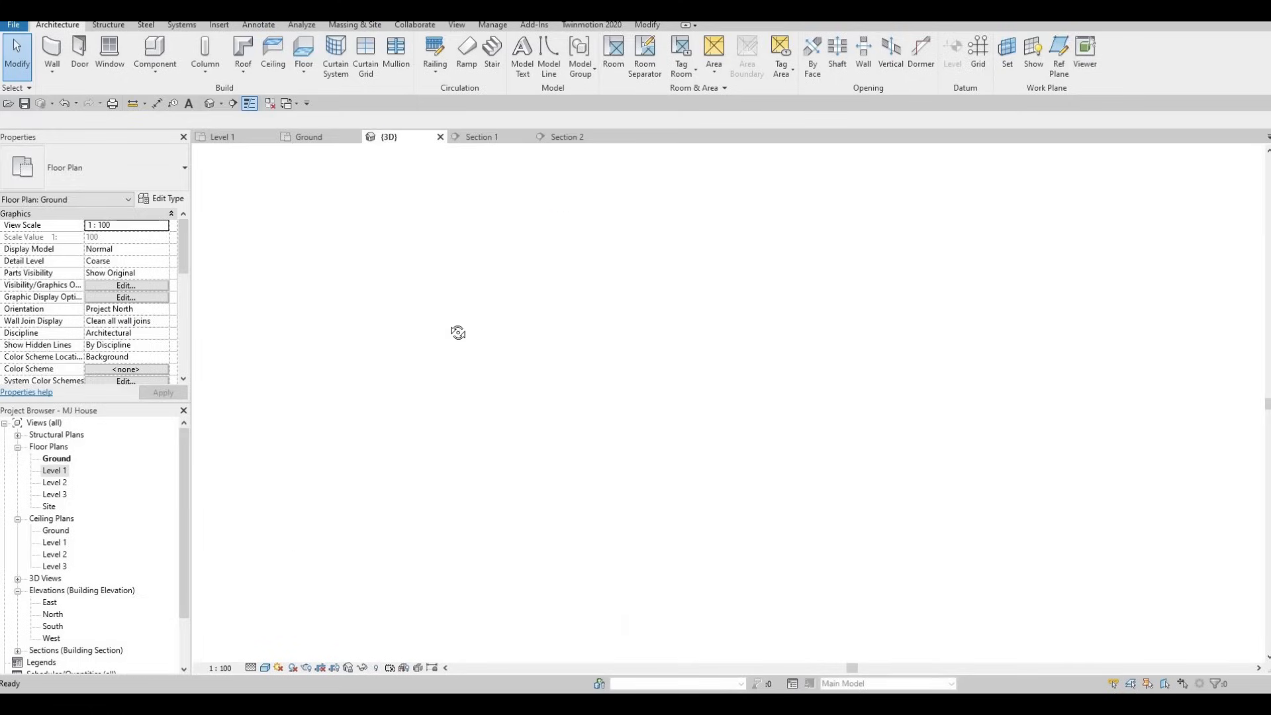
{"action": "middle_click_drag", "start_coordinate": [233, 364], "coordinate": [186, 360], "text": "shift"}
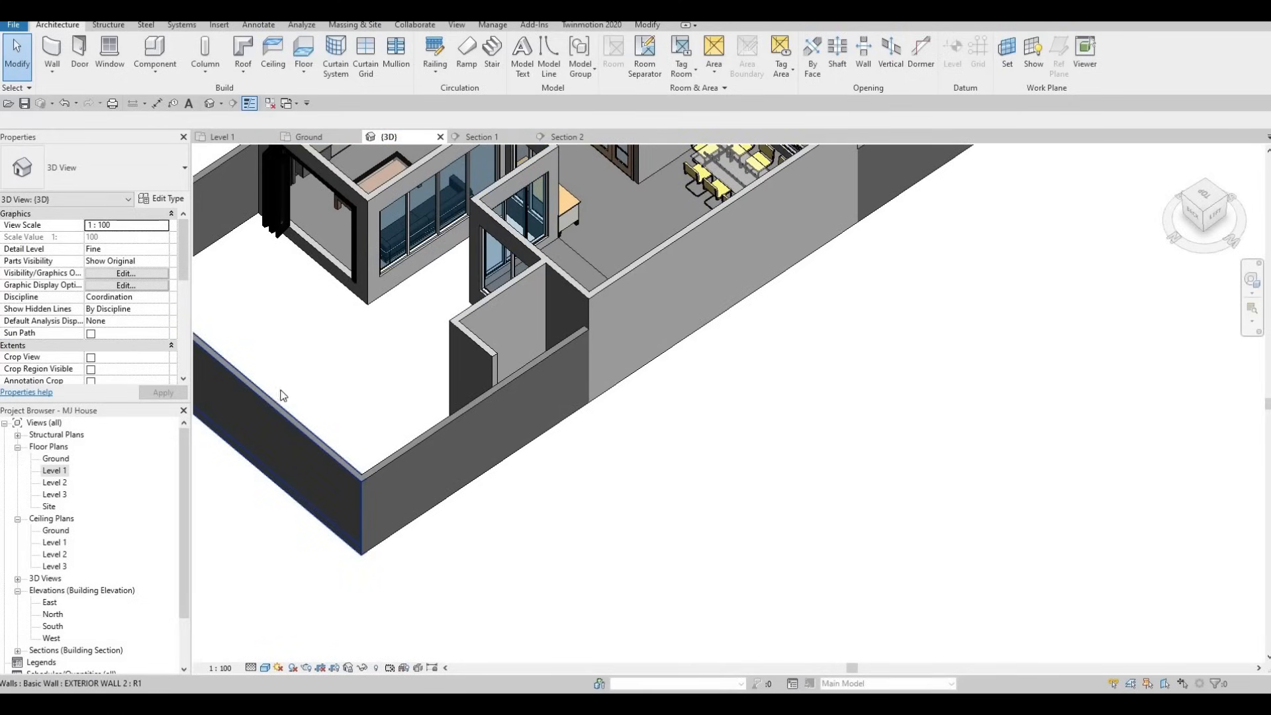
Step: On the Level 1 plan, shorten the EXTERIOR WALL 2 boundary wall from grid D back to the new enclosure's outer wall
{"action": "key", "text": "ctrl+Tab"}
{"action": "left_click", "coordinate": [354, 486]}
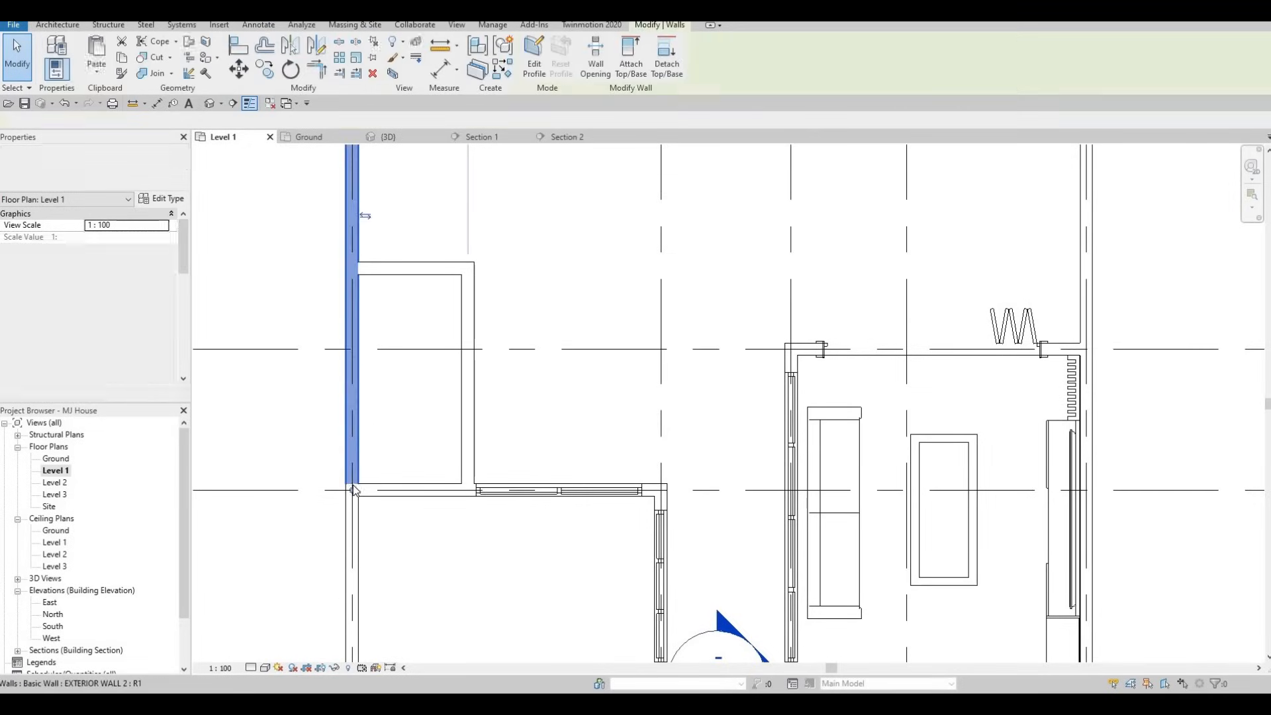
{"action": "left_click_drag", "start_coordinate": [353, 488], "coordinate": [351, 272]}
{"action": "key", "text": "Escape"}
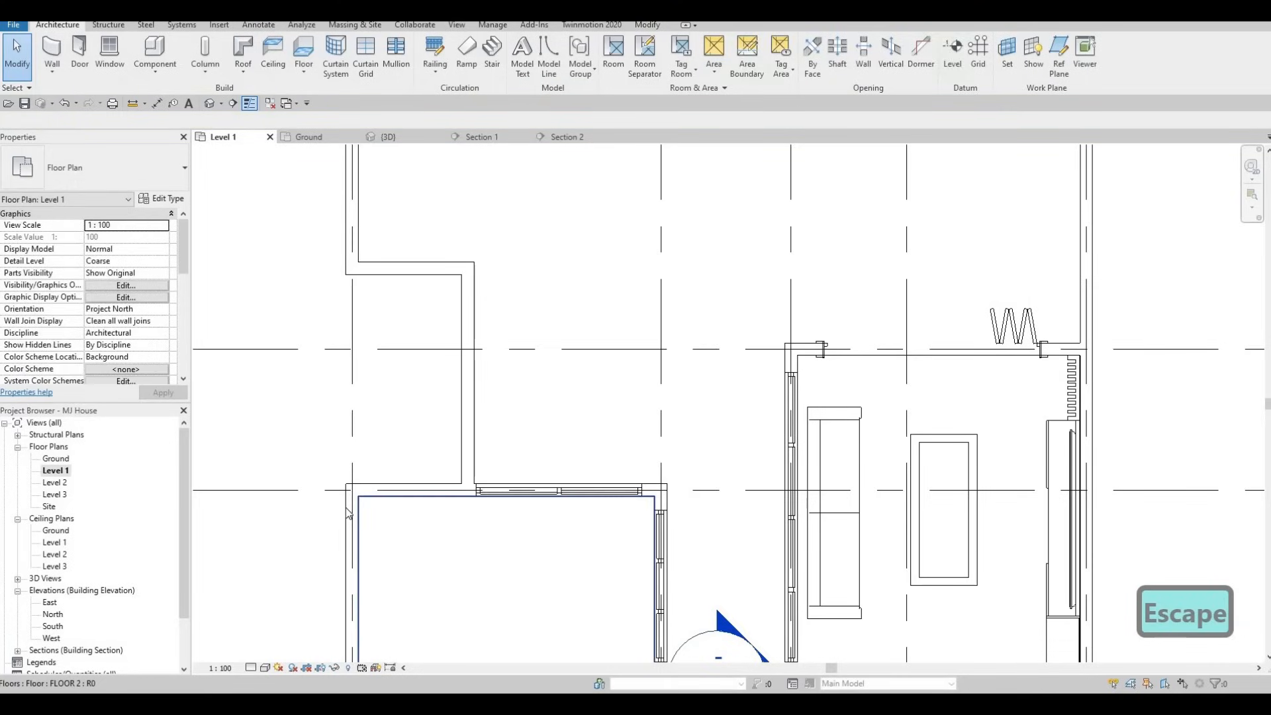
Step: Extend the EXTERIOR WALL 1 side wall from grid D to the new enclosure's outer wall
{"action": "left_click", "coordinate": [349, 513]}
{"action": "key", "text": "Escape"}
{"action": "left_click", "coordinate": [351, 516]}
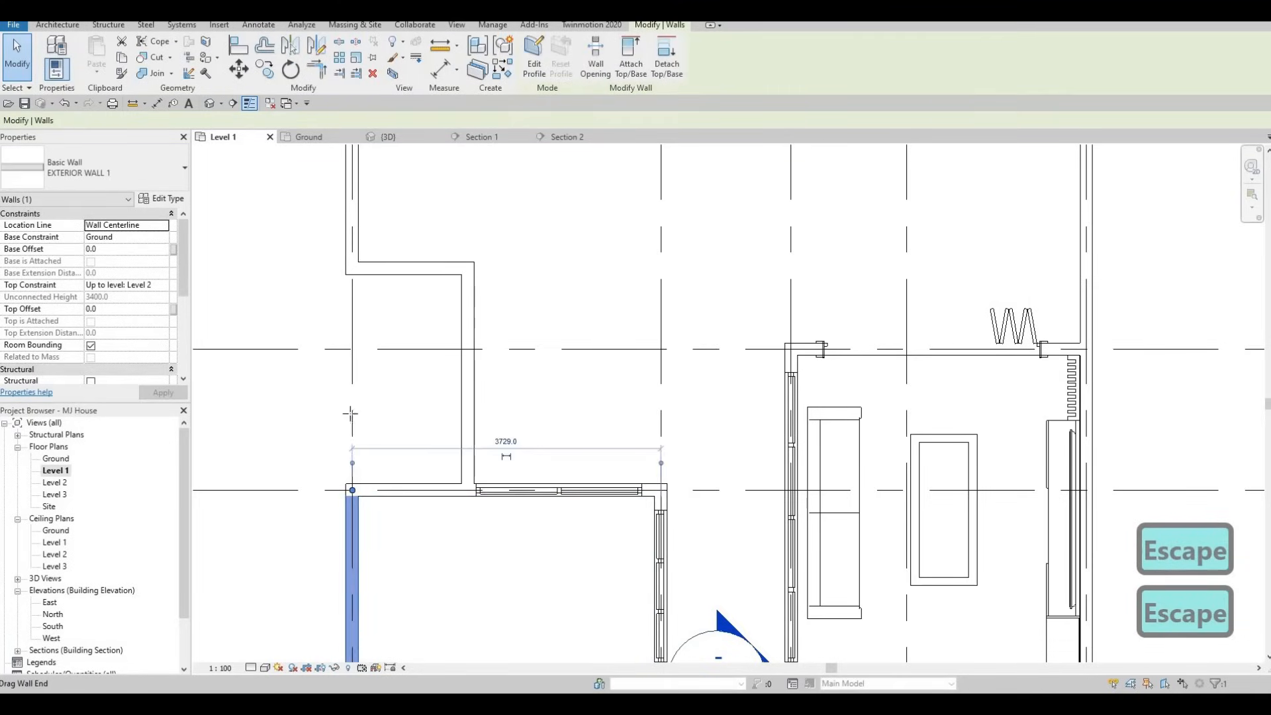
{"action": "left_click_drag", "start_coordinate": [350, 415], "coordinate": [347, 280]}
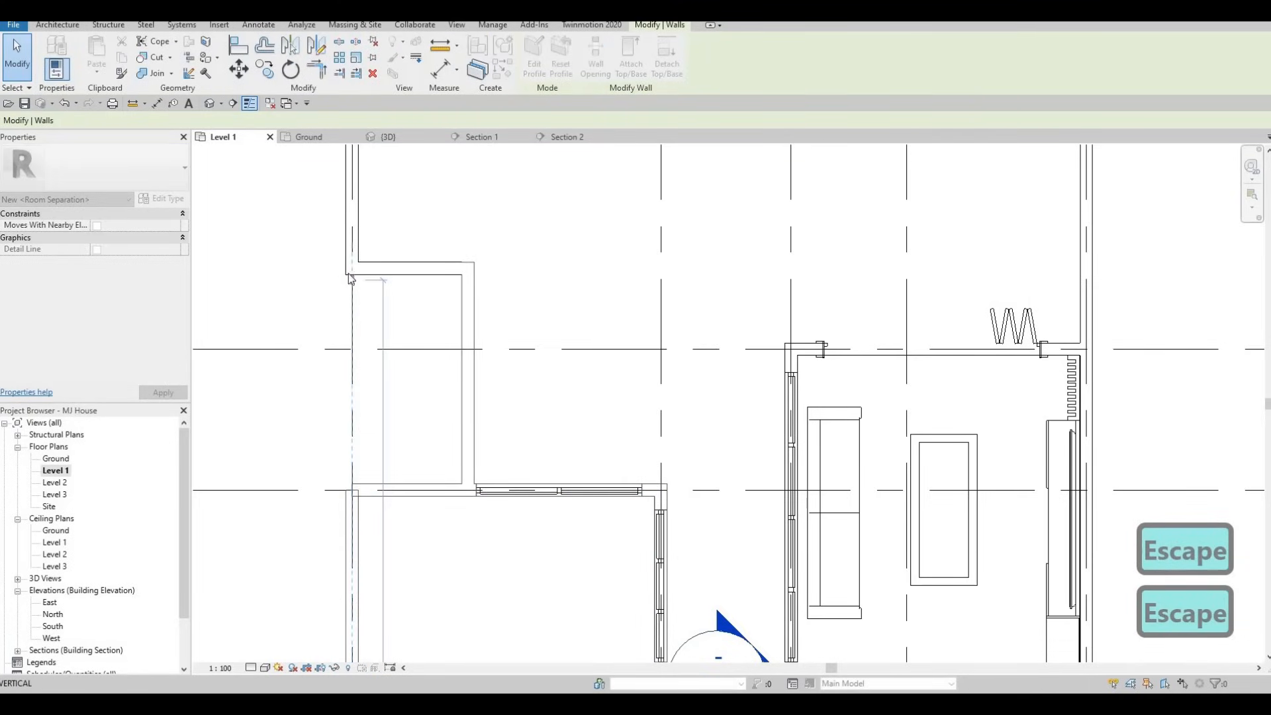
{"action": "left_click", "coordinate": [357, 267]}
{"action": "key", "text": "Escape"}
Step: Examine in 3D how the extended side wall and the new enclosure's outer wall meet
{"action": "left_click", "coordinate": [388, 136]}
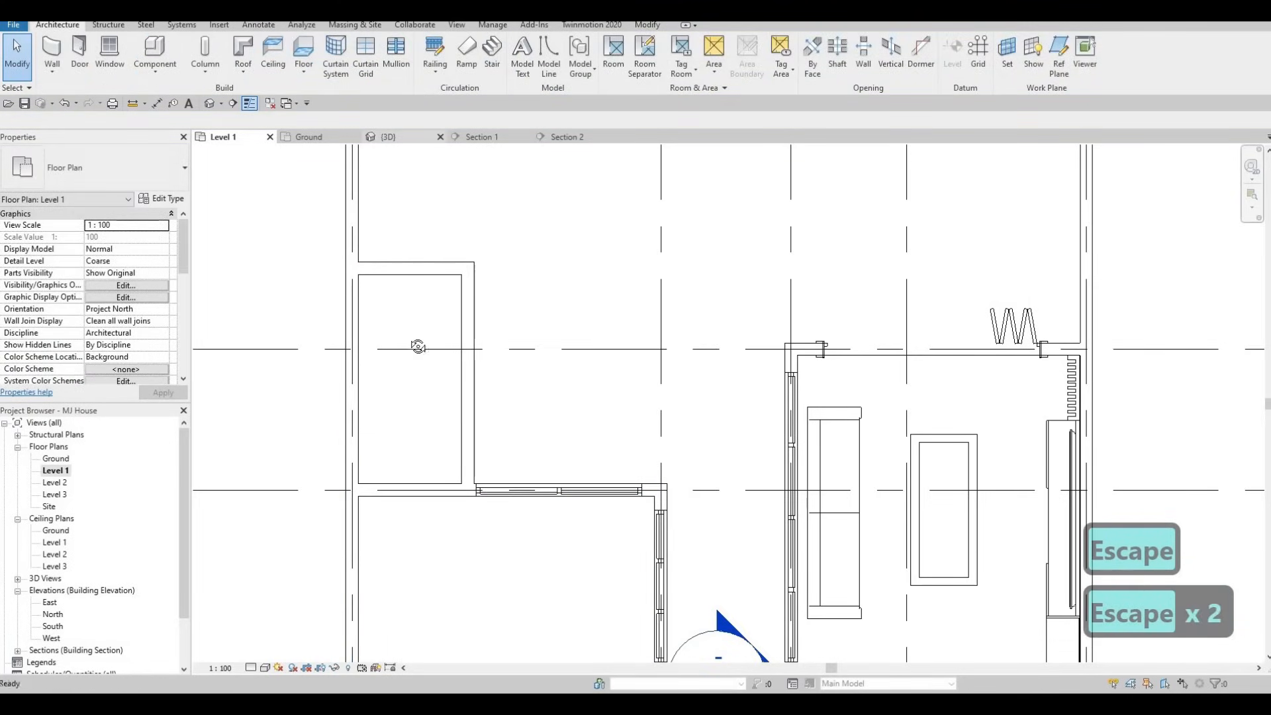
{"action": "middle_click_drag", "start_coordinate": [433, 338], "coordinate": [503, 383], "text": "shift"}
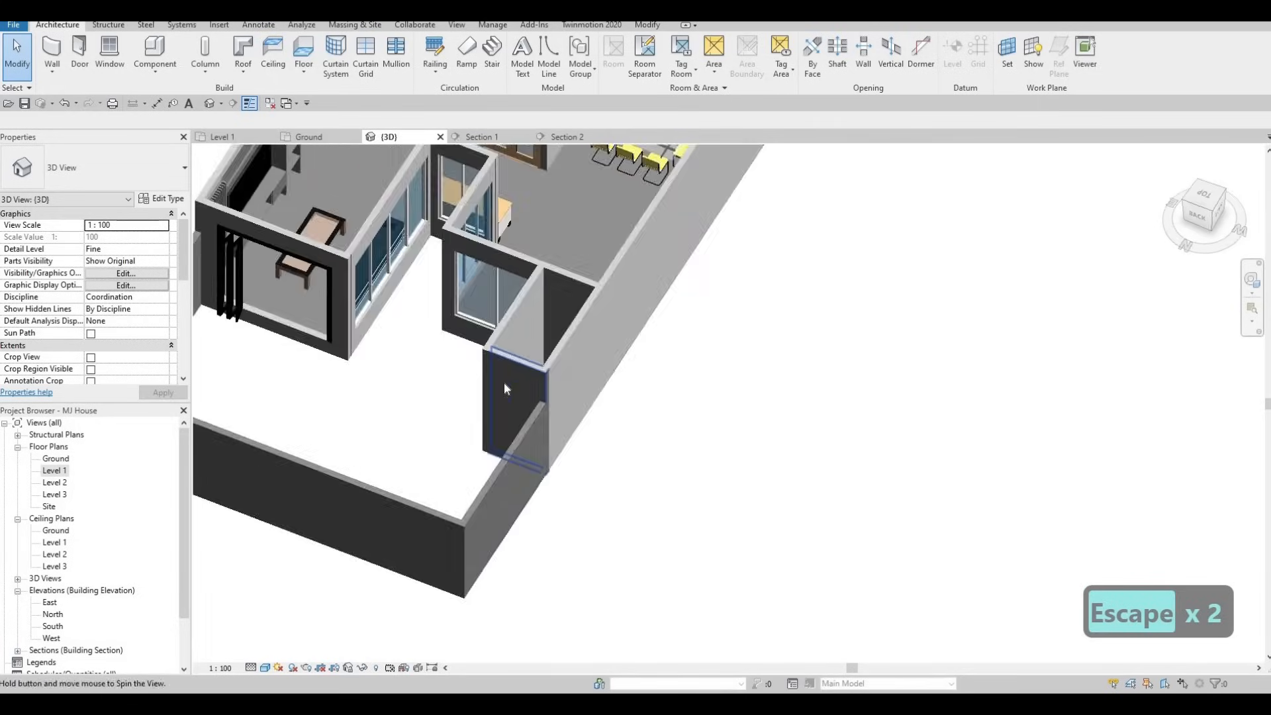
{"action": "scroll", "coordinate": [412, 412], "scroll_direction": "up", "scroll_amount": 5}
{"action": "middle_click_drag", "start_coordinate": [411, 412], "coordinate": [733, 387], "text": "shift"}
{"action": "scroll", "coordinate": [743, 387], "scroll_direction": "up", "scroll_amount": 5}
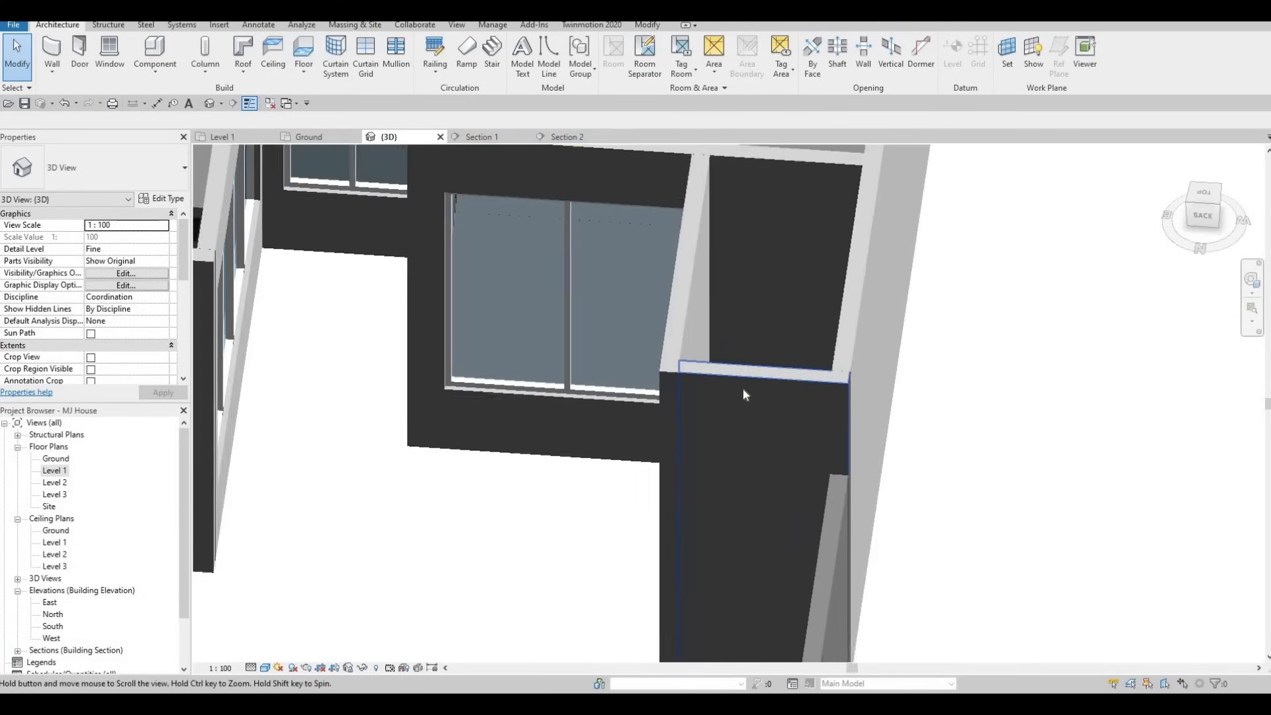
{"action": "key", "text": "Escape"}
{"action": "left_click", "coordinate": [741, 387]}
{"action": "scroll", "coordinate": [743, 376], "scroll_direction": "down", "scroll_amount": 3}
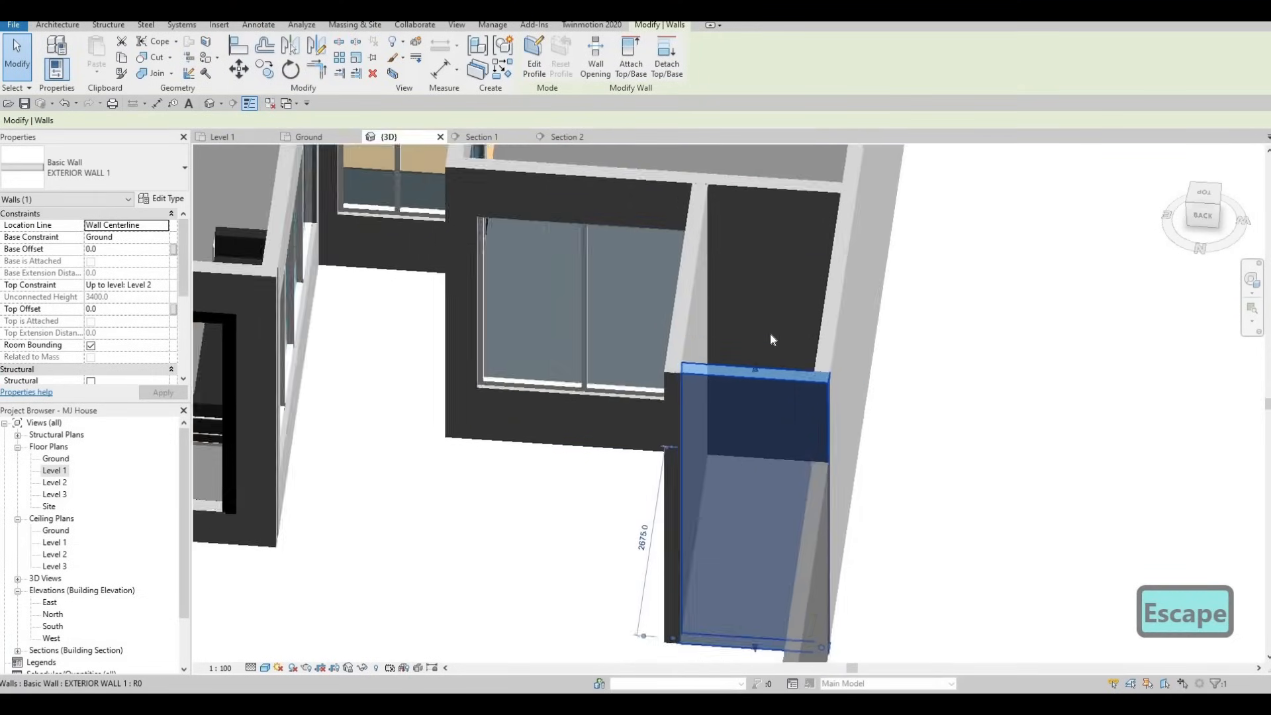
{"action": "key", "text": "Escape"}
{"action": "middle_click_drag", "start_coordinate": [769, 332], "coordinate": [850, 308], "text": "shift"}
{"action": "scroll", "coordinate": [842, 396], "scroll_direction": "down", "scroll_amount": 3}
{"action": "scroll", "coordinate": [849, 305], "scroll_direction": "up", "scroll_amount": 2}
{"action": "left_click", "coordinate": [830, 357]}
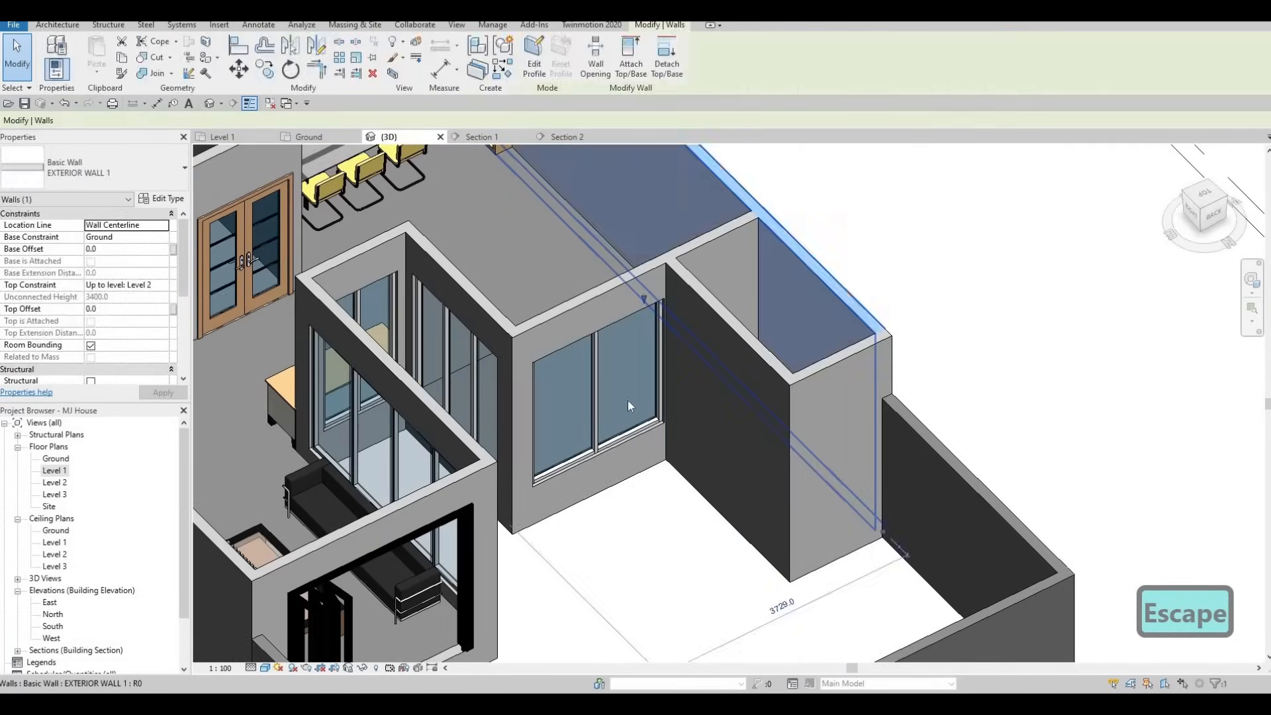
{"action": "middle_click_drag", "start_coordinate": [627, 400], "coordinate": [439, 476], "text": "shift"}
{"action": "scroll", "coordinate": [438, 467], "scroll_direction": "up", "scroll_amount": 2}
{"action": "key", "text": "Escape"}
Step: Review the type properties and layer structure of the EXTERIOR WALL 2 boundary wall beside the enclosure
{"action": "left_click", "coordinate": [411, 486]}
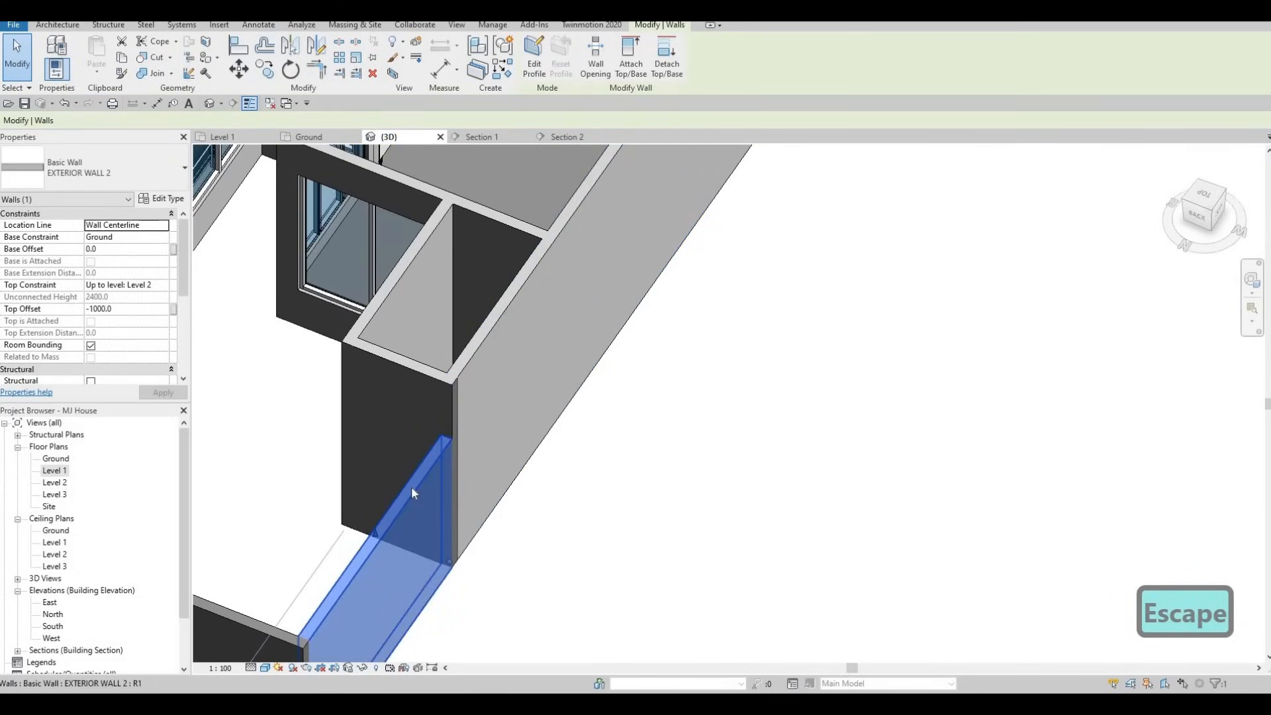
{"action": "key", "text": "Escape"}
{"action": "left_click", "coordinate": [405, 380]}
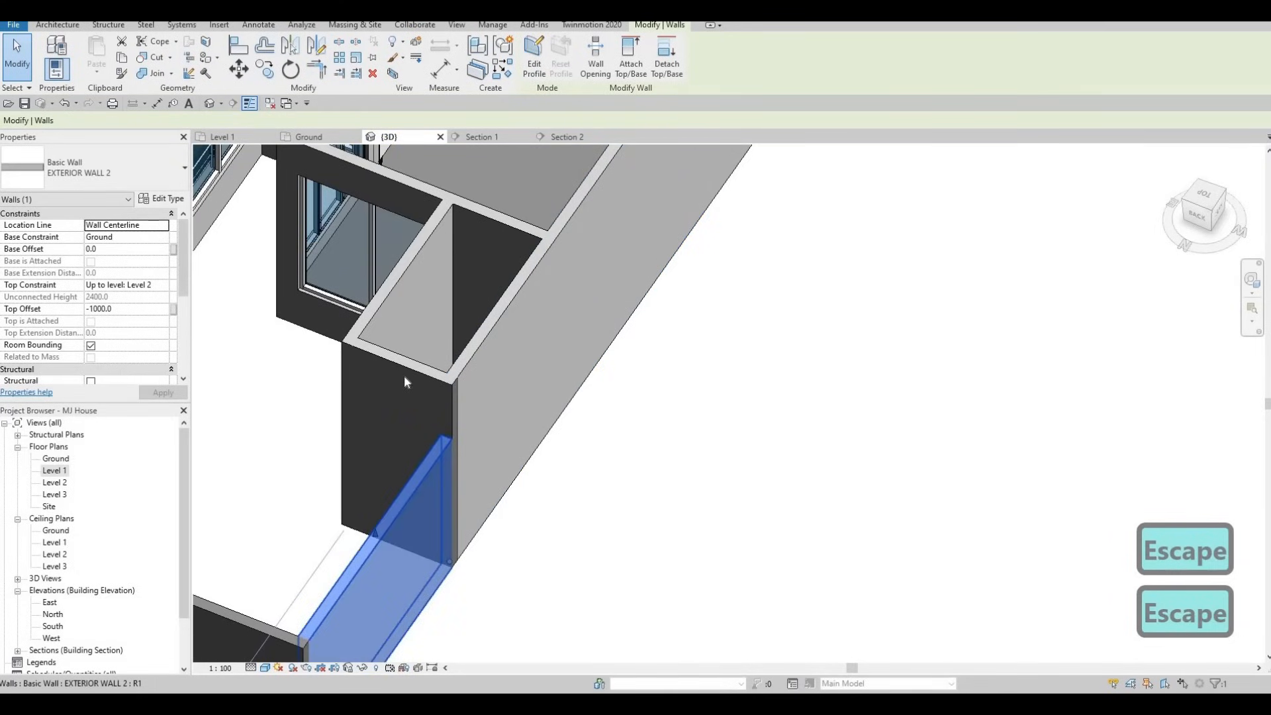
{"action": "left_click", "coordinate": [429, 490]}
{"action": "key", "text": "Escape"}
{"action": "left_click", "coordinate": [415, 487]}
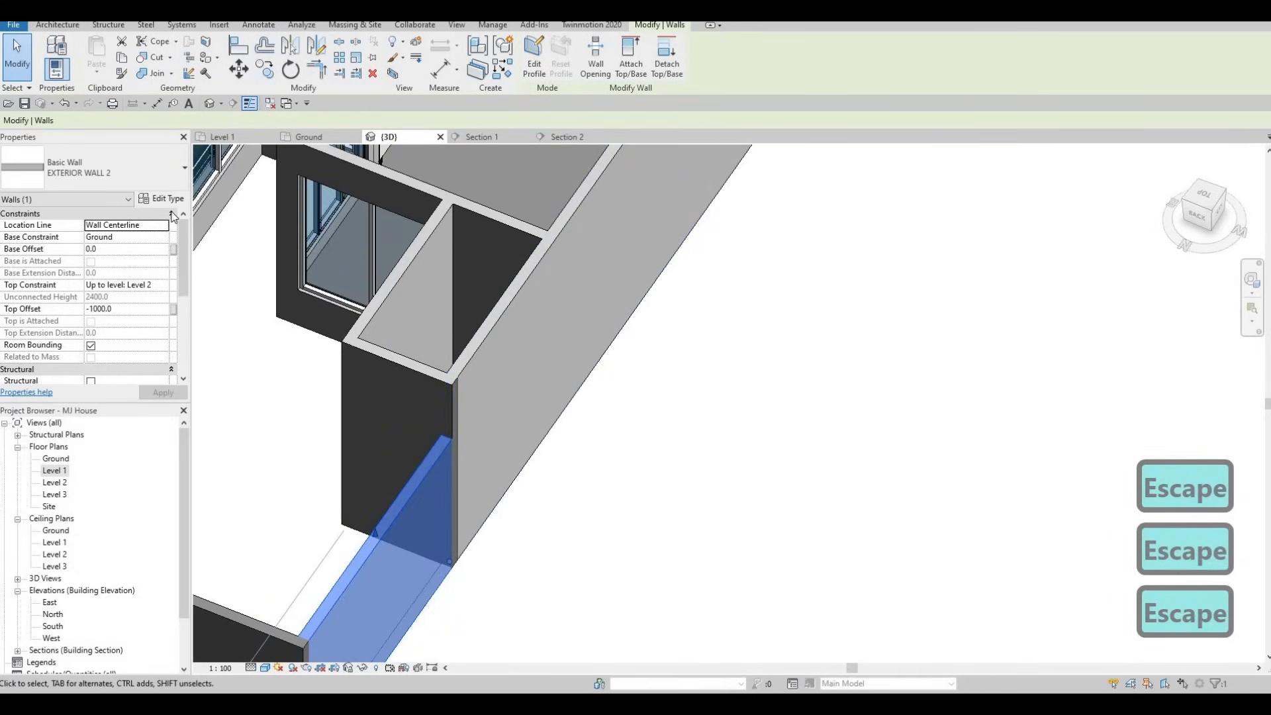
{"action": "left_click", "coordinate": [161, 198]}
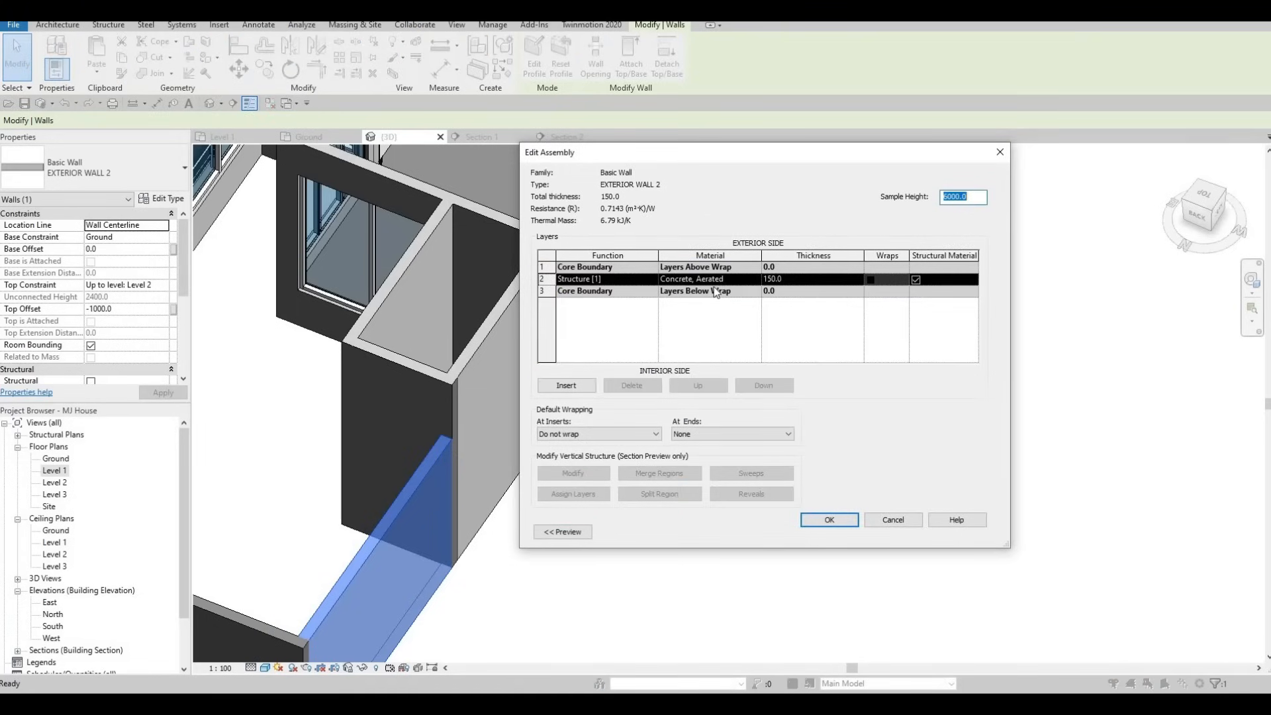
{"action": "key", "text": "Escape"}
{"action": "key", "text": "Escape"}
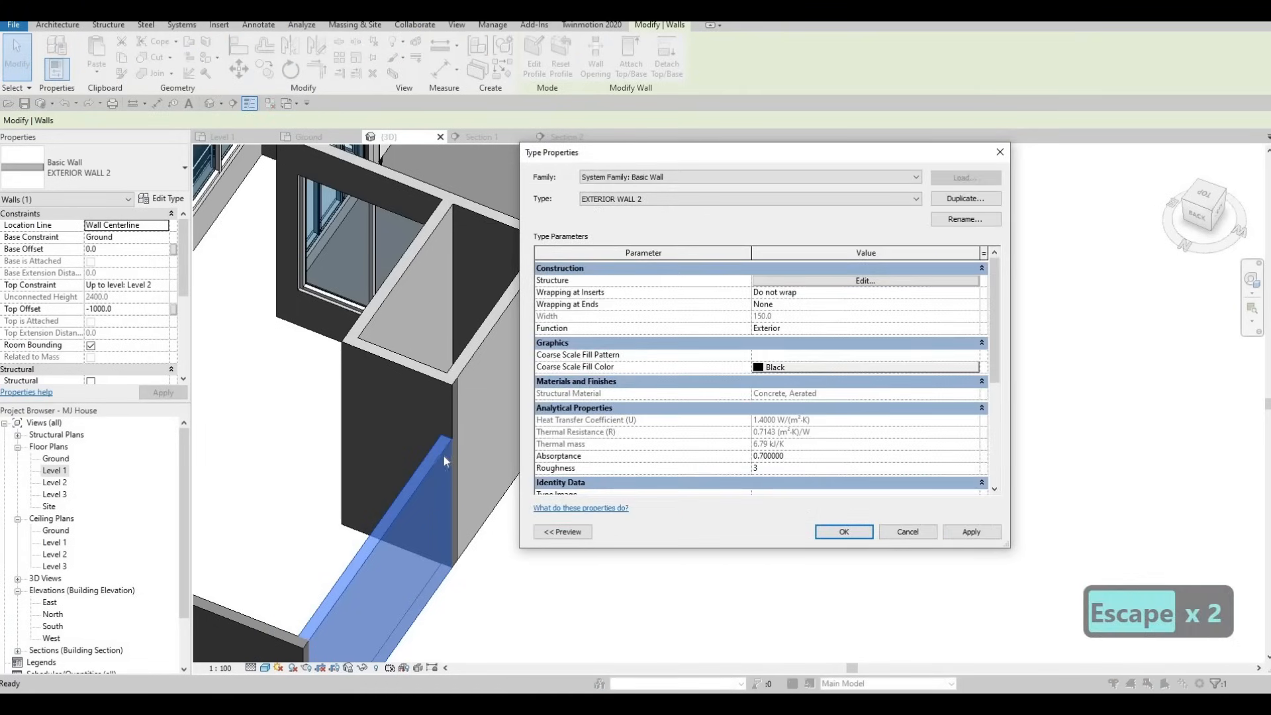
{"action": "key", "text": "Escape"}
{"action": "key", "text": "Escape"}
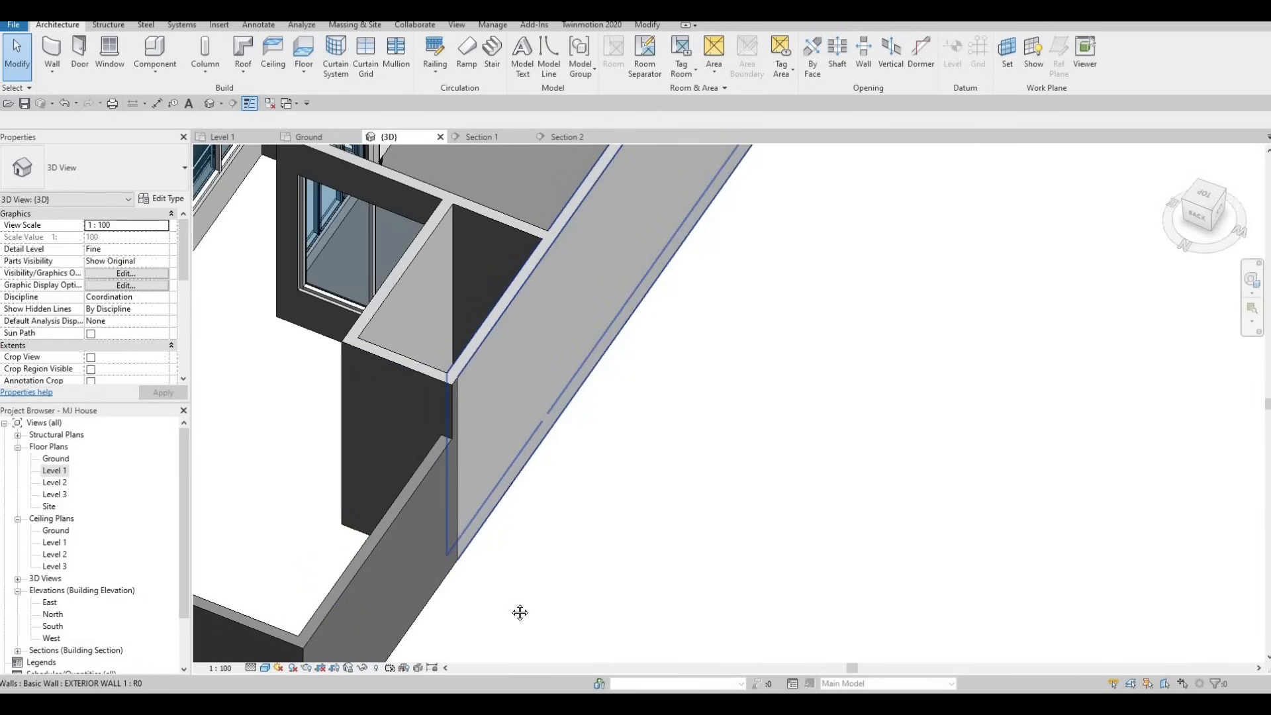
Step: Examine the extended side wall in 3D, and check on the Level 1 plan how the EXTERIOR WALL 1 walls meet at grid D
{"action": "scroll", "coordinate": [534, 536], "scroll_direction": "down", "scroll_amount": 5}
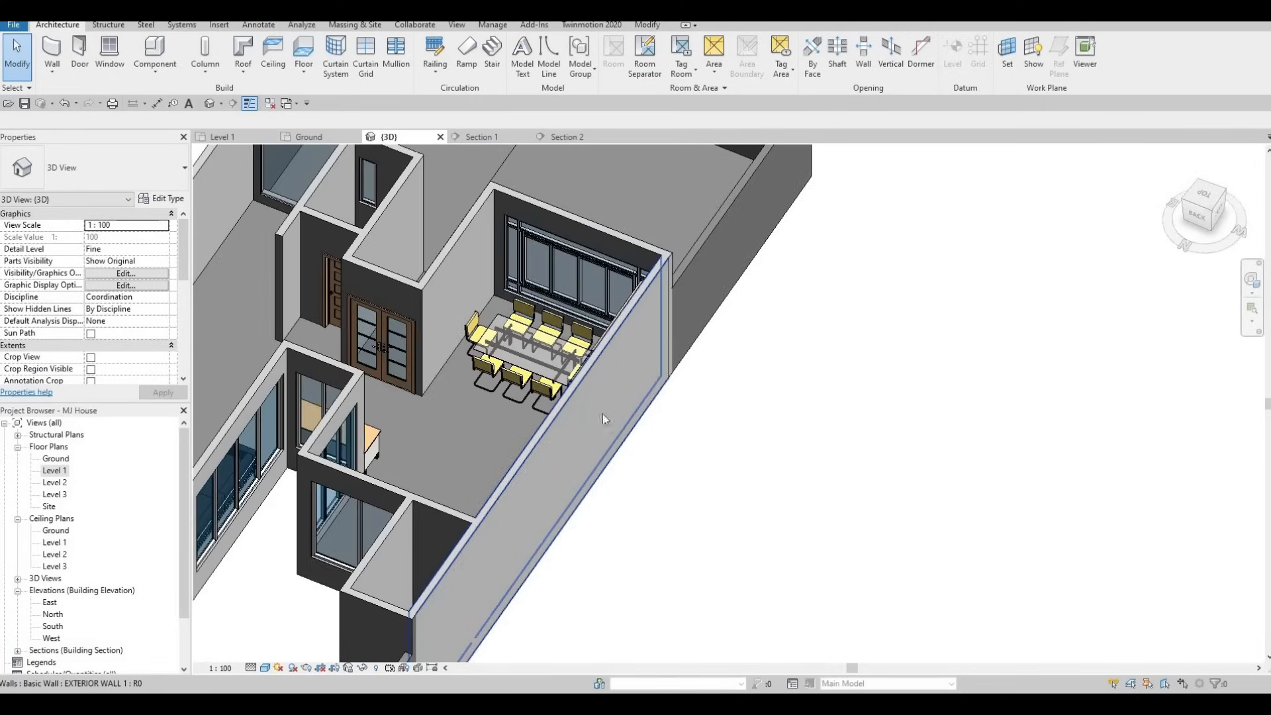
{"action": "middle_click_drag", "start_coordinate": [282, 551], "coordinate": [352, 406]}
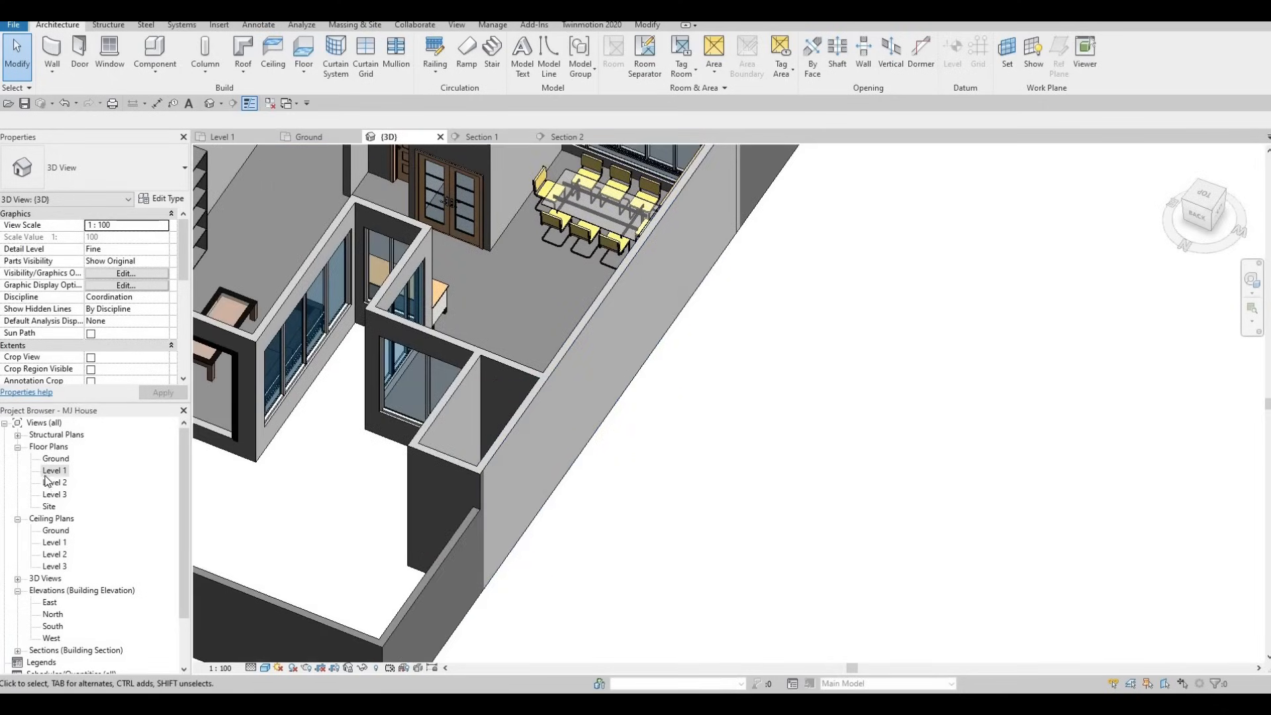
{"action": "double_click", "coordinate": [49, 475]}
{"action": "scroll", "coordinate": [576, 478], "scroll_direction": "down", "scroll_amount": 2}
{"action": "mouse_move", "coordinate": [575, 478]}
{"action": "middle_mouse_down"}
{"action": "mouse_move", "coordinate": [378, 478]}
{"action": "mouse_move", "coordinate": [599, 480]}
{"action": "middle_mouse_up"}
{"action": "scroll", "coordinate": [474, 507], "scroll_direction": "up", "scroll_amount": 2}
{"action": "left_click", "coordinate": [499, 499]}
{"action": "scroll", "coordinate": [502, 490], "scroll_direction": "up", "scroll_amount": 2}
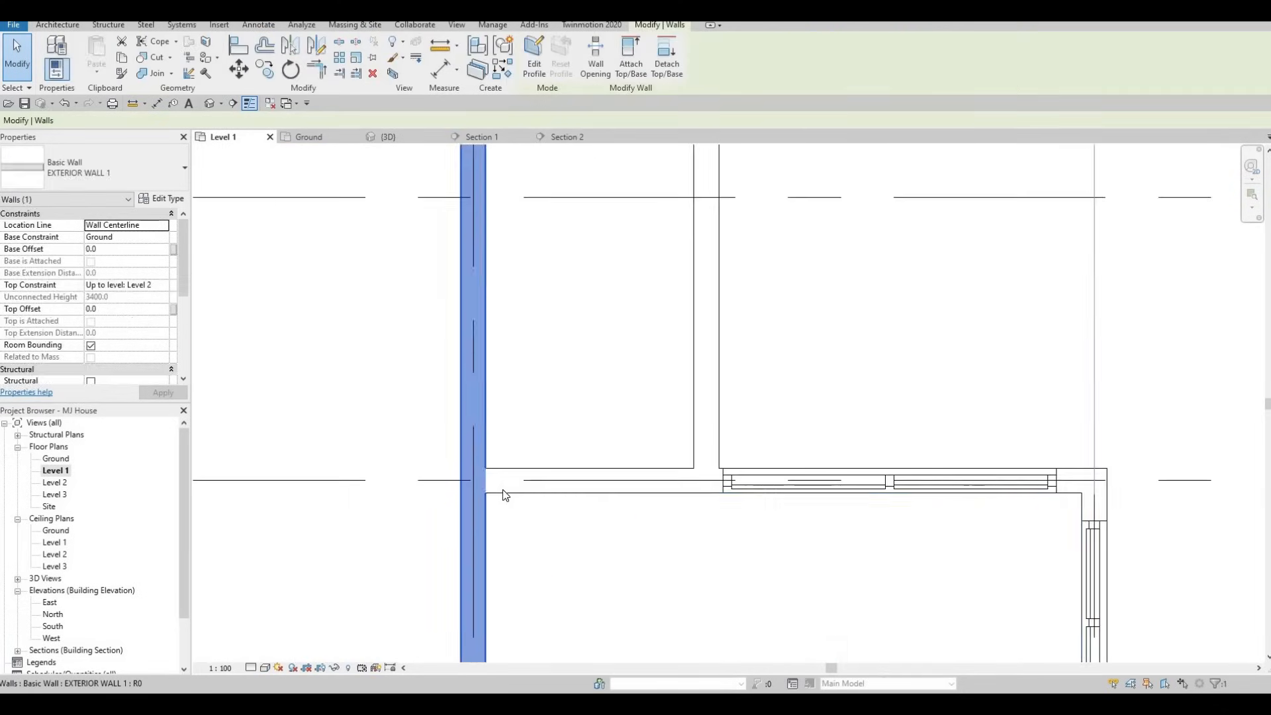
{"action": "key", "text": "Escape"}
{"action": "left_click", "coordinate": [505, 492]}
{"action": "key", "text": "Escape"}
{"action": "scroll", "coordinate": [515, 498], "scroll_direction": "down", "scroll_amount": 2}
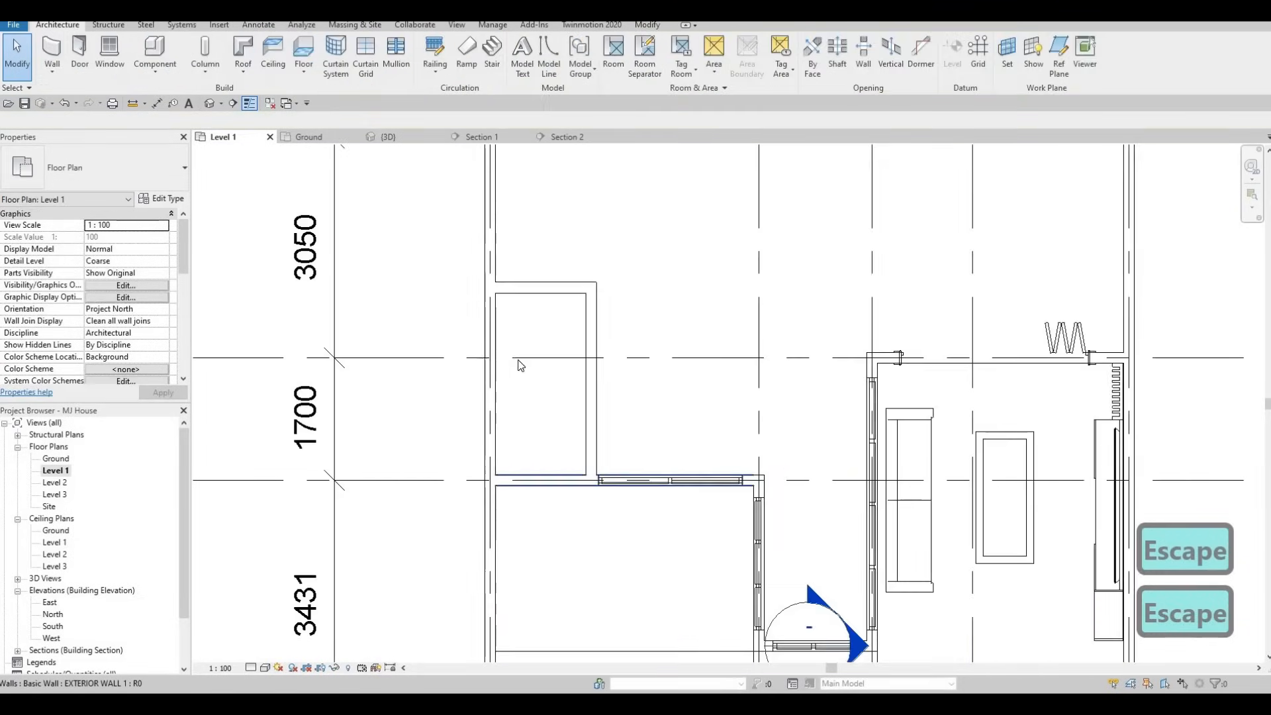
Step: Extend the EXTERIOR WALL 1 side wall slightly past the enclosure's outer corner and pull the EXTERIOR WALL 2 boundary wall's end back from it
{"action": "left_click", "coordinate": [491, 342]}
{"action": "scroll", "coordinate": [500, 329], "scroll_direction": "up", "scroll_amount": 2}
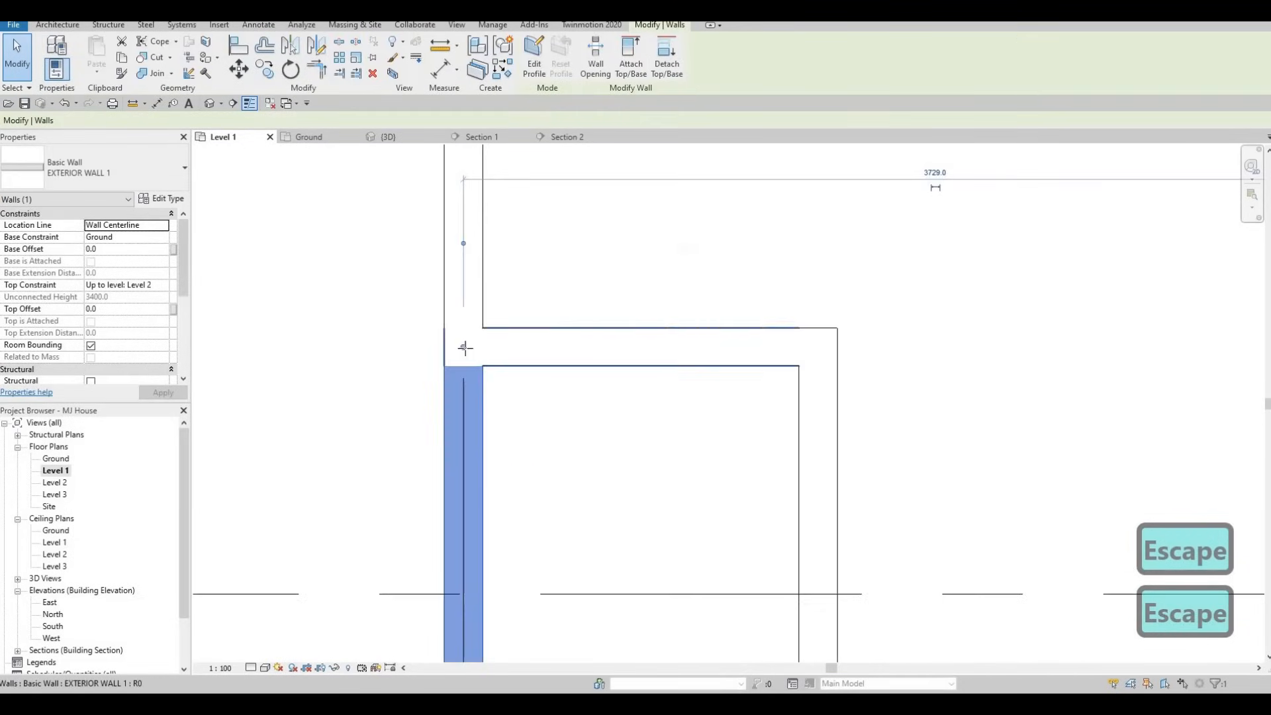
{"action": "left_click_drag", "start_coordinate": [463, 345], "coordinate": [464, 335]}
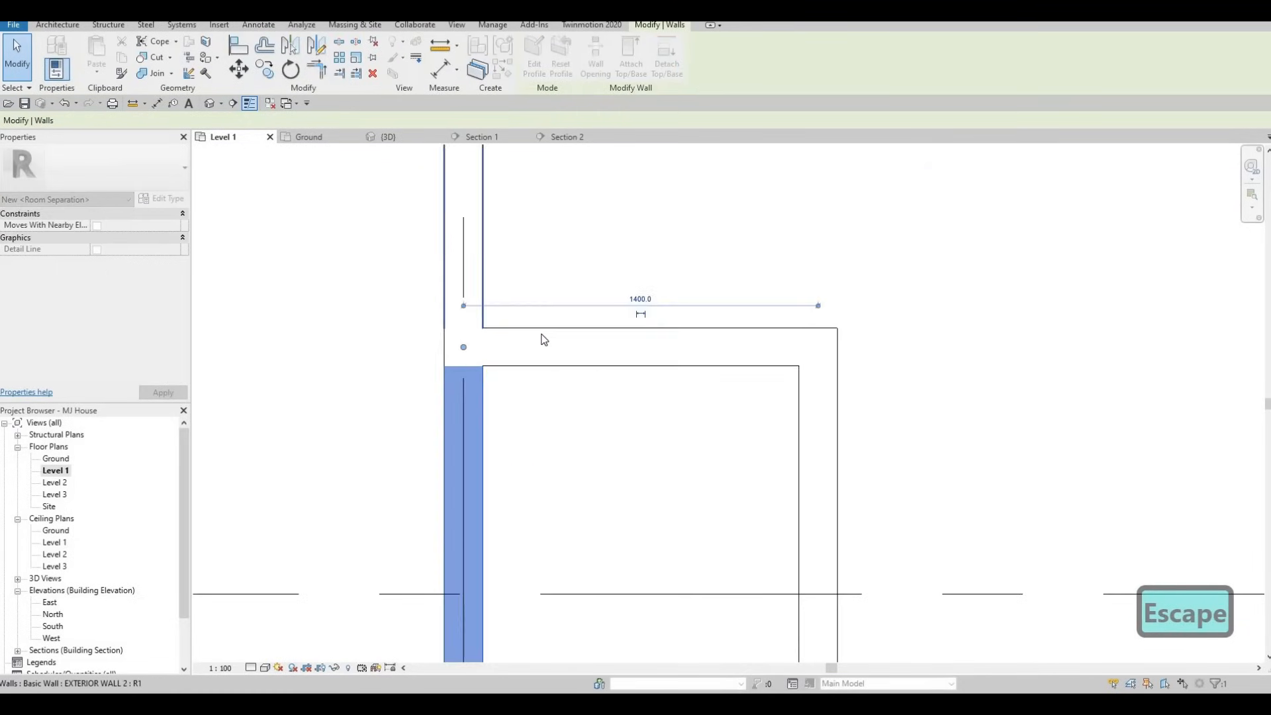
{"action": "left_click", "coordinate": [465, 353]}
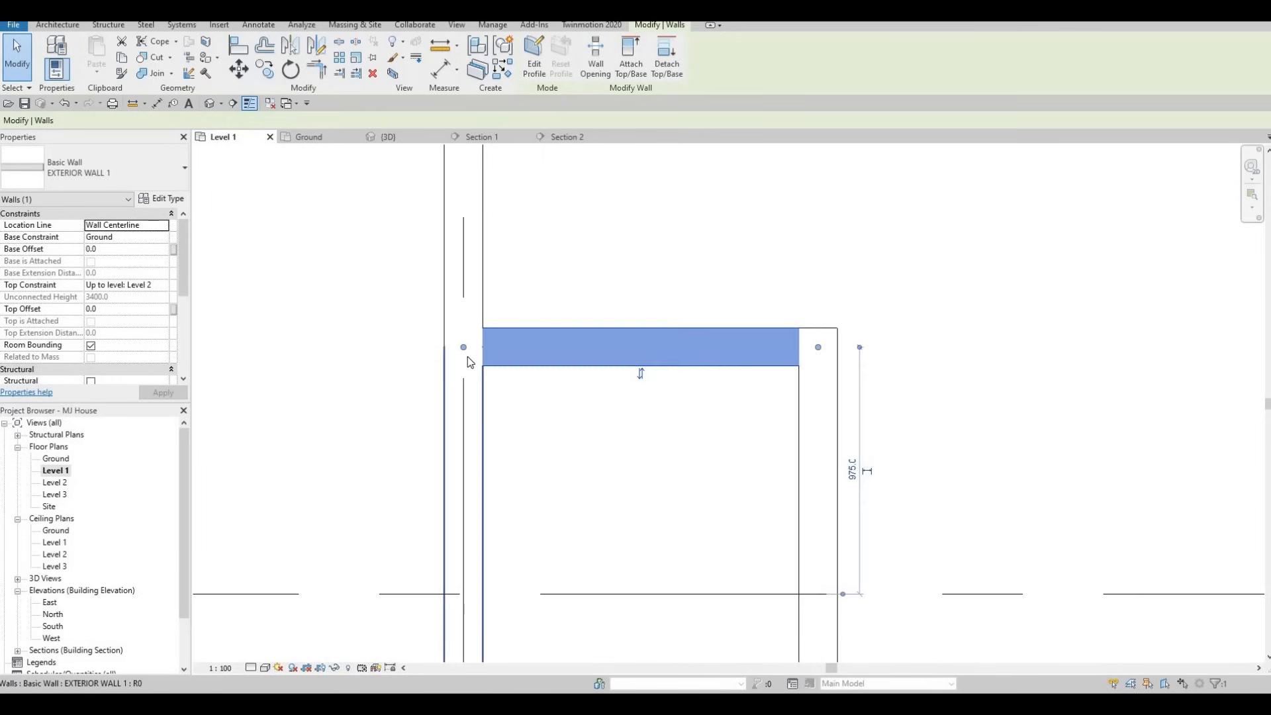
{"action": "key", "text": "Escape"}
{"action": "left_click", "coordinate": [468, 361]}
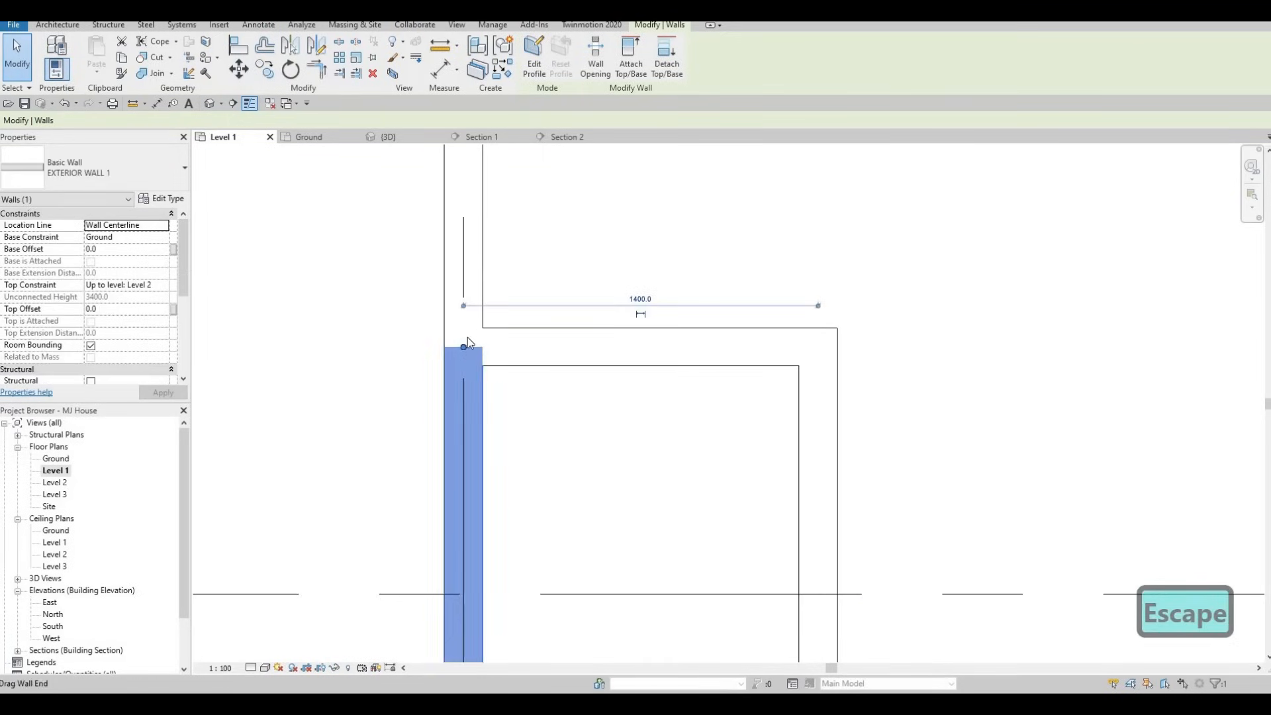
{"action": "left_click_drag", "start_coordinate": [465, 341], "coordinate": [464, 336]}
{"action": "left_click_drag", "start_coordinate": [463, 343], "coordinate": [463, 323]}
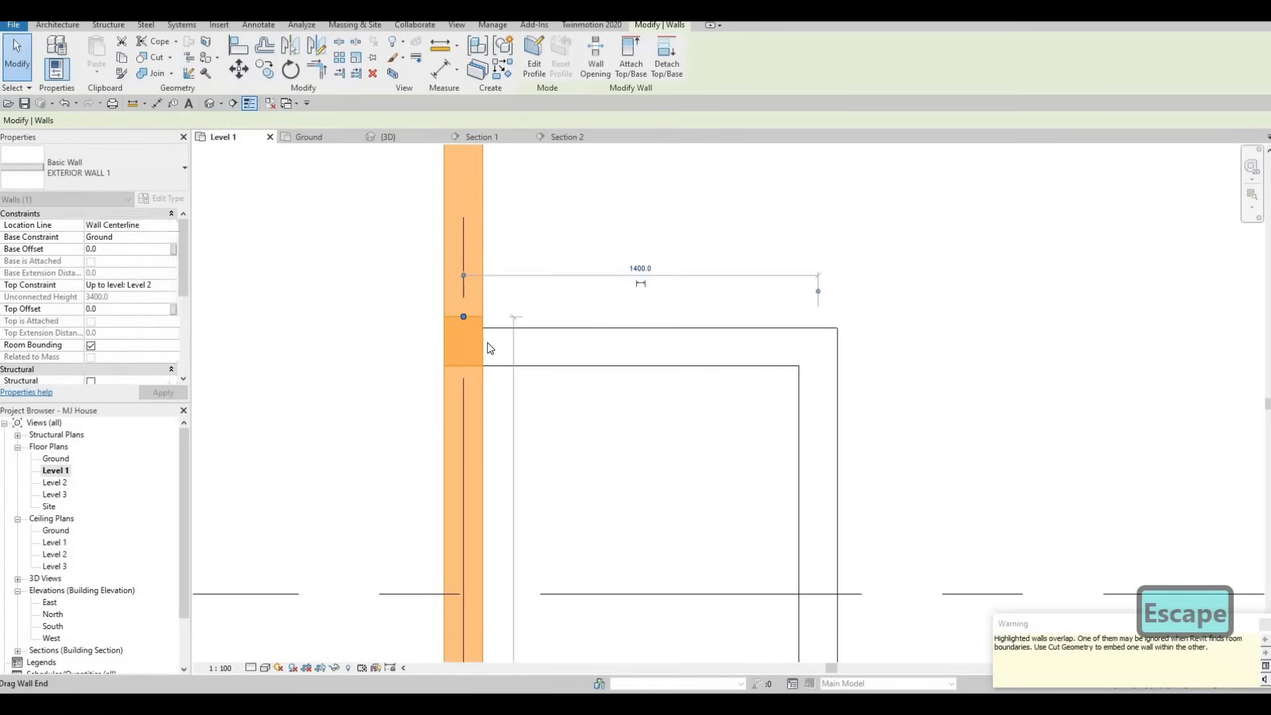
{"action": "key", "text": "Escape"}
{"action": "left_click", "coordinate": [467, 311]}
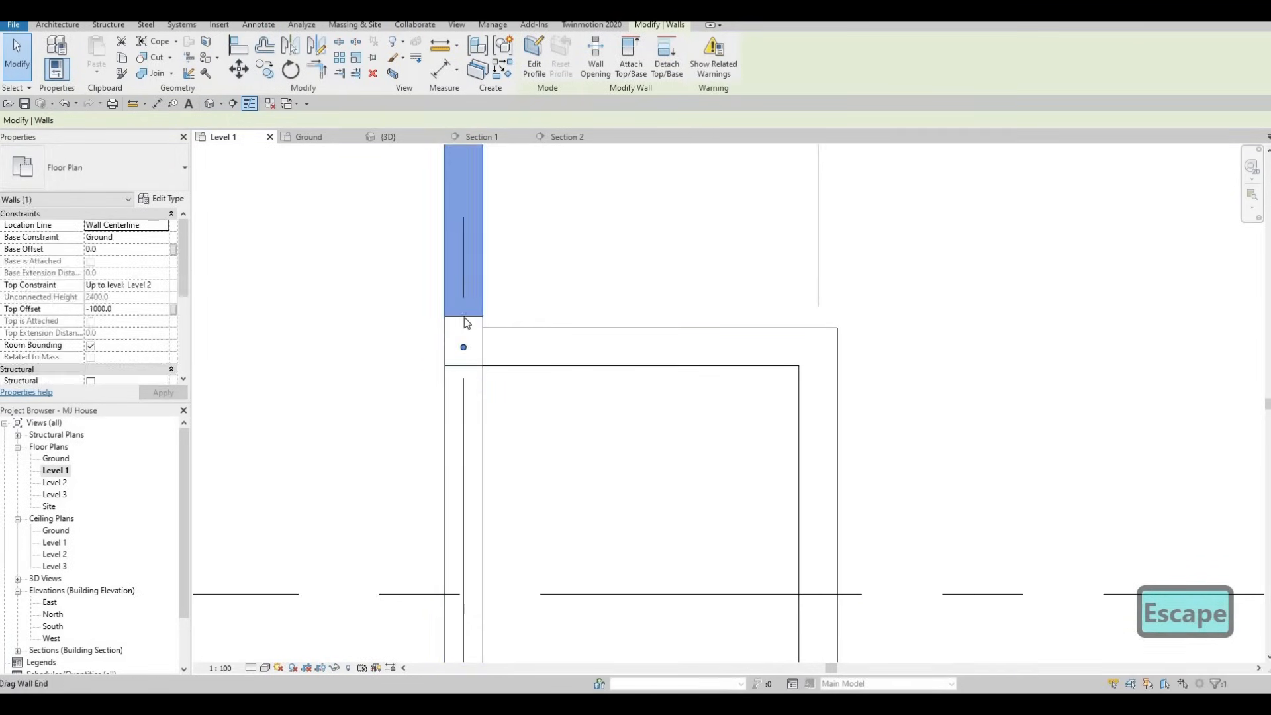
{"action": "key", "text": "Escape"}
{"action": "key", "text": "Escape"}
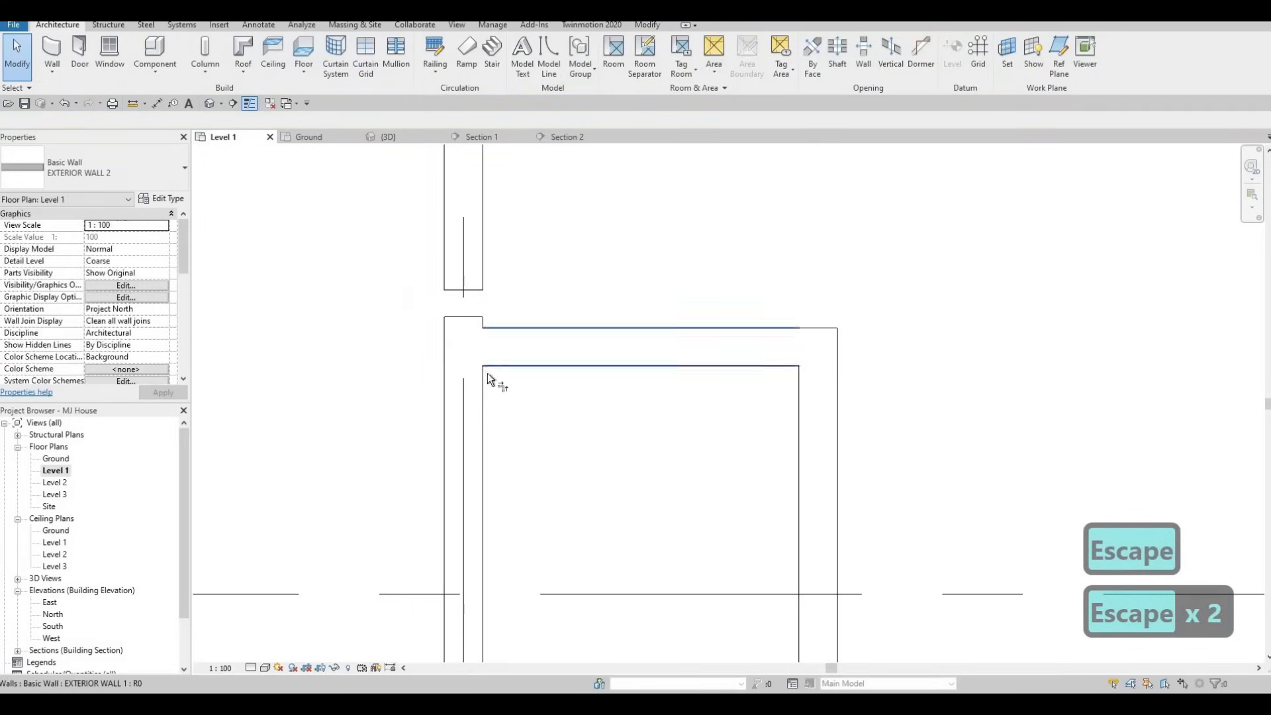
Step: Trim the EXTERIOR WALL 1 side wall and the enclosure's outer wall to a clean corner
{"action": "key", "text": "r"}
{"action": "left_click", "coordinate": [483, 368]}
{"action": "left_click", "coordinate": [469, 336]}
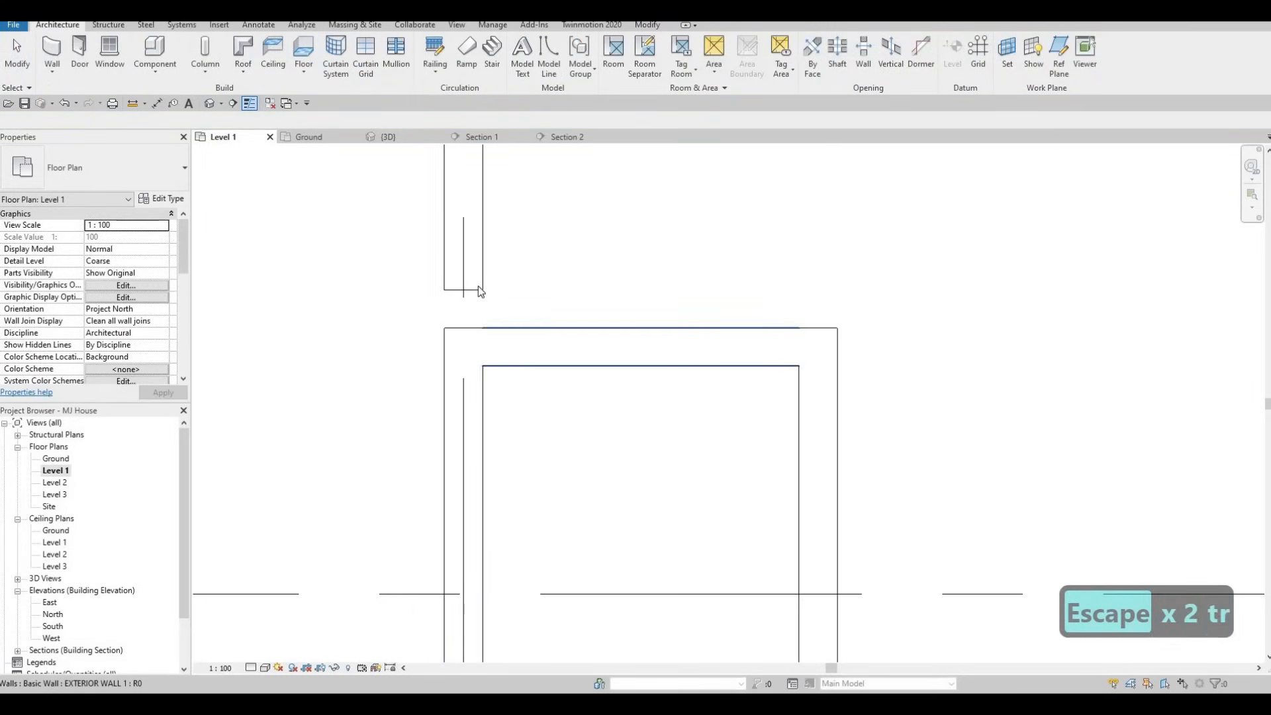
Step: Extend the end of the EXTERIOR WALL 2 boundary wall back to the enclosure's outer corner
{"action": "key", "text": "Escape"}
{"action": "left_click", "coordinate": [465, 316]}
{"action": "left_click_drag", "start_coordinate": [466, 318], "coordinate": [469, 339]}
{"action": "key", "text": "Escape"}
{"action": "scroll", "coordinate": [524, 383], "scroll_direction": "down", "scroll_amount": 5}
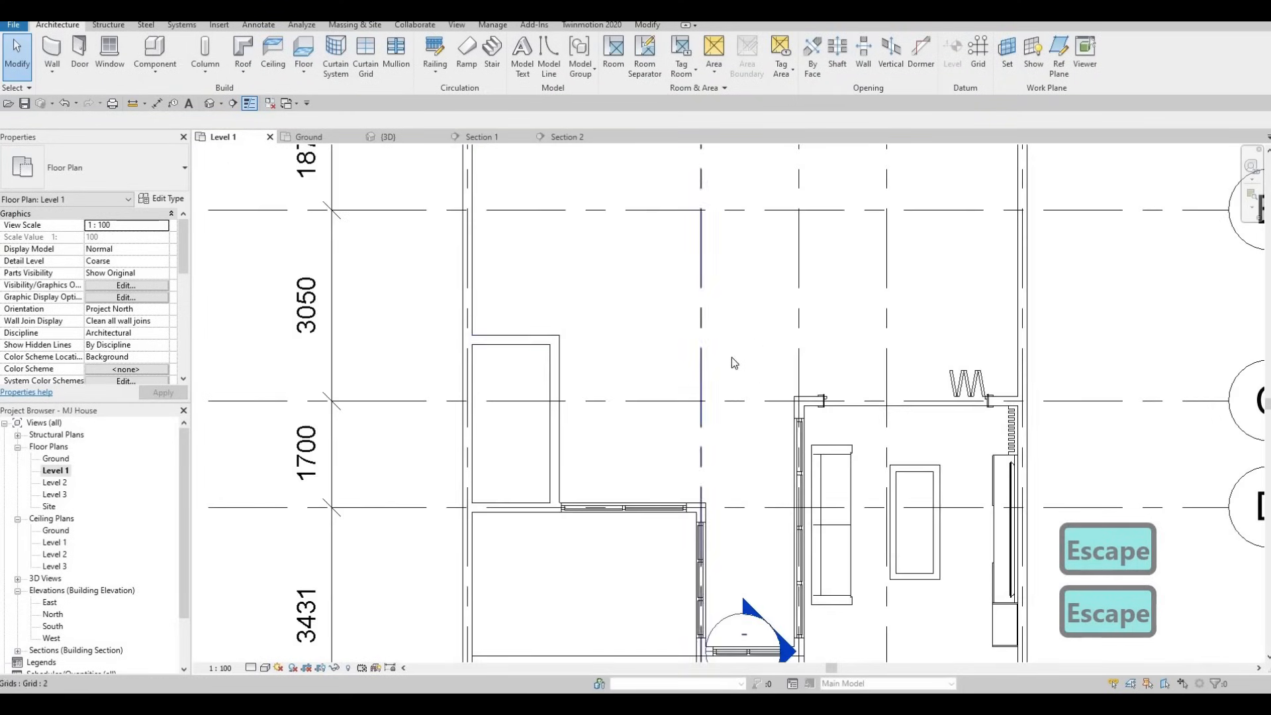
Step: Check how the EXTERIOR WALL 1 and EXTERIOR WALL 2 side walls meet beside the folding door on the opposite side
{"action": "scroll", "coordinate": [797, 453], "scroll_direction": "up", "scroll_amount": 5}
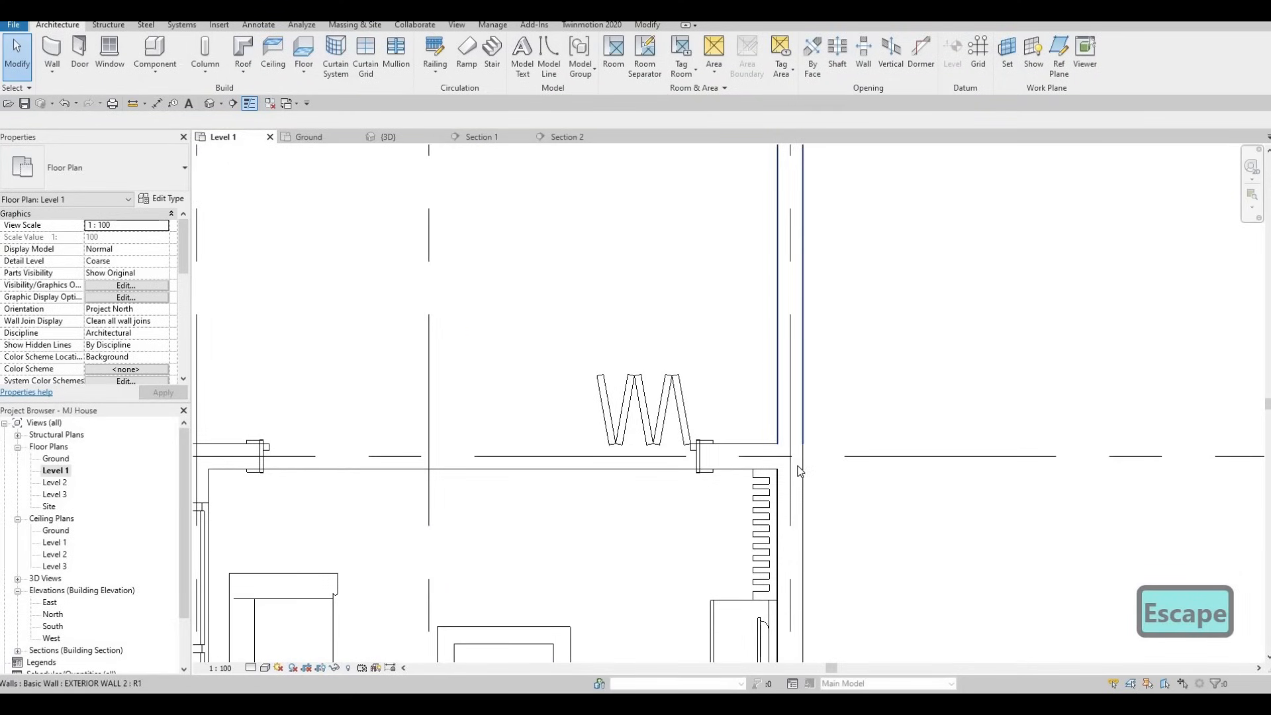
{"action": "left_click", "coordinate": [799, 471]}
{"action": "key", "text": "Escape"}
{"action": "left_click", "coordinate": [782, 453]}
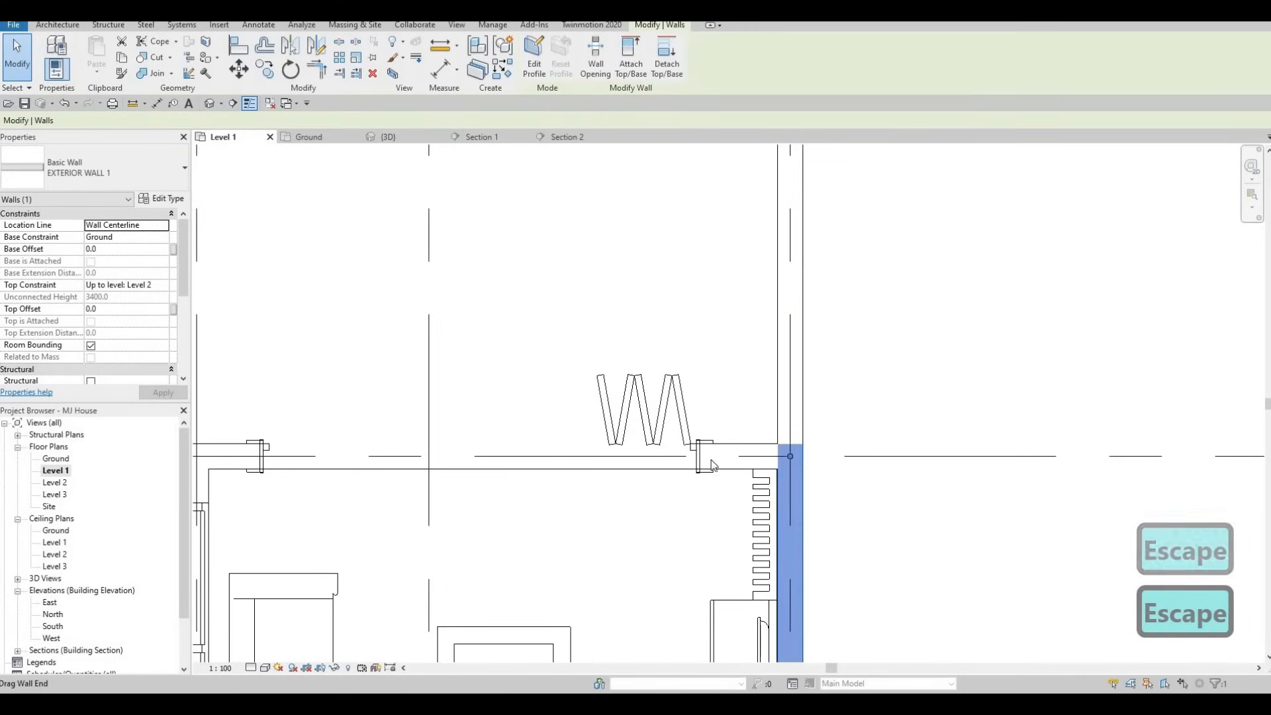
{"action": "scroll", "coordinate": [706, 344], "scroll_direction": "down", "scroll_amount": 7}
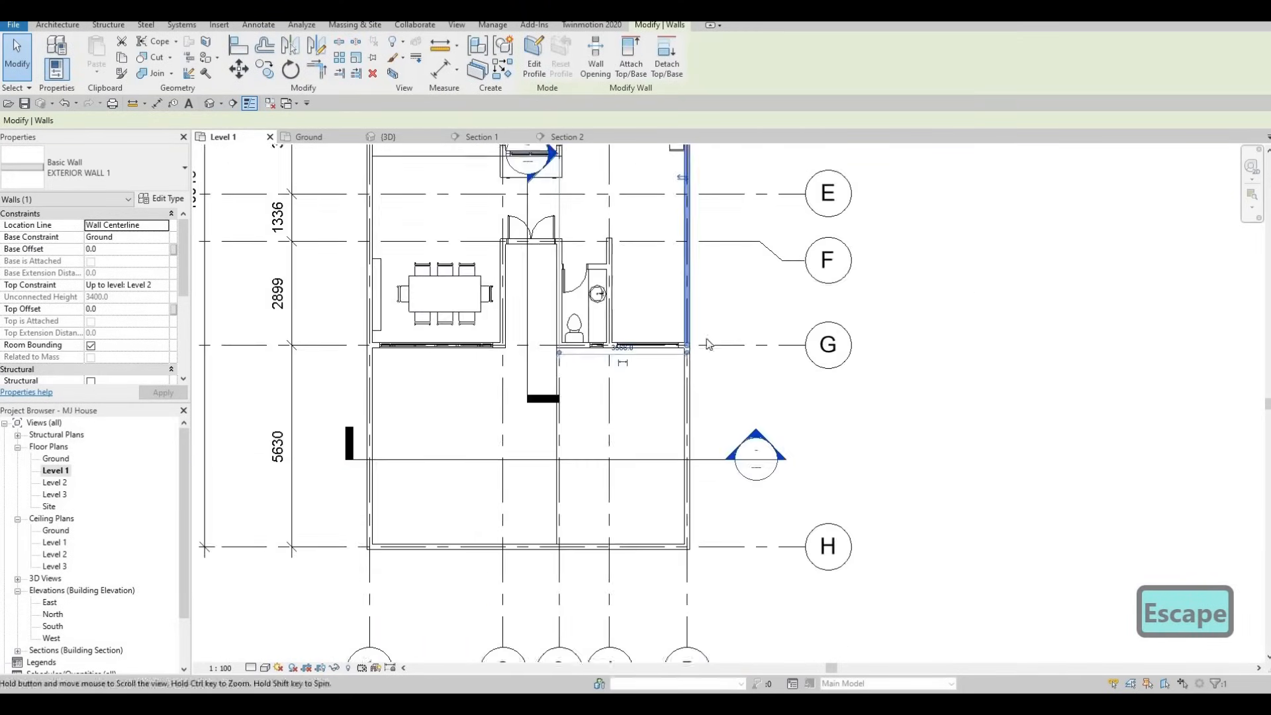
{"action": "scroll", "coordinate": [706, 345], "scroll_direction": "up", "scroll_amount": 6}
{"action": "key", "text": "Escape"}
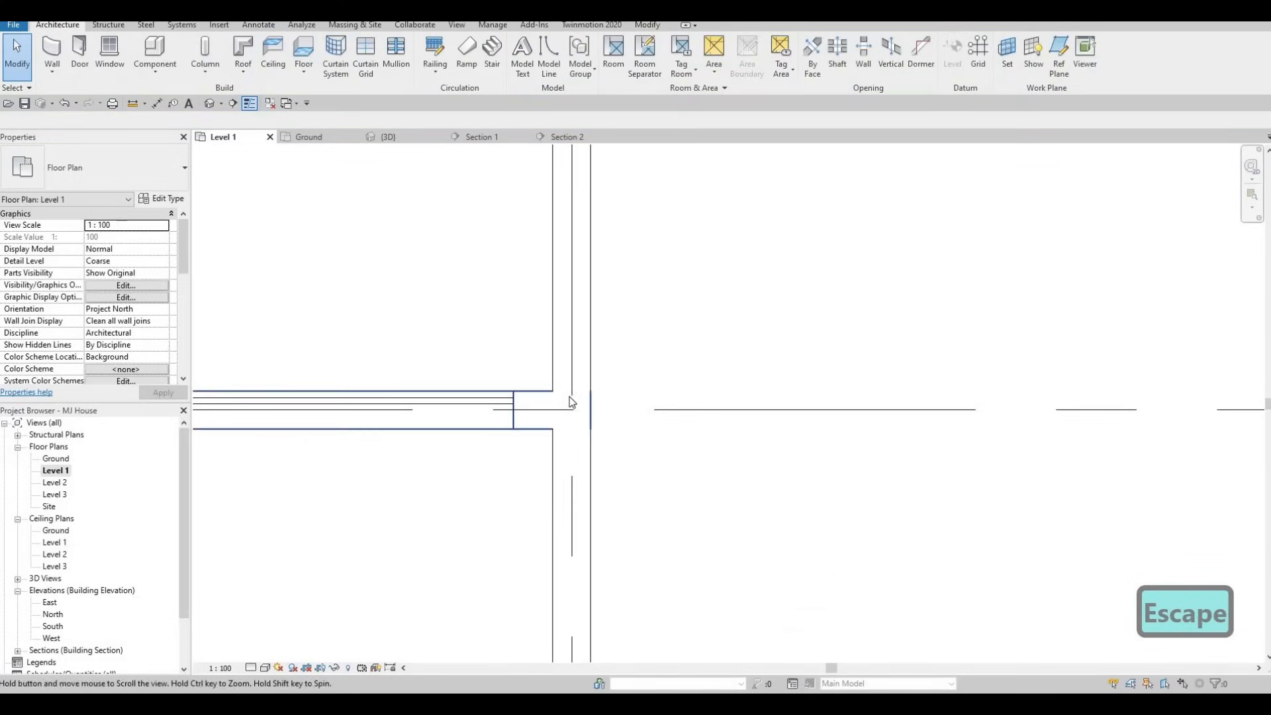
Step: Pull the EXTERIOR WALL 2 boundary wall's end back from the wall corner at grids G and 5
{"action": "left_click", "coordinate": [570, 391]}
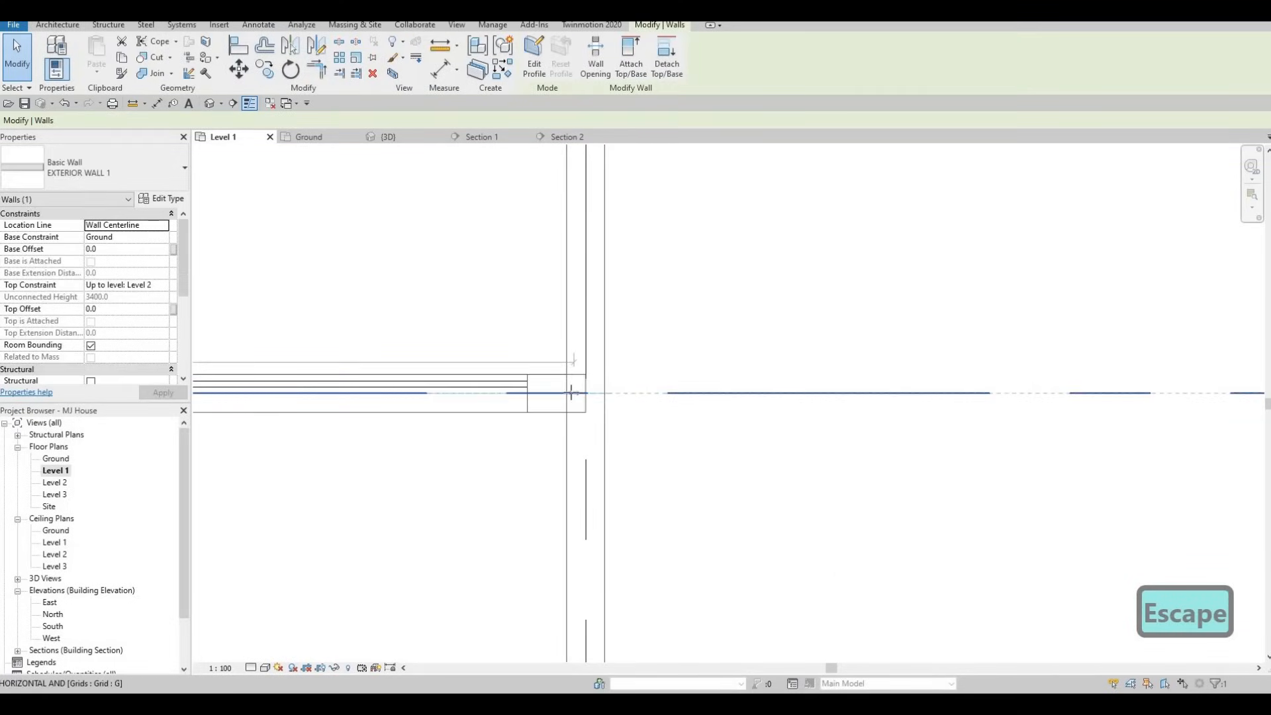
{"action": "left_click_drag", "start_coordinate": [571, 392], "coordinate": [578, 408]}
{"action": "key", "text": "Escape"}
{"action": "left_click", "coordinate": [585, 403]}
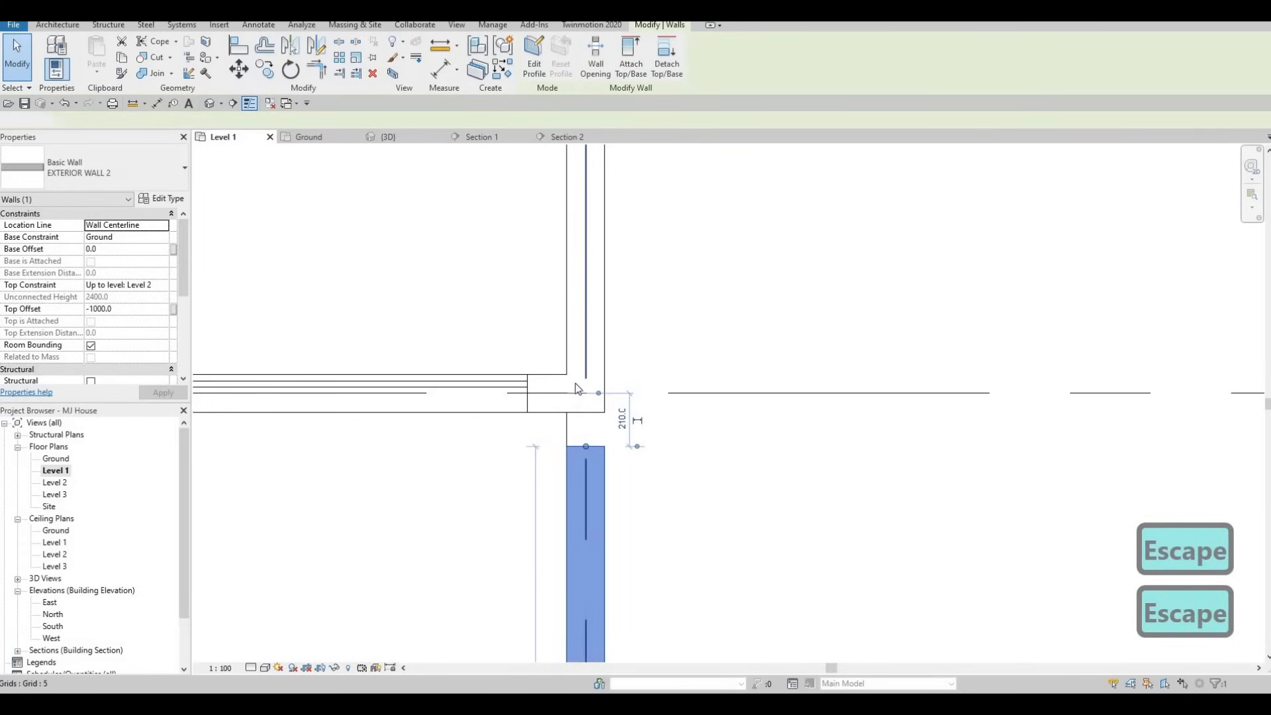
{"action": "key", "text": "Escape"}
Step: Adjust the EXTERIOR WALL 1 wall ends at grids G and 5 so both walls join in a clean corner
{"action": "left_click", "coordinate": [587, 395]}
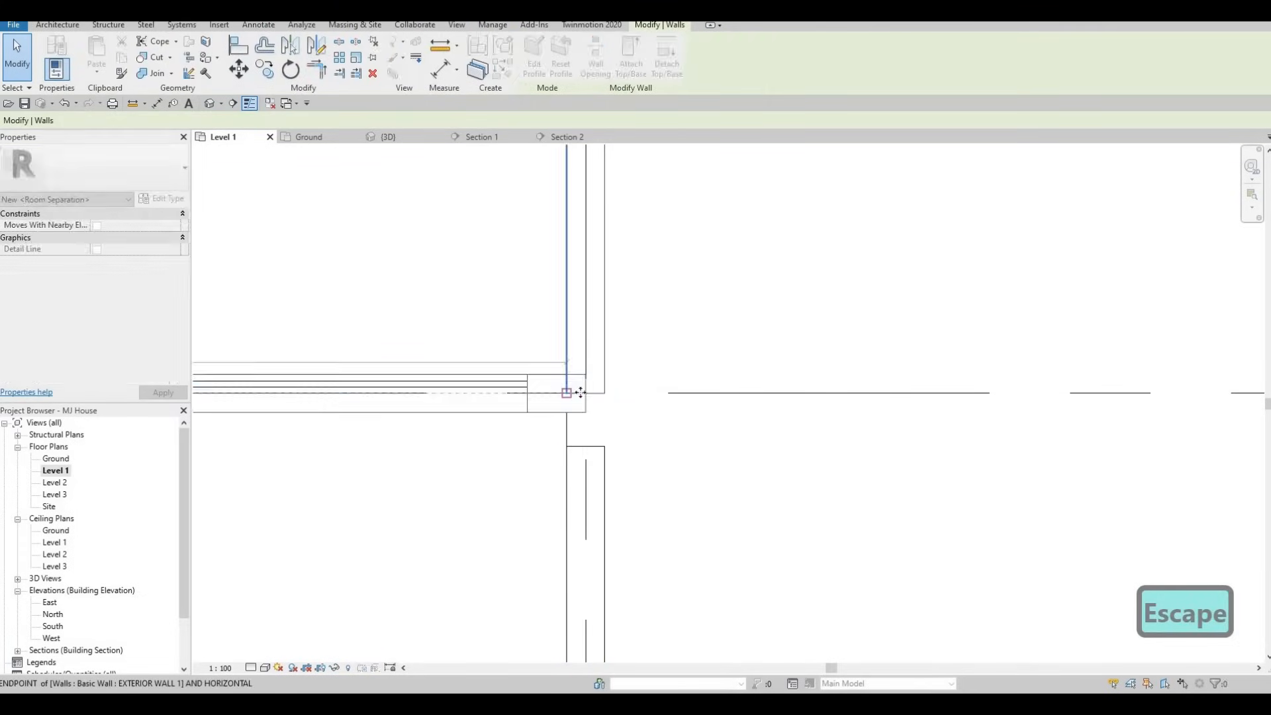
{"action": "left_click", "coordinate": [587, 421]}
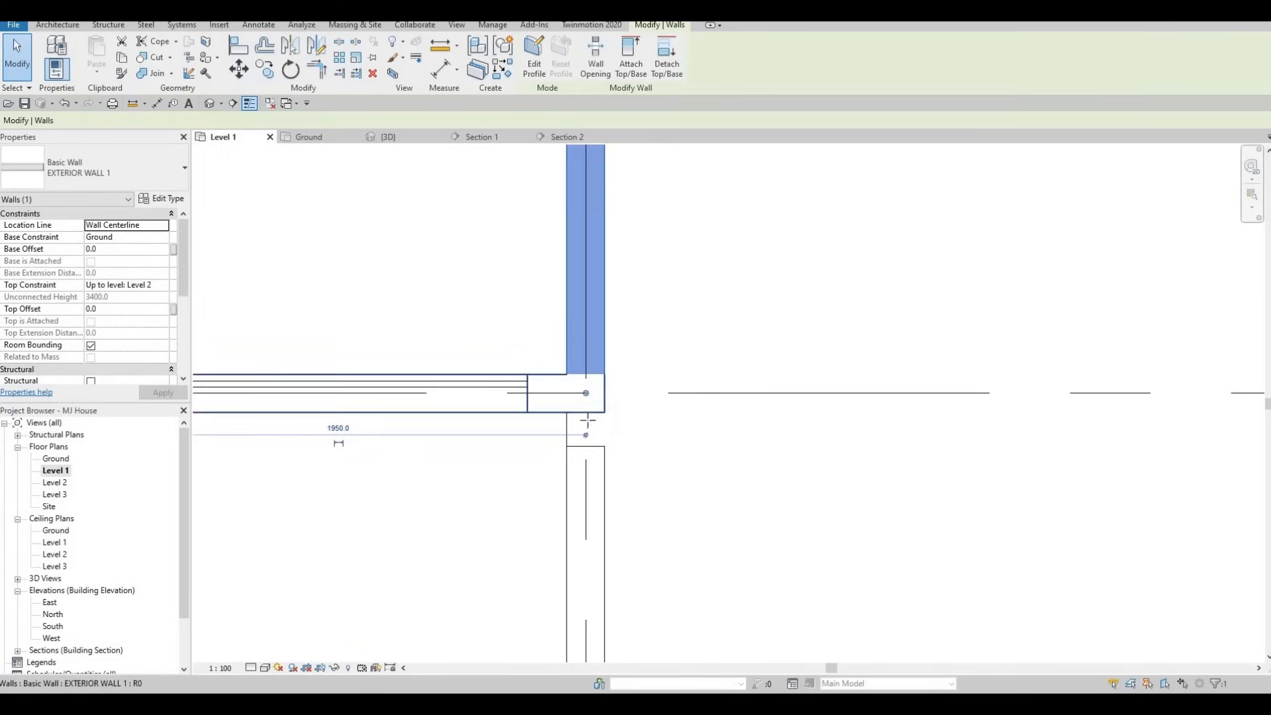
{"action": "key", "text": "Escape"}
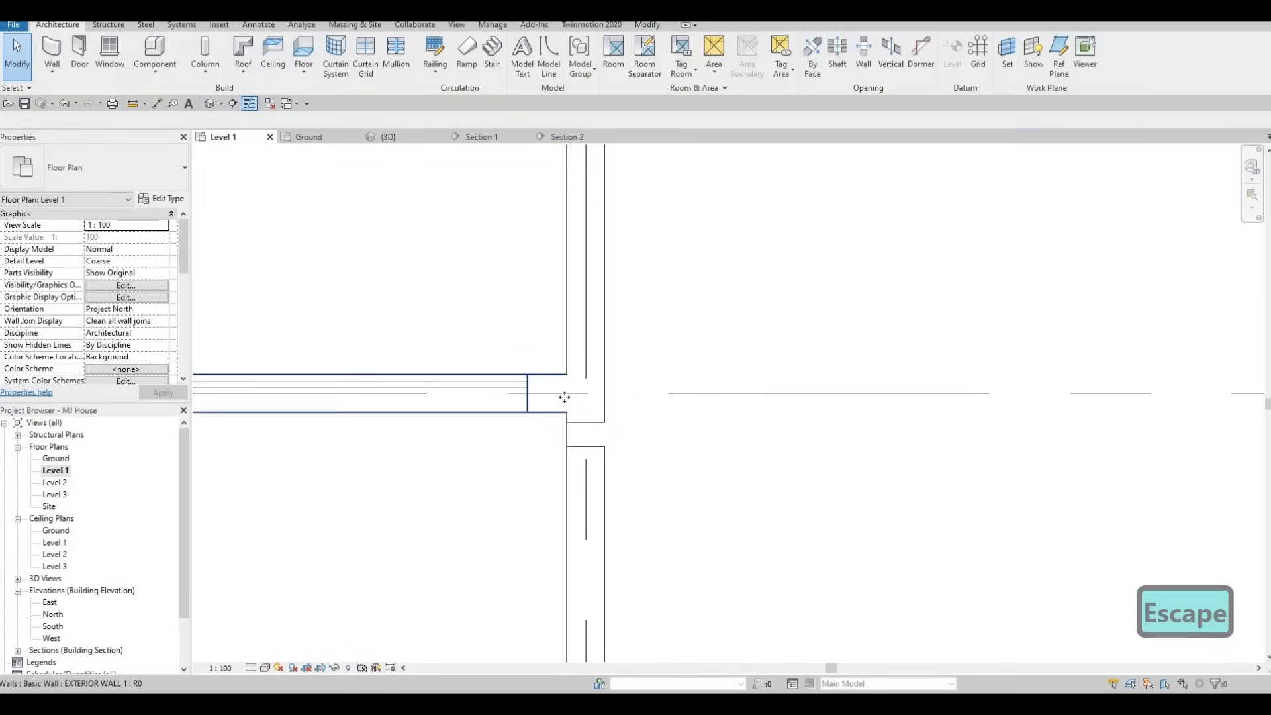
{"action": "left_click", "coordinate": [586, 421]}
{"action": "key", "text": "Escape"}
{"action": "left_click", "coordinate": [585, 419]}
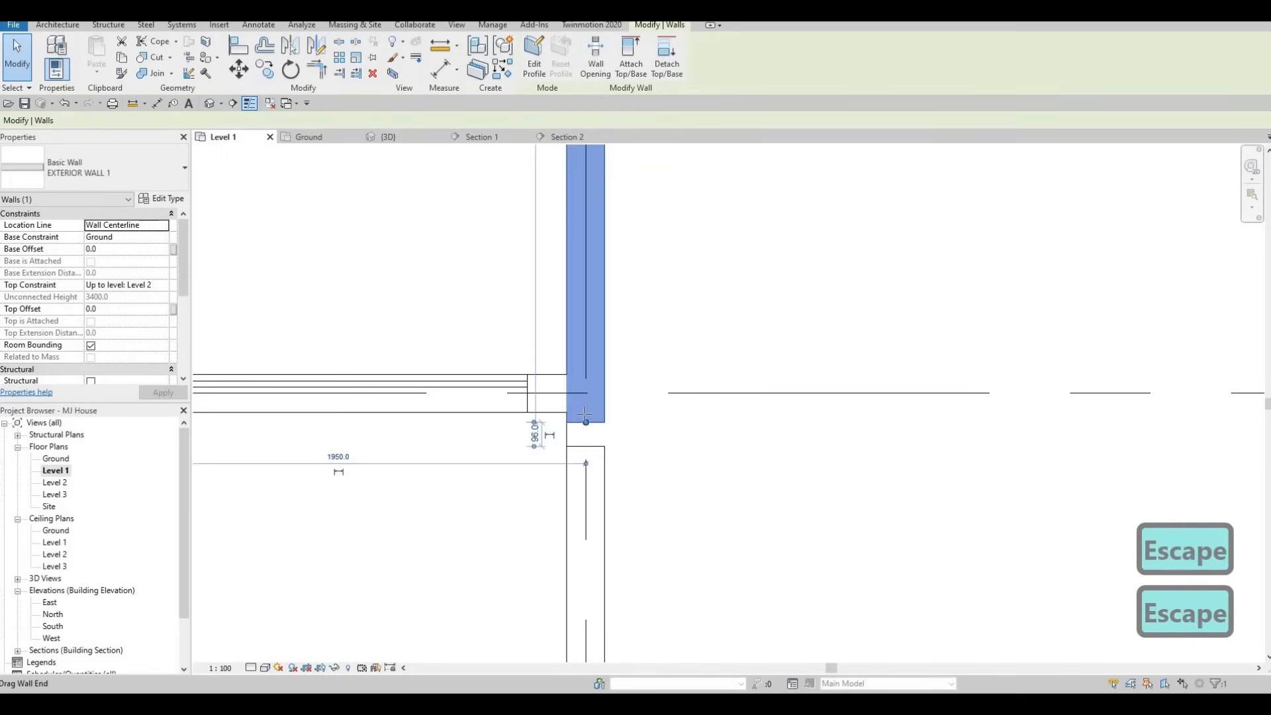
{"action": "key", "text": "Escape"}
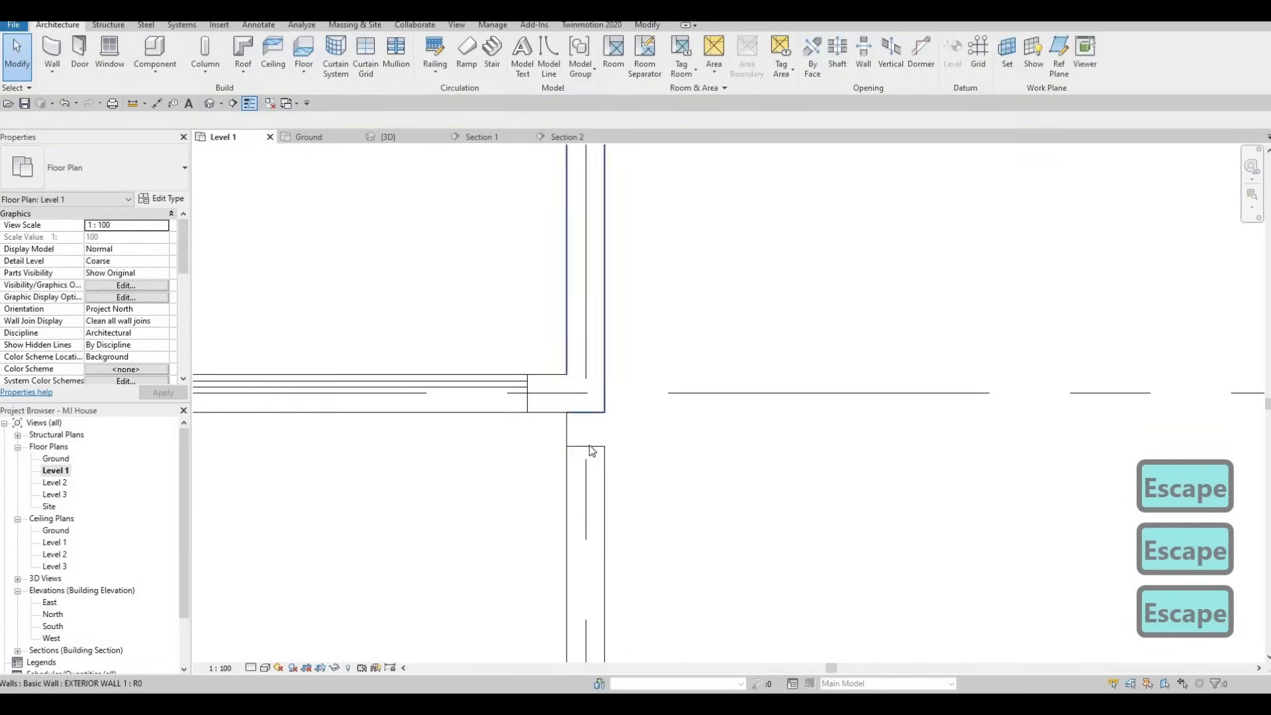
Step: Extend the EXTERIOR WALL 2 boundary wall's end back to the corner at grids G and 5
{"action": "left_click", "coordinate": [589, 444]}
{"action": "left_click_drag", "start_coordinate": [587, 420], "coordinate": [586, 415]}
{"action": "key", "text": "Escape"}
{"action": "scroll", "coordinate": [652, 404], "scroll_direction": "down", "scroll_amount": 5}
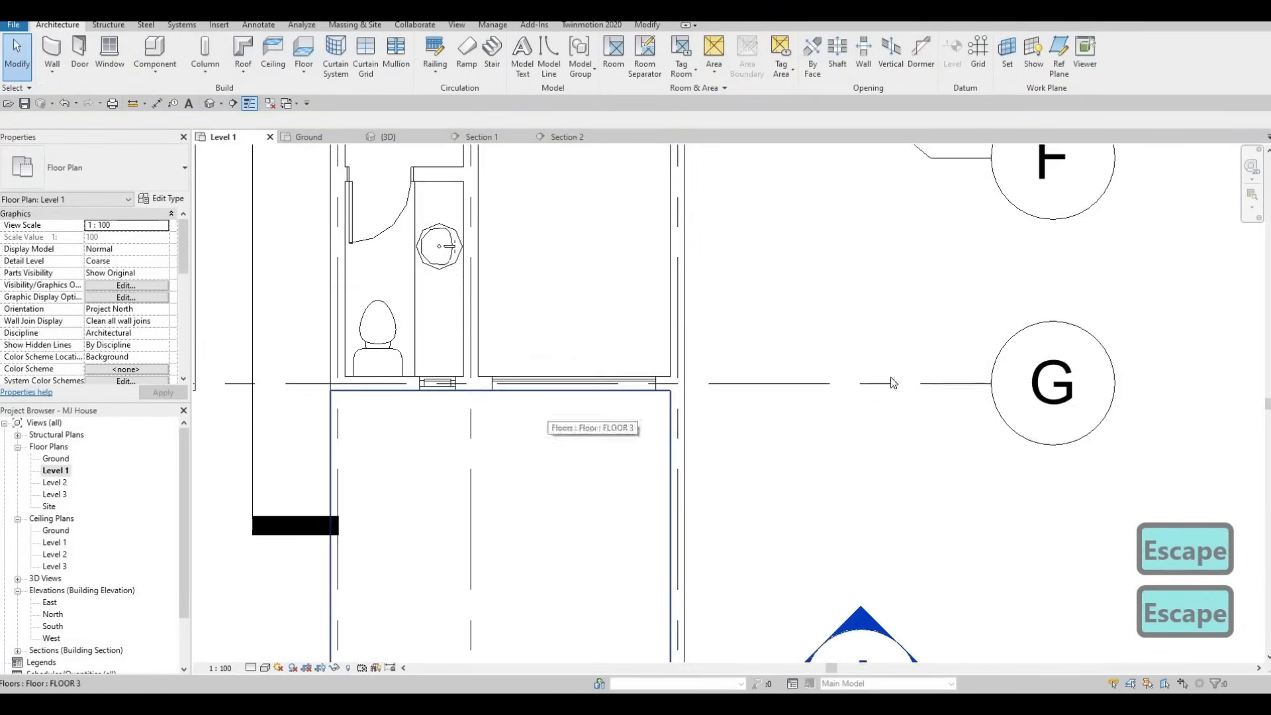
Step: Pull the EXTERIOR WALL 2 boundary wall's end back from the dining room corner at grids G and 1
{"action": "middle_click_drag", "start_coordinate": [333, 327], "coordinate": [626, 325]}
{"action": "scroll", "coordinate": [626, 322], "scroll_direction": "up", "scroll_amount": 3}
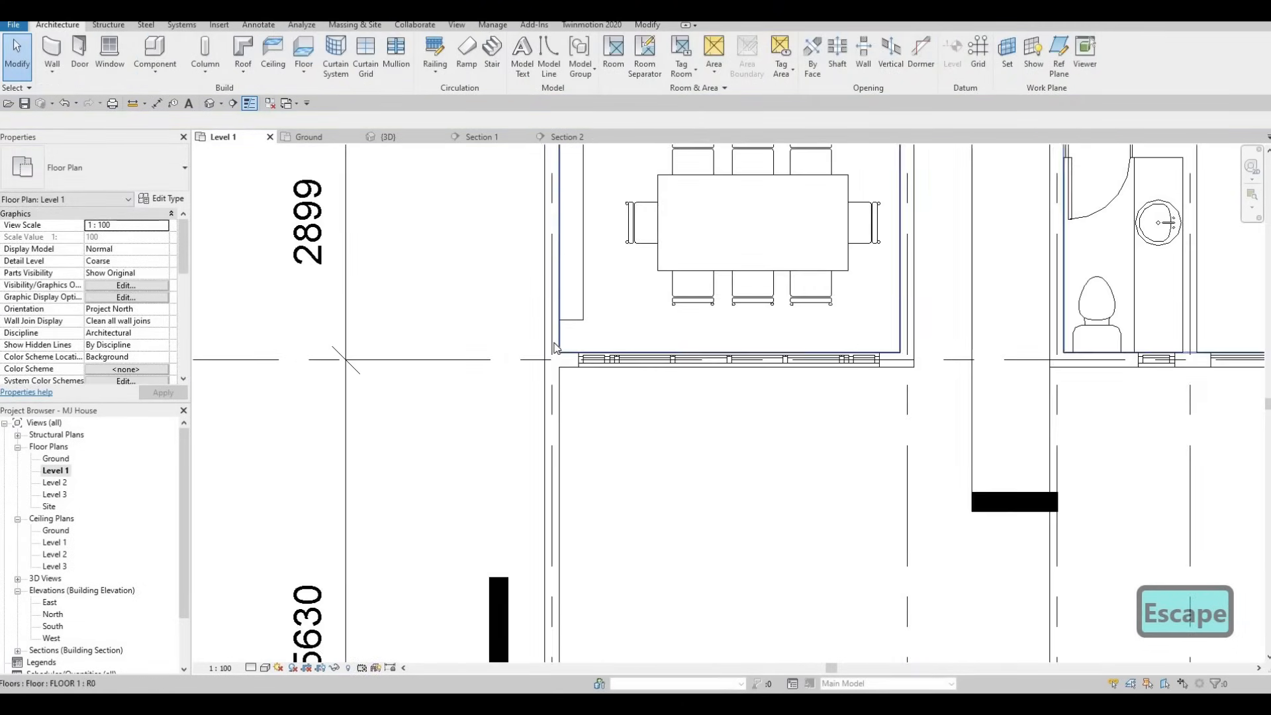
{"action": "left_click", "coordinate": [553, 360]}
{"action": "scroll", "coordinate": [559, 380], "scroll_direction": "up", "scroll_amount": 5}
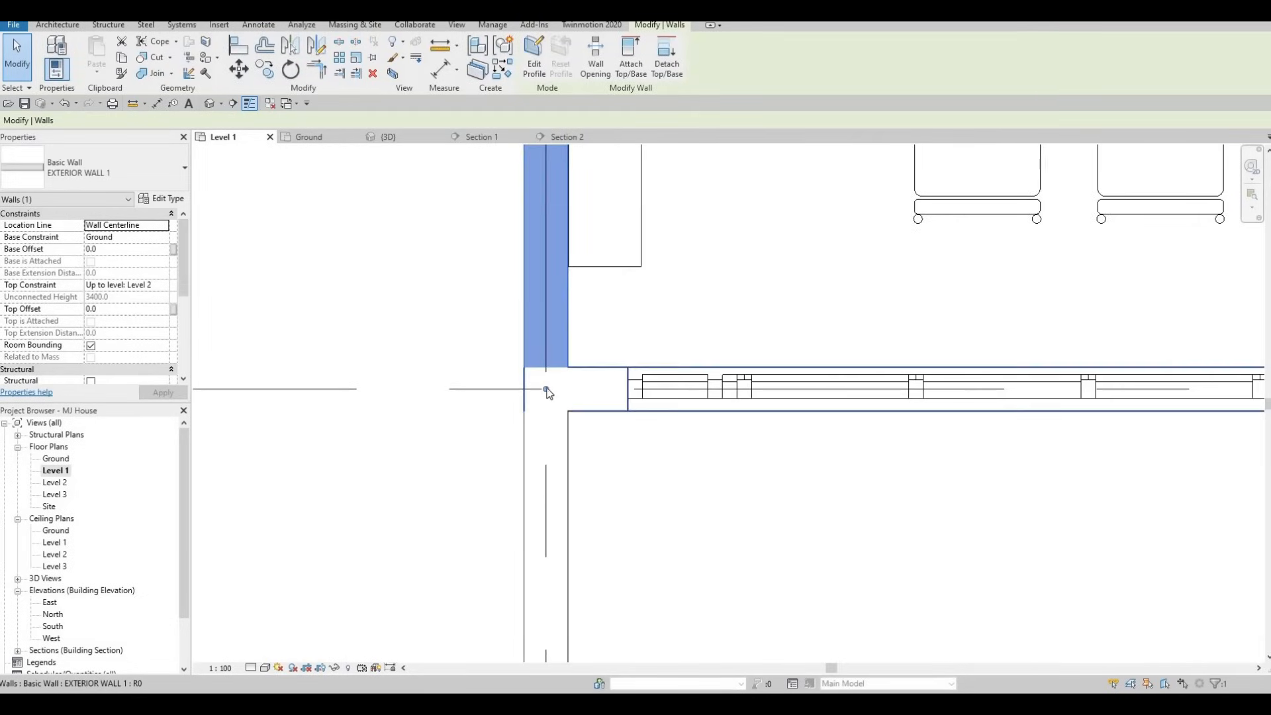
{"action": "left_click_drag", "start_coordinate": [560, 418], "coordinate": [548, 439]}
{"action": "left_click", "coordinate": [549, 401]}
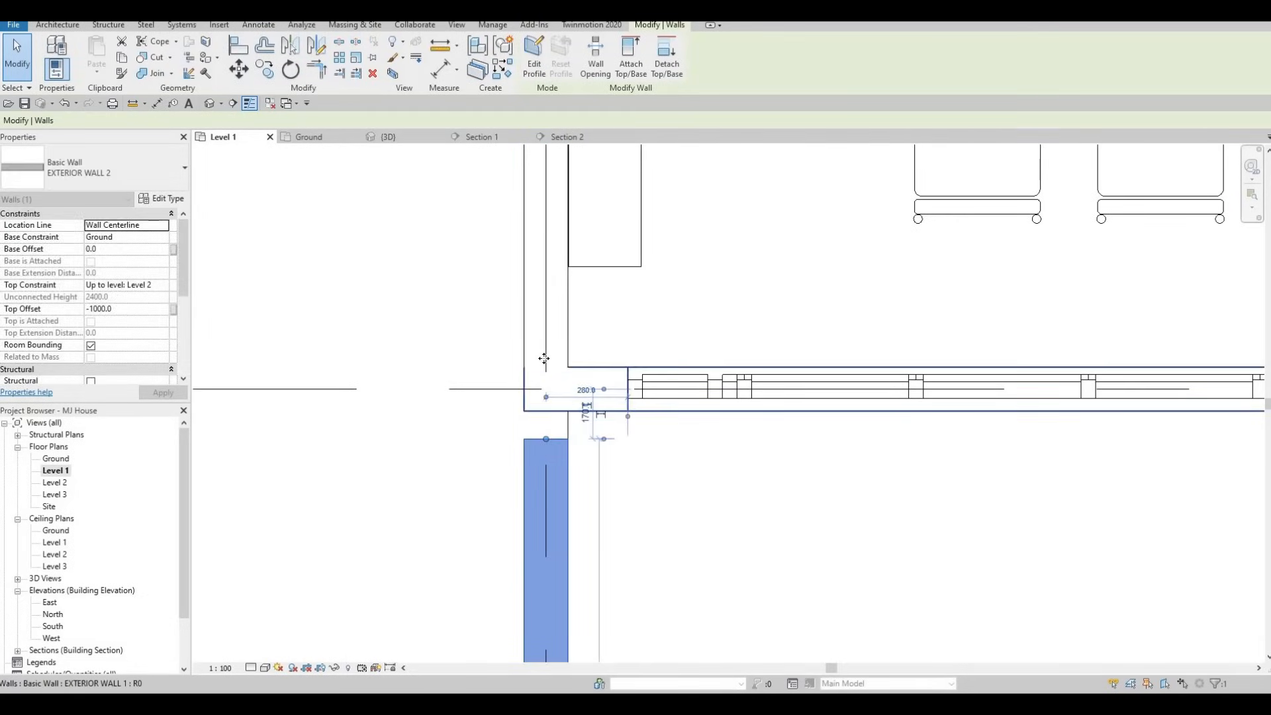
{"action": "key", "text": "Escape"}
{"action": "left_click", "coordinate": [546, 358]}
{"action": "key", "text": "Escape"}
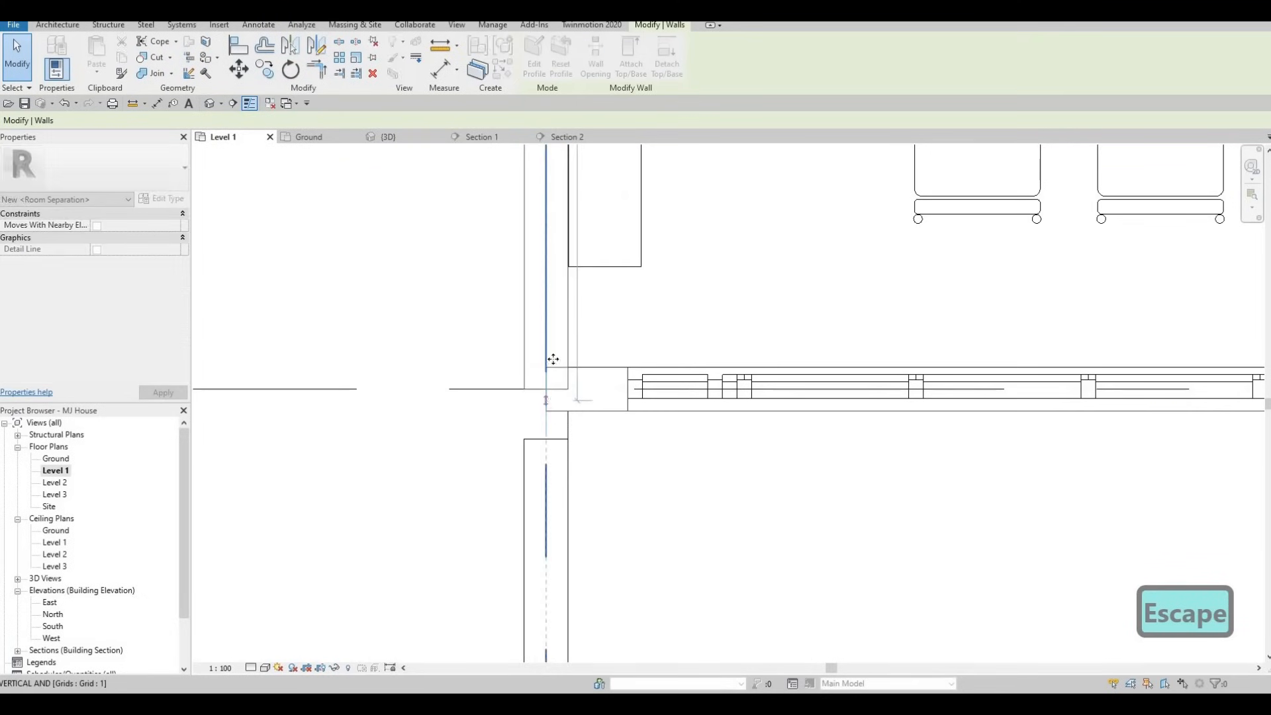
{"action": "left_click", "coordinate": [549, 357]}
{"action": "mouse_move", "coordinate": [576, 389]}
{"action": "left_mouse_down"}
{"action": "mouse_move", "coordinate": [561, 378]}
{"action": "mouse_move", "coordinate": [548, 387]}
{"action": "mouse_move", "coordinate": [587, 384]}
{"action": "left_mouse_up"}
{"action": "left_click", "coordinate": [546, 388]}
{"action": "key", "text": "Escape"}
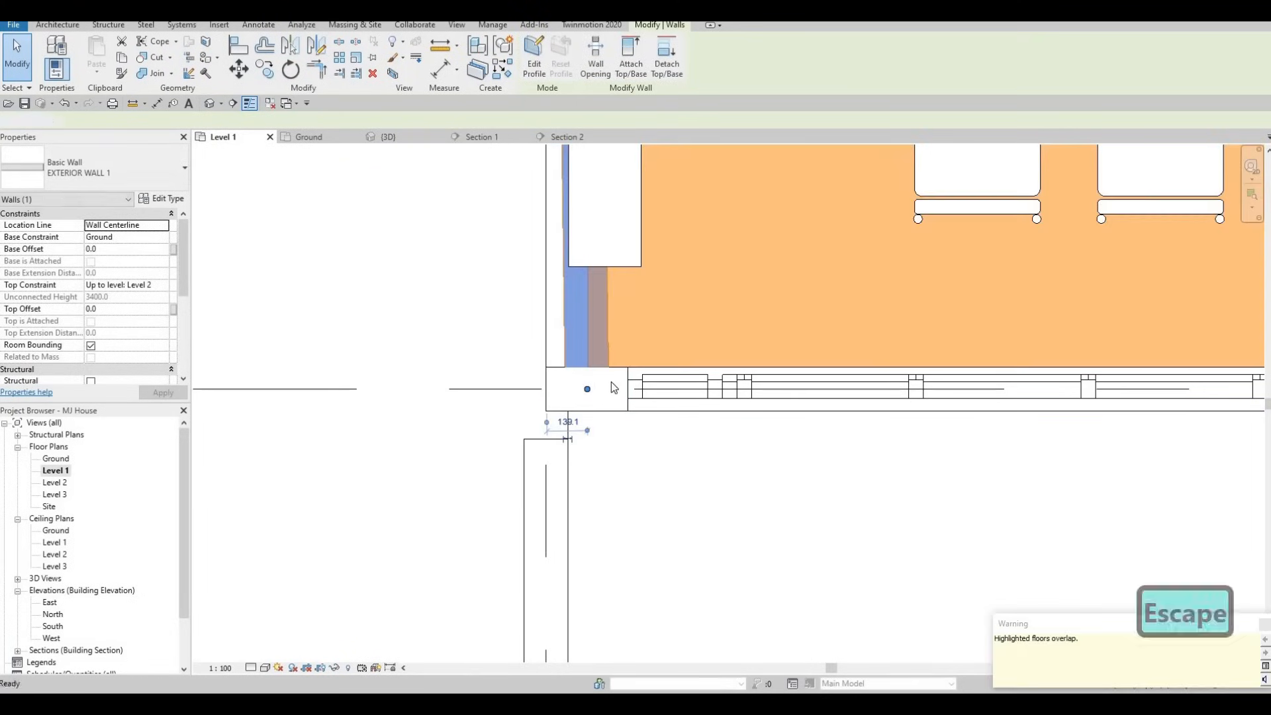
{"action": "key", "text": "ctrl+z"}
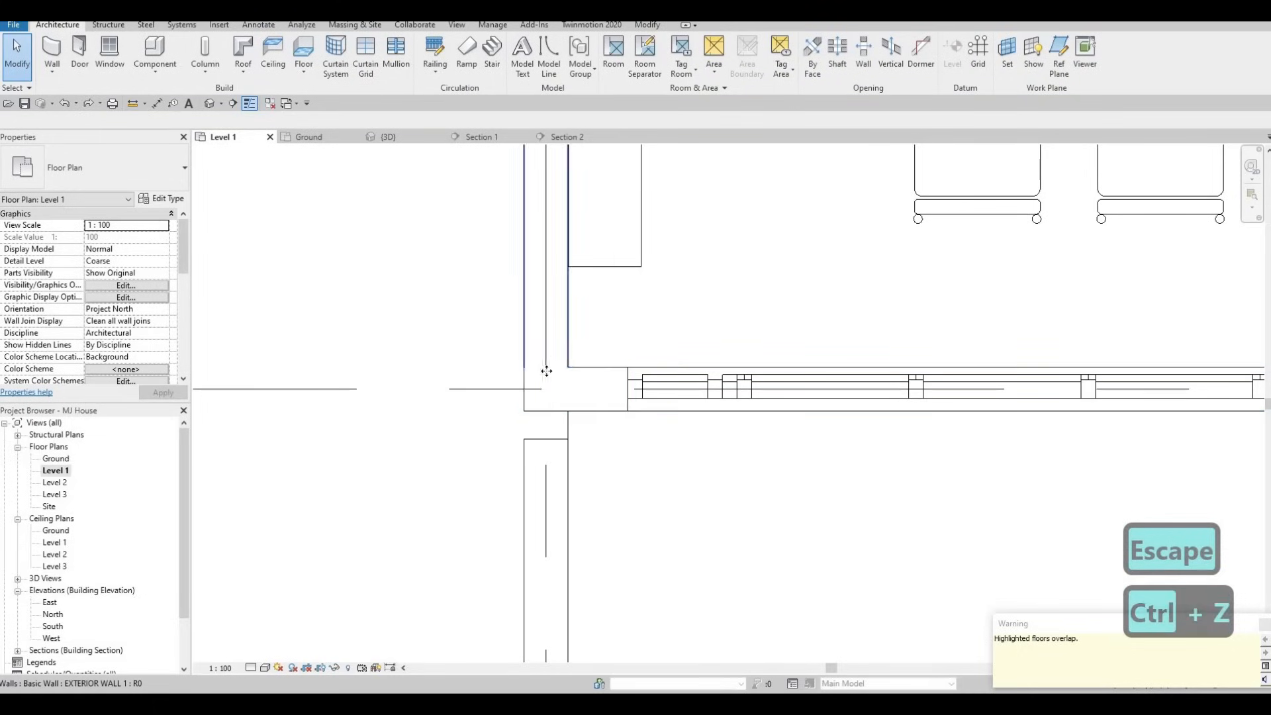
Step: Extend the EXTERIOR WALL 1 side wall on grid 1 past grid G to the outer face of the dining room window wall
{"action": "mouse_move", "coordinate": [546, 389]}
{"action": "left_mouse_down"}
{"action": "mouse_move", "coordinate": [552, 437]}
{"action": "mouse_move", "coordinate": [546, 412]}
{"action": "left_mouse_up"}
{"action": "key", "text": "Escape"}
{"action": "key", "text": "Escape"}
{"action": "left_click", "coordinate": [551, 437]}
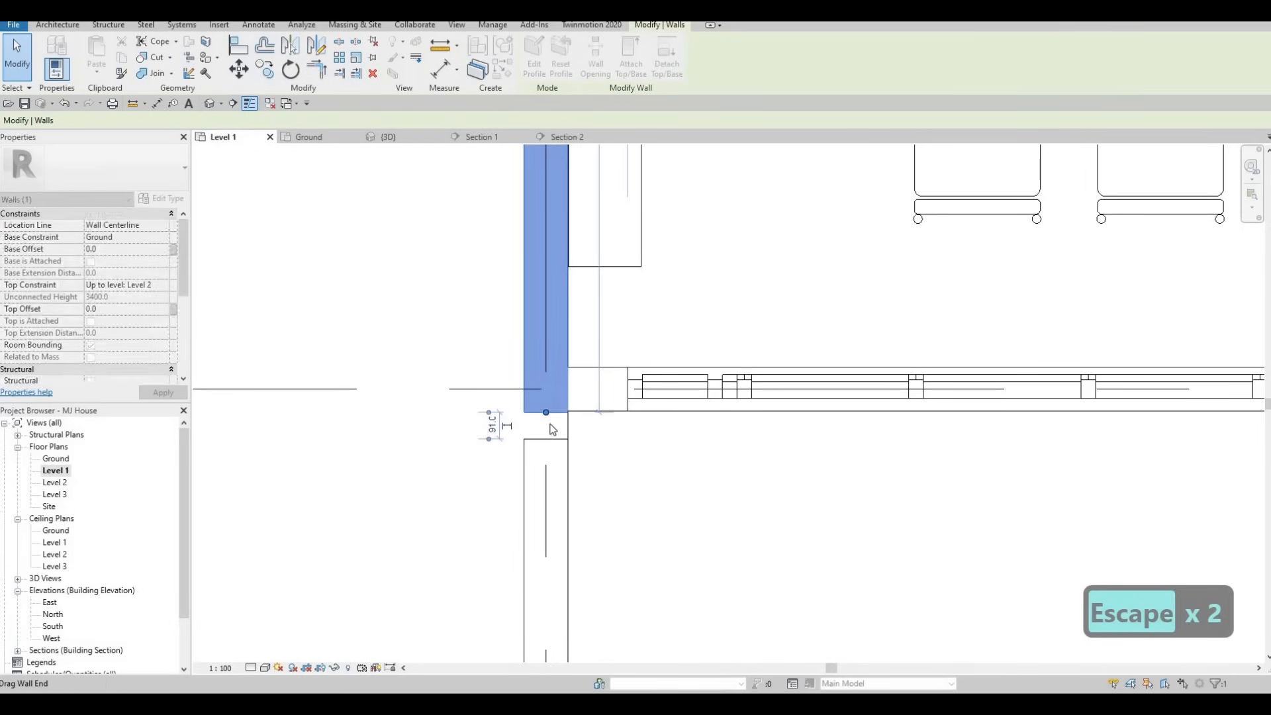
{"action": "key", "text": "Escape"}
{"action": "key", "text": "Escape"}
{"action": "key", "text": "t"}
{"action": "key", "text": "r"}
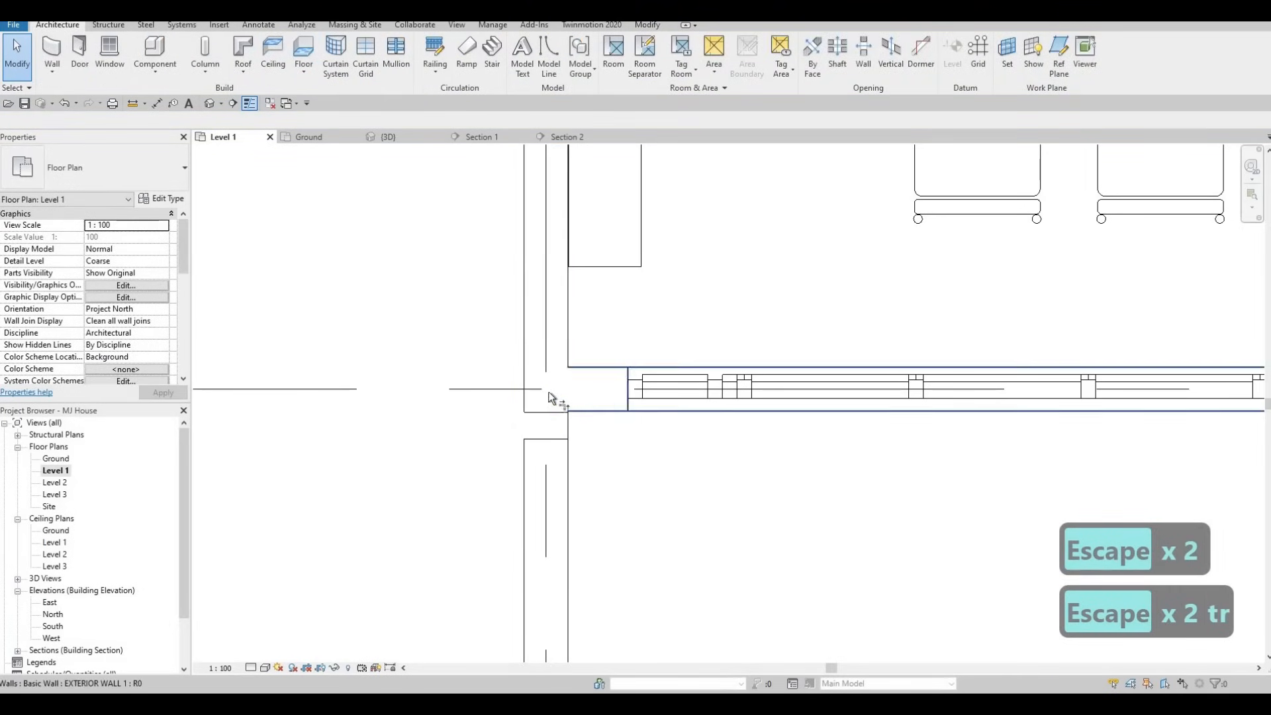
{"action": "left_click", "coordinate": [568, 376]}
{"action": "key", "text": "Escape"}
{"action": "key", "text": "Escape"}
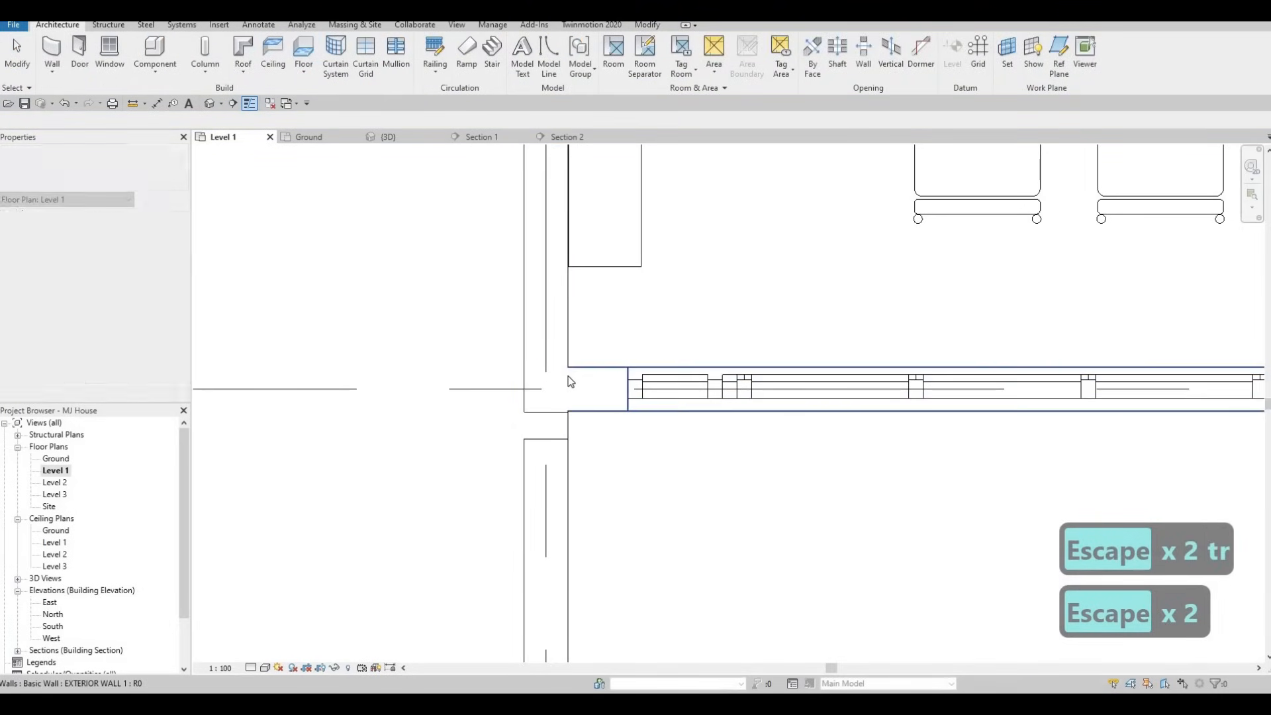
Step: Try trimming the EXTERIOR WALL 1 side wall on grid 1 and the dining room window wall into a corner, and undo it
{"action": "key", "text": "t"}
{"action": "key", "text": "r"}
{"action": "left_click", "coordinate": [547, 368]}
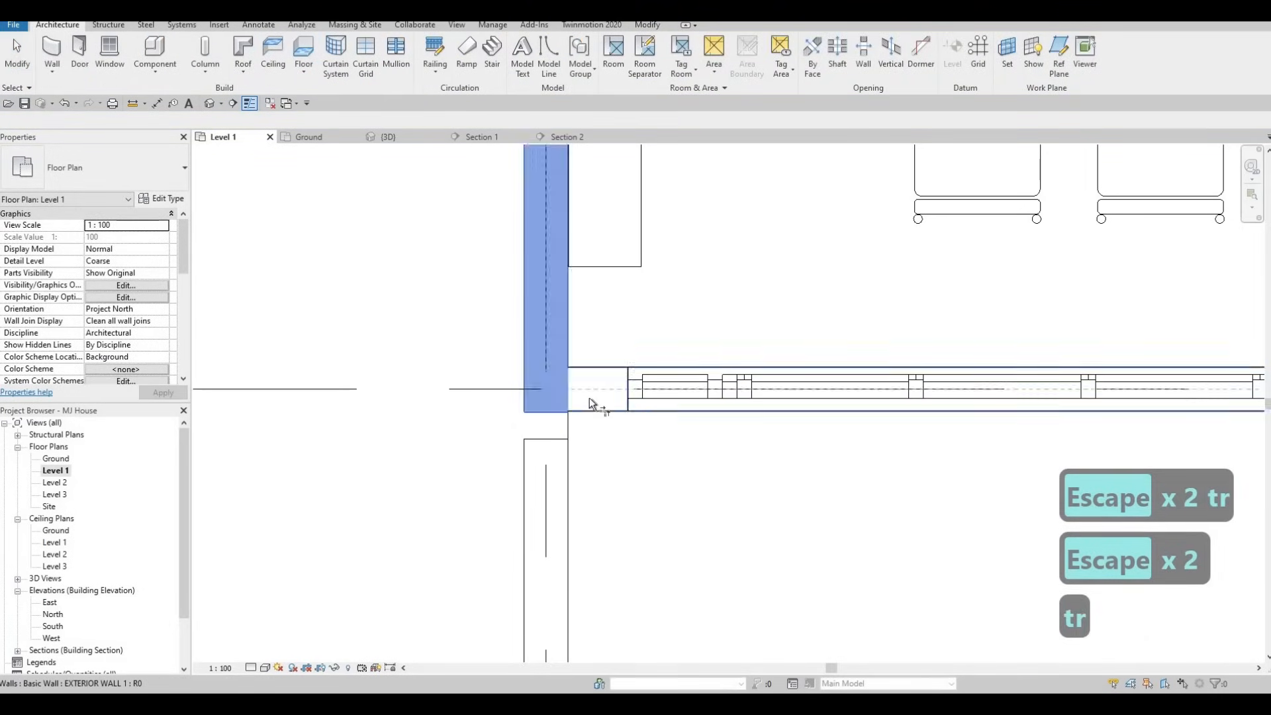
{"action": "left_click", "coordinate": [580, 396]}
{"action": "key", "text": "Escape"}
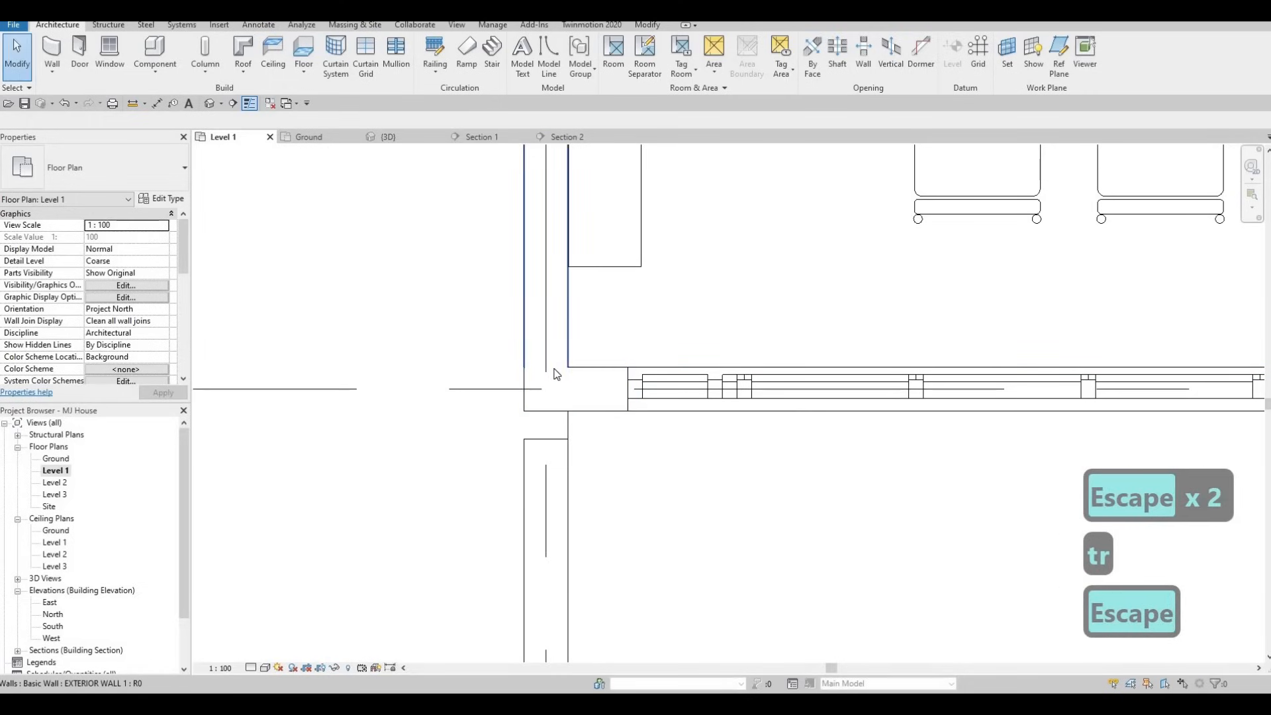
{"action": "key", "text": "ctrl+z"}
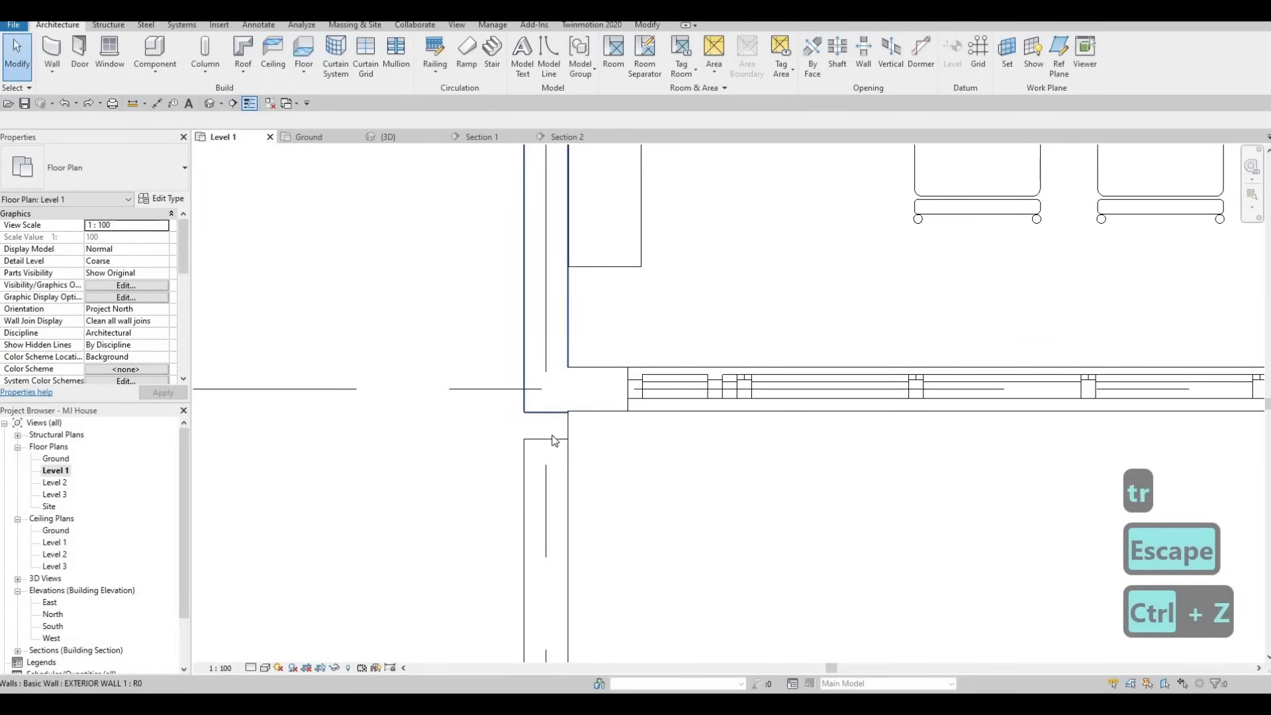
{"action": "left_click", "coordinate": [553, 405]}
{"action": "key", "text": "Escape"}
{"action": "left_click", "coordinate": [553, 450]}
{"action": "key", "text": "Escape"}
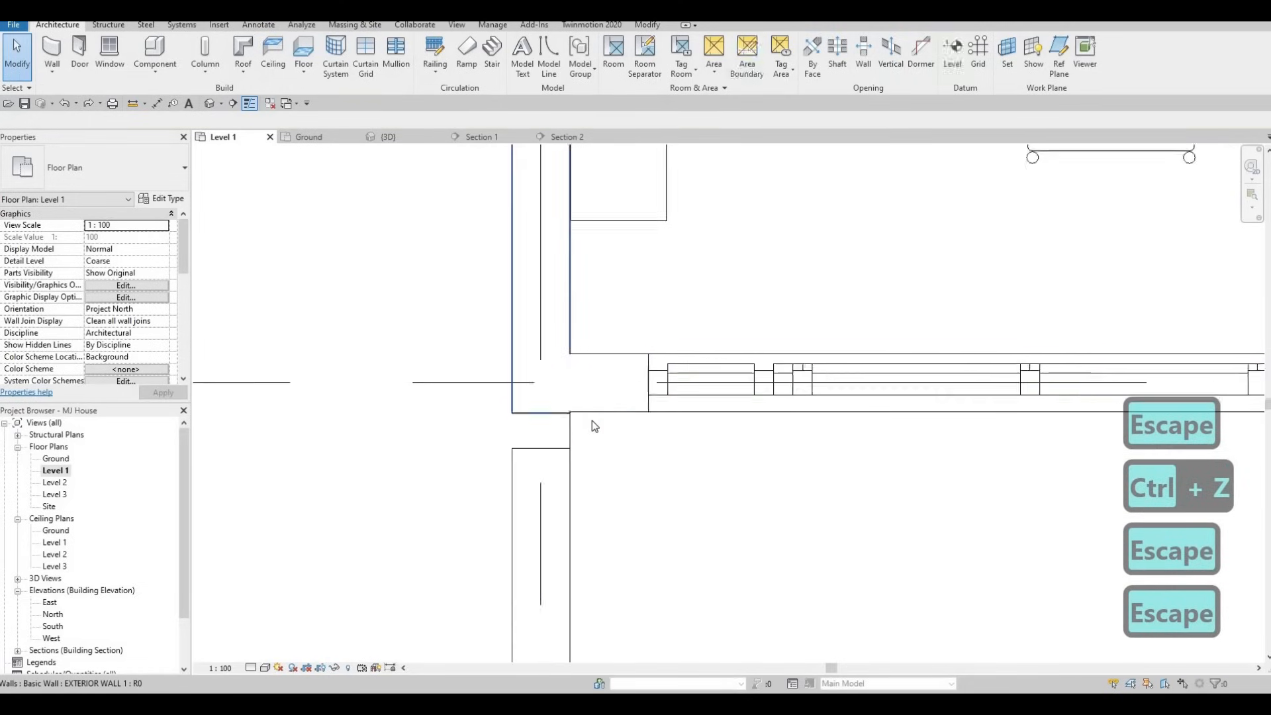
{"action": "scroll", "coordinate": [589, 410], "scroll_direction": "up", "scroll_amount": 2}
{"action": "key", "text": "t"}
{"action": "key", "text": "r"}
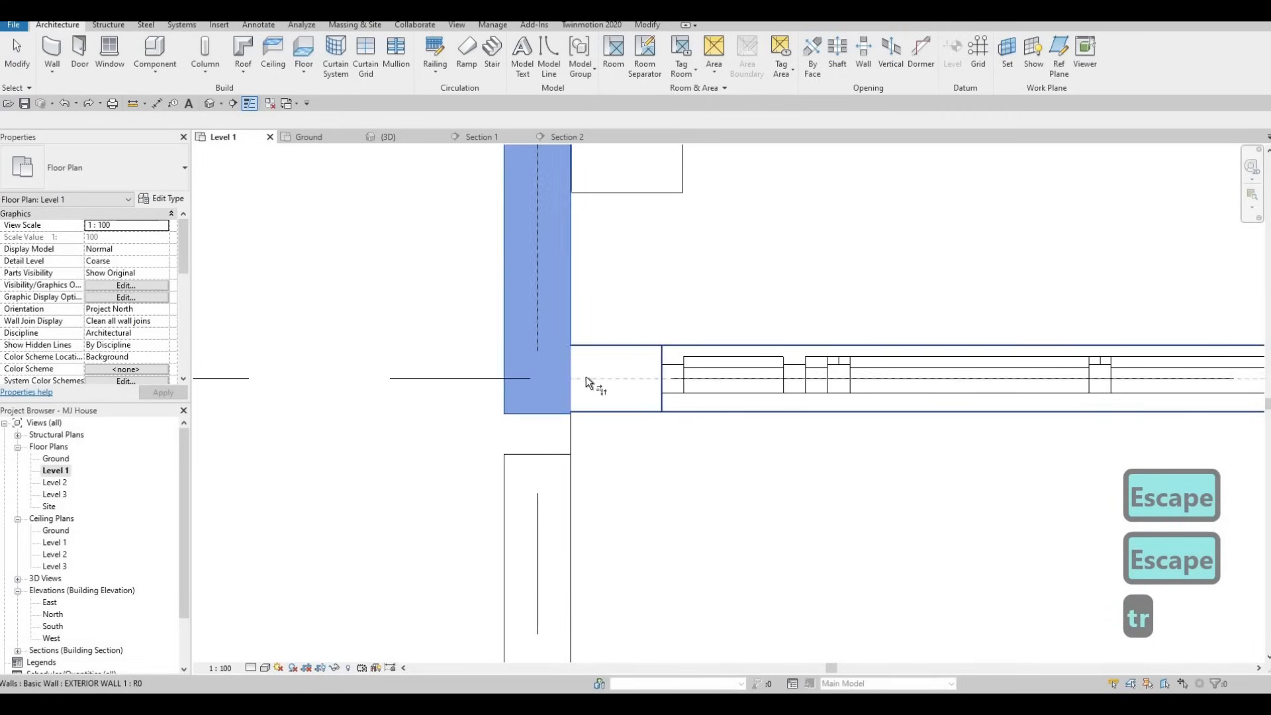
{"action": "key", "text": "Escape"}
{"action": "key", "text": "ctrl+z"}
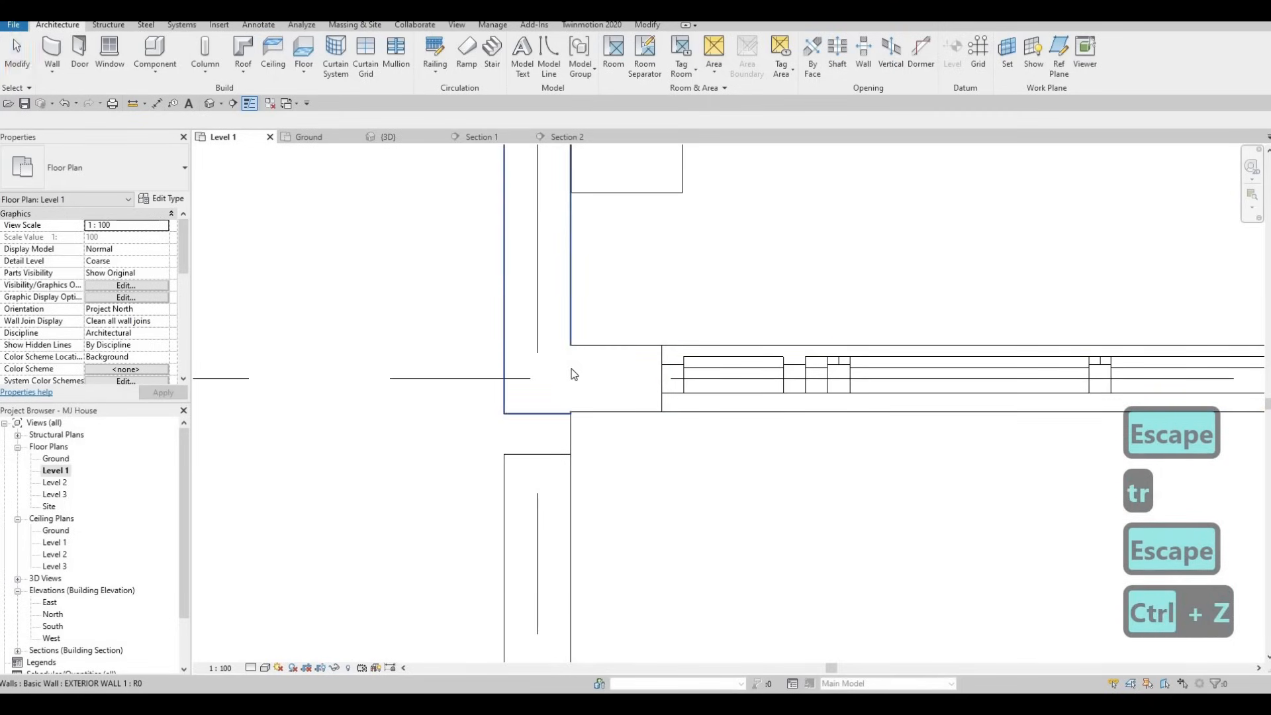
Step: Try the corner trim again starting from the dining room window wall and keeping the grid 1 side wall, and undo it
{"action": "key", "text": "t"}
{"action": "key", "text": "r"}
{"action": "left_click", "coordinate": [556, 344]}
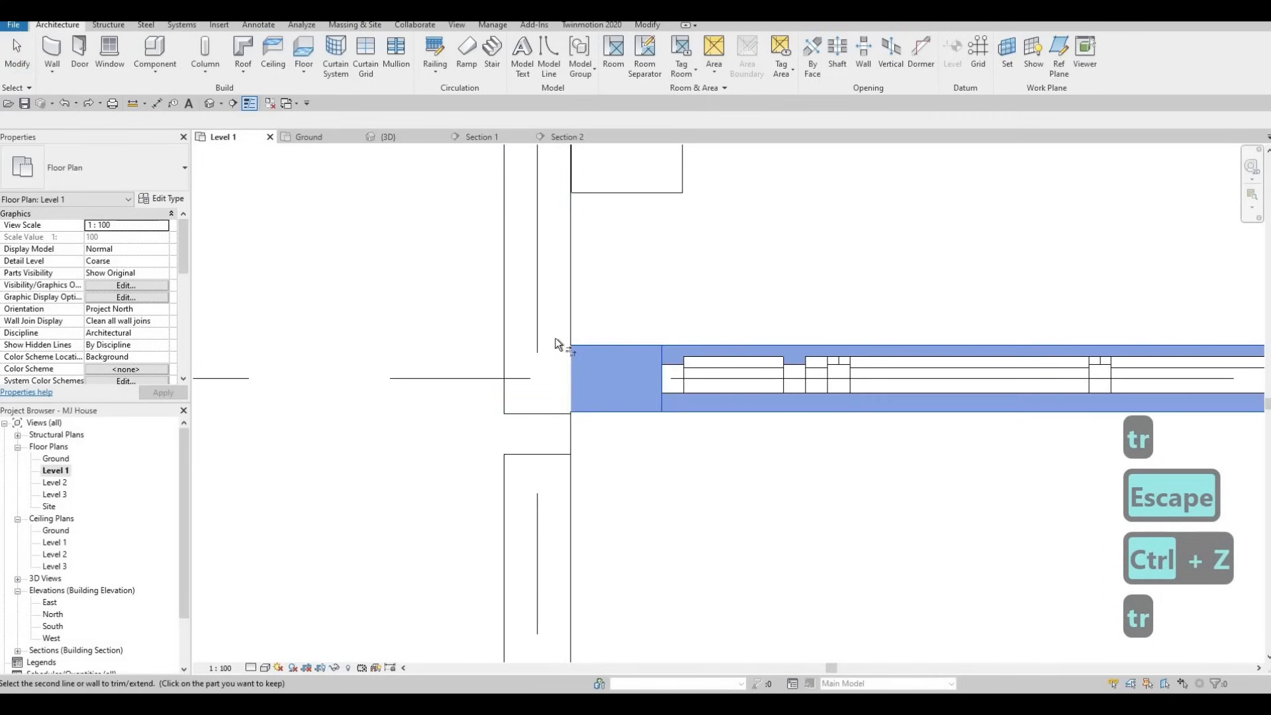
{"action": "left_click", "coordinate": [556, 368]}
{"action": "key", "text": "Escape"}
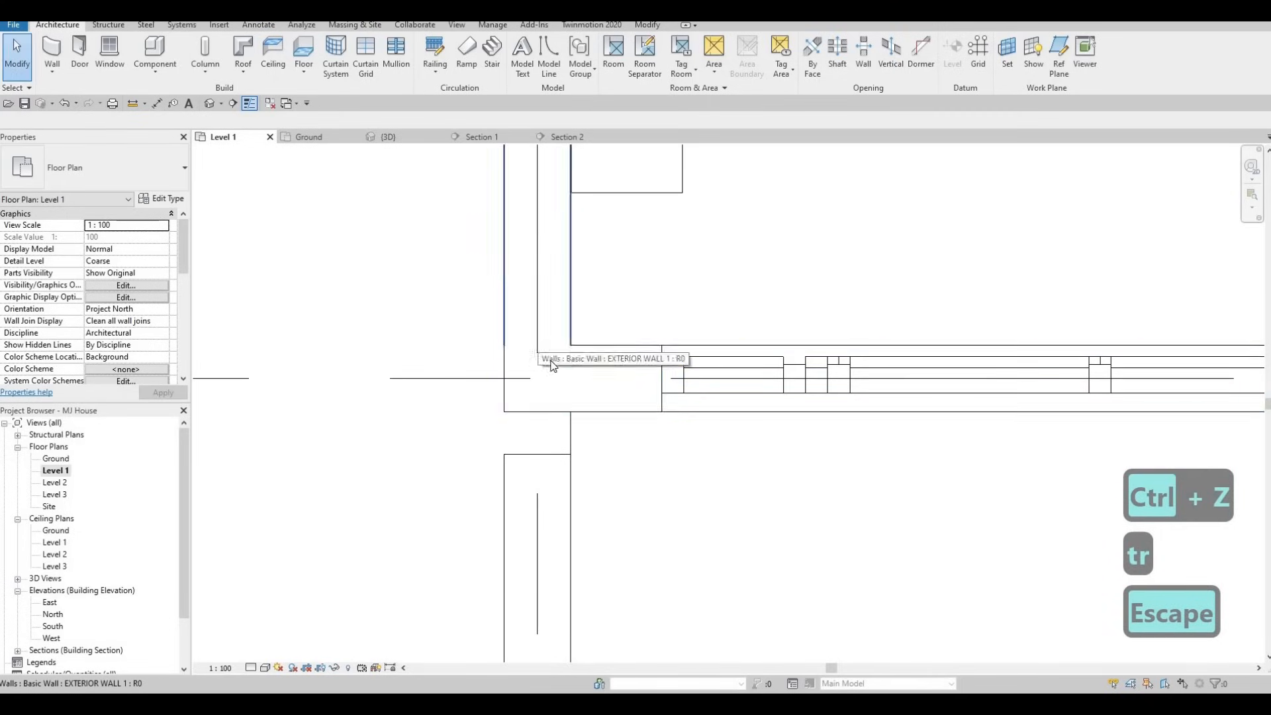
{"action": "left_click", "coordinate": [553, 368]}
{"action": "key", "text": "ctrl+z"}
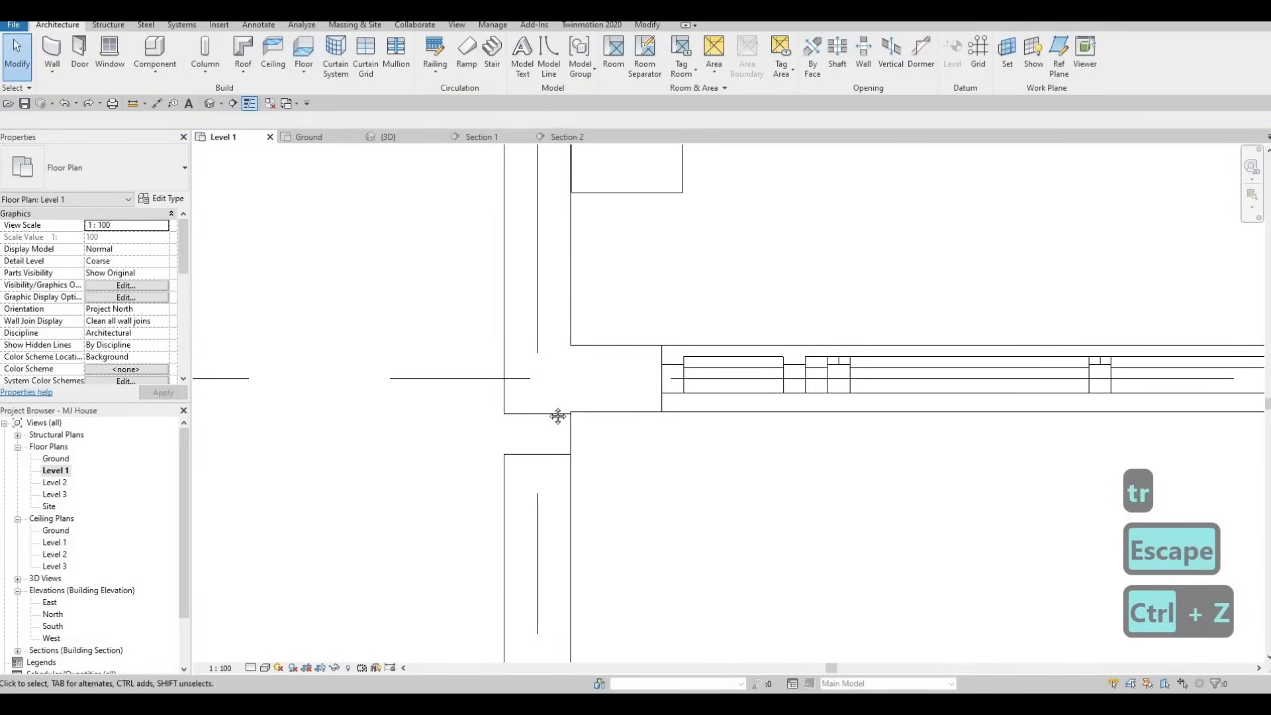
Step: Align the end face of the EXTERIOR WALL 1 side wall on grid 1 with the outer face of the dining room window wall
{"action": "scroll", "coordinate": [565, 408], "scroll_direction": "up", "scroll_amount": 3}
{"action": "key", "text": "Escape"}
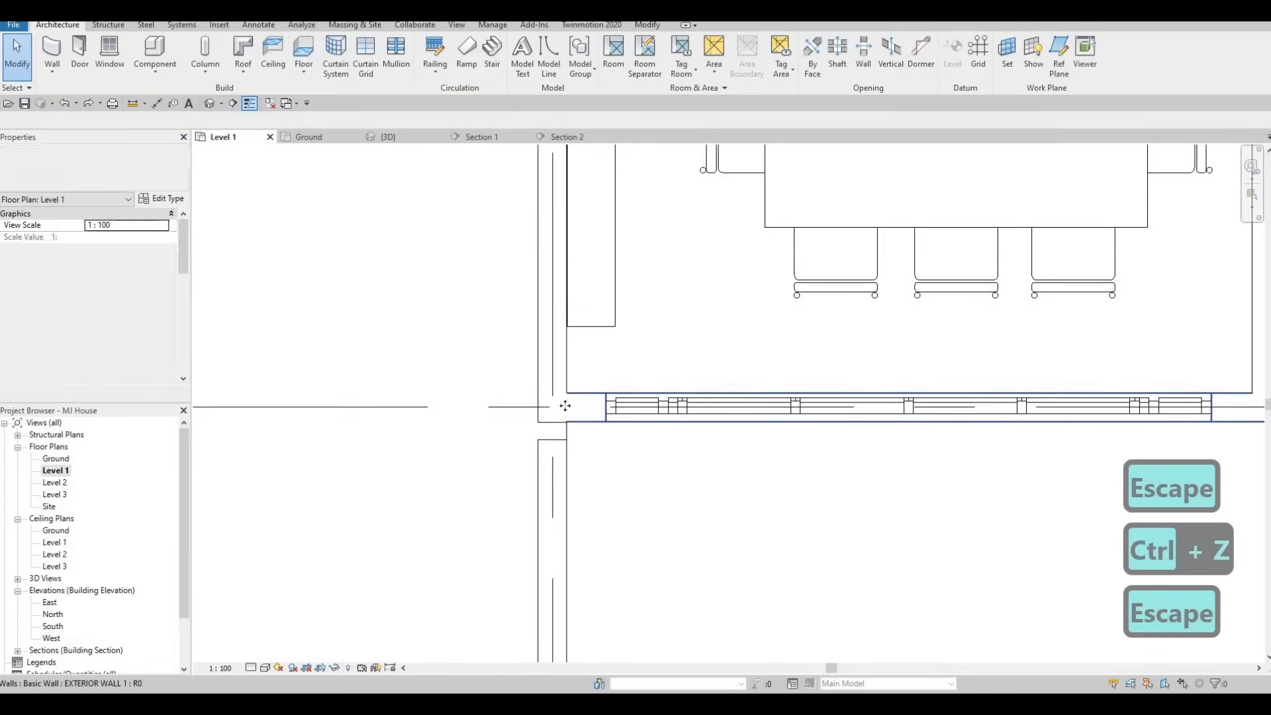
{"action": "left_click", "coordinate": [541, 414]}
{"action": "scroll", "coordinate": [542, 414], "scroll_direction": "up", "scroll_amount": 2}
{"action": "key", "text": "Escape"}
{"action": "key", "text": "Escape"}
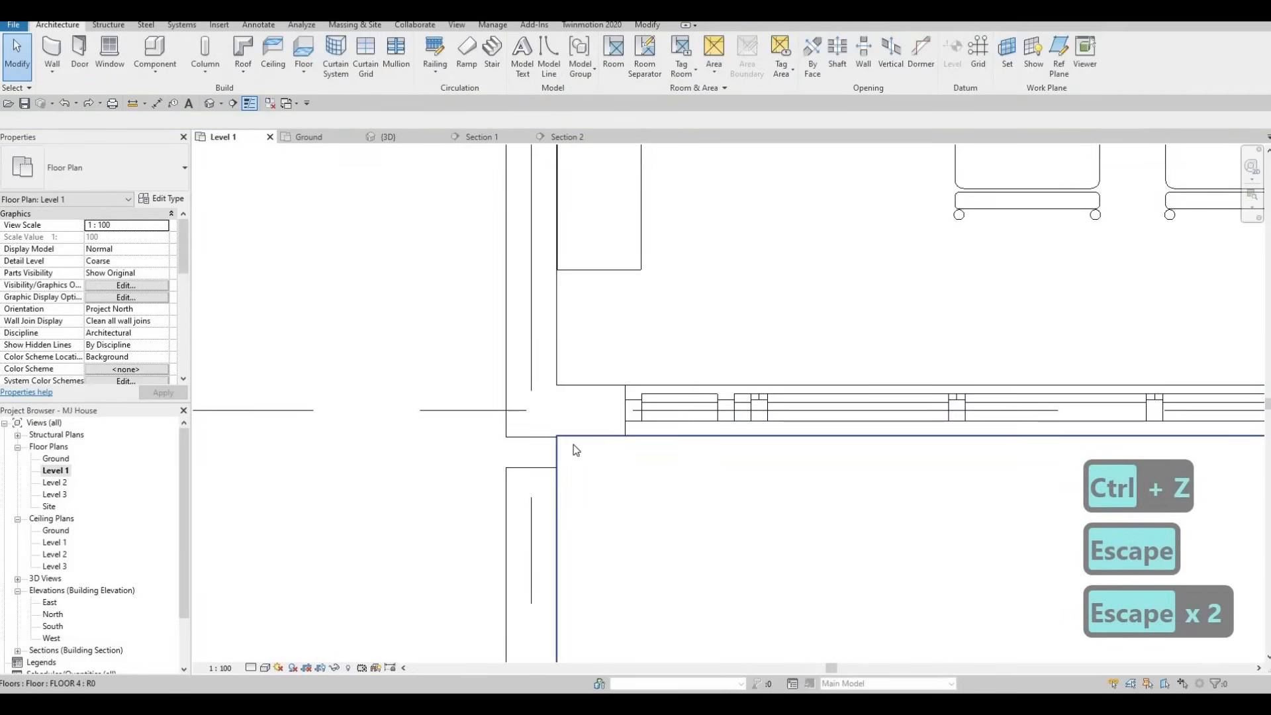
{"action": "key", "text": "a"}
{"action": "key", "text": "l"}
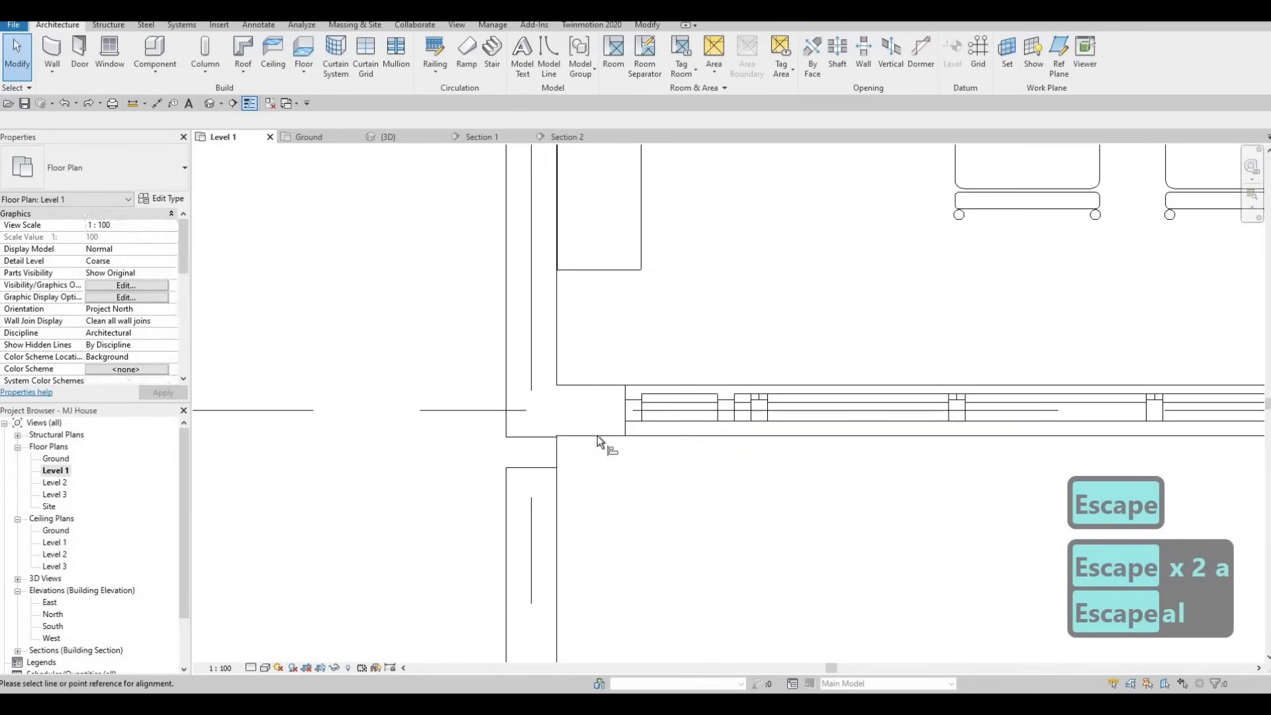
{"action": "key", "text": "Escape"}
{"action": "key", "text": "Escape"}
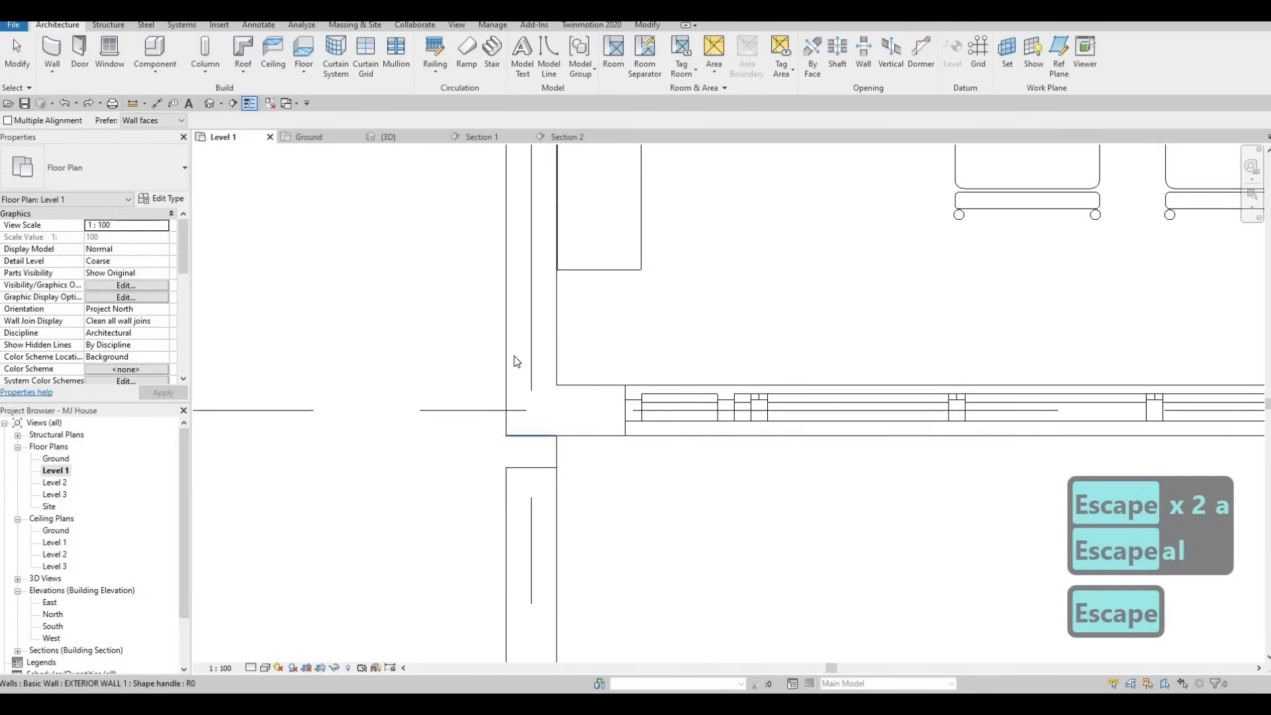
Step: Extend the EXTERIOR WALL 2 boundary wall's end on grid 1 back to the dining room corner at grid G
{"action": "left_click", "coordinate": [550, 372]}
{"action": "middle_click_drag", "start_coordinate": [528, 468], "coordinate": [545, 425]}
{"action": "key", "text": "Escape"}
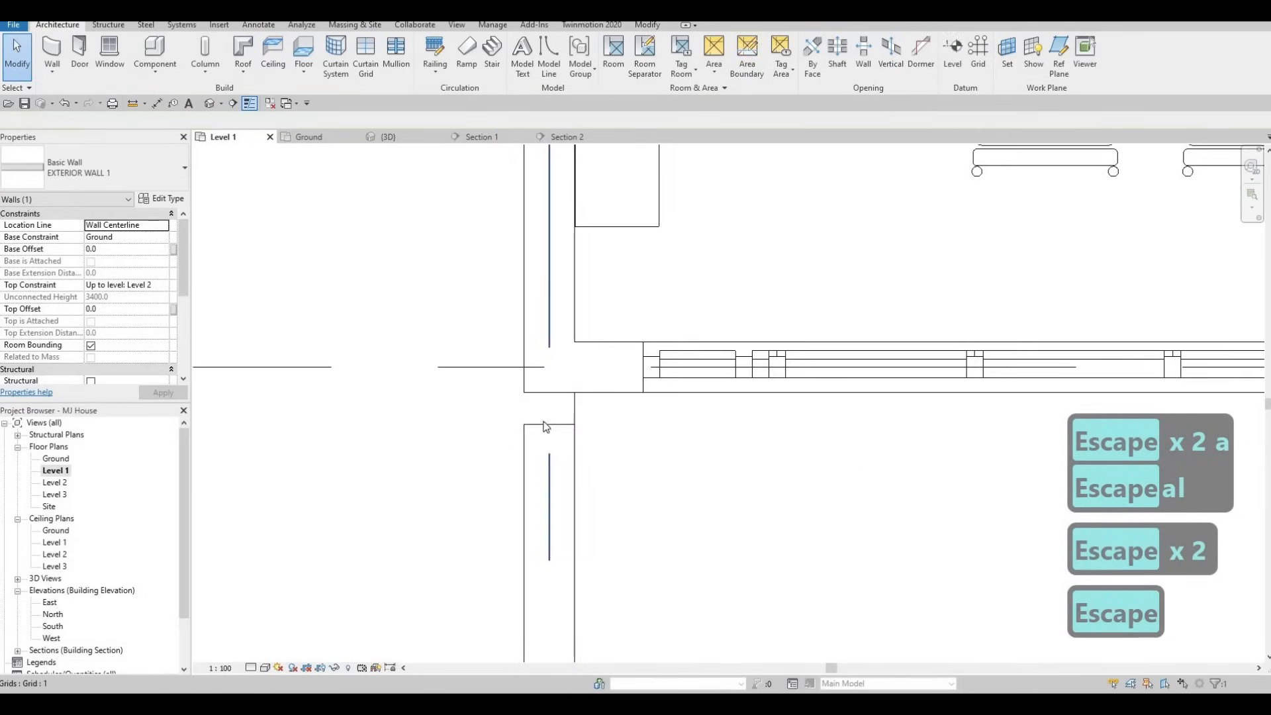
{"action": "left_click", "coordinate": [548, 430]}
{"action": "left_click_drag", "start_coordinate": [549, 425], "coordinate": [553, 368]}
{"action": "key", "text": "Escape"}
{"action": "scroll", "coordinate": [601, 395], "scroll_direction": "down", "scroll_amount": 4}
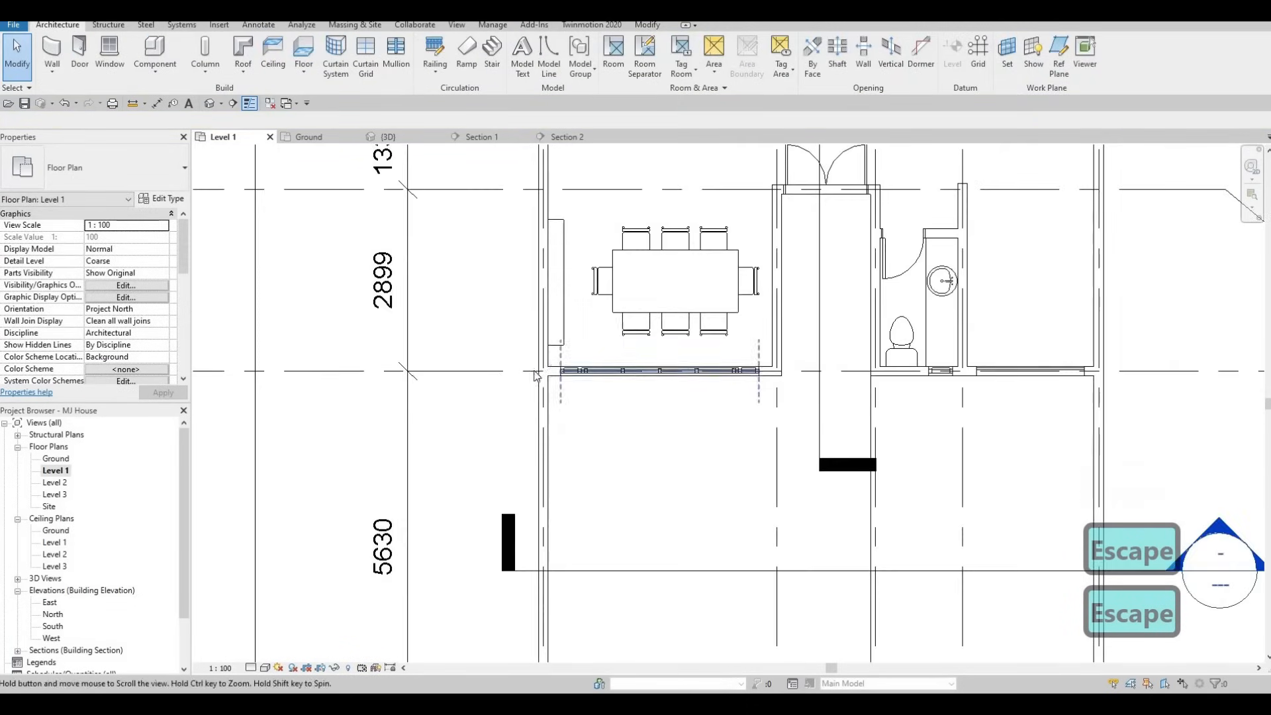
Step: In the 3D view, copy the material name Concrete, Aerated from the structure layer of the EXTERIOR WALL 2 boundary wall's type
{"action": "left_click", "coordinate": [534, 344]}
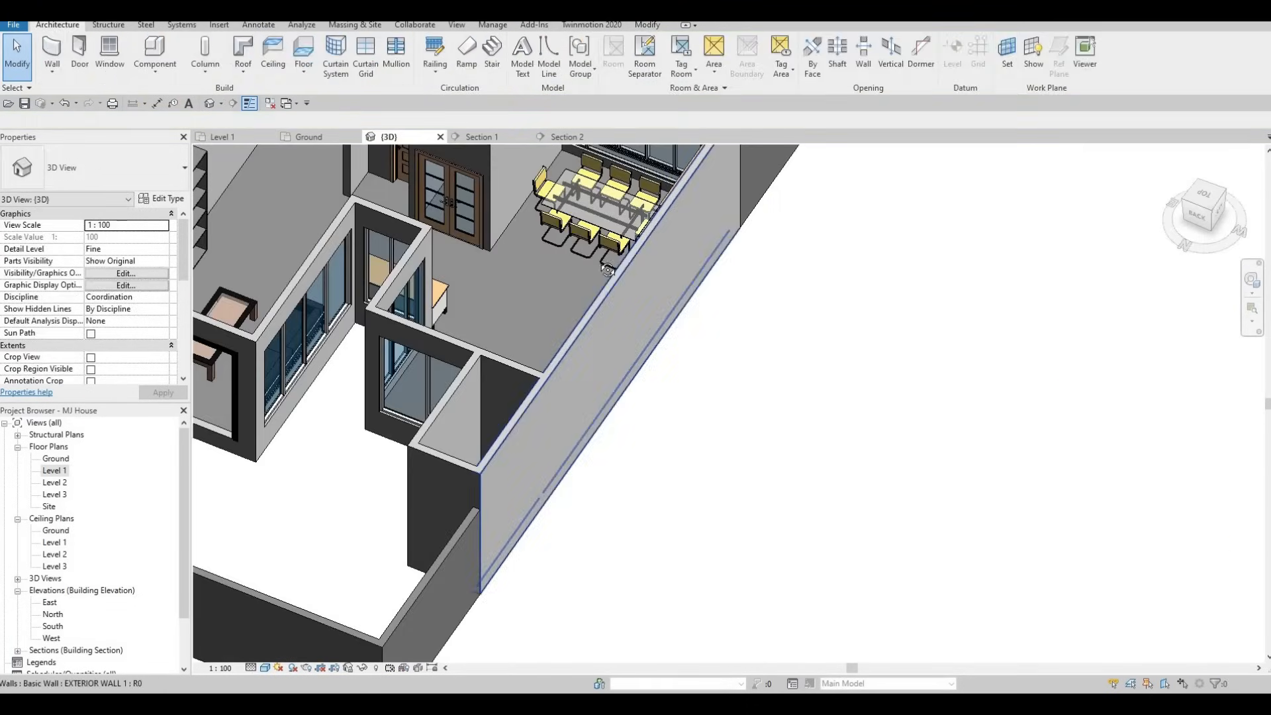
{"action": "middle_click_drag", "start_coordinate": [601, 263], "coordinate": [818, 256], "text": "shift"}
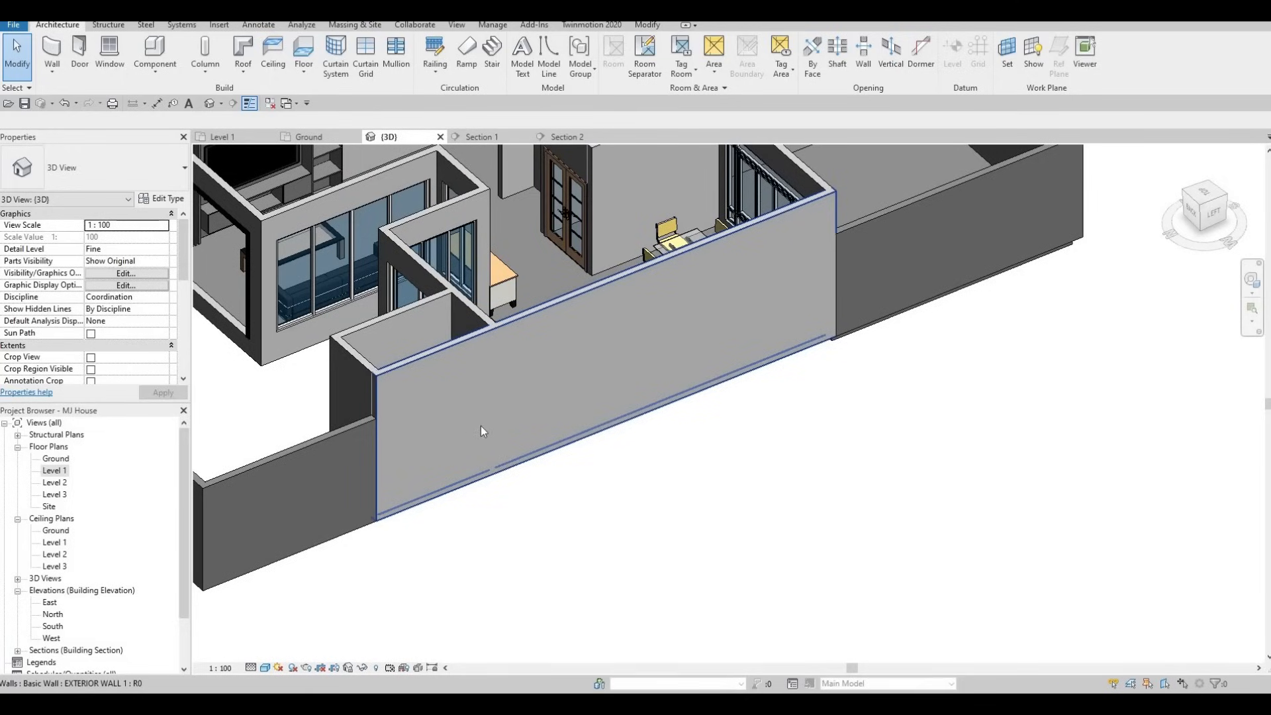
{"action": "scroll", "coordinate": [493, 440], "scroll_direction": "down", "scroll_amount": 2}
{"action": "middle_click_drag", "start_coordinate": [567, 426], "coordinate": [490, 424], "text": "shift"}
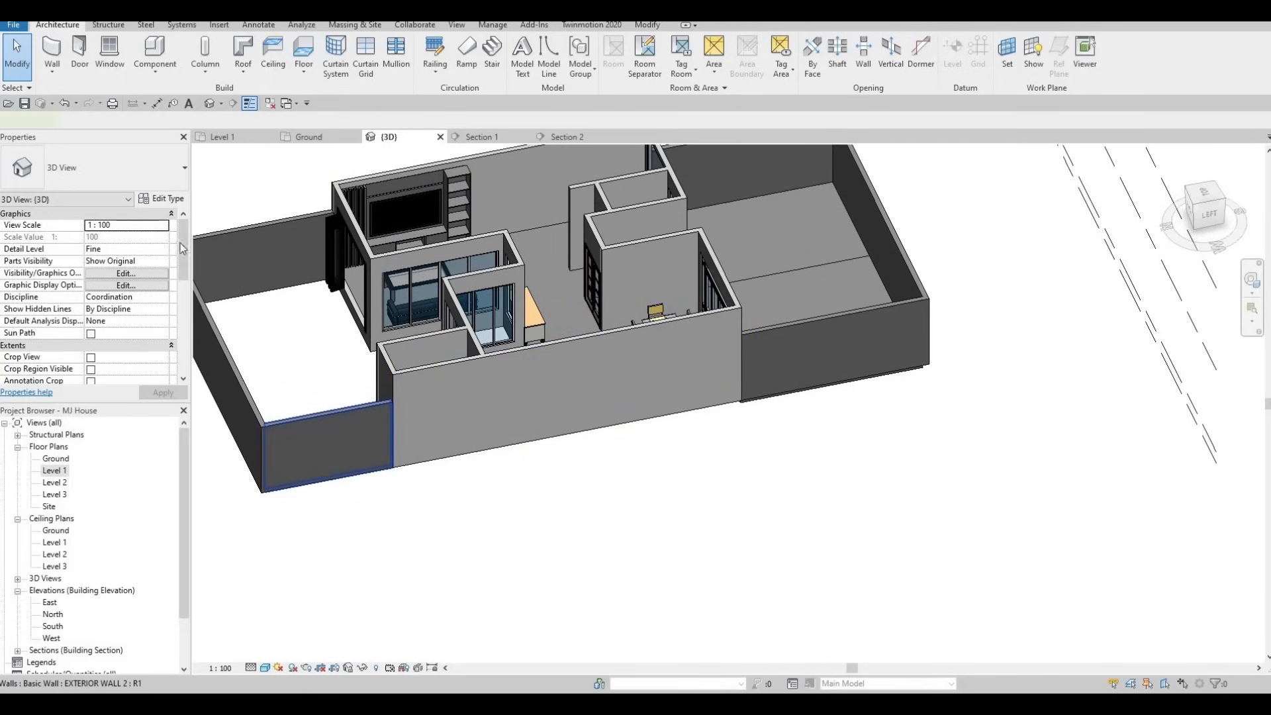
{"action": "left_click", "coordinate": [324, 447]}
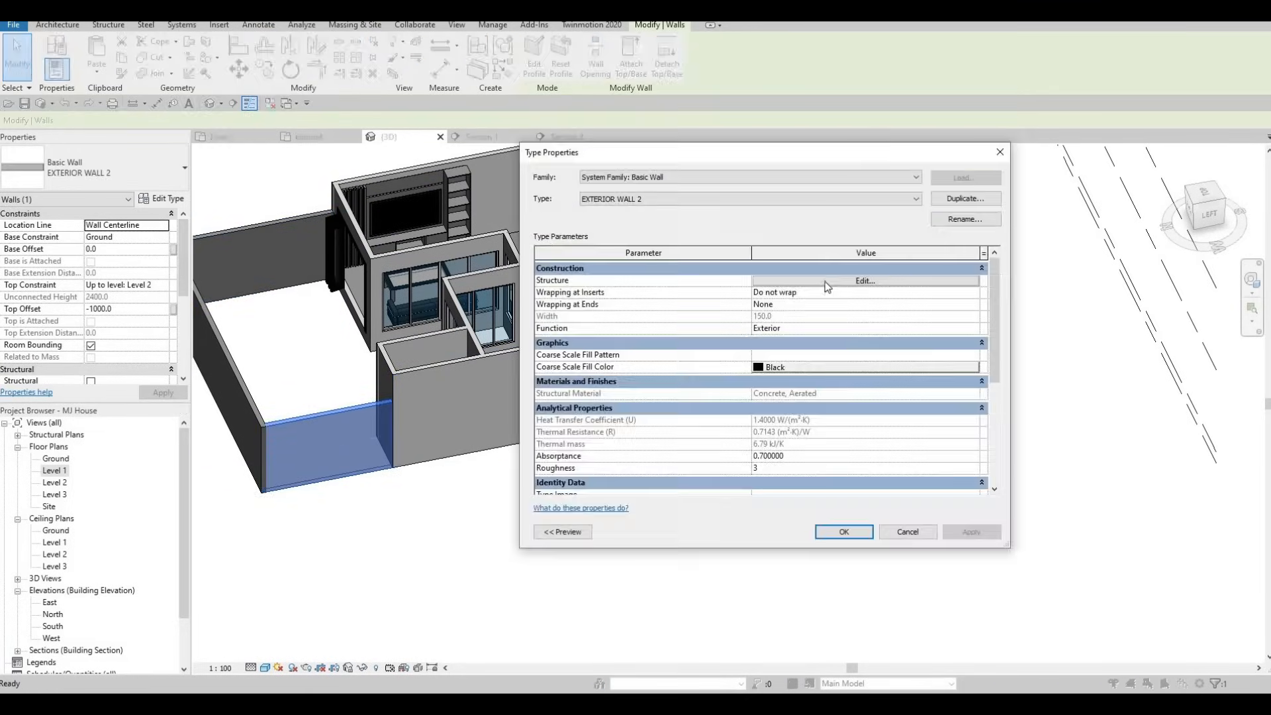
{"action": "left_click", "coordinate": [825, 283]}
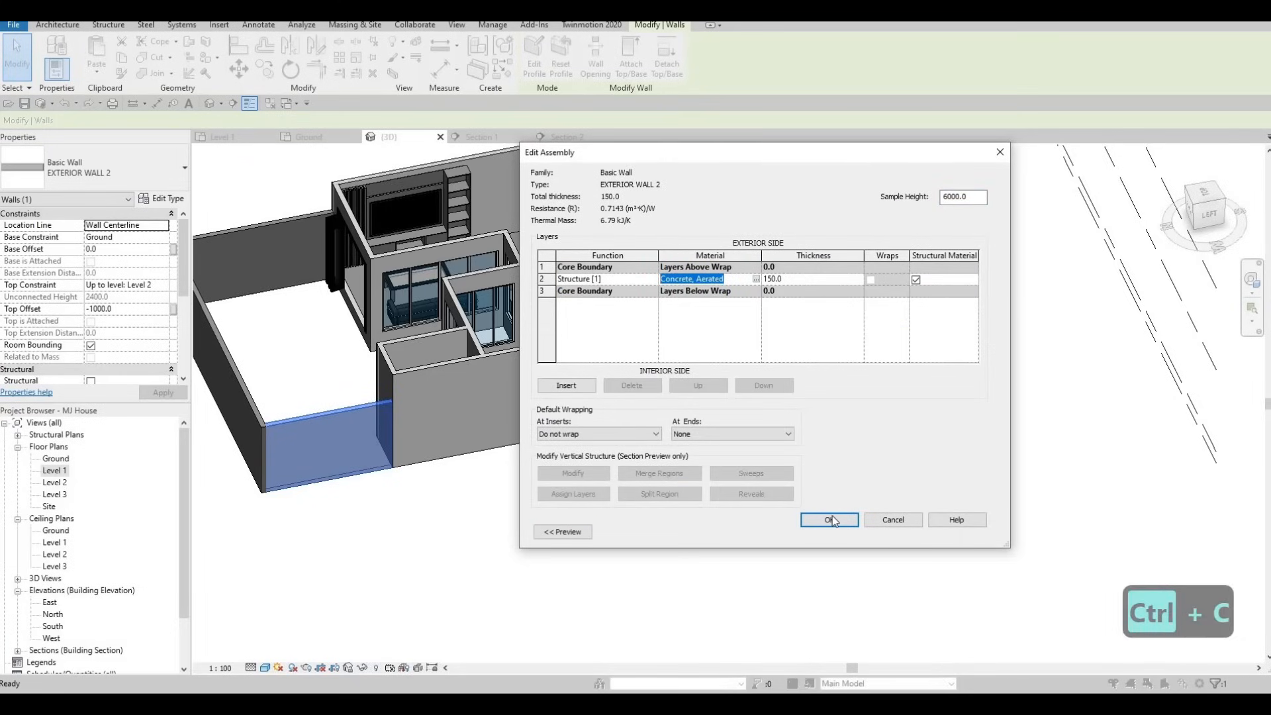
{"action": "left_click", "coordinate": [891, 519]}
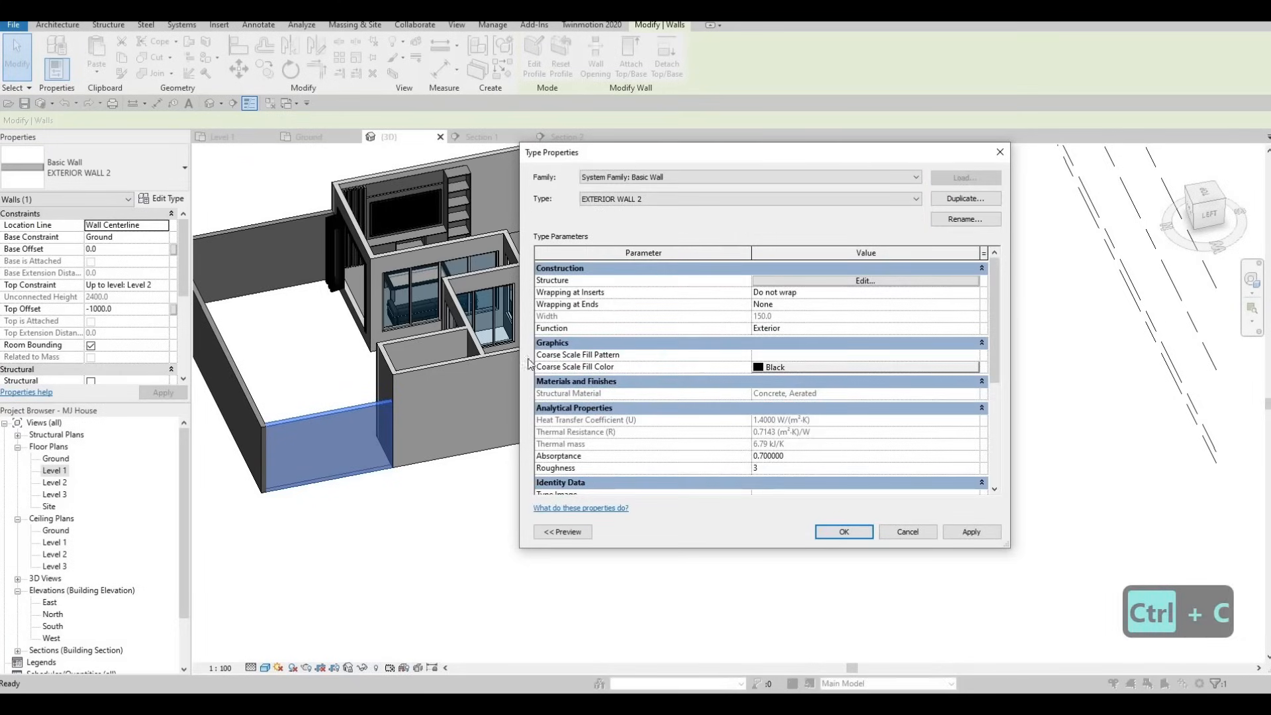
{"action": "left_click", "coordinate": [844, 531]}
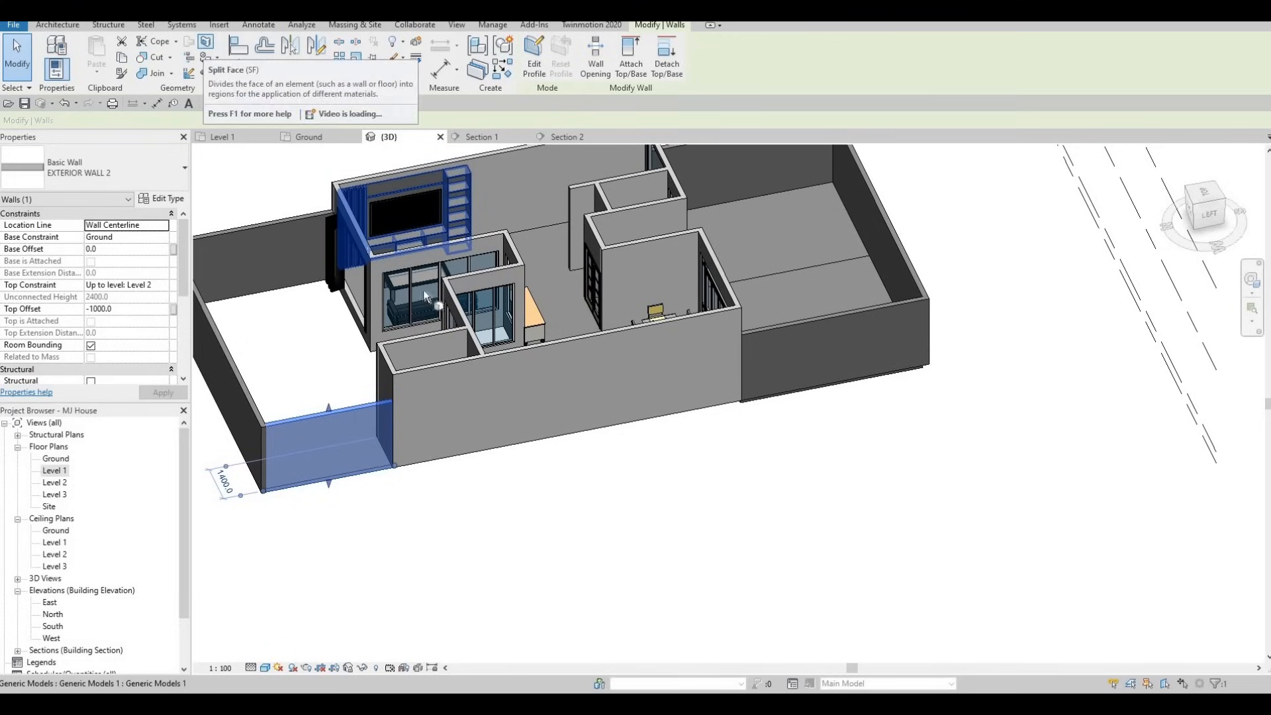
Step: Split the outer face of the EXTERIOR WALL 1 side wall with a horizontal line level with the tops of the boundary walls
{"action": "left_click", "coordinate": [477, 384]}
{"action": "left_click", "coordinate": [587, 73]}
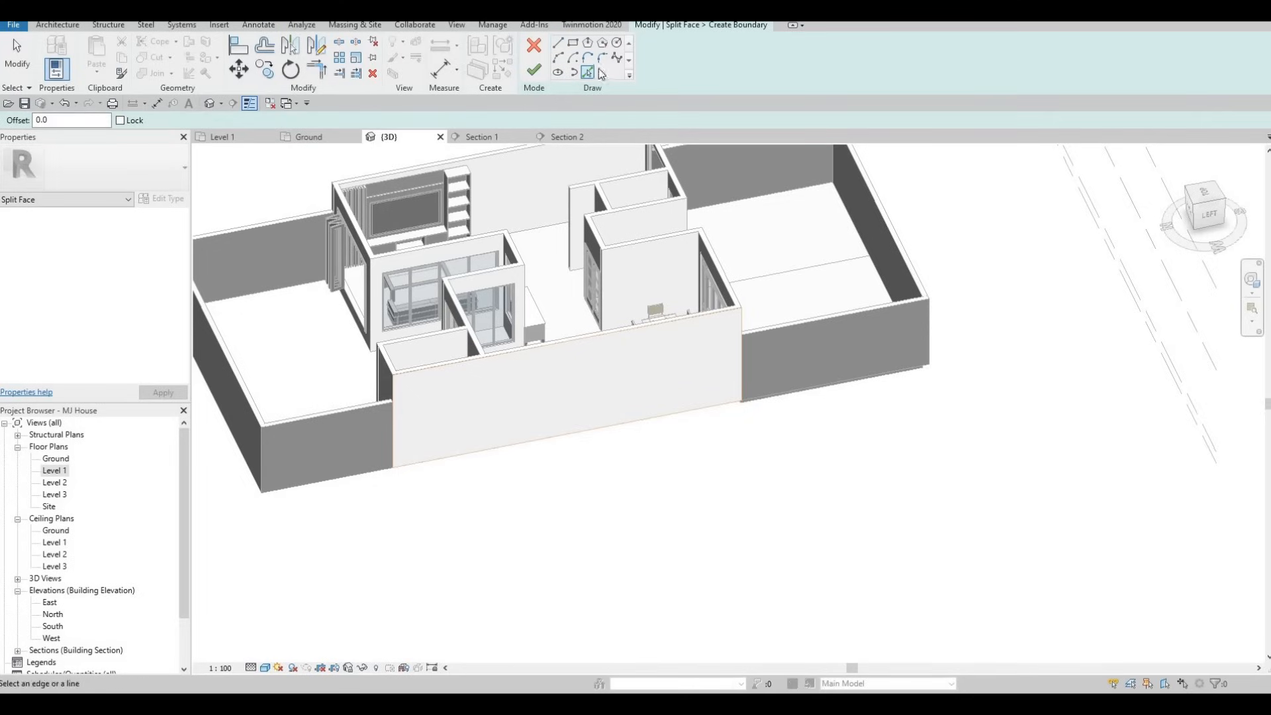
{"action": "scroll", "coordinate": [383, 411], "scroll_direction": "up", "scroll_amount": 5}
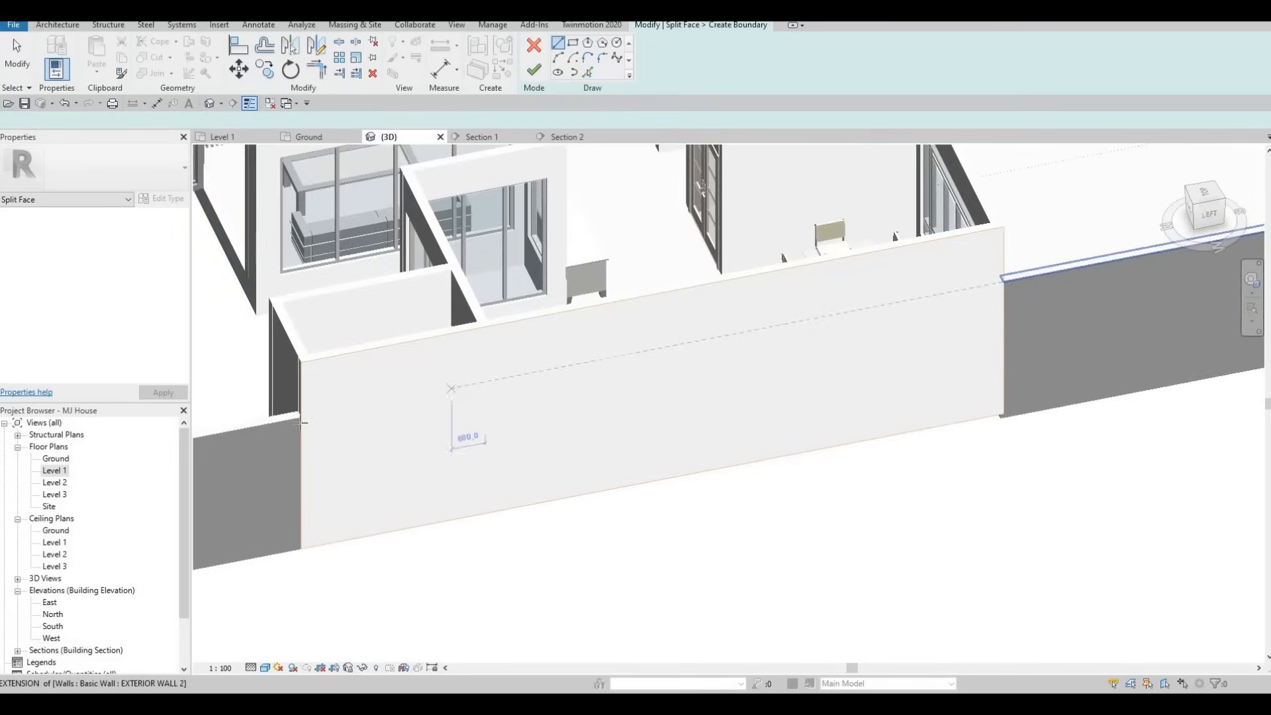
{"action": "key", "text": "l"}
{"action": "key", "text": "i"}
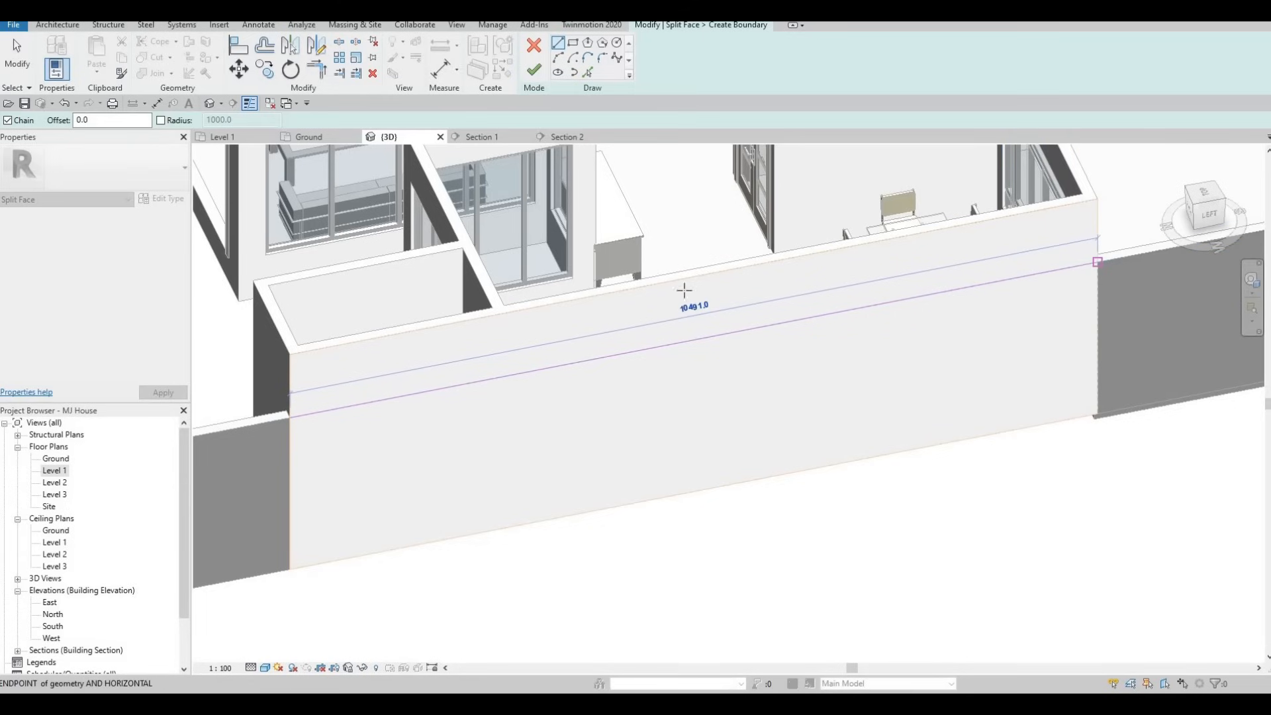
{"action": "key", "text": "Escape"}
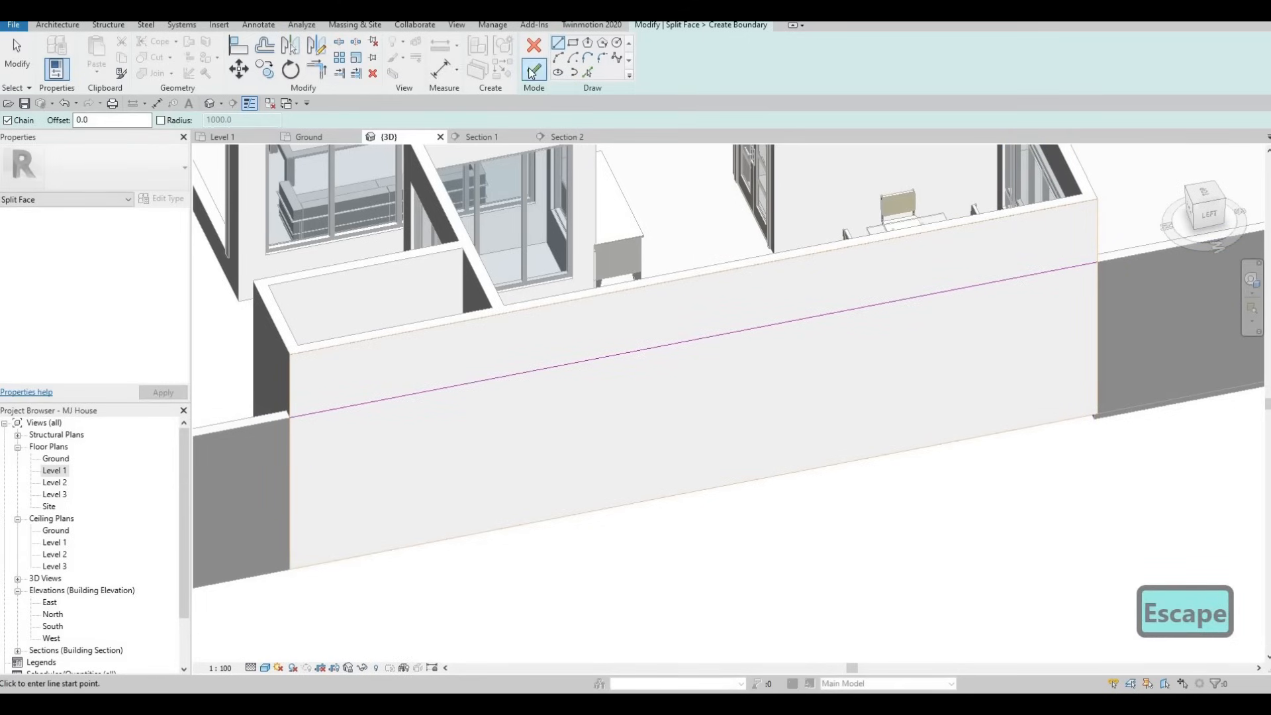
{"action": "key", "text": "Escape"}
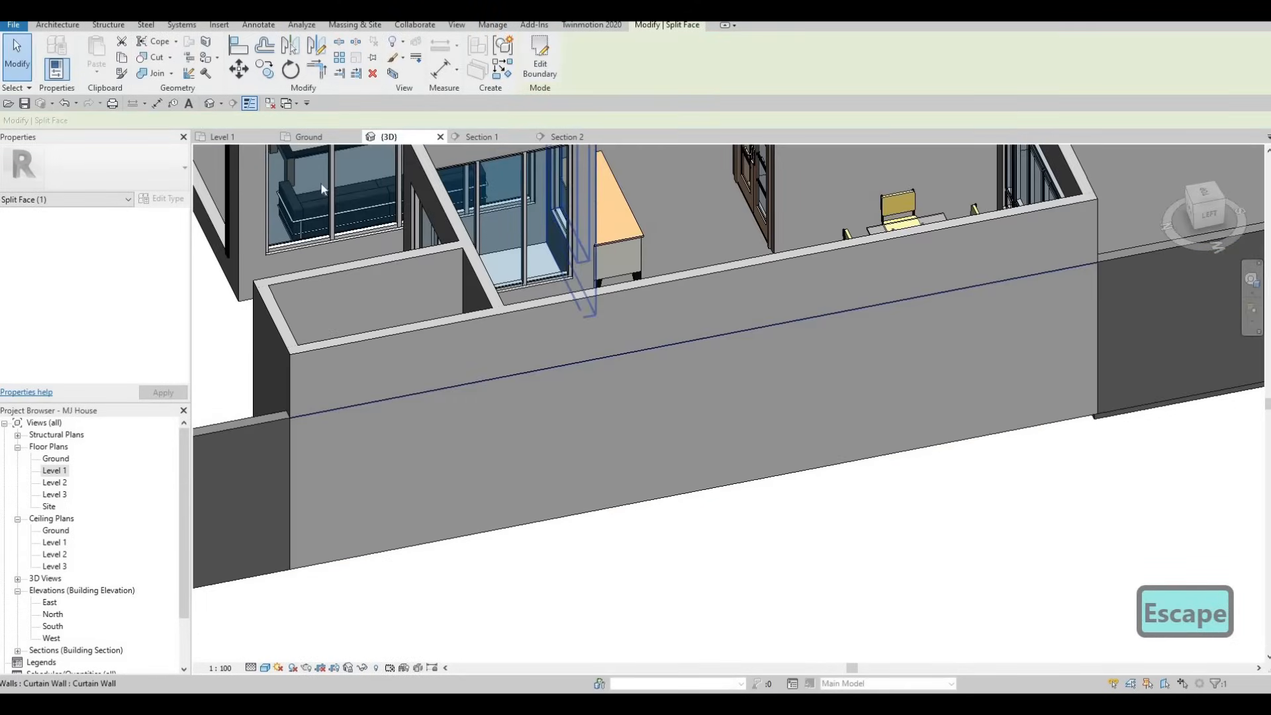
Step: Paint the lower region of the split side wall face with the Concrete, Aerated material
{"action": "left_click", "coordinate": [207, 57]}
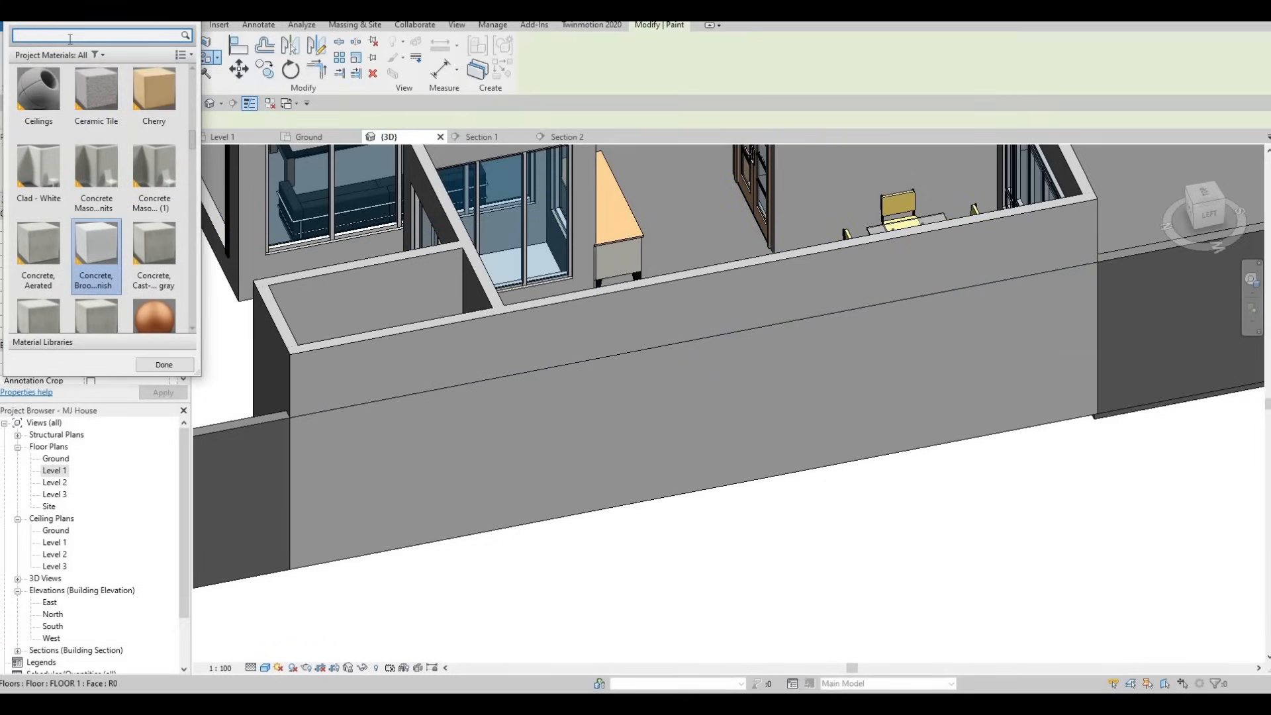
{"action": "type", "text": "Concrete, Aerated"}
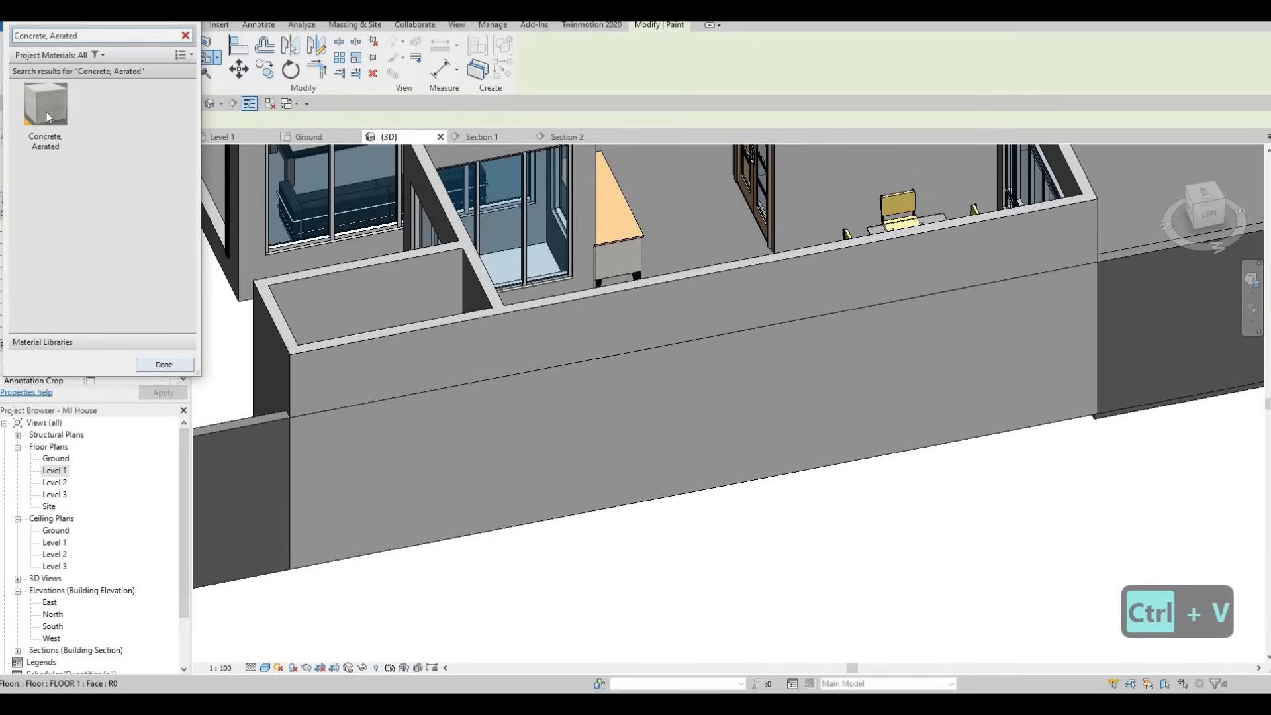
{"action": "left_click", "coordinate": [47, 109]}
{"action": "left_click", "coordinate": [519, 427]}
{"action": "scroll", "coordinate": [519, 417], "scroll_direction": "down", "scroll_amount": 2}
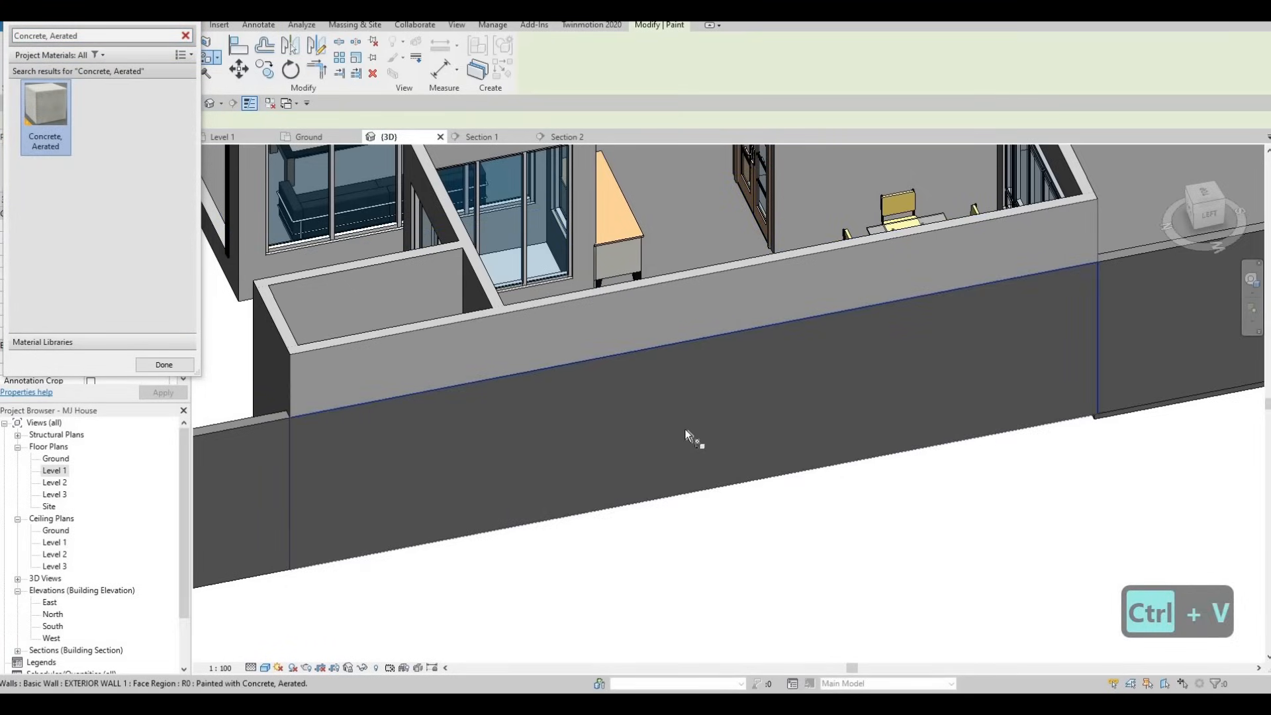
Step: Split the outer face of the opposite EXTERIOR WALL 1 side wall with a line level with the tops of the adjoining boundary walls
{"action": "mouse_move", "coordinate": [814, 344]}
{"action": "middle_mouse_down", "text": "shift"}
{"action": "mouse_move", "coordinate": [892, 365]}
{"action": "mouse_move", "coordinate": [855, 380]}
{"action": "mouse_move", "coordinate": [709, 385]}
{"action": "mouse_move", "coordinate": [802, 388]}
{"action": "middle_mouse_up", "text": "shift"}
{"action": "scroll", "coordinate": [765, 409], "scroll_direction": "down", "scroll_amount": 1}
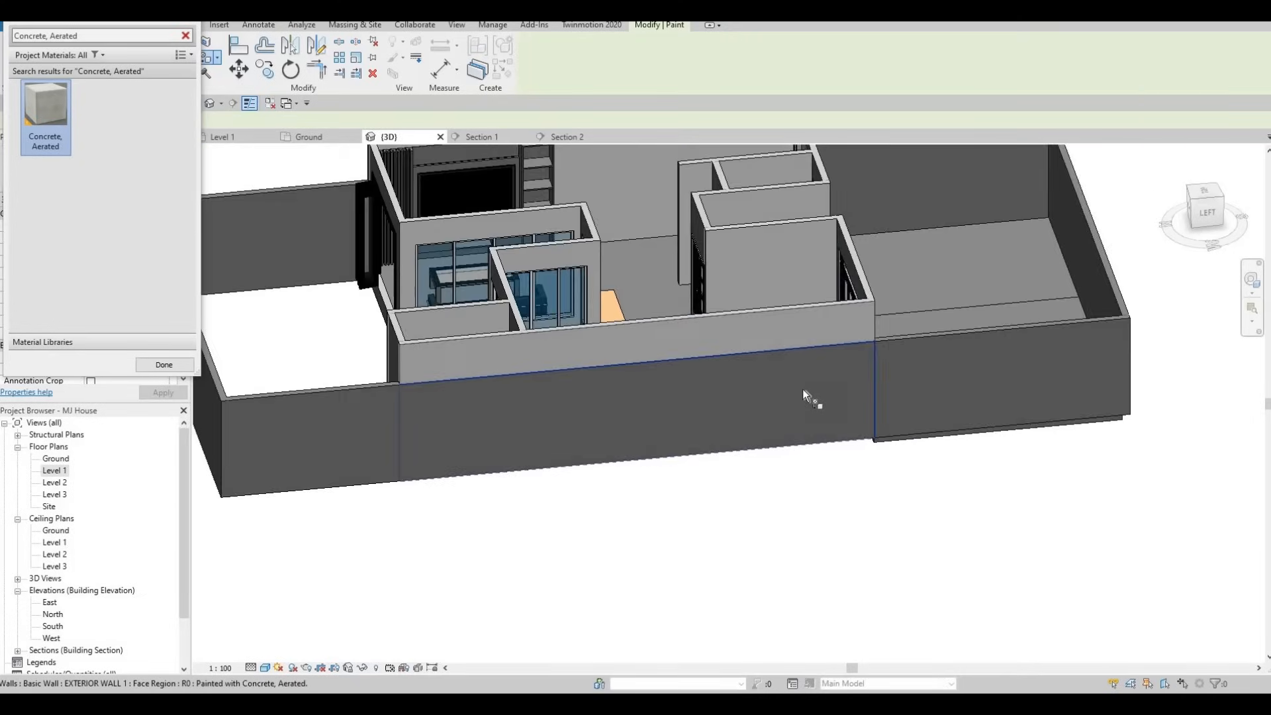
{"action": "middle_click_drag", "start_coordinate": [702, 397], "coordinate": [708, 496], "text": "shift"}
{"action": "scroll", "coordinate": [780, 423], "scroll_direction": "down", "scroll_amount": 4}
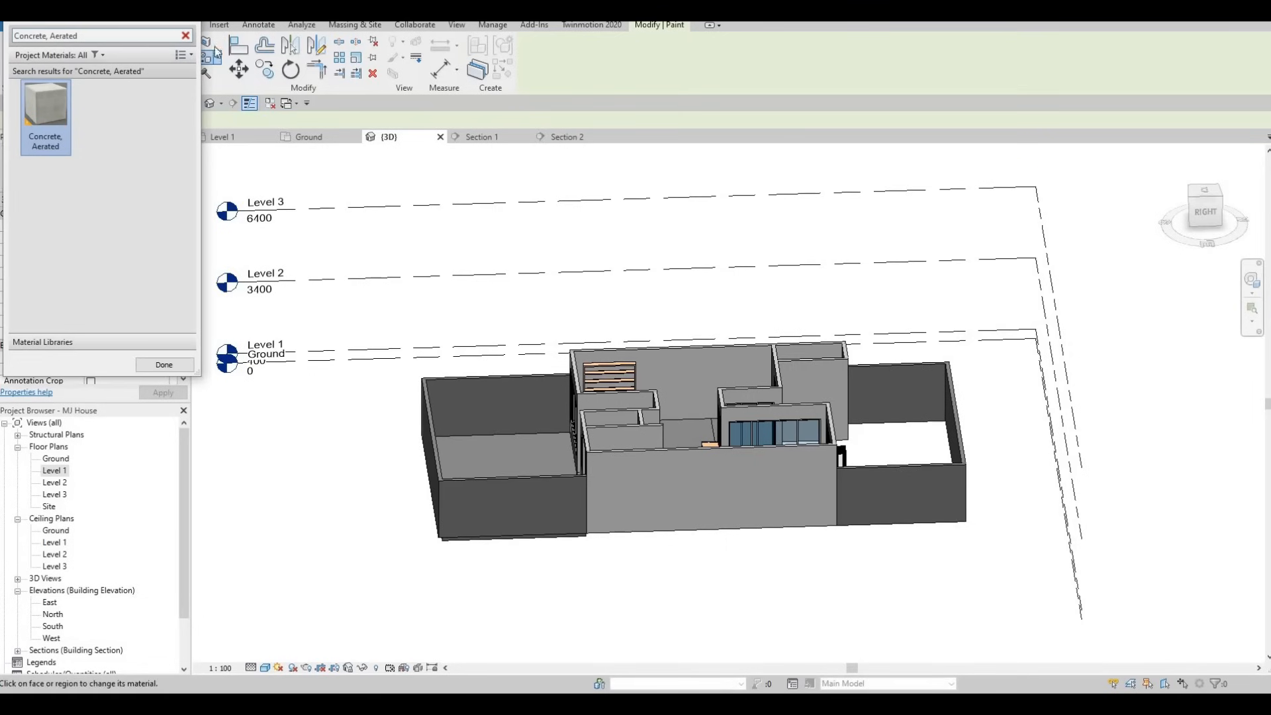
{"action": "key", "text": "Escape"}
{"action": "left_click", "coordinate": [278, 105]}
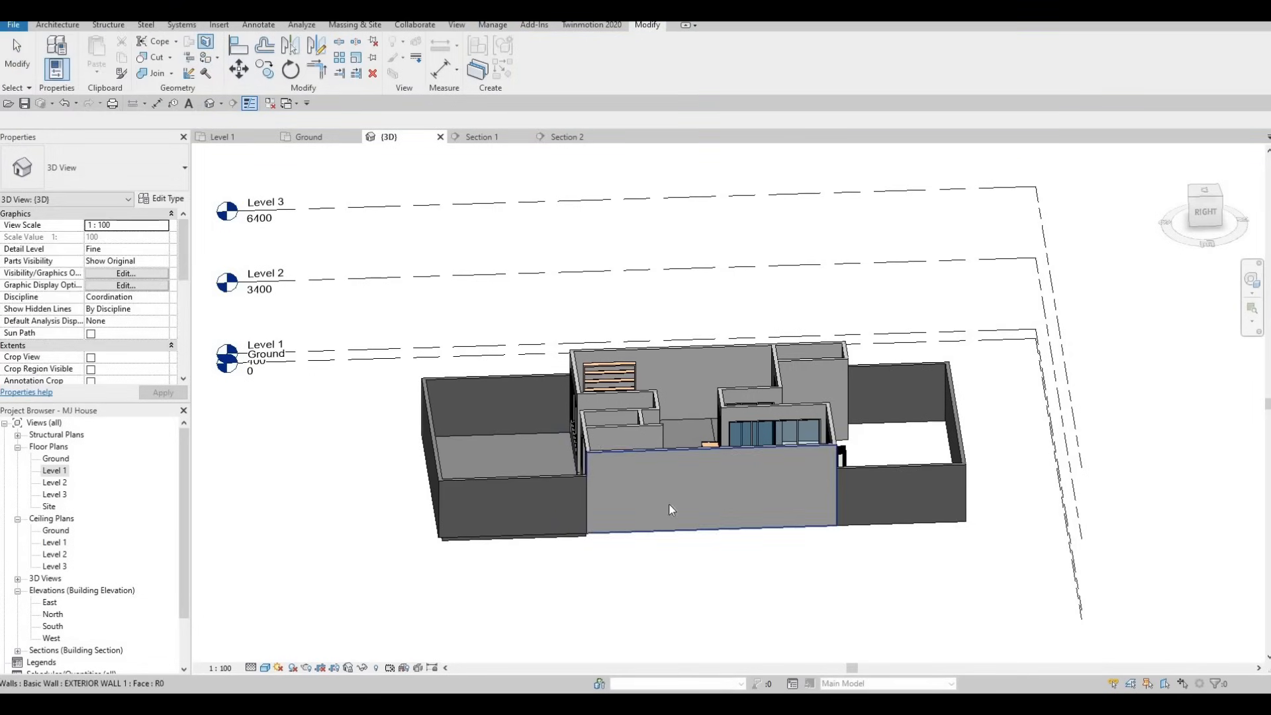
{"action": "left_click", "coordinate": [669, 503]}
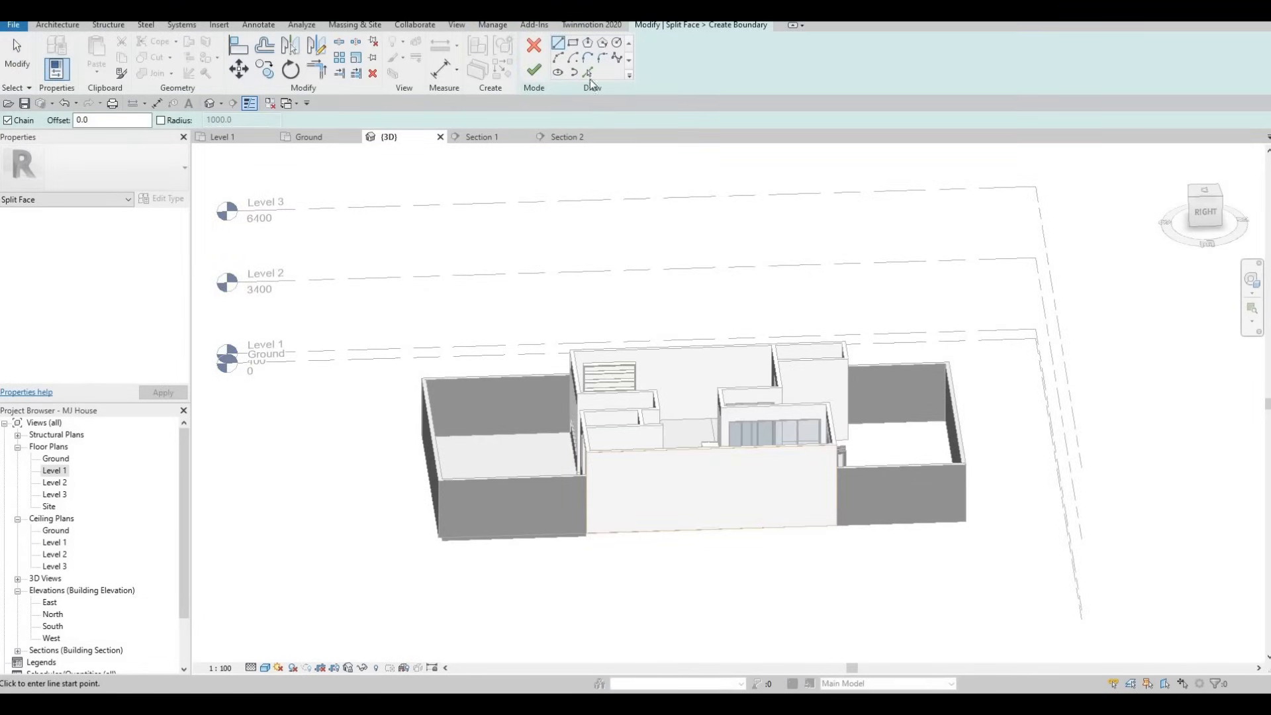
{"action": "scroll", "coordinate": [612, 508], "scroll_direction": "up", "scroll_amount": 5}
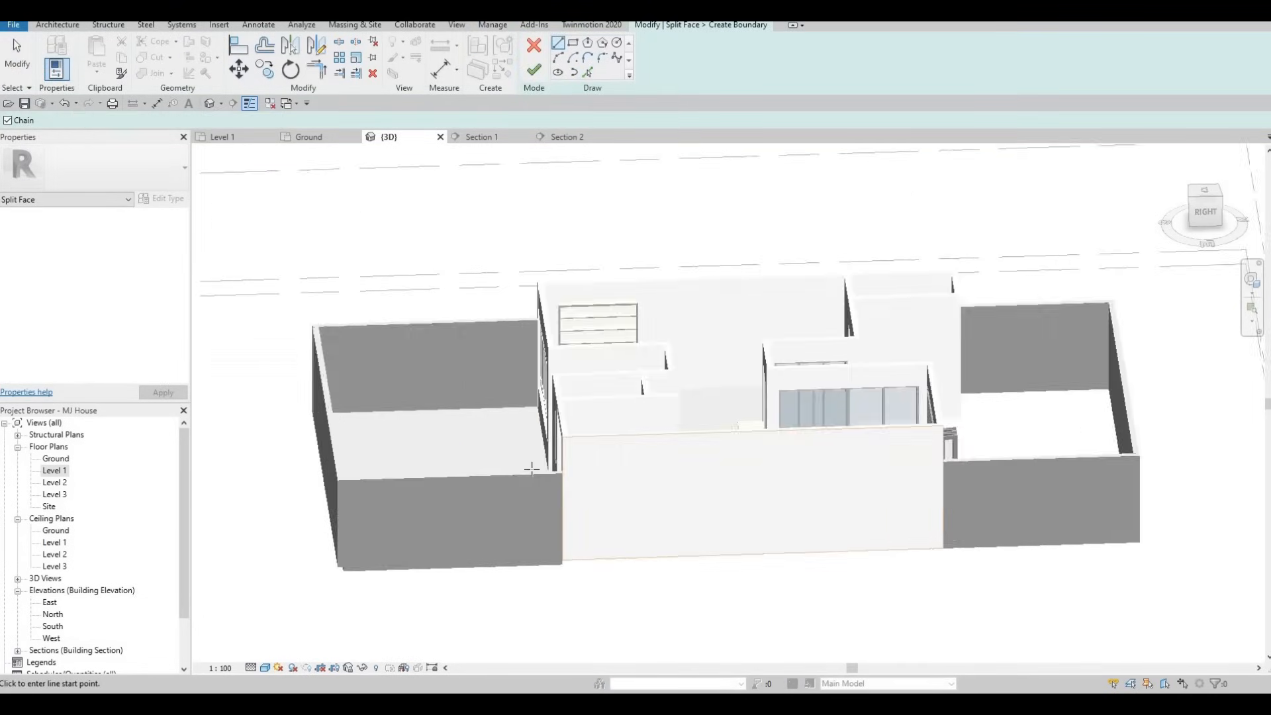
{"action": "left_click", "coordinate": [522, 451]}
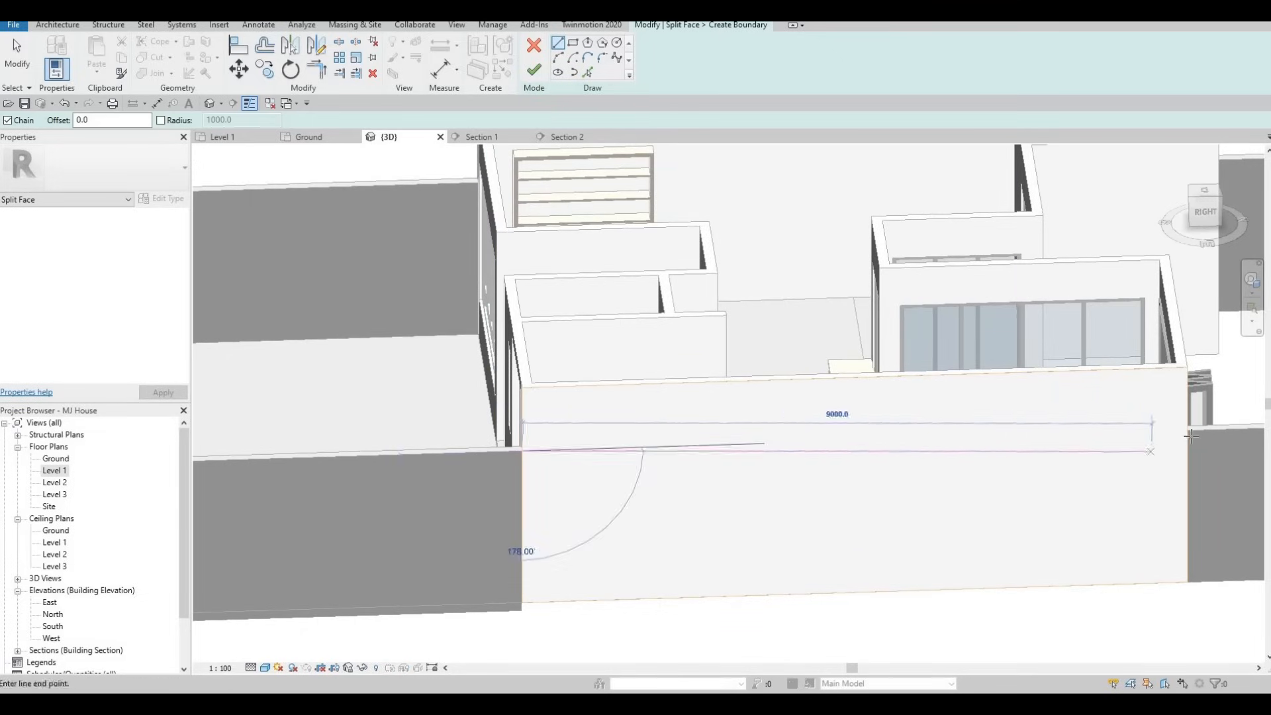
{"action": "left_click", "coordinate": [801, 375]}
{"action": "key", "text": "Escape"}
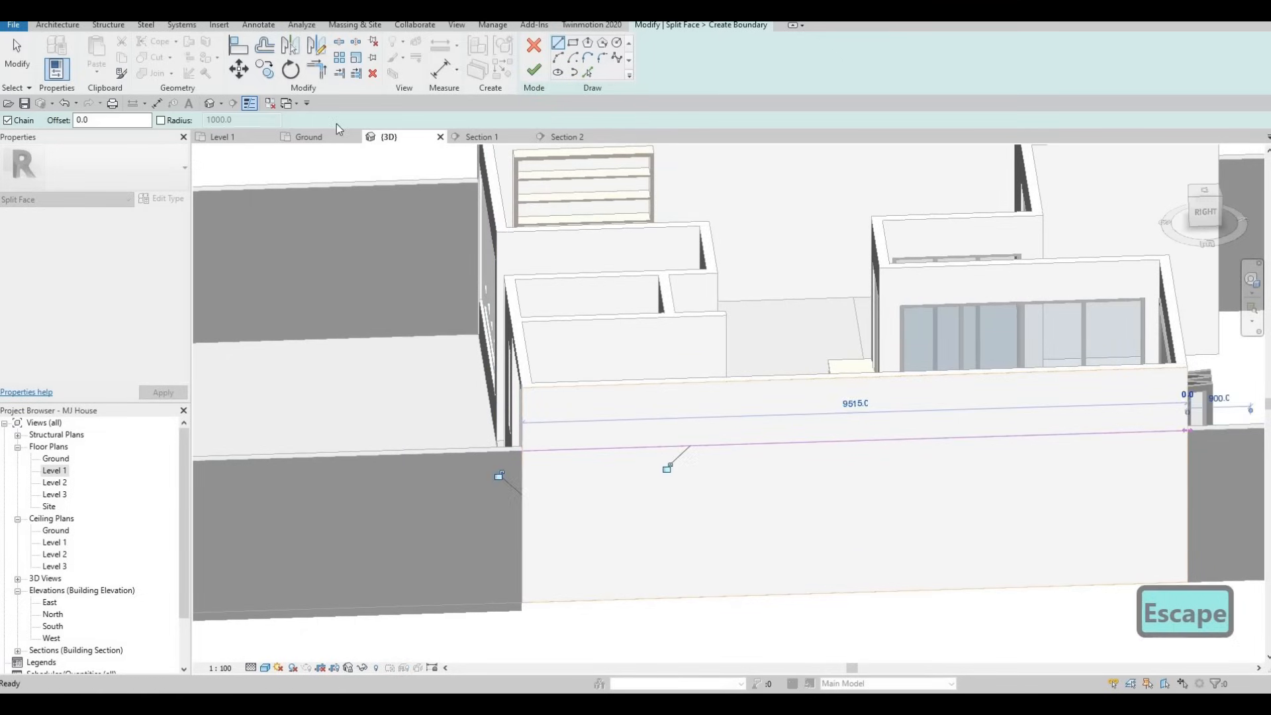
{"action": "key", "text": "Escape"}
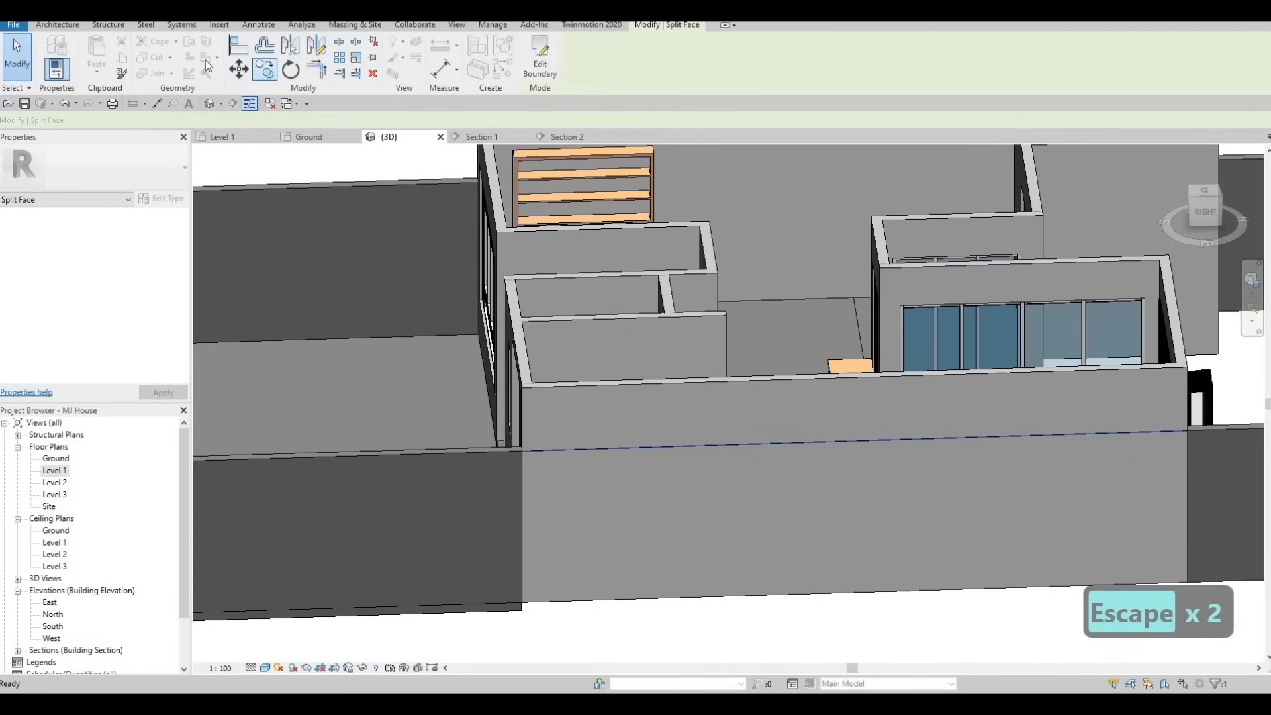
Step: Paint the lower region of this second split side wall face with the Concrete, Aerated material
{"action": "left_click", "coordinate": [205, 61]}
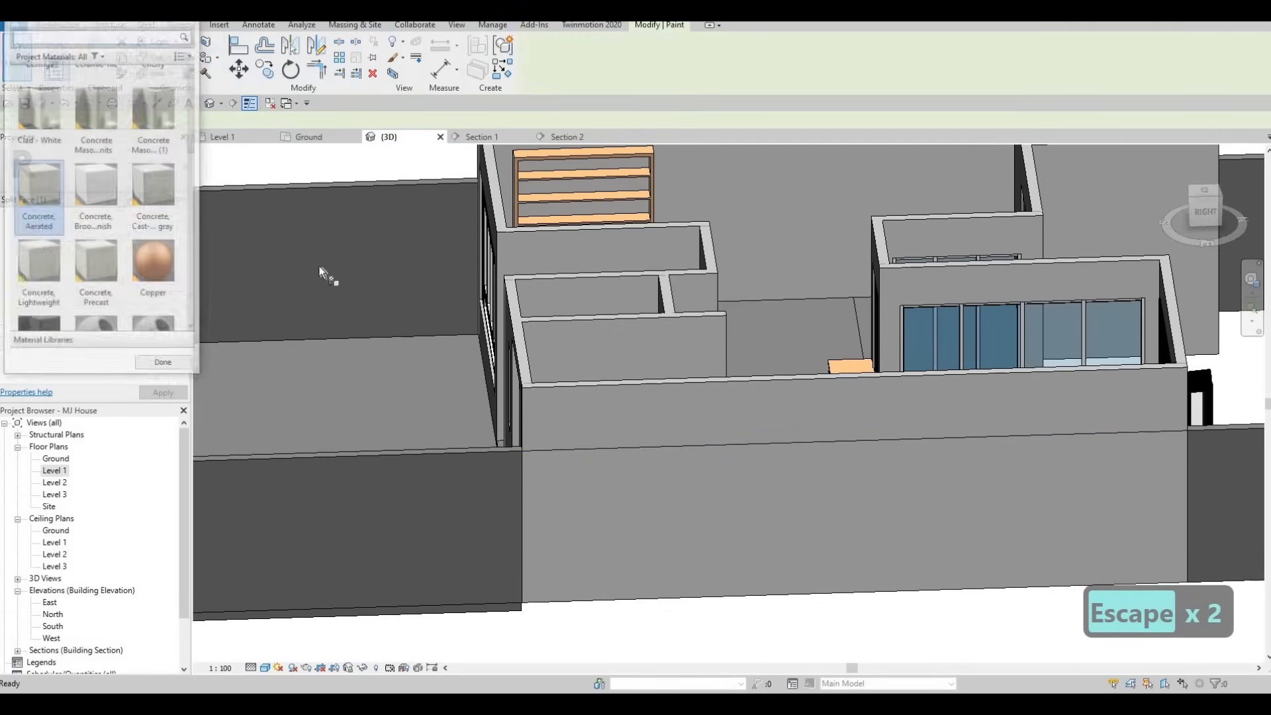
{"action": "left_click", "coordinate": [802, 520]}
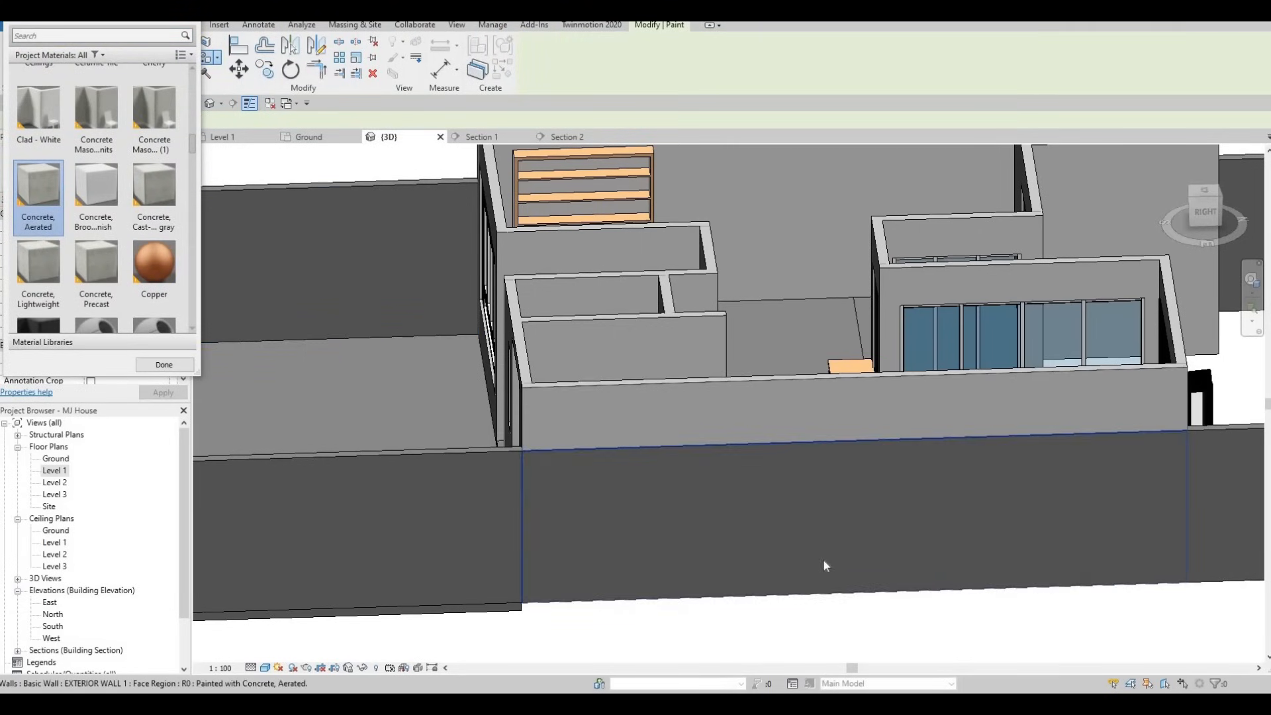
{"action": "key", "text": "Escape"}
{"action": "scroll", "coordinate": [953, 568], "scroll_direction": "down", "scroll_amount": 3}
{"action": "key", "text": "Escape"}
Step: Examine the painted side walls and their junctions with the boundary walls from the front and the sides of the house
{"action": "mouse_move", "coordinate": [672, 564]}
{"action": "middle_mouse_down", "text": "shift"}
{"action": "mouse_move", "coordinate": [661, 565]}
{"action": "mouse_move", "coordinate": [641, 465]}
{"action": "mouse_move", "coordinate": [792, 360]}
{"action": "mouse_move", "coordinate": [735, 474]}
{"action": "middle_mouse_up", "text": "shift"}
{"action": "middle_click_drag", "start_coordinate": [759, 422], "coordinate": [673, 434], "text": "shift"}
{"action": "middle_click_drag", "start_coordinate": [505, 435], "coordinate": [618, 470]}
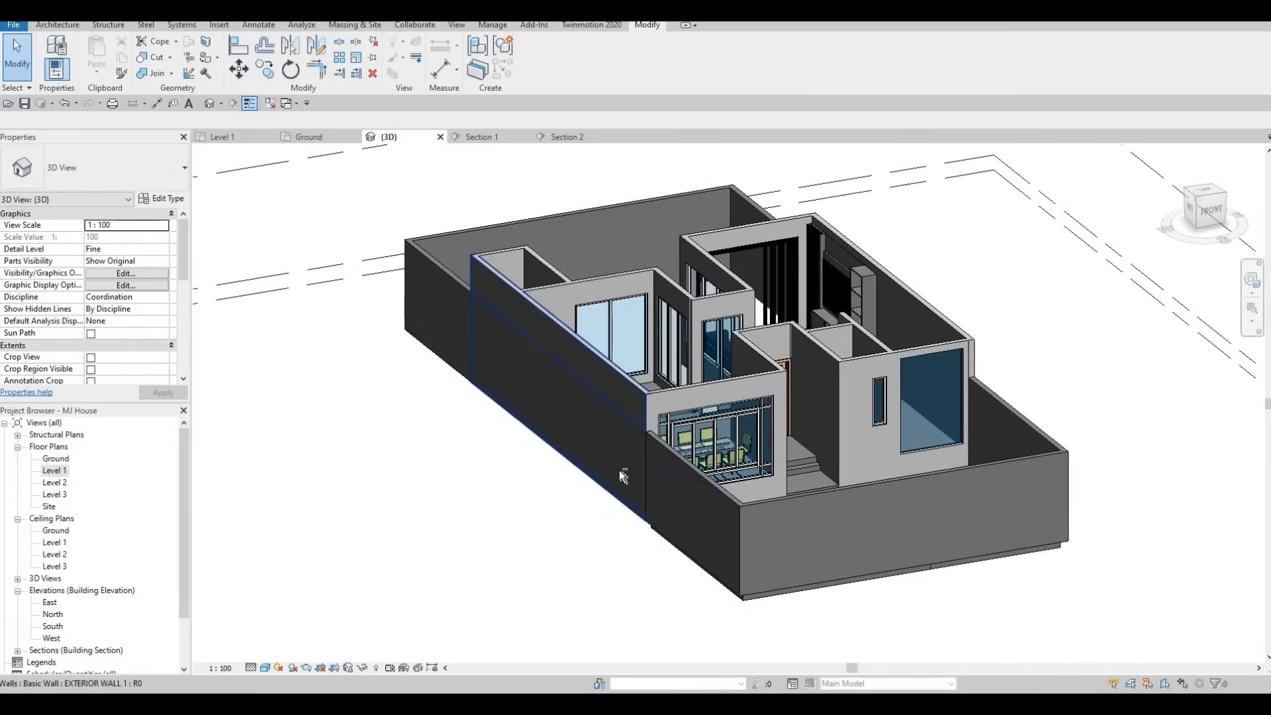
{"action": "scroll", "coordinate": [616, 463], "scroll_direction": "down", "scroll_amount": 1}
{"action": "middle_click_drag", "start_coordinate": [593, 412], "coordinate": [614, 497]}
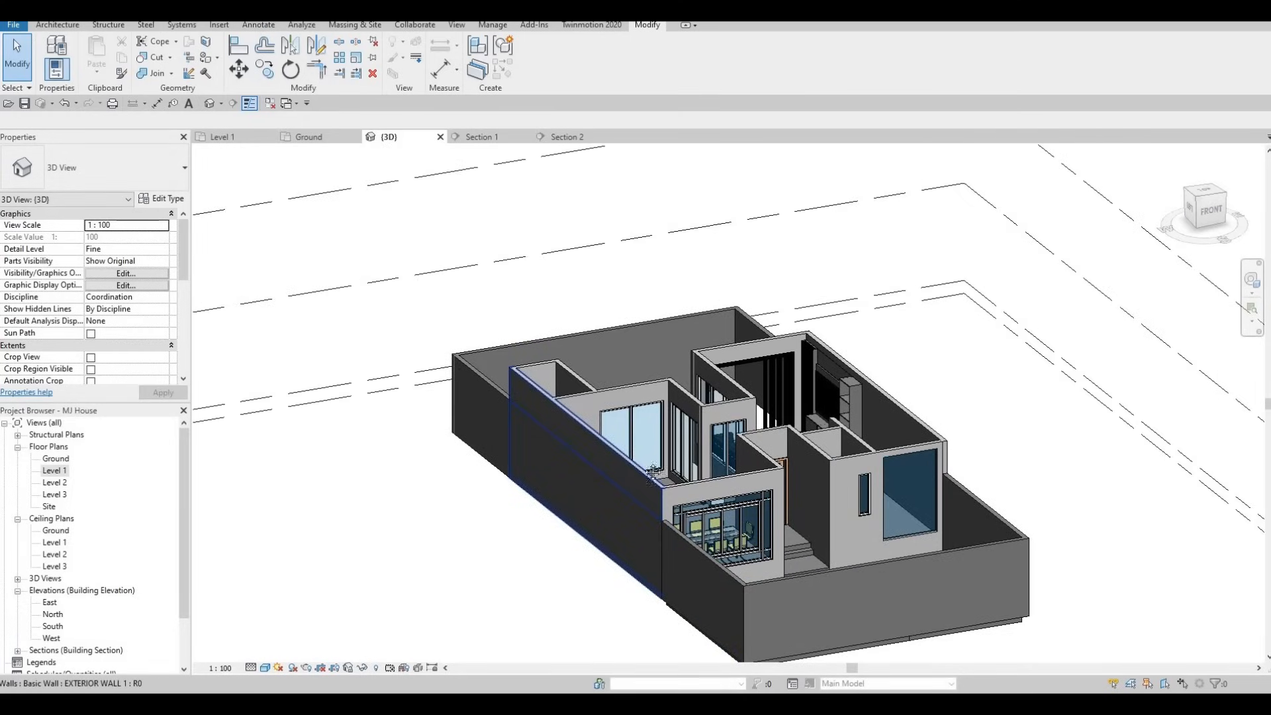
{"action": "scroll", "coordinate": [651, 507], "scroll_direction": "down", "scroll_amount": 2}
{"action": "key", "text": "Escape"}
{"action": "key", "text": "Escape"}
{"action": "middle_click_drag", "start_coordinate": [508, 519], "coordinate": [615, 376], "text": "shift"}
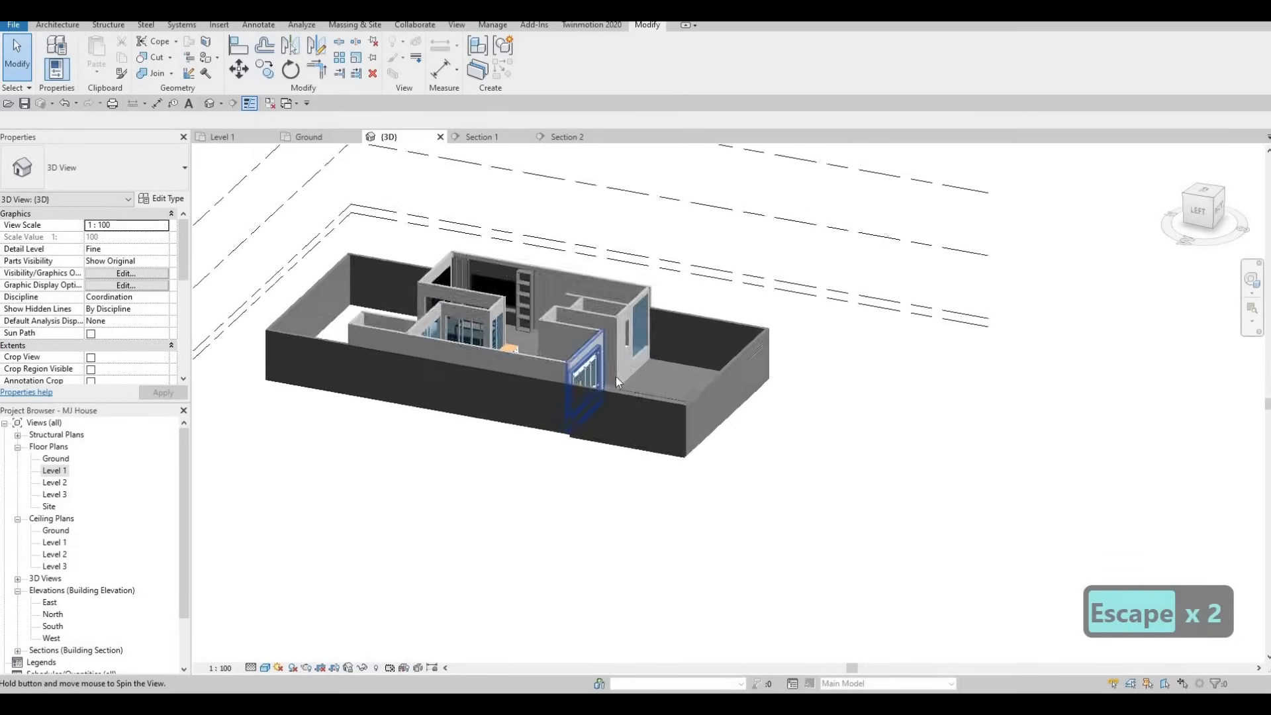
{"action": "scroll", "coordinate": [615, 376], "scroll_direction": "up", "scroll_amount": 5}
{"action": "middle_click_drag", "start_coordinate": [610, 527], "coordinate": [549, 556], "text": "shift"}
{"action": "scroll", "coordinate": [622, 510], "scroll_direction": "down", "scroll_amount": 2}
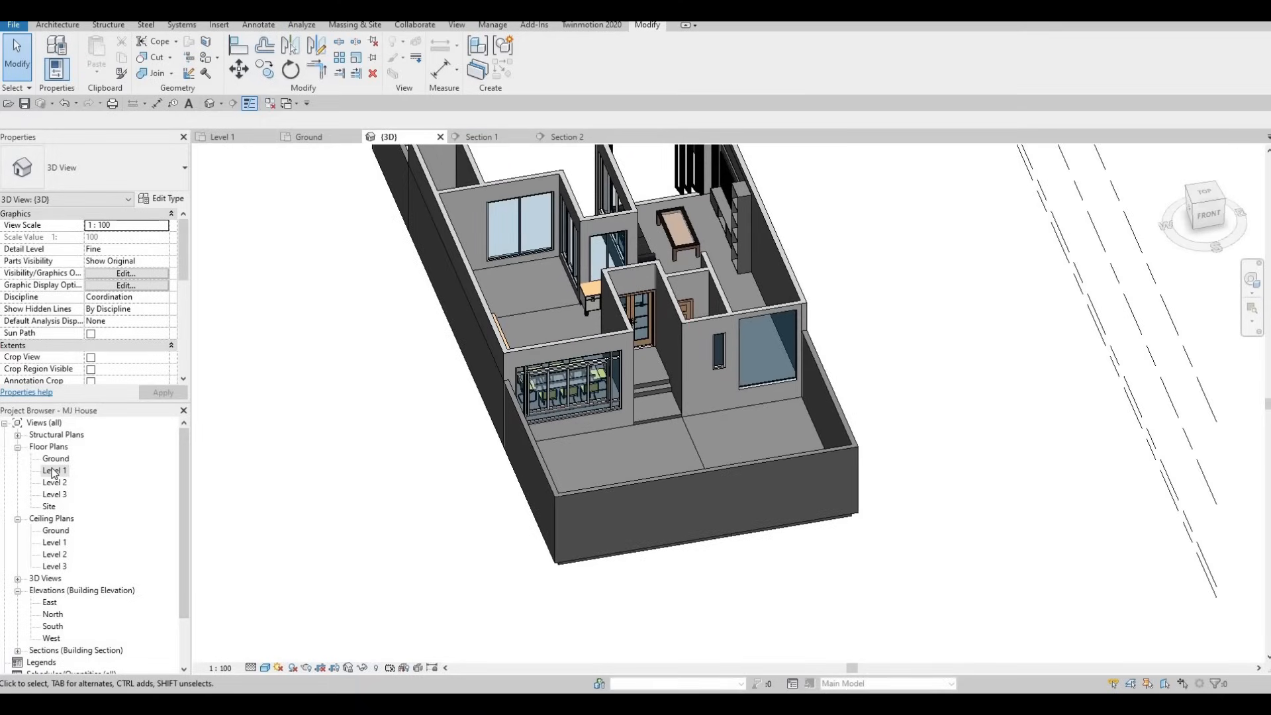
Step: Examine the open rear yard, its boundary walls and the small walled enclosure beside it from several angles
{"action": "middle_click_drag", "start_coordinate": [741, 444], "coordinate": [456, 331], "text": "shift"}
{"action": "scroll", "coordinate": [456, 331], "scroll_direction": "up", "scroll_amount": 3}
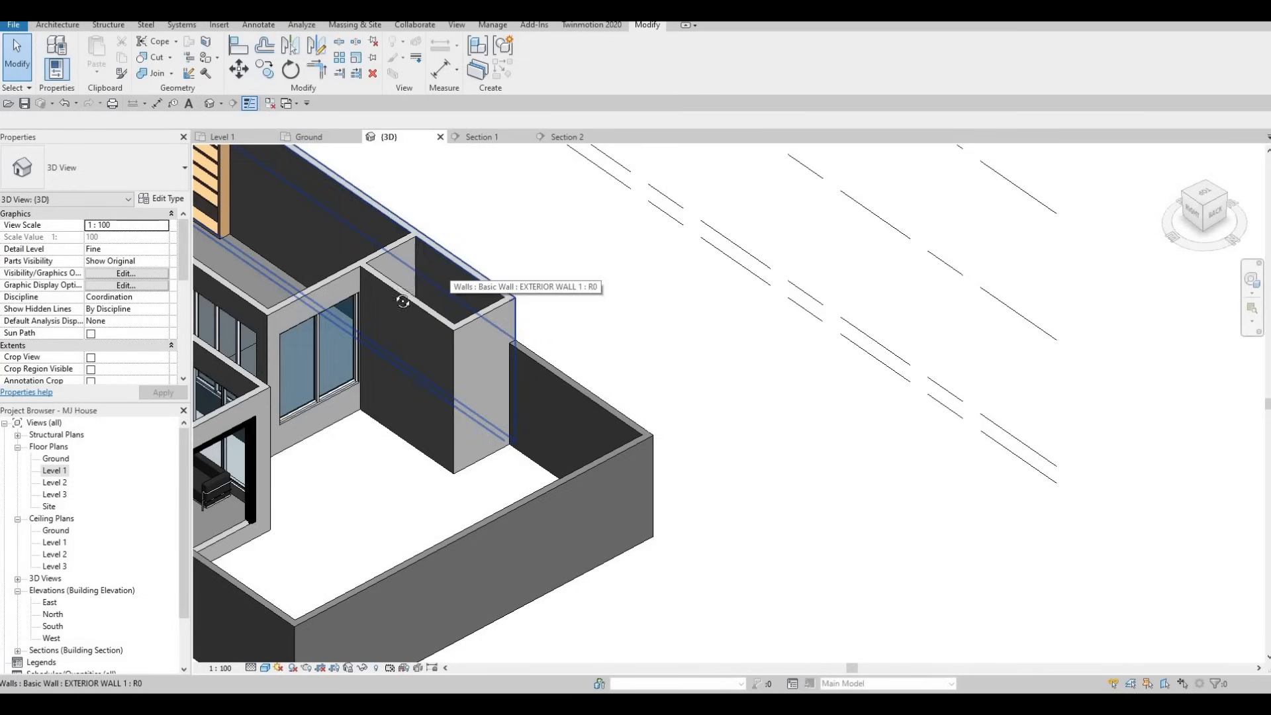
{"action": "middle_click_drag", "start_coordinate": [402, 301], "coordinate": [433, 319], "text": "shift"}
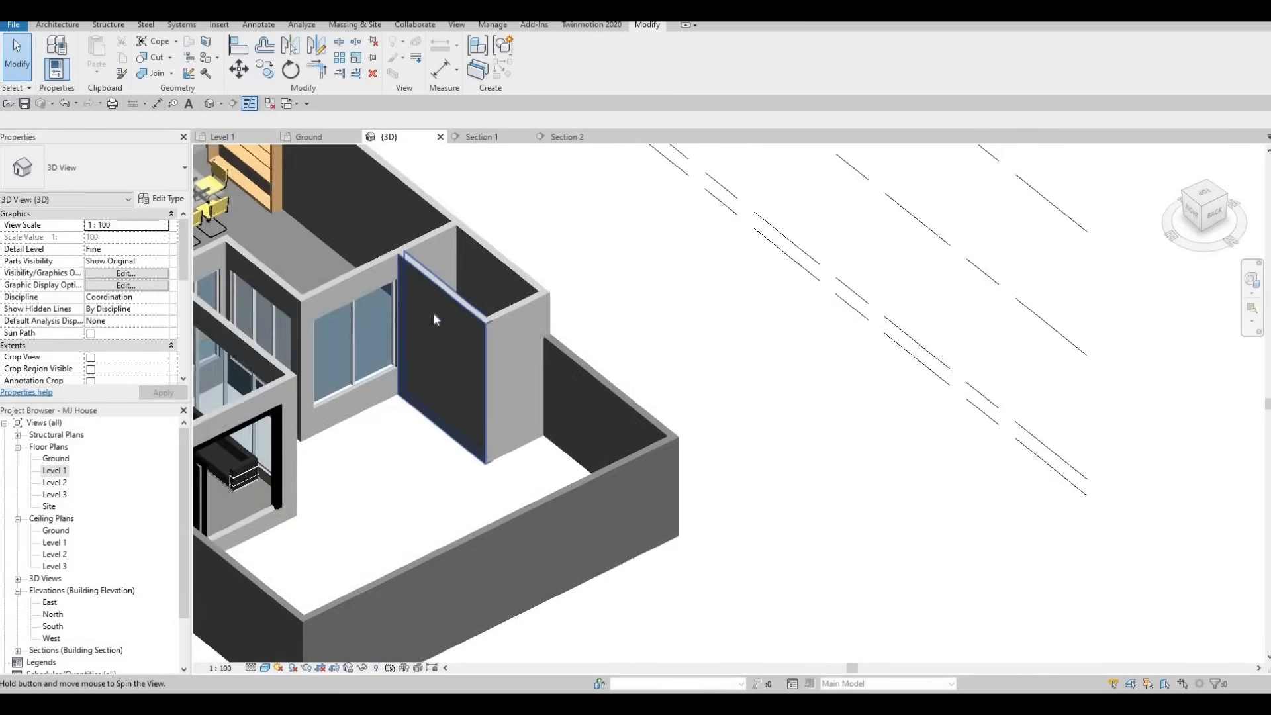
{"action": "middle_click_drag", "start_coordinate": [409, 248], "coordinate": [411, 259]}
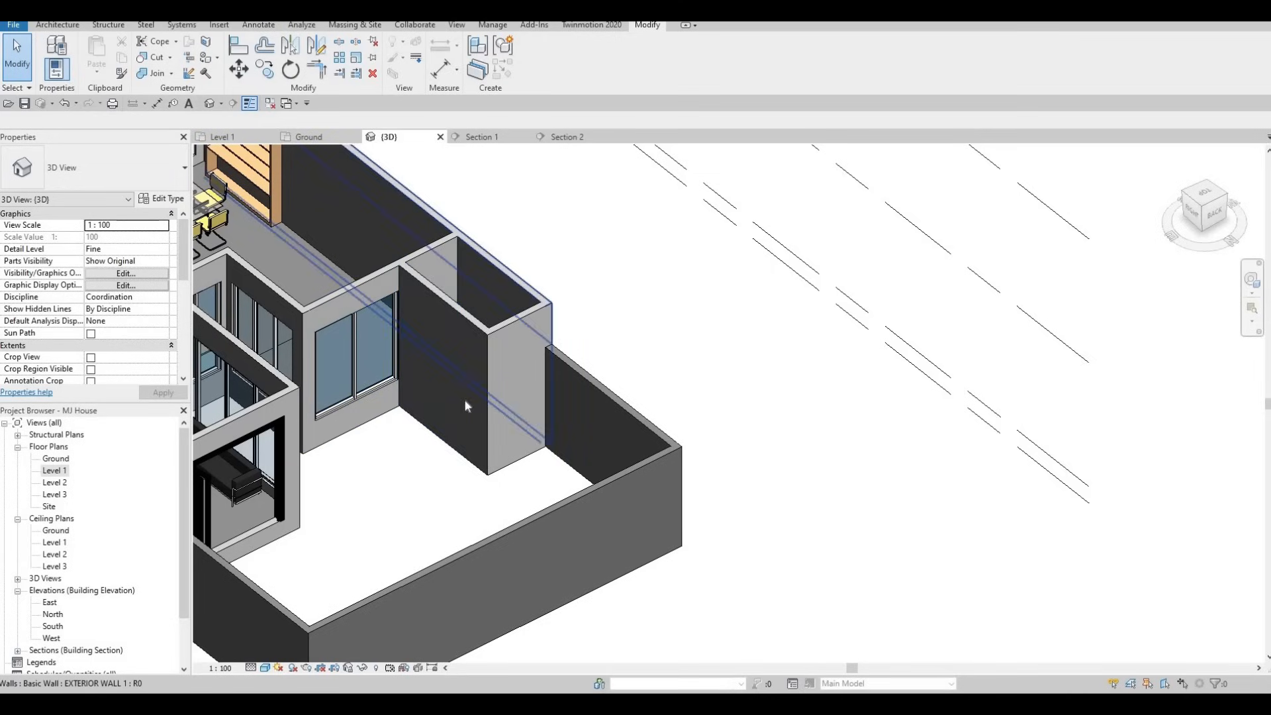
{"action": "middle_click_drag", "start_coordinate": [281, 414], "coordinate": [788, 288], "text": "shift"}
{"action": "scroll", "coordinate": [788, 288], "scroll_direction": "up", "scroll_amount": 3}
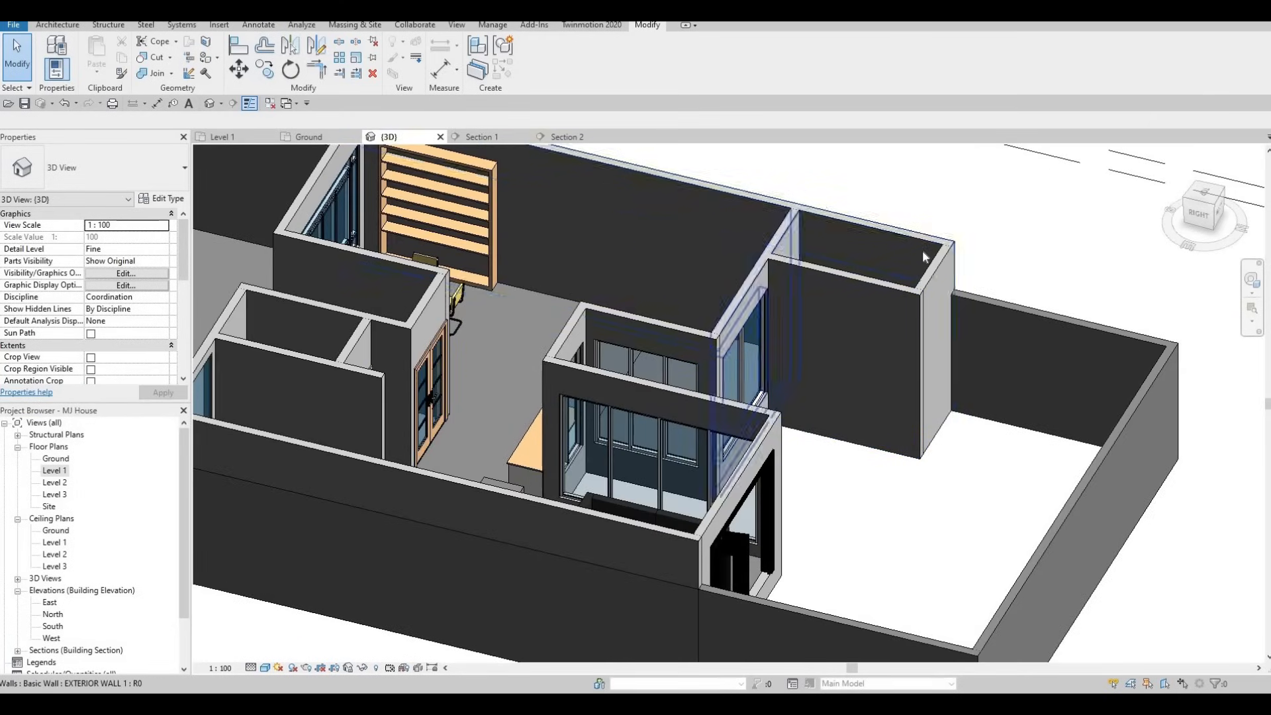
{"action": "middle_click_drag", "start_coordinate": [861, 304], "coordinate": [746, 501], "text": "shift"}
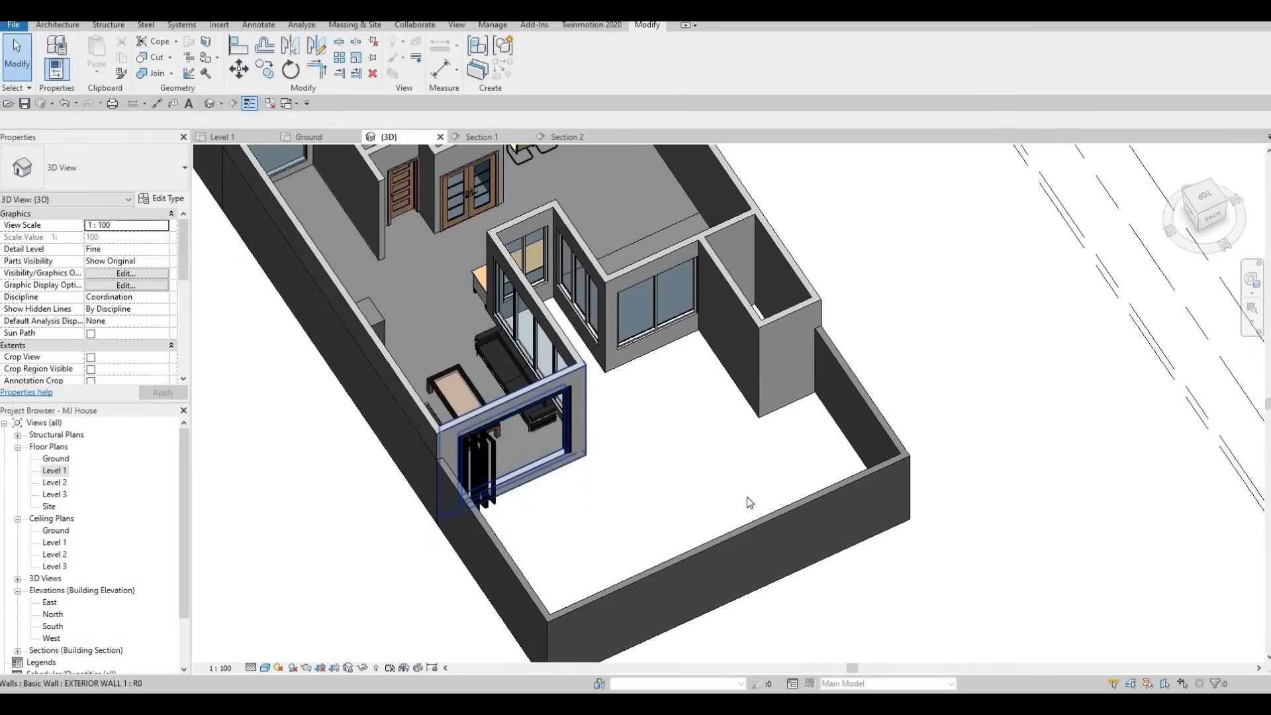
{"action": "middle_click_drag", "start_coordinate": [852, 448], "coordinate": [796, 421], "text": "shift"}
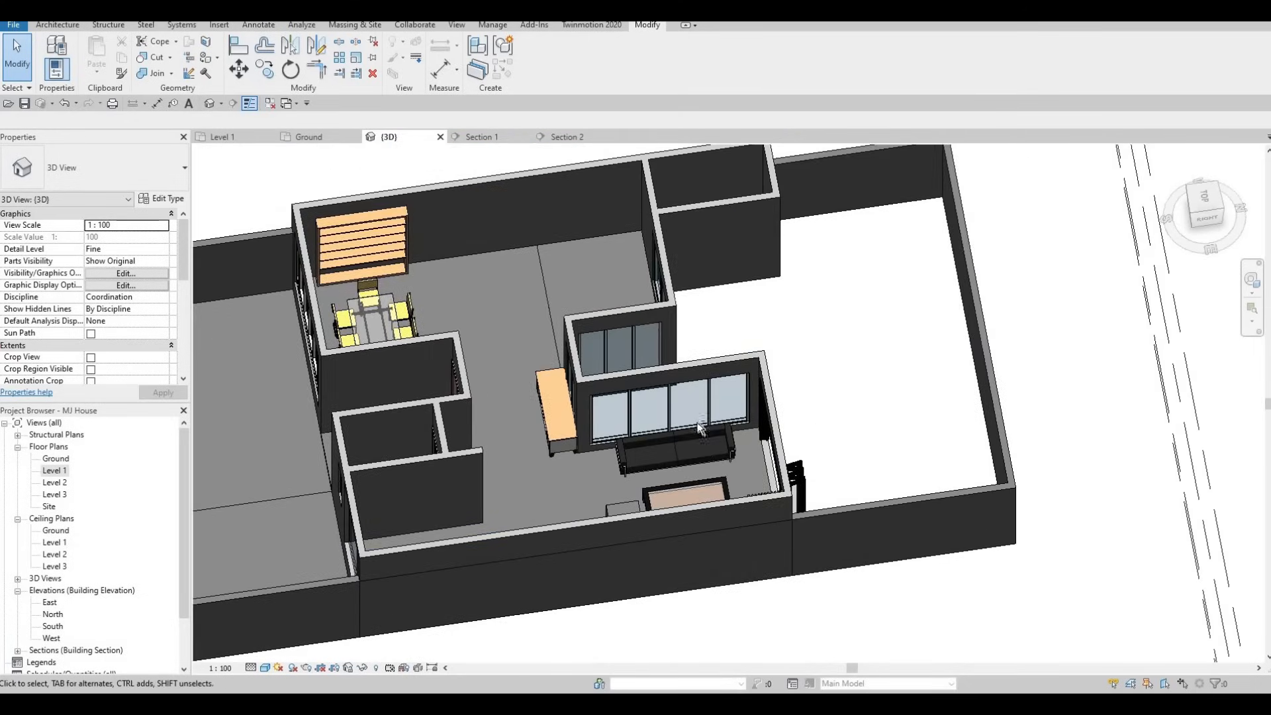
{"action": "middle_click_drag", "start_coordinate": [736, 358], "coordinate": [688, 427], "text": "shift"}
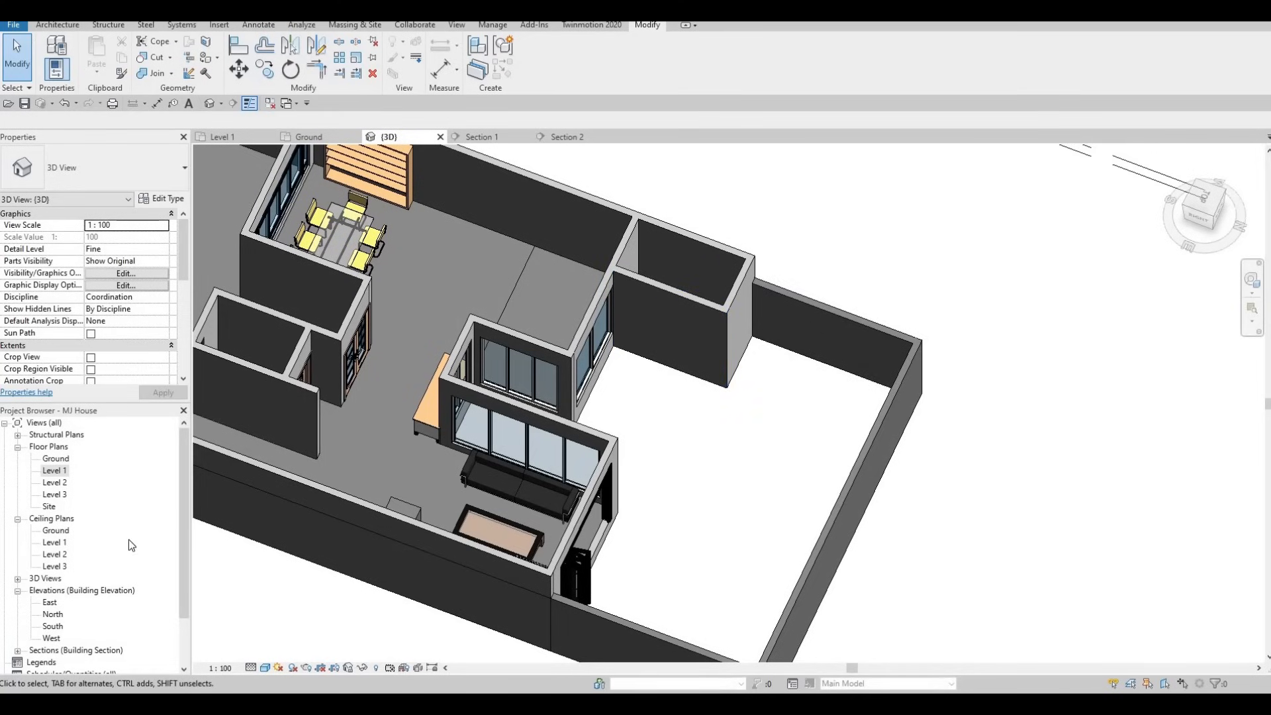
Step: In the Level 1 floor plan, start a new wall and duplicate the EXTERIOR WALL 1 type as POOL WALL
{"action": "double_click", "coordinate": [58, 472]}
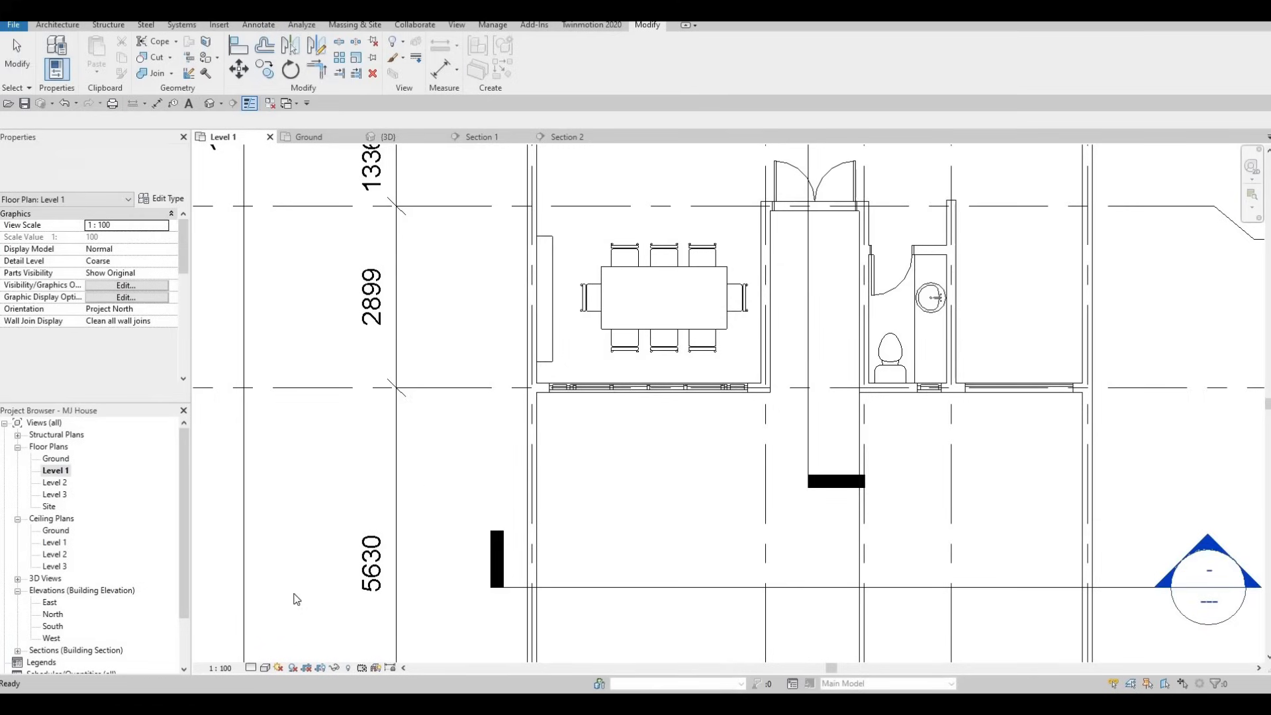
{"action": "scroll", "coordinate": [379, 566], "scroll_direction": "up", "scroll_amount": 4}
{"action": "scroll", "coordinate": [401, 513], "scroll_direction": "down", "scroll_amount": 1}
{"action": "middle_click_drag", "start_coordinate": [428, 374], "coordinate": [396, 510]}
{"action": "scroll", "coordinate": [396, 510], "scroll_direction": "down", "scroll_amount": 1}
{"action": "middle_click_drag", "start_coordinate": [380, 397], "coordinate": [374, 449]}
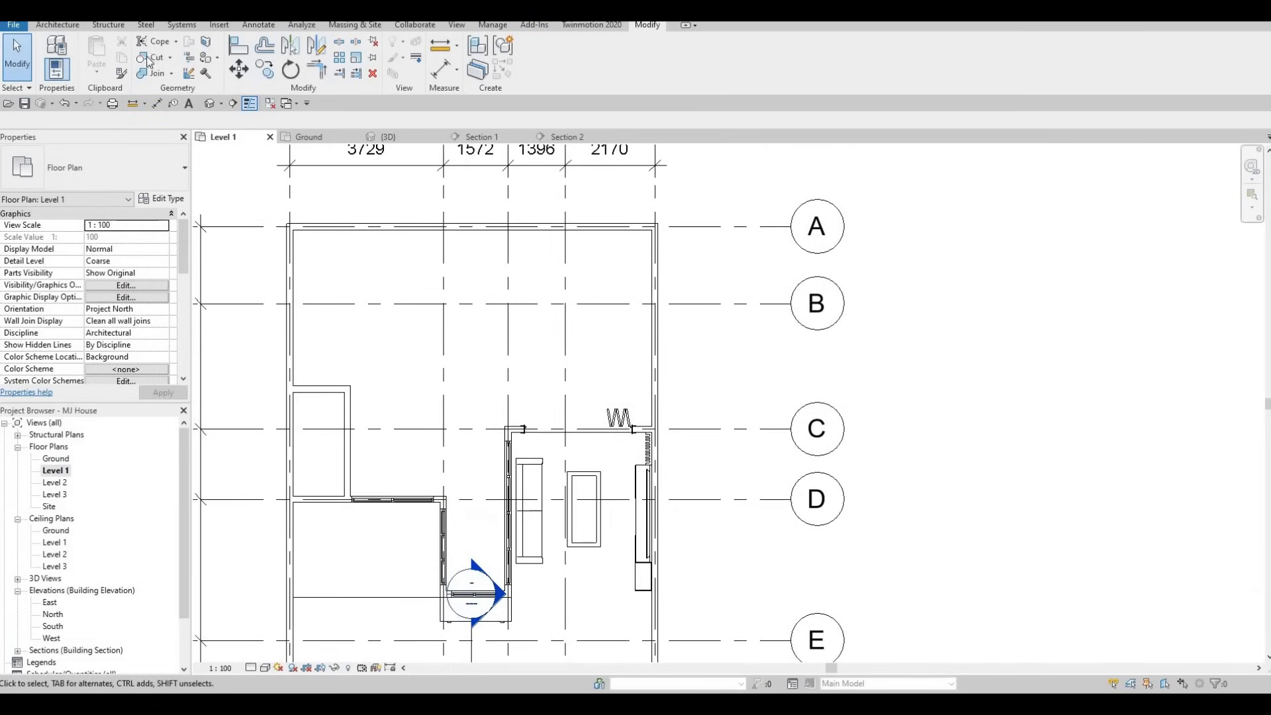
{"action": "left_click", "coordinate": [52, 25]}
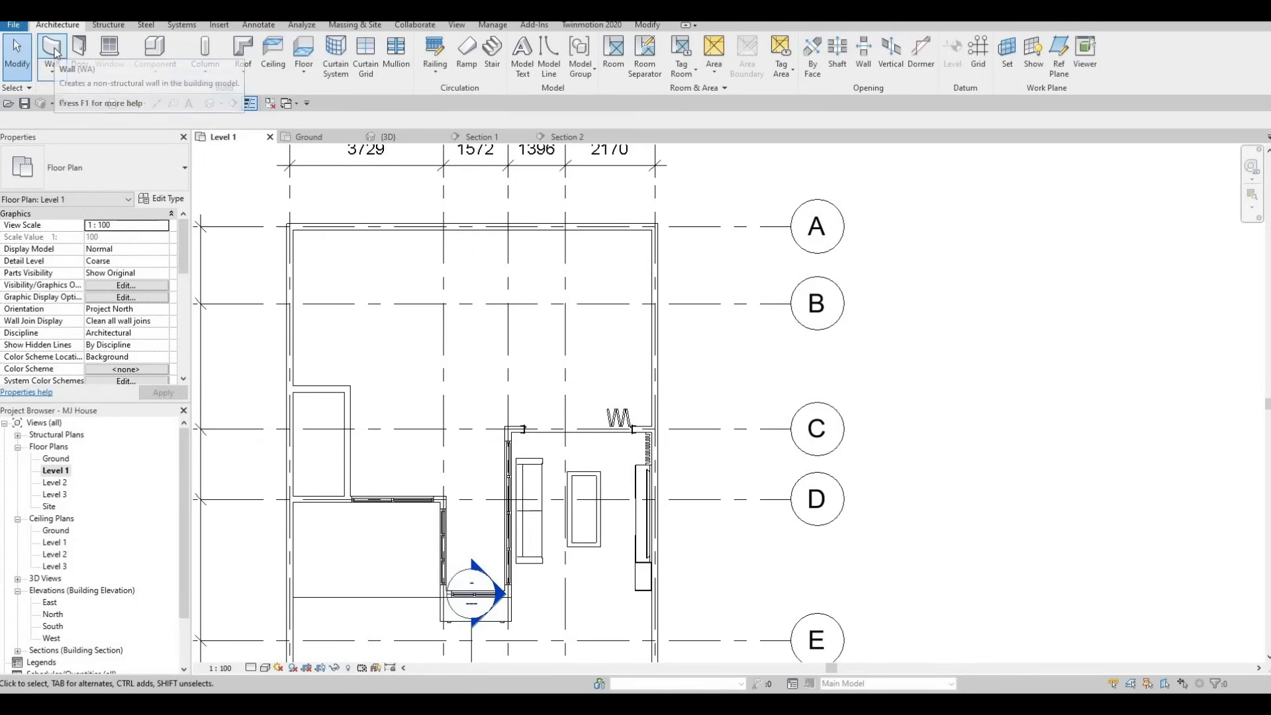
{"action": "left_click", "coordinate": [56, 53]}
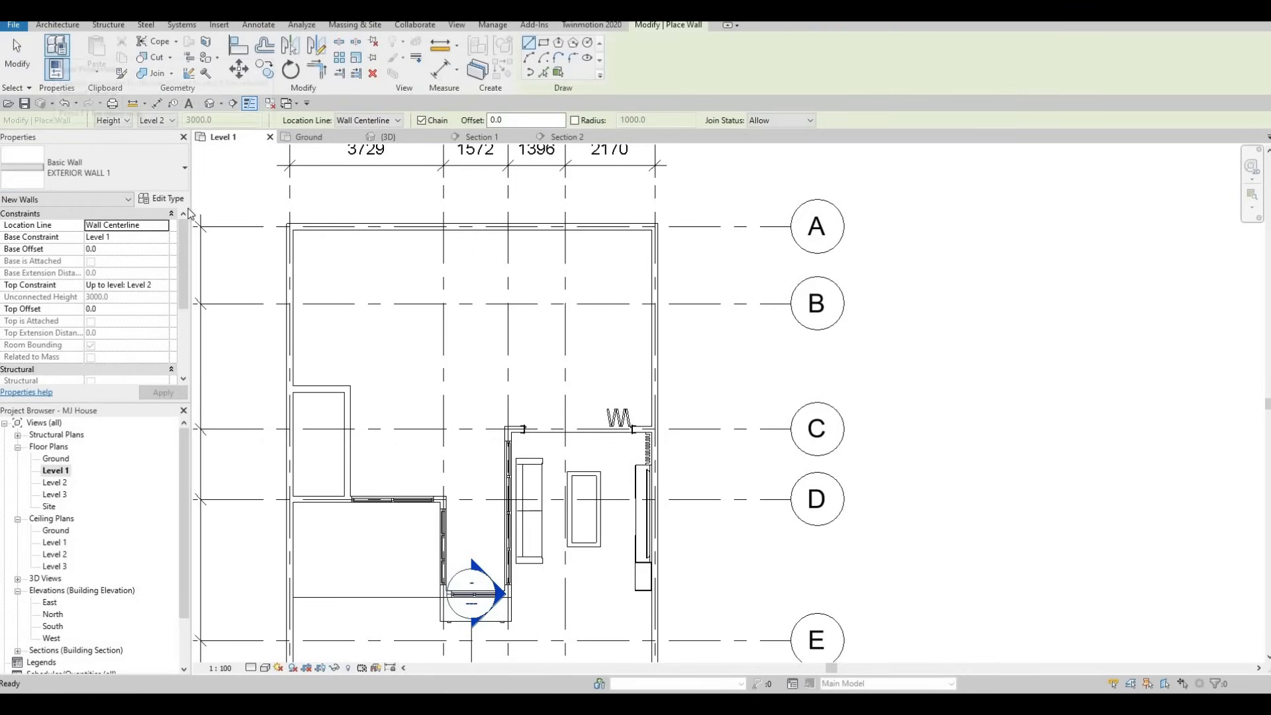
{"action": "left_click", "coordinate": [162, 198]}
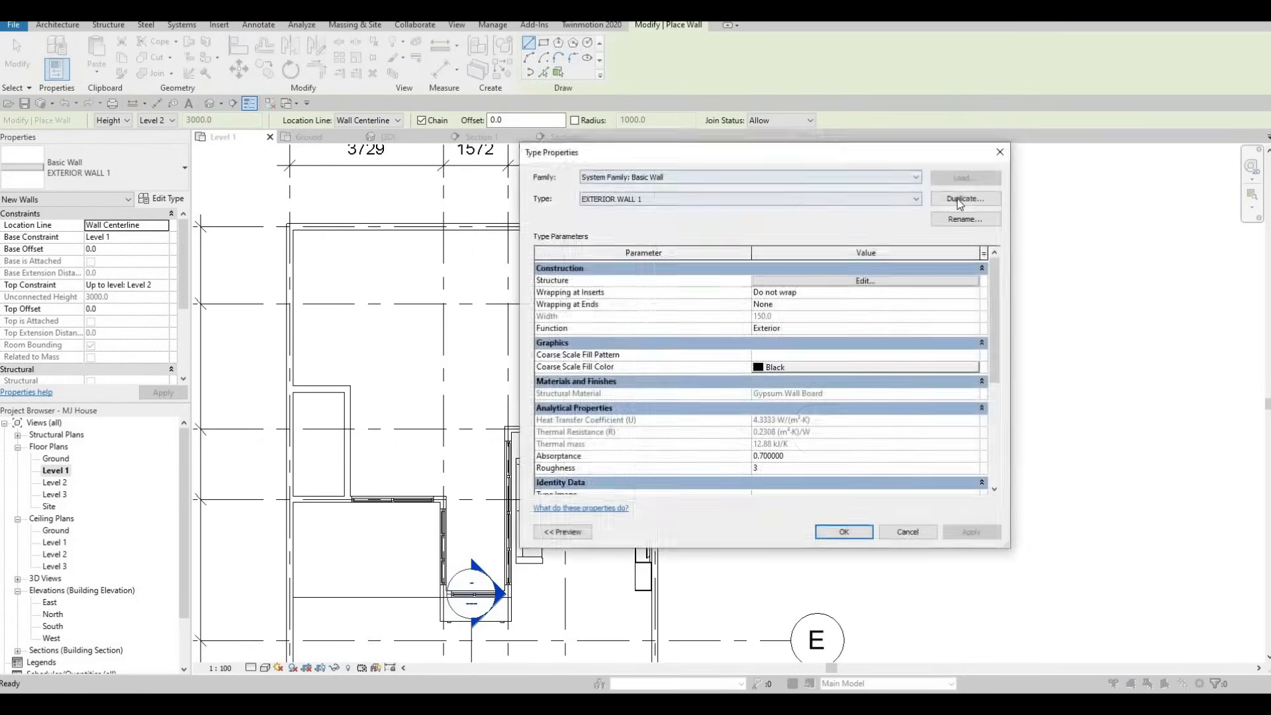
{"action": "left_click", "coordinate": [965, 198]}
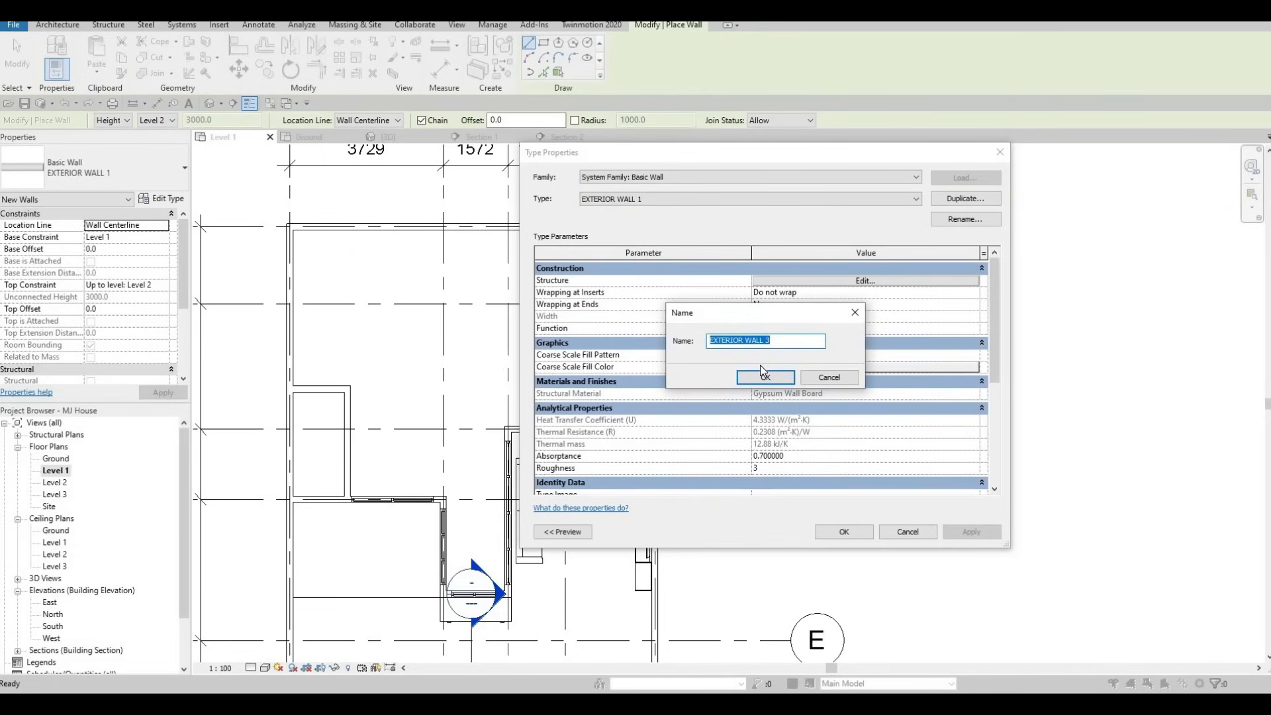
{"action": "type", "text": "POOL WALL"}
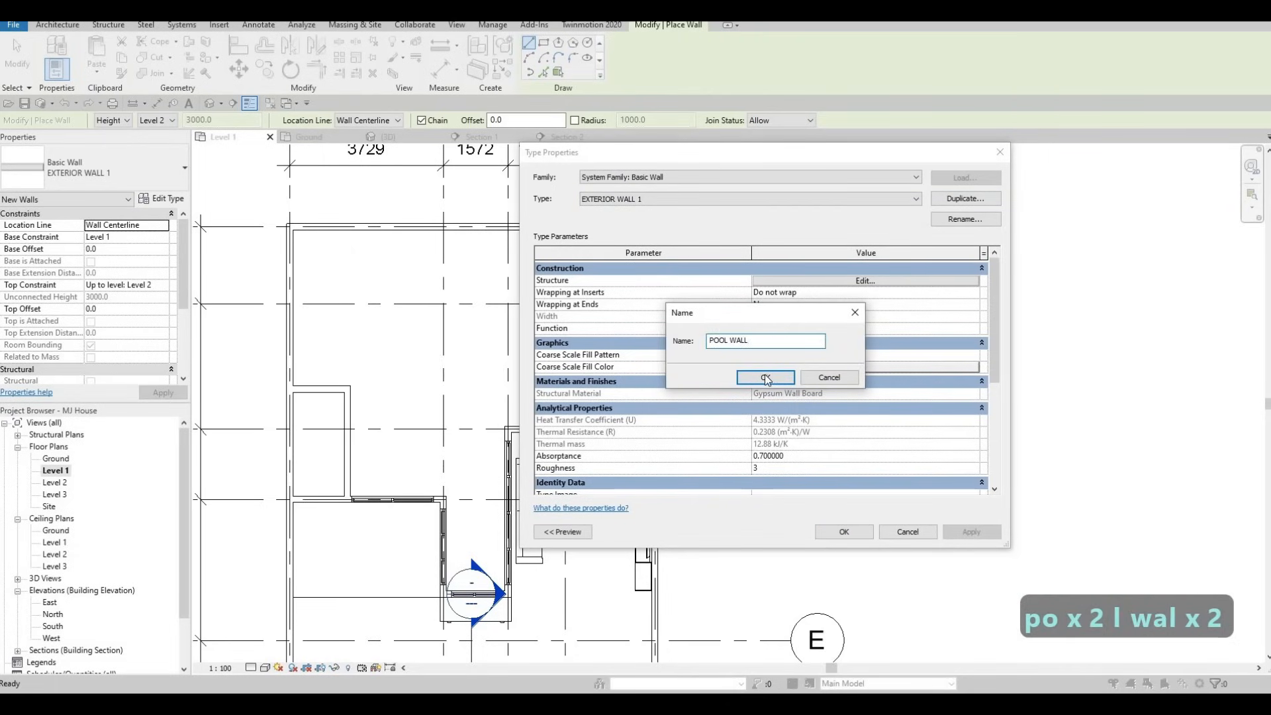
{"action": "key", "text": "Return"}
Step: In the POOL WALL type's assembly, set the thickness of the structure layer to 50
{"action": "left_click", "coordinate": [759, 284]}
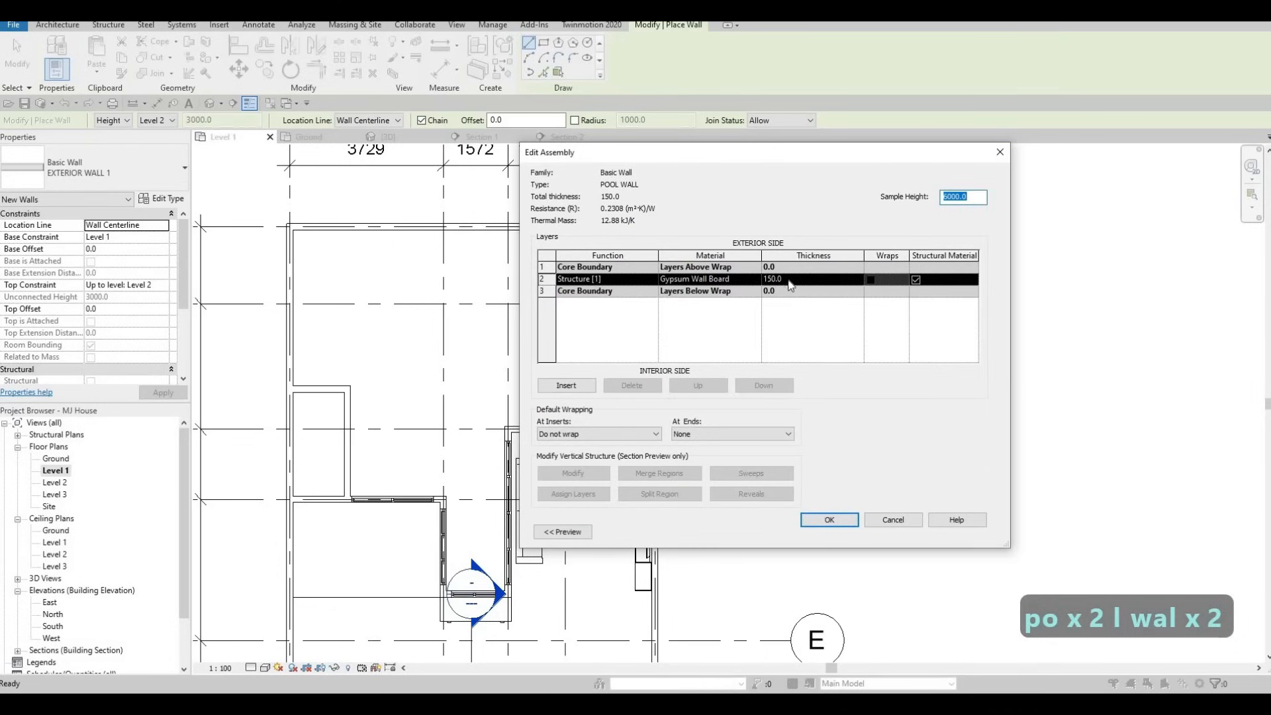
{"action": "left_click", "coordinate": [792, 279]}
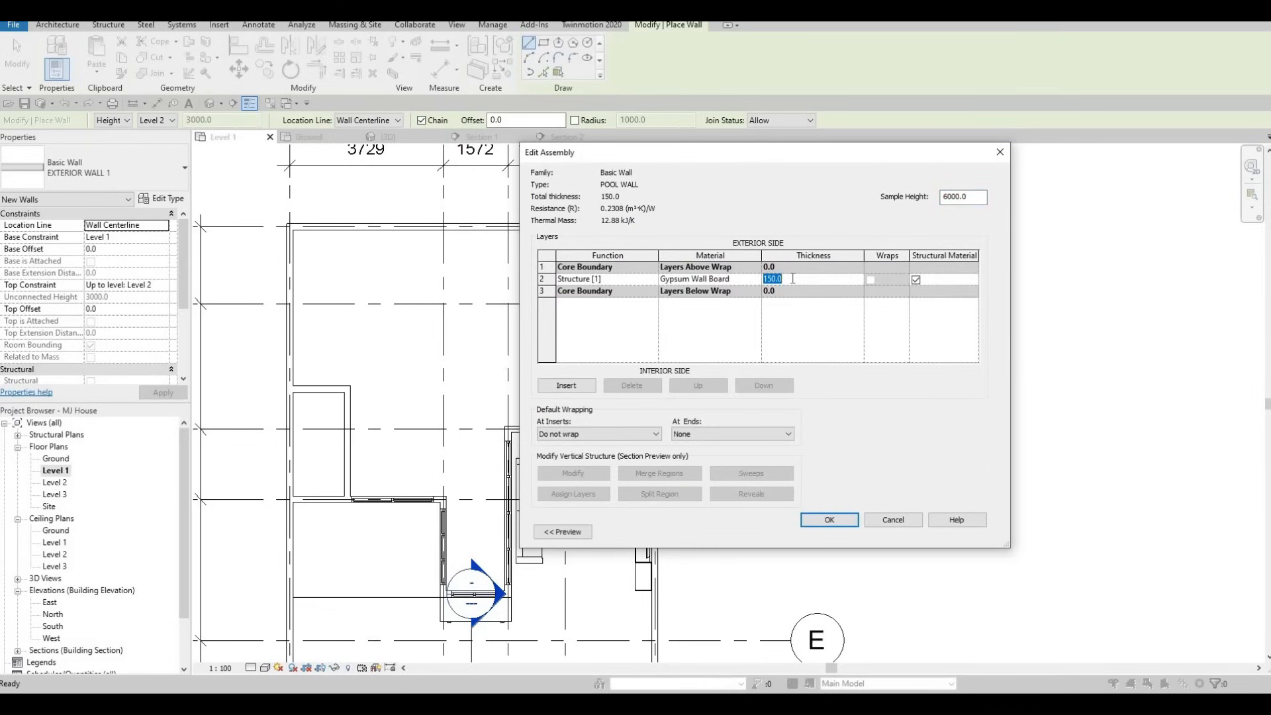
{"action": "type", "text": "50"}
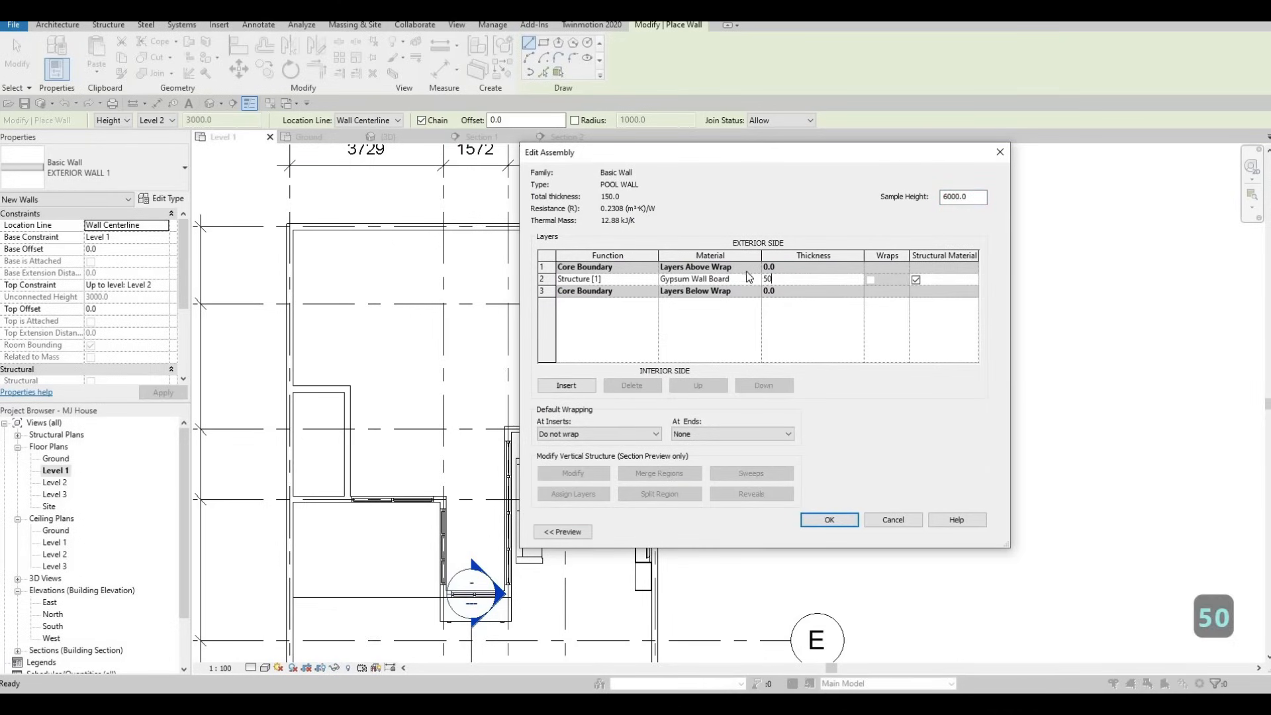
Step: Assign the Ceramic Tile material to the POOL WALL structure layer and save the wall type
{"action": "left_click", "coordinate": [755, 280]}
{"action": "left_click", "coordinate": [756, 279]}
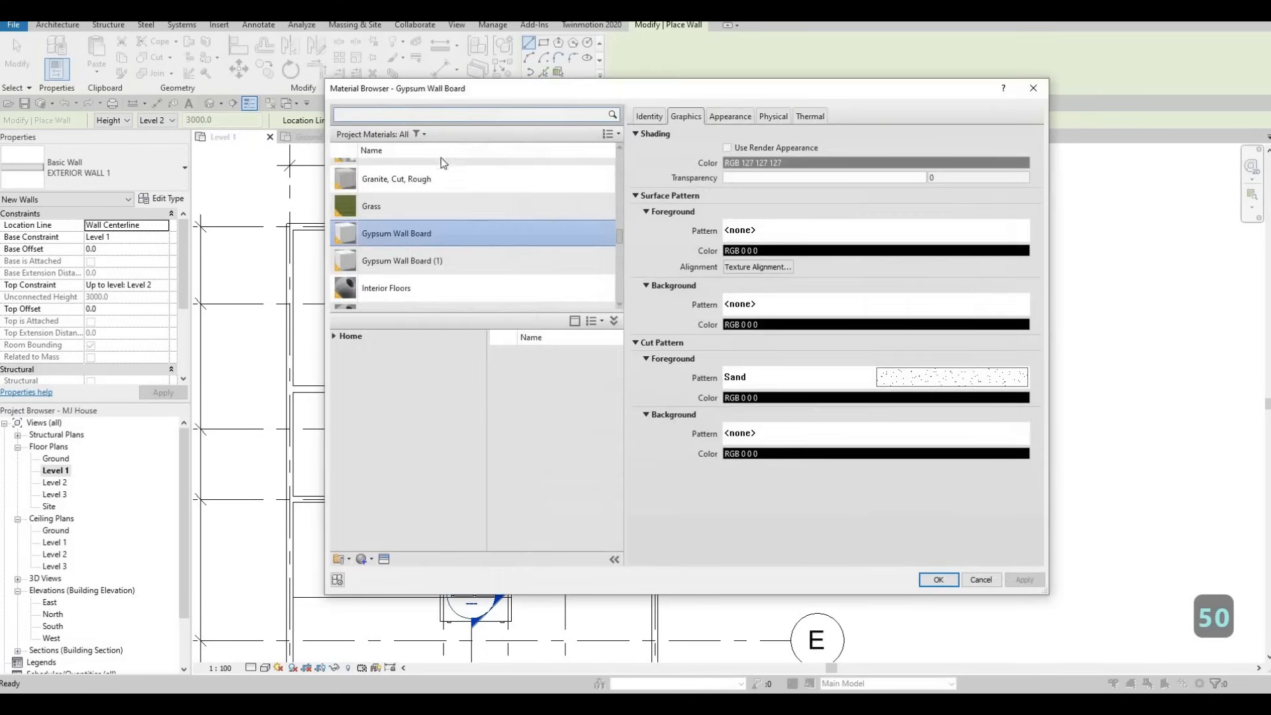
{"action": "scroll", "coordinate": [383, 181], "scroll_direction": "up", "scroll_amount": 1}
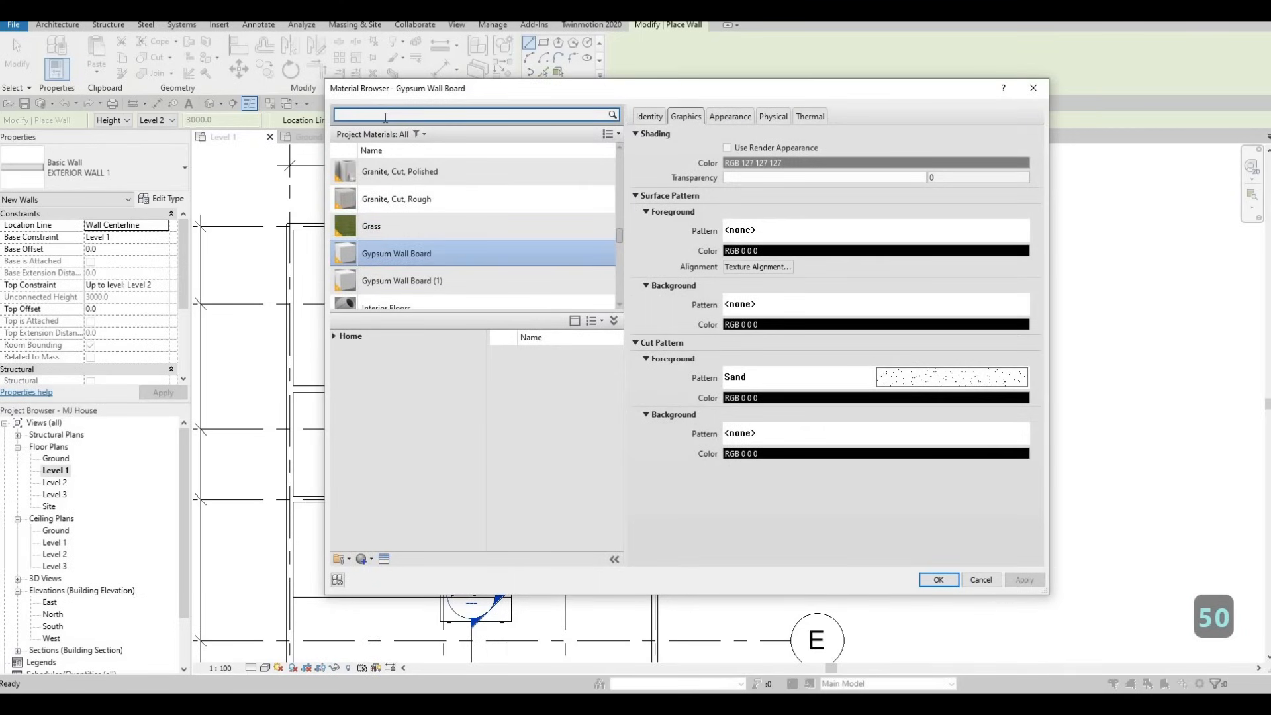
{"action": "left_click", "coordinate": [385, 118]}
{"action": "type", "text": "TILE"}
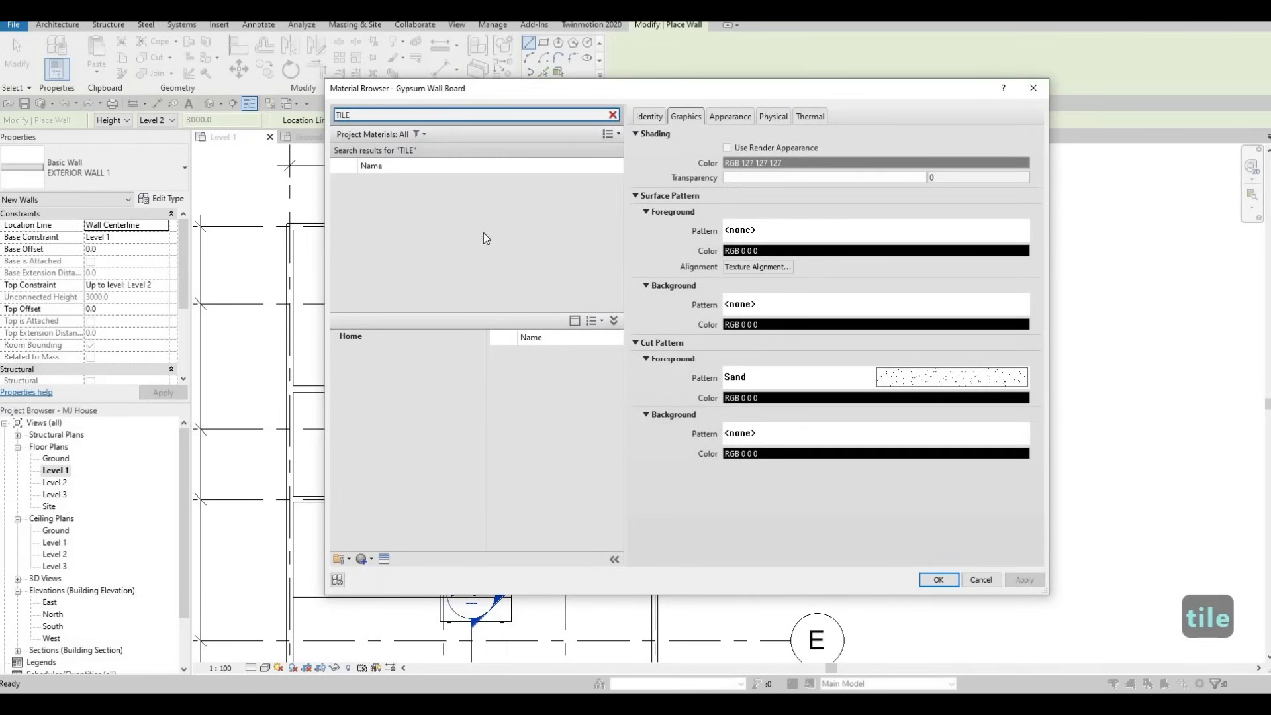
{"action": "scroll", "coordinate": [447, 231], "scroll_direction": "down", "scroll_amount": 2}
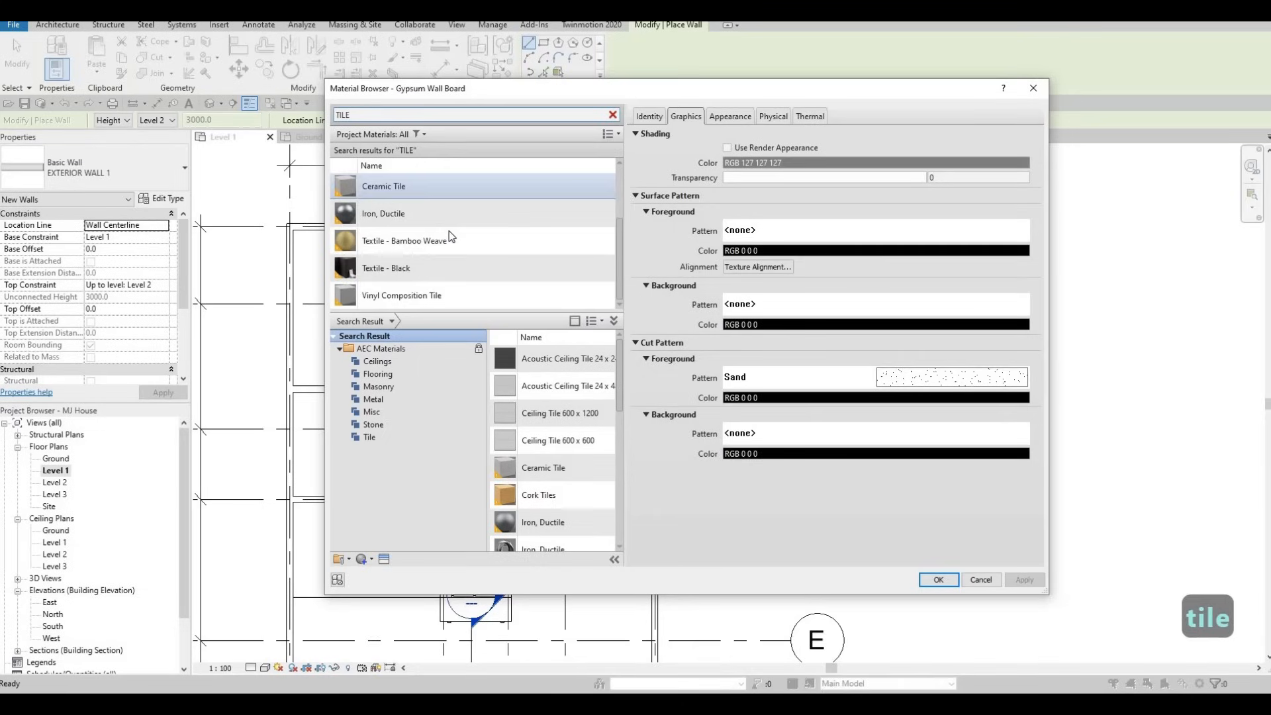
{"action": "scroll", "coordinate": [442, 248], "scroll_direction": "up", "scroll_amount": 1}
{"action": "scroll", "coordinate": [434, 263], "scroll_direction": "up", "scroll_amount": 1}
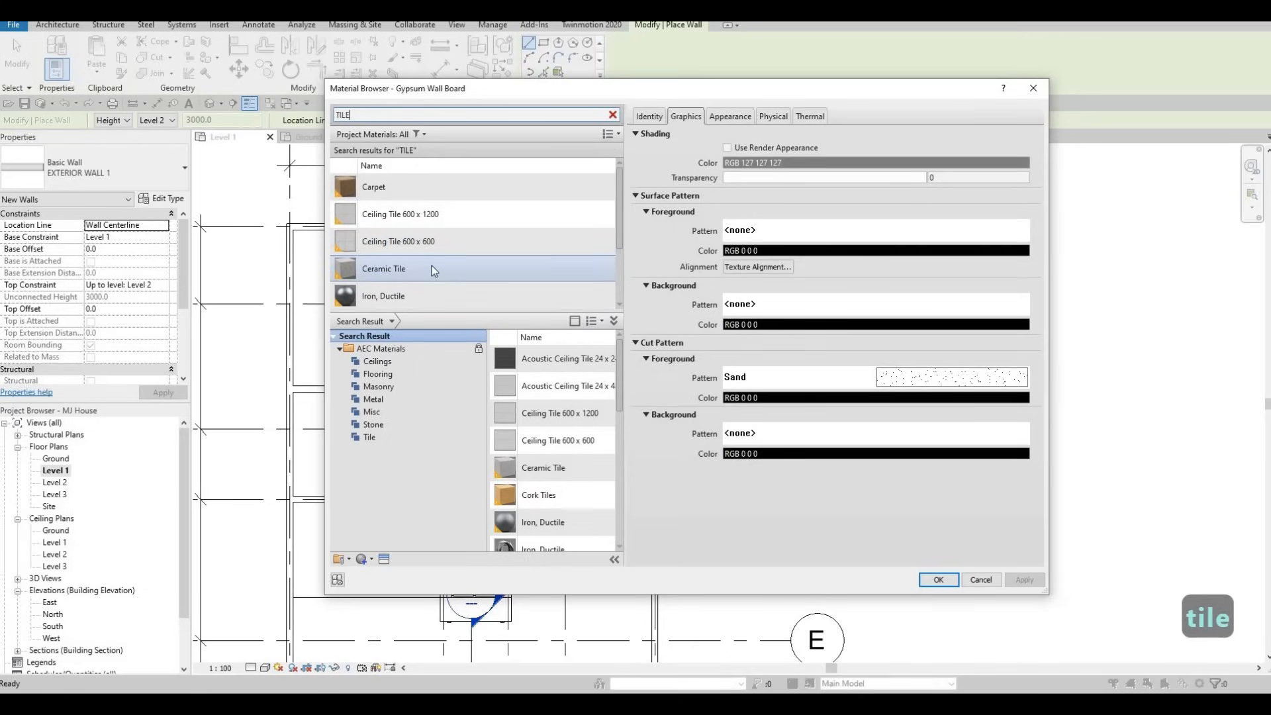
{"action": "scroll", "coordinate": [434, 267], "scroll_direction": "down", "scroll_amount": 2}
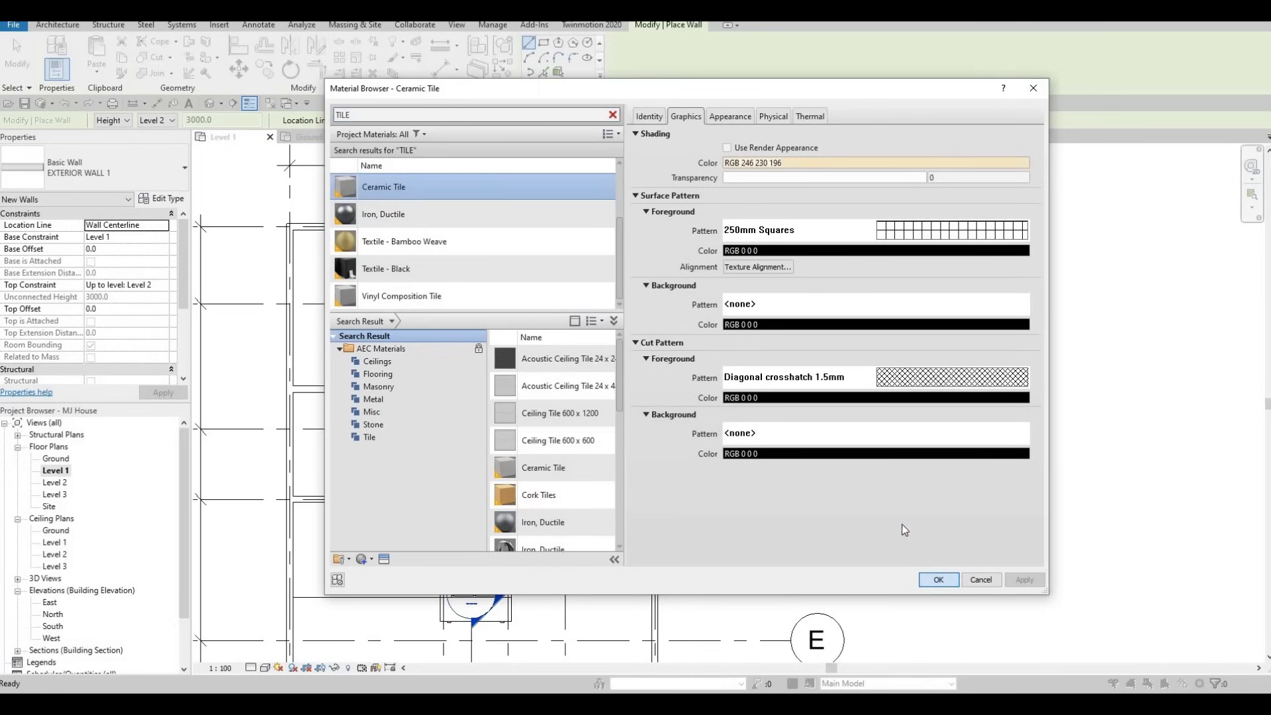
{"action": "key", "text": "Return"}
{"action": "left_click", "coordinate": [827, 523]}
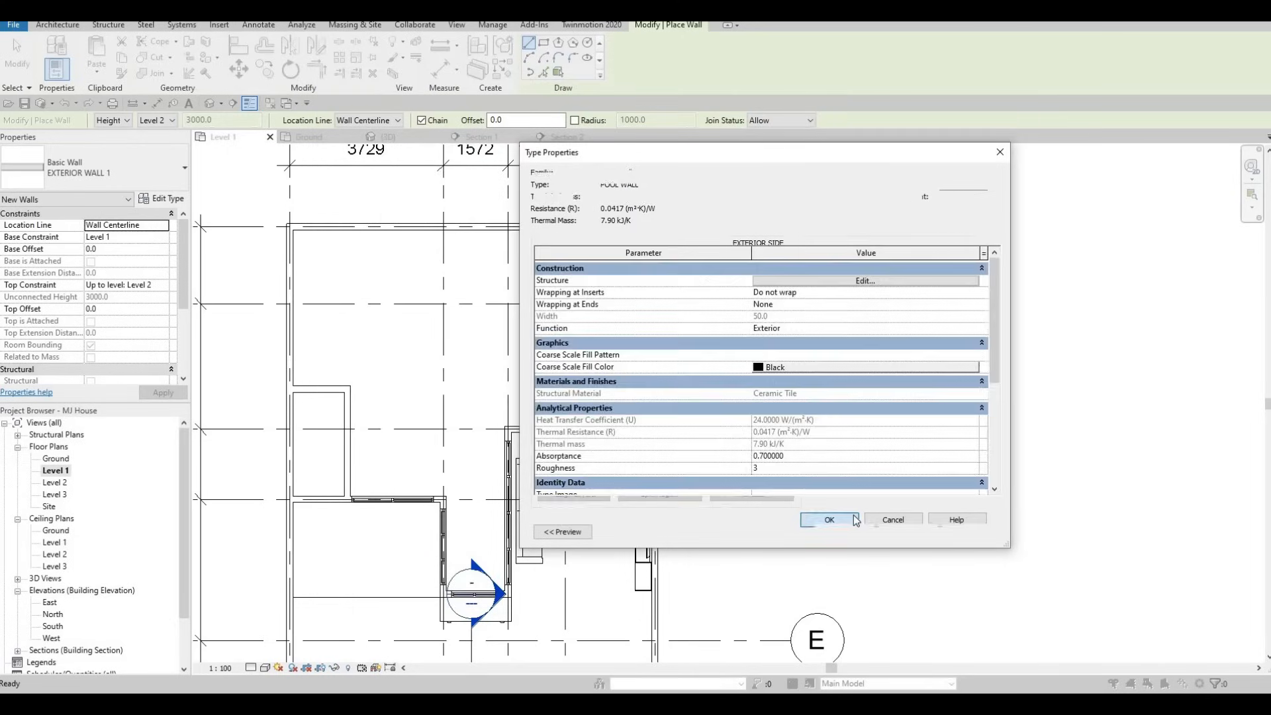
{"action": "left_click", "coordinate": [844, 532]}
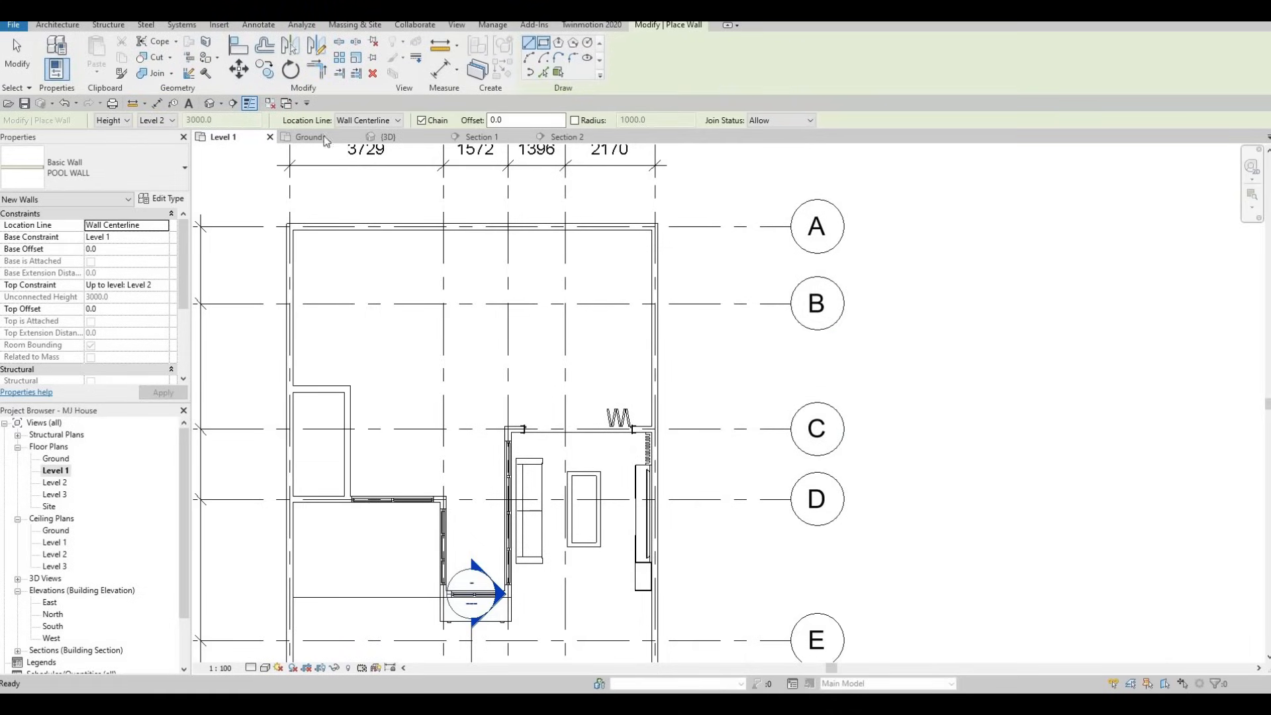
{"action": "left_click", "coordinate": [544, 44]}
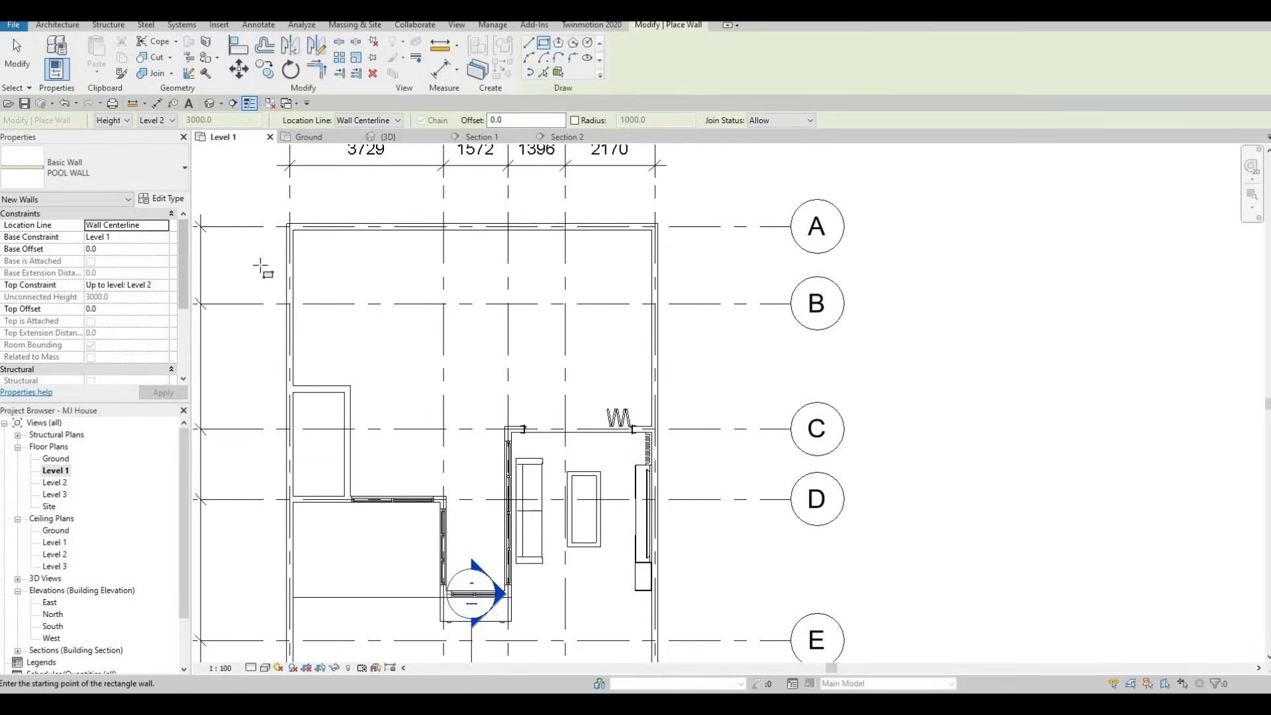
{"action": "key", "text": "Escape"}
{"action": "key", "text": "Escape"}
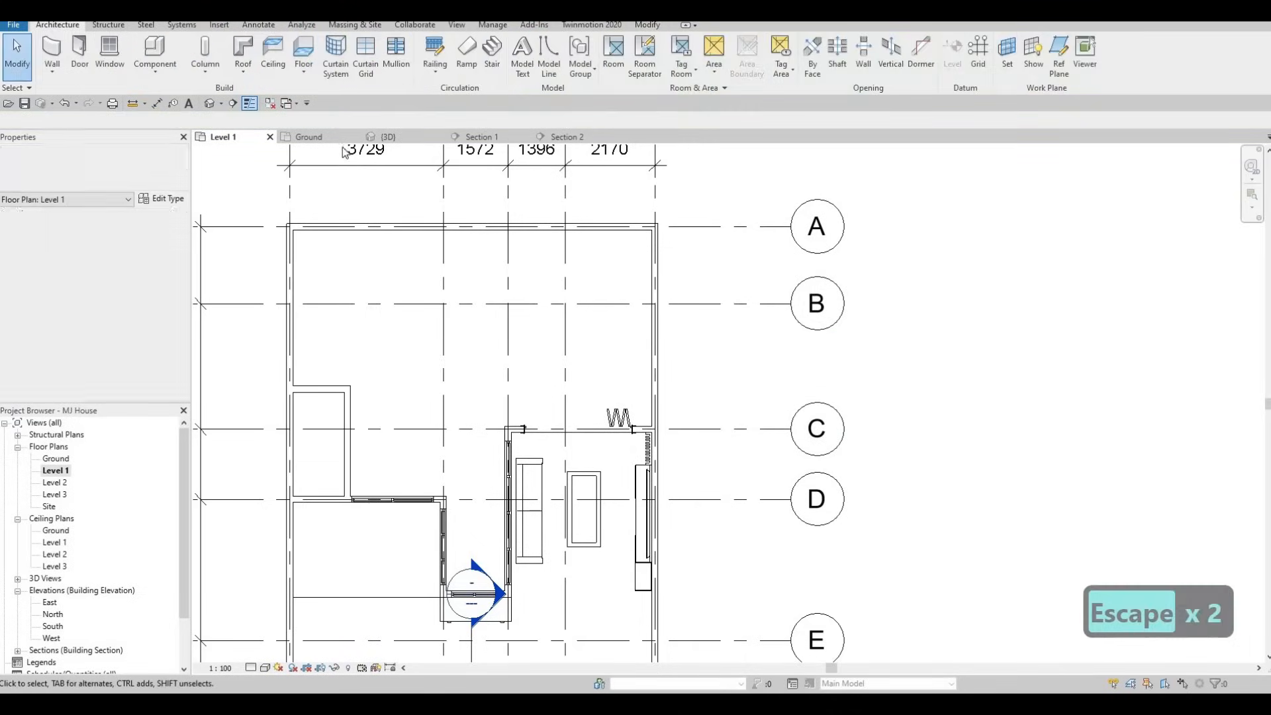
Step: In the Ground floor plan, start a POOL WALL with base offset -2000 from Ground and top constraint Up to level: Ground
{"action": "left_click", "coordinate": [308, 136]}
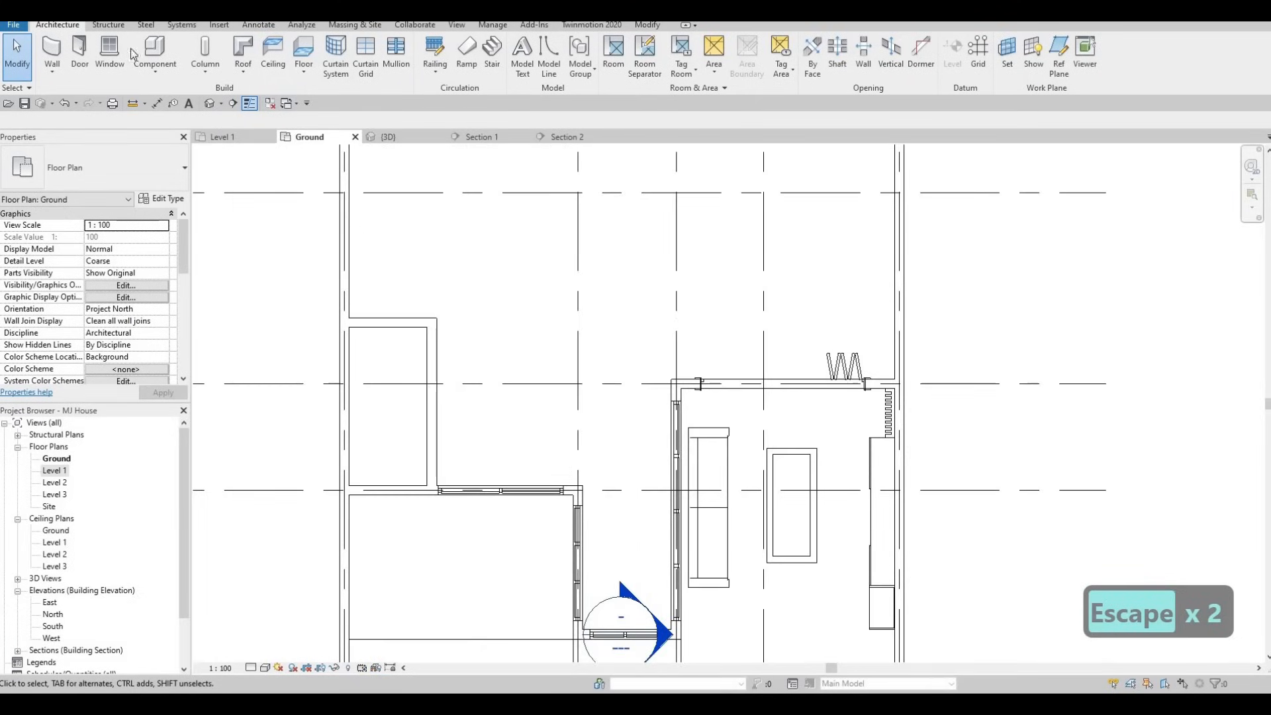
{"action": "key", "text": "w"}
{"action": "key", "text": "a"}
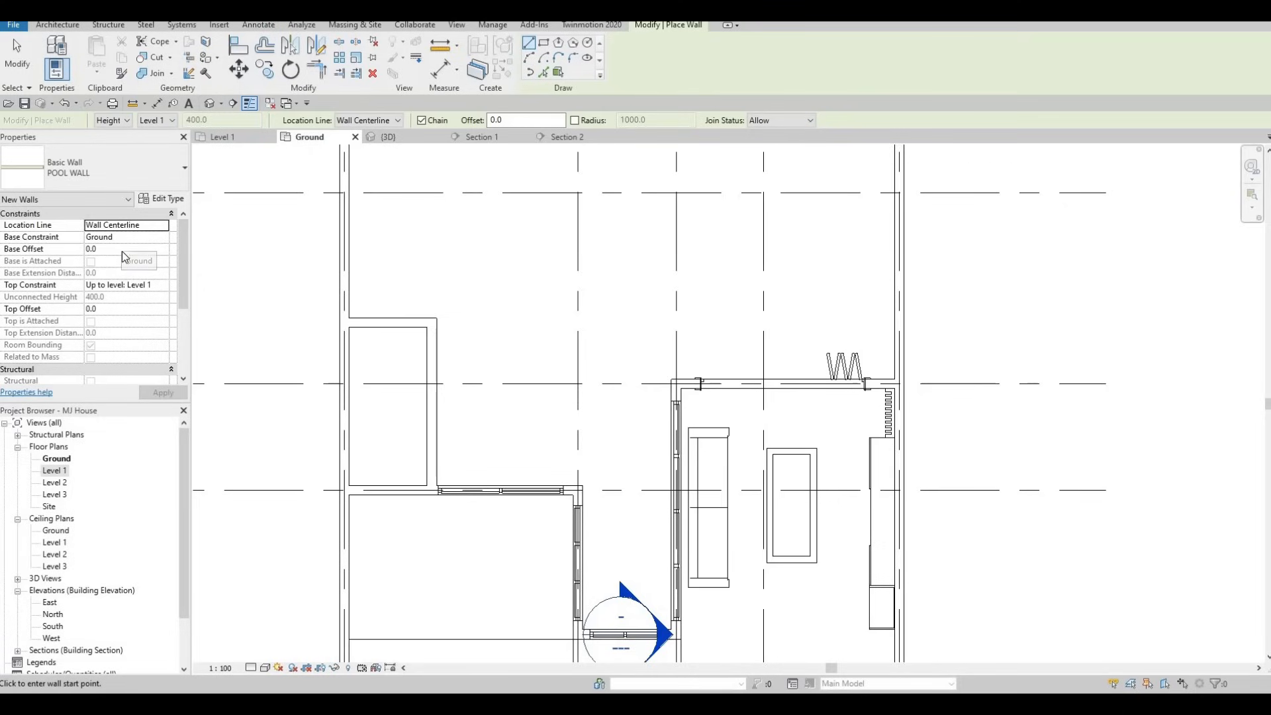
{"action": "left_click", "coordinate": [165, 286]}
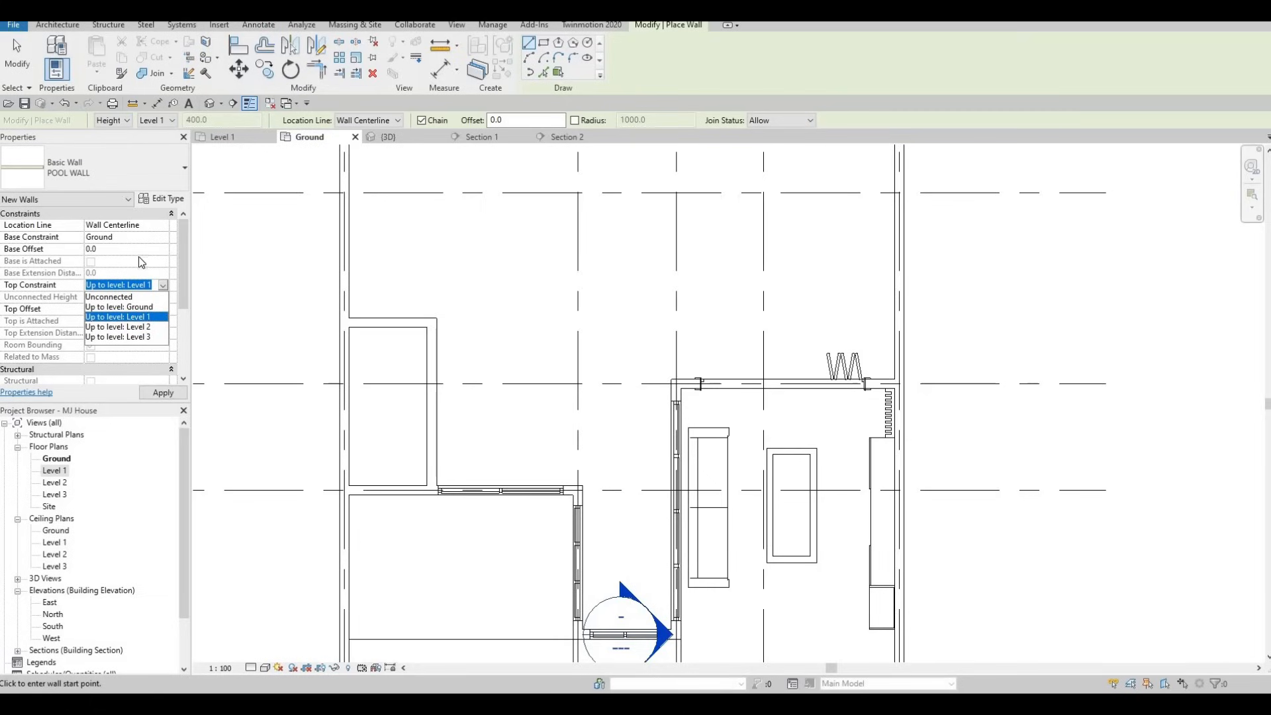
{"action": "key", "text": "Up"}
{"action": "key", "text": "Return"}
{"action": "left_click", "coordinate": [134, 236]}
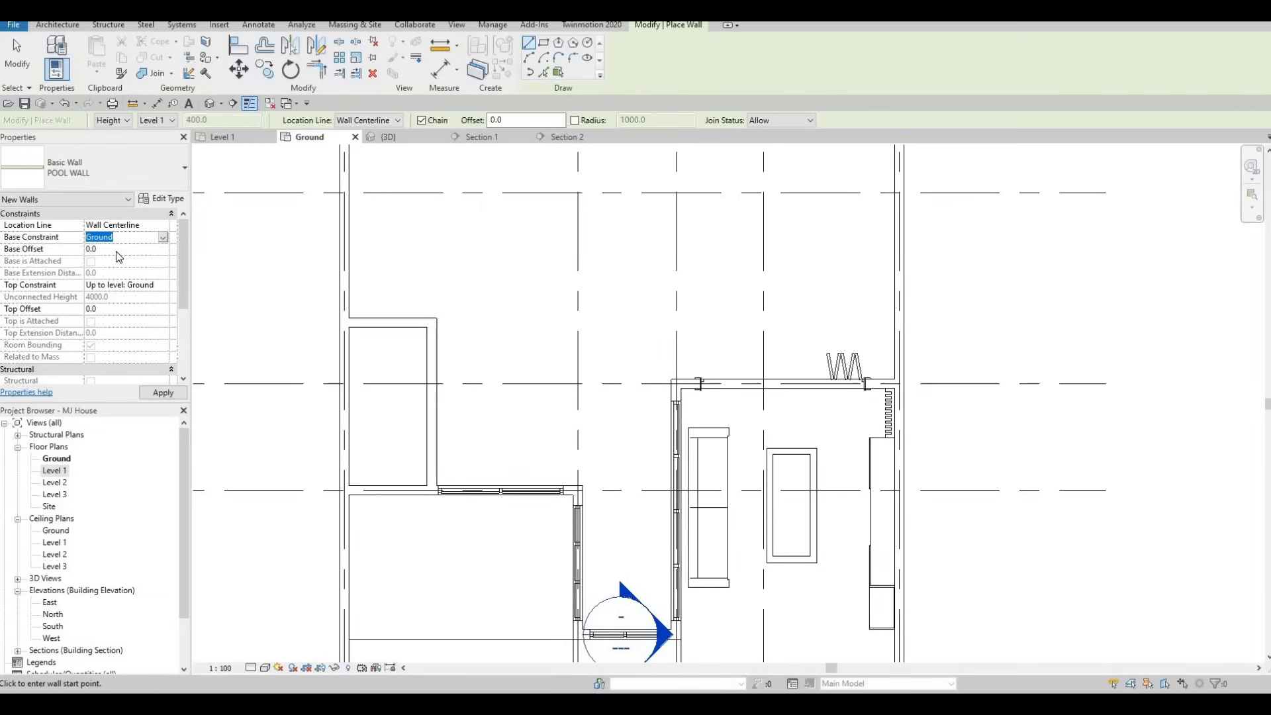
{"action": "left_click", "coordinate": [117, 253]}
{"action": "left_click", "coordinate": [145, 237]}
{"action": "left_click", "coordinate": [116, 250]}
{"action": "type", "text": "-2000"}
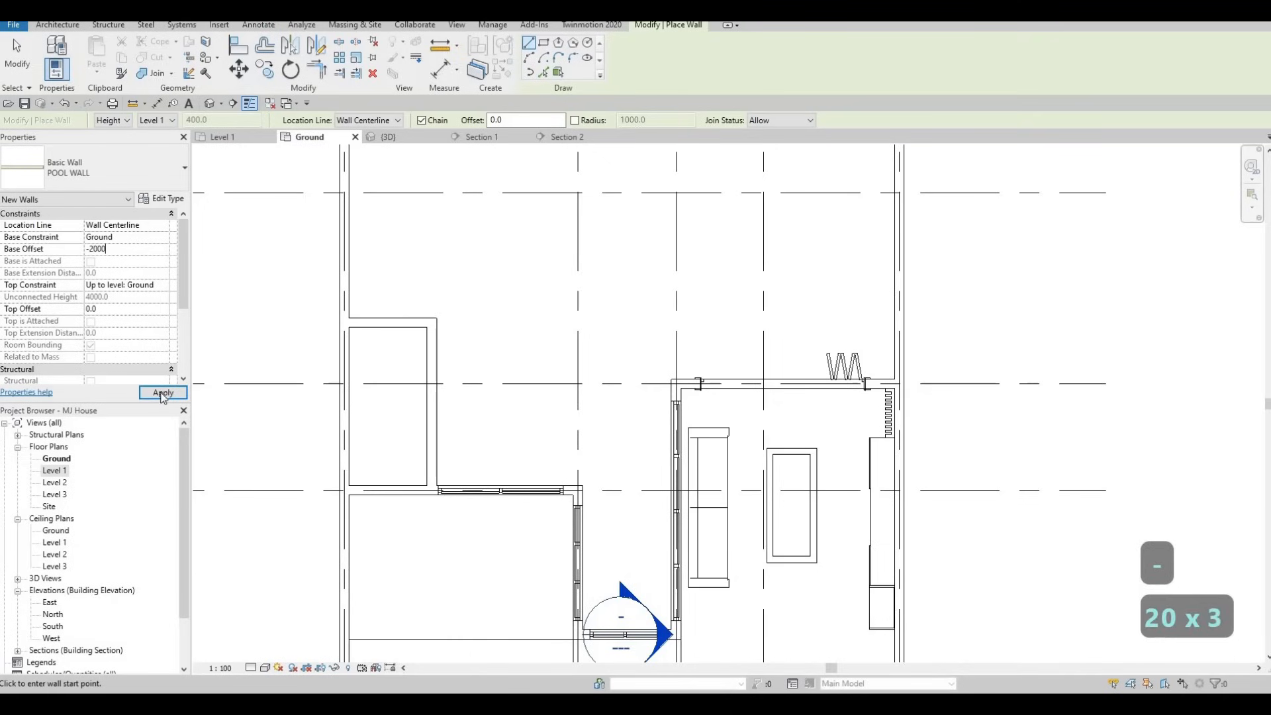
Step: Draw a rectangle of pool walls about 5700 by 2800 mm in the rear yard, inside the upper-left boundary corner
{"action": "left_click", "coordinate": [544, 43]}
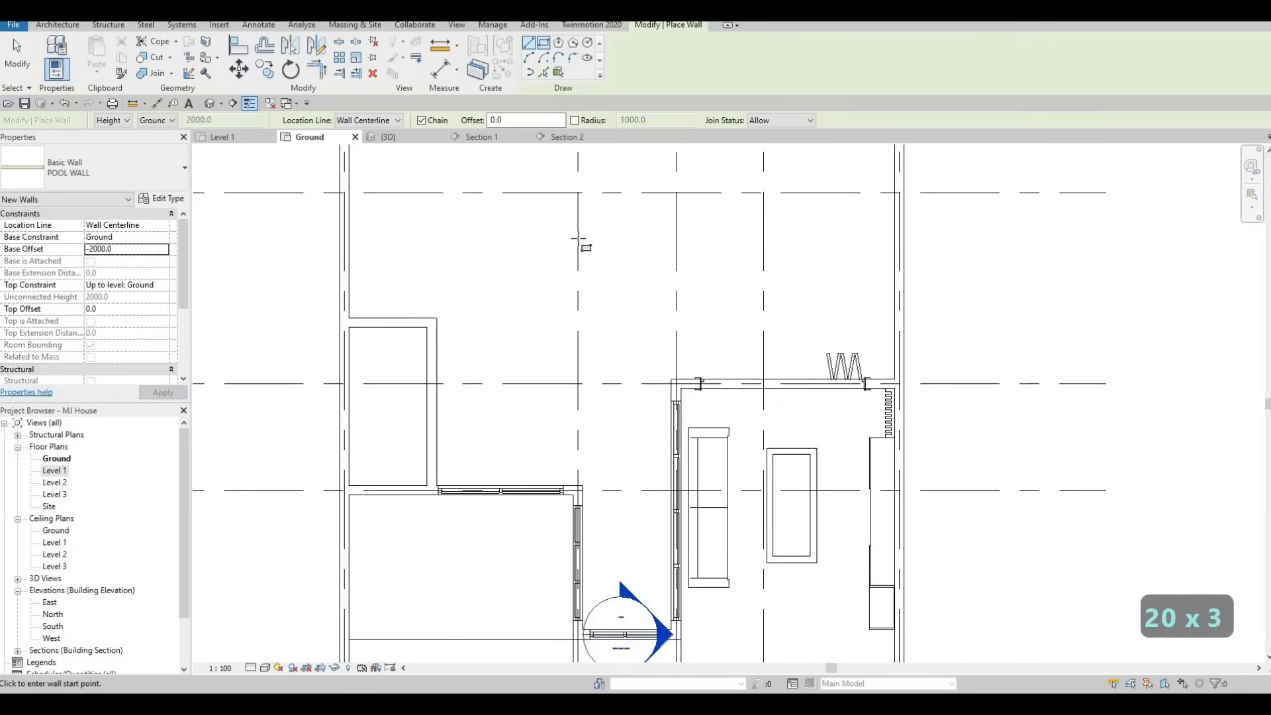
{"action": "middle_click_drag", "start_coordinate": [547, 213], "coordinate": [435, 290]}
{"action": "scroll", "coordinate": [436, 288], "scroll_direction": "down", "scroll_amount": 1}
{"action": "scroll", "coordinate": [475, 279], "scroll_direction": "down", "scroll_amount": 1}
{"action": "middle_click_drag", "start_coordinate": [457, 220], "coordinate": [447, 244]}
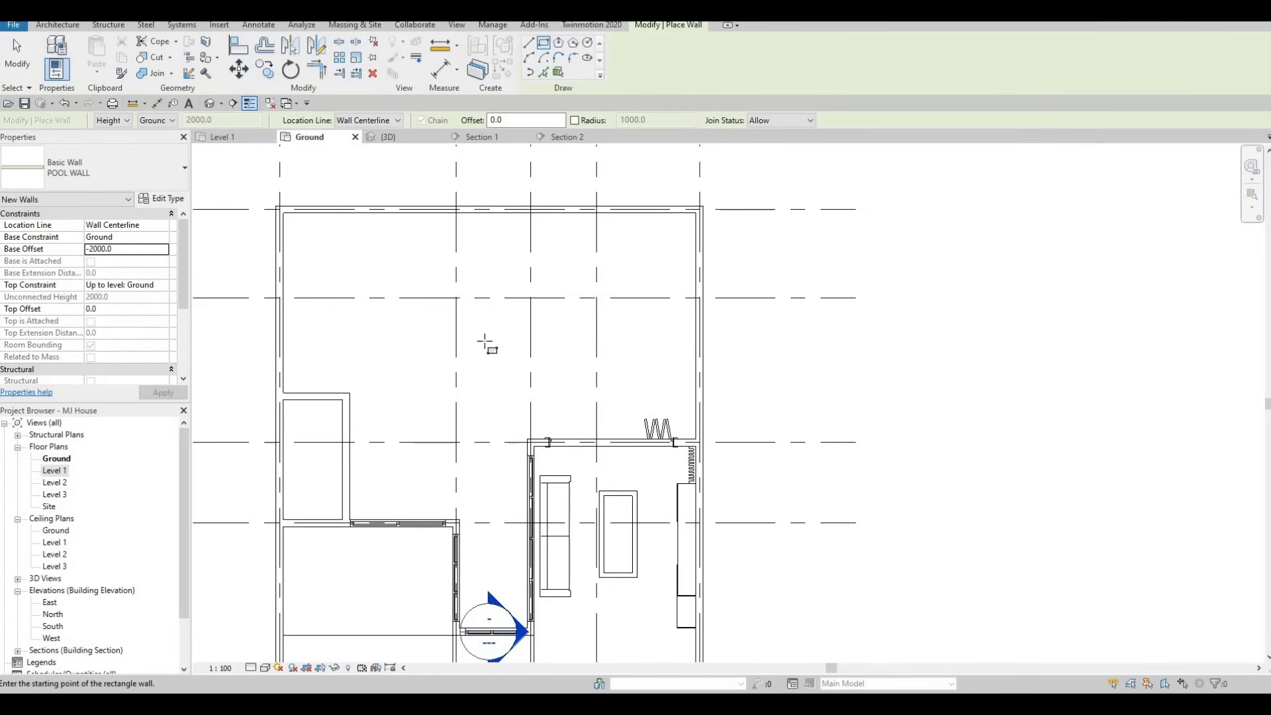
{"action": "left_click", "coordinate": [311, 236]}
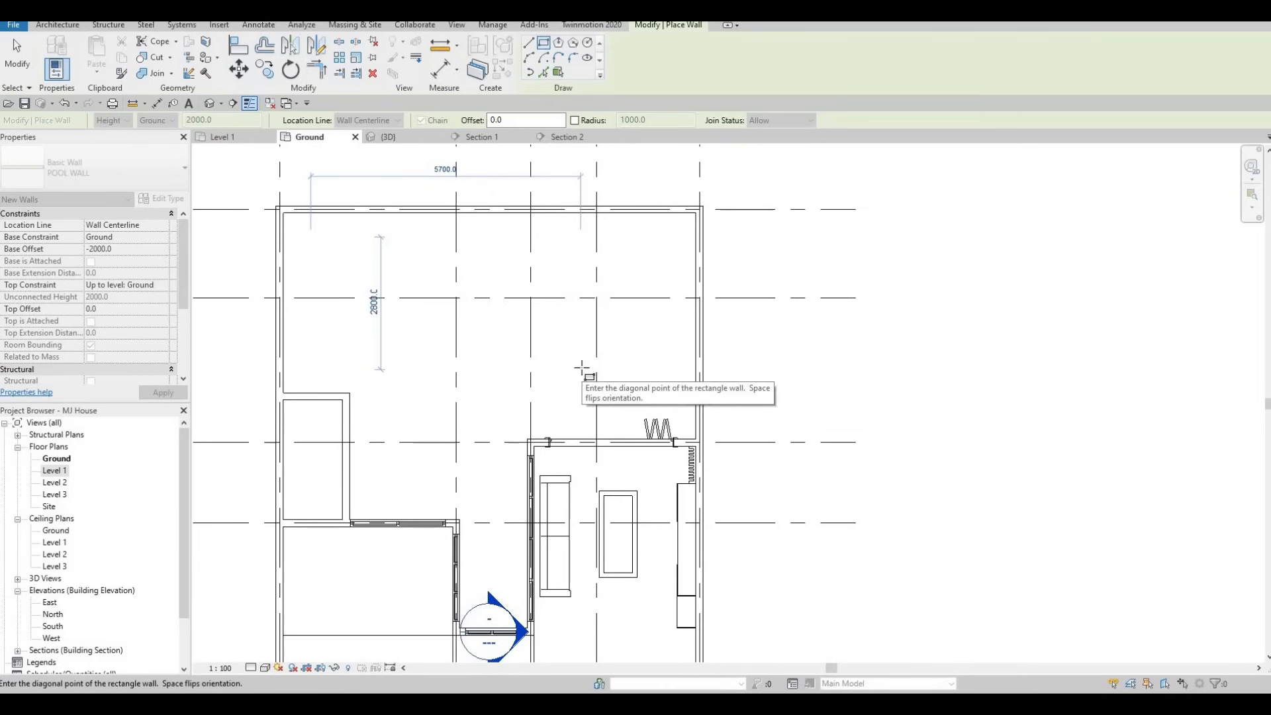
{"action": "left_click", "coordinate": [583, 375]}
{"action": "key", "text": "Escape"}
{"action": "key", "text": "Escape"}
{"action": "key", "text": "Escape"}
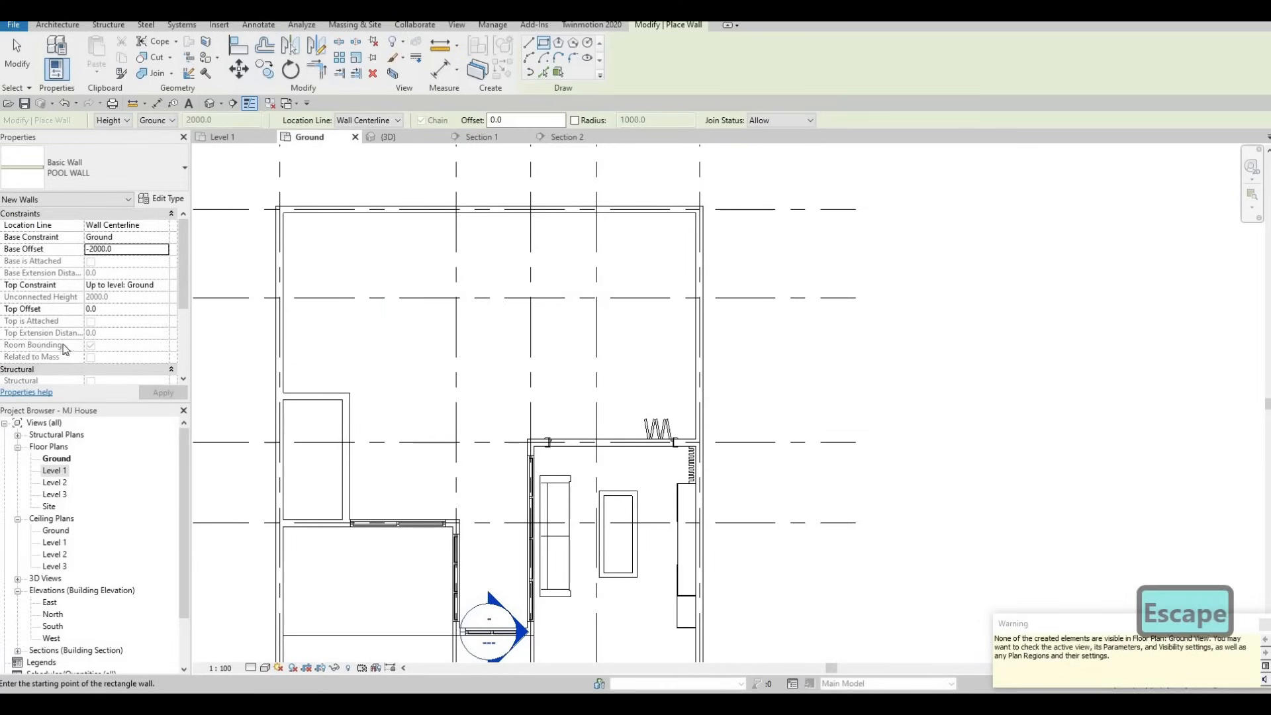
Step: Examine the new pool walls in the rear yard in the 3D view
{"action": "scroll", "coordinate": [108, 277], "scroll_direction": "down", "scroll_amount": 2}
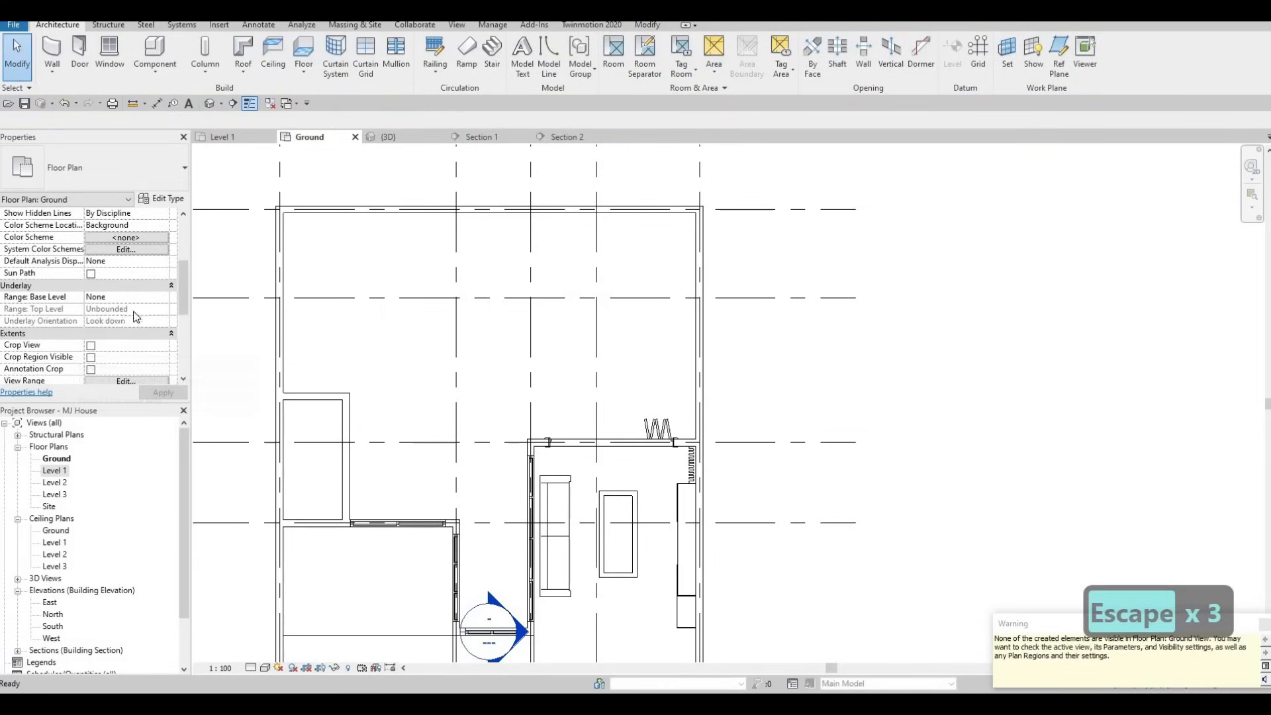
{"action": "left_click", "coordinate": [391, 136]}
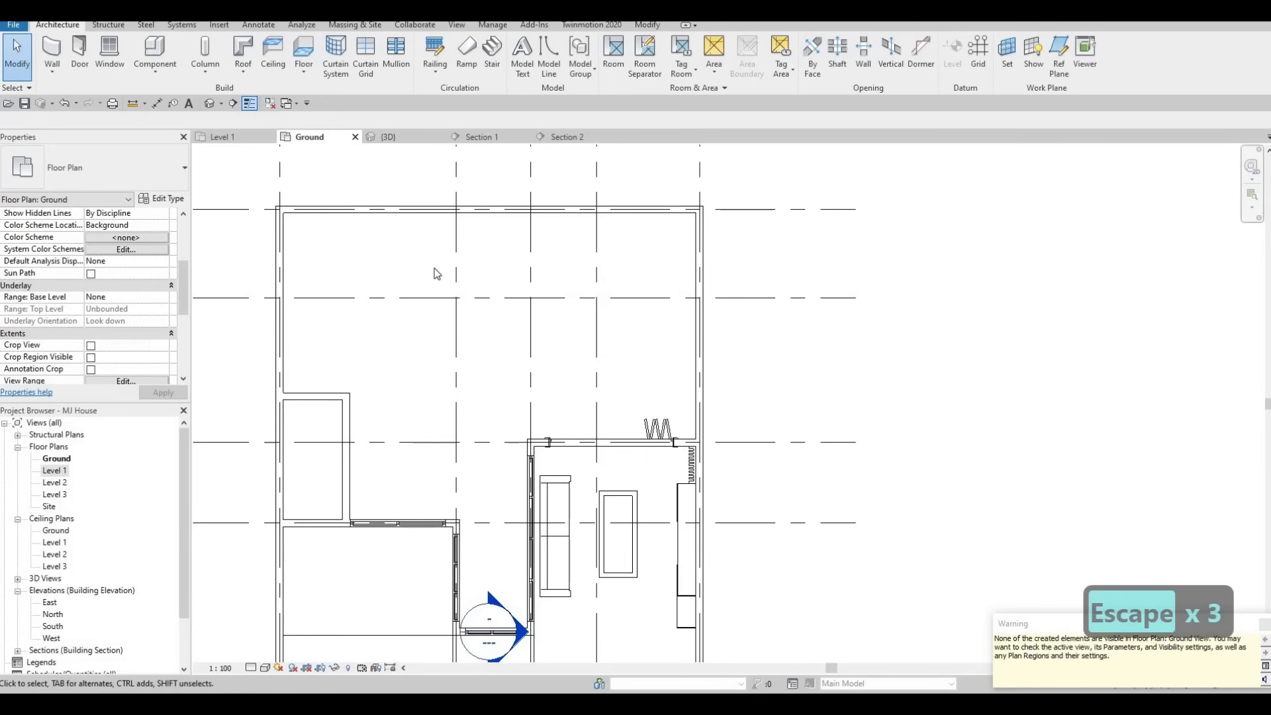
{"action": "mouse_move", "coordinate": [741, 320]}
{"action": "middle_mouse_down", "text": "shift"}
{"action": "mouse_move", "coordinate": [708, 356]}
{"action": "mouse_move", "coordinate": [755, 301]}
{"action": "middle_mouse_up", "text": "shift"}
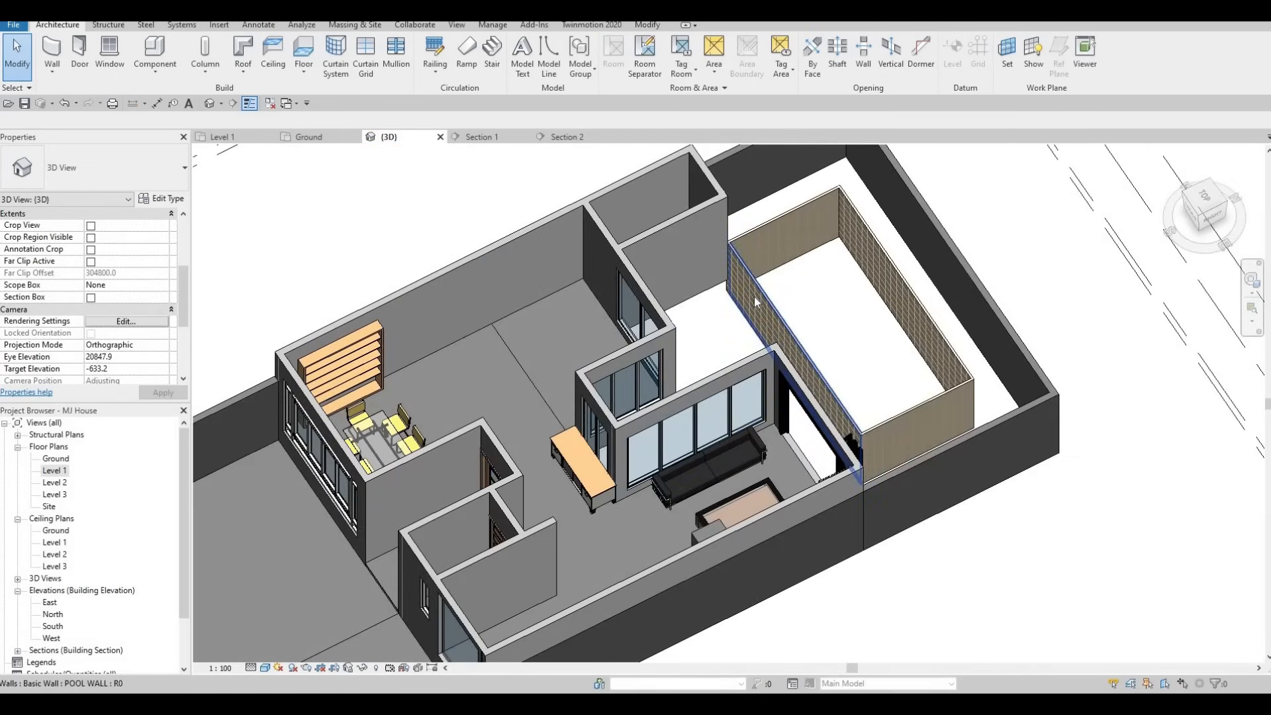
{"action": "left_click", "coordinate": [757, 301]}
{"action": "key", "text": "Escape"}
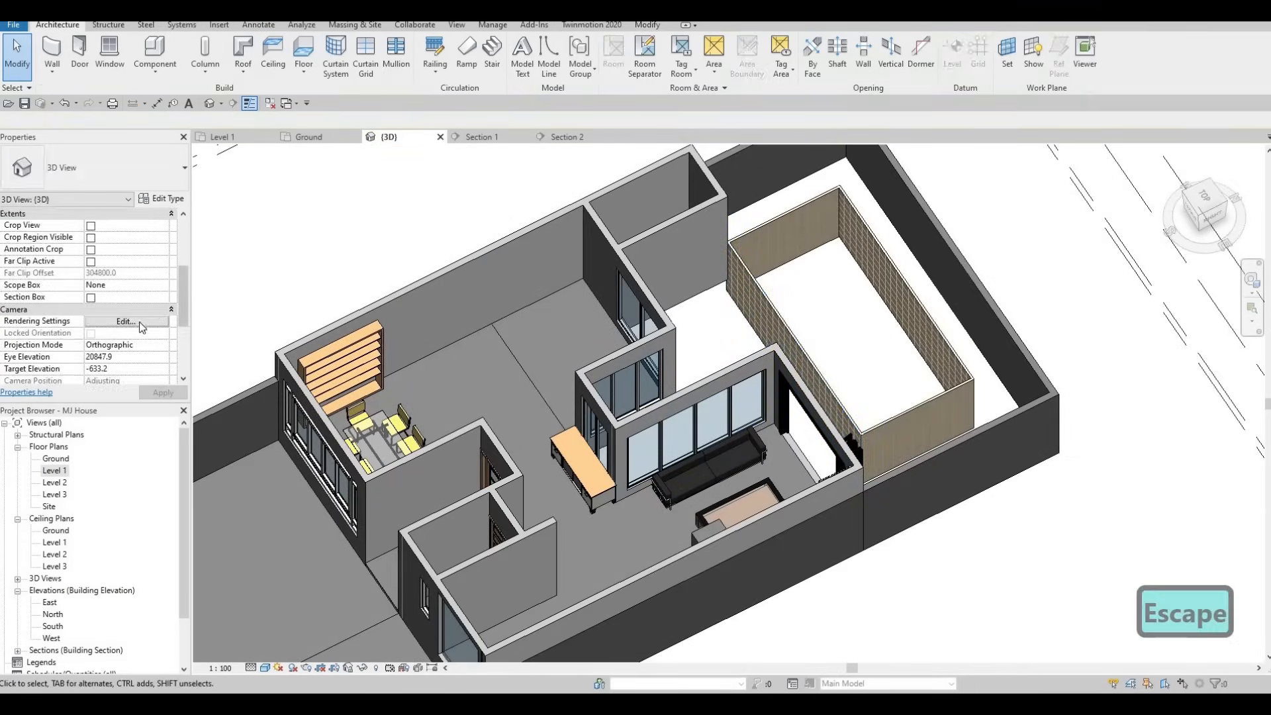
{"action": "scroll", "coordinate": [106, 270], "scroll_direction": "up", "scroll_amount": 3}
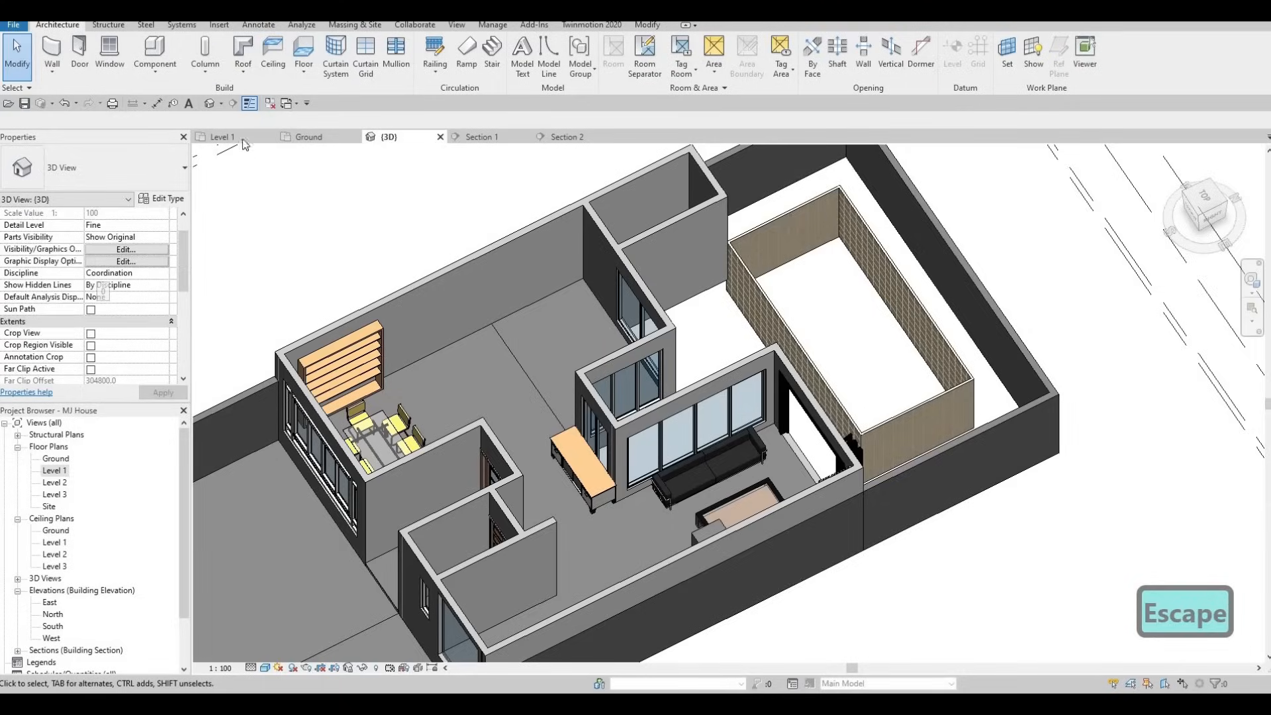
Step: Set the Ground floor plan's view depth level to Unlimited in its view range
{"action": "left_click", "coordinate": [223, 137]}
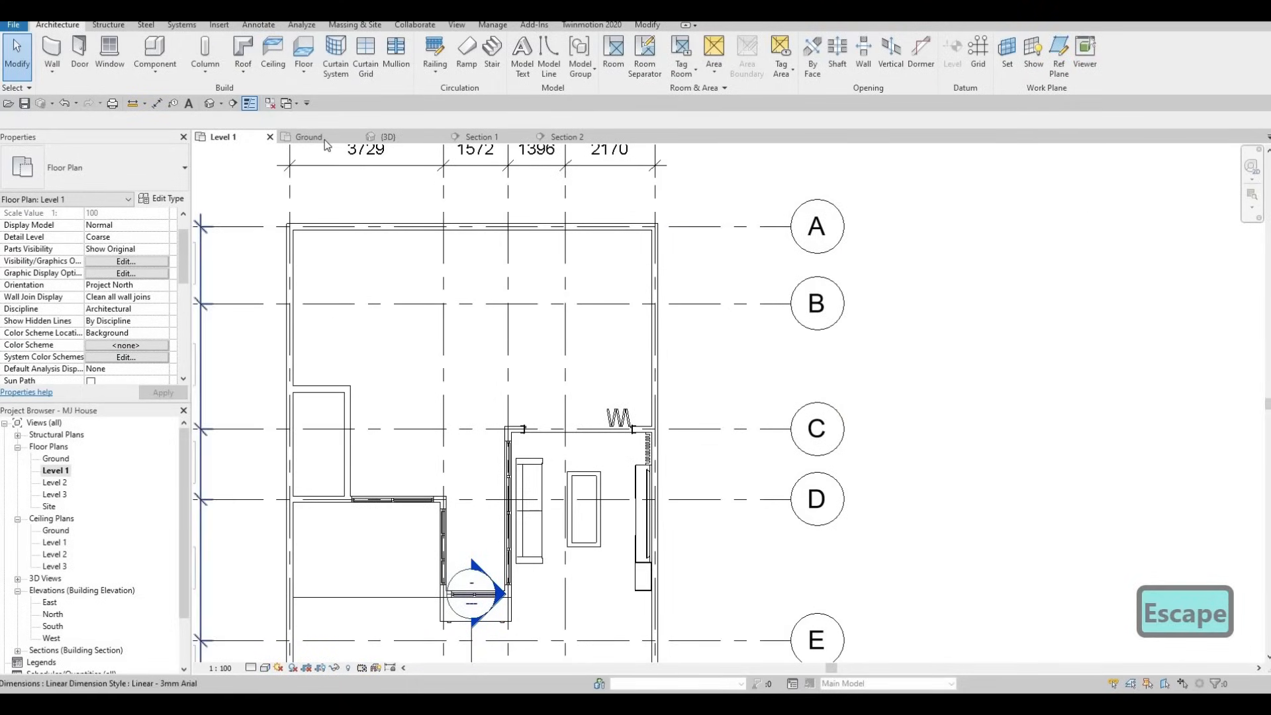
{"action": "key", "text": "ctrl+Tab"}
{"action": "scroll", "coordinate": [110, 310], "scroll_direction": "down", "scroll_amount": 5}
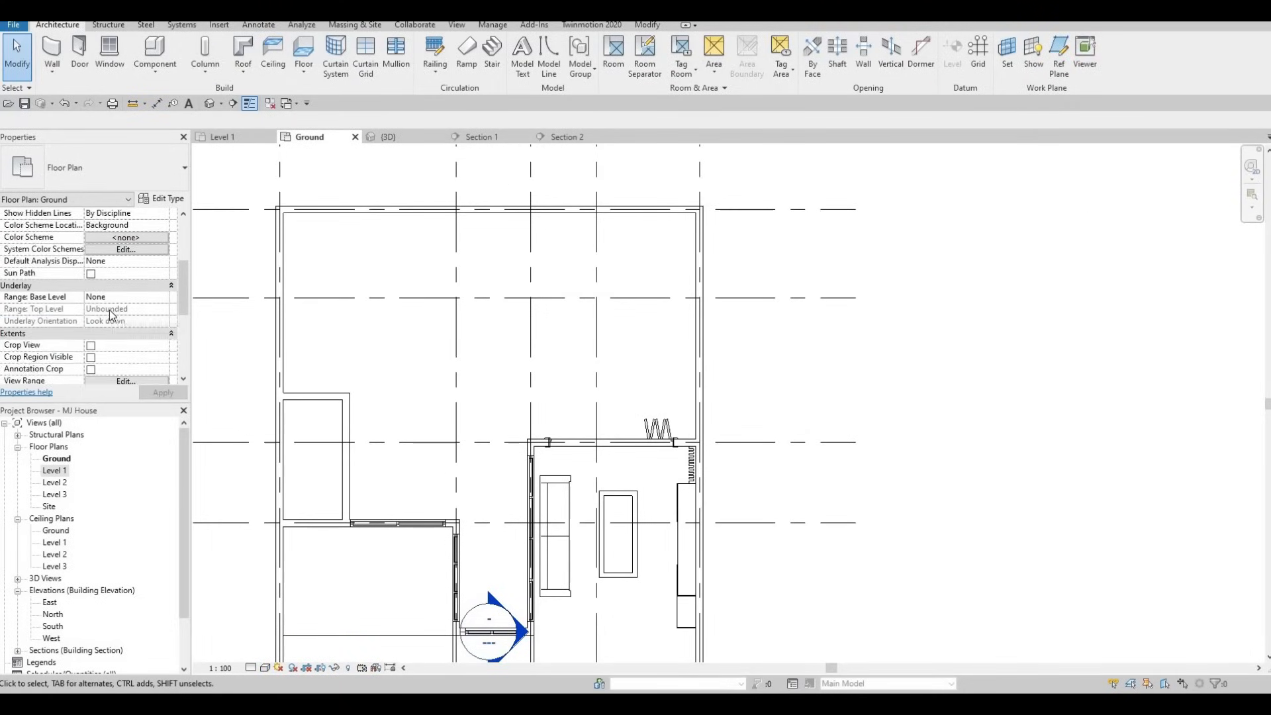
{"action": "key", "text": "v"}
{"action": "key", "text": "r"}
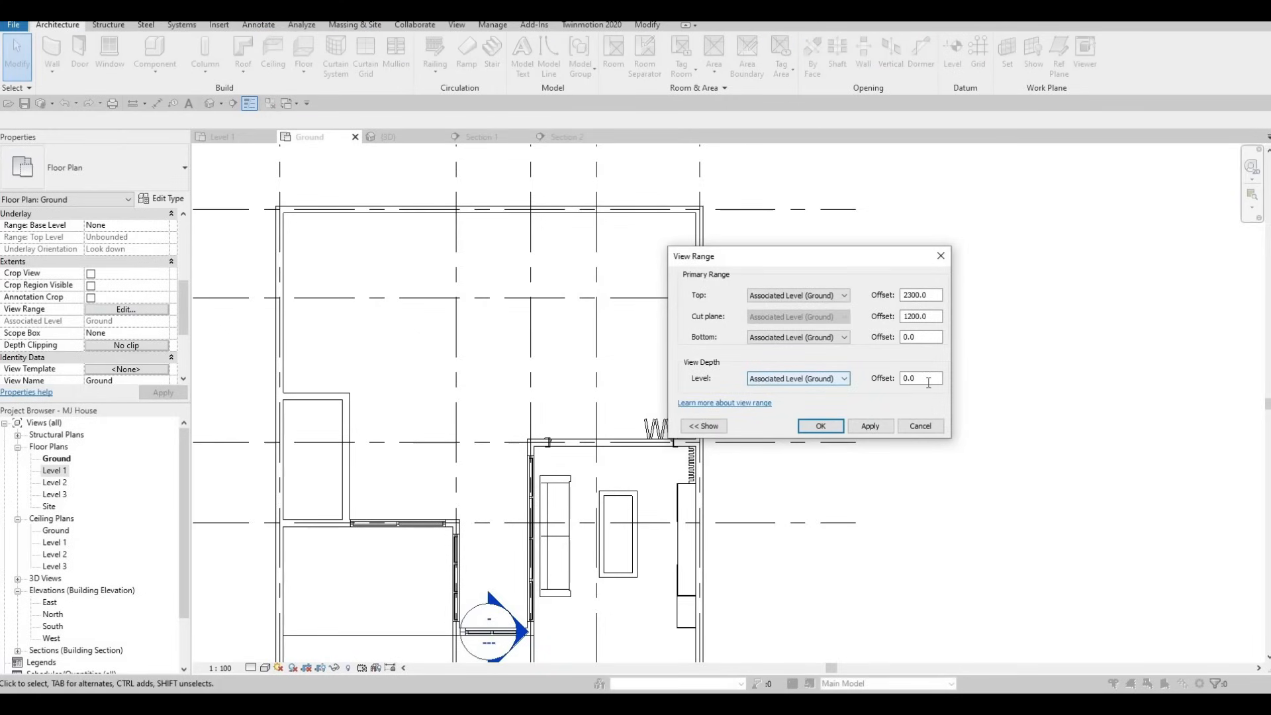
{"action": "left_click", "coordinate": [805, 379]}
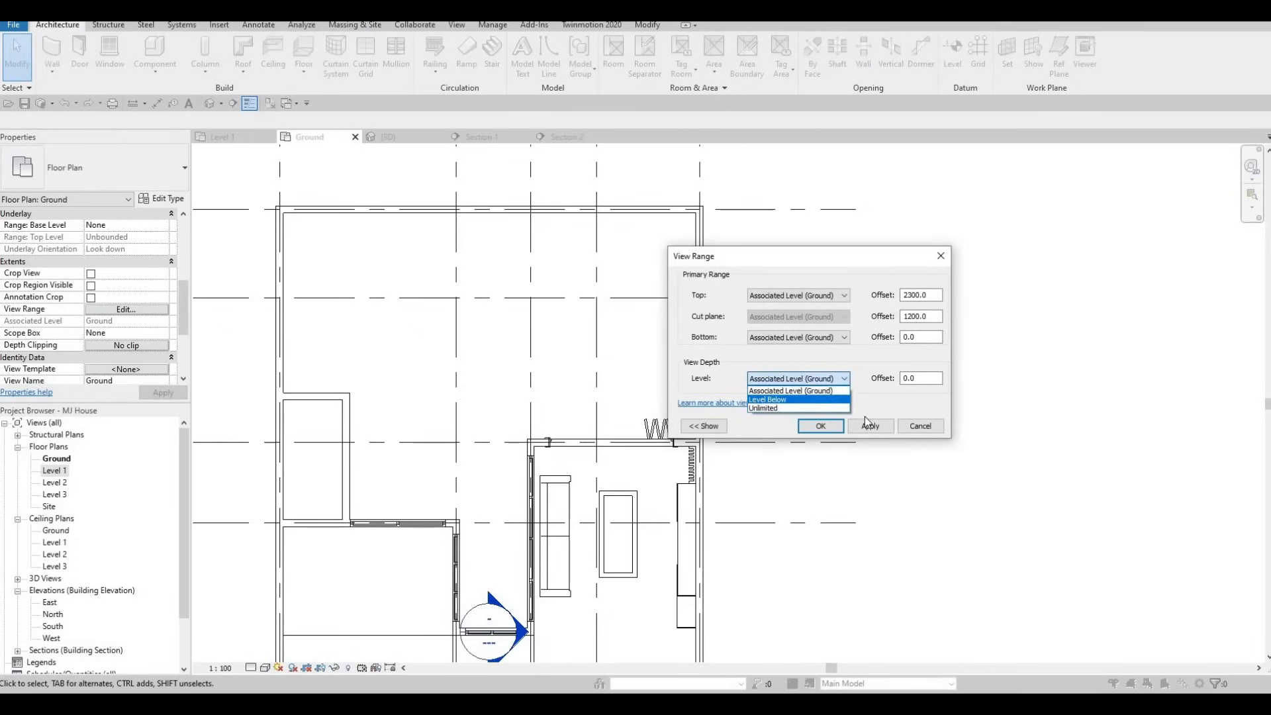
{"action": "left_click", "coordinate": [781, 397]}
{"action": "left_click", "coordinate": [873, 427]}
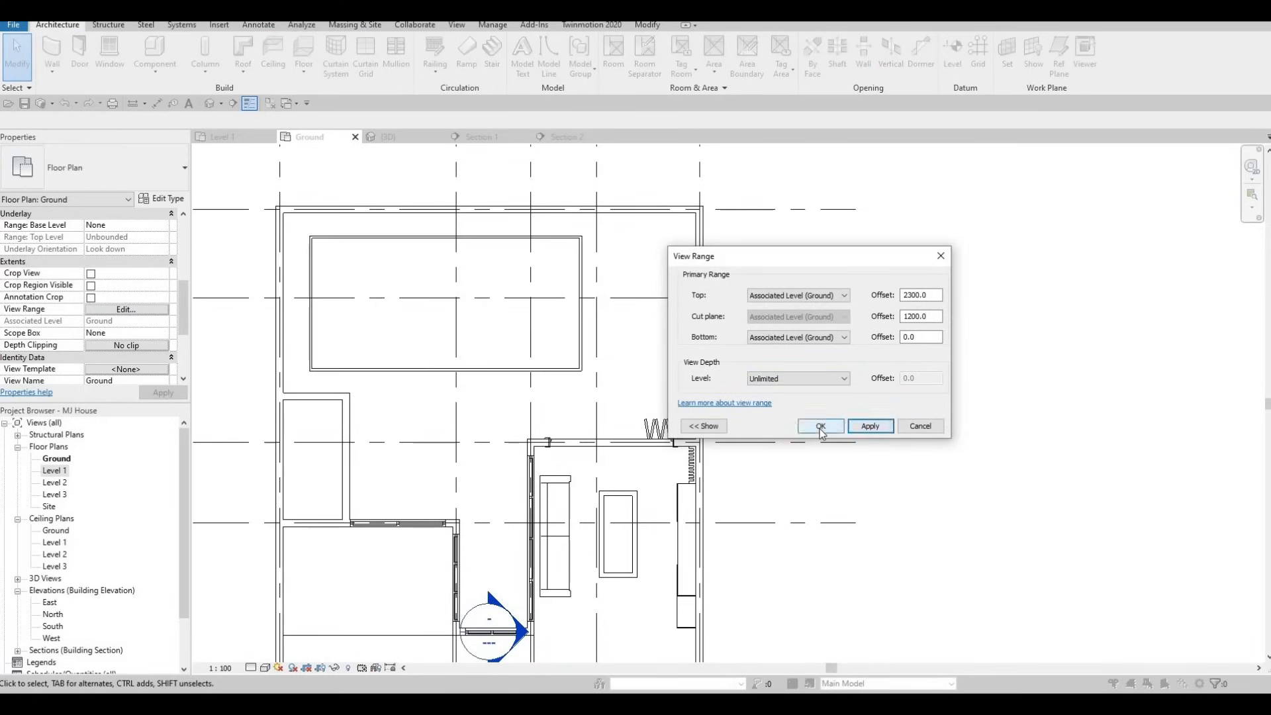
{"action": "key", "text": "Escape"}
Step: Move the pool's right wall inward to the gridline of the living room's left wall, about 4644 mm from the left pool wall
{"action": "scroll", "coordinate": [593, 318], "scroll_direction": "up", "scroll_amount": 1}
{"action": "middle_click_drag", "start_coordinate": [584, 343], "coordinate": [609, 321]}
{"action": "scroll", "coordinate": [612, 325], "scroll_direction": "down", "scroll_amount": 1}
{"action": "left_click", "coordinate": [616, 315]}
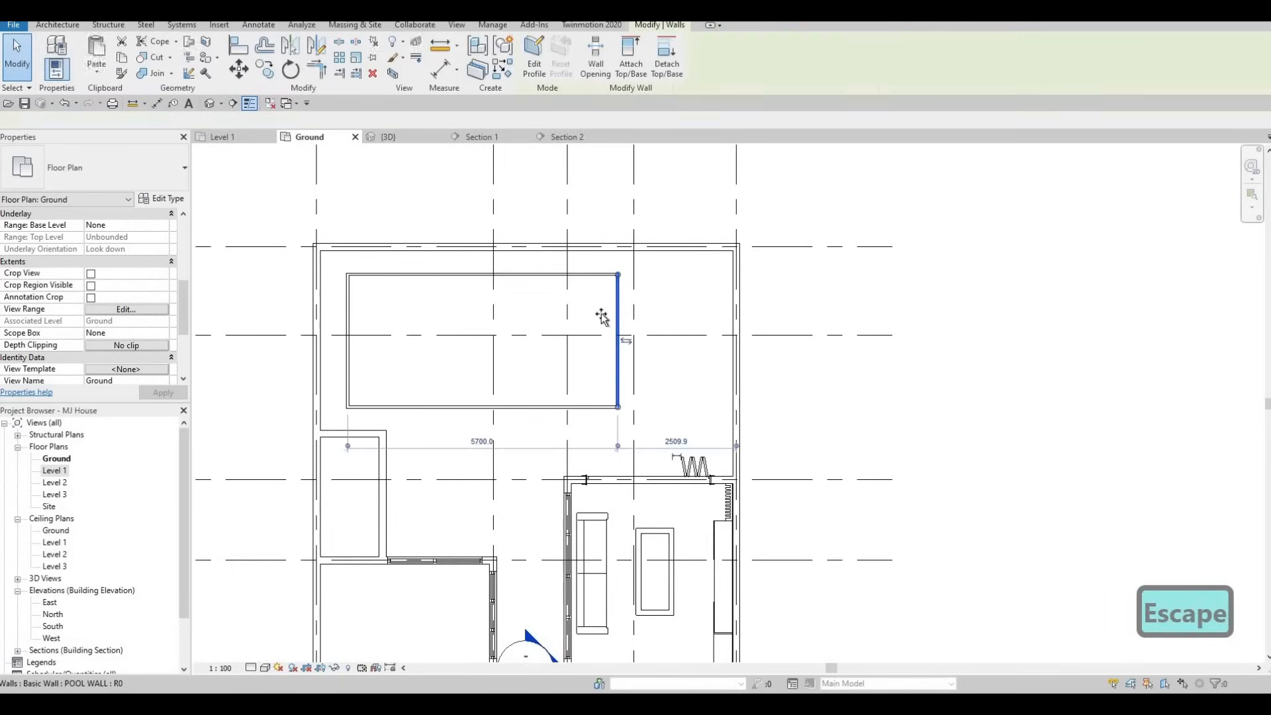
{"action": "left_click_drag", "start_coordinate": [583, 316], "coordinate": [497, 363]}
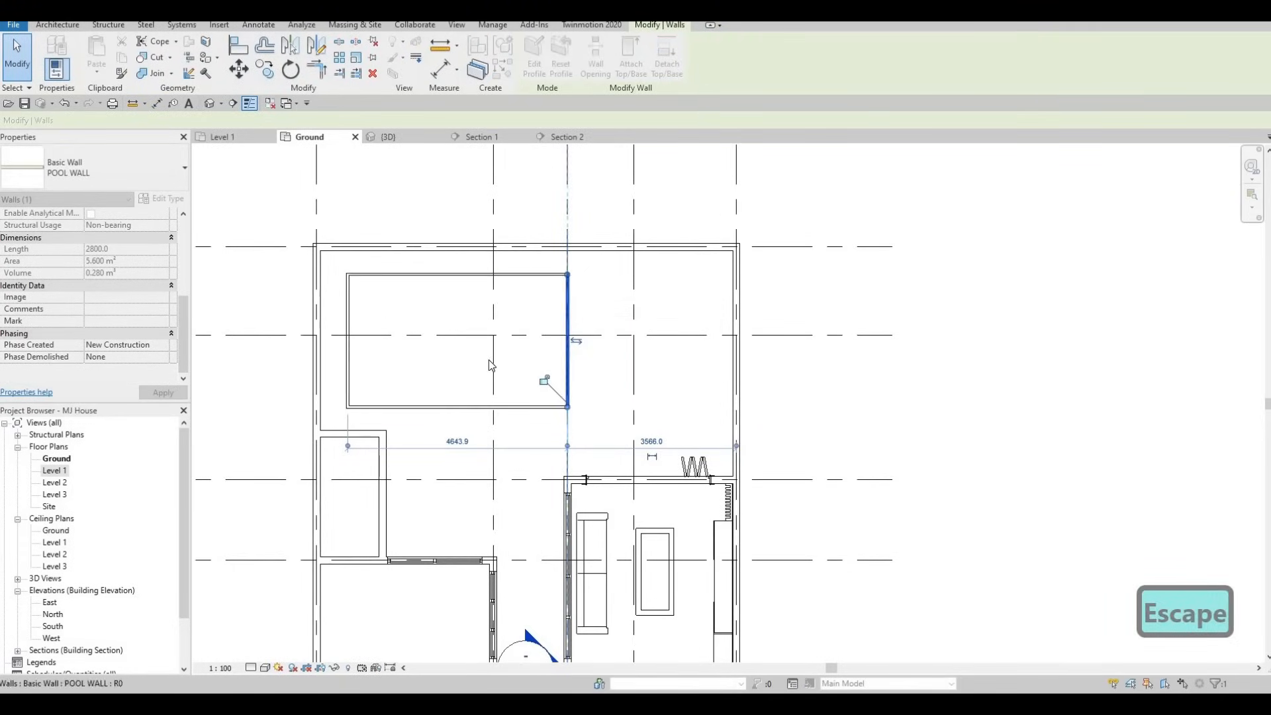
{"action": "key", "text": "Escape"}
Step: Move the pool's lower wall up for a pool width of 2400 mm and its left wall to 900 mm from the left boundary
{"action": "scroll", "coordinate": [430, 374], "scroll_direction": "up", "scroll_amount": 1}
{"action": "scroll", "coordinate": [423, 390], "scroll_direction": "up", "scroll_amount": 1}
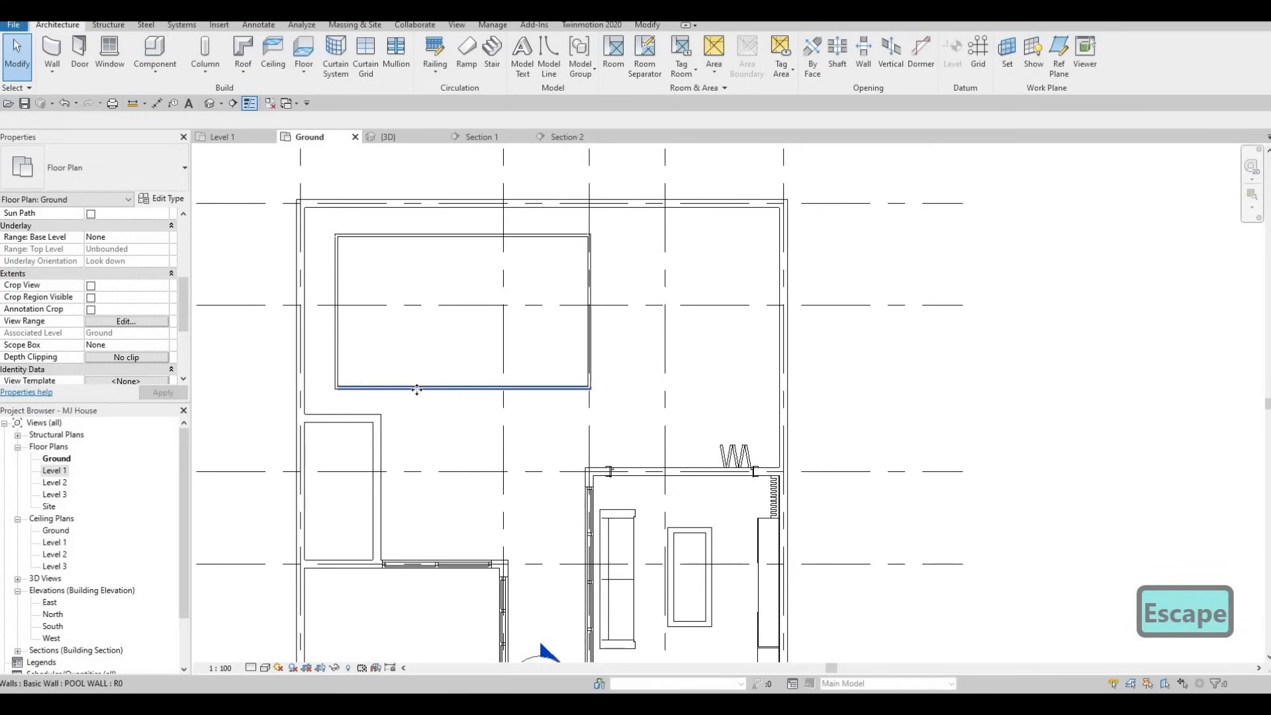
{"action": "left_click", "coordinate": [422, 388]}
{"action": "left_click_drag", "start_coordinate": [424, 372], "coordinate": [424, 350]}
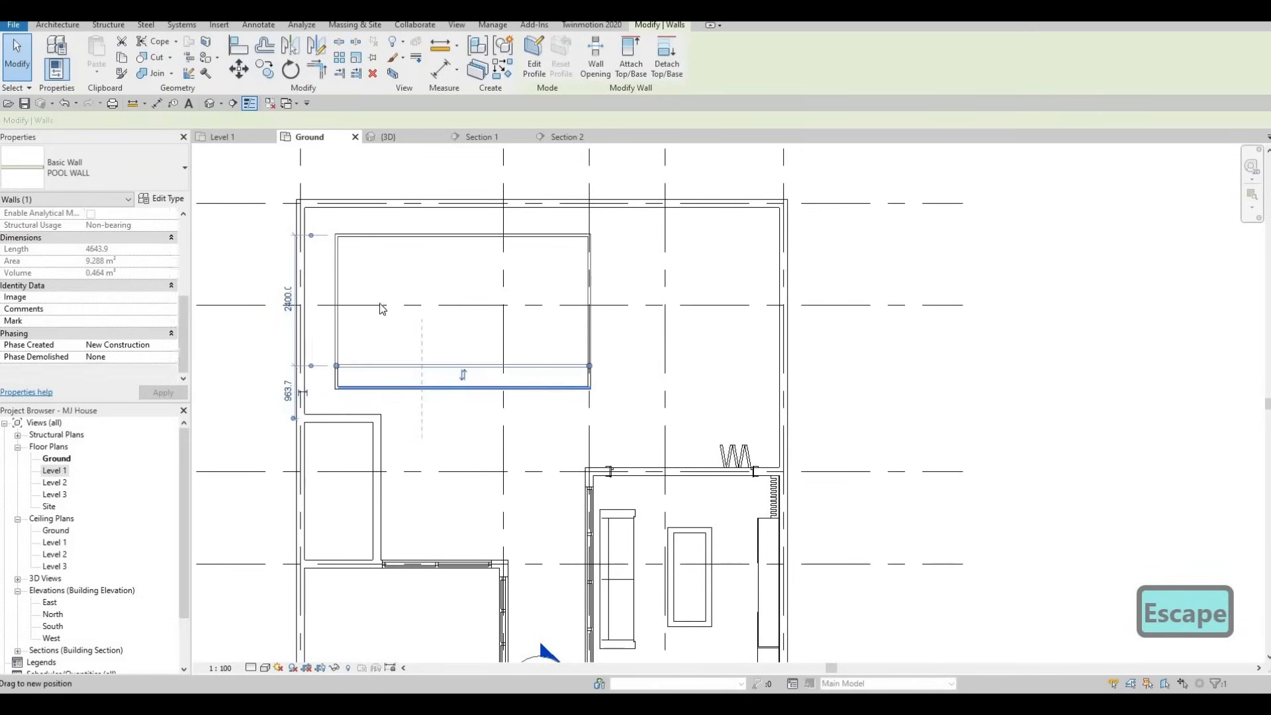
{"action": "left_click", "coordinate": [336, 268]}
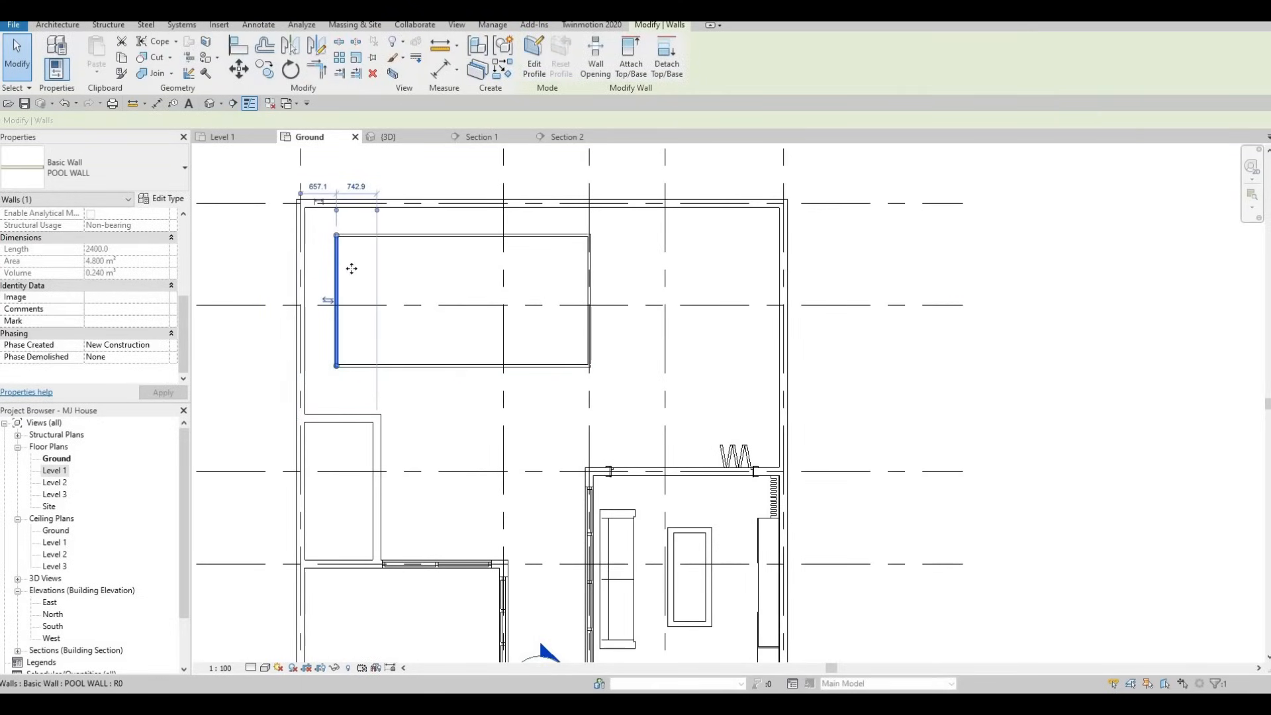
{"action": "left_click_drag", "start_coordinate": [352, 268], "coordinate": [364, 232]}
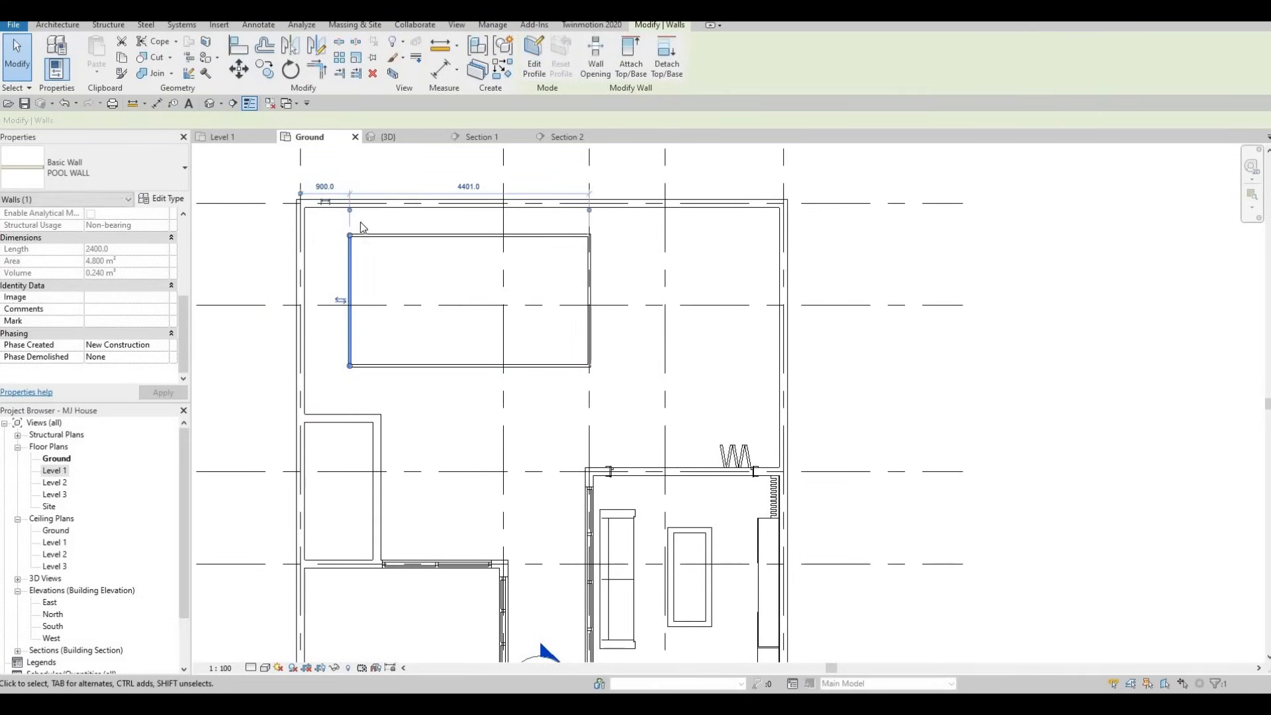
Step: Move the pool's upper wall down to 881.3 mm from the rear boundary and its lower wall down for a 2400 mm pool width
{"action": "left_click", "coordinate": [425, 234]}
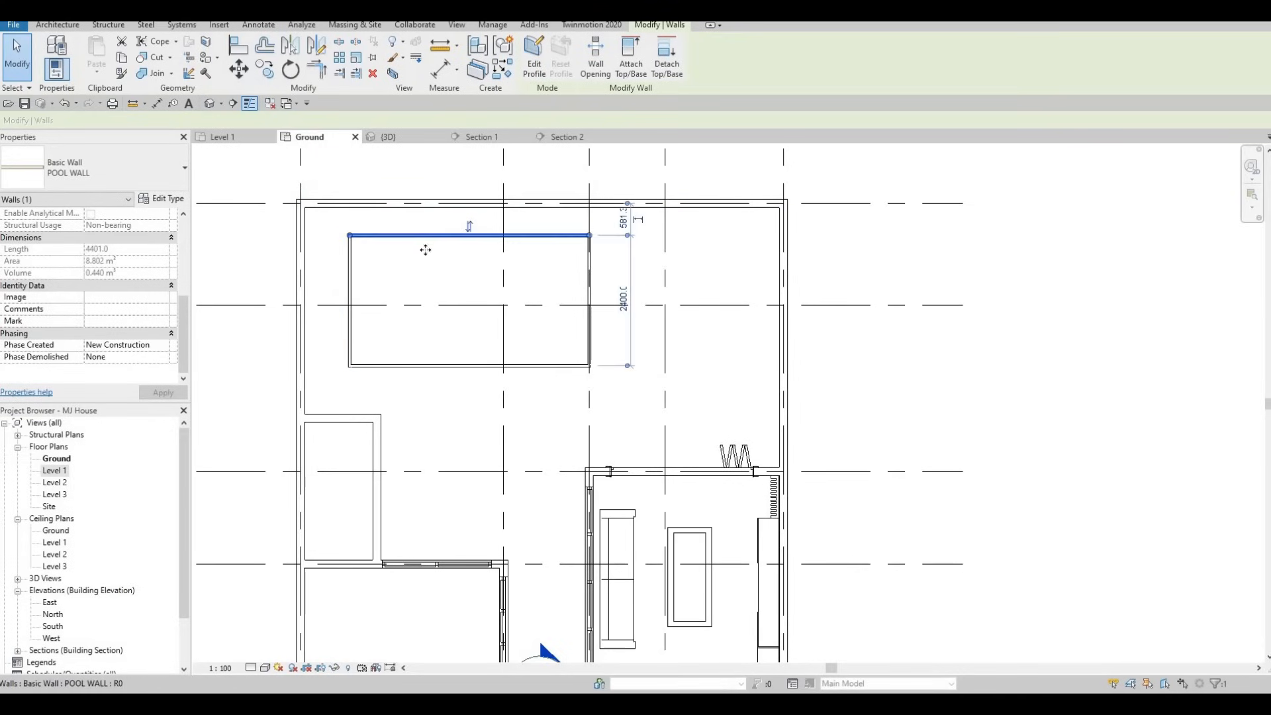
{"action": "left_click_drag", "start_coordinate": [425, 255], "coordinate": [429, 272]}
{"action": "key", "text": "Escape"}
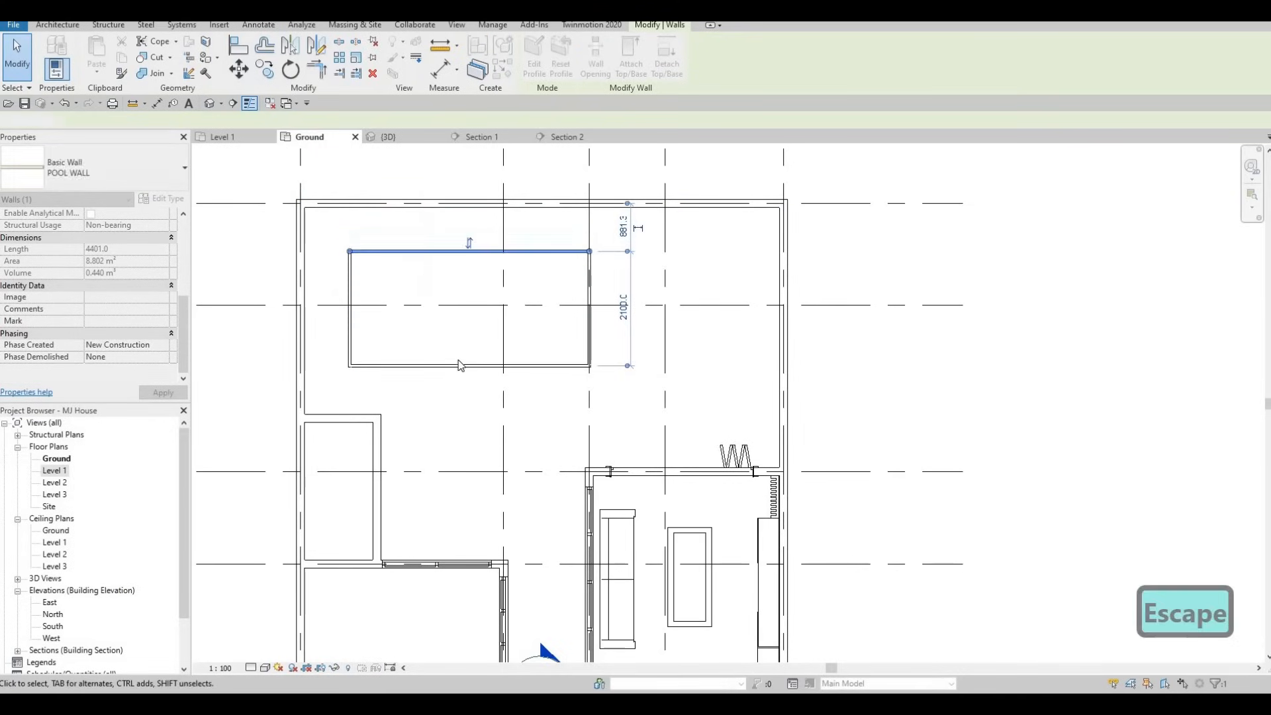
{"action": "left_click", "coordinate": [458, 366]}
{"action": "left_click_drag", "start_coordinate": [456, 369], "coordinate": [506, 408]}
{"action": "key", "text": "Escape"}
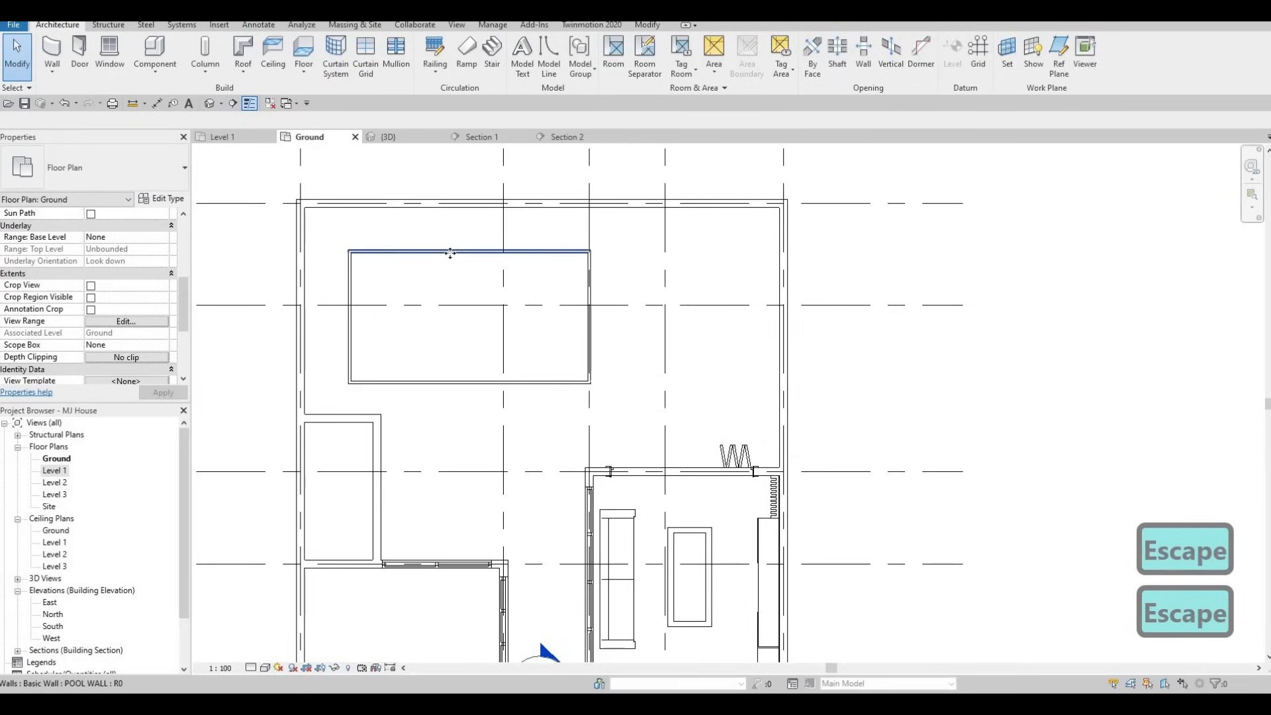
Step: Select the chain of four pool walls and nudge the whole pool up toward the rear boundary and slightly left
{"action": "left_click", "coordinate": [450, 251]}
{"action": "key", "text": "Tab"}
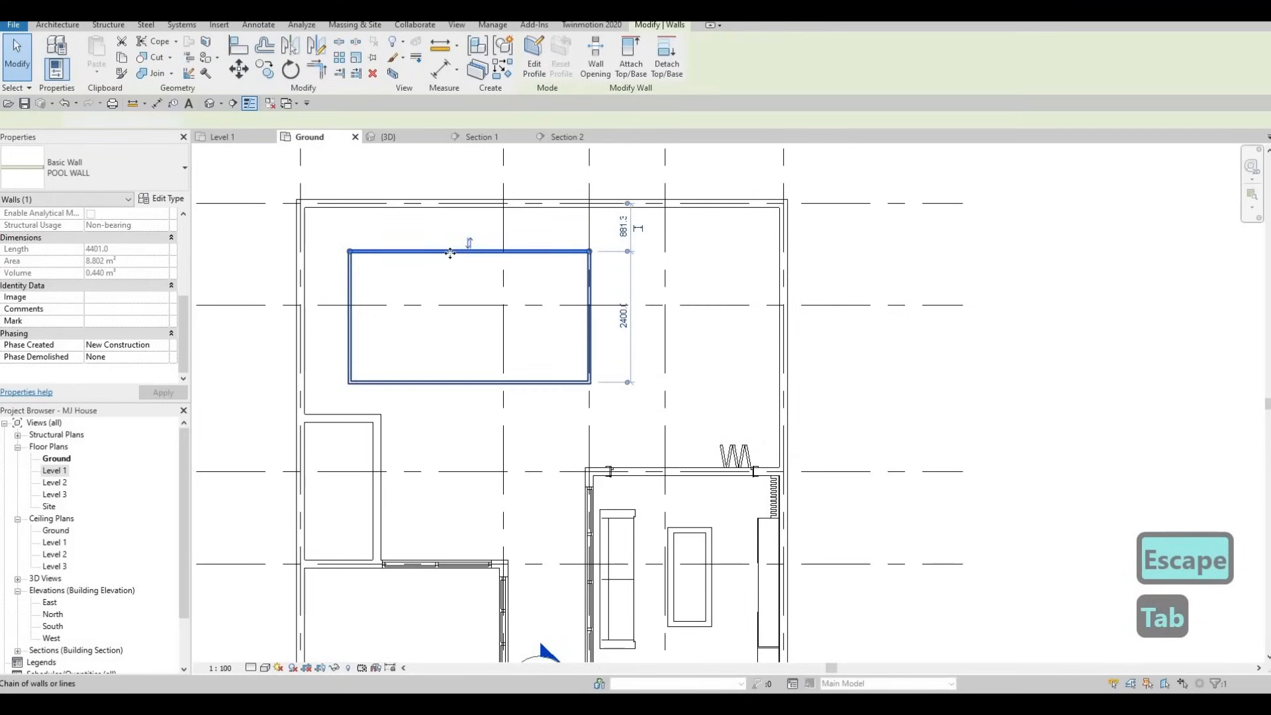
{"action": "left_click", "coordinate": [450, 253]}
{"action": "key", "text": "Up"}
{"action": "key", "text": "Up"}
{"action": "key", "text": "Left"}
{"action": "key", "text": "Left"}
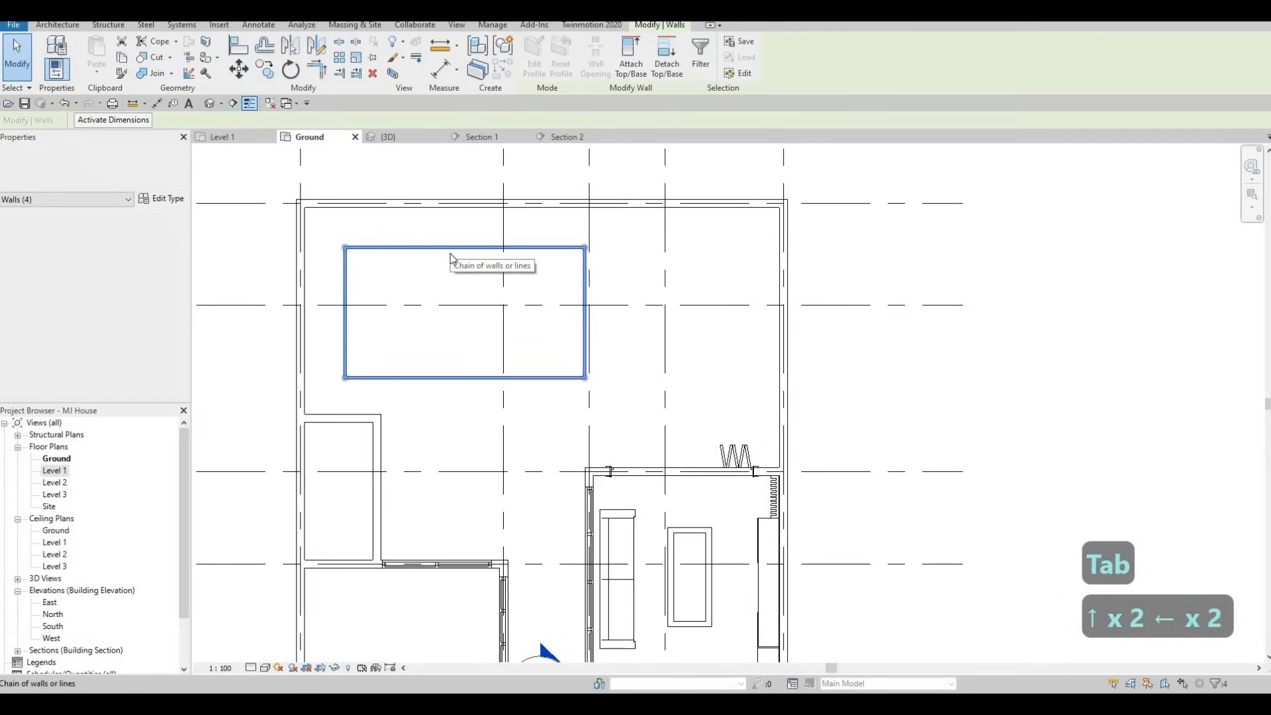
{"action": "key", "text": "Up"}
{"action": "key", "text": "Up"}
{"action": "key", "text": "Up"}
{"action": "key", "text": "Left"}
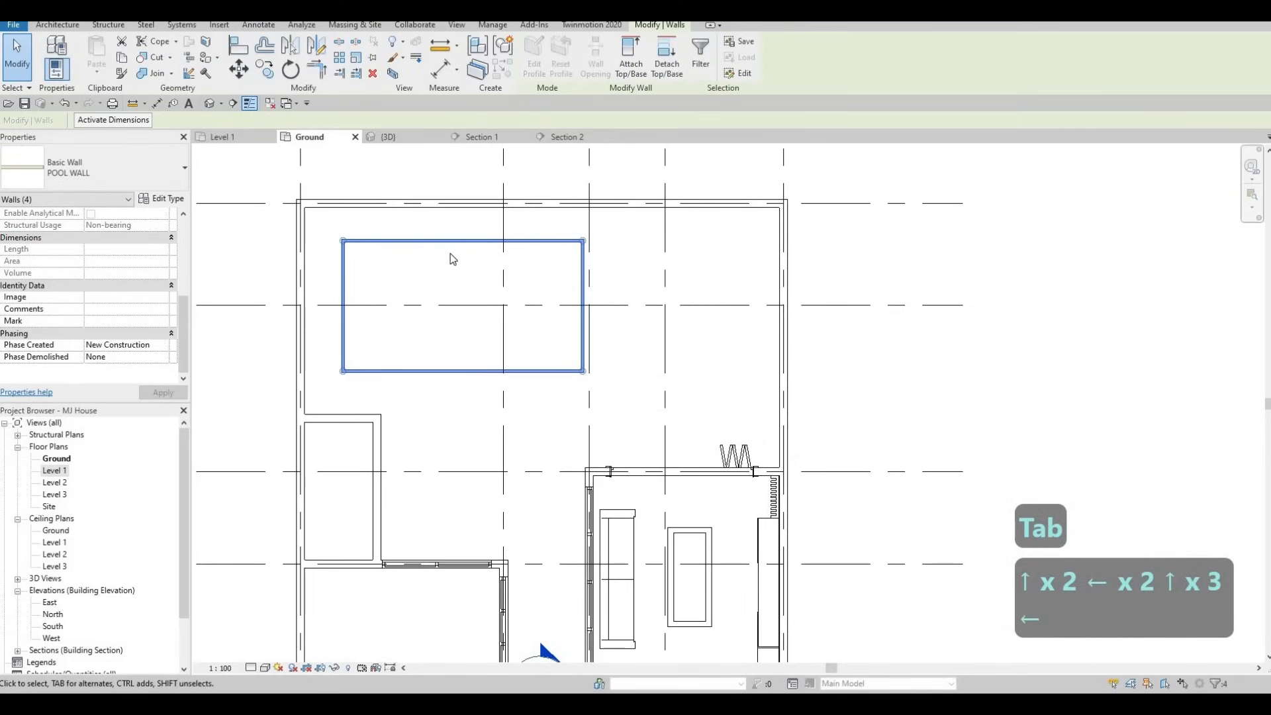
{"action": "key", "text": "Right"}
{"action": "key", "text": "Right"}
{"action": "key", "text": "Left"}
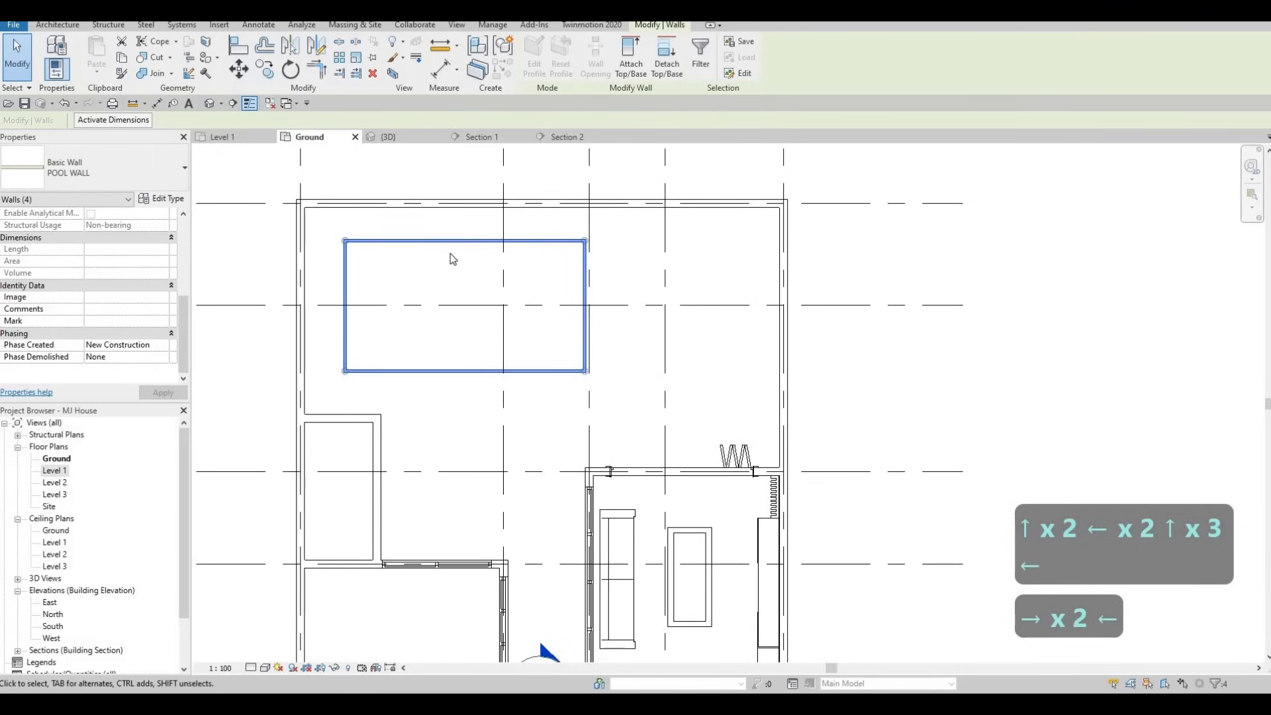
{"action": "key", "text": "Left"}
{"action": "key", "text": "Left"}
{"action": "key", "text": "Escape"}
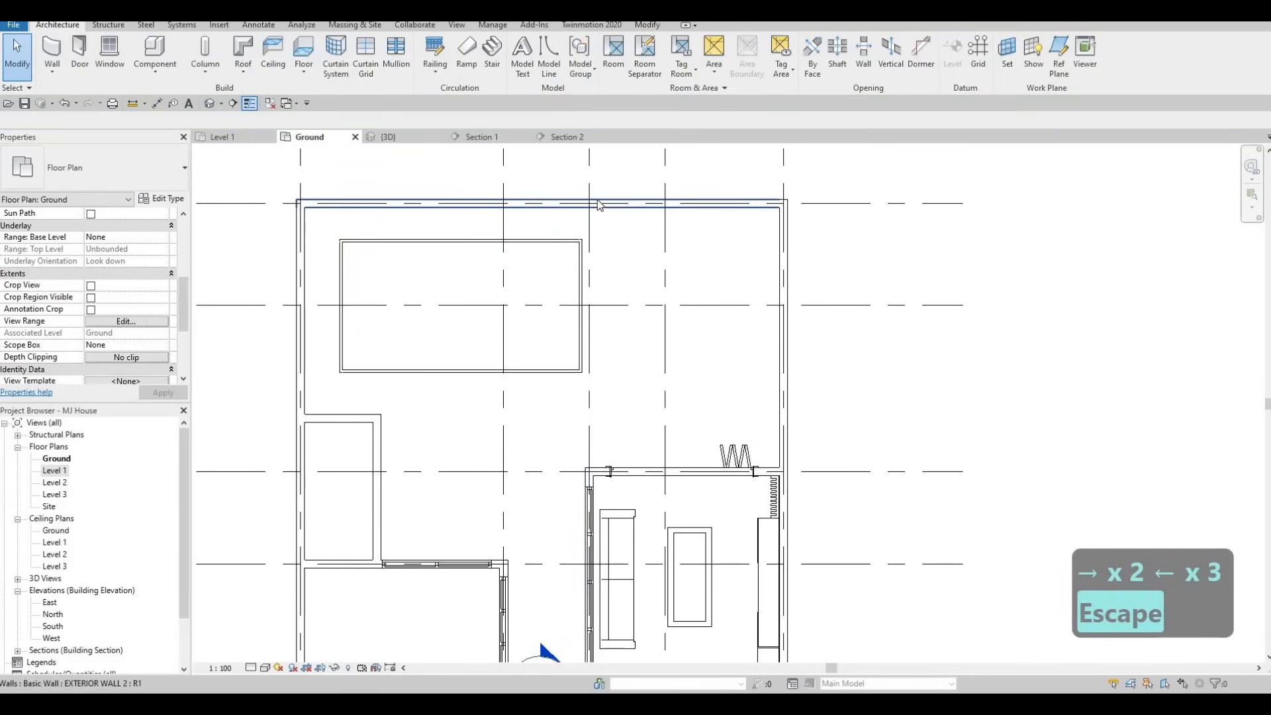
Step: Nudge the whole pool wall chain further left until its right wall is about 3926 mm from the right boundary
{"action": "key", "text": "Tab"}
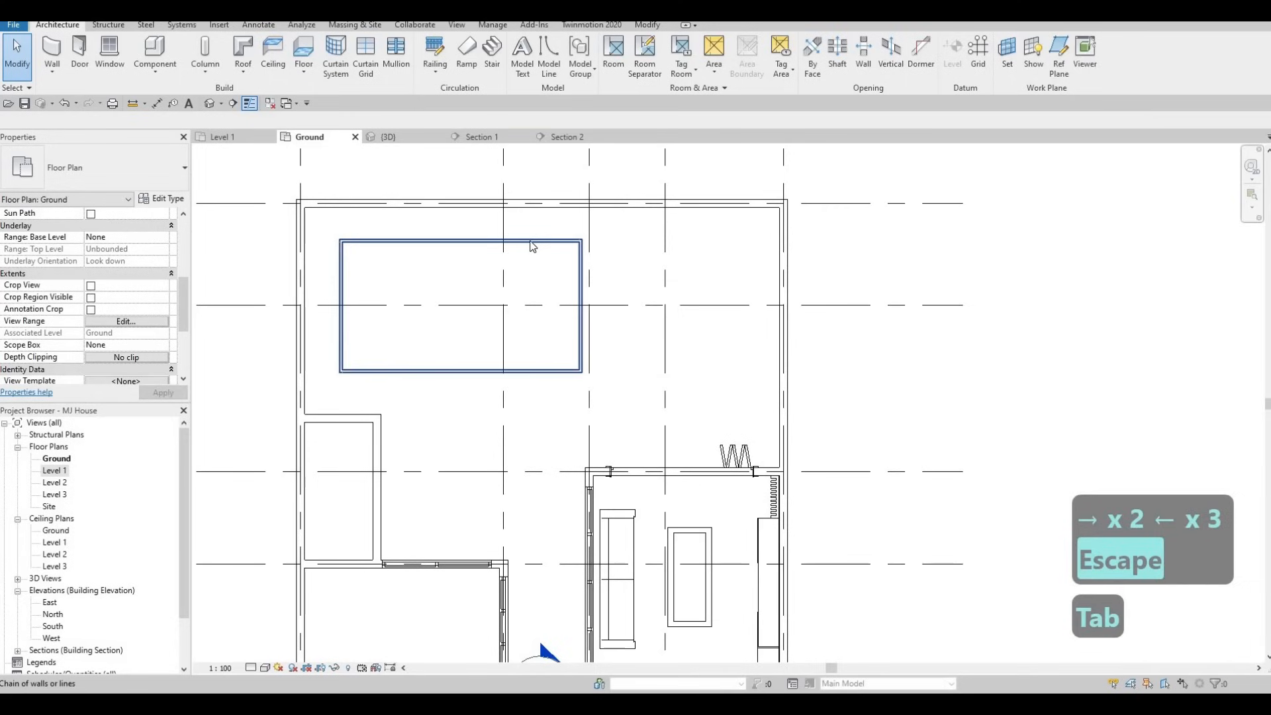
{"action": "left_click", "coordinate": [529, 240]}
{"action": "key", "text": "Left"}
{"action": "key", "text": "Left"}
{"action": "key", "text": "Left"}
{"action": "key", "text": "Left"}
{"action": "key", "text": "Left"}
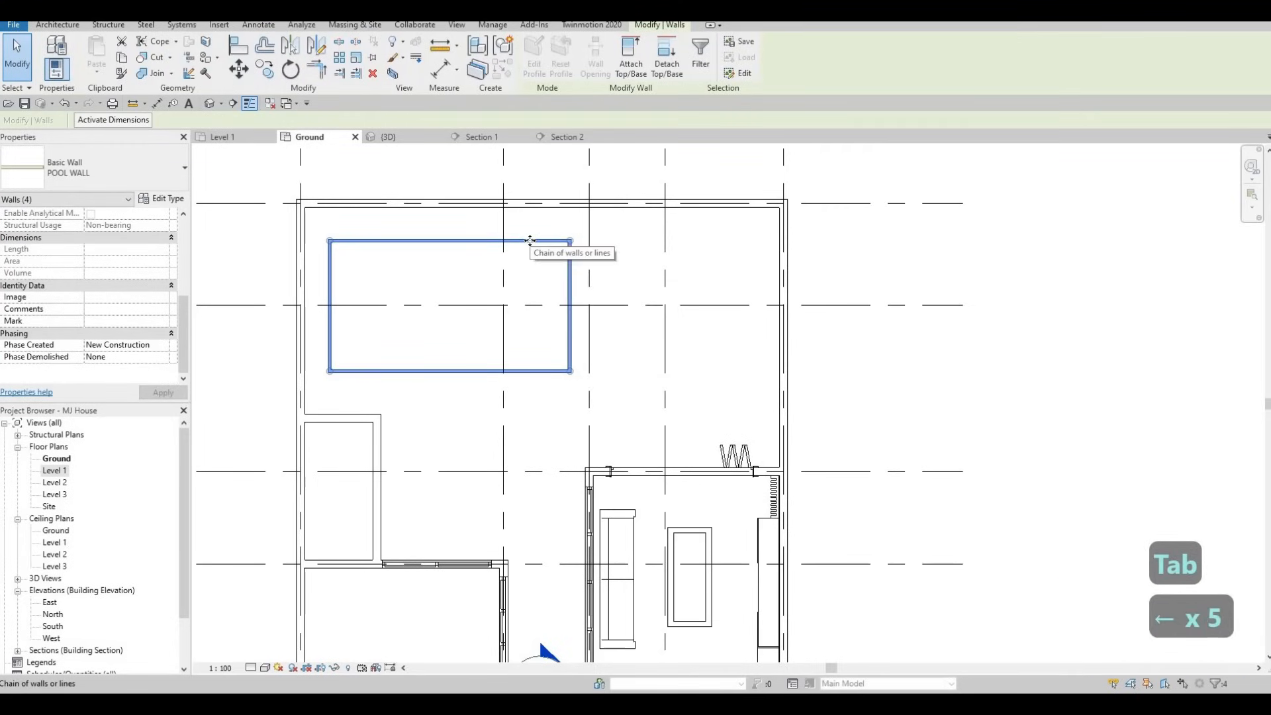
{"action": "key", "text": "Left"}
{"action": "key", "text": "Escape"}
{"action": "key", "text": "Escape"}
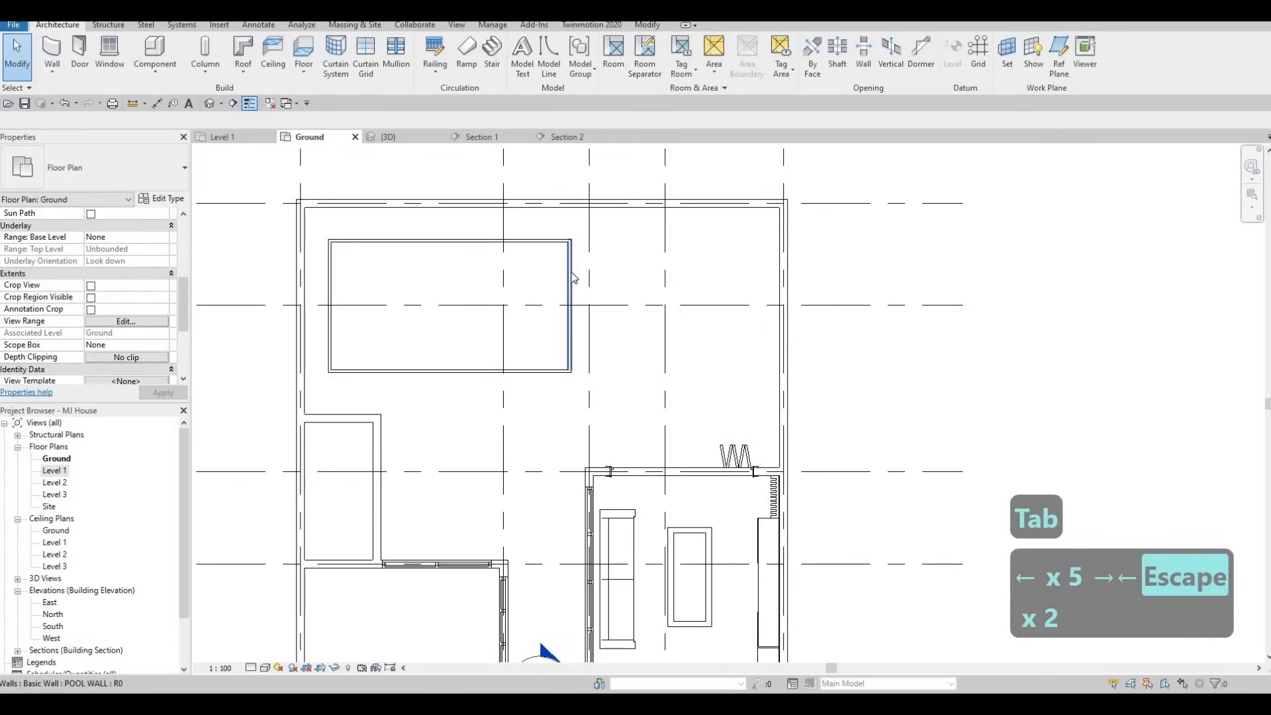
{"action": "left_click", "coordinate": [572, 278]}
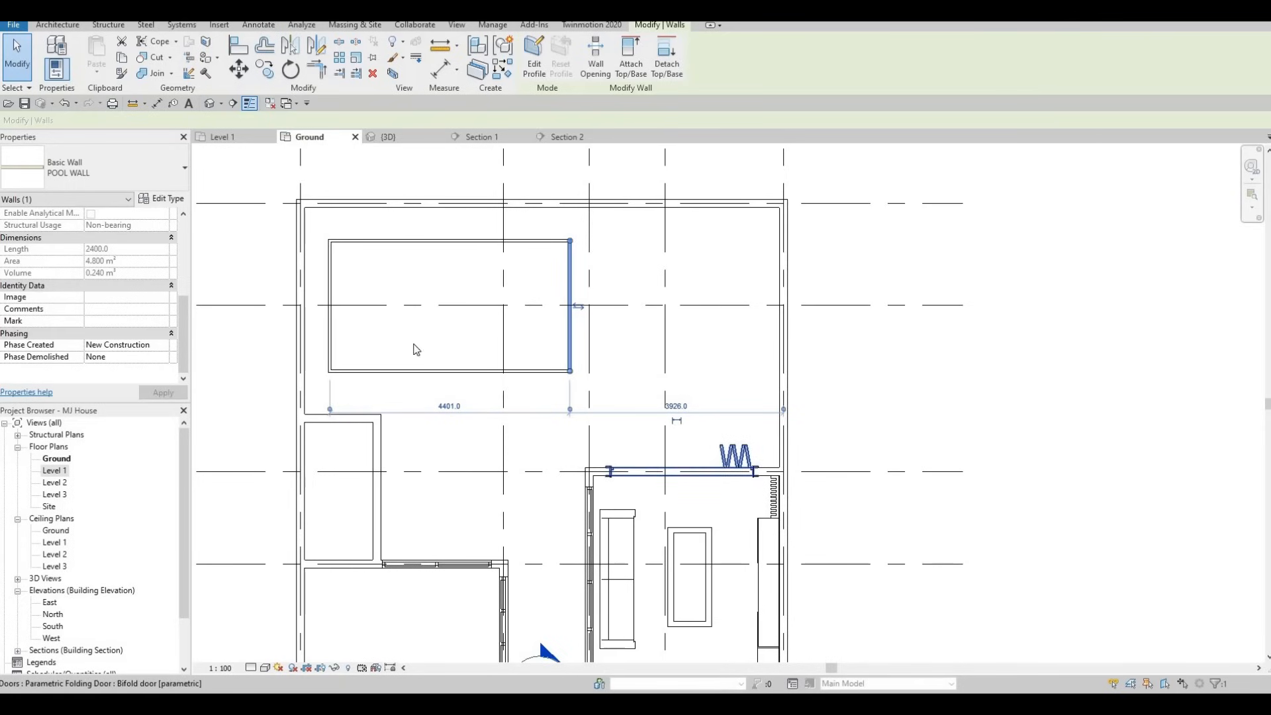
Step: Set the width of the living room's Bifold door [parametric] type to 2200 mm
{"action": "left_click", "coordinate": [609, 469]}
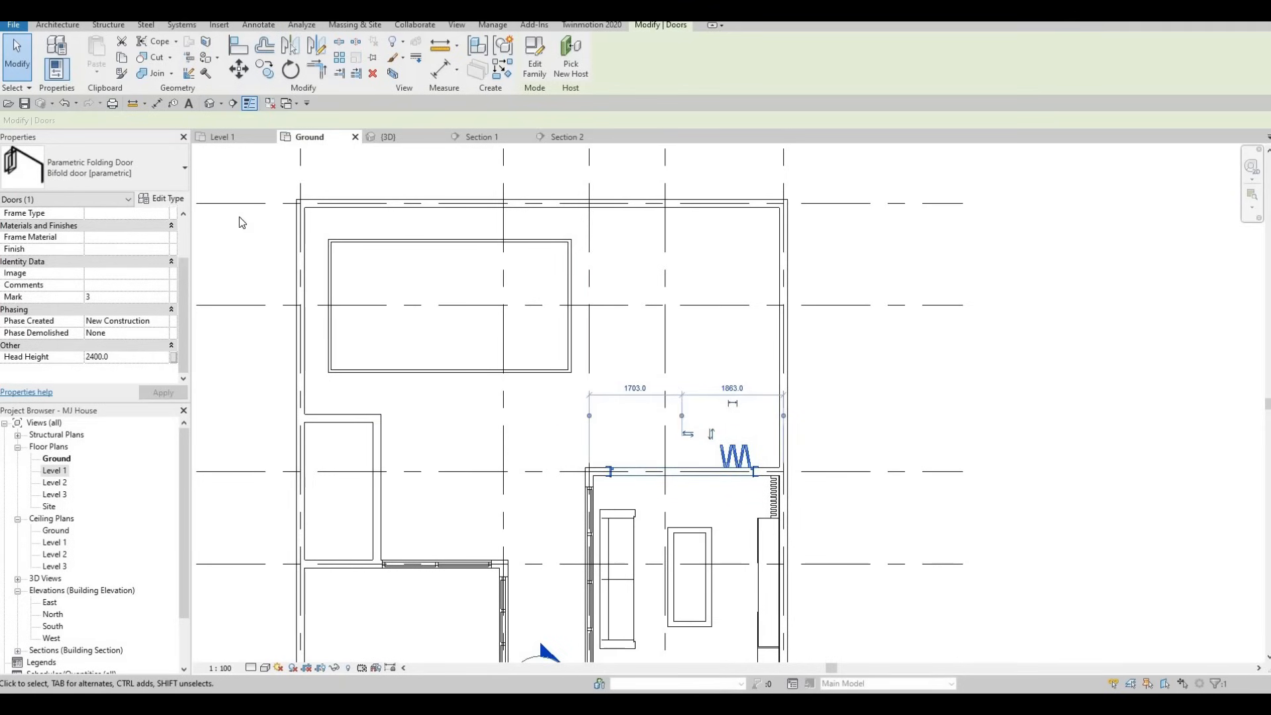
{"action": "left_click", "coordinate": [162, 199]}
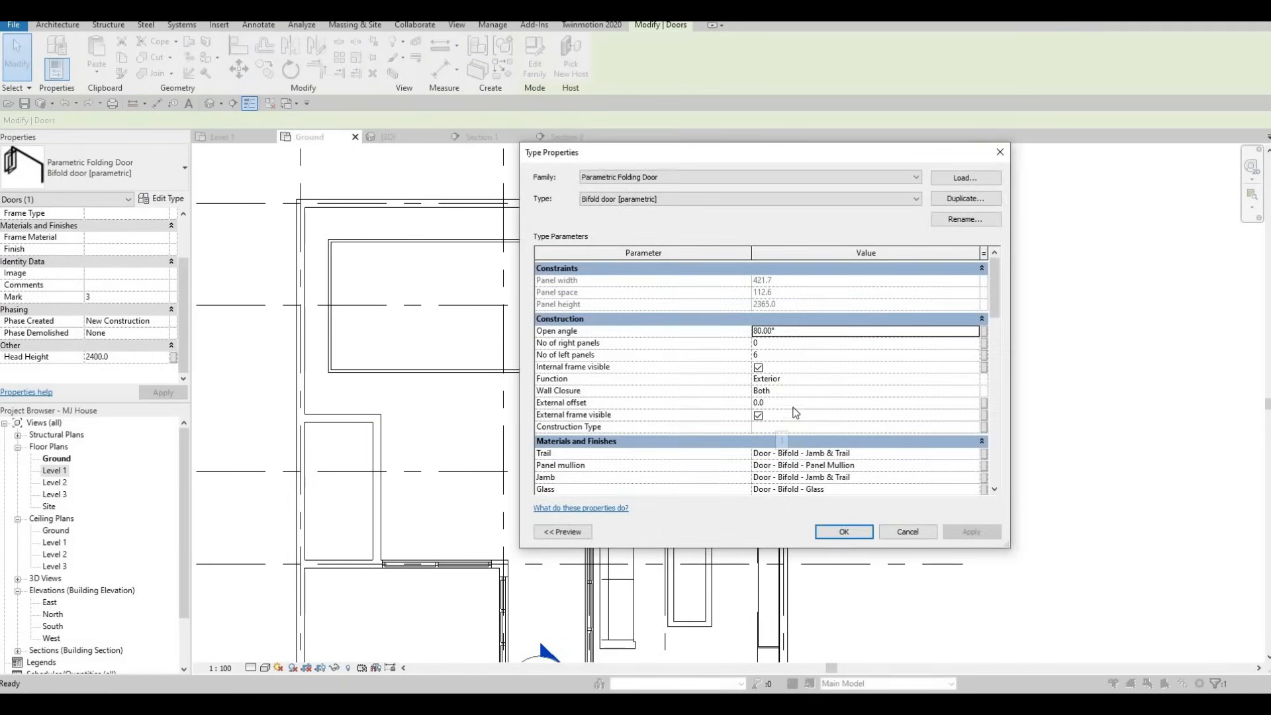
{"action": "scroll", "coordinate": [795, 413], "scroll_direction": "down", "scroll_amount": 6}
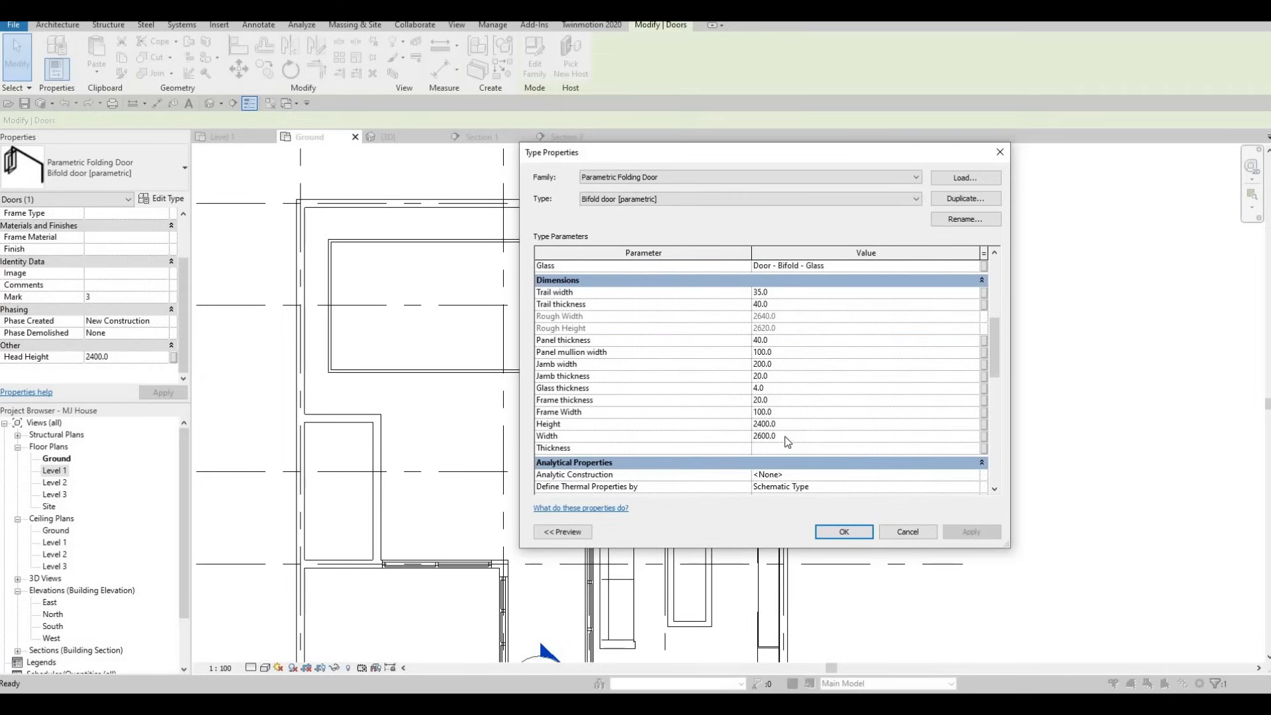
{"action": "left_click", "coordinate": [790, 436]}
{"action": "type", "text": "2200"}
{"action": "key", "text": "Return"}
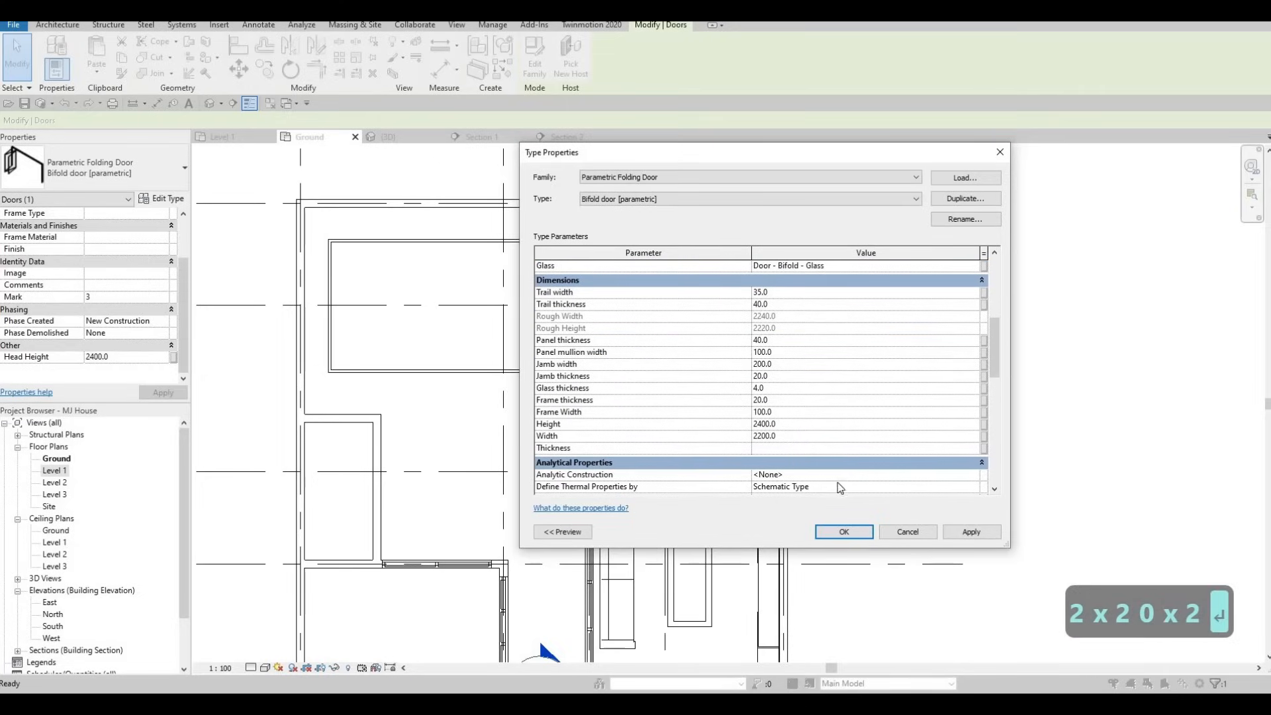
{"action": "left_click", "coordinate": [860, 534]}
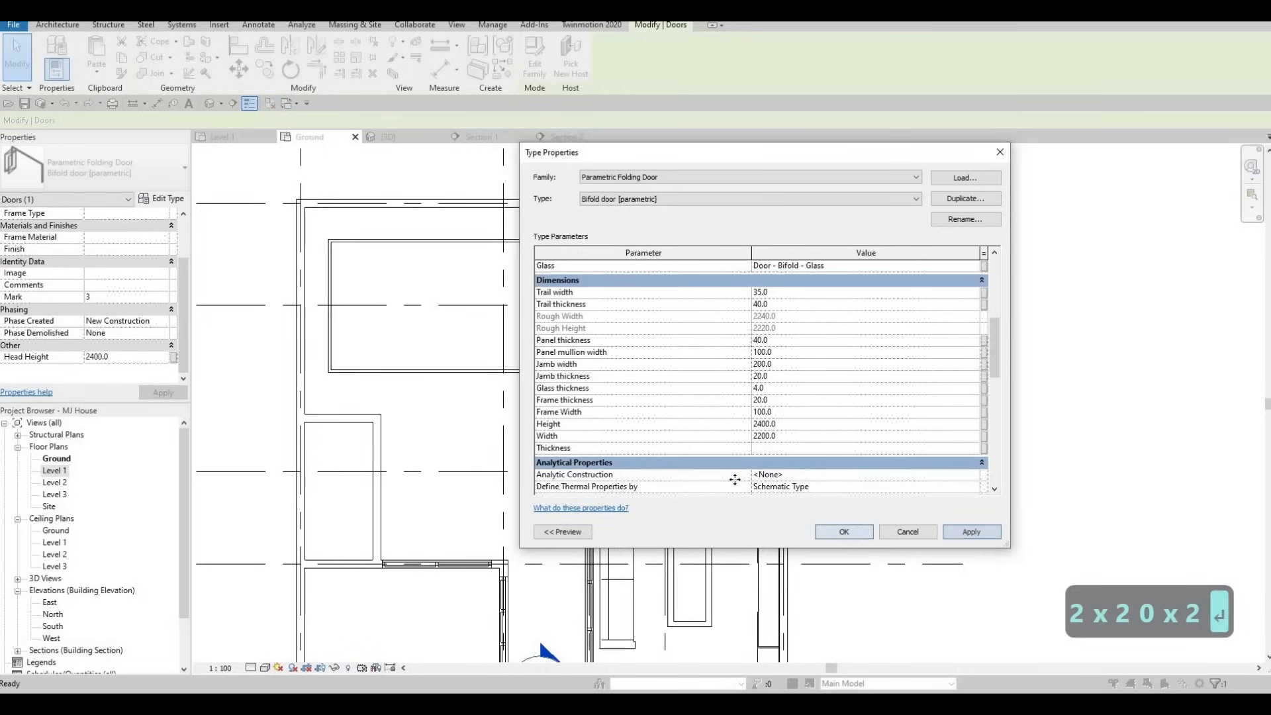
{"action": "key", "text": "Escape"}
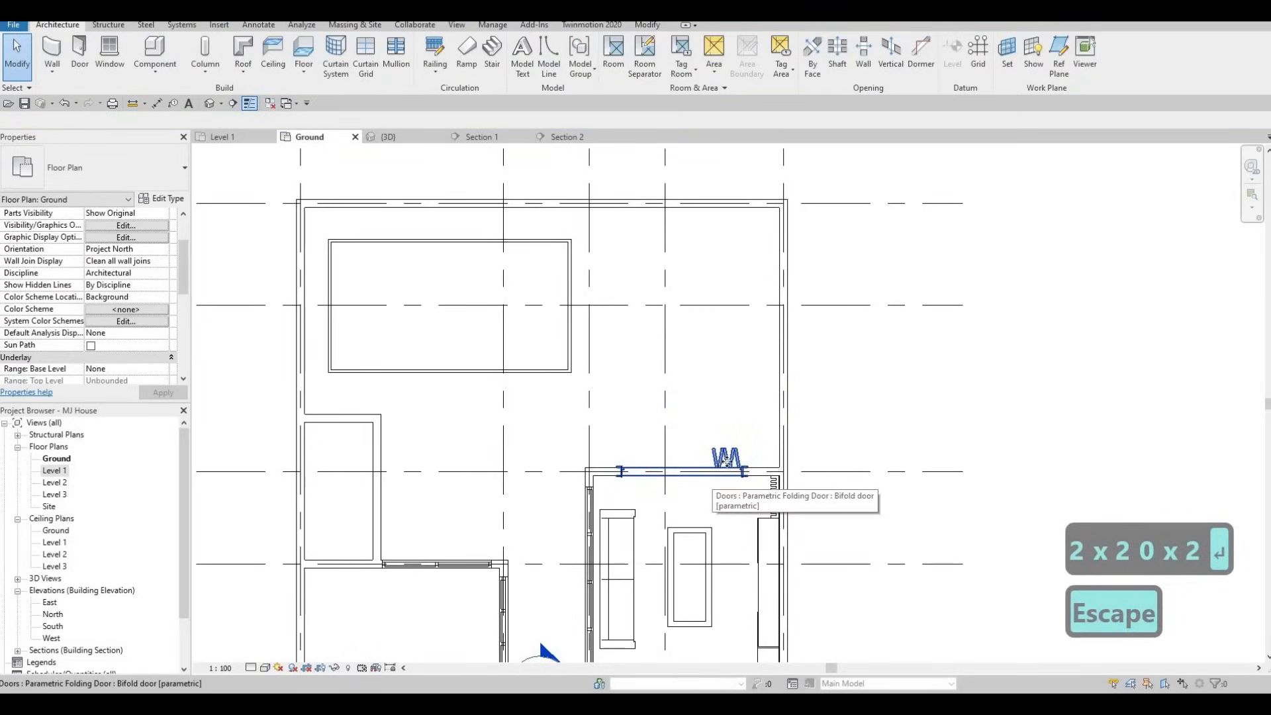
Step: Nudge the narrowed bifold door to the right along the living room's rear wall, closer to the right boundary
{"action": "left_click", "coordinate": [727, 461]}
{"action": "key", "text": "Right"}
{"action": "key", "text": "Right"}
{"action": "key", "text": "Right"}
{"action": "key", "text": "Right"}
{"action": "key", "text": "Right"}
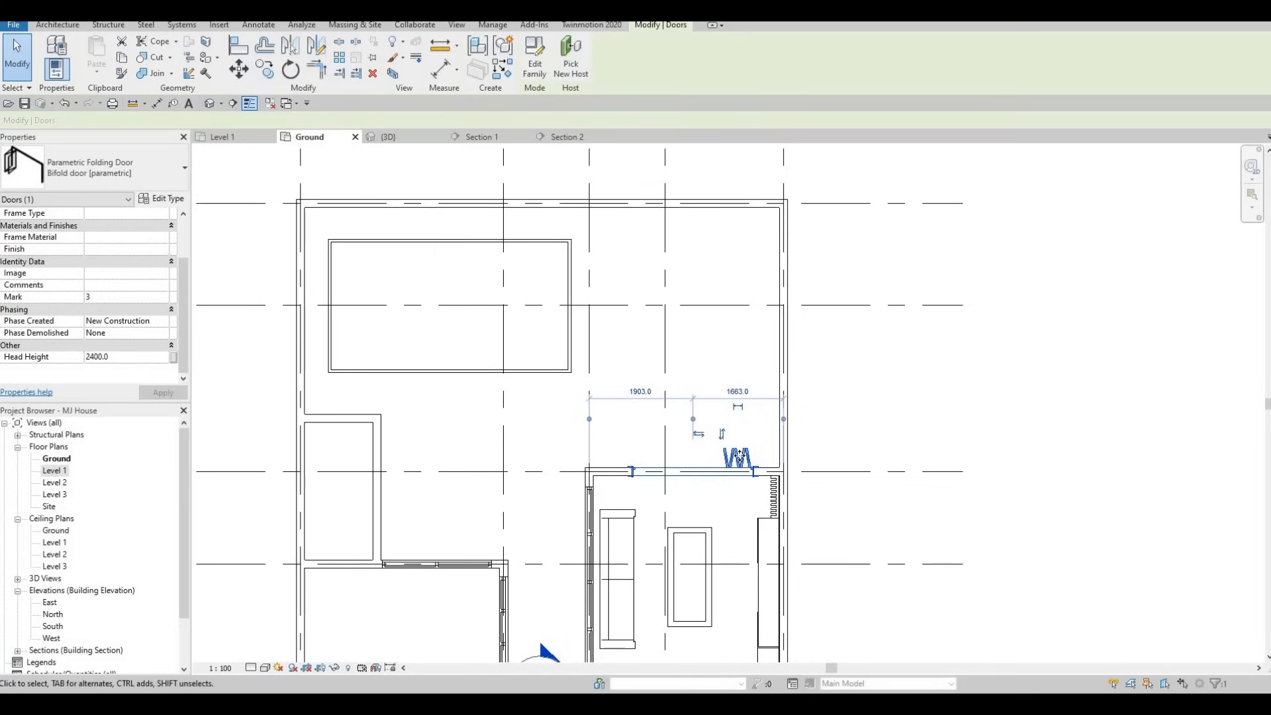
{"action": "key", "text": "Escape"}
{"action": "left_click", "coordinate": [679, 461]}
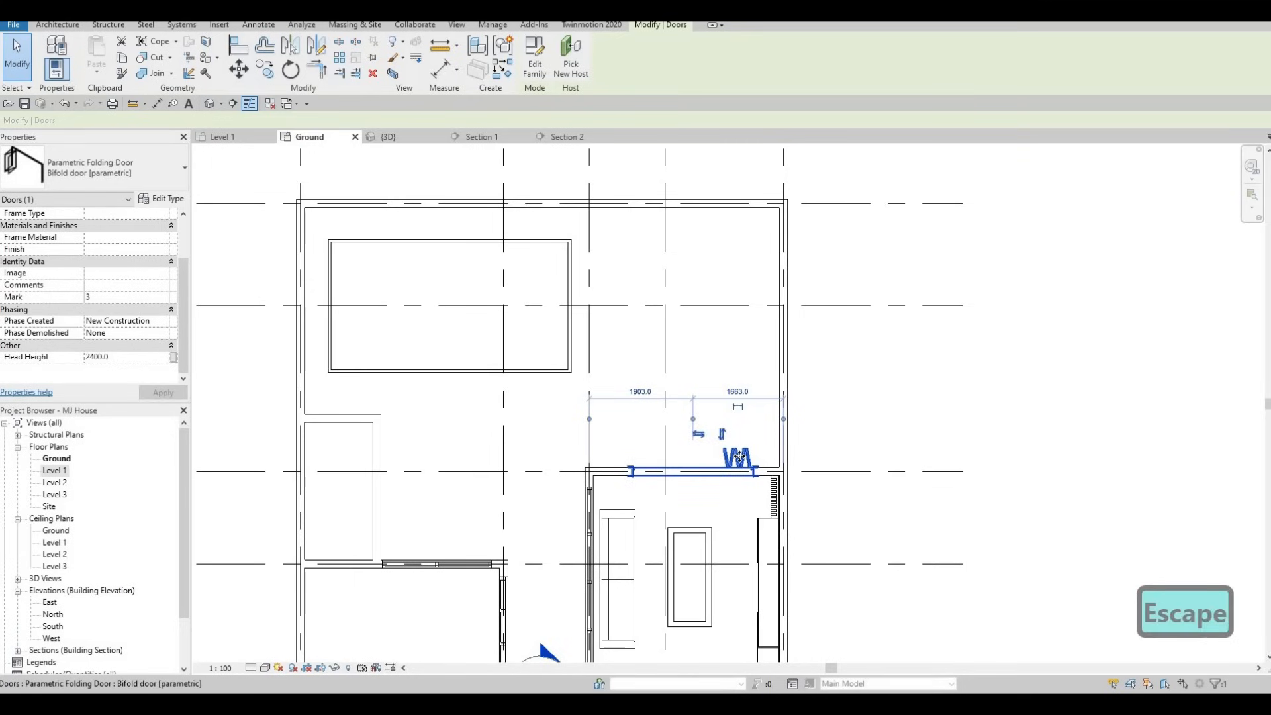
{"action": "key", "text": "Right"}
{"action": "key", "text": "Right"}
{"action": "key", "text": "Escape"}
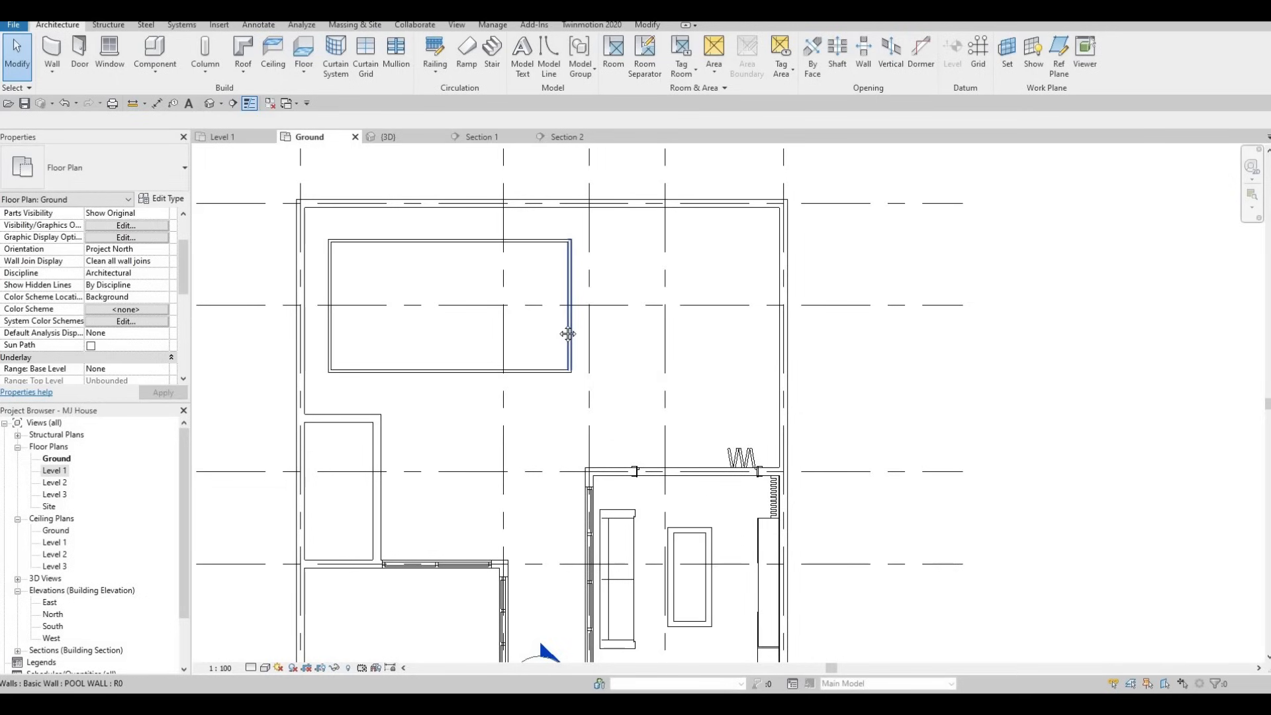
{"action": "key", "text": "Escape"}
{"action": "key", "text": "Escape"}
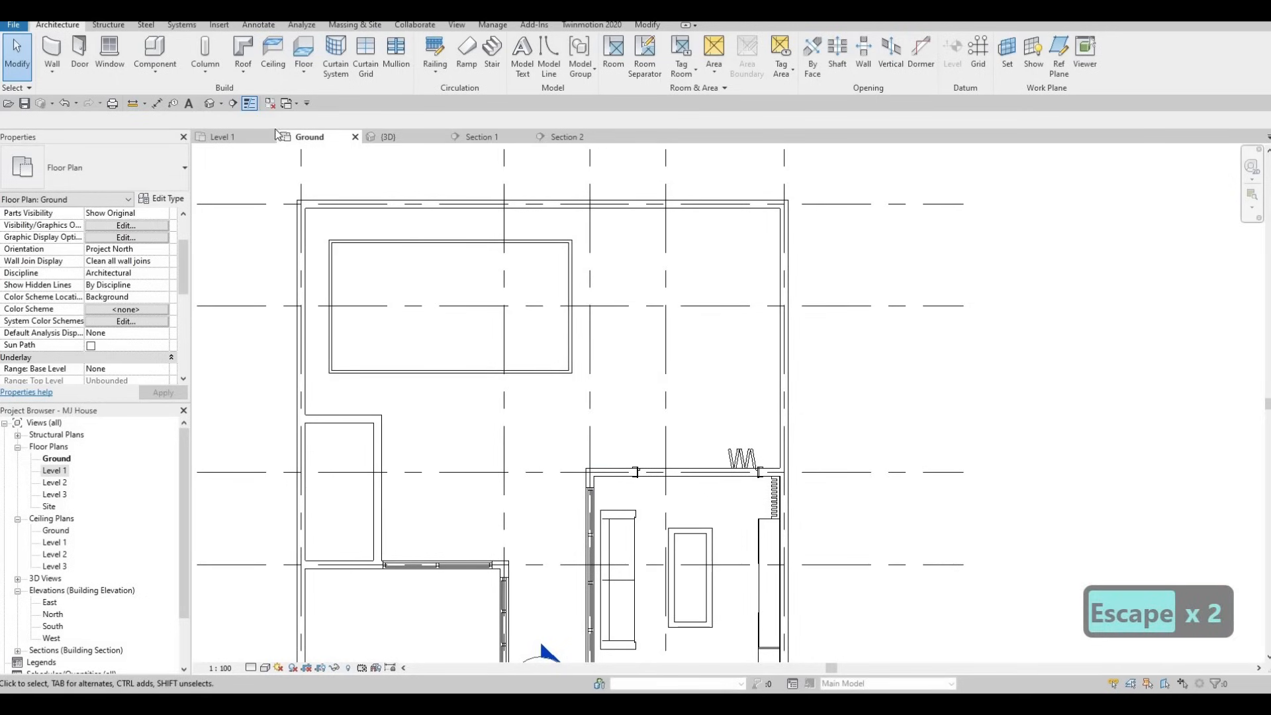
{"action": "key", "text": "Escape"}
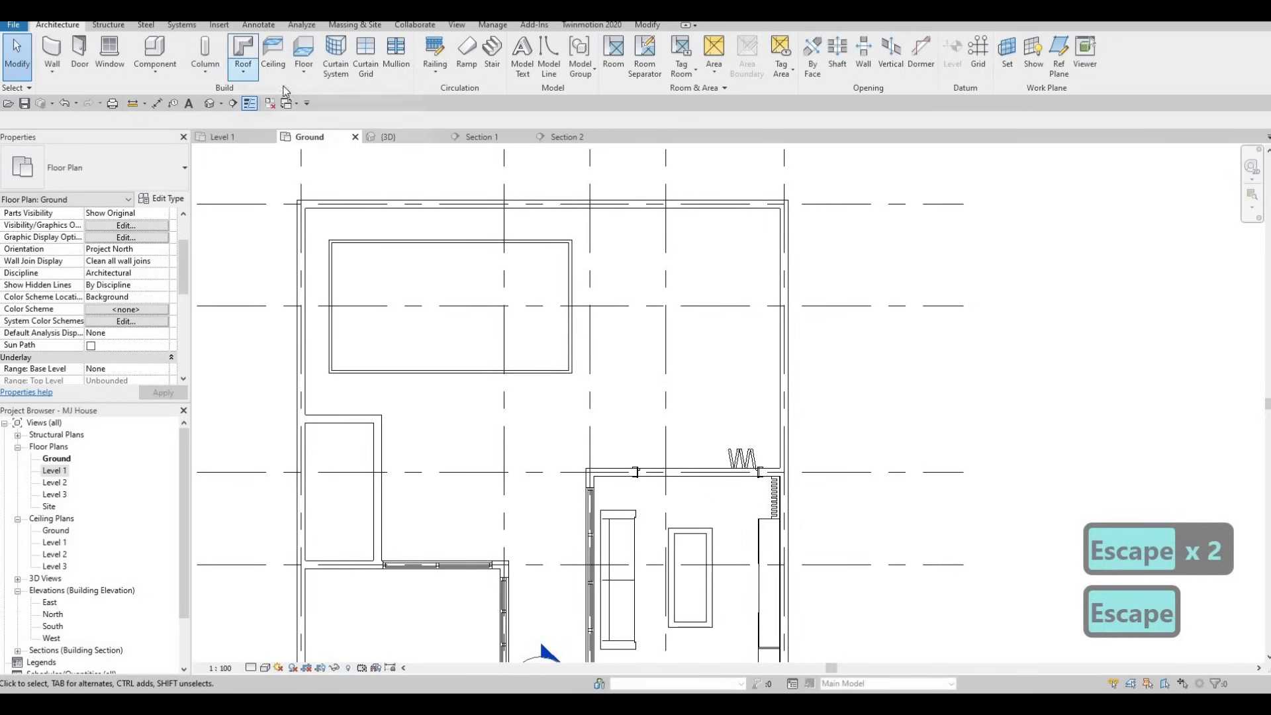
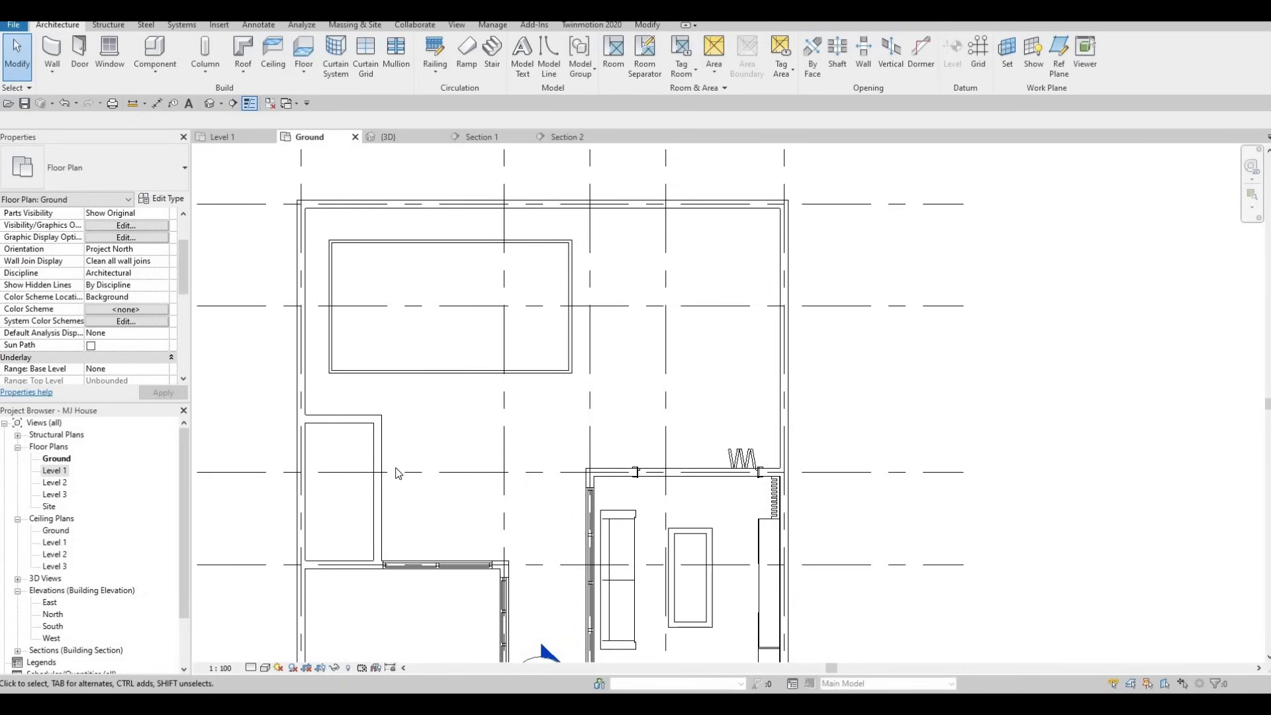
{"action": "middle_click_drag", "start_coordinate": [556, 406], "coordinate": [547, 318]}
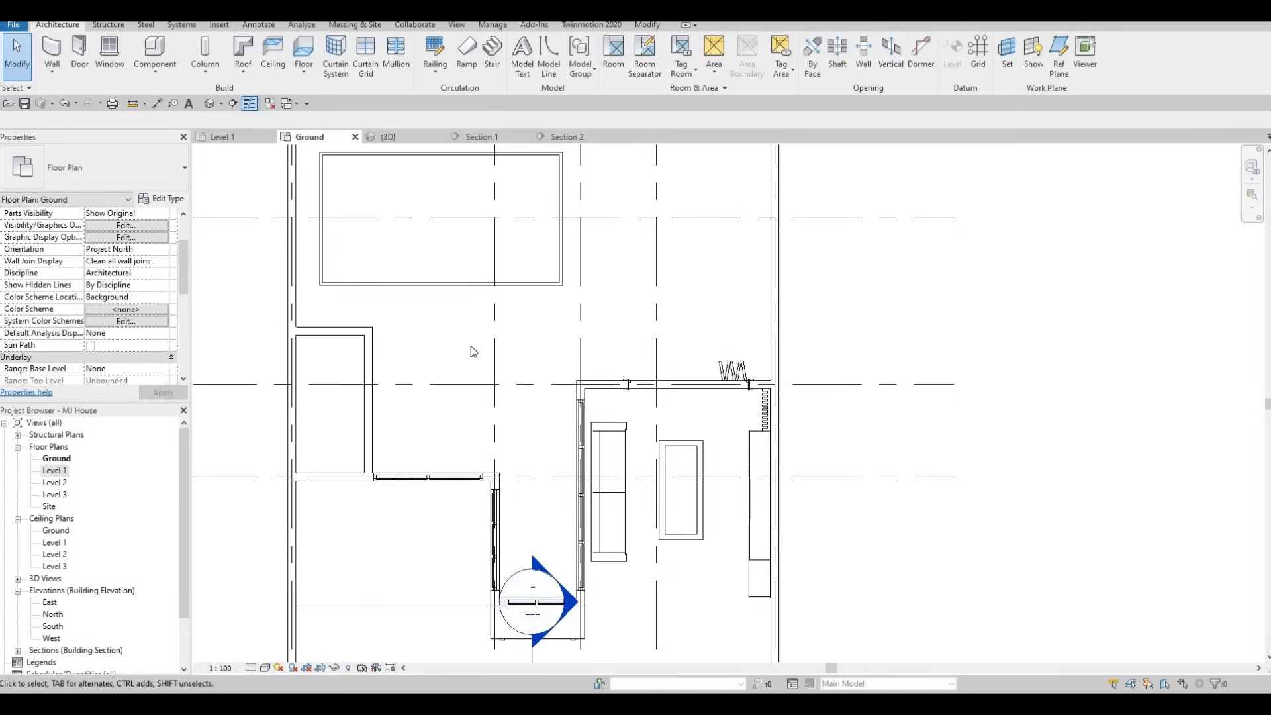
{"action": "middle_click_drag", "start_coordinate": [473, 351], "coordinate": [464, 413]}
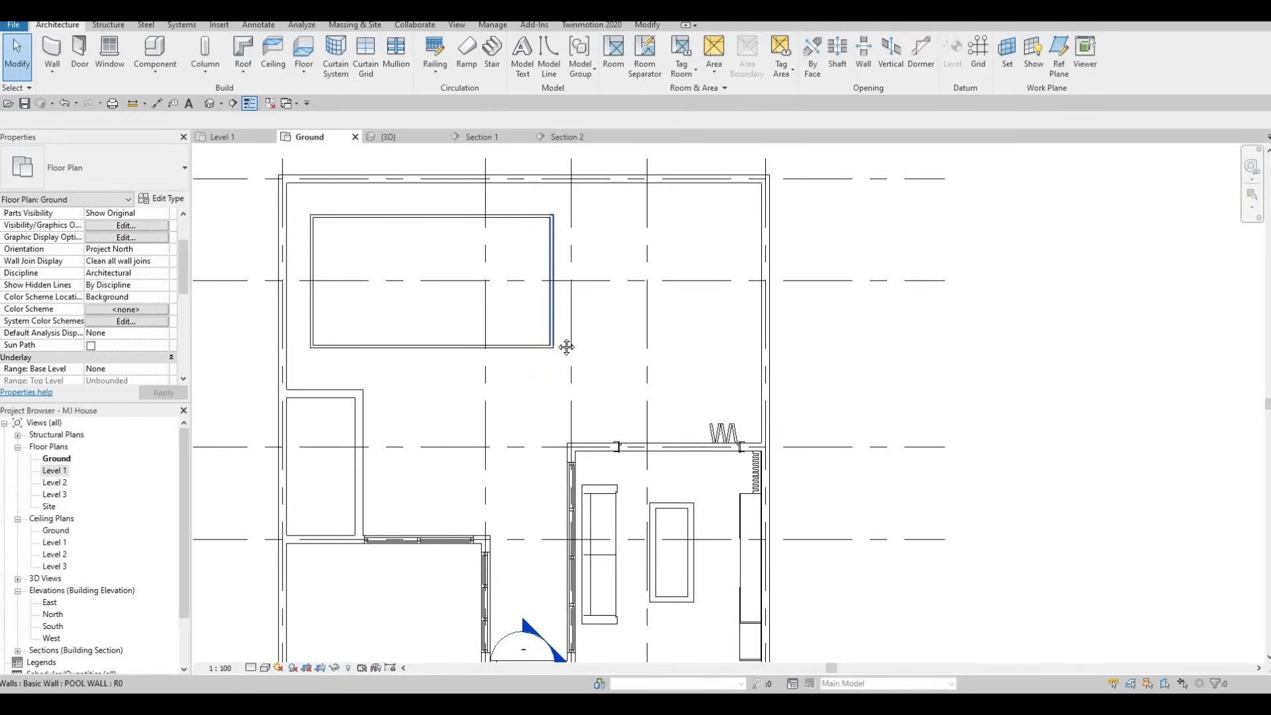
{"action": "middle_click_drag", "start_coordinate": [555, 309], "coordinate": [558, 339]}
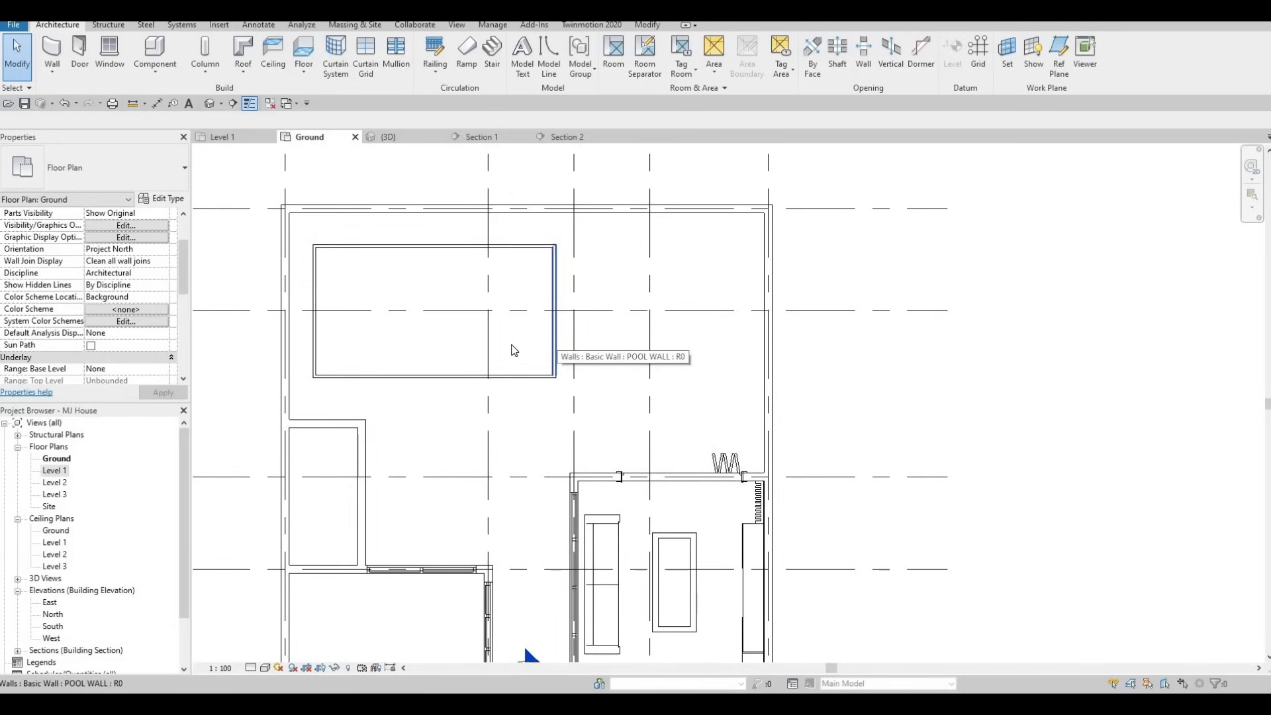
Step: Create an in-place component in the Generic Models category, keeping the name Generic Models 3
{"action": "middle_click_drag", "start_coordinate": [454, 376], "coordinate": [466, 364]}
{"action": "key", "text": "Escape"}
{"action": "scroll", "coordinate": [345, 222], "scroll_direction": "down", "scroll_amount": 1}
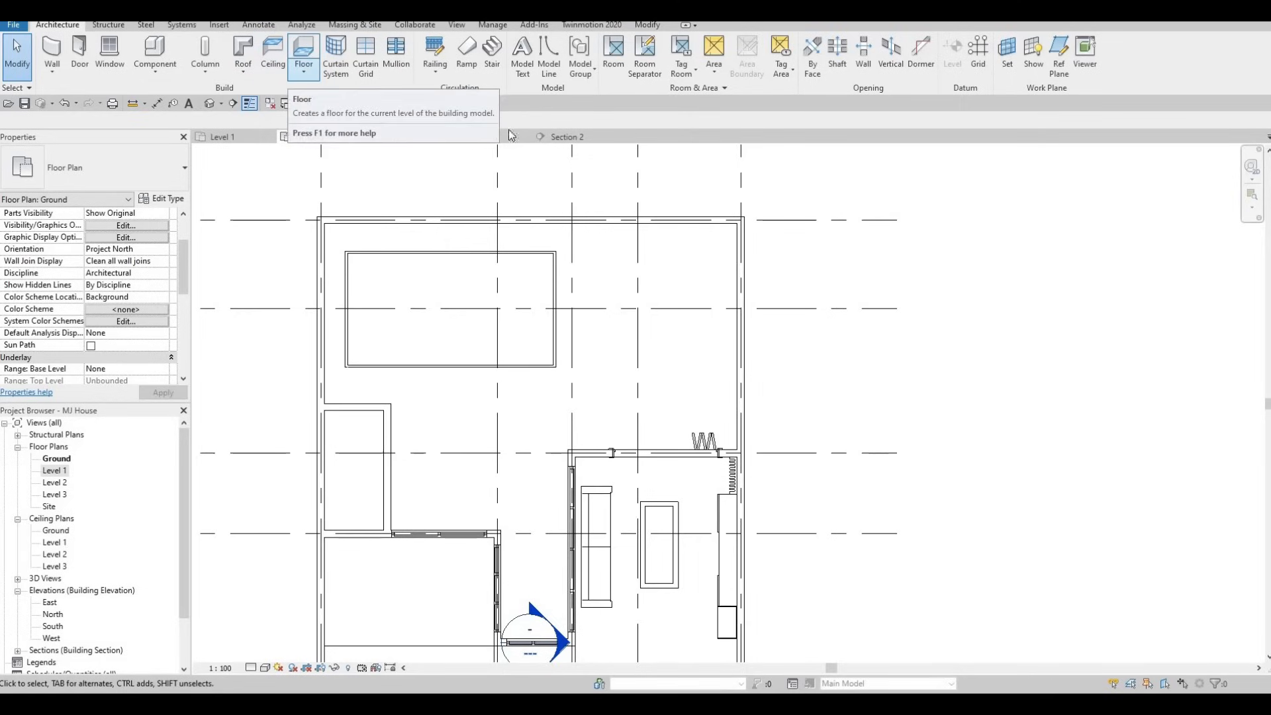
{"action": "left_click", "coordinate": [155, 66]}
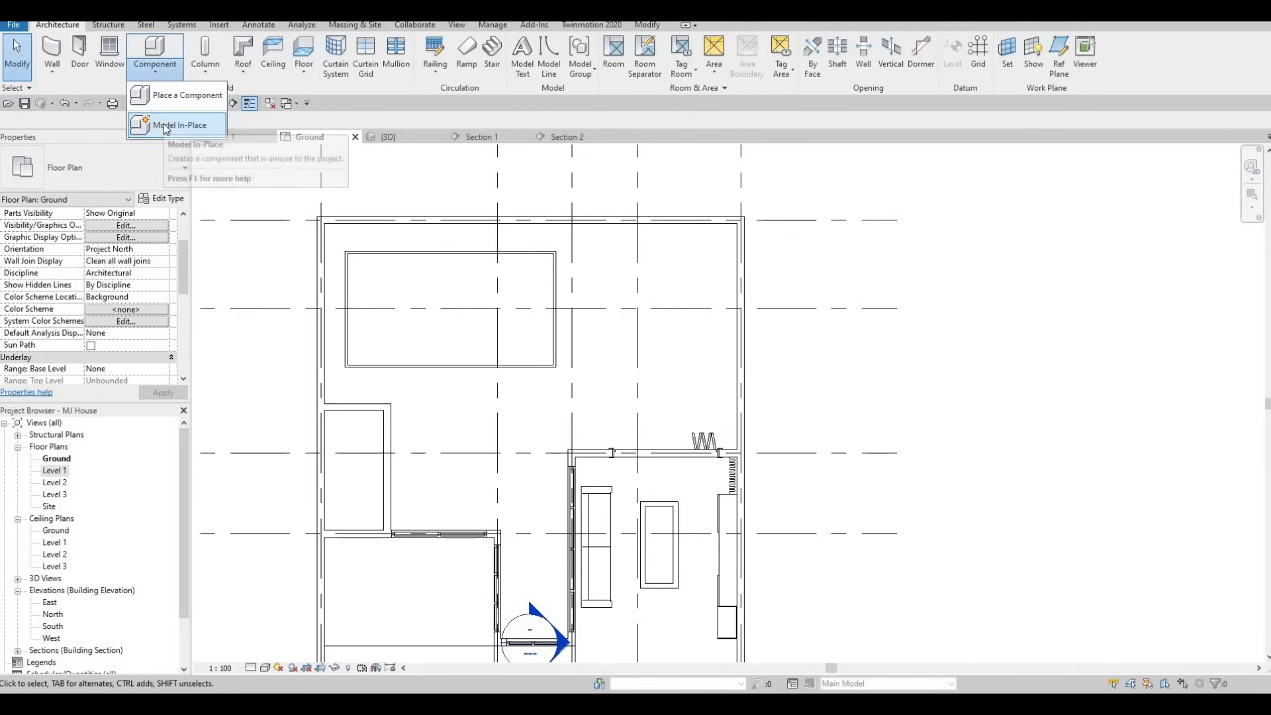
{"action": "left_click", "coordinate": [165, 126]}
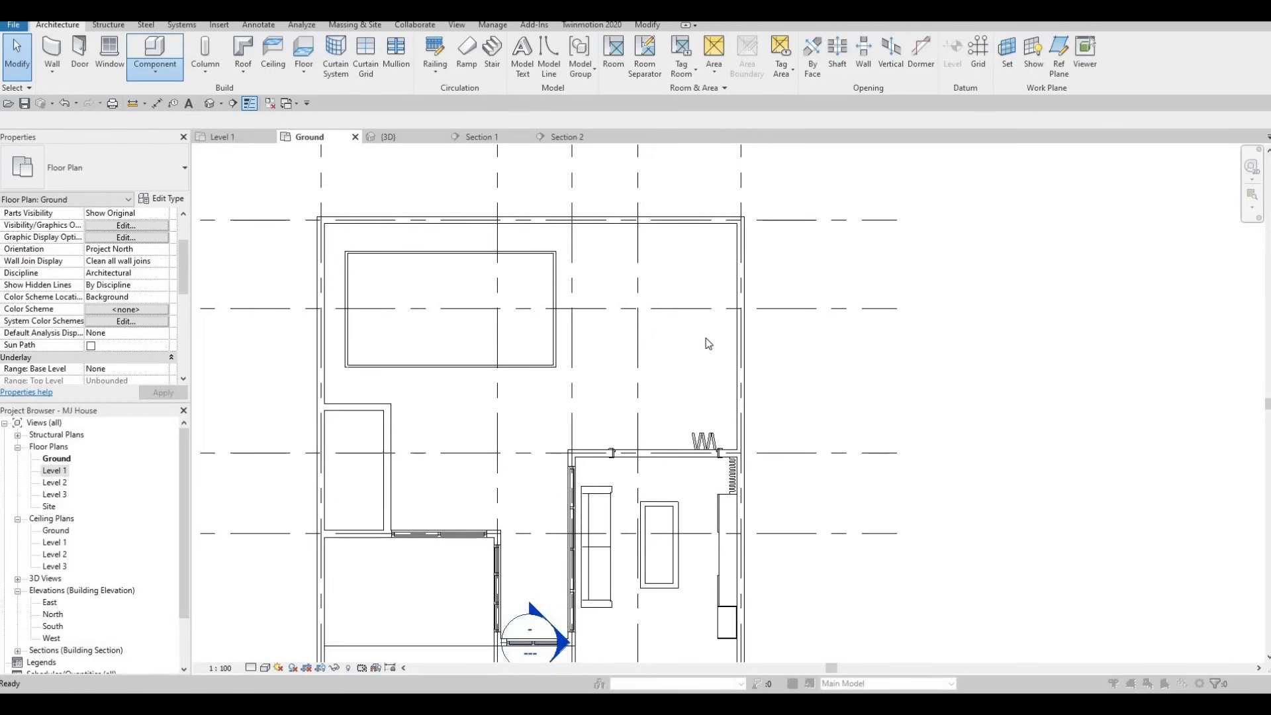
{"action": "scroll", "coordinate": [581, 329], "scroll_direction": "down", "scroll_amount": 4}
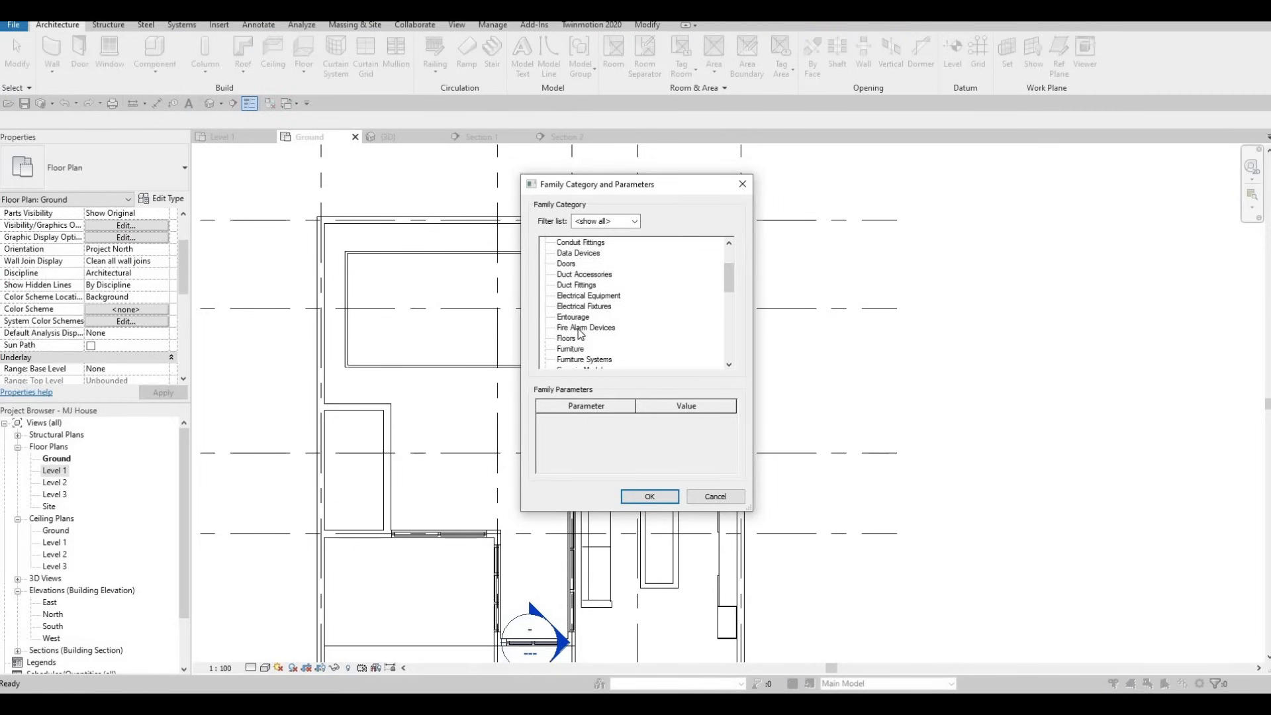
{"action": "scroll", "coordinate": [580, 331], "scroll_direction": "down", "scroll_amount": 1}
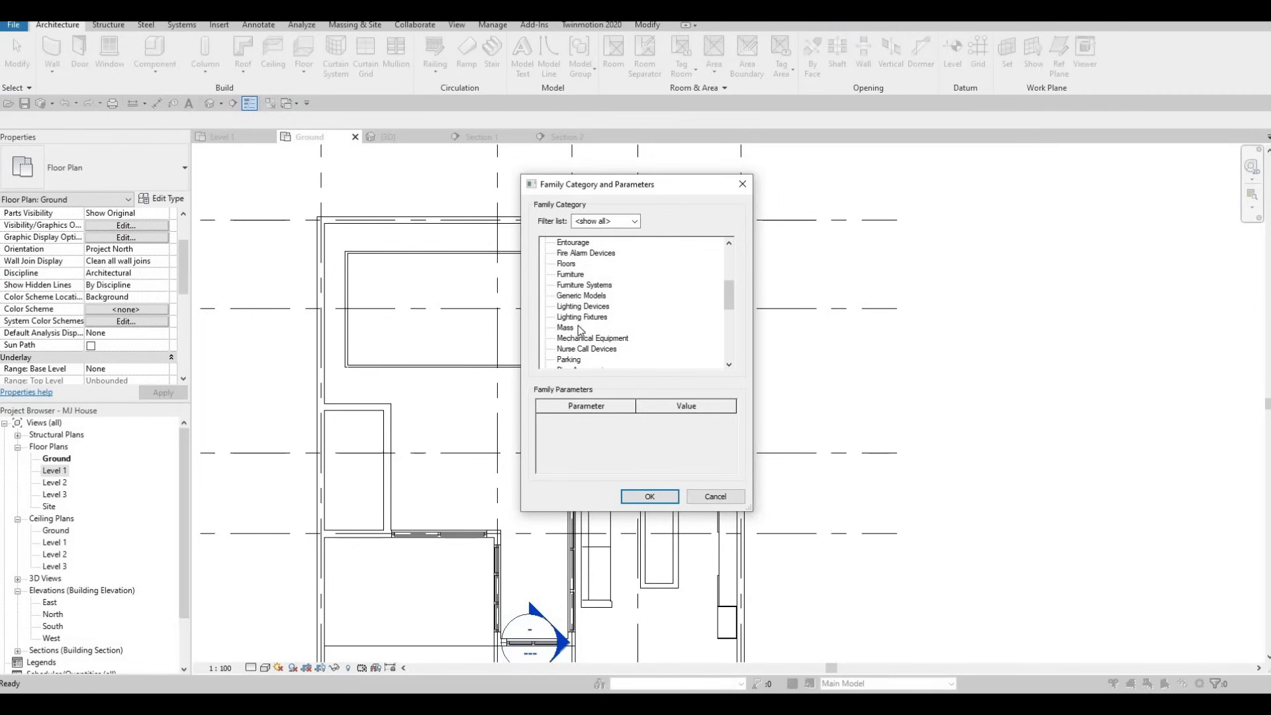
{"action": "scroll", "coordinate": [580, 318], "scroll_direction": "up", "scroll_amount": 1}
{"action": "left_click", "coordinate": [581, 306]}
{"action": "left_click", "coordinate": [649, 496]}
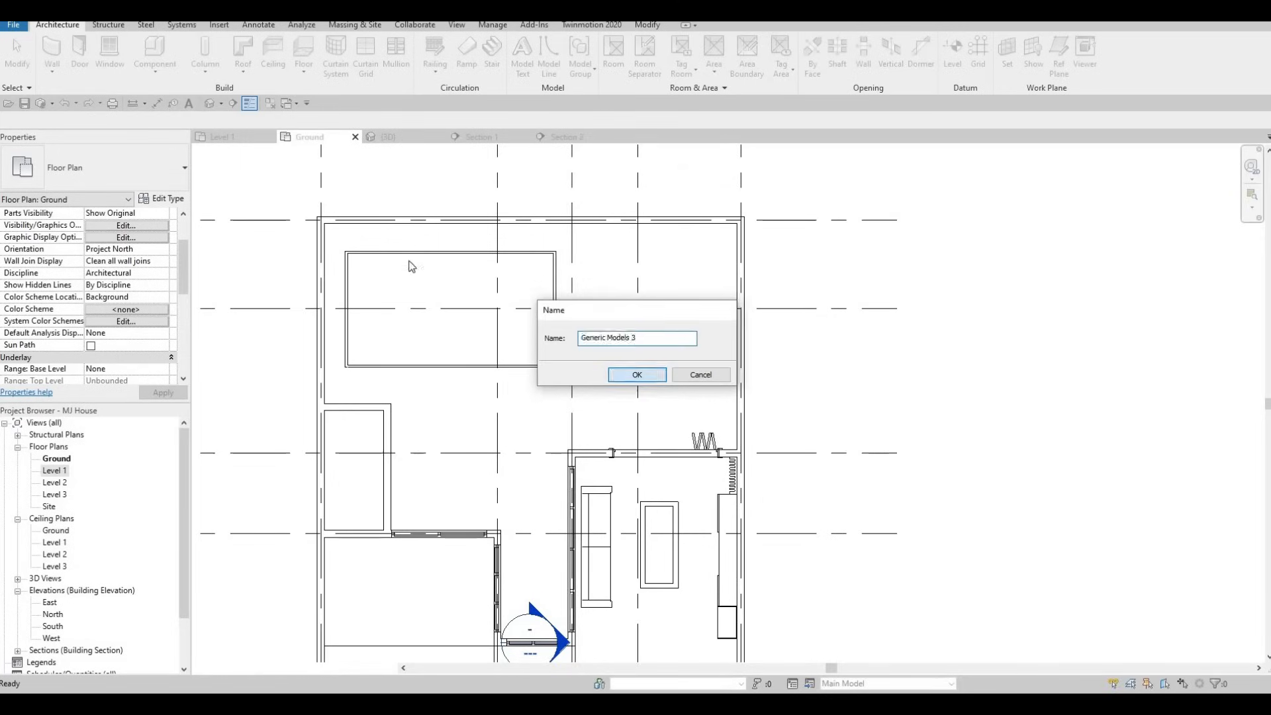
{"action": "key", "text": "Return"}
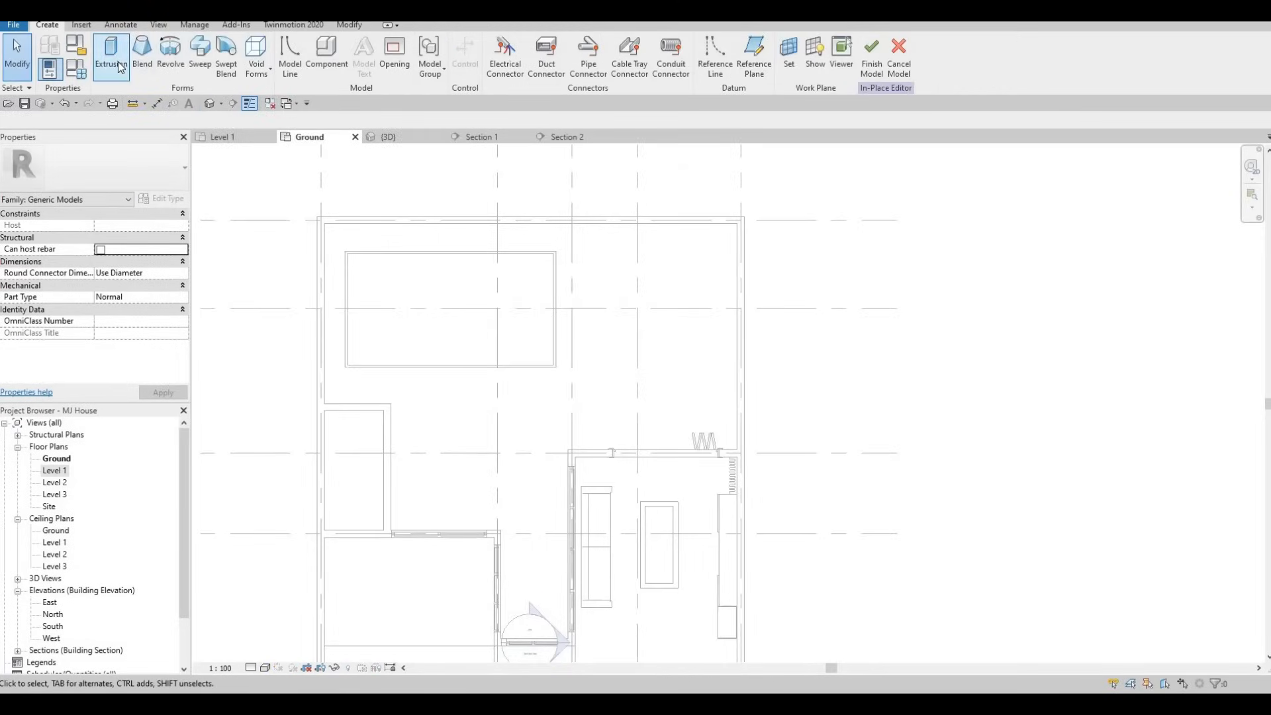
Step: Begin an extrusion, assign it the Ceramic Tile material, and copy the material name
{"action": "left_click", "coordinate": [119, 67]}
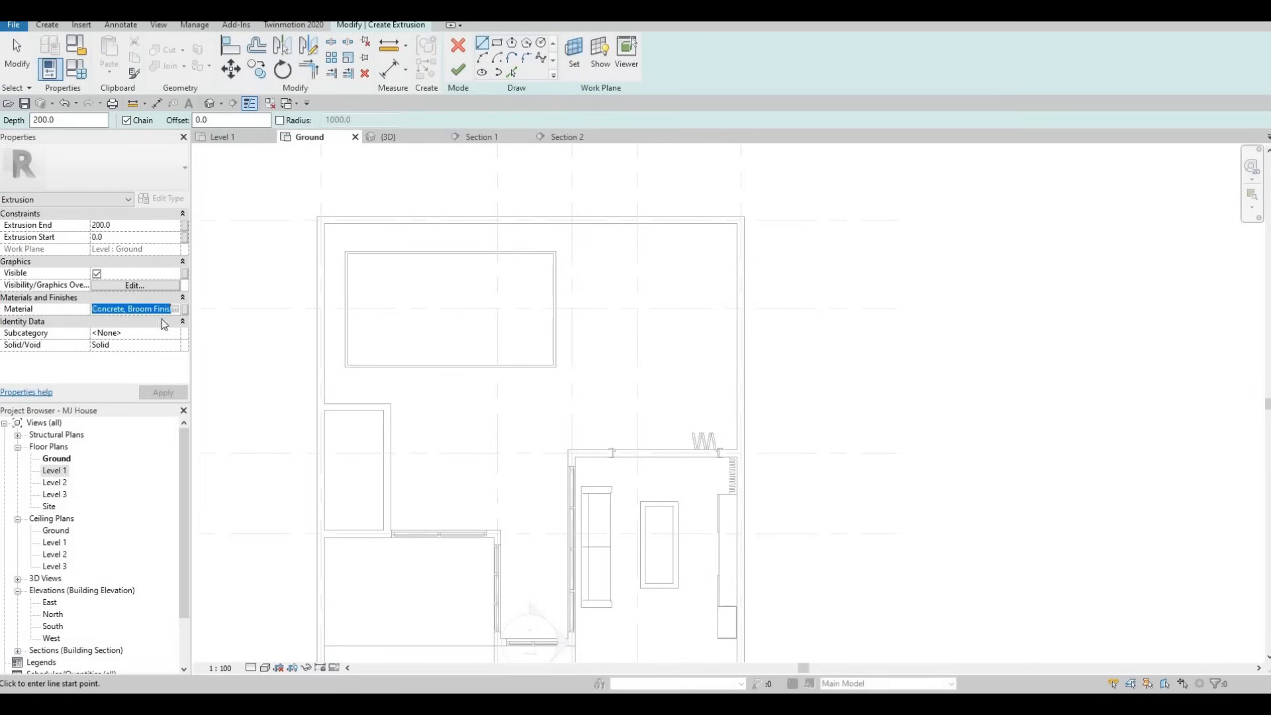
{"action": "key", "text": "ctrl+a"}
{"action": "type", "text": "Concrete, Aerated"}
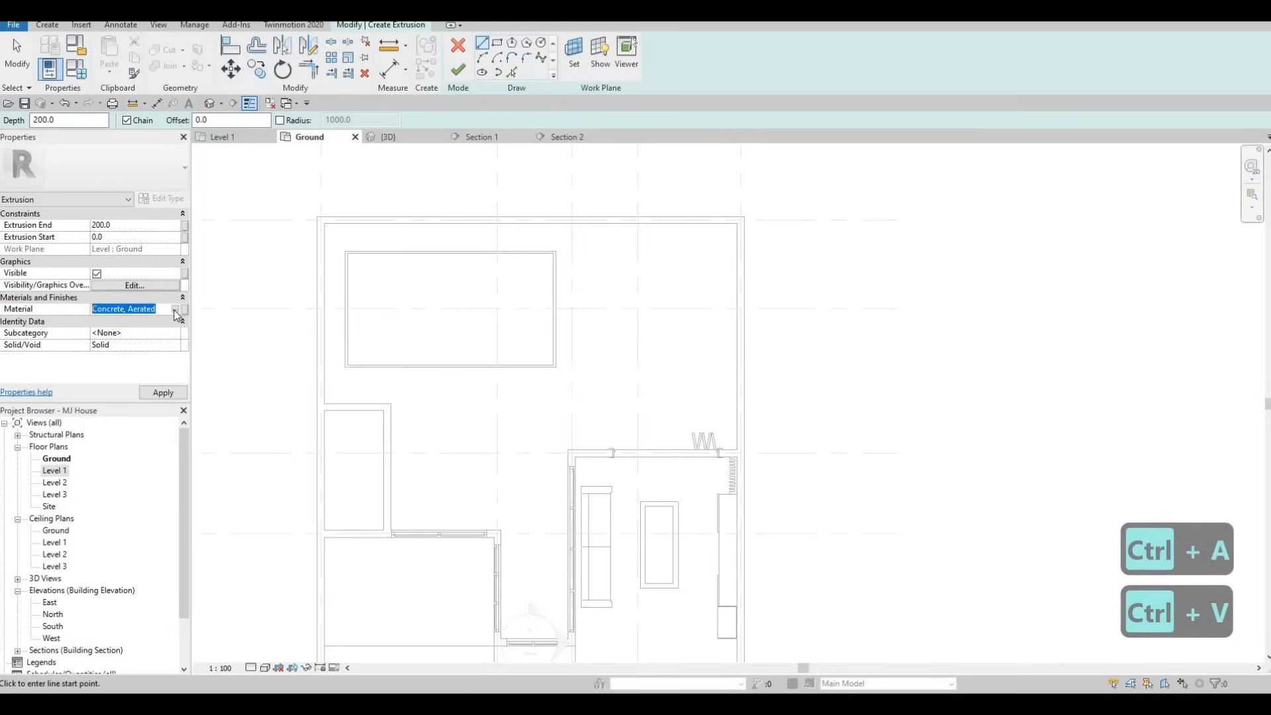
{"action": "key", "text": "Return"}
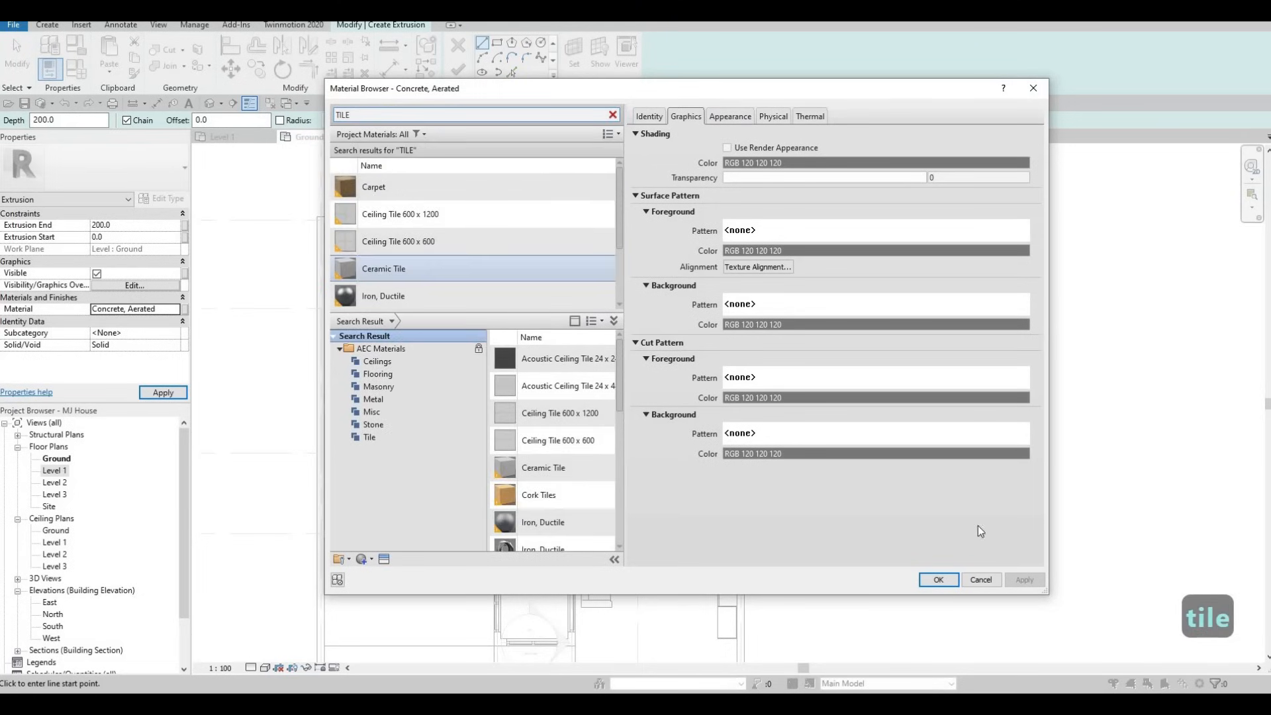
{"action": "left_click", "coordinate": [938, 579]}
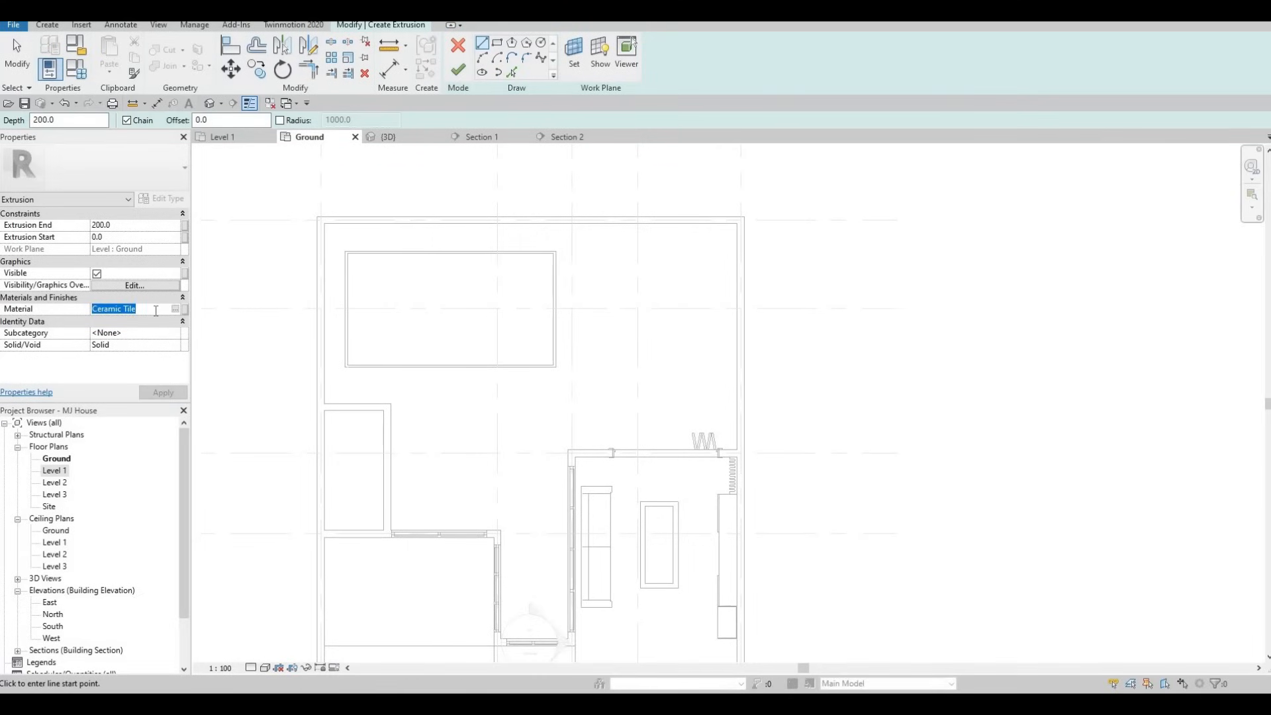
{"action": "key", "text": "ctrl+c"}
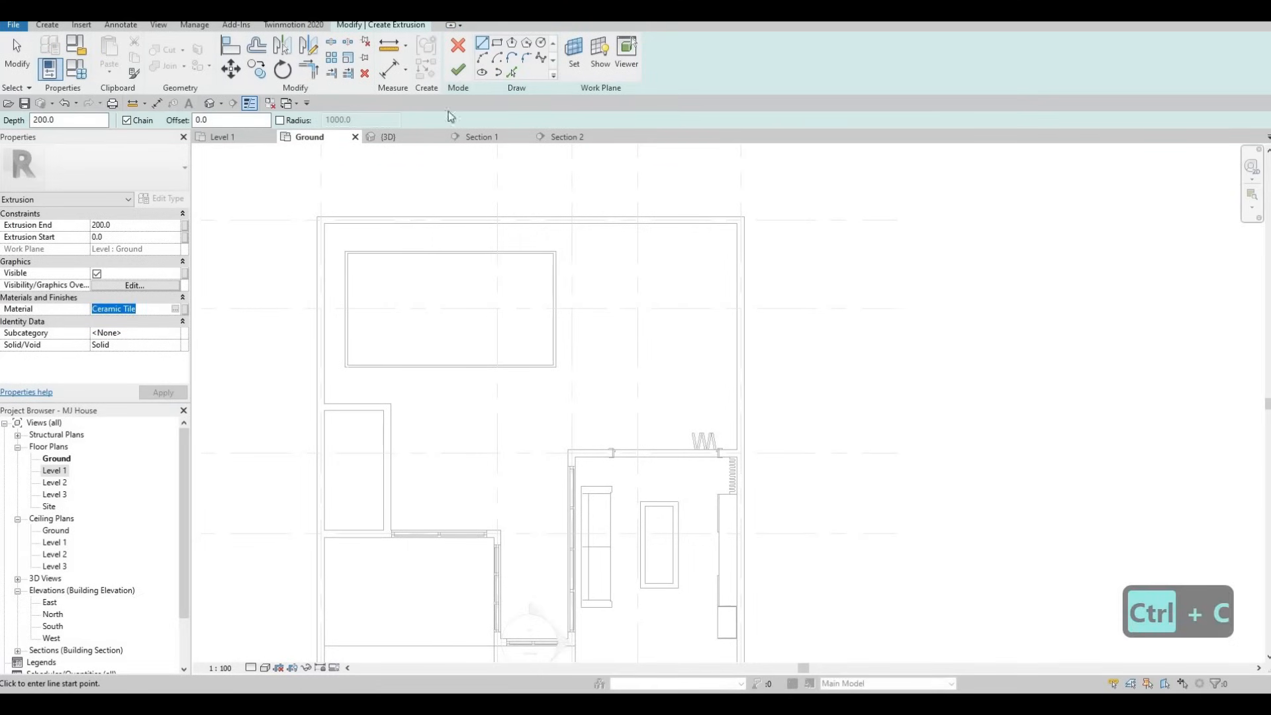
Step: Sketch a rectangle along the inner faces of the pool walls and finish it as an extrusion with a depth of 200
{"action": "left_click", "coordinate": [347, 254]}
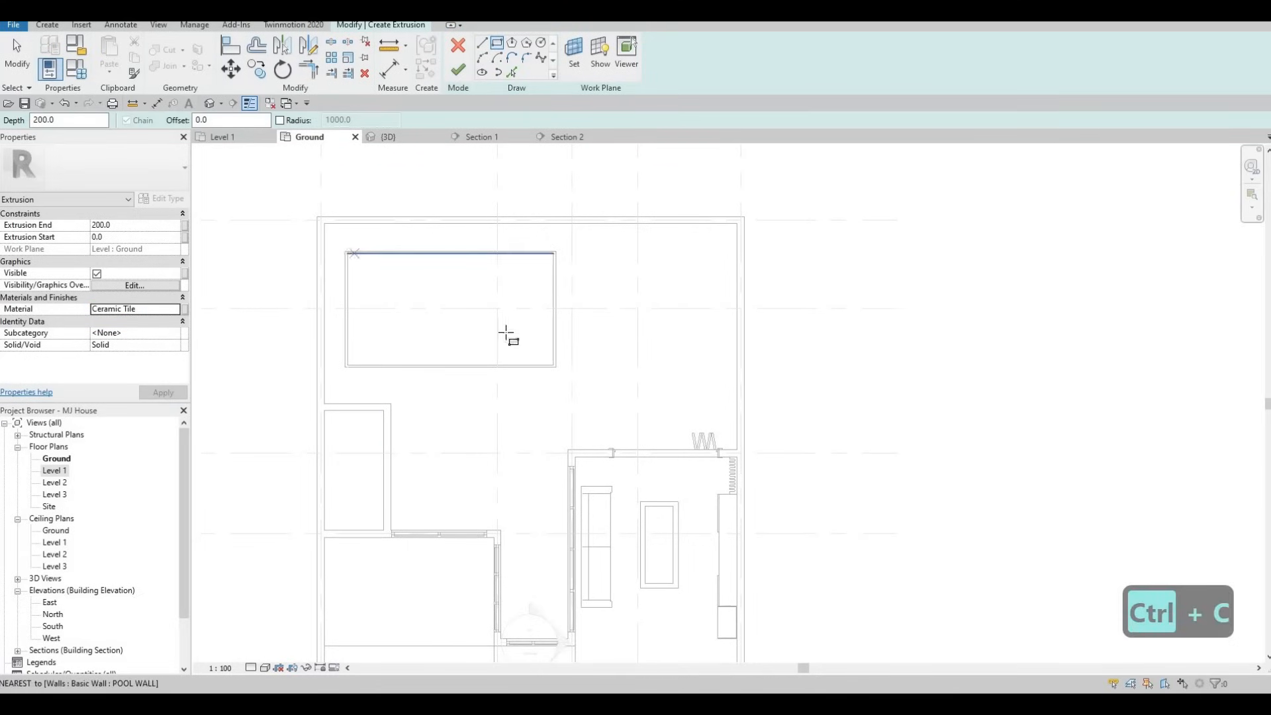
{"action": "left_click", "coordinate": [552, 364]}
{"action": "key", "text": "Escape"}
{"action": "key", "text": "Escape"}
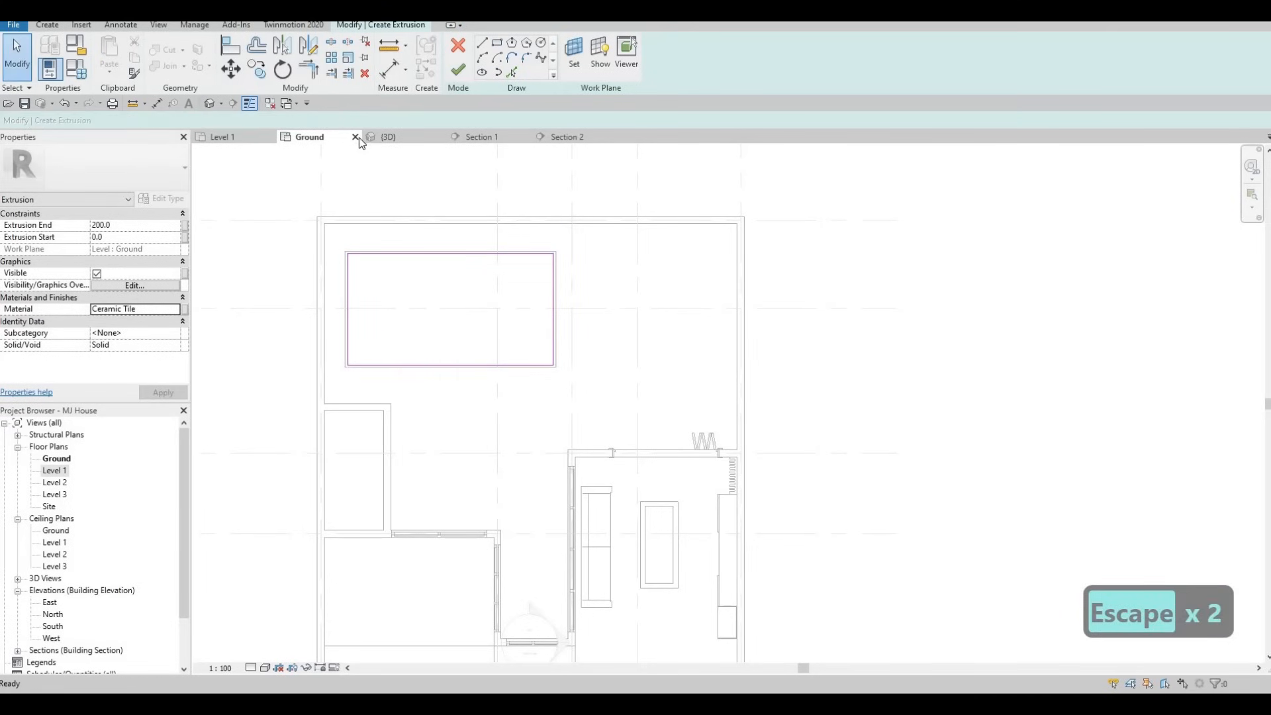
{"action": "left_click", "coordinate": [388, 136]}
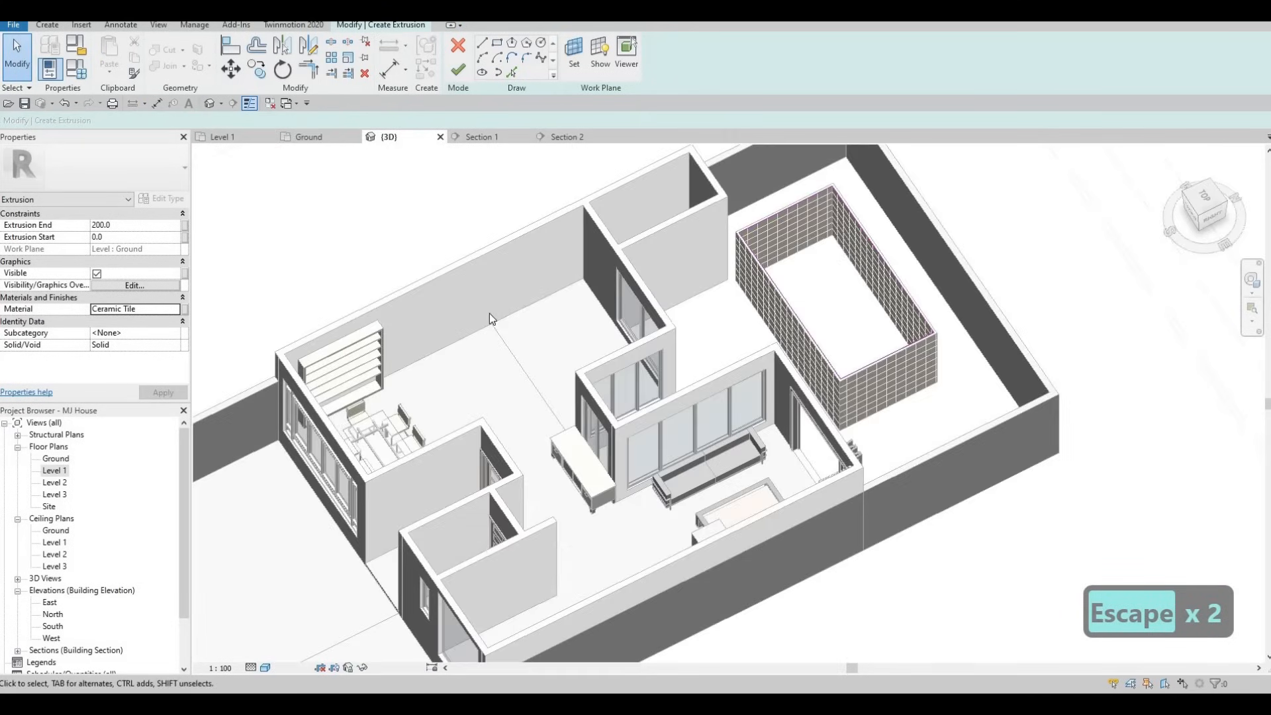
{"action": "middle_click_drag", "start_coordinate": [544, 333], "coordinate": [466, 92], "text": "shift"}
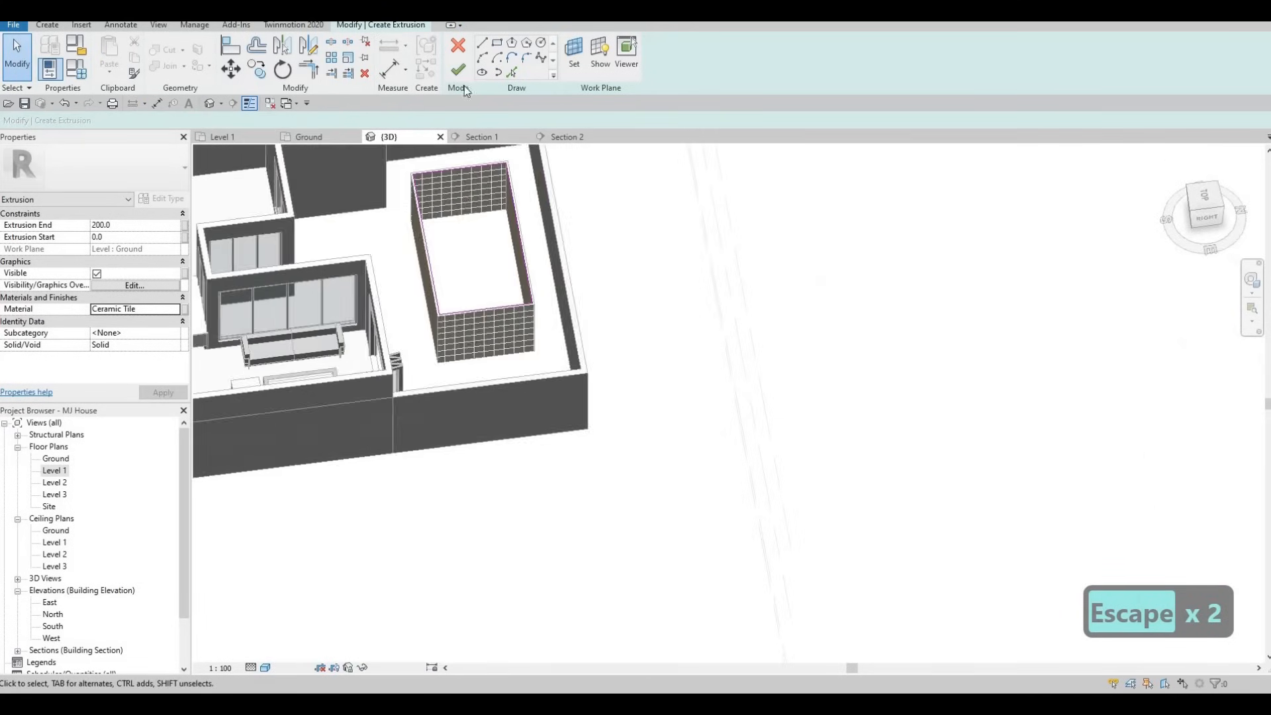
{"action": "left_click", "coordinate": [458, 69]}
Step: Stretch the extrusion's bottom face down to about -3514 and lower its top face to about -1439
{"action": "scroll", "coordinate": [468, 235], "scroll_direction": "up", "scroll_amount": 2}
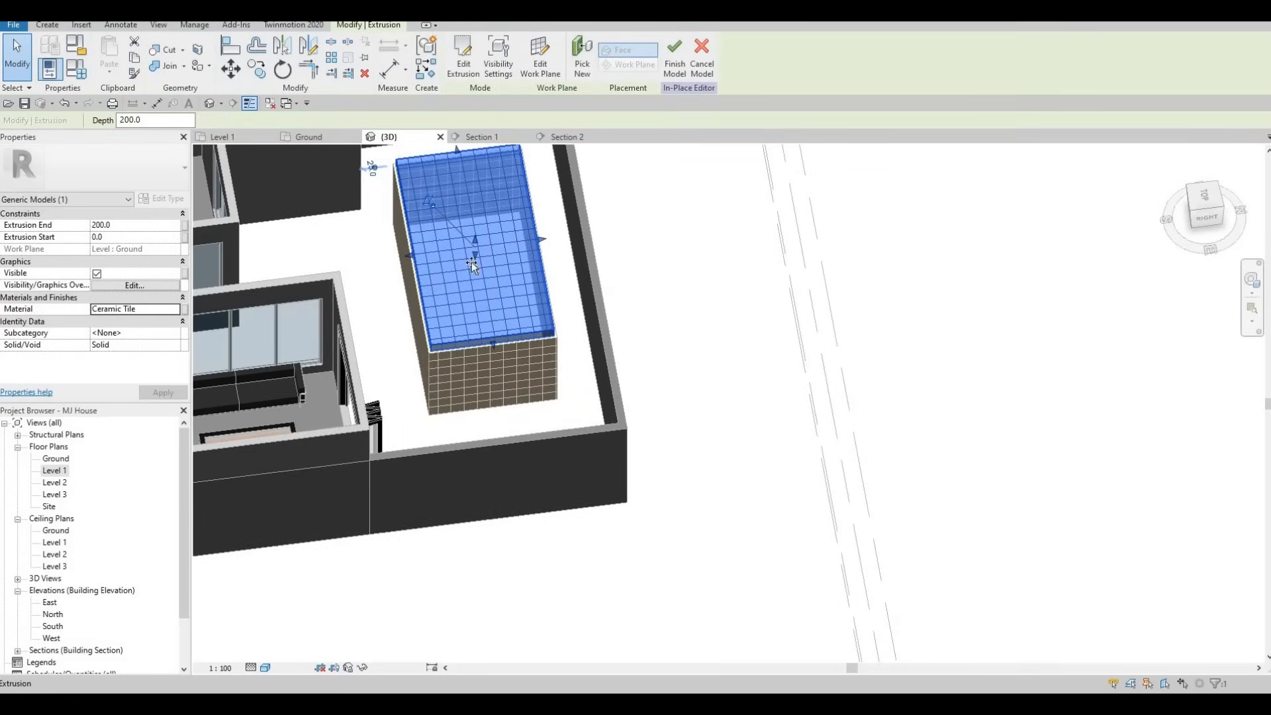
{"action": "mouse_move", "coordinate": [461, 320]}
{"action": "left_mouse_down"}
{"action": "mouse_move", "coordinate": [462, 363]}
{"action": "mouse_move", "coordinate": [471, 315]}
{"action": "left_mouse_up"}
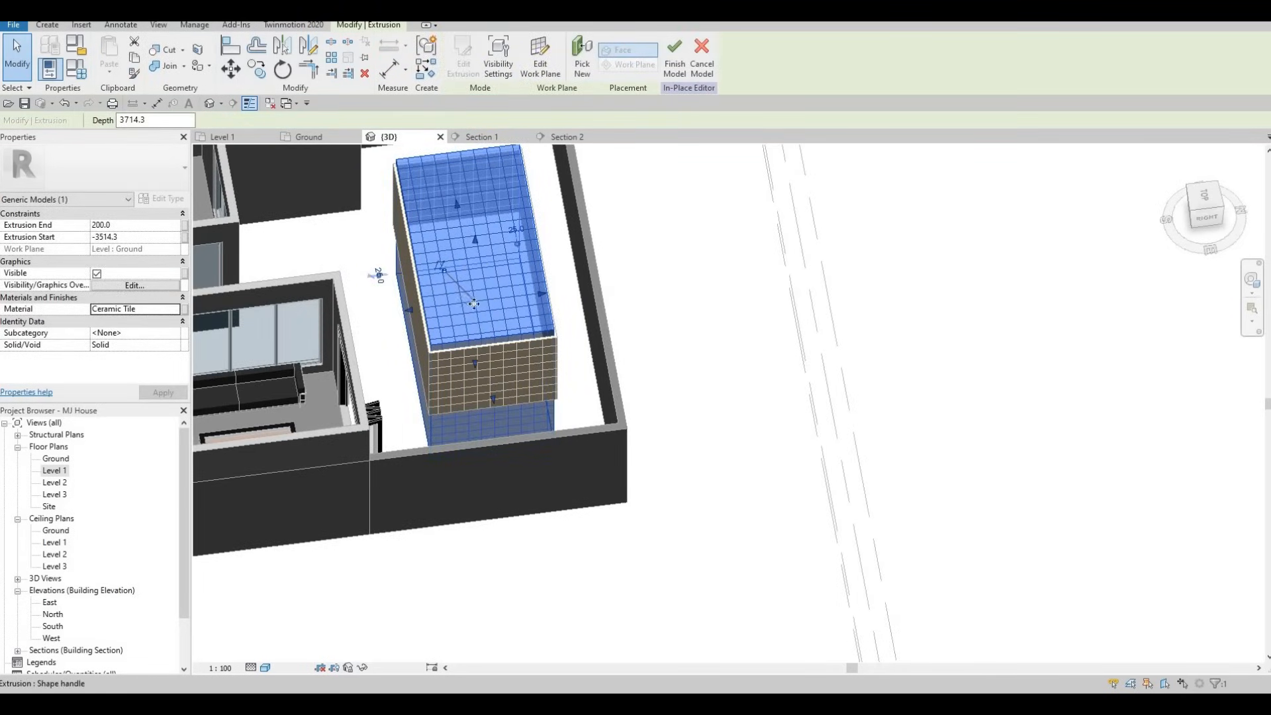
{"action": "middle_click_drag", "start_coordinate": [483, 302], "coordinate": [385, 116], "text": "shift"}
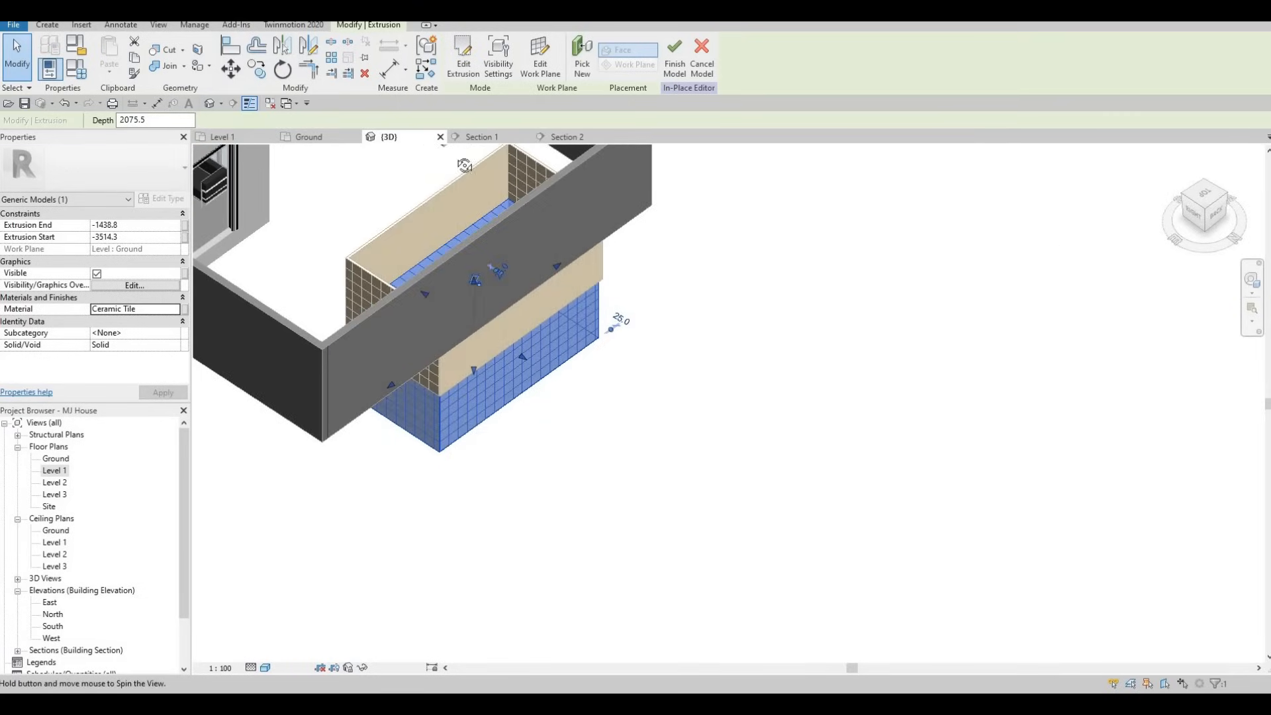
{"action": "middle_click_drag", "start_coordinate": [464, 165], "coordinate": [444, 287], "text": "shift"}
{"action": "key", "text": "Escape"}
{"action": "key", "text": "Escape"}
{"action": "key", "text": "Escape"}
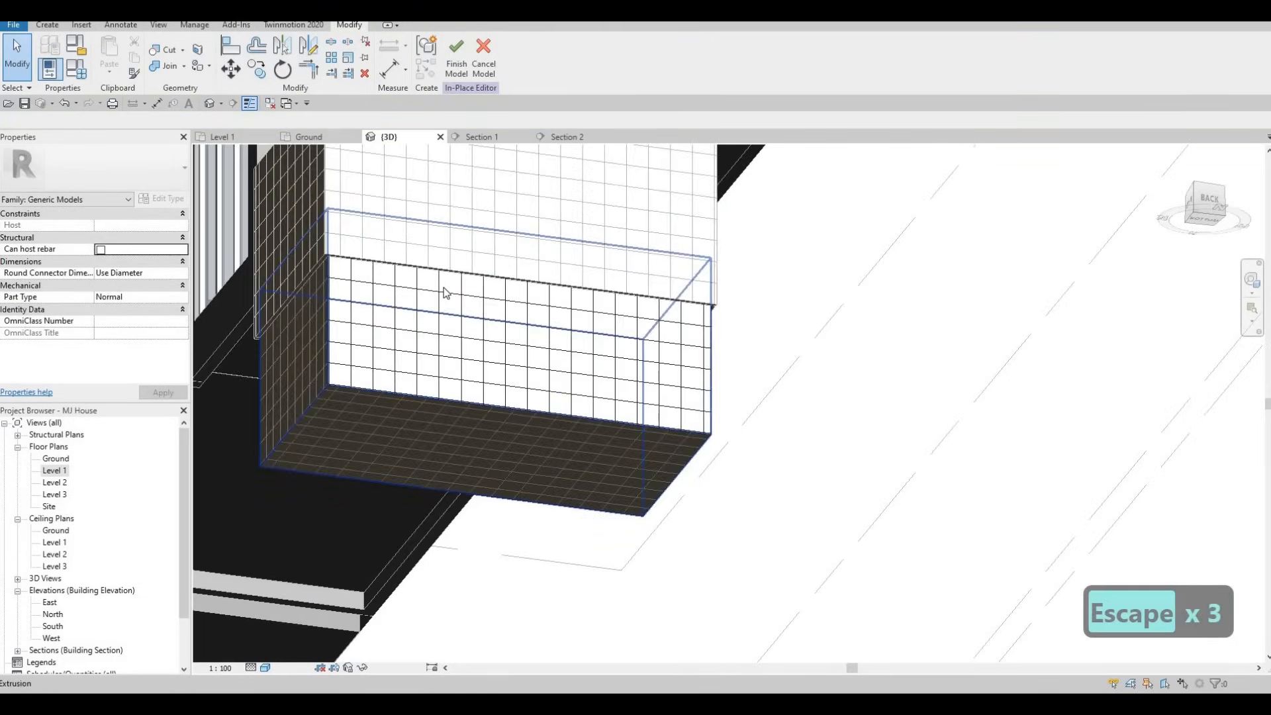
{"action": "key", "text": "a"}
{"action": "key", "text": "k"}
{"action": "scroll", "coordinate": [404, 264], "scroll_direction": "up", "scroll_amount": 5}
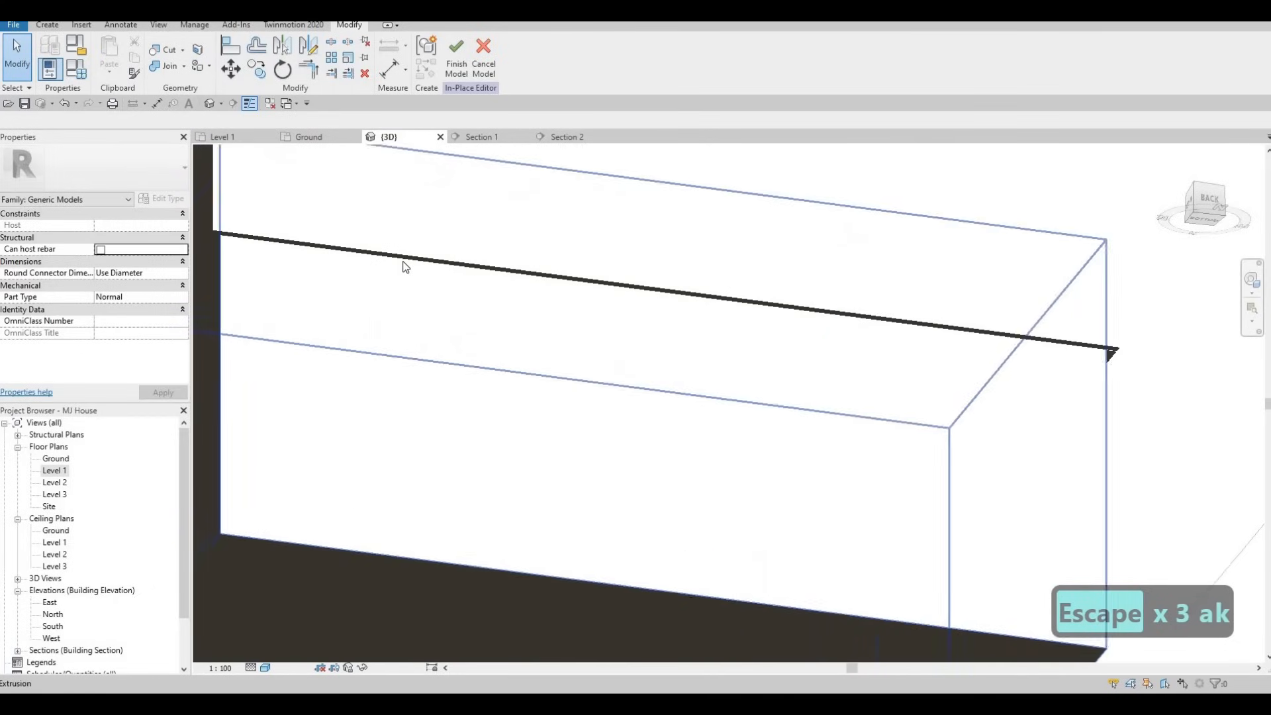
{"action": "key", "text": "Escape"}
{"action": "key", "text": "Escape"}
{"action": "key", "text": "a"}
{"action": "key", "text": "k"}
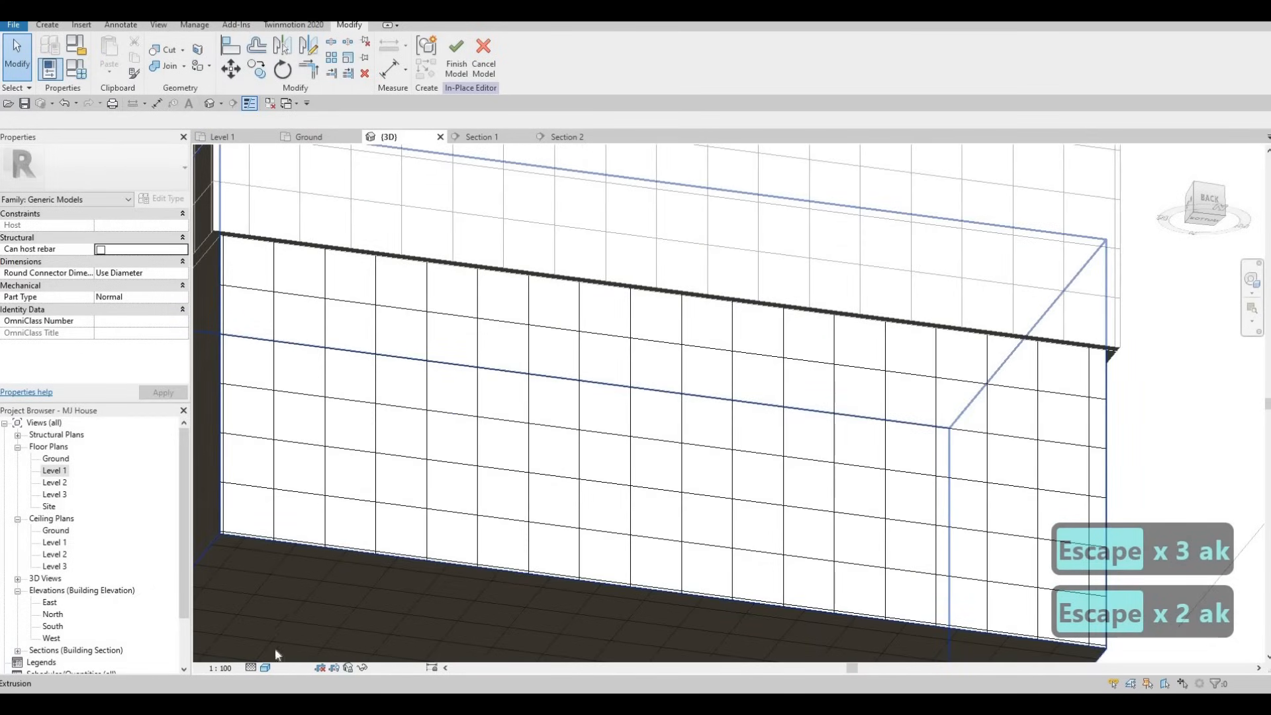
{"action": "key", "text": "Escape"}
Step: Set the 3D view's visual style to Hidden Line
{"action": "left_click", "coordinate": [264, 667]}
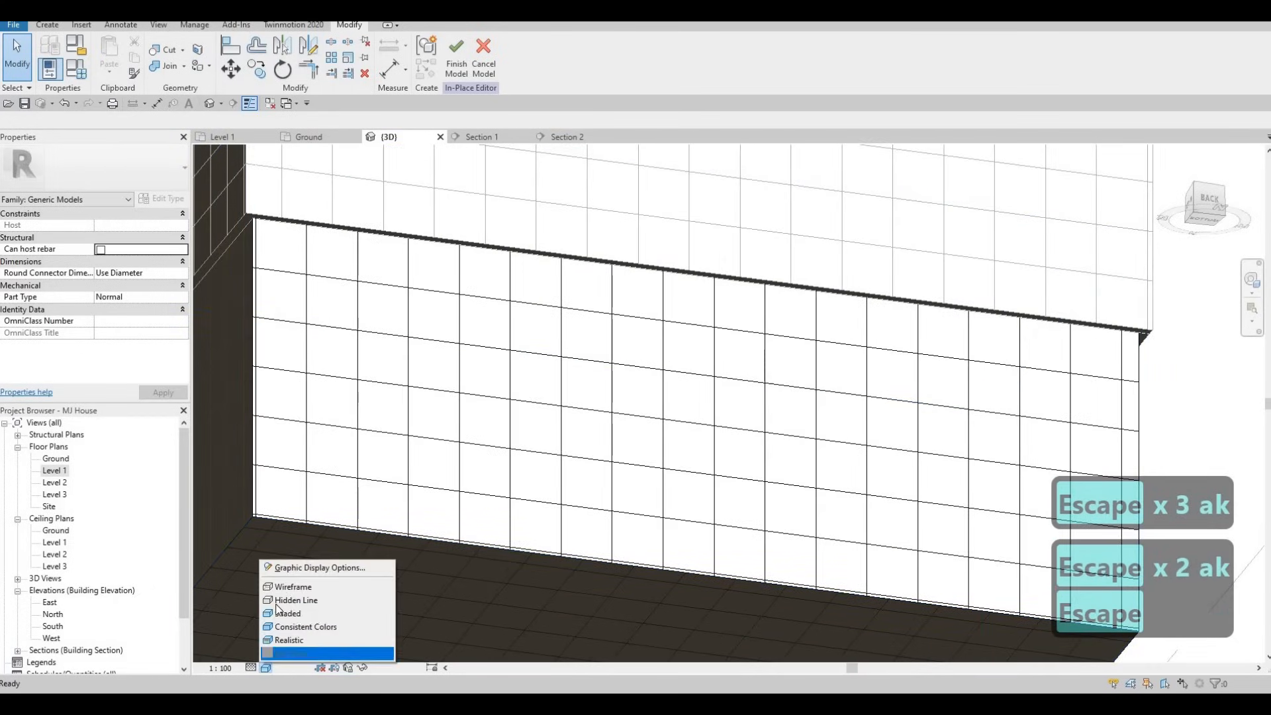
{"action": "left_click", "coordinate": [311, 548]}
{"action": "scroll", "coordinate": [356, 477], "scroll_direction": "down", "scroll_amount": 2}
{"action": "key", "text": "Escape"}
{"action": "key", "text": "Escape"}
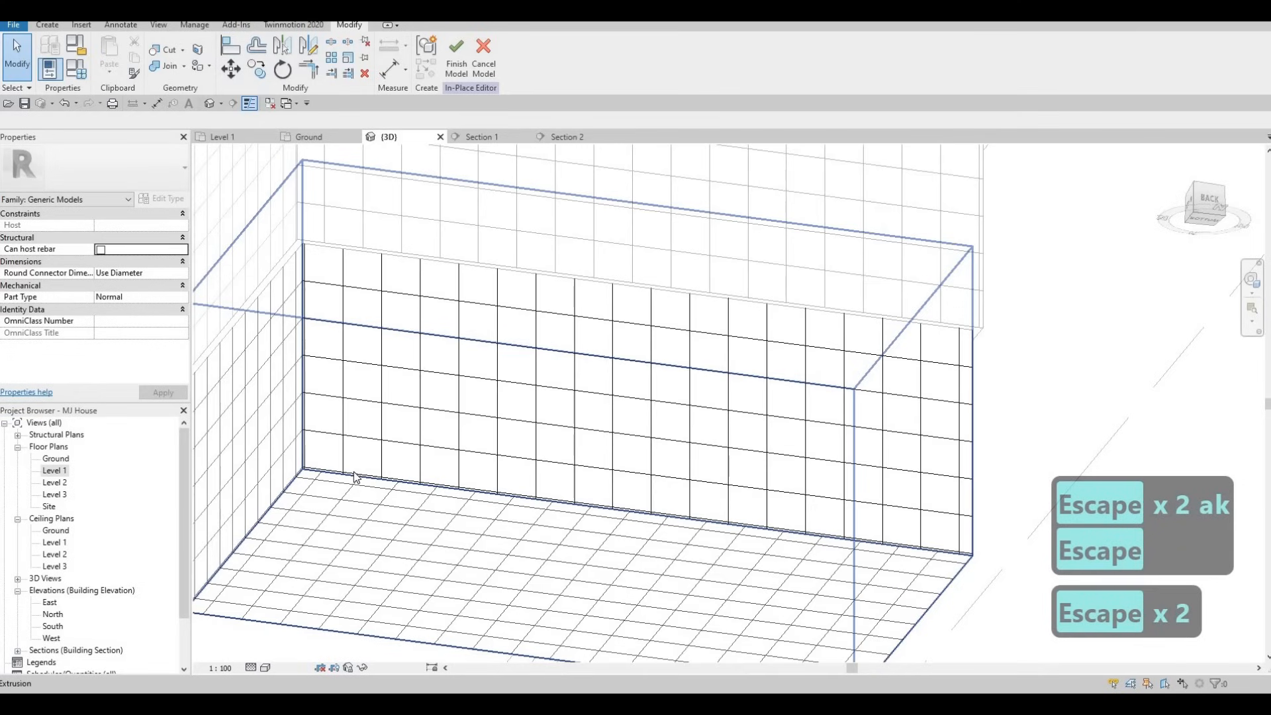
Step: Align the extrusion's bottom face with the bottom of the pool walls
{"action": "key", "text": "a"}
{"action": "key", "text": "Escape"}
{"action": "key", "text": "Escape"}
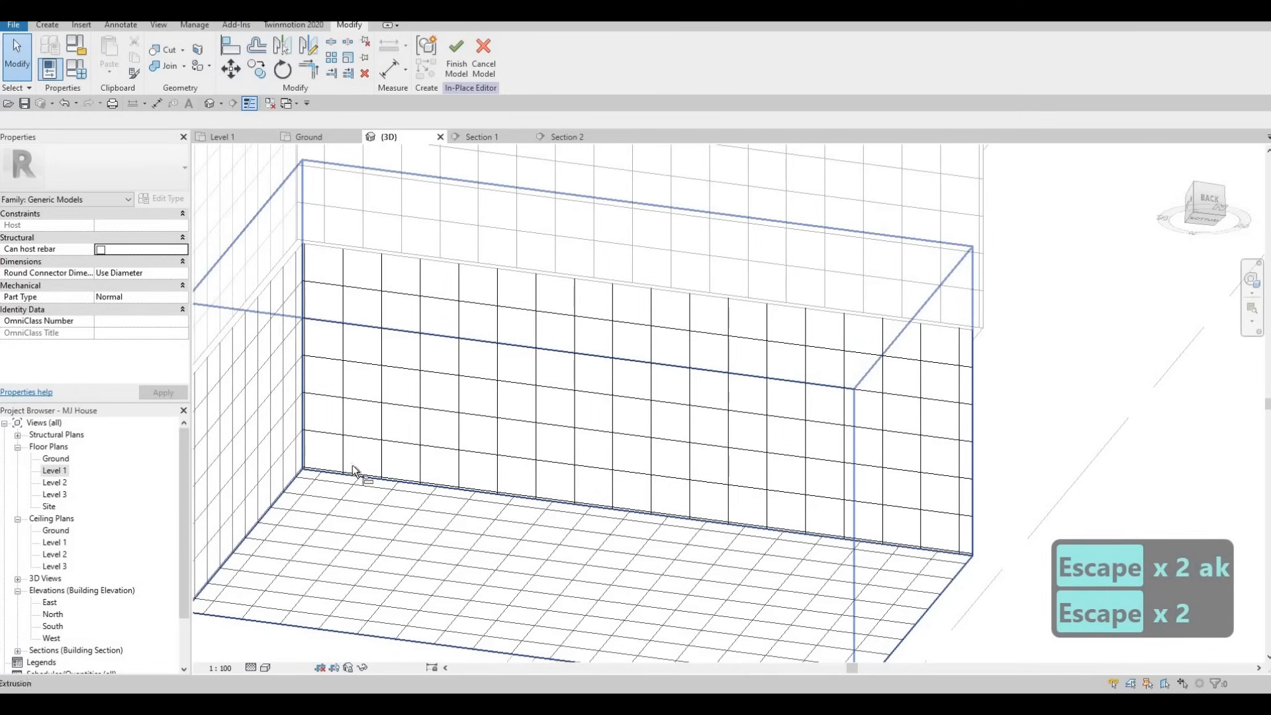
{"action": "key", "text": "l"}
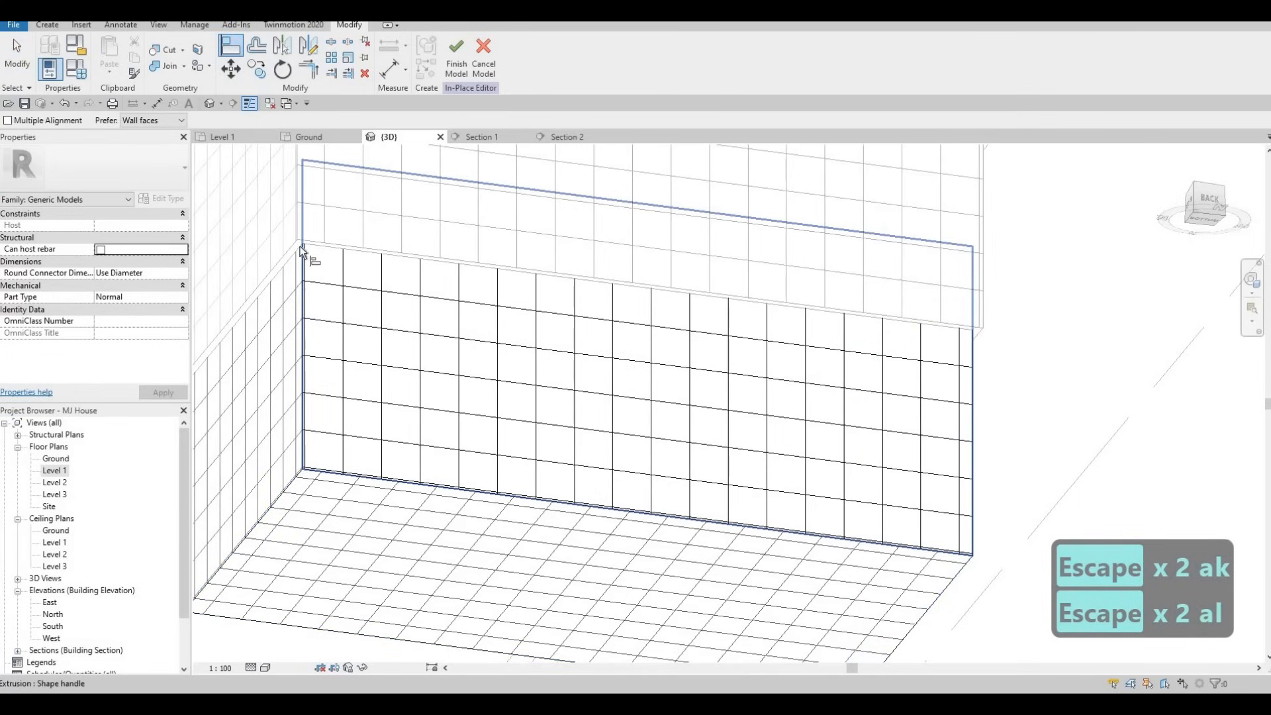
{"action": "scroll", "coordinate": [292, 248], "scroll_direction": "up", "scroll_amount": 4}
{"action": "scroll", "coordinate": [292, 247], "scroll_direction": "down", "scroll_amount": 2}
{"action": "key", "text": "Tab"}
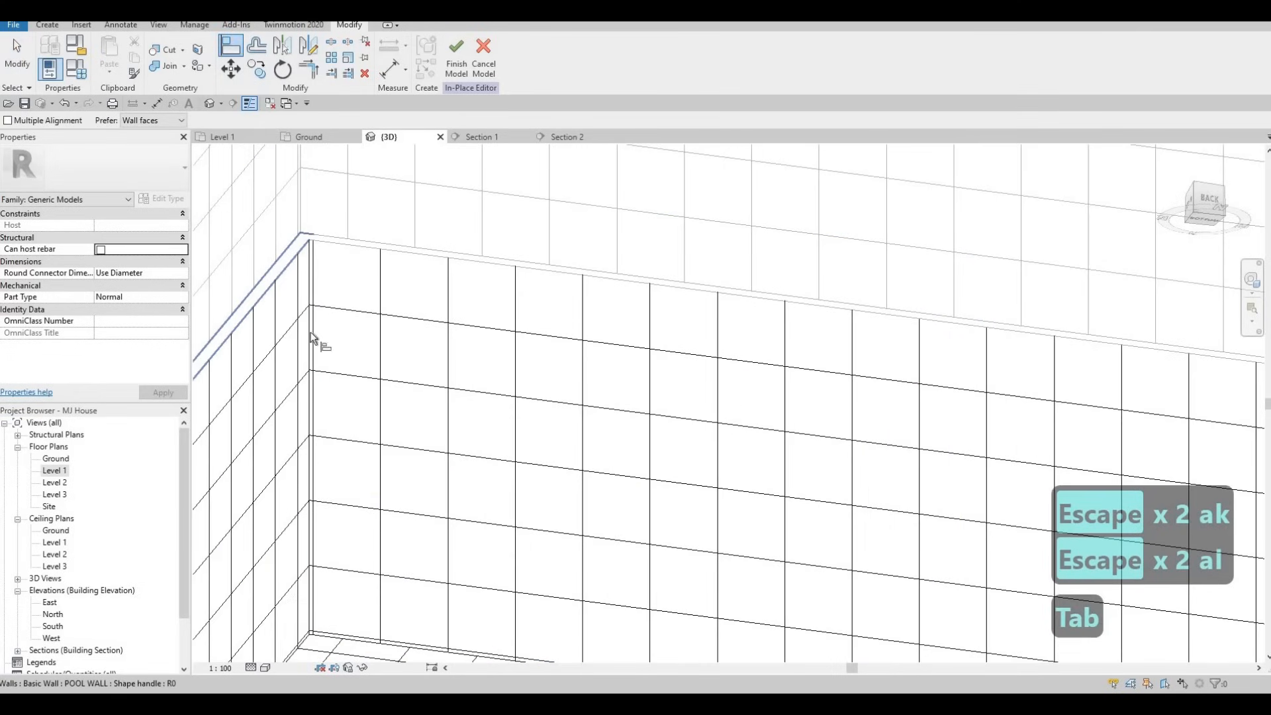
{"action": "scroll", "coordinate": [312, 529], "scroll_direction": "down", "scroll_amount": 2}
{"action": "left_click", "coordinate": [306, 515]}
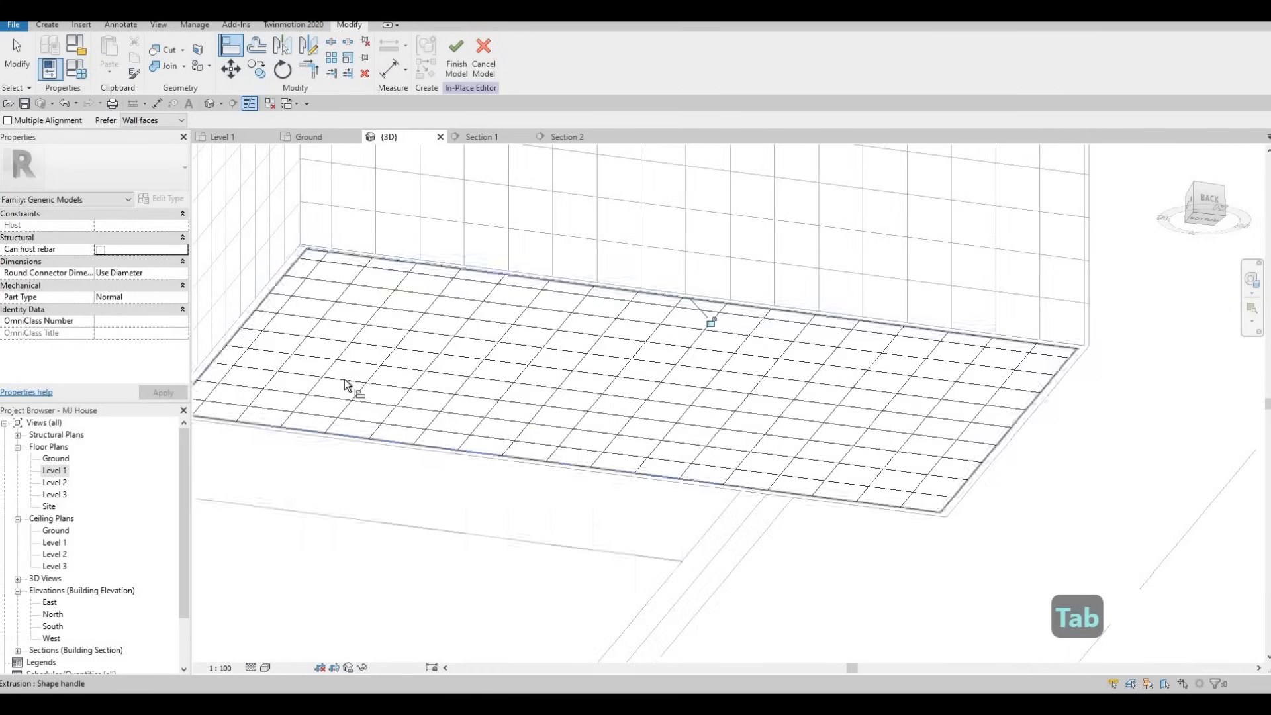
Step: Examine the pool extrusion's alignment with the surrounding walls from above and below
{"action": "middle_click_drag", "start_coordinate": [378, 617], "coordinate": [383, 514]}
{"action": "scroll", "coordinate": [384, 514], "scroll_direction": "down", "scroll_amount": 2}
{"action": "key", "text": "Caps_Lock"}
{"action": "scroll", "coordinate": [371, 490], "scroll_direction": "down", "scroll_amount": 3}
{"action": "scroll", "coordinate": [277, 308], "scroll_direction": "up", "scroll_amount": 3}
{"action": "key", "text": "Caps_Lock"}
{"action": "scroll", "coordinate": [276, 308], "scroll_direction": "down", "scroll_amount": 4}
{"action": "scroll", "coordinate": [303, 454], "scroll_direction": "up", "scroll_amount": 4}
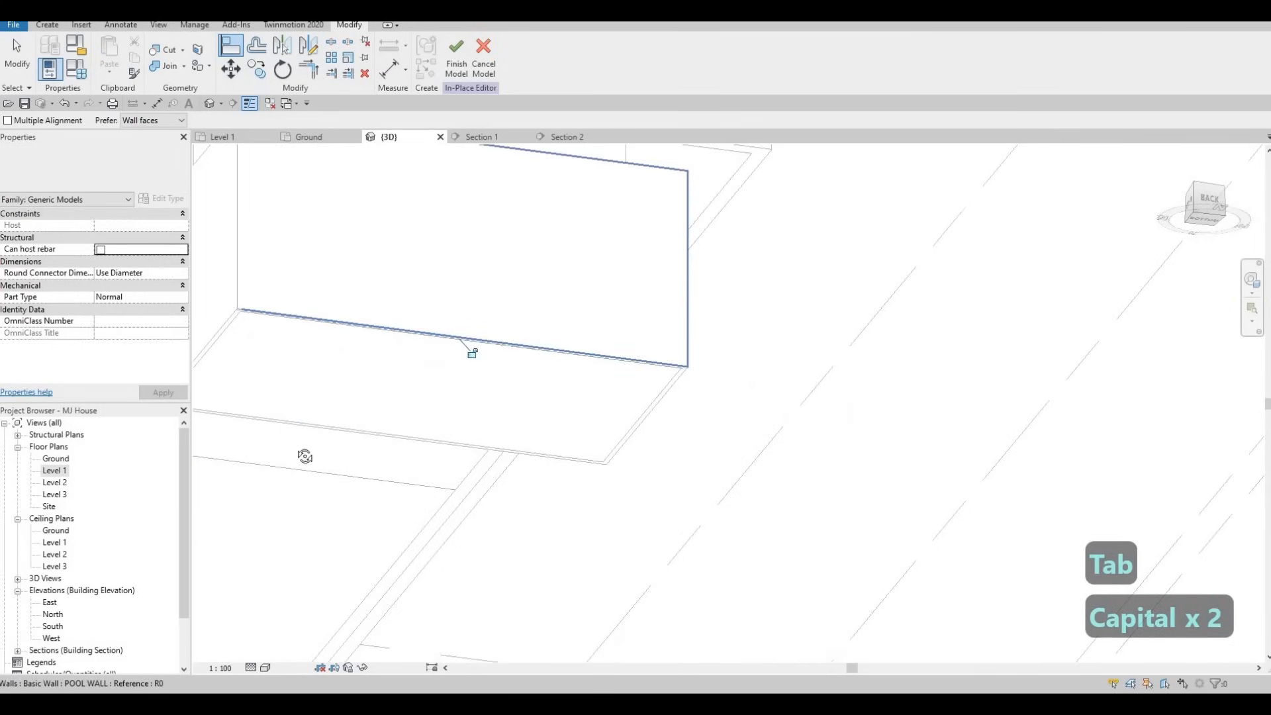
{"action": "mouse_move", "coordinate": [327, 444]}
{"action": "middle_mouse_down", "text": "shift"}
{"action": "mouse_move", "coordinate": [327, 355]}
{"action": "mouse_move", "coordinate": [328, 420]}
{"action": "middle_mouse_up", "text": "shift"}
{"action": "key", "text": "Escape"}
{"action": "scroll", "coordinate": [335, 397], "scroll_direction": "down", "scroll_amount": 1}
{"action": "middle_click_drag", "start_coordinate": [340, 502], "coordinate": [358, 578]}
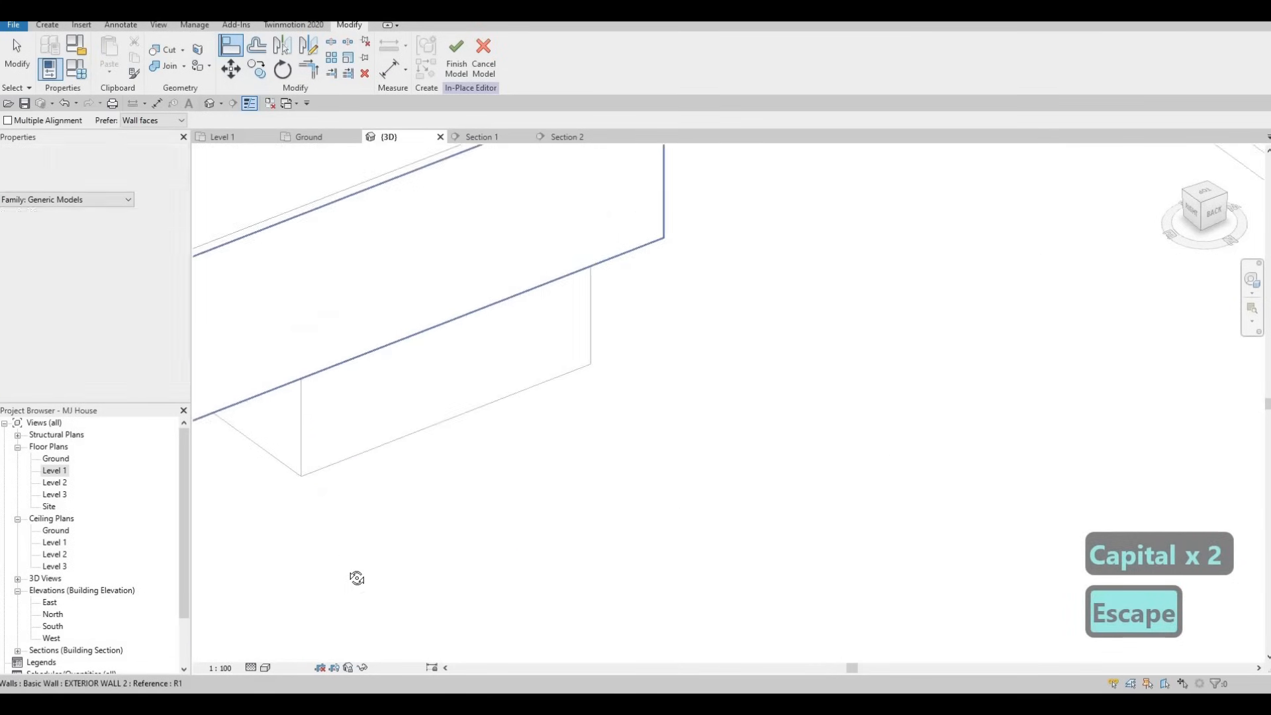
{"action": "mouse_move", "coordinate": [344, 332]}
{"action": "middle_mouse_down", "text": "shift"}
{"action": "mouse_move", "coordinate": [349, 319]}
{"action": "mouse_move", "coordinate": [368, 343]}
{"action": "mouse_move", "coordinate": [392, 311]}
{"action": "middle_mouse_up", "text": "shift"}
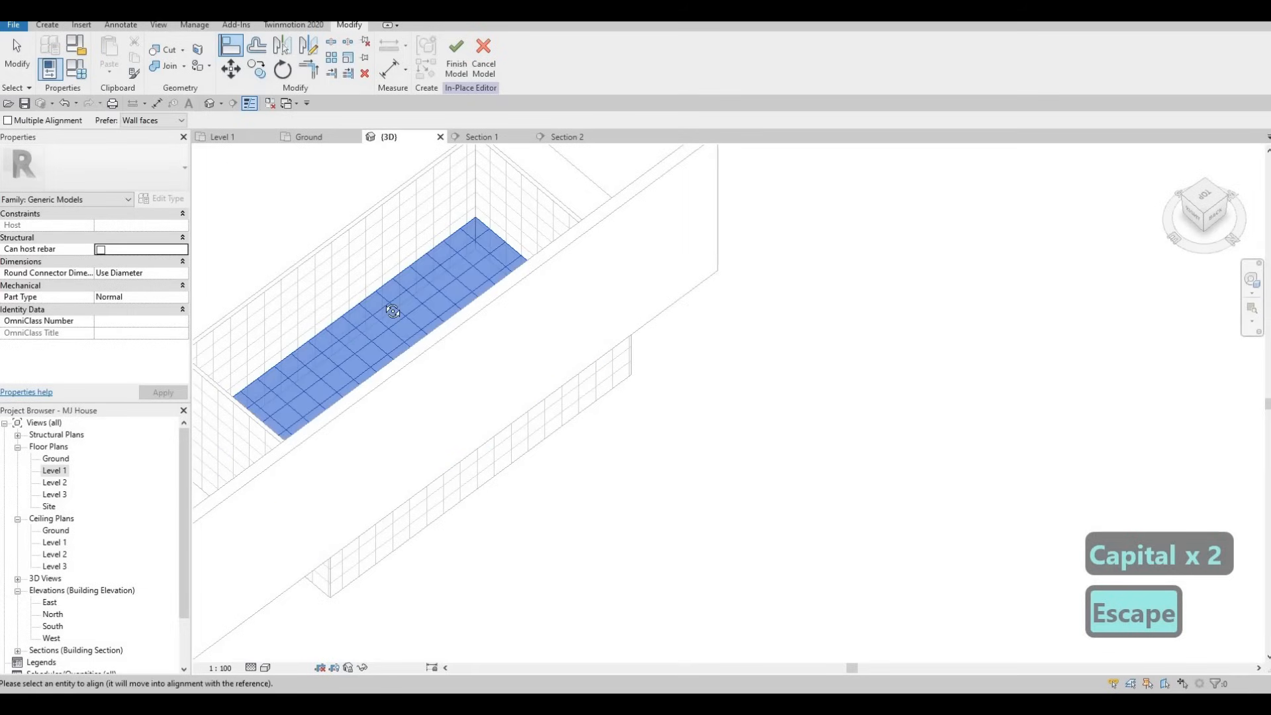
{"action": "middle_click_drag", "start_coordinate": [390, 368], "coordinate": [397, 426], "text": "shift"}
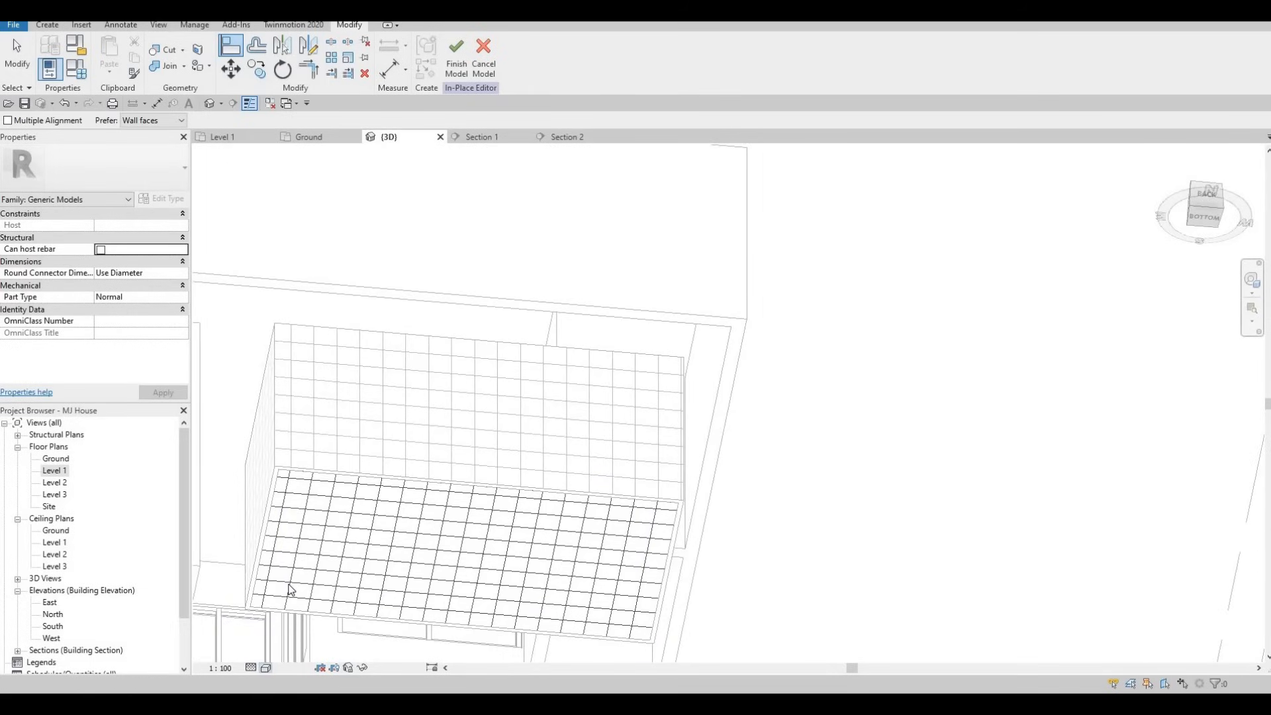
Step: Set the 3D view's visual style to Wireframe and leave the Align command
{"action": "left_click", "coordinate": [265, 667]}
{"action": "left_click", "coordinate": [289, 589]}
{"action": "middle_click_drag", "start_coordinate": [424, 592], "coordinate": [411, 445], "text": "shift"}
{"action": "key", "text": "Escape"}
Step: Lower the extrusion's top face to about -1900, leaving a pool floor slab about 100 thick
{"action": "left_click", "coordinate": [436, 426]}
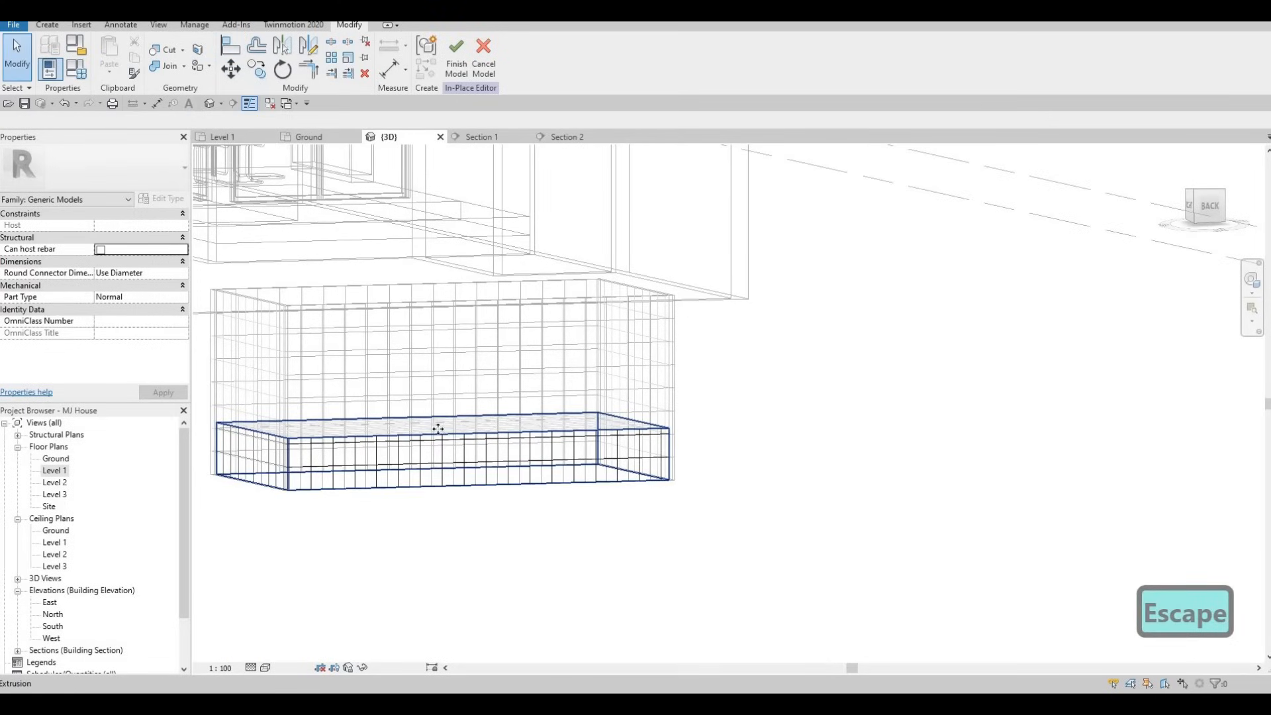
{"action": "left_click_drag", "start_coordinate": [442, 424], "coordinate": [387, 471]}
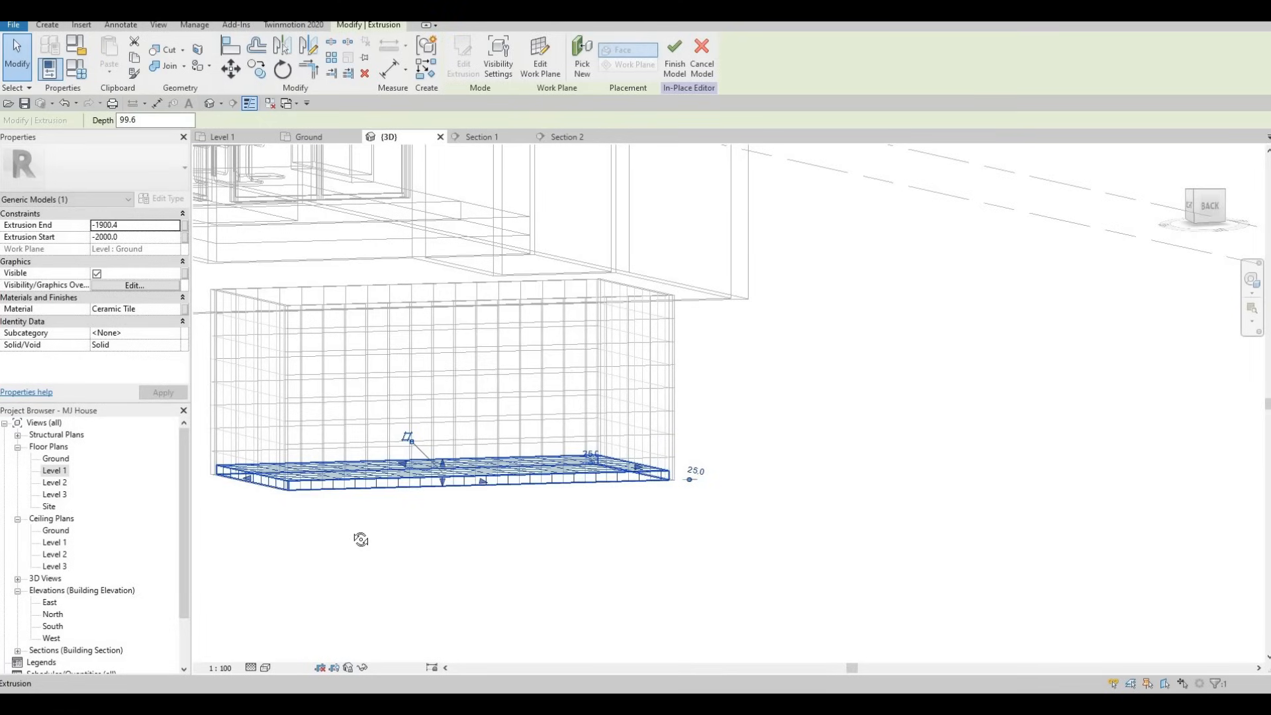
{"action": "key", "text": "Escape"}
{"action": "middle_click_drag", "start_coordinate": [360, 533], "coordinate": [335, 184], "text": "shift"}
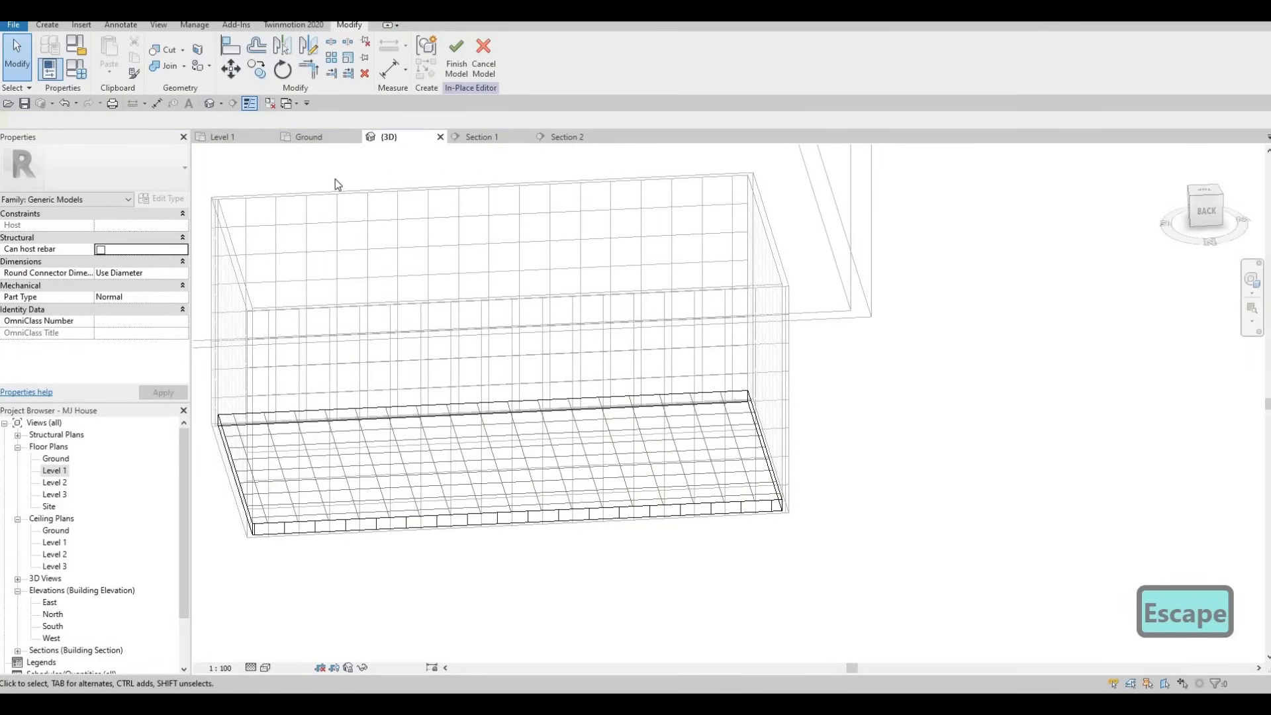
Step: Start another in-place extrusion on the Ground plan and assign it the Water material from the AEC Materials library
{"action": "left_click", "coordinate": [309, 137]}
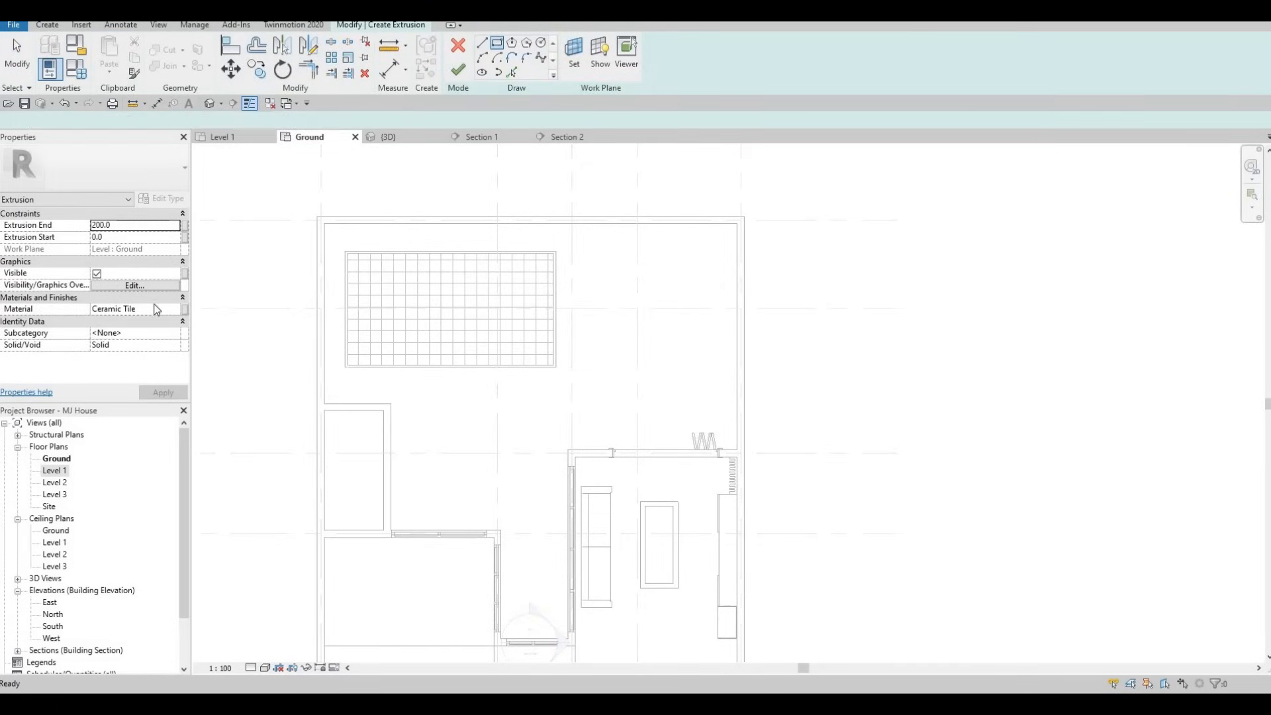
{"action": "left_click", "coordinate": [178, 311]}
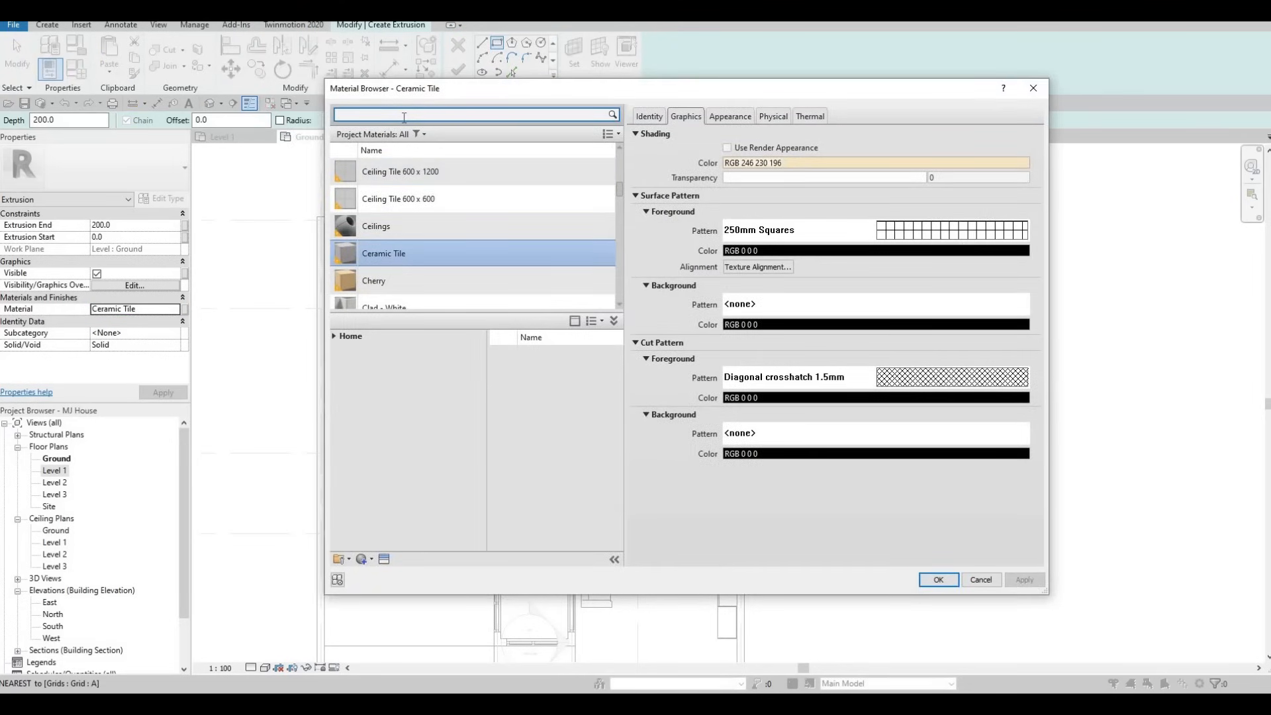
{"action": "type", "text": "water"}
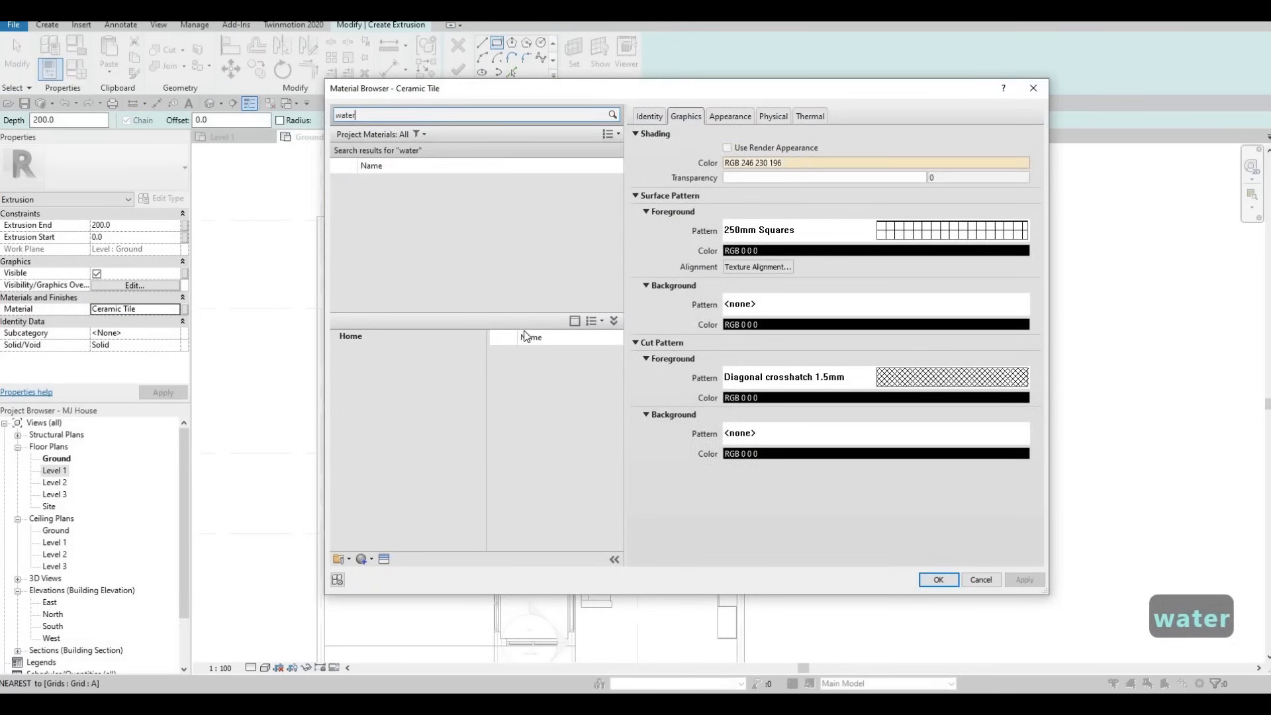
{"action": "left_click", "coordinate": [601, 359]}
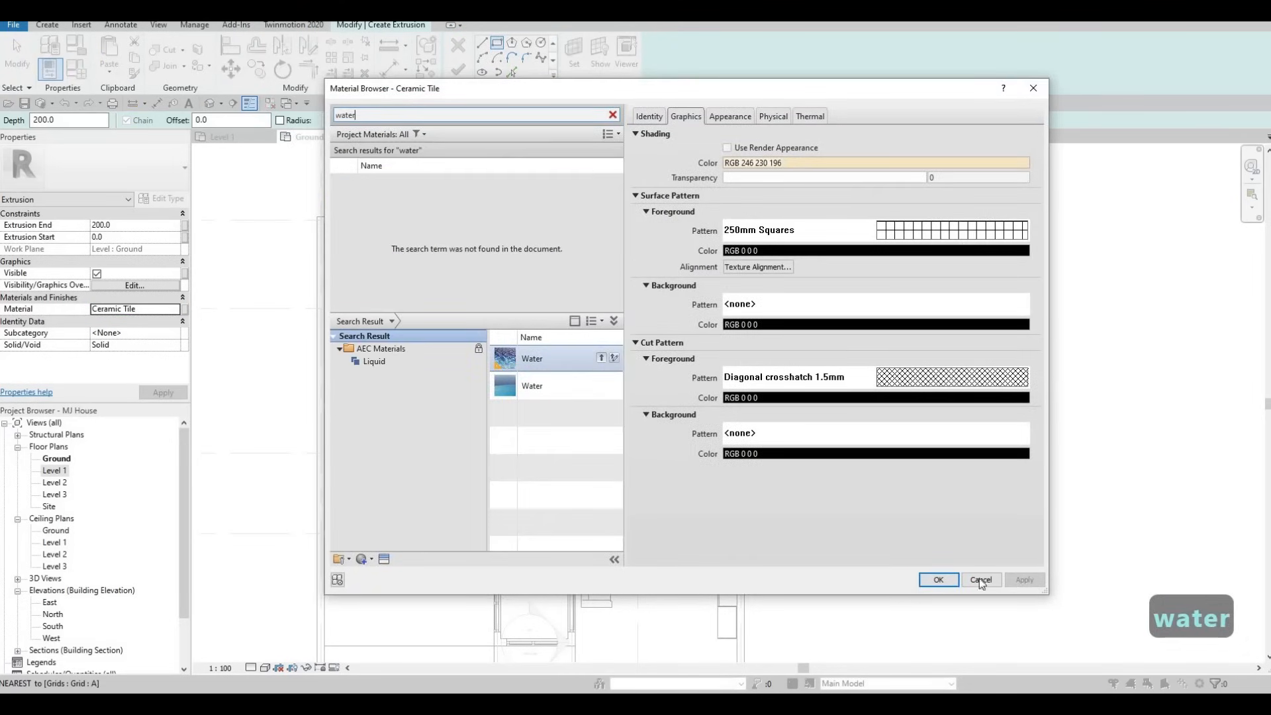
{"action": "left_click", "coordinate": [938, 580]}
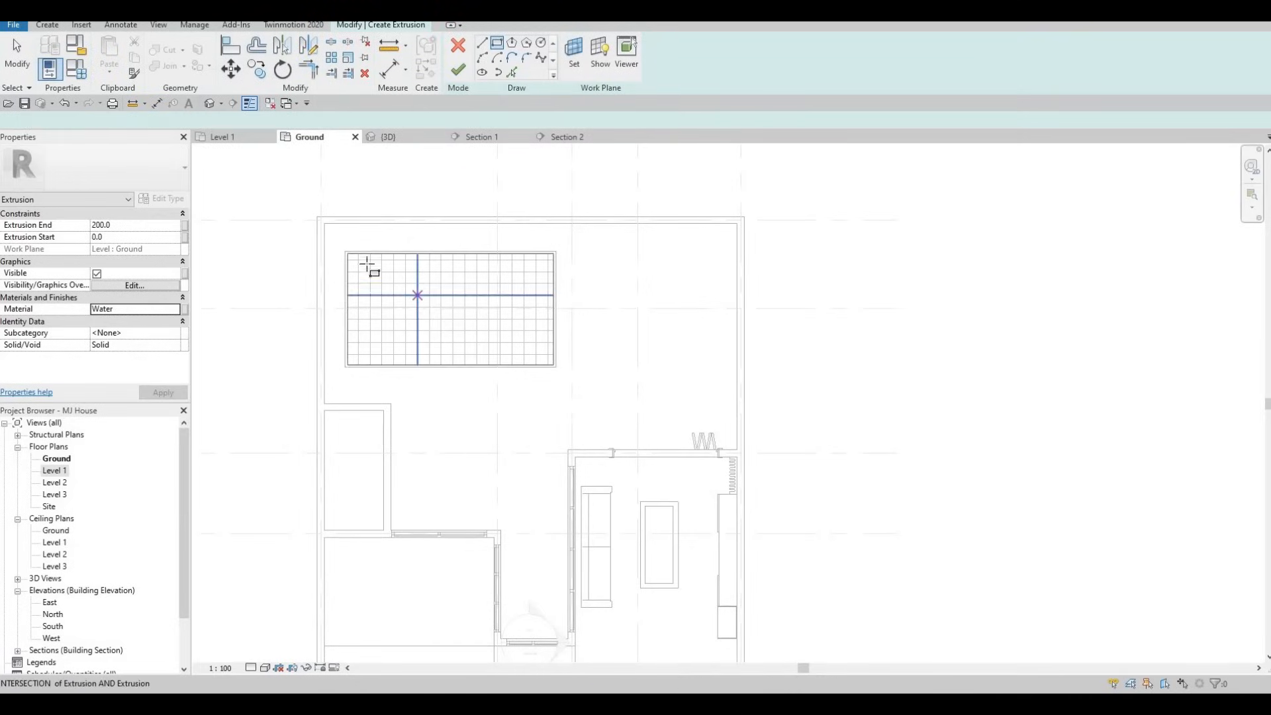
Step: Sketch a rectangle along the inner faces of the pool walls and complete the water extrusion's sketch
{"action": "scroll", "coordinate": [340, 249], "scroll_direction": "up", "scroll_amount": 2}
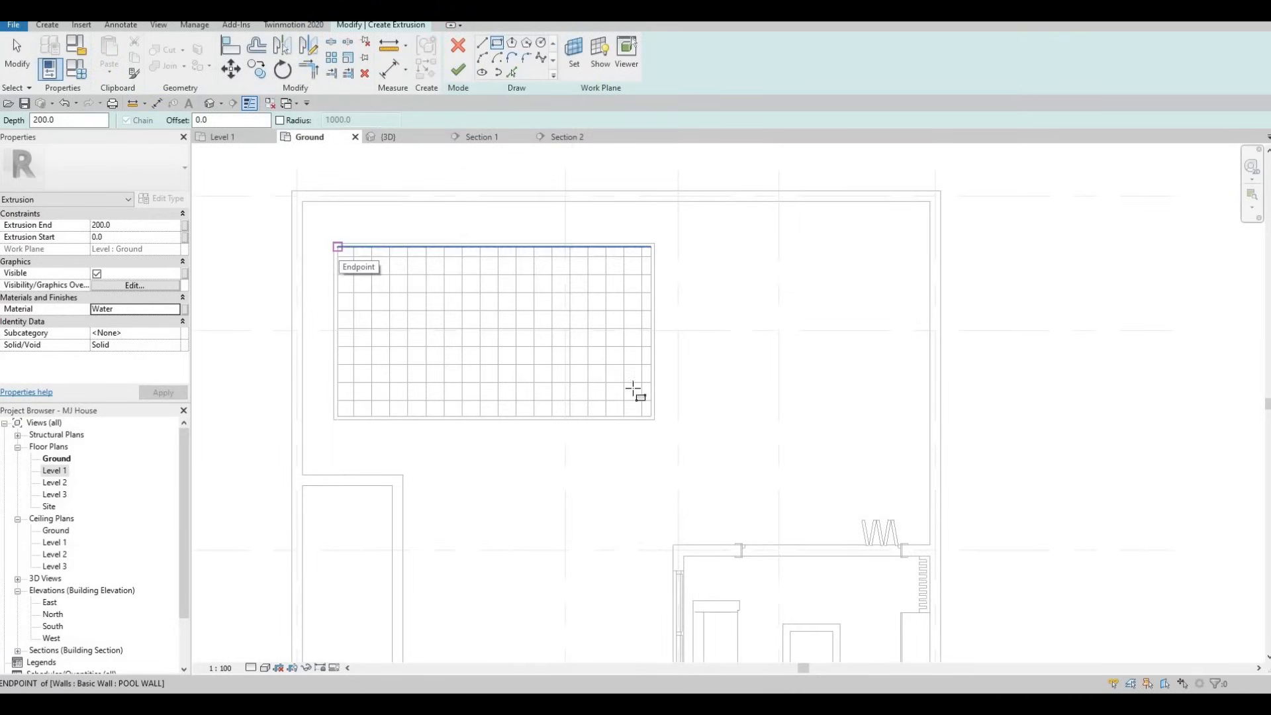
{"action": "scroll", "coordinate": [652, 420], "scroll_direction": "up", "scroll_amount": 2}
{"action": "left_click", "coordinate": [662, 429]}
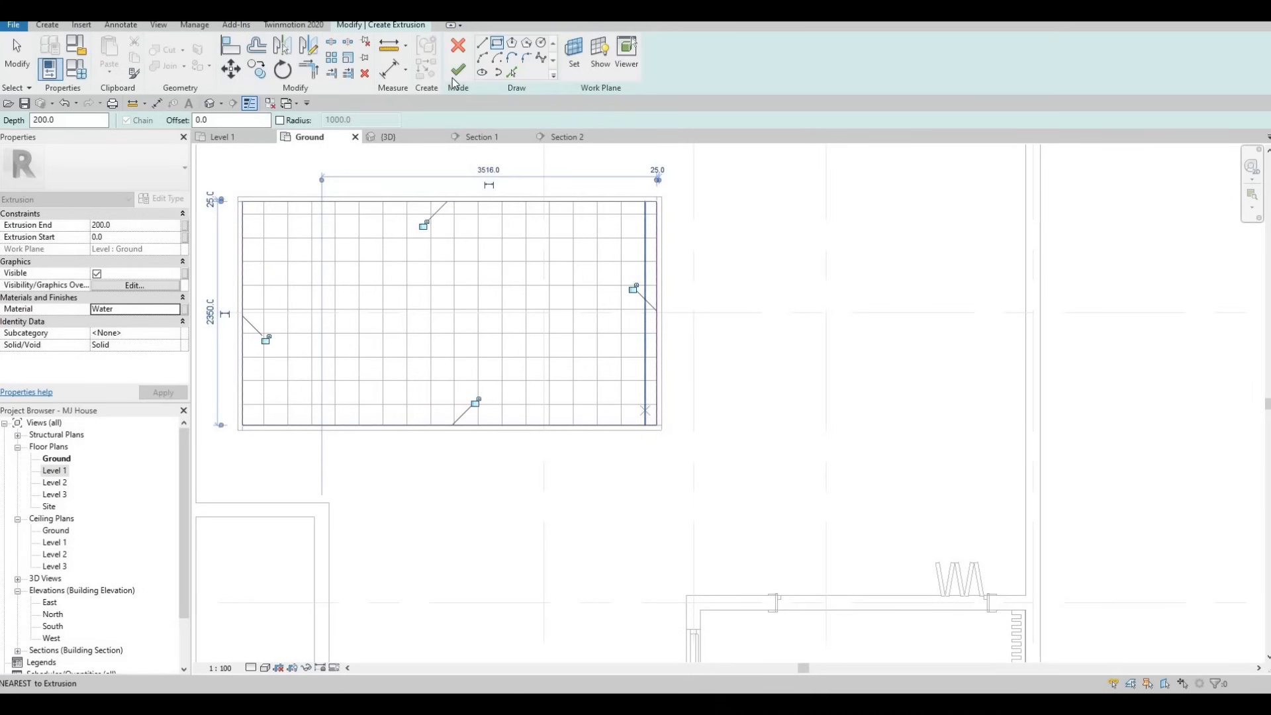
{"action": "key", "text": "Escape"}
Step: Adjust the water extrusion in 3D so it starts below ground and ends at 0, and finish the in-place model
{"action": "left_click", "coordinate": [388, 138]}
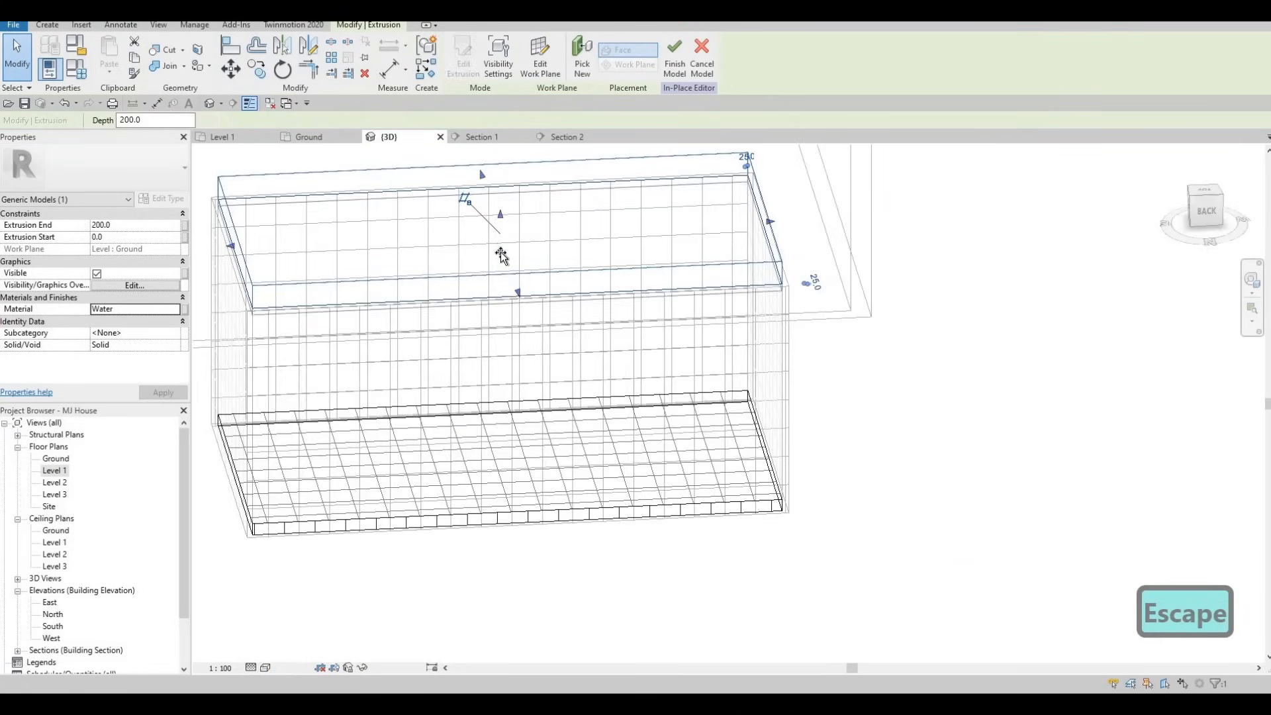
{"action": "mouse_move", "coordinate": [501, 254]}
{"action": "left_mouse_down"}
{"action": "mouse_move", "coordinate": [498, 194]}
{"action": "mouse_move", "coordinate": [500, 246]}
{"action": "left_mouse_up"}
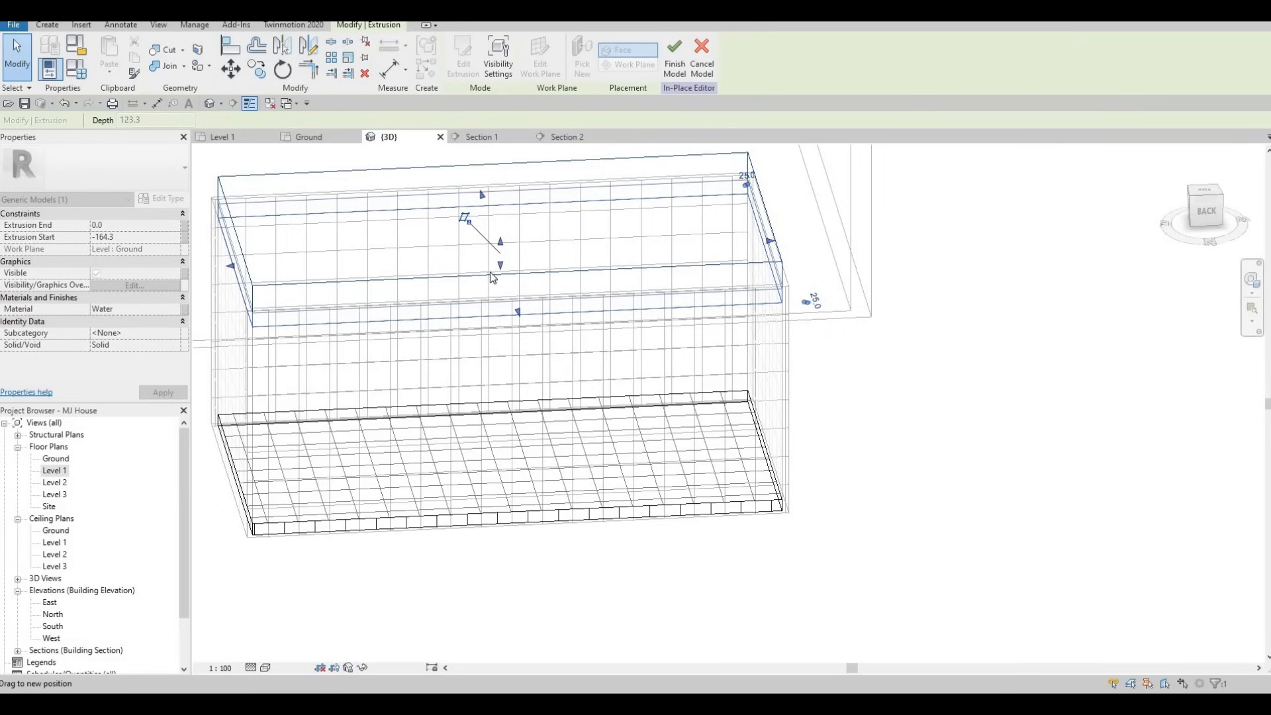
{"action": "key", "text": "Escape"}
{"action": "key", "text": "Escape"}
{"action": "left_click", "coordinate": [456, 56]}
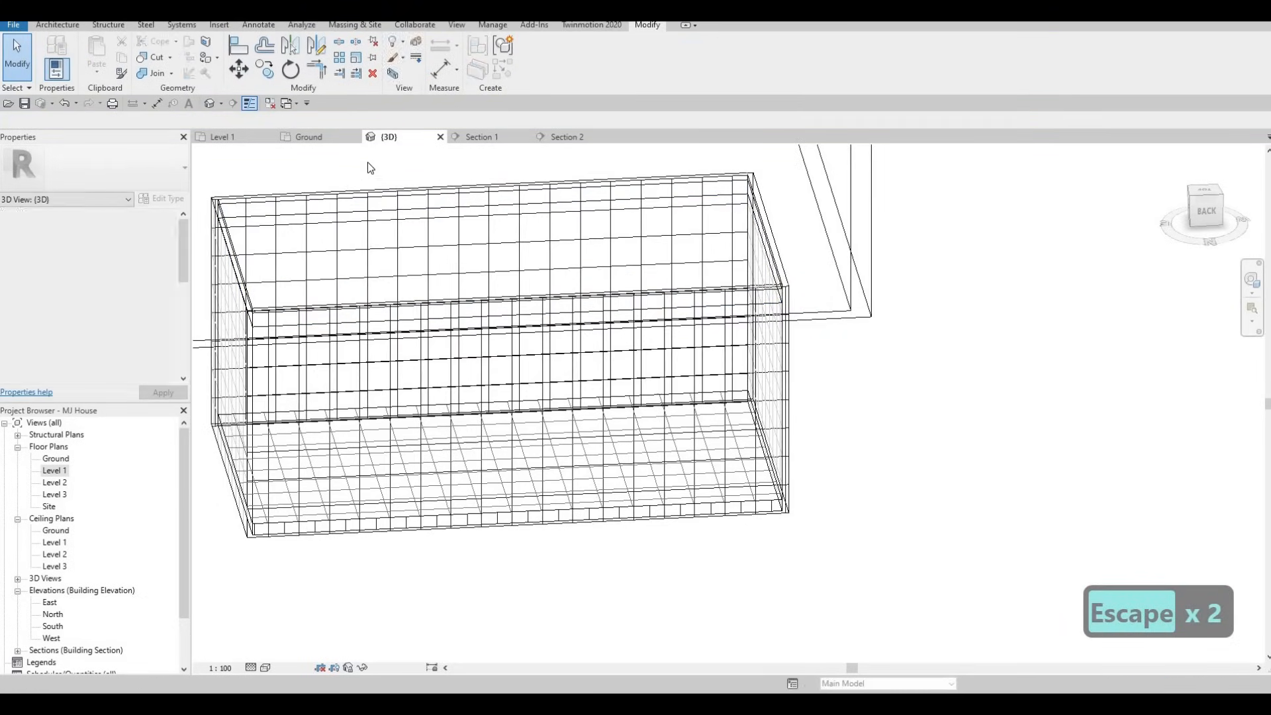
Step: Set the 3D view's visual style to Hidden Line and examine the pool and its water surface from several angles
{"action": "left_click", "coordinate": [266, 666]}
{"action": "left_click", "coordinate": [337, 611]}
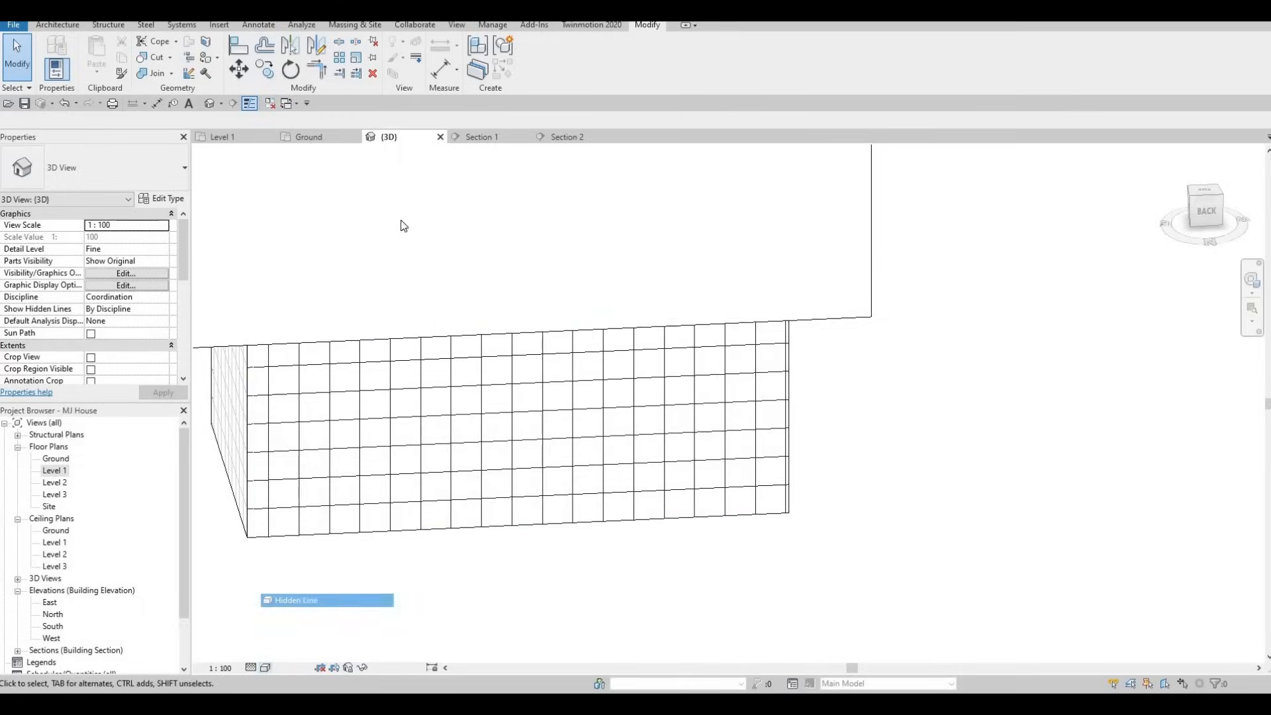
{"action": "middle_click_drag", "start_coordinate": [482, 222], "coordinate": [400, 128], "text": "shift"}
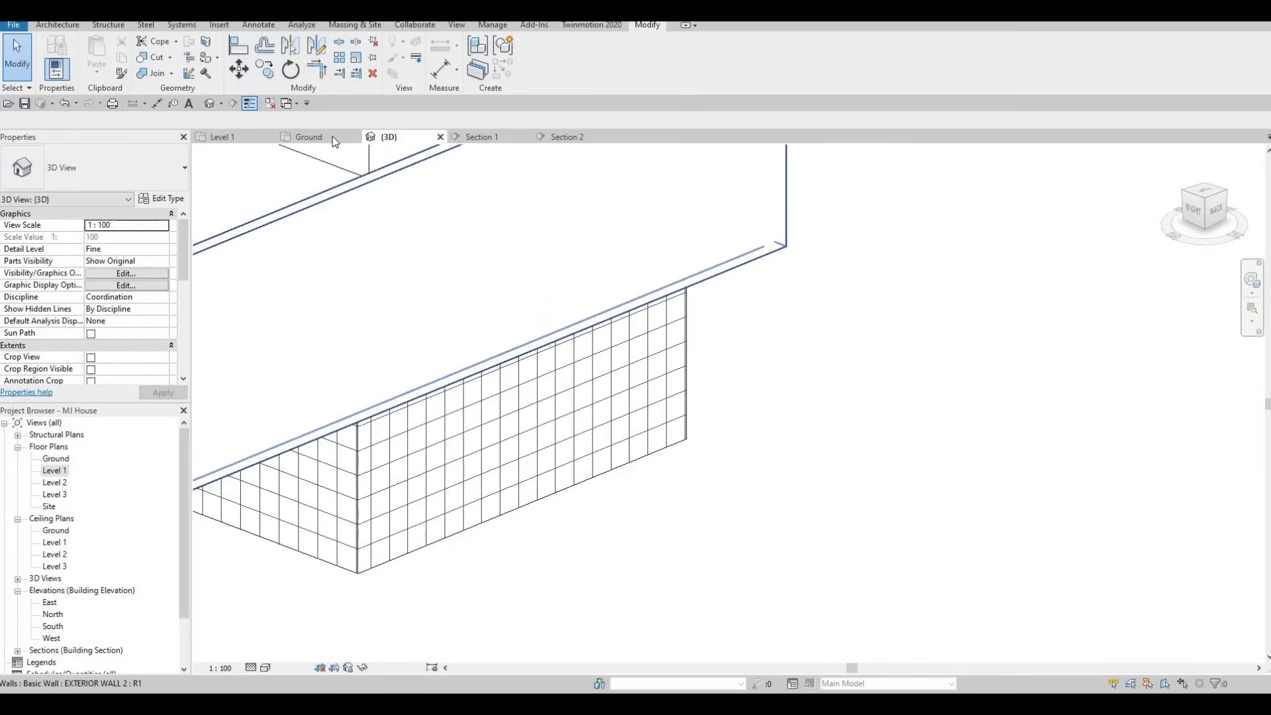
{"action": "left_click", "coordinate": [332, 137]}
{"action": "left_click", "coordinate": [409, 139]}
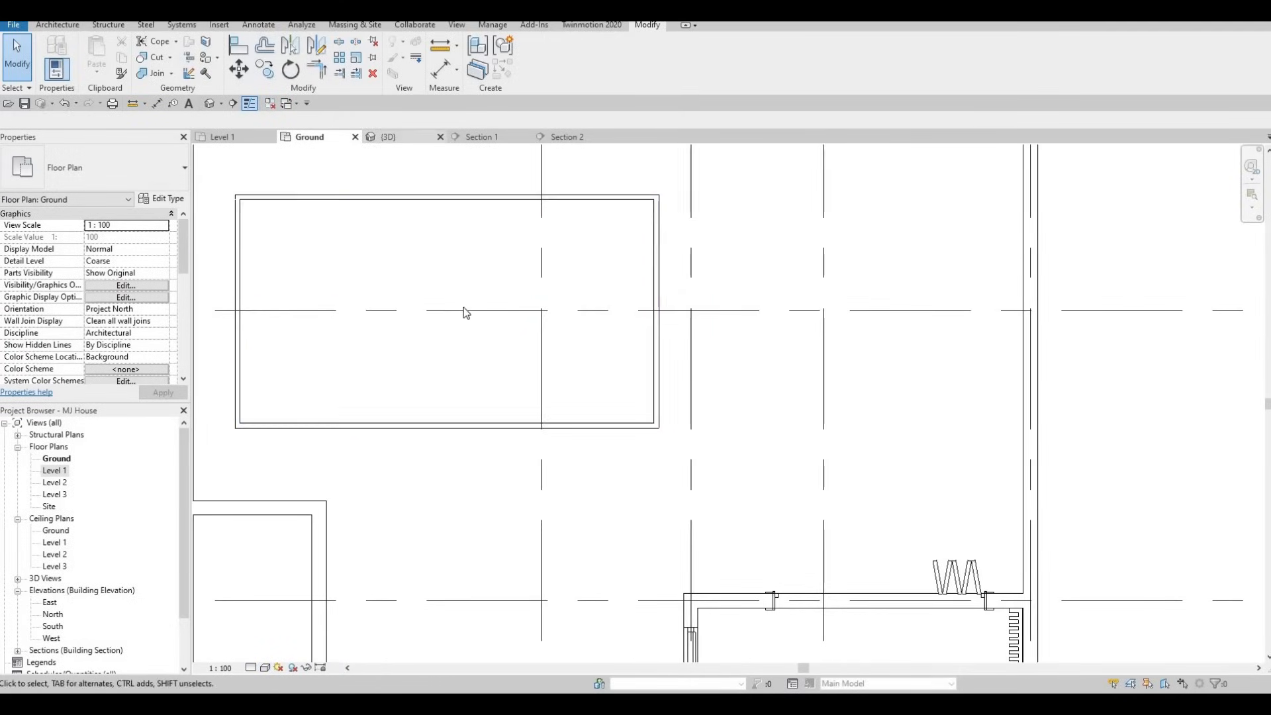
{"action": "middle_click_drag", "start_coordinate": [460, 360], "coordinate": [487, 308], "text": "shift"}
{"action": "key", "text": "Escape"}
{"action": "key", "text": "Escape"}
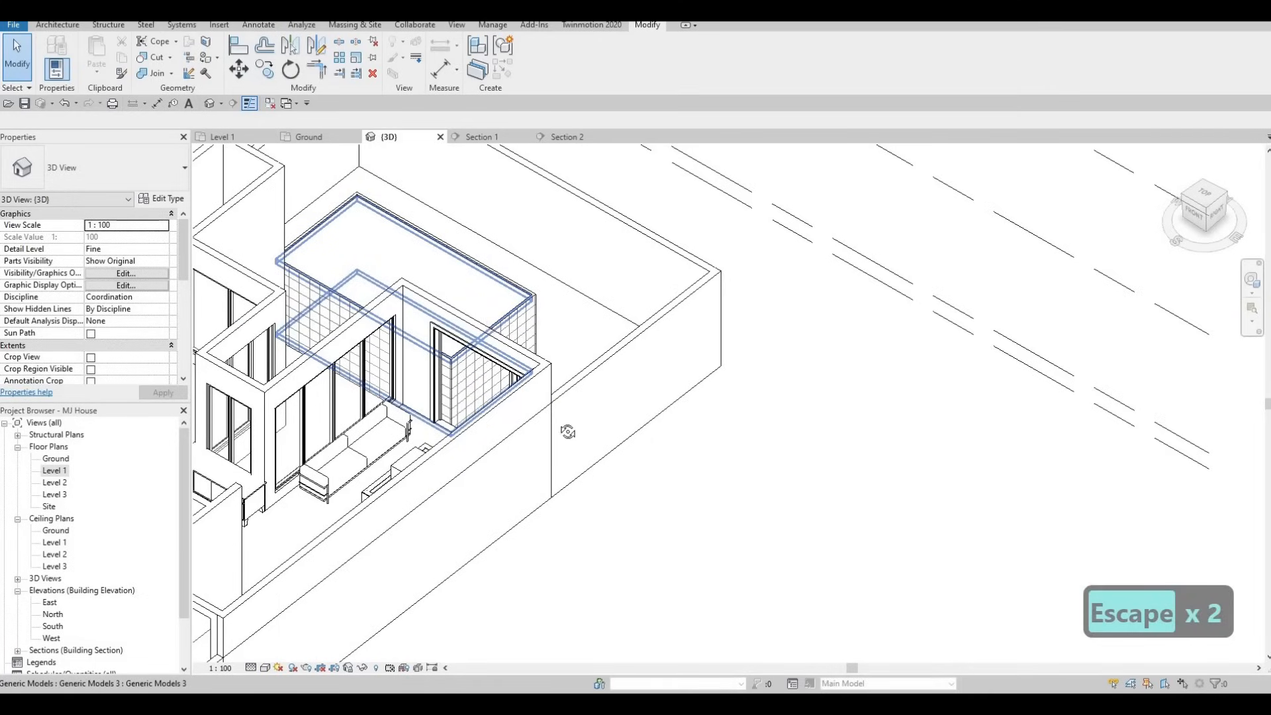
{"action": "middle_click_drag", "start_coordinate": [529, 409], "coordinate": [678, 408]}
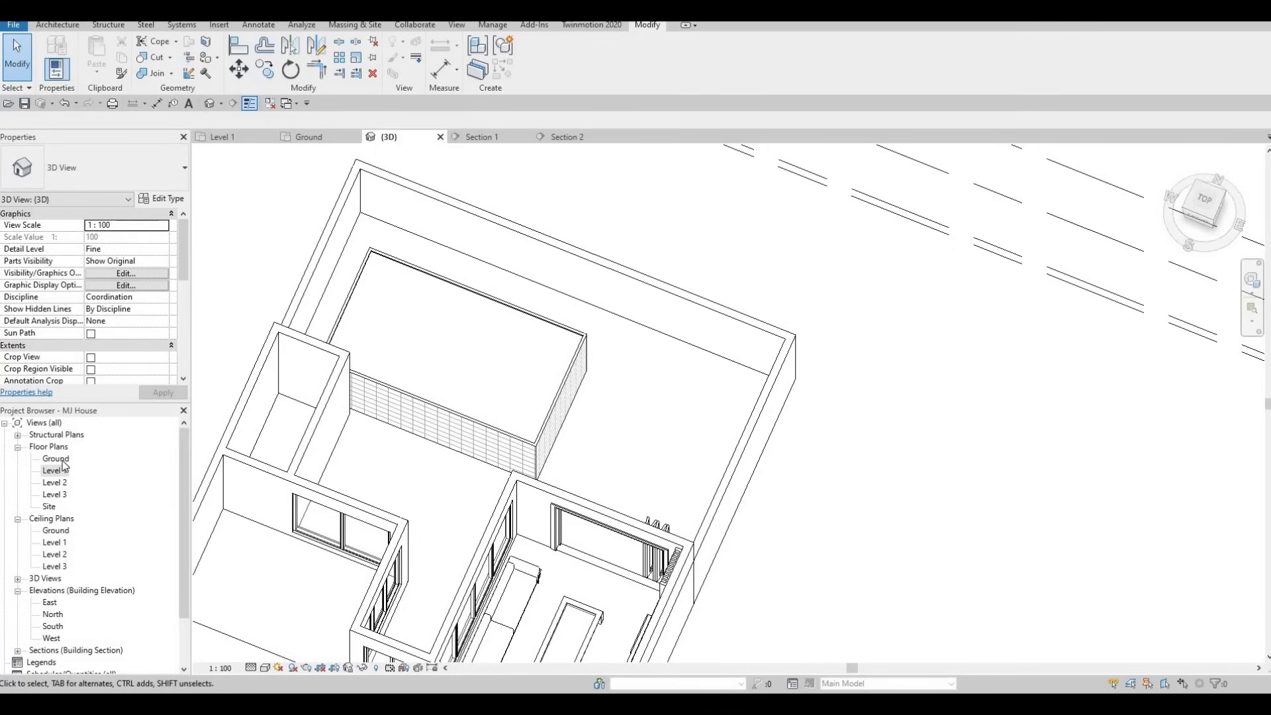
Step: Start a floor on the Ground plan and duplicate the FLOOR 4 type as FLOOR 5
{"action": "double_click", "coordinate": [58, 459]}
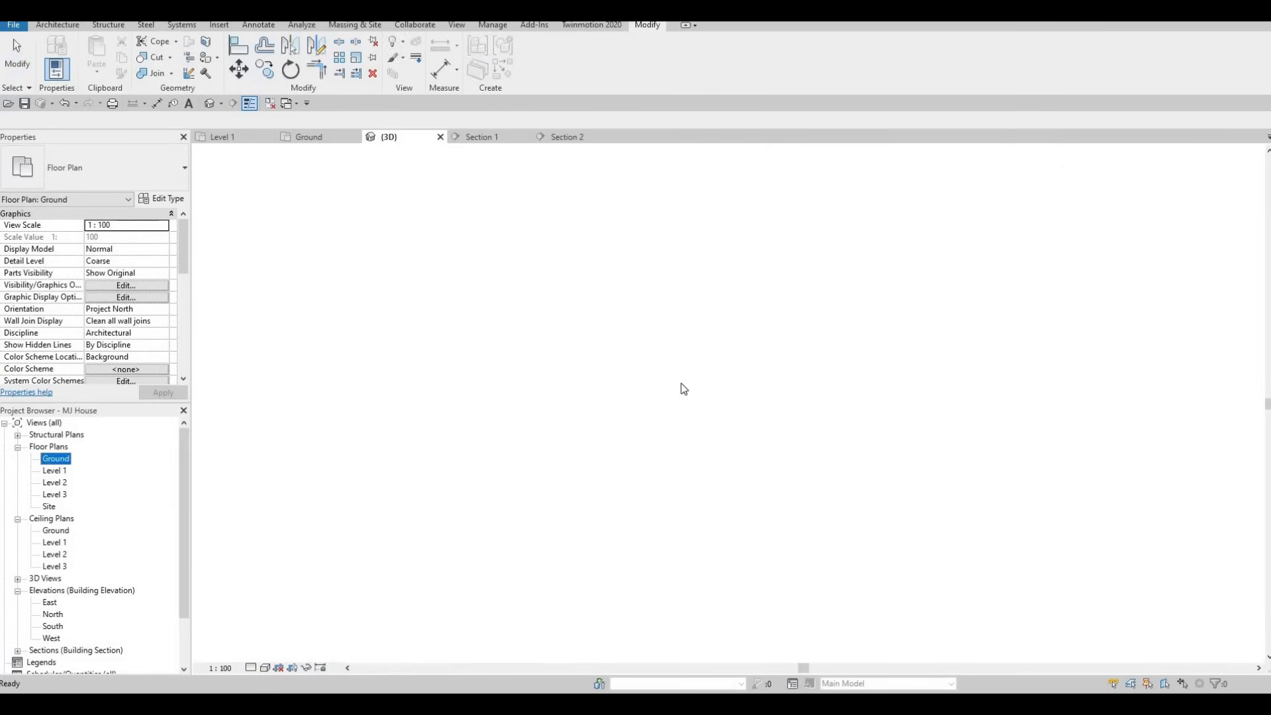
{"action": "scroll", "coordinate": [607, 395], "scroll_direction": "down", "scroll_amount": 3}
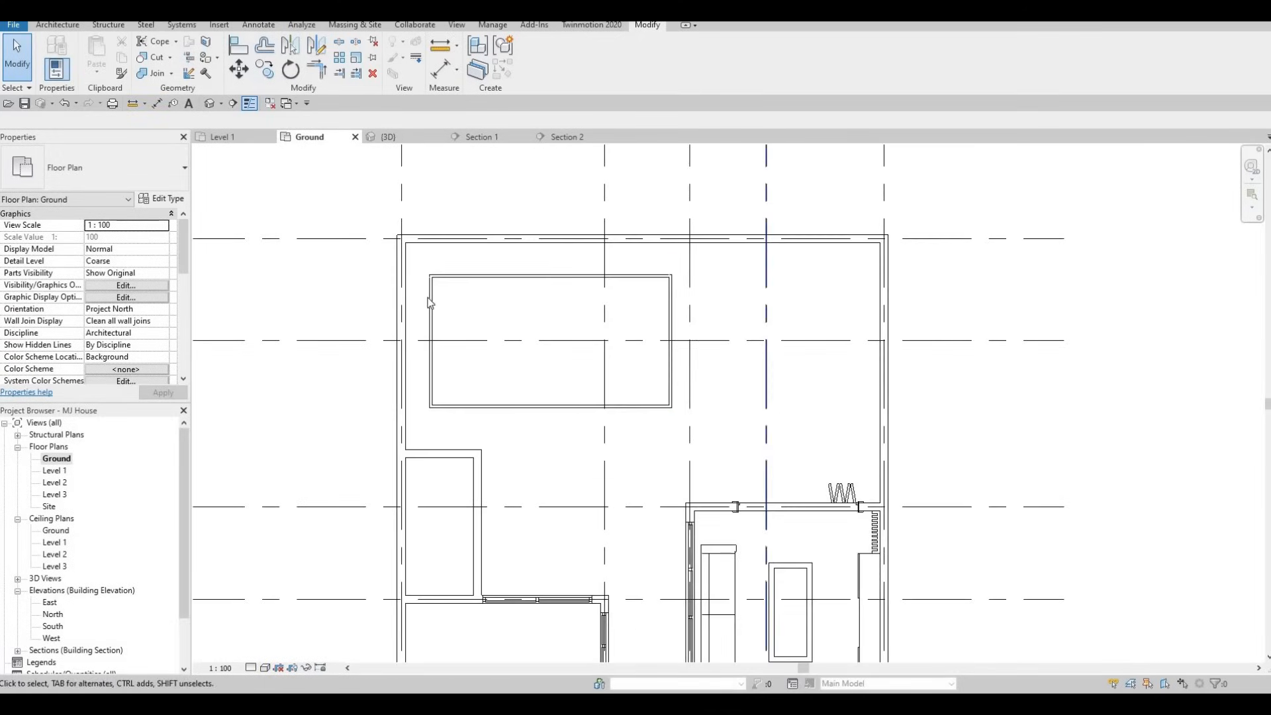
{"action": "left_click", "coordinate": [58, 25]}
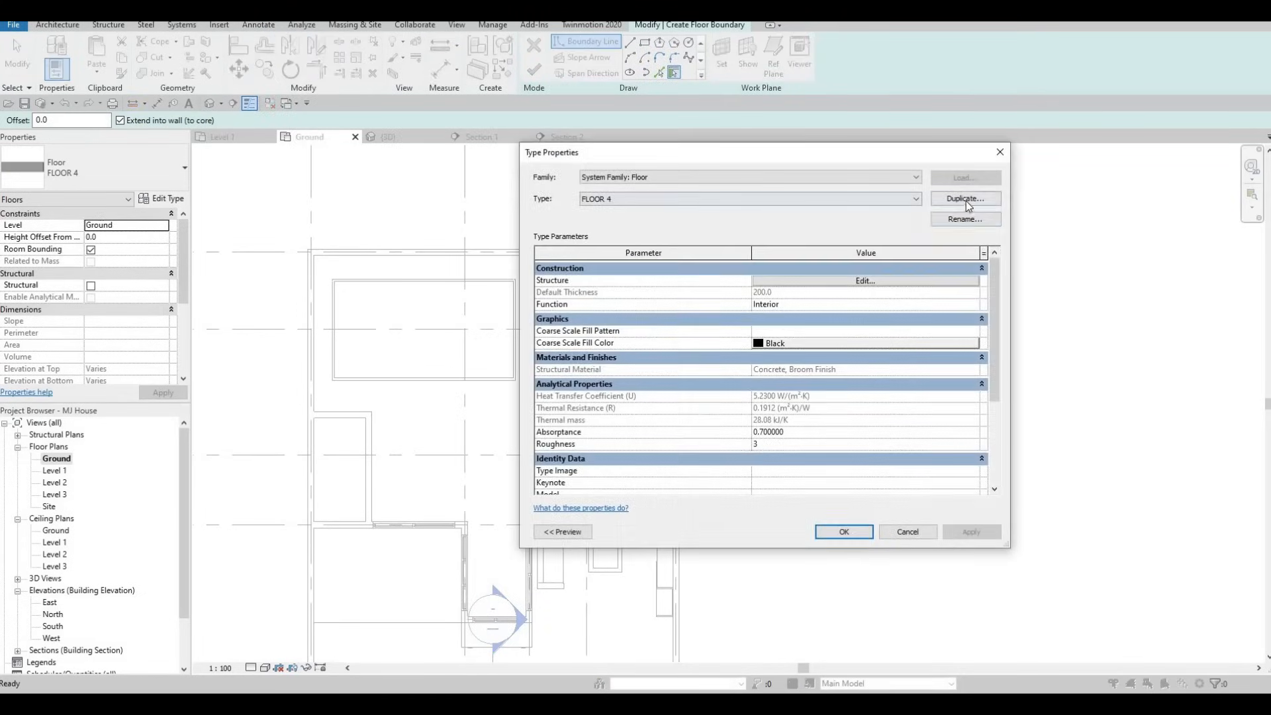
{"action": "left_click", "coordinate": [965, 199]}
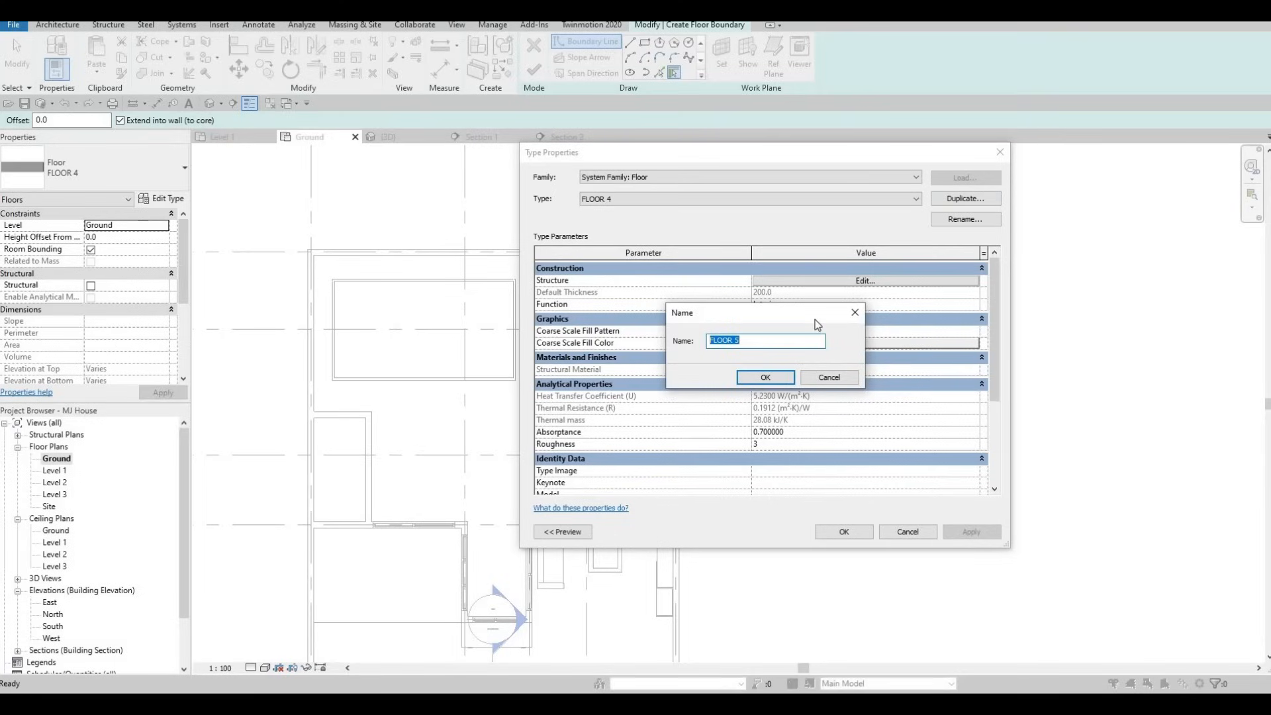
{"action": "left_click", "coordinate": [766, 378]}
Step: Set the FLOOR 5 structure layer's thickness to 400 and its material to Mahogany from the AEC wood library
{"action": "left_click", "coordinate": [824, 284]}
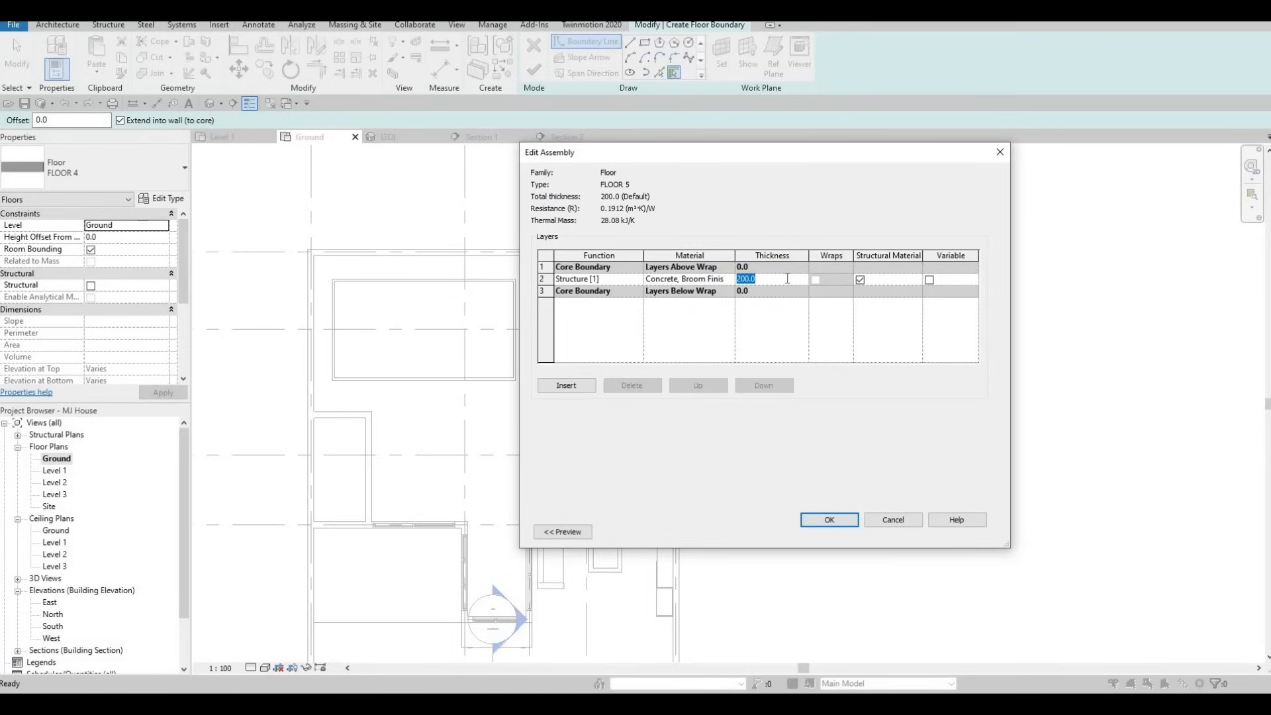
{"action": "left_click", "coordinate": [728, 280]}
{"action": "left_click", "coordinate": [729, 280]}
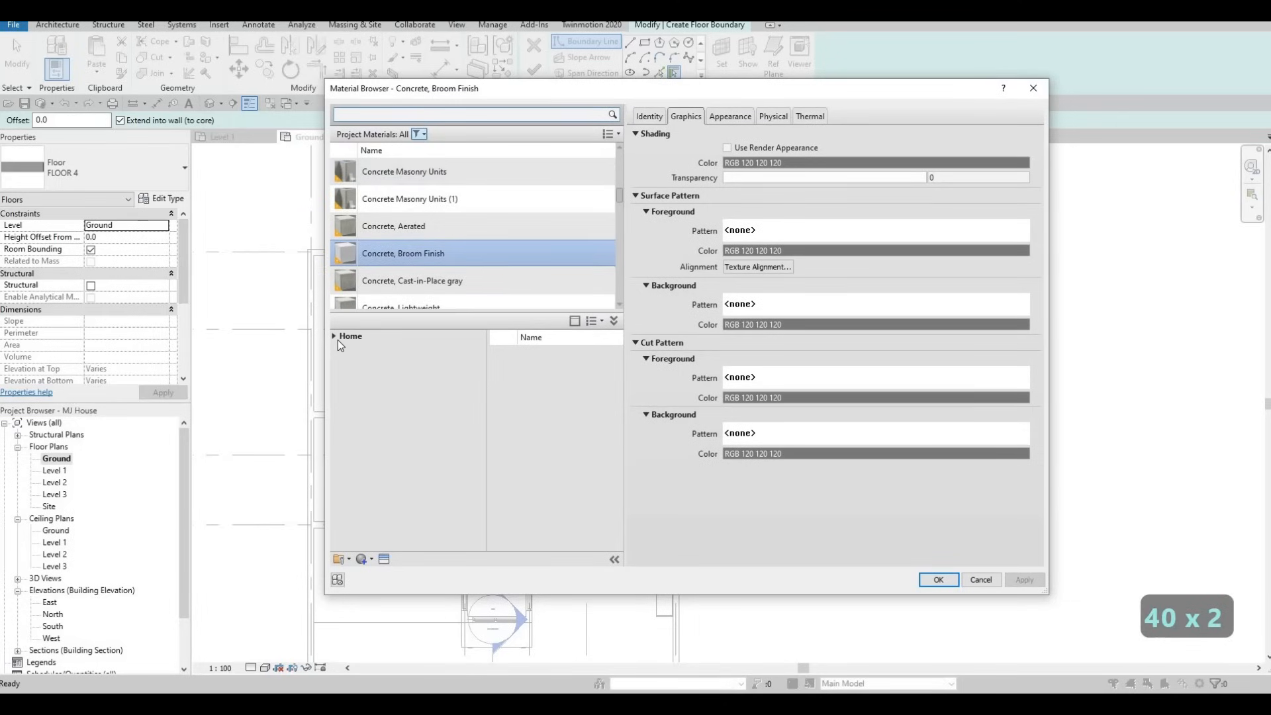
{"action": "left_click", "coordinate": [334, 336]}
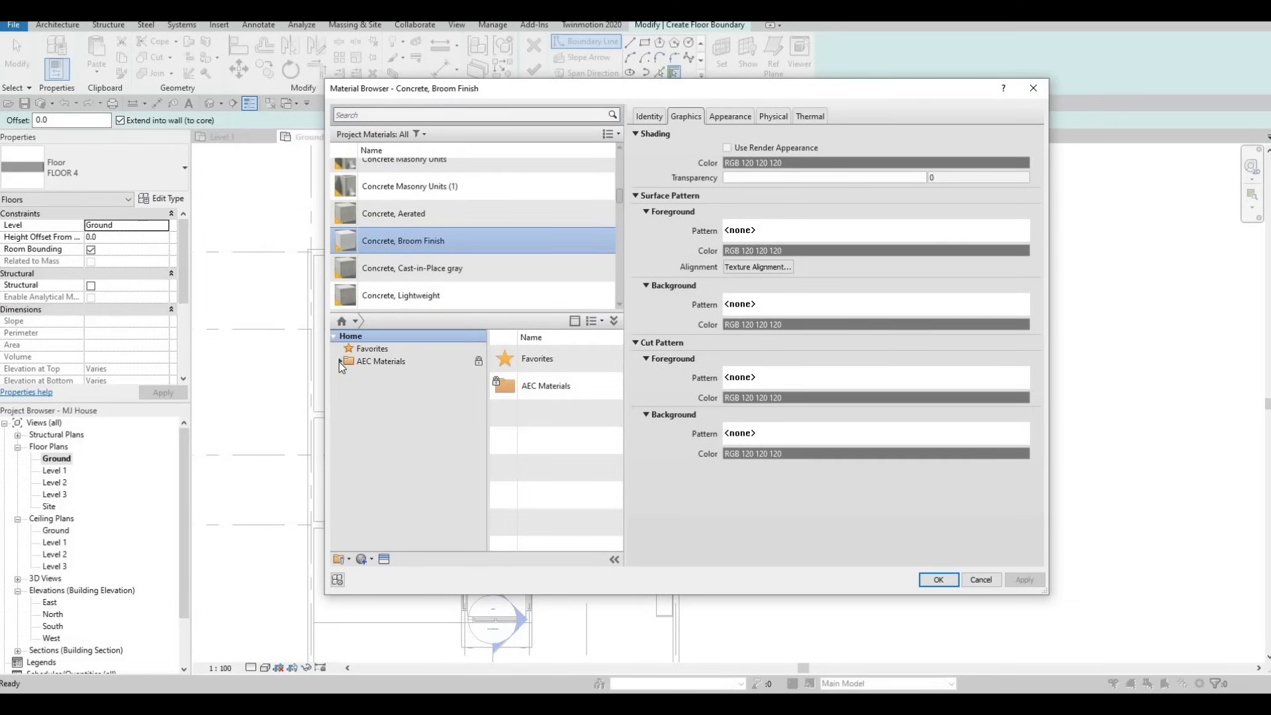
{"action": "left_click", "coordinate": [340, 361]}
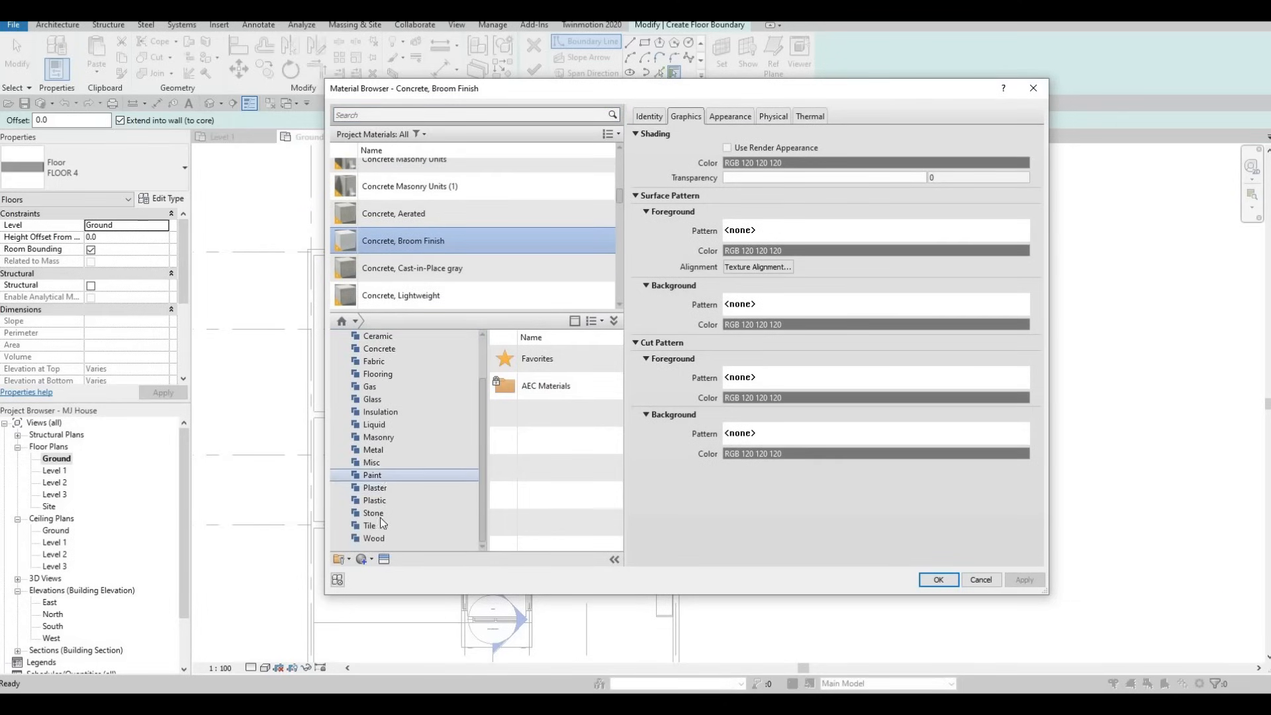
{"action": "scroll", "coordinate": [377, 527], "scroll_direction": "down", "scroll_amount": 2}
{"action": "left_click", "coordinate": [372, 537]}
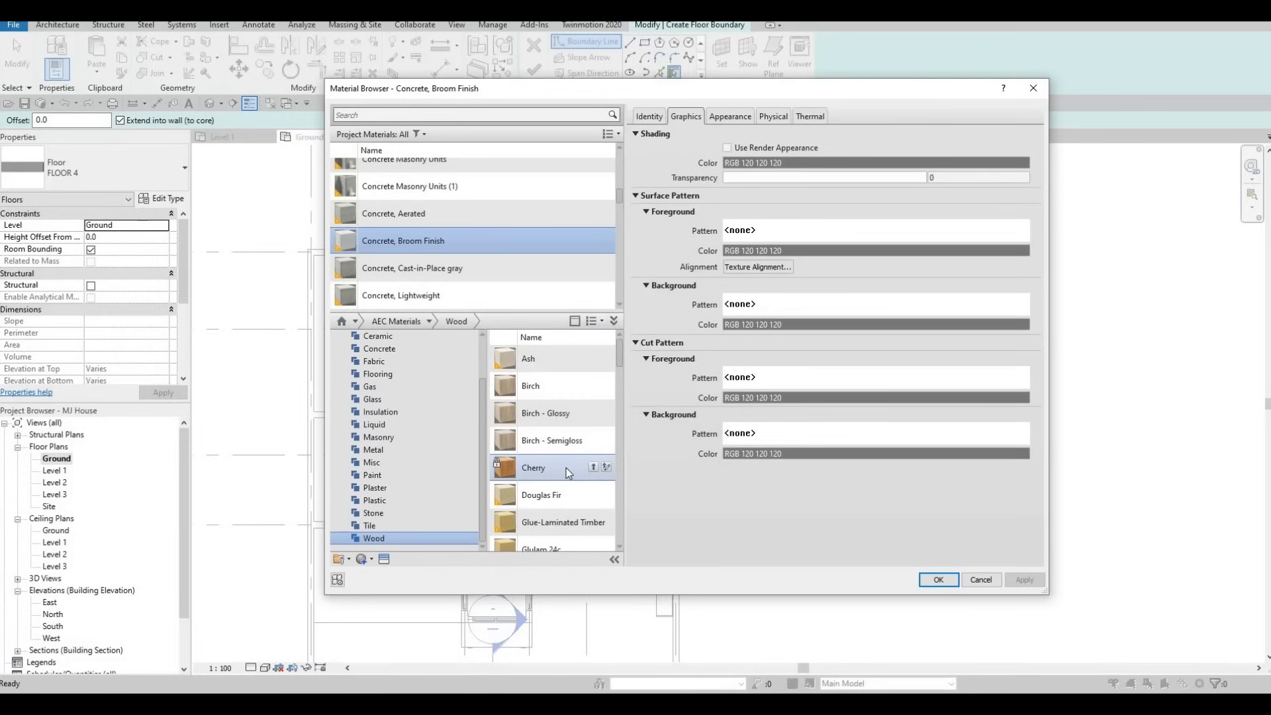
{"action": "scroll", "coordinate": [566, 469], "scroll_direction": "down", "scroll_amount": 3}
{"action": "scroll", "coordinate": [563, 489], "scroll_direction": "down", "scroll_amount": 3}
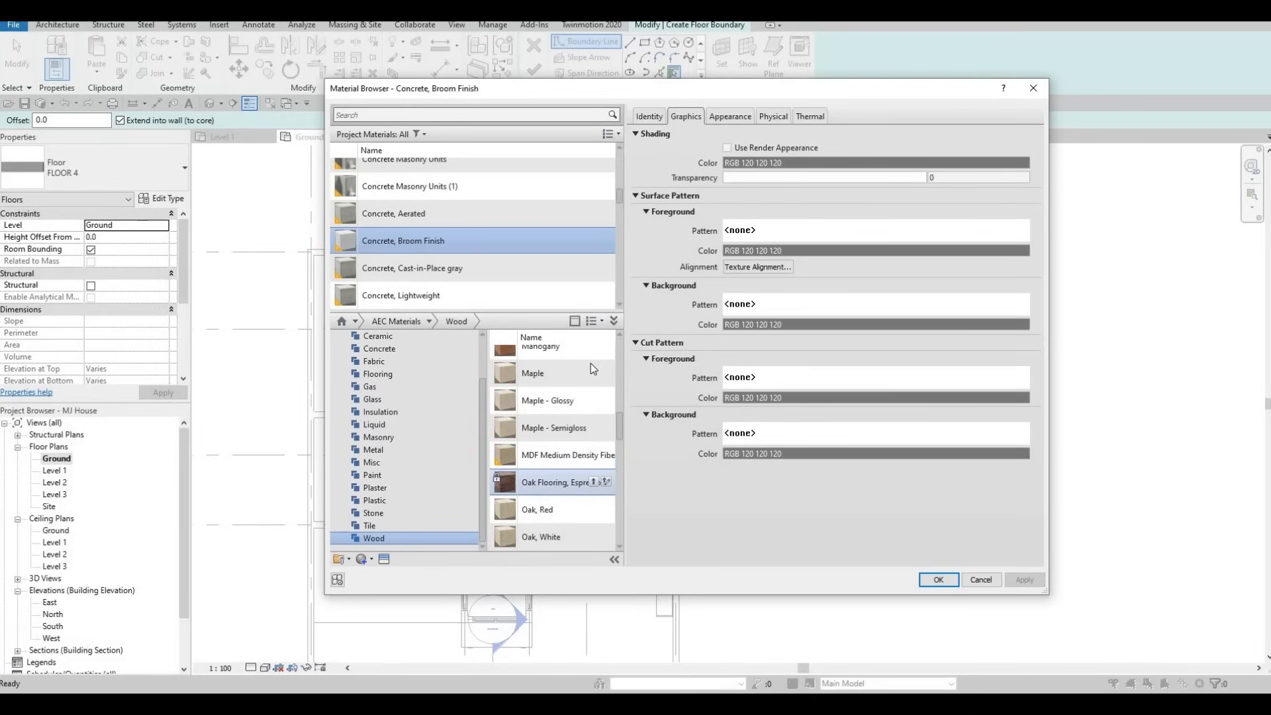
{"action": "left_click", "coordinate": [593, 352]}
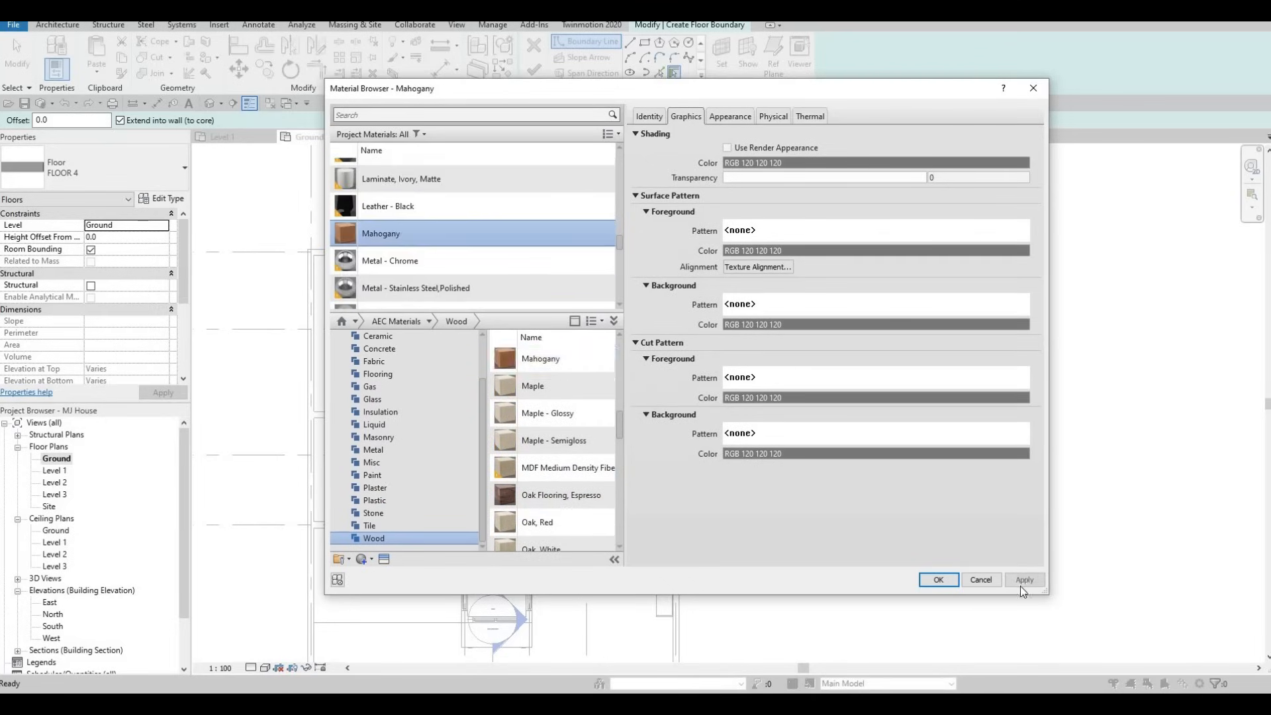
{"action": "left_click", "coordinate": [928, 585]}
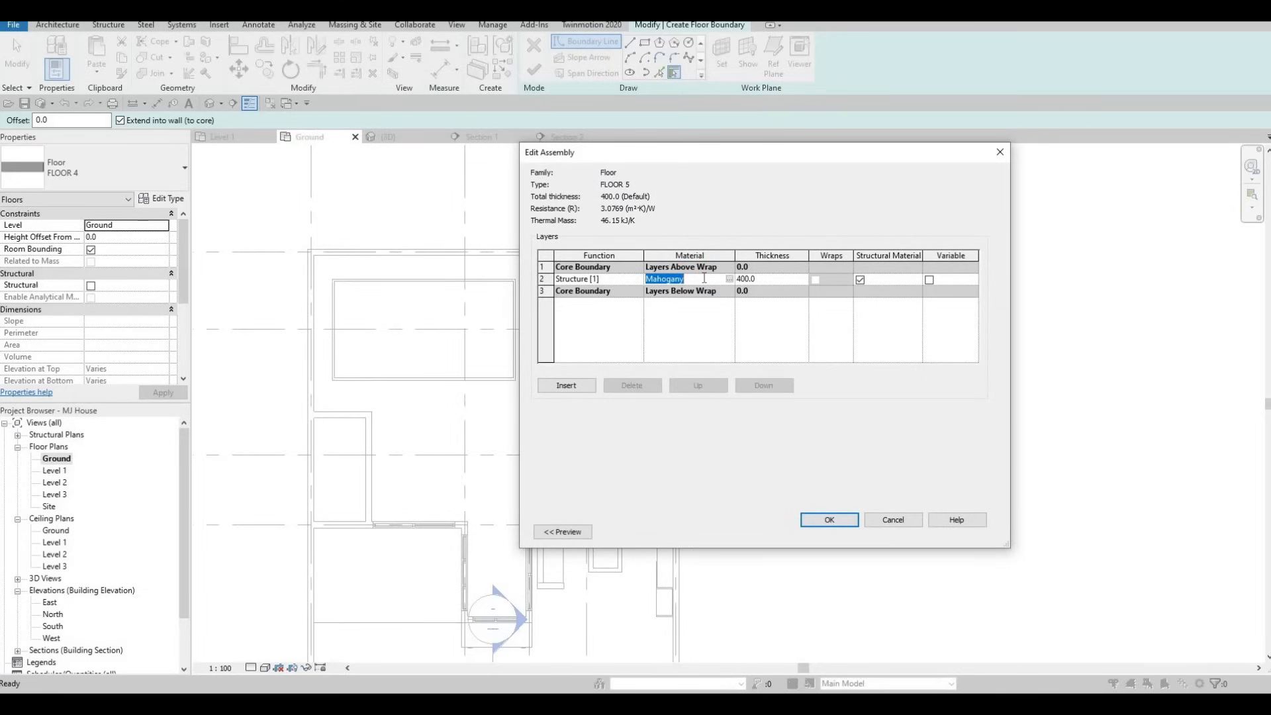
Step: Copy the structure layer's material name and accept the layer assembly and the FLOOR 5 type properties
{"action": "key", "text": "ctrl+a"}
{"action": "key", "text": "ctrl+c"}
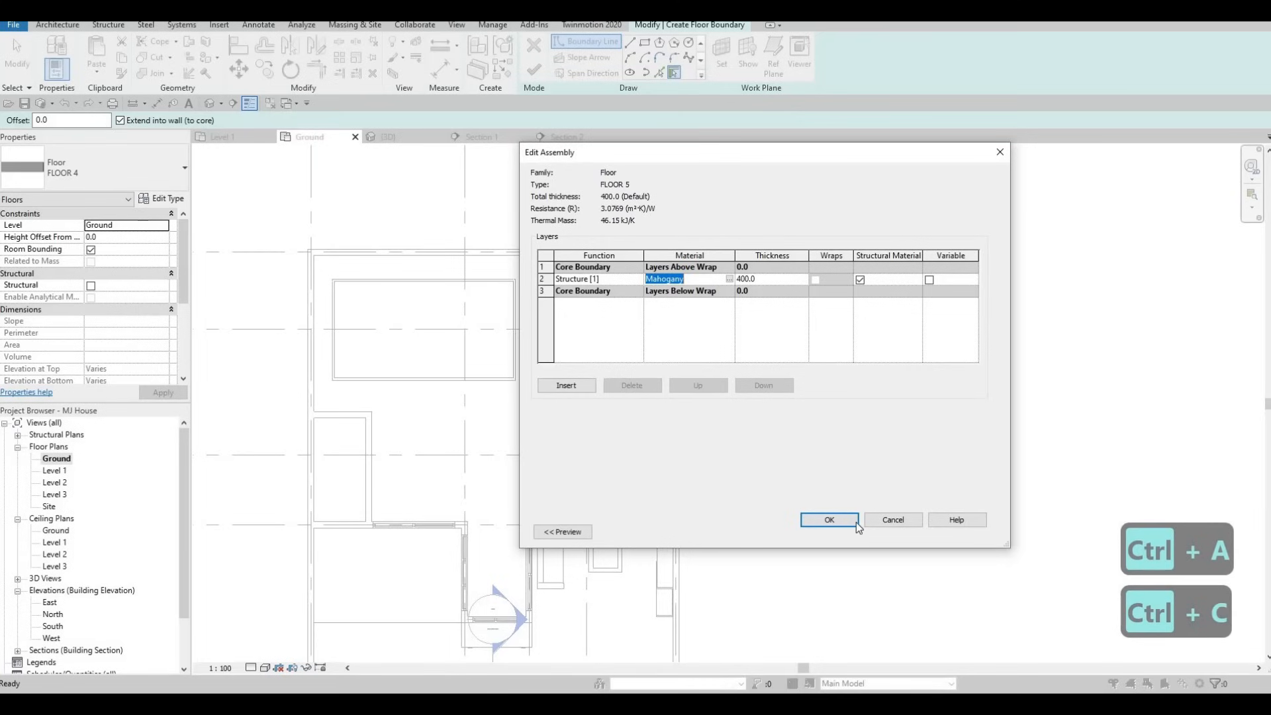
{"action": "left_click", "coordinate": [848, 516]}
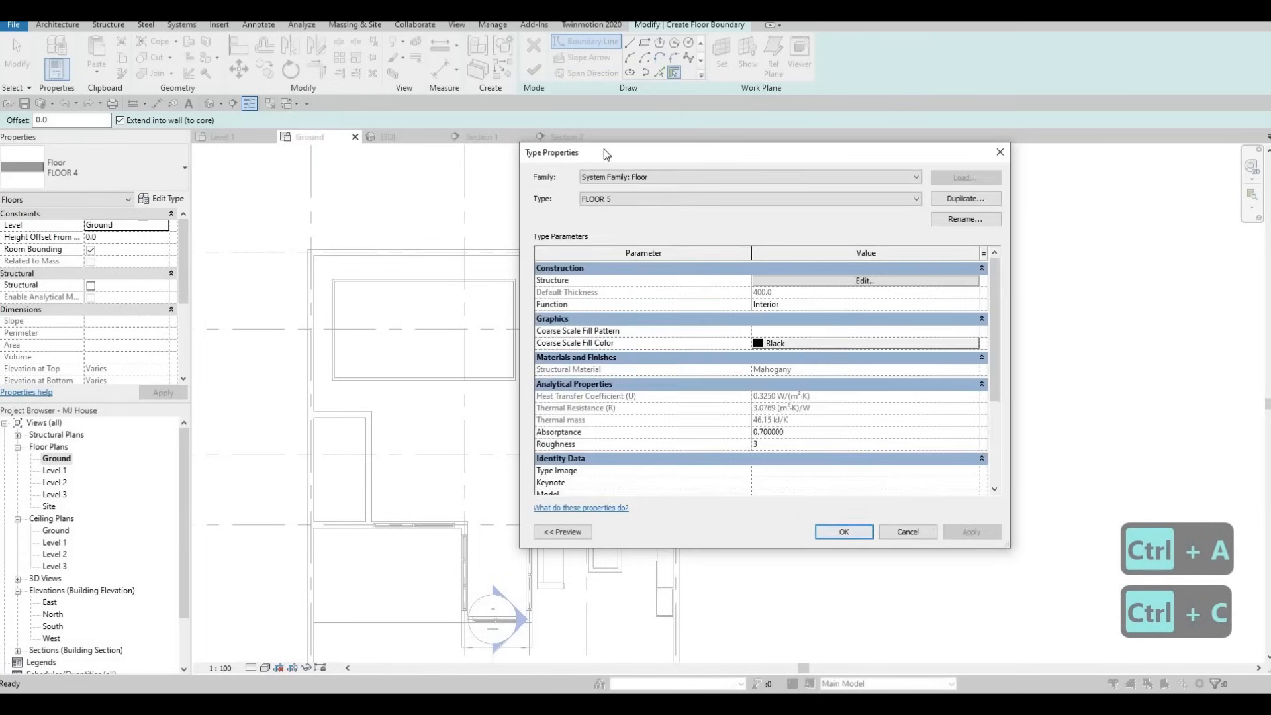
{"action": "left_click", "coordinate": [836, 533]}
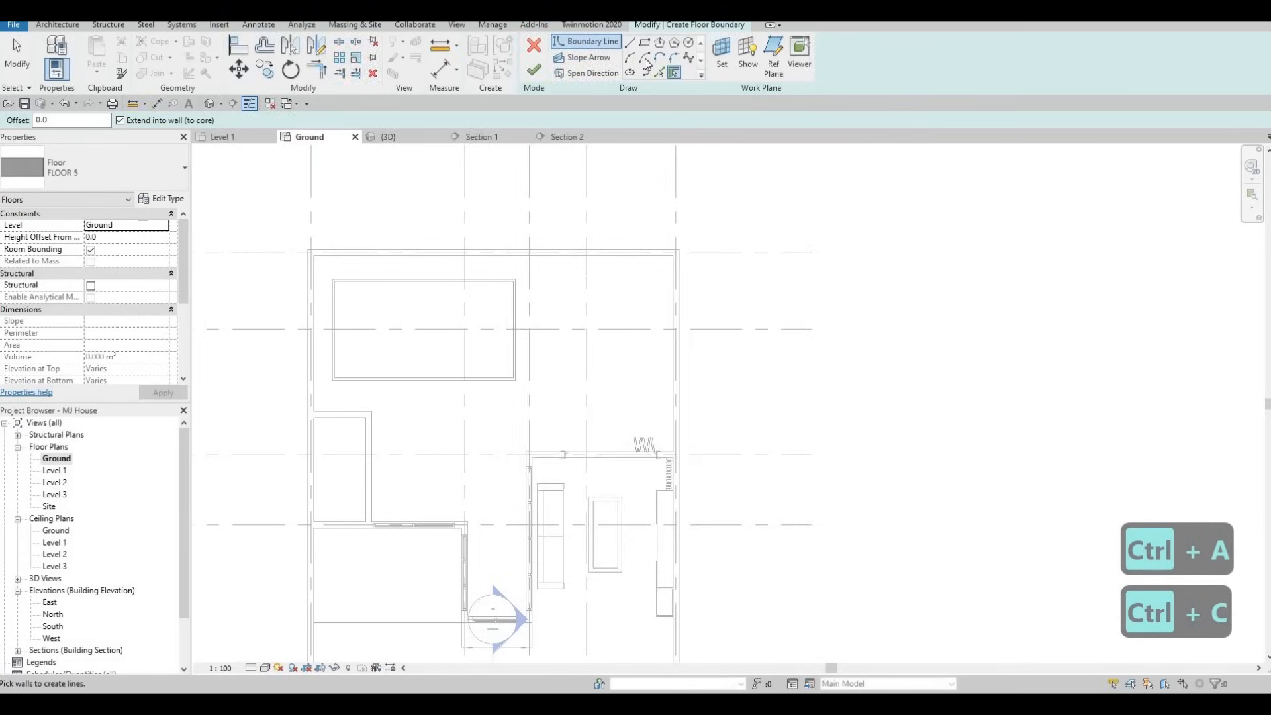
Step: Sketch a rectangular floor boundary about 4770 long beside the pool, from the outer wall corner to the folding-door wall, and finish the floor in 3D
{"action": "left_click", "coordinate": [673, 256]}
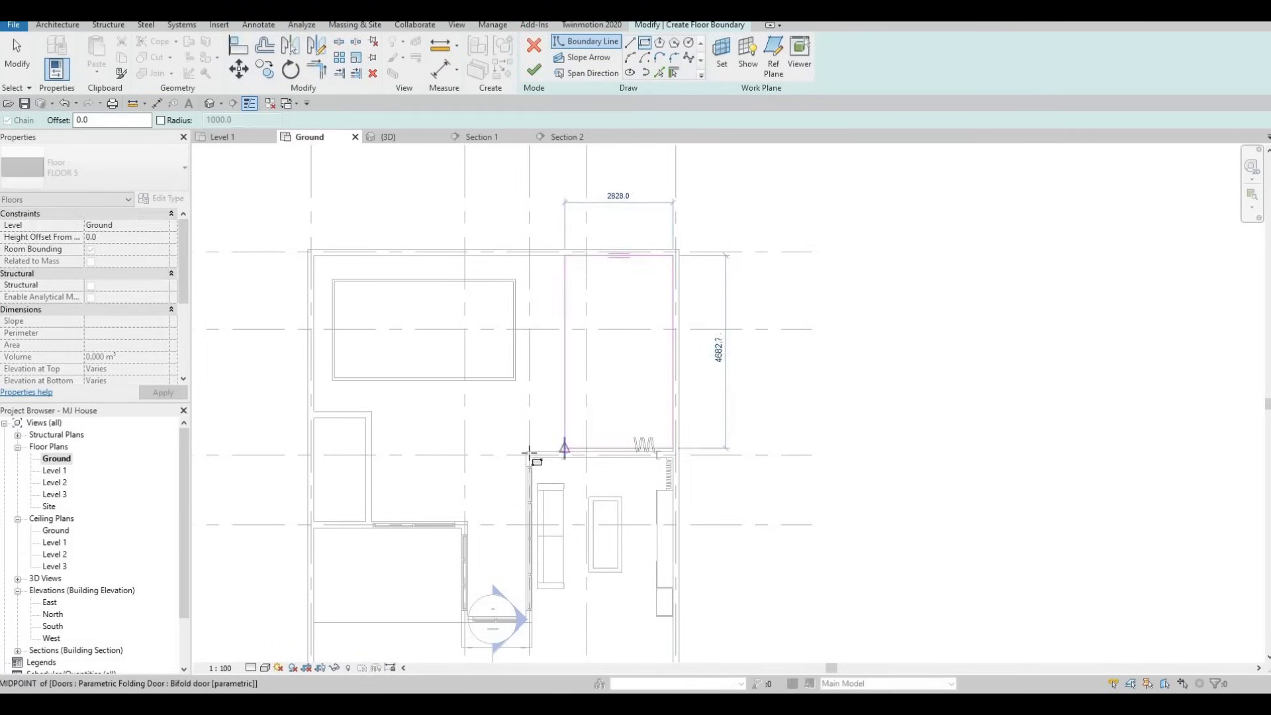
{"action": "scroll", "coordinate": [530, 454], "scroll_direction": "up", "scroll_amount": 2}
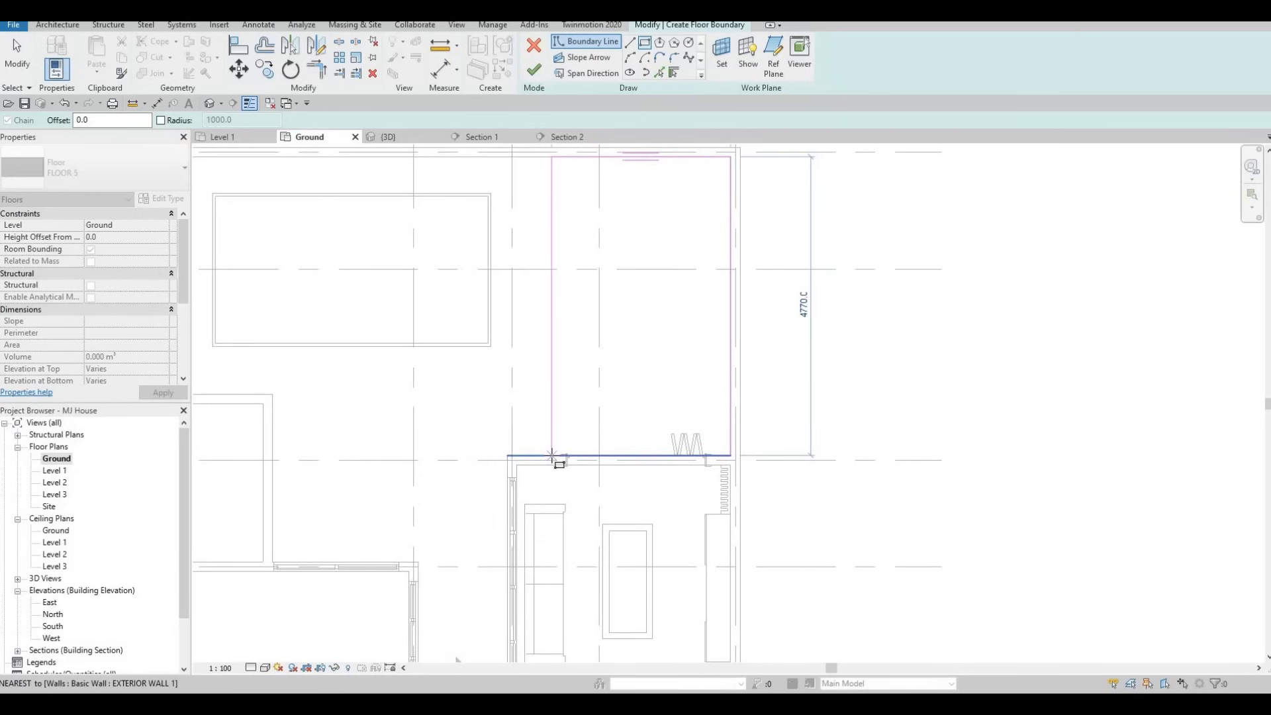
{"action": "left_click", "coordinate": [552, 456]}
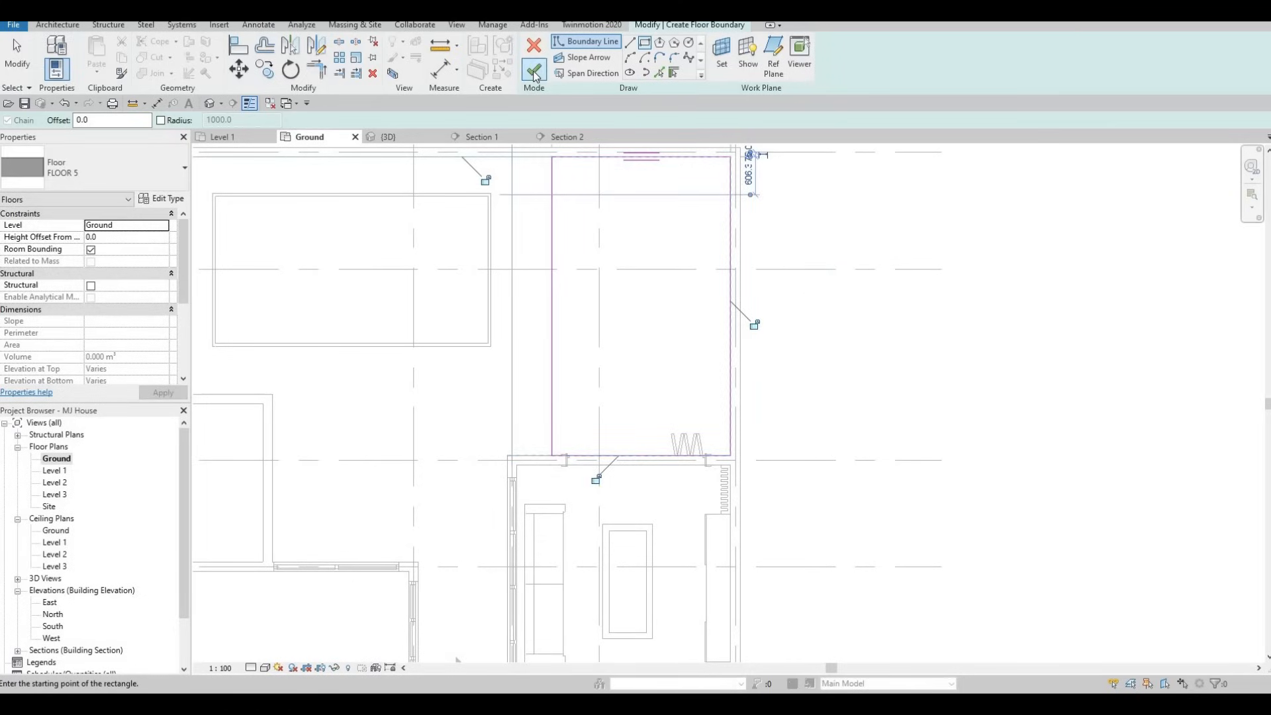
{"action": "left_click", "coordinate": [533, 70]}
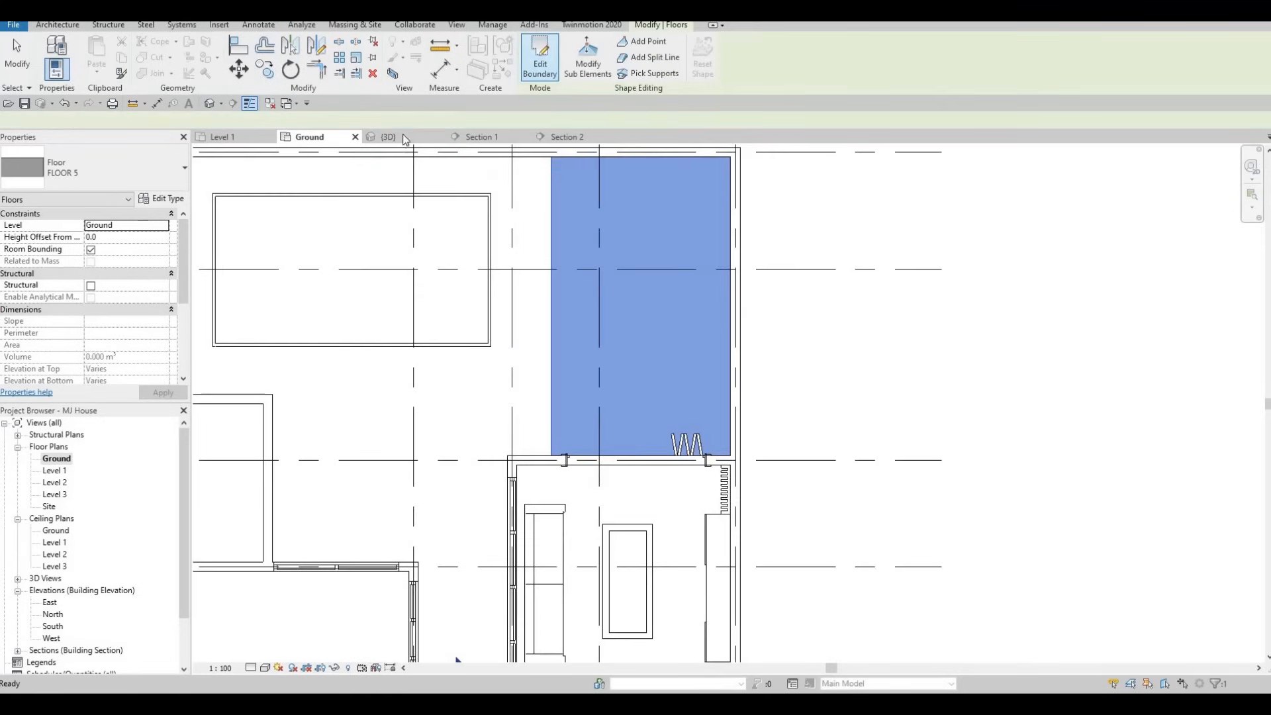
{"action": "key", "text": "ctrl+Tab"}
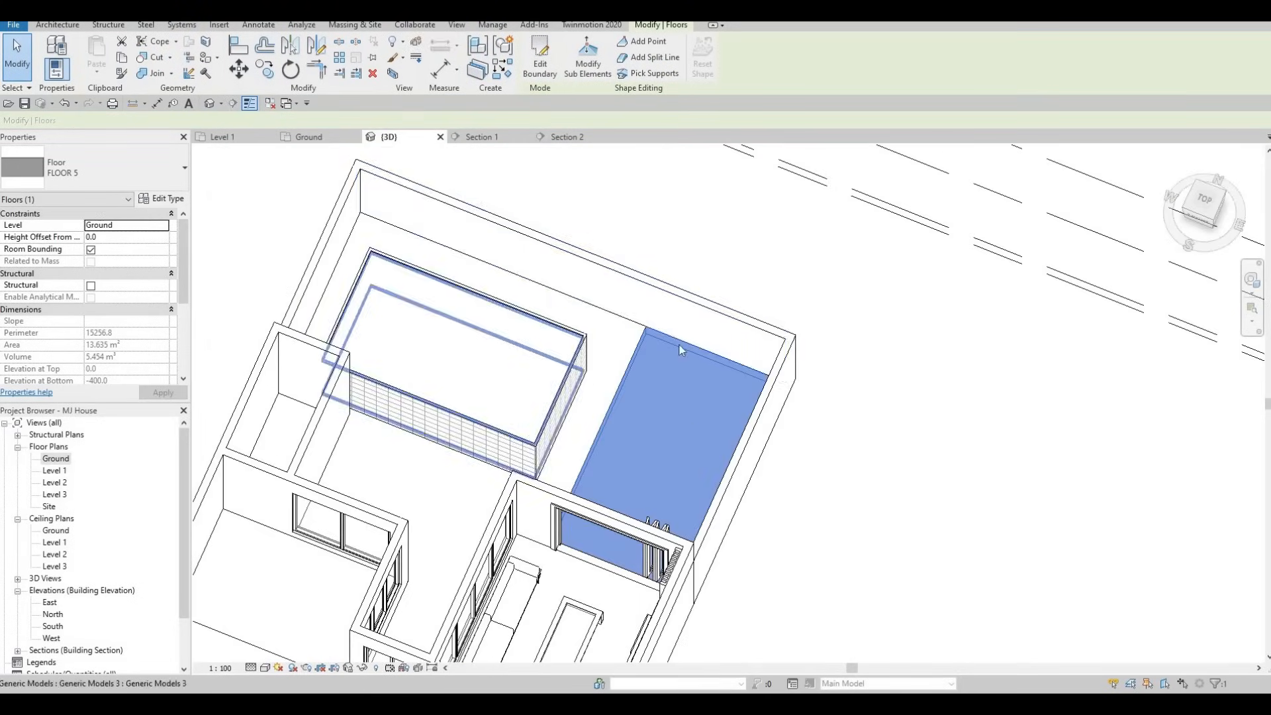
Step: Select the mahogany FLOOR 5 deck beside the pool and set its level constraint to Level 1
{"action": "middle_click_drag", "start_coordinate": [681, 350], "coordinate": [794, 473], "text": "shift"}
{"action": "key", "text": "Escape"}
{"action": "left_click", "coordinate": [794, 473]}
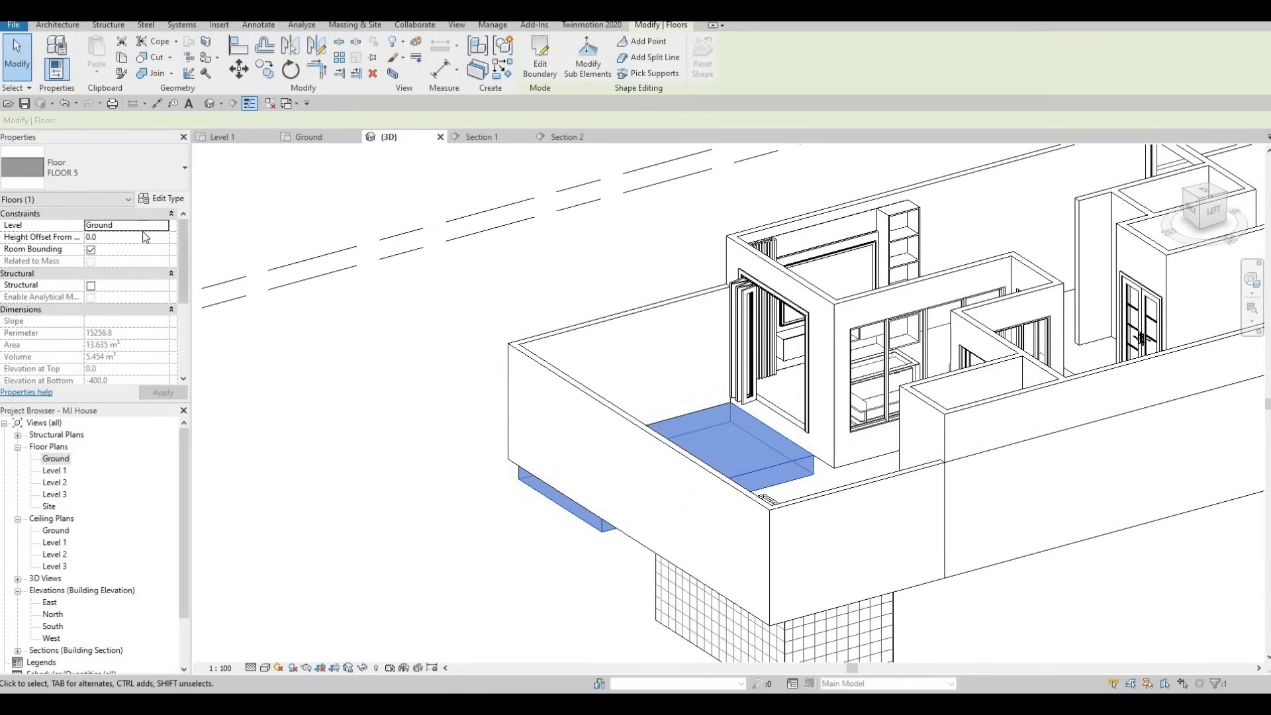
{"action": "left_click", "coordinate": [126, 225]}
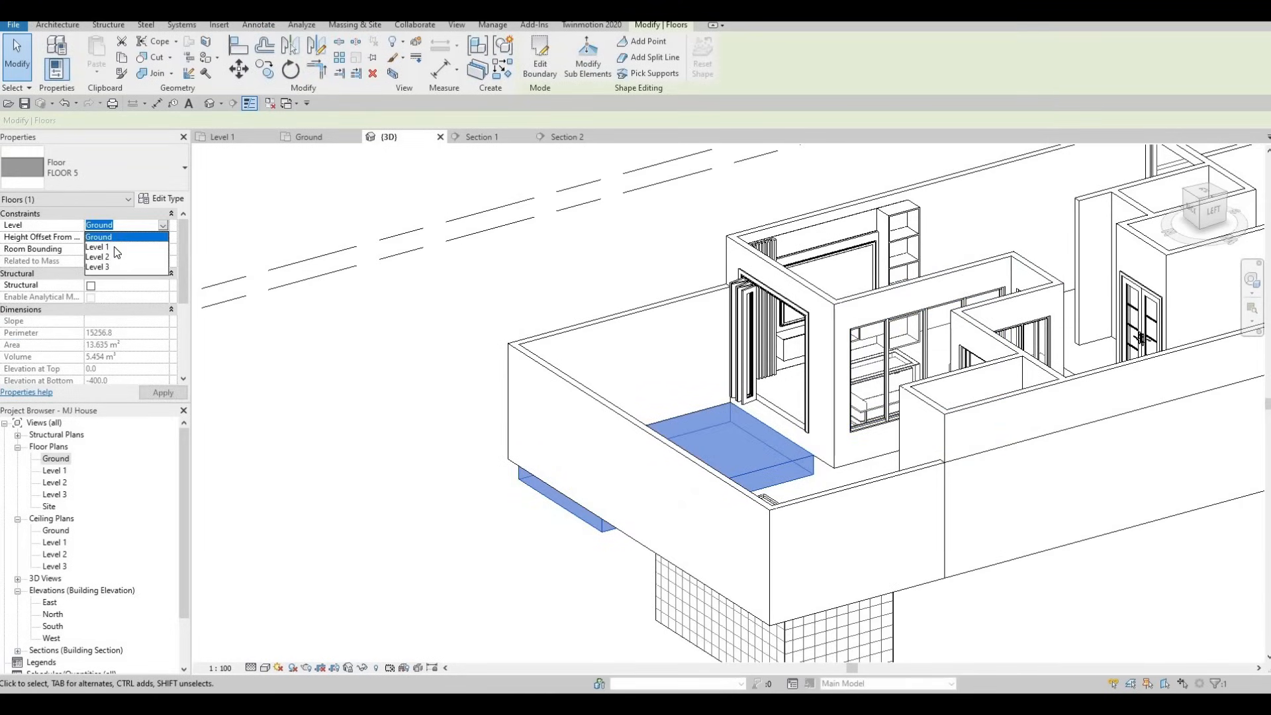
{"action": "key", "text": "Escape"}
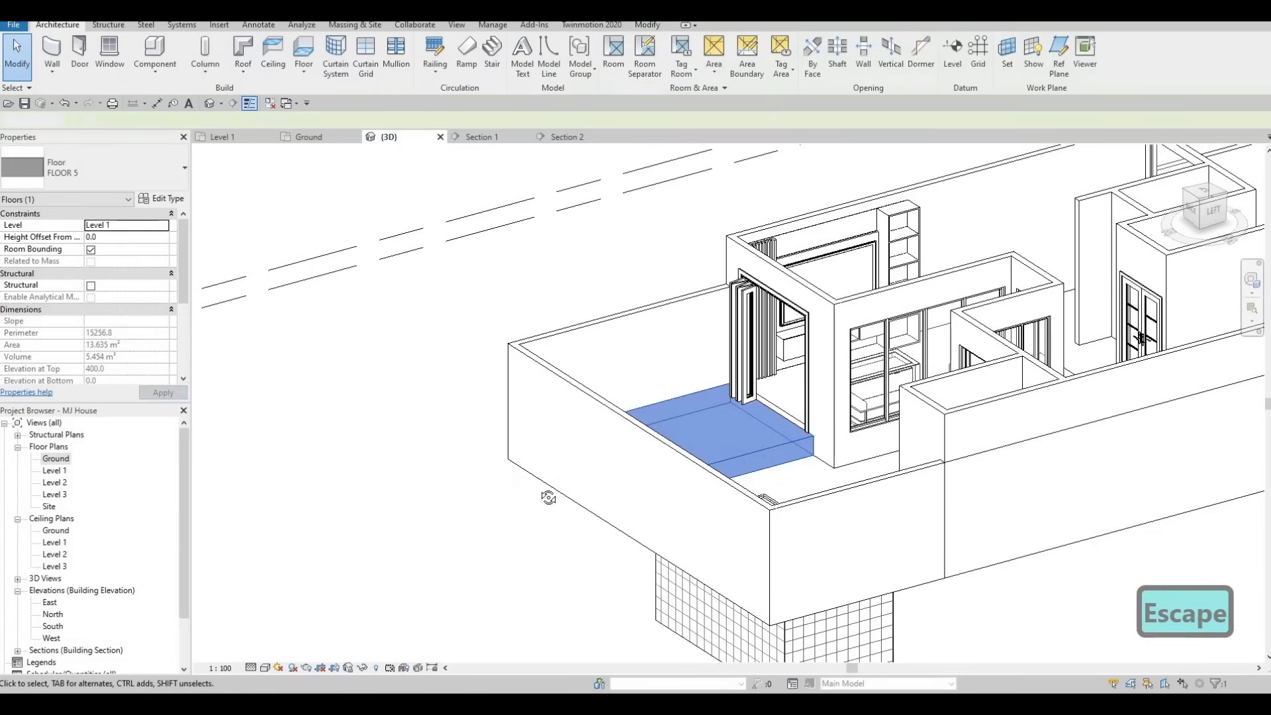
{"action": "middle_click_drag", "start_coordinate": [482, 534], "coordinate": [761, 538], "text": "shift"}
{"action": "scroll", "coordinate": [804, 487], "scroll_direction": "up", "scroll_amount": 3}
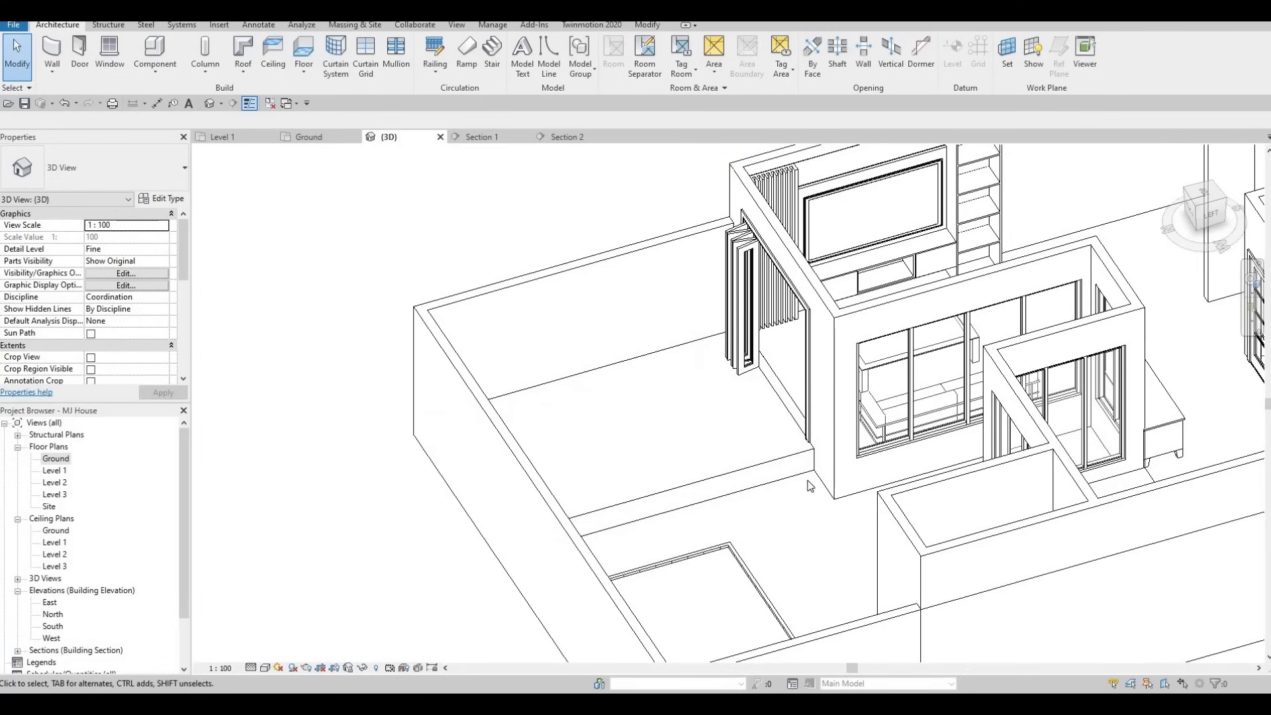
{"action": "middle_click_drag", "start_coordinate": [797, 504], "coordinate": [807, 489], "text": "shift"}
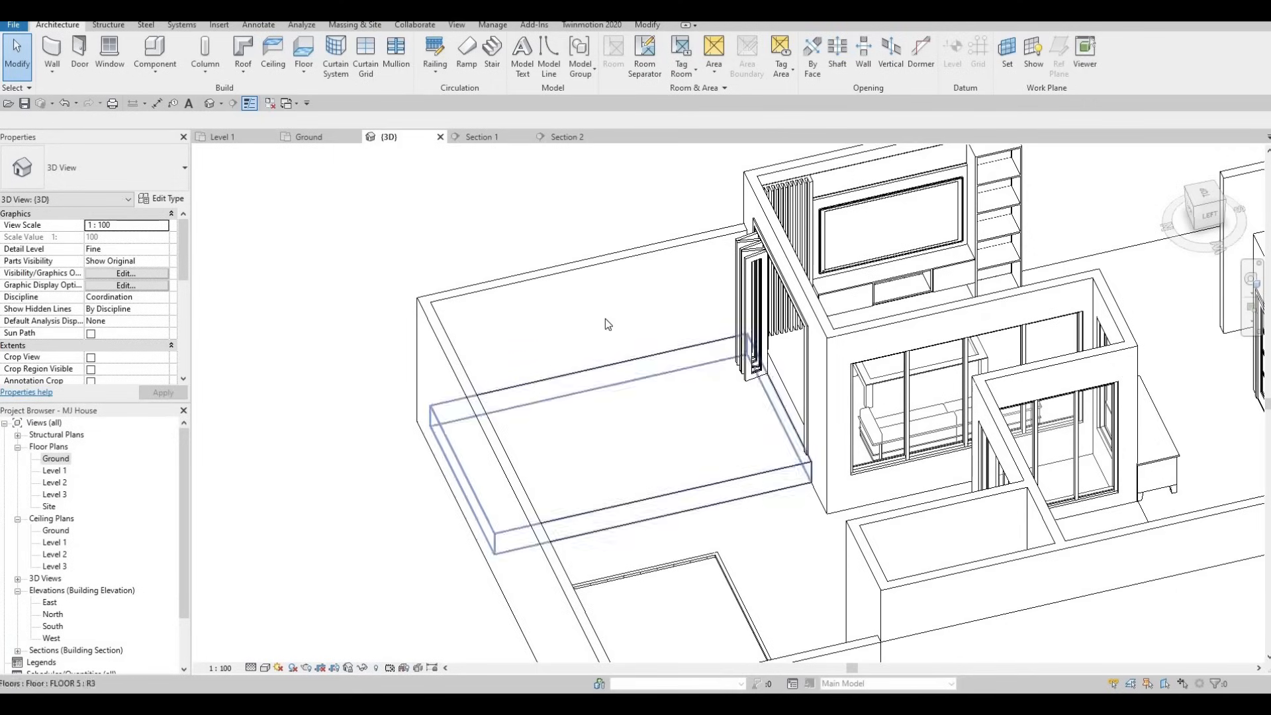
{"action": "middle_click_drag", "start_coordinate": [823, 520], "coordinate": [51, 462]}
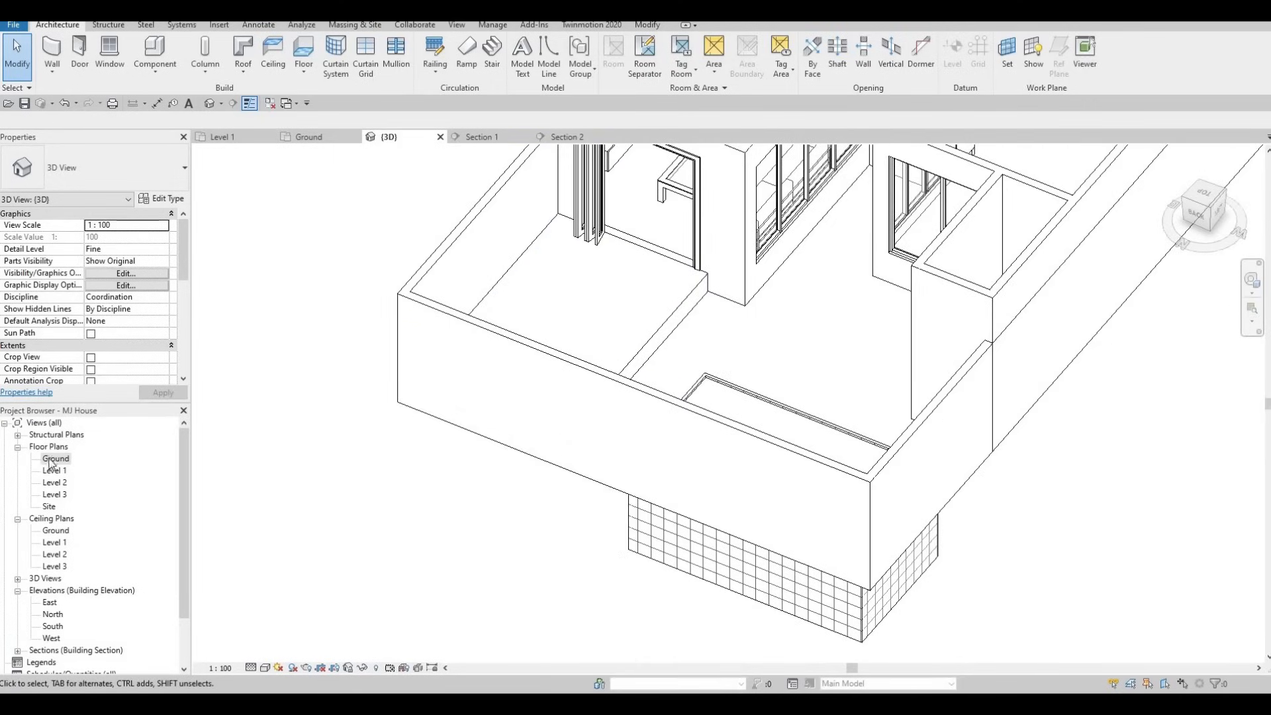
Step: On the Ground plan, move the Section 2 line to between grids B and C and flip it to look toward the house
{"action": "double_click", "coordinate": [53, 459]}
{"action": "scroll", "coordinate": [459, 424], "scroll_direction": "down", "scroll_amount": 3}
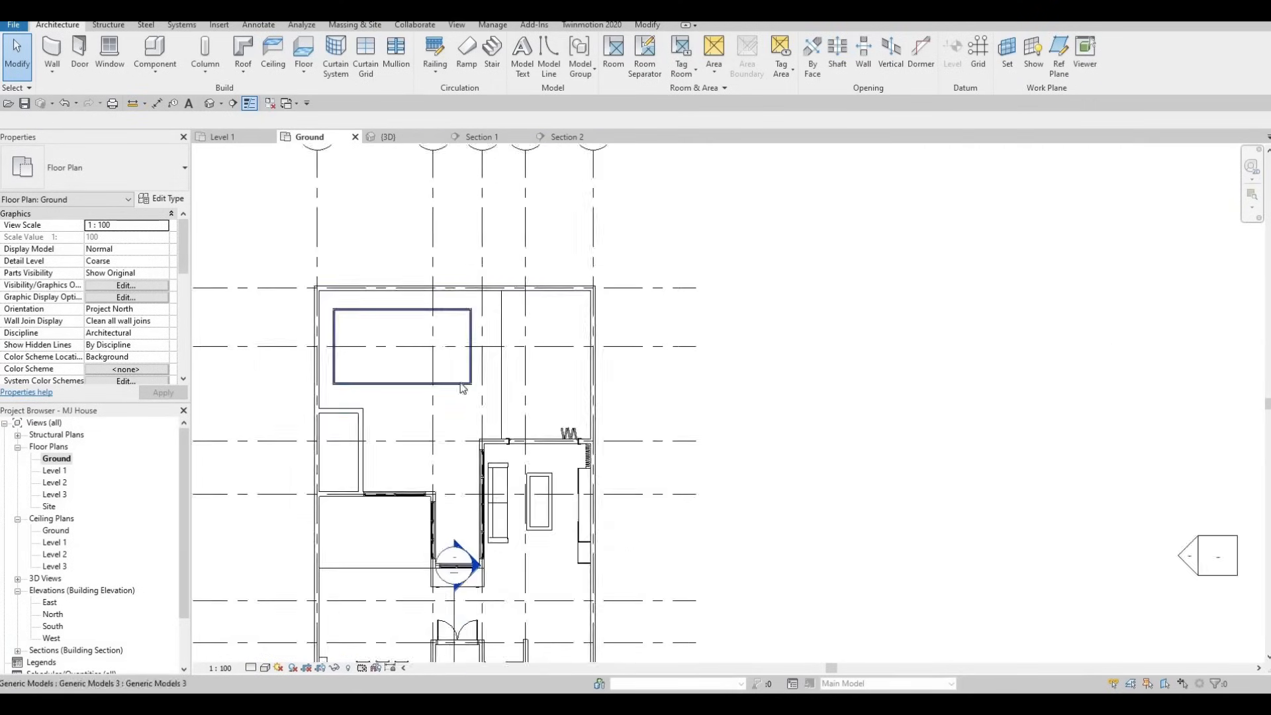
{"action": "scroll", "coordinate": [462, 388], "scroll_direction": "down", "scroll_amount": 3}
{"action": "left_click", "coordinate": [520, 549]}
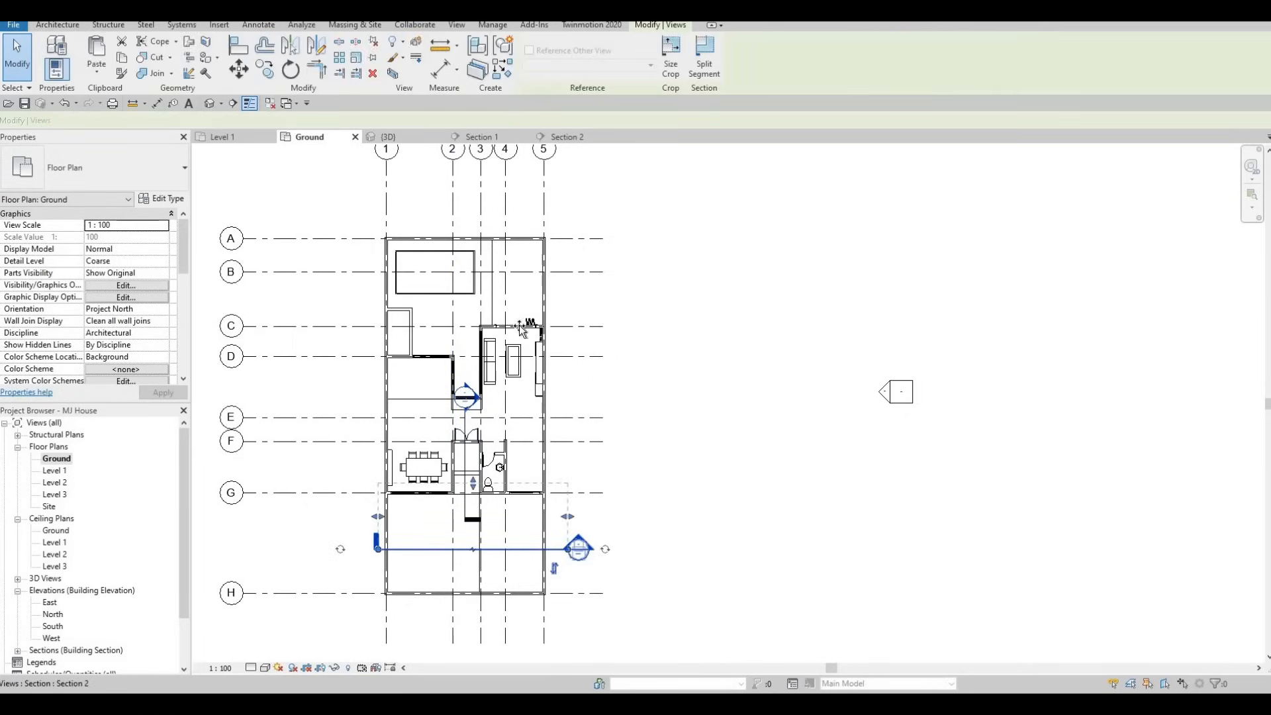
{"action": "left_click_drag", "start_coordinate": [520, 325], "coordinate": [517, 309]}
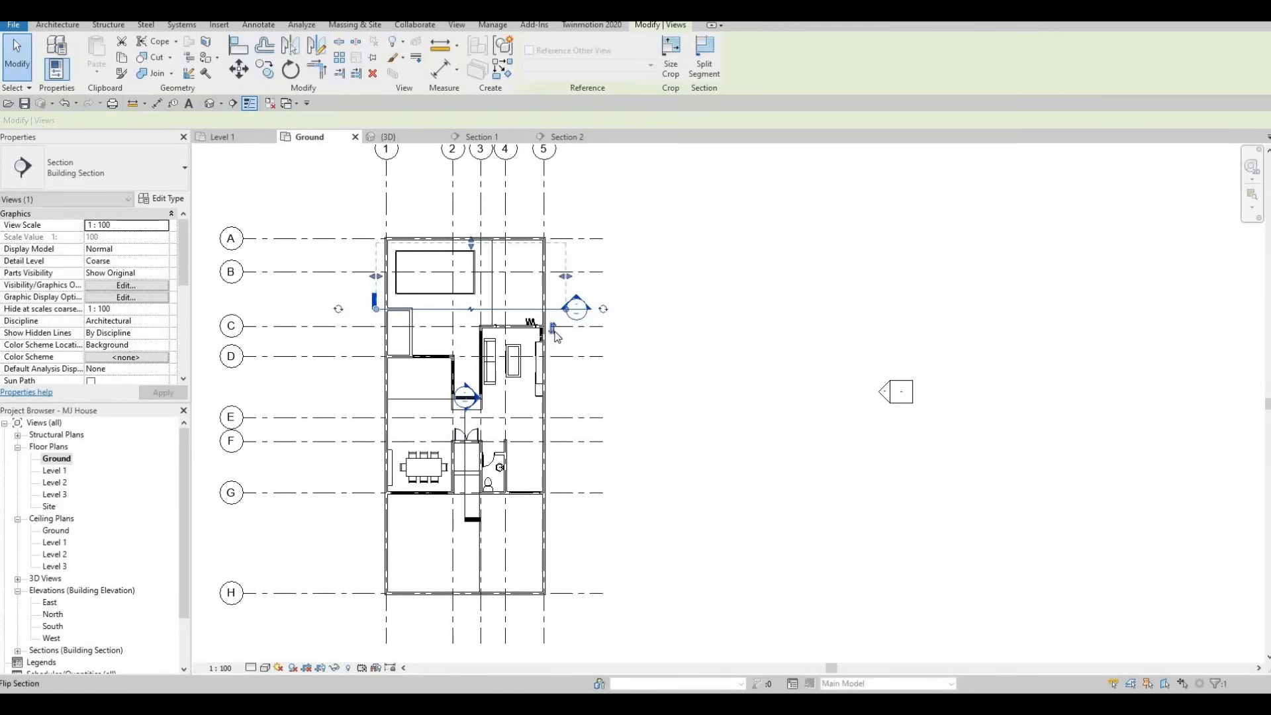
{"action": "left_click", "coordinate": [553, 329]}
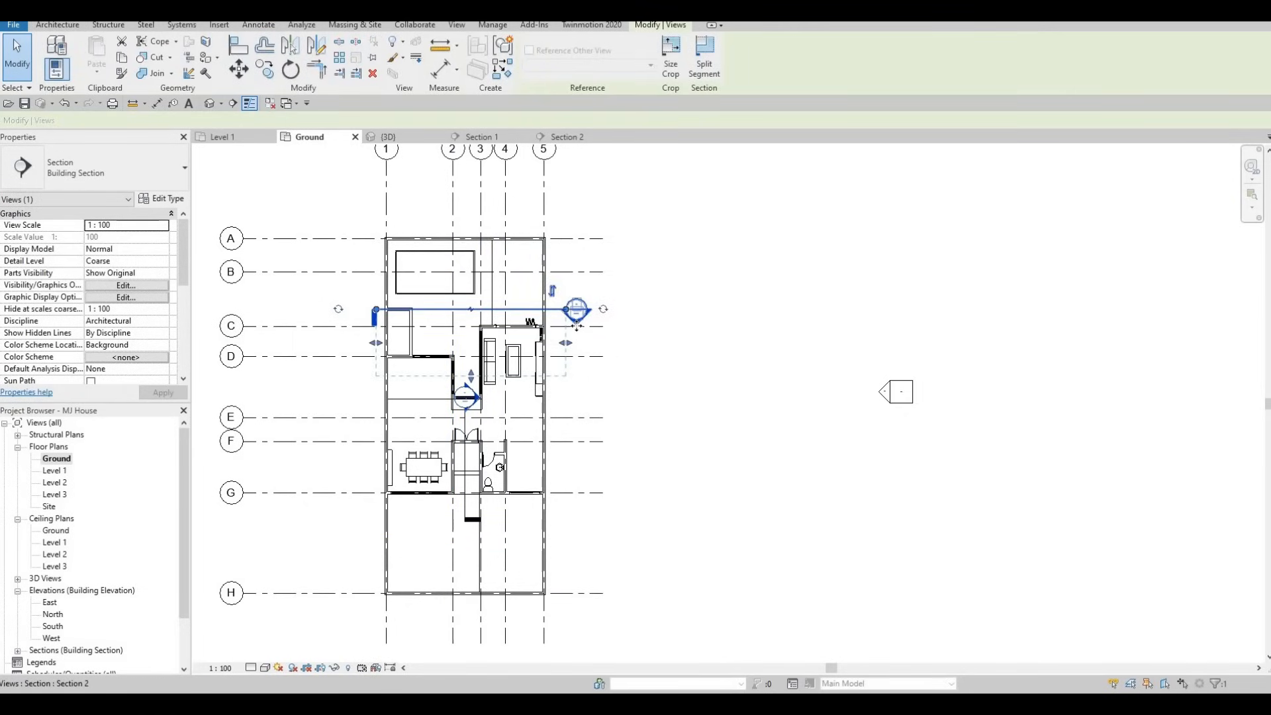
{"action": "scroll", "coordinate": [576, 323], "scroll_direction": "up", "scroll_amount": 1}
{"action": "key", "text": "Escape"}
{"action": "key", "text": "Escape"}
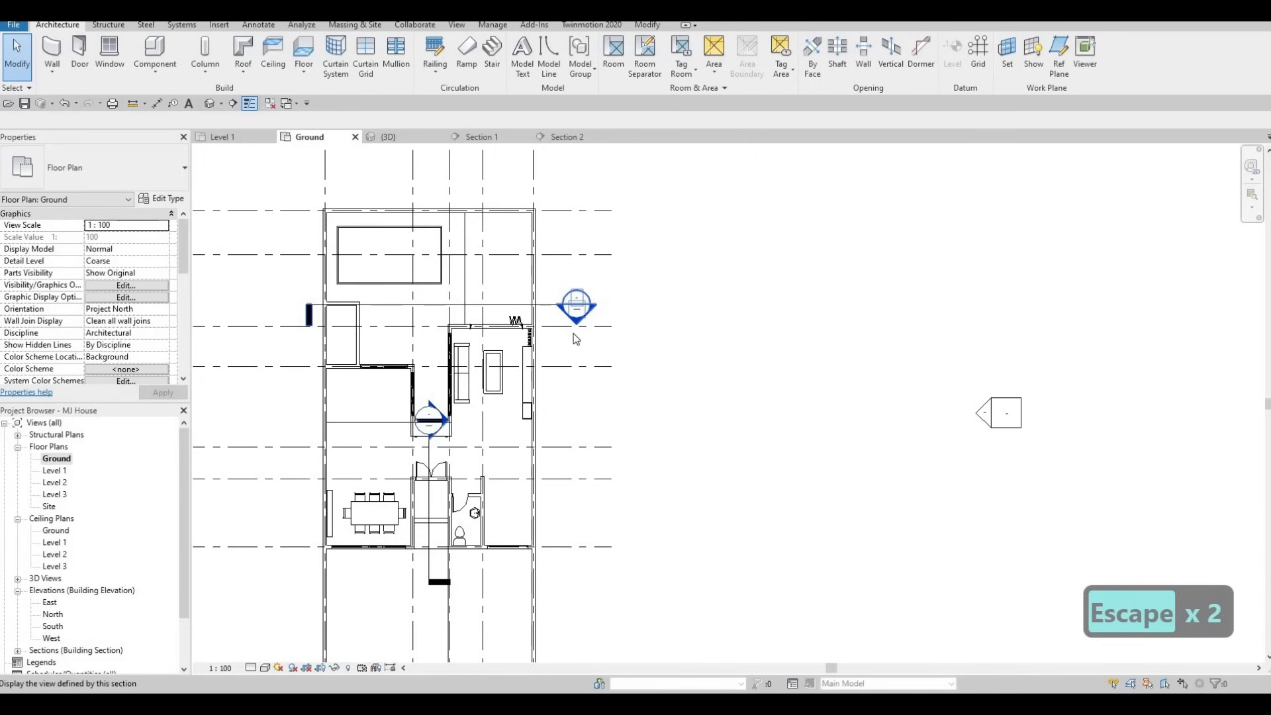
Step: Open the Section 2 view and create an in-place component in the Generic Models category, accepting the default name
{"action": "double_click", "coordinate": [574, 336]}
{"action": "scroll", "coordinate": [477, 371], "scroll_direction": "up", "scroll_amount": 3}
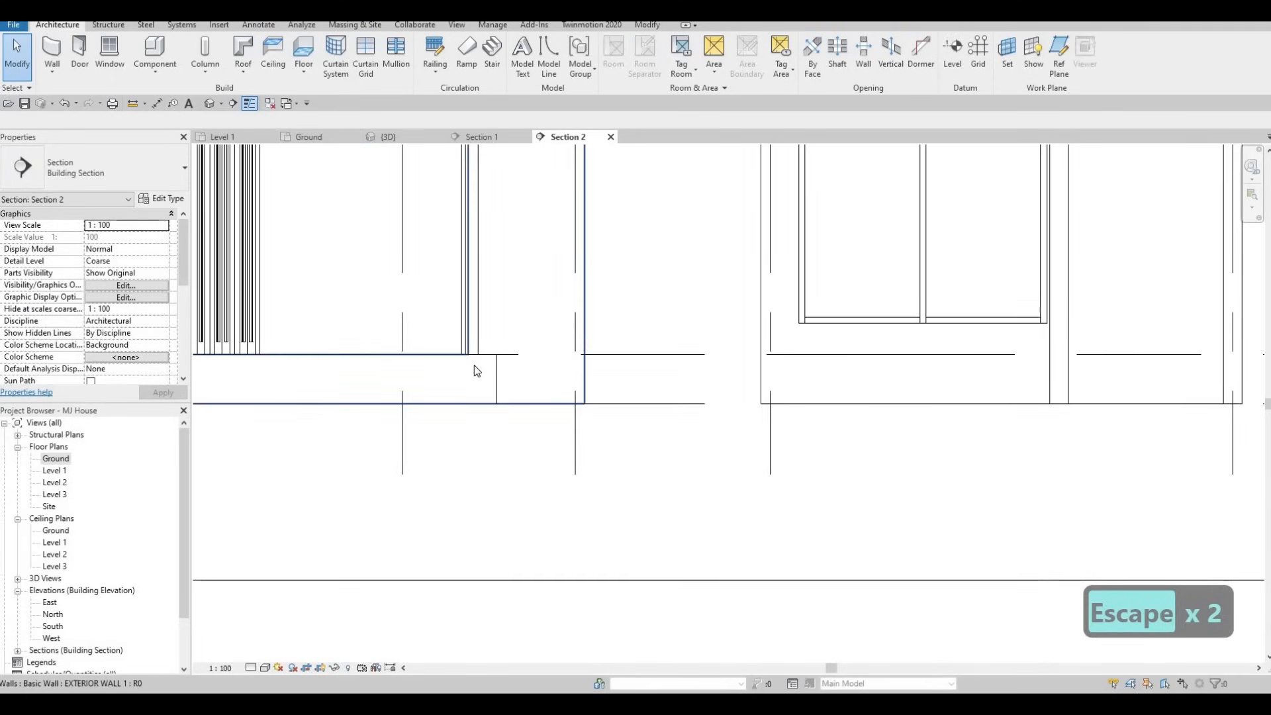
{"action": "left_click", "coordinate": [155, 69]}
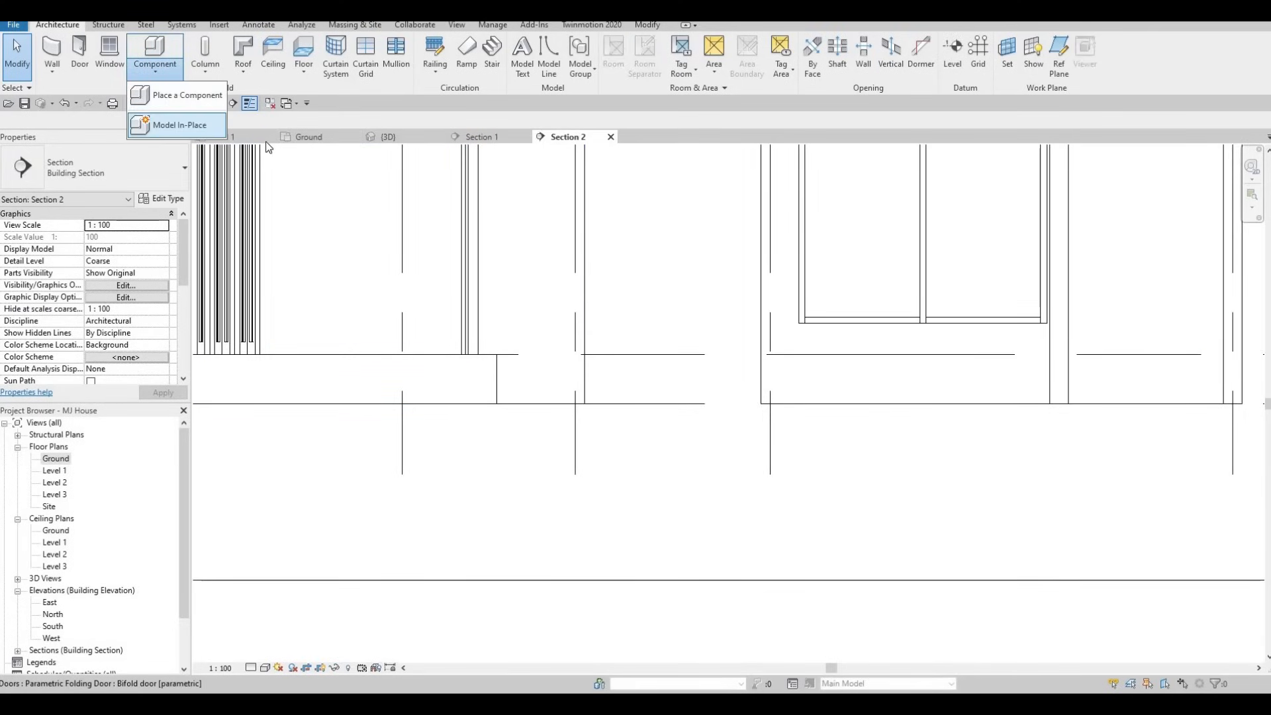
{"action": "left_click", "coordinate": [189, 125]}
{"action": "scroll", "coordinate": [574, 337], "scroll_direction": "down", "scroll_amount": 2}
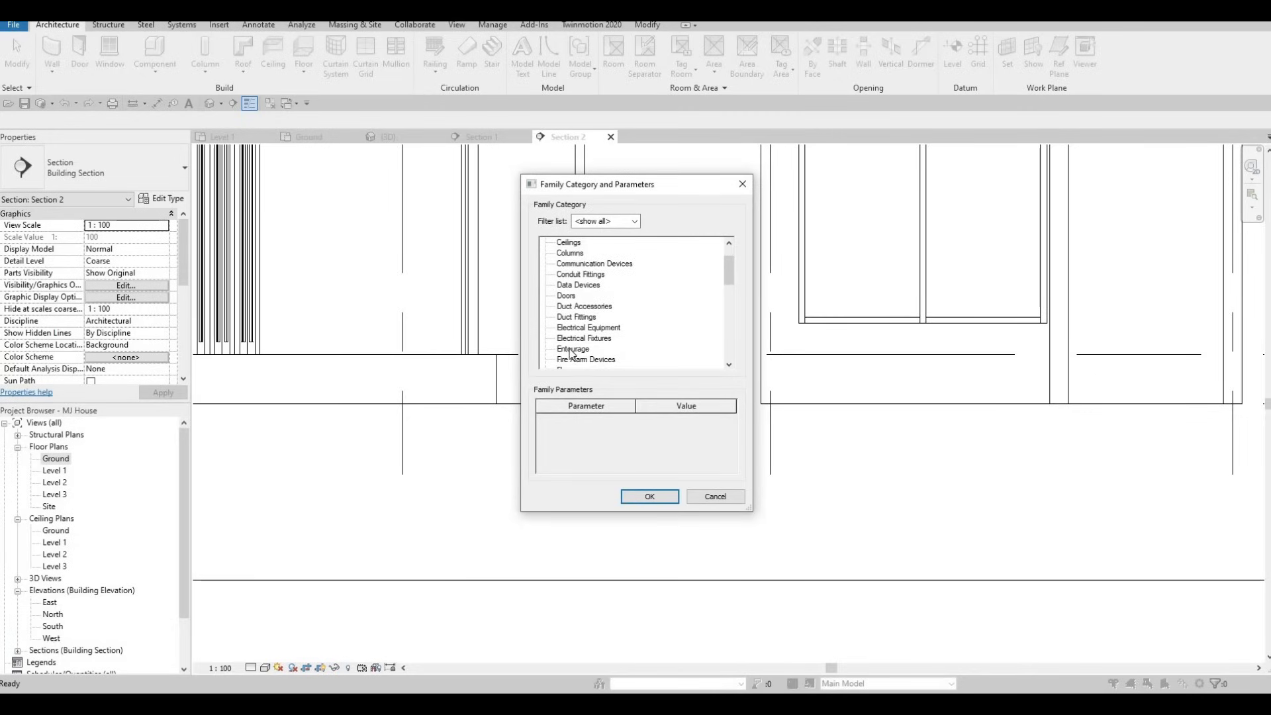
{"action": "scroll", "coordinate": [581, 356], "scroll_direction": "down", "scroll_amount": 1}
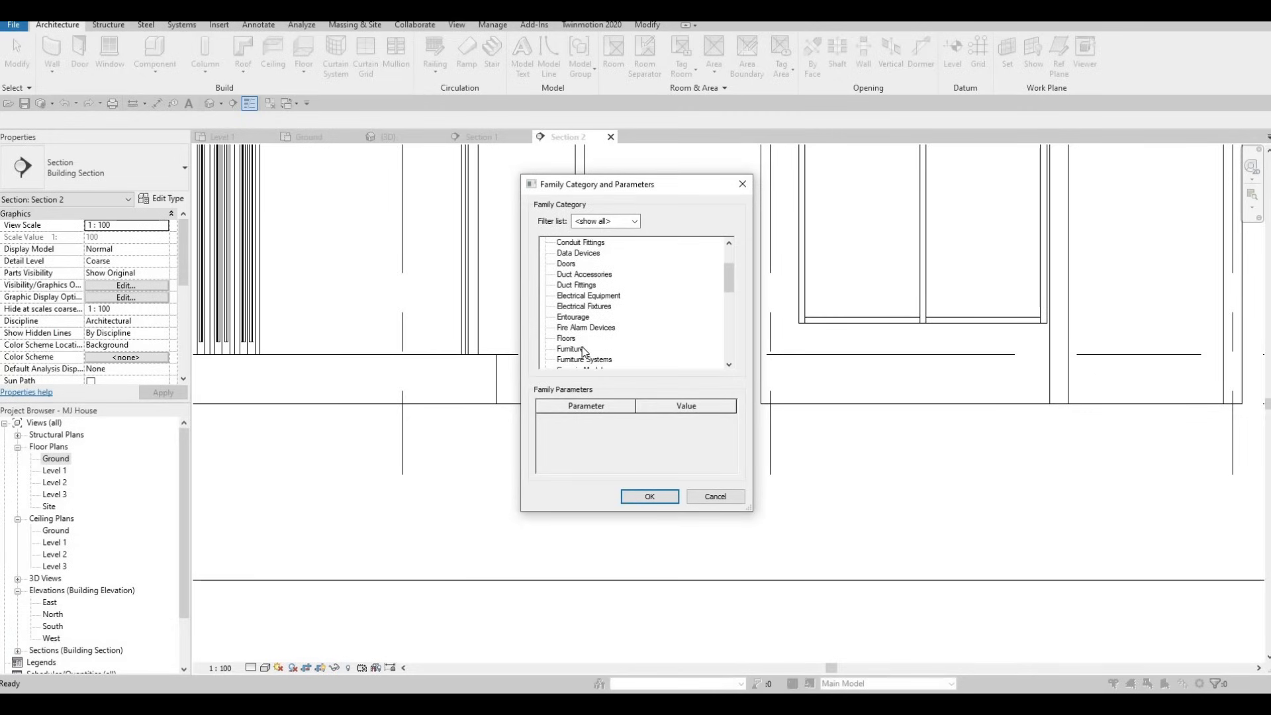
{"action": "scroll", "coordinate": [583, 350], "scroll_direction": "down", "scroll_amount": 1}
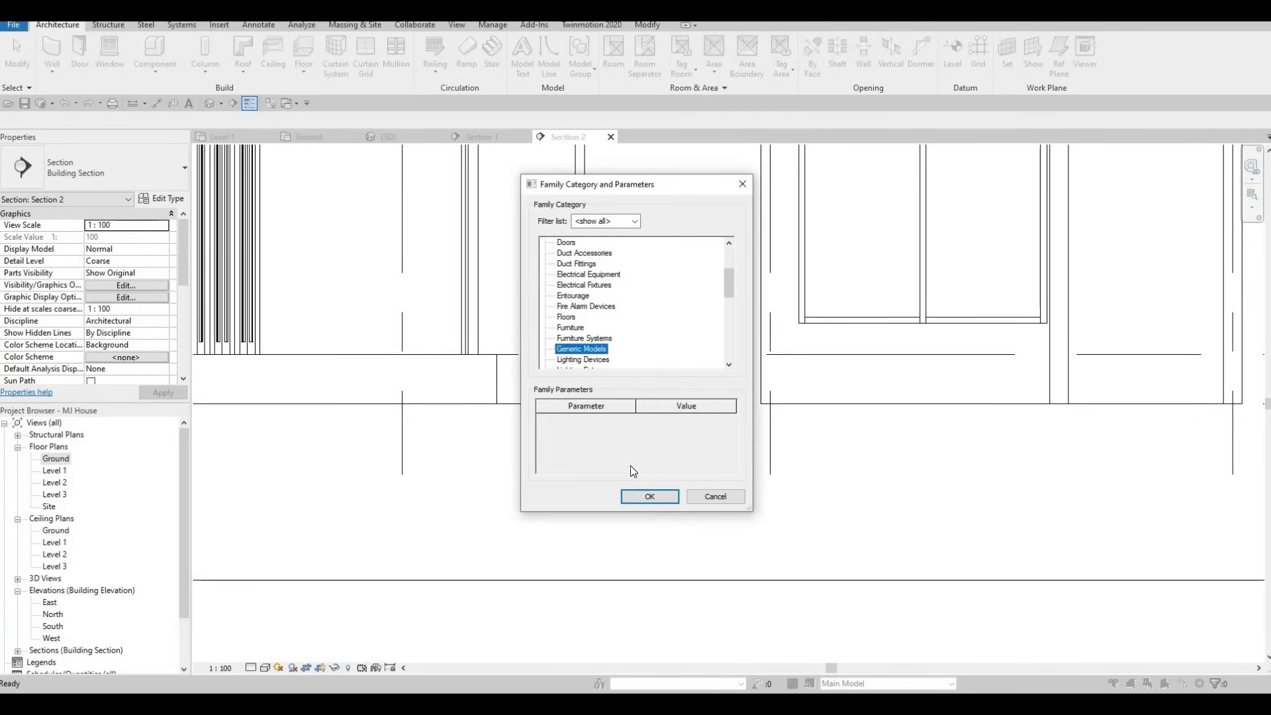
{"action": "left_click", "coordinate": [639, 496]}
{"action": "key", "text": "Return"}
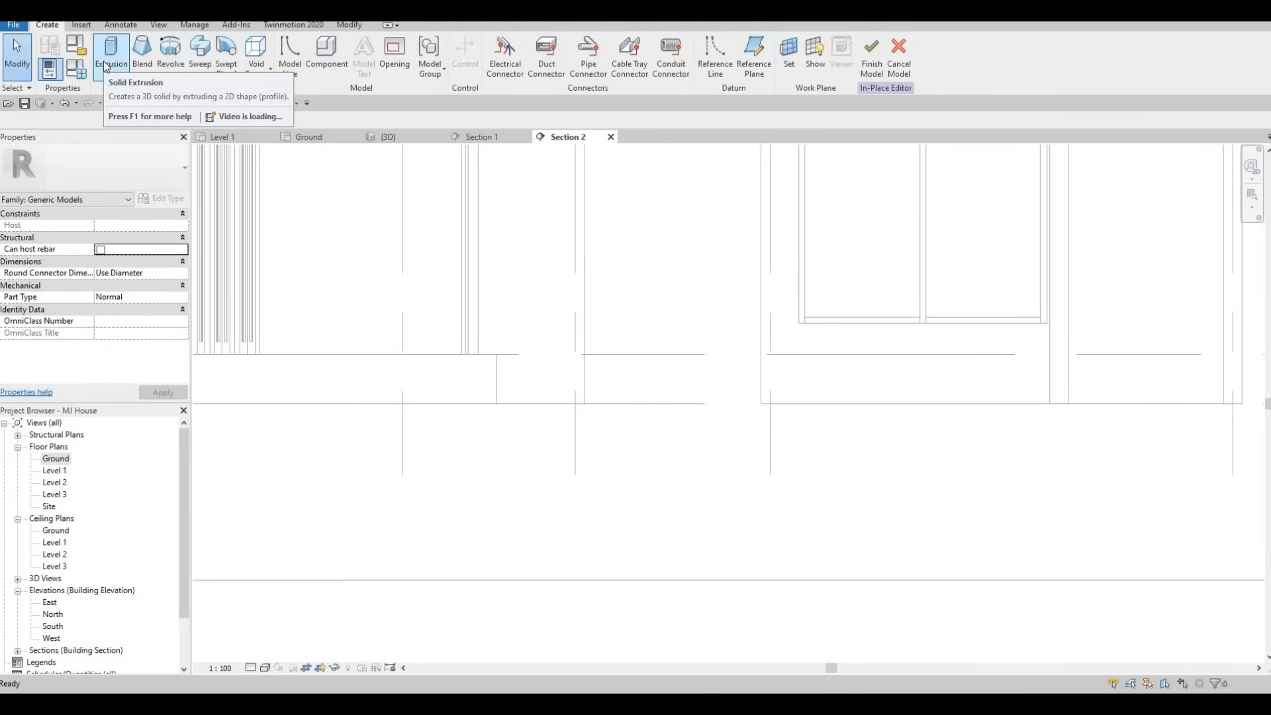
Step: Start an extrusion on the exterior wall's plane and sketch a rectangle about 708 by 400 from the deck edge to the wall's lower corner
{"action": "left_click", "coordinate": [109, 60]}
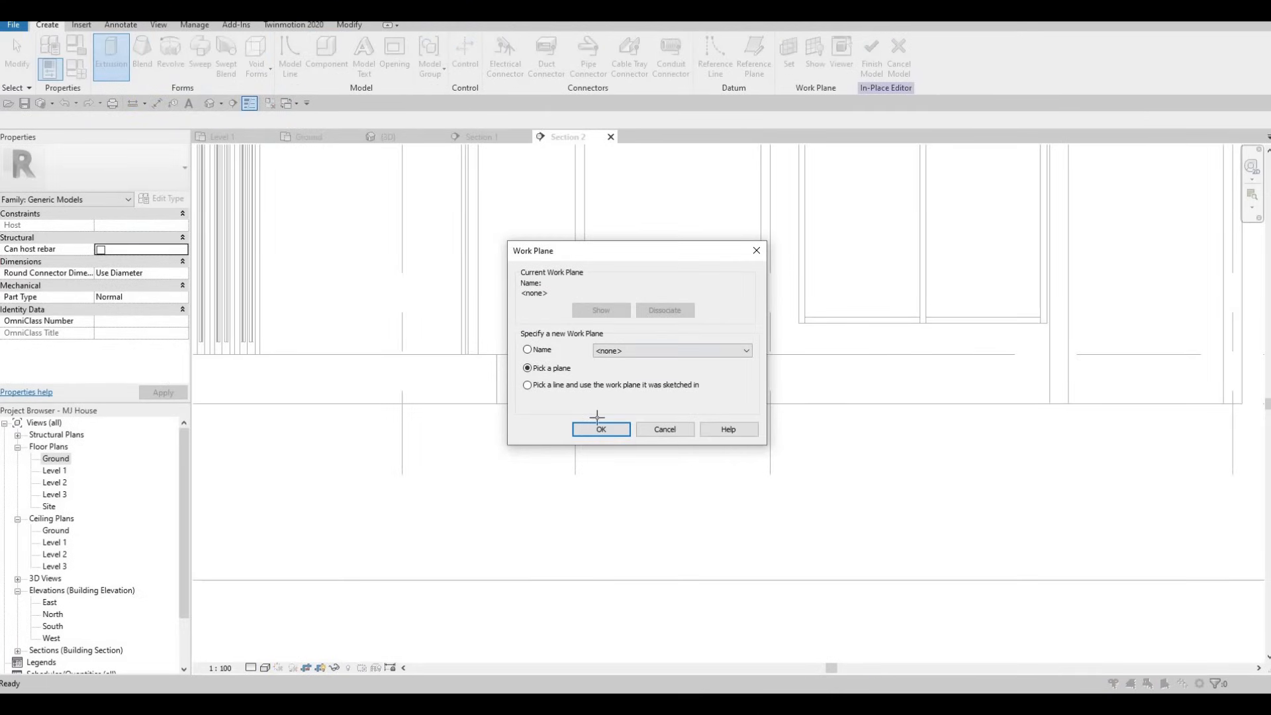
{"action": "left_click", "coordinate": [600, 428]}
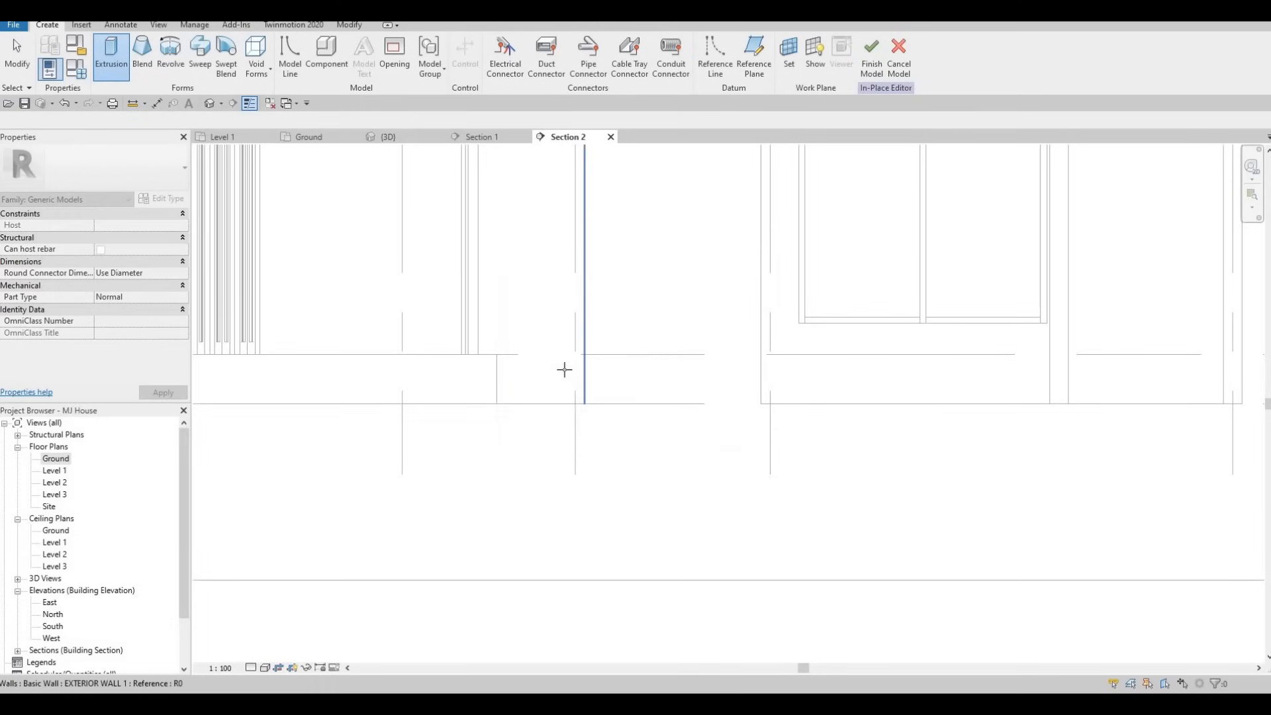
{"action": "left_click", "coordinate": [615, 218]}
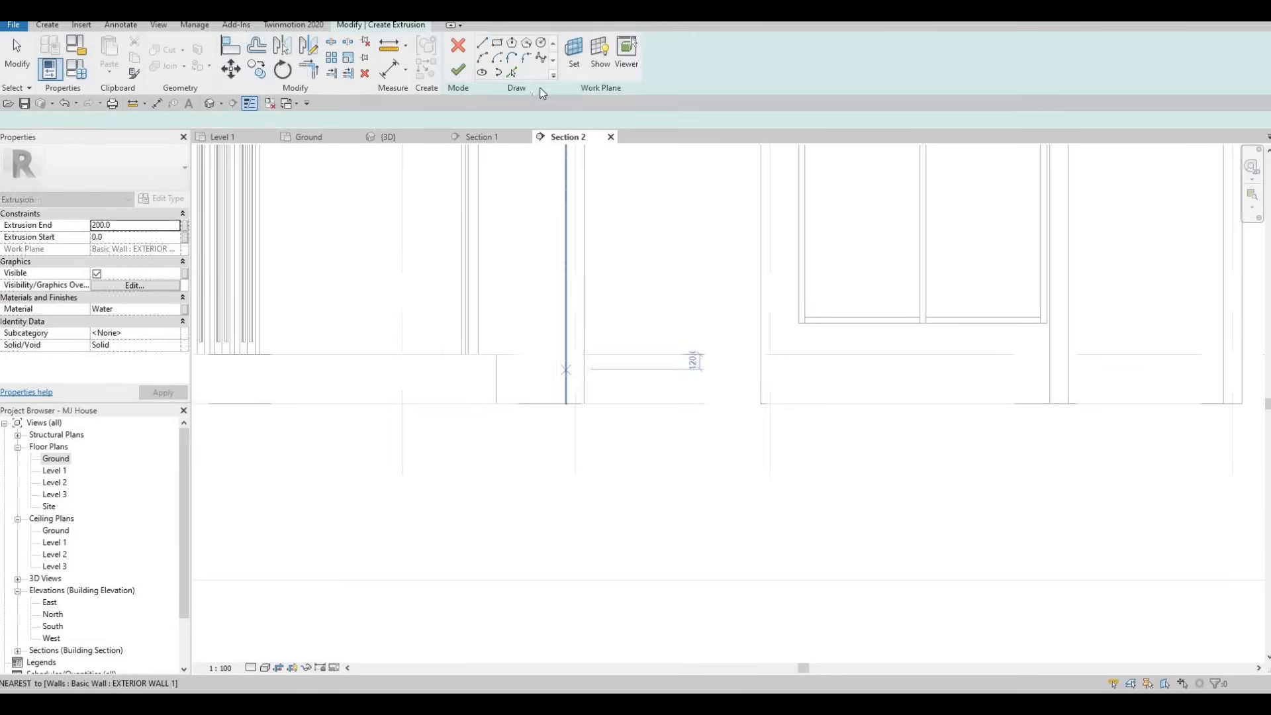
{"action": "left_click", "coordinate": [498, 48]}
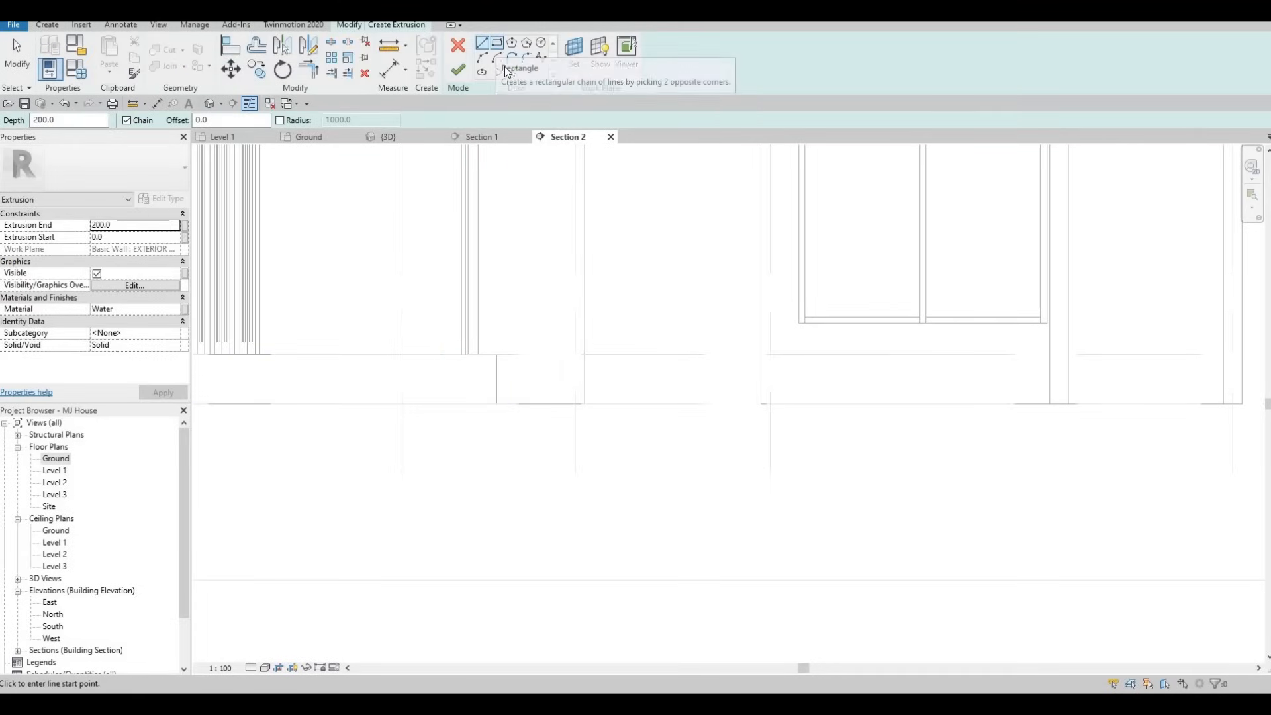
{"action": "left_click", "coordinate": [497, 355]}
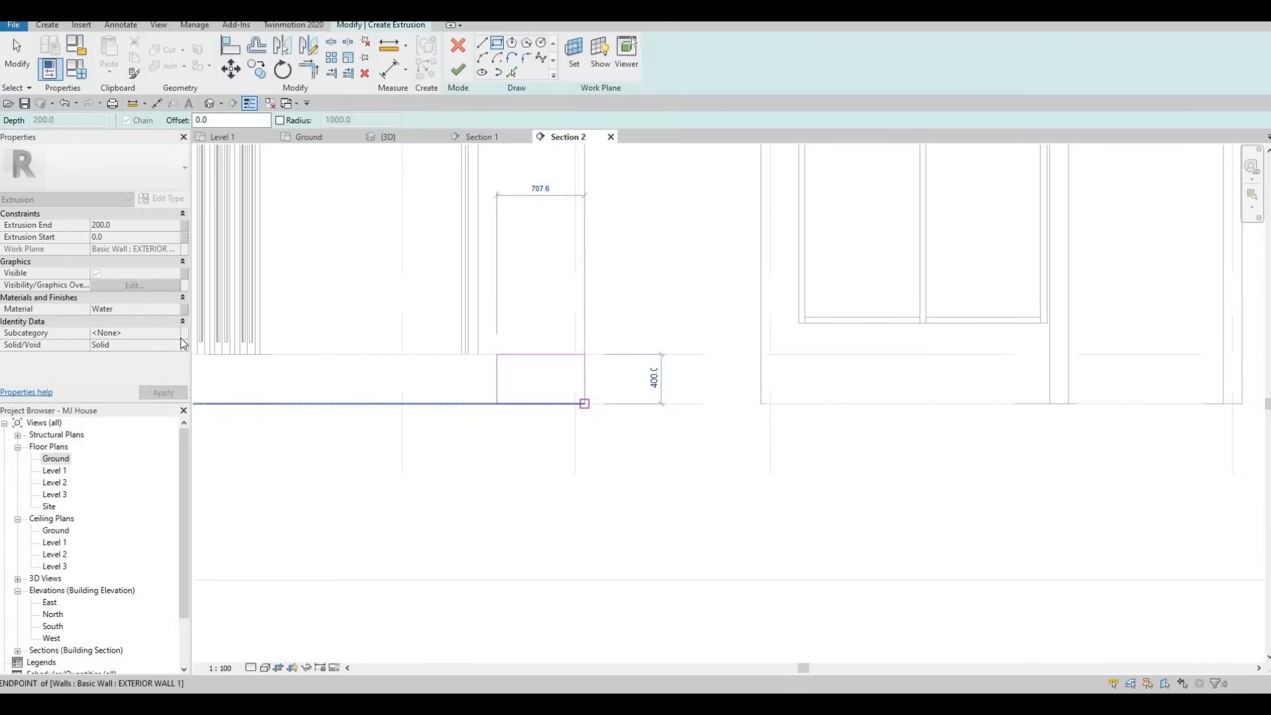
{"action": "key", "text": "Escape"}
Step: Set the extrusion's material to Mahogany
{"action": "left_click", "coordinate": [139, 309]}
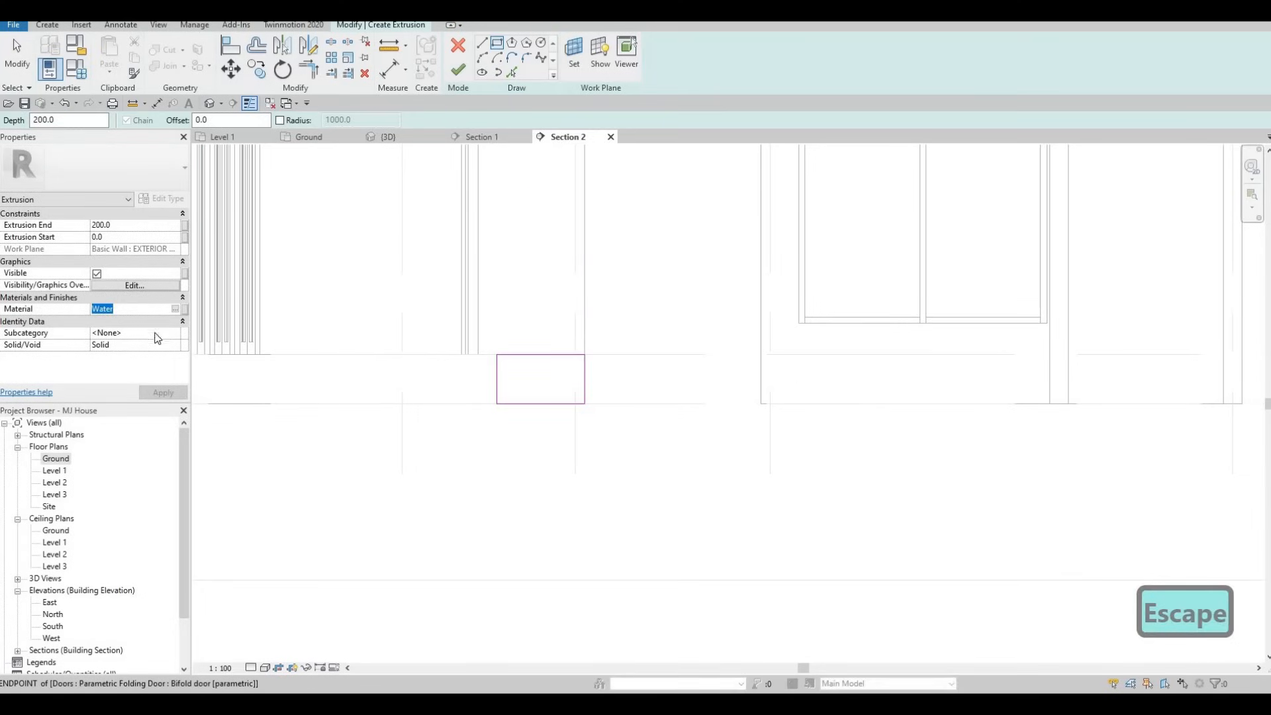
{"action": "type", "text": "Mahogany"}
{"action": "left_click", "coordinate": [162, 393]}
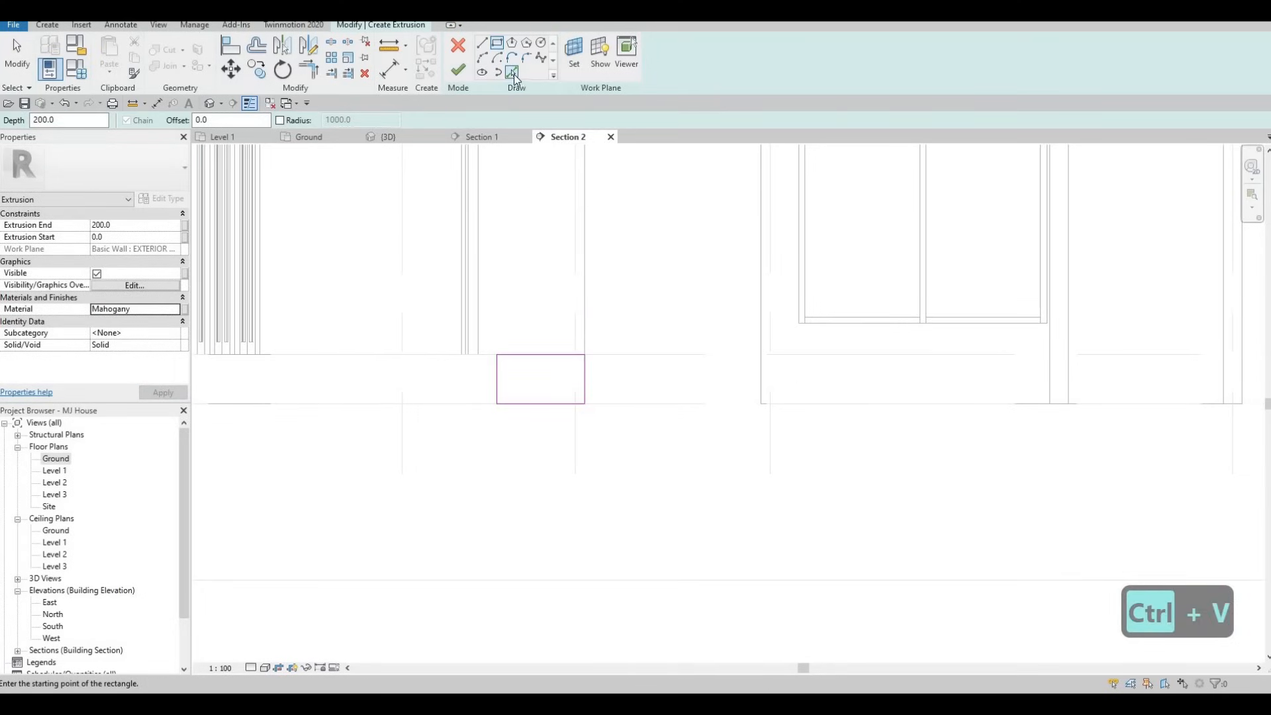
Step: Draw a line about 360 long inward from the midpoint of the rectangle's wall-side edge and continue it vertically to the upper edge
{"action": "left_click", "coordinate": [513, 74]}
{"action": "scroll", "coordinate": [560, 379], "scroll_direction": "up", "scroll_amount": 1}
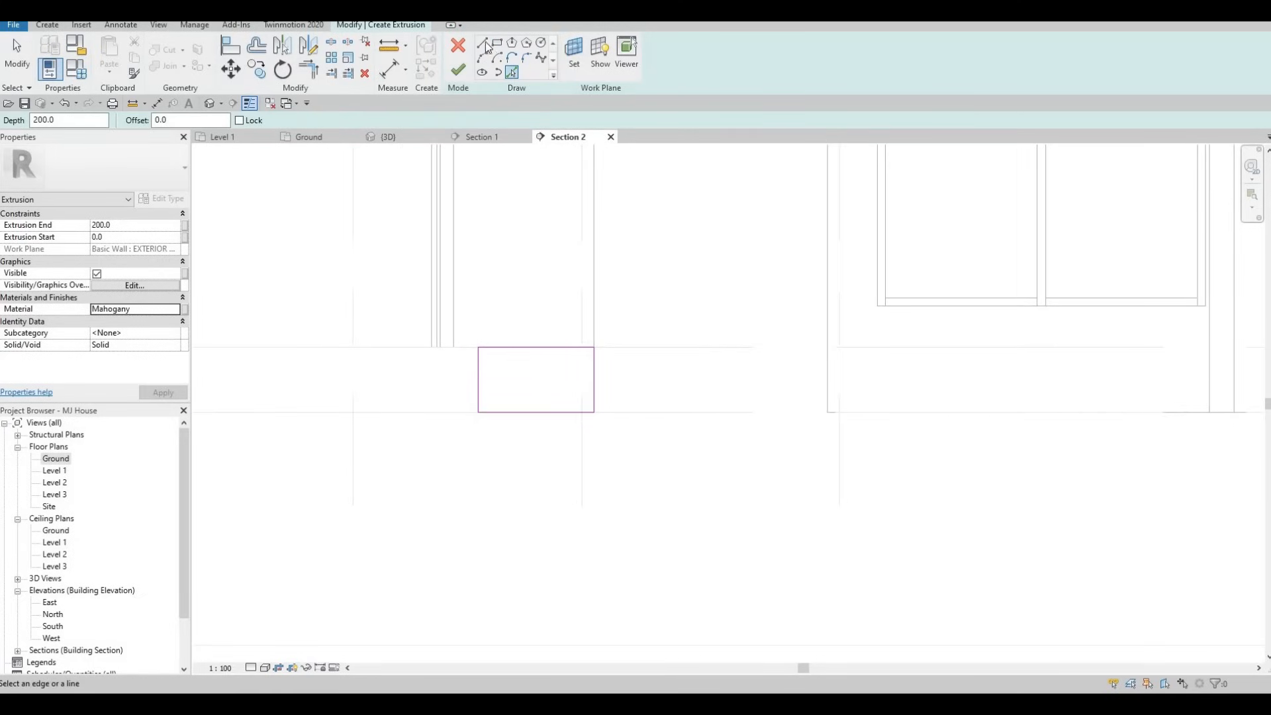
{"action": "key", "text": "l"}
{"action": "key", "text": "i"}
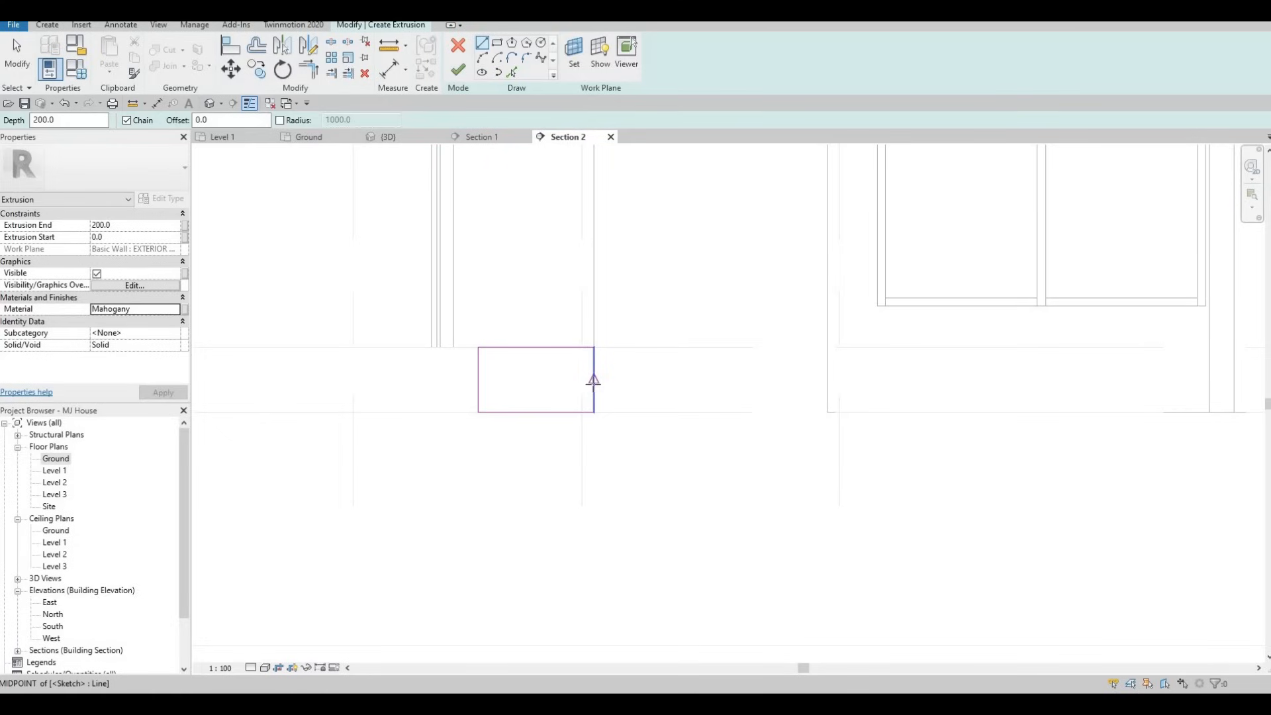
{"action": "left_click", "coordinate": [537, 381]}
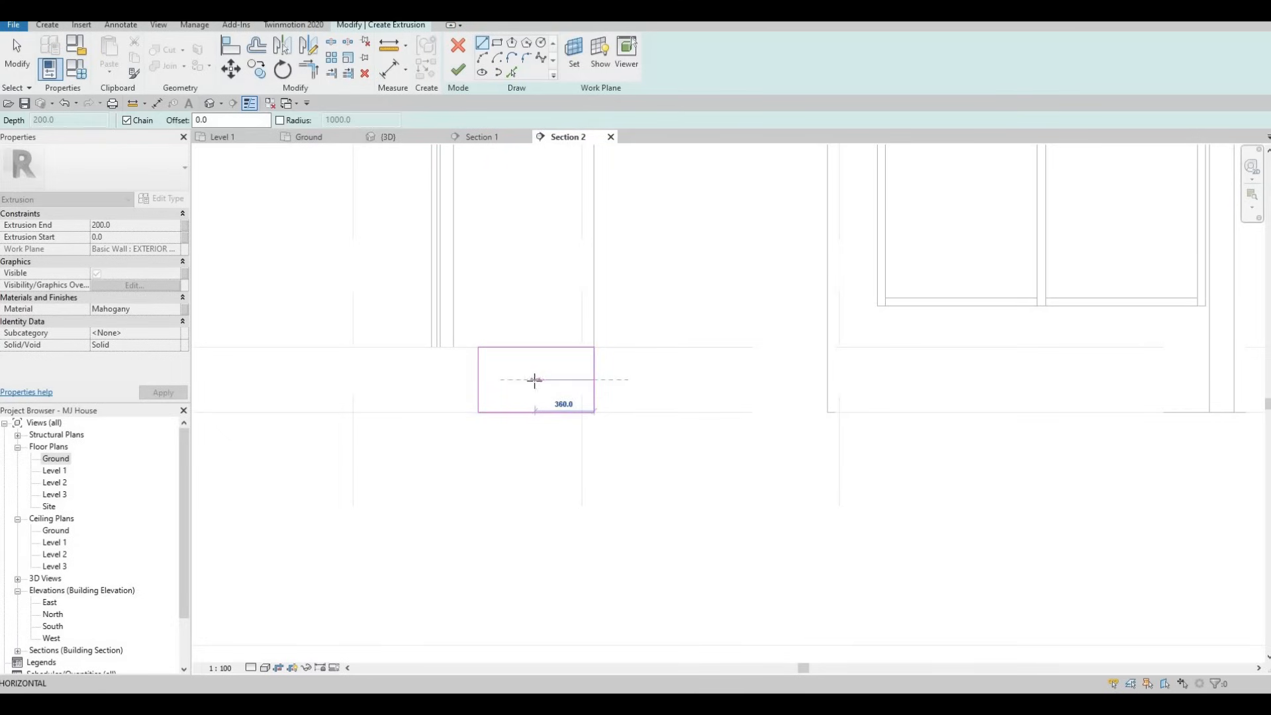
{"action": "left_click", "coordinate": [537, 347]}
{"action": "key", "text": "Escape"}
{"action": "key", "text": "Escape"}
{"action": "key", "text": "Escape"}
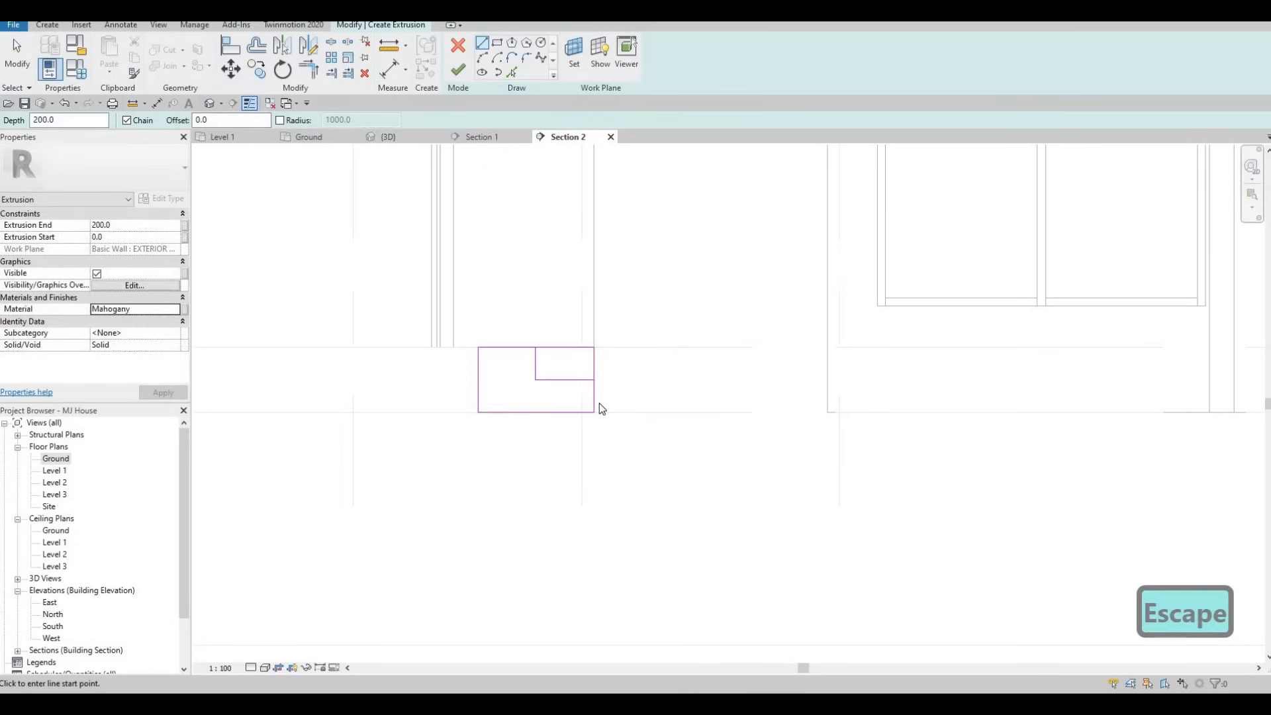
Step: Trim the rectangle's upper edge to the new vertical line, leaving an L-shaped step profile
{"action": "key", "text": "t"}
{"action": "key", "text": "r"}
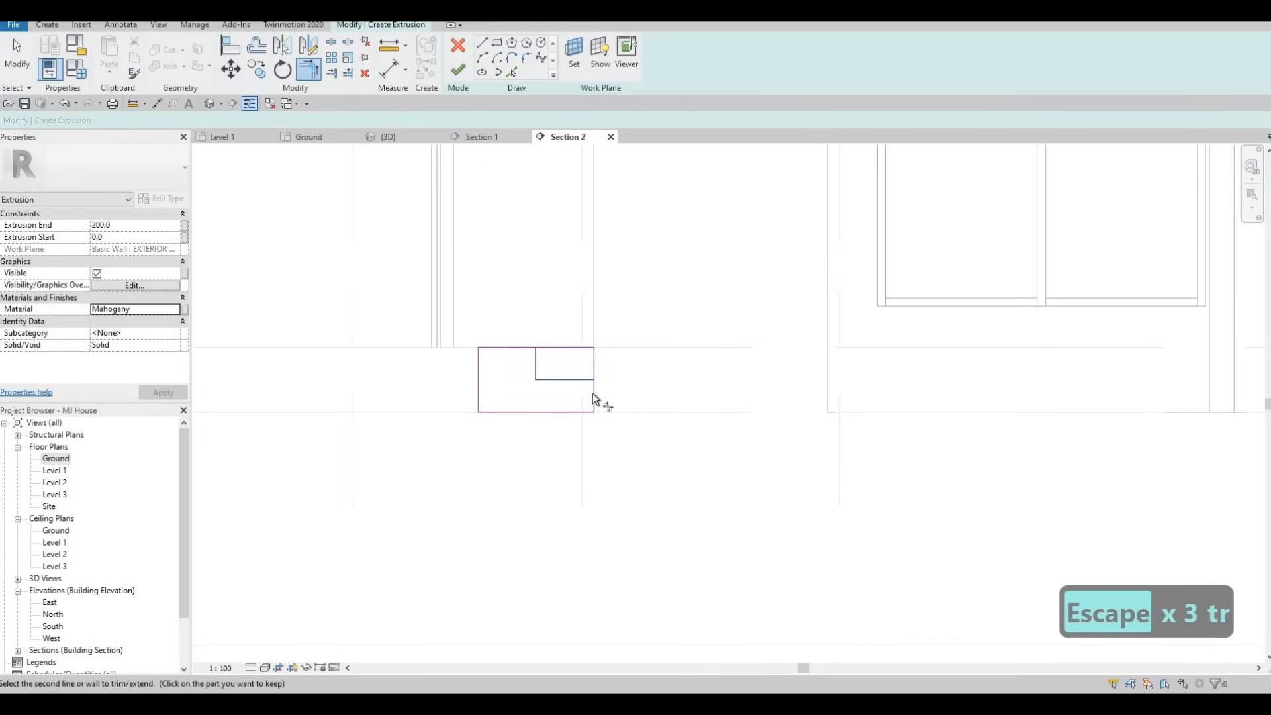
{"action": "left_click", "coordinate": [522, 348]}
{"action": "left_click", "coordinate": [537, 363]}
{"action": "key", "text": "Escape"}
Step: Reposition the step profile's inner vertical line so the upper tread is 350 wide from the deck-side edge
{"action": "scroll", "coordinate": [539, 369], "scroll_direction": "up", "scroll_amount": 2}
{"action": "left_click", "coordinate": [536, 361]}
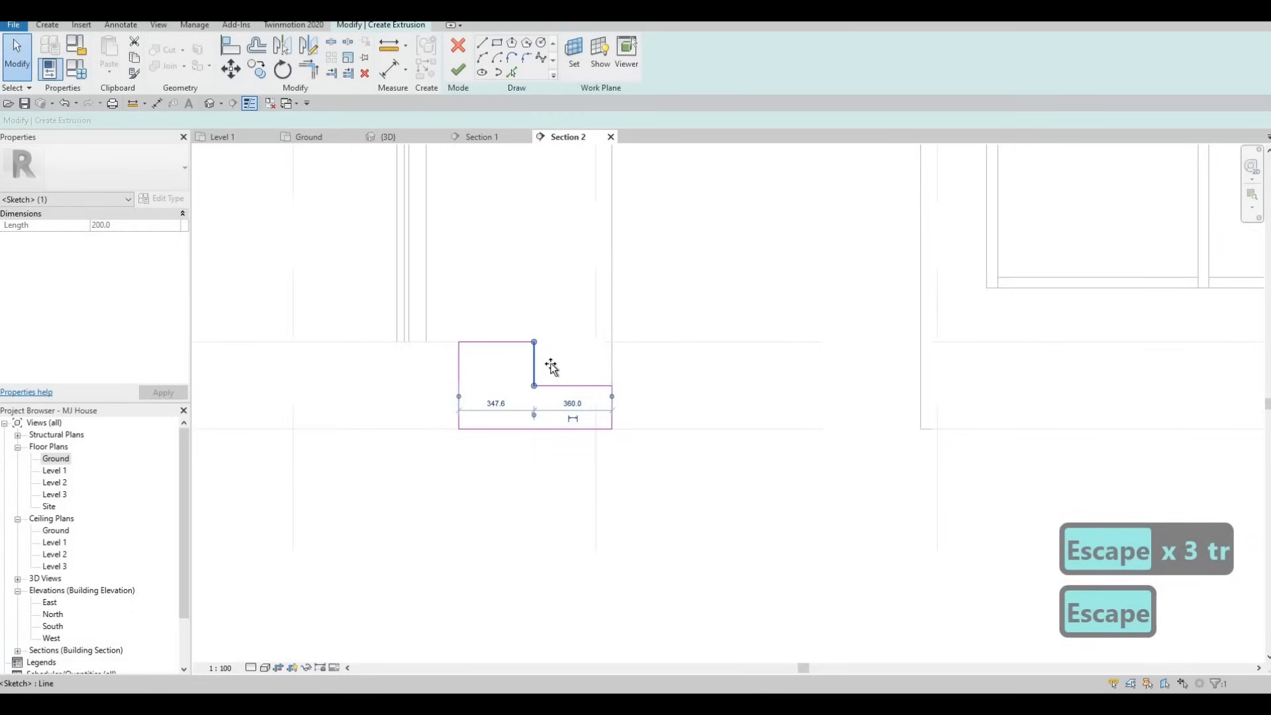
{"action": "left_click_drag", "start_coordinate": [550, 368], "coordinate": [551, 369]}
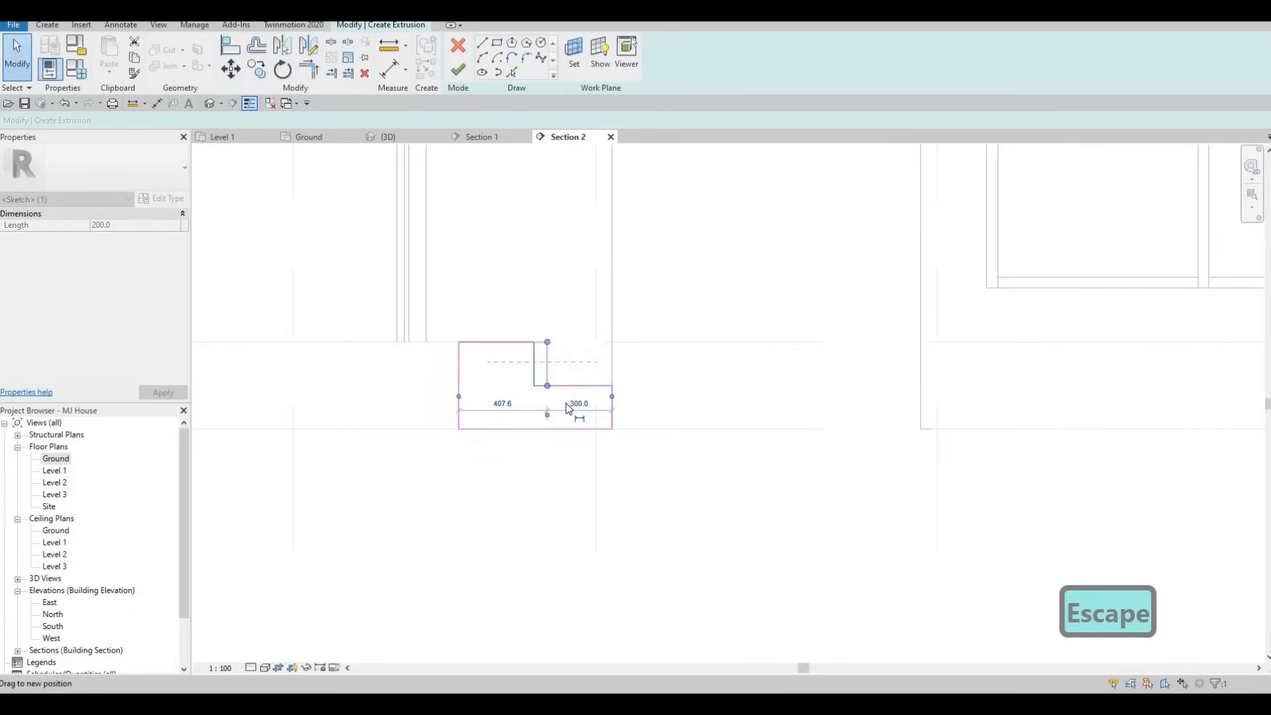
{"action": "left_click", "coordinate": [505, 404]}
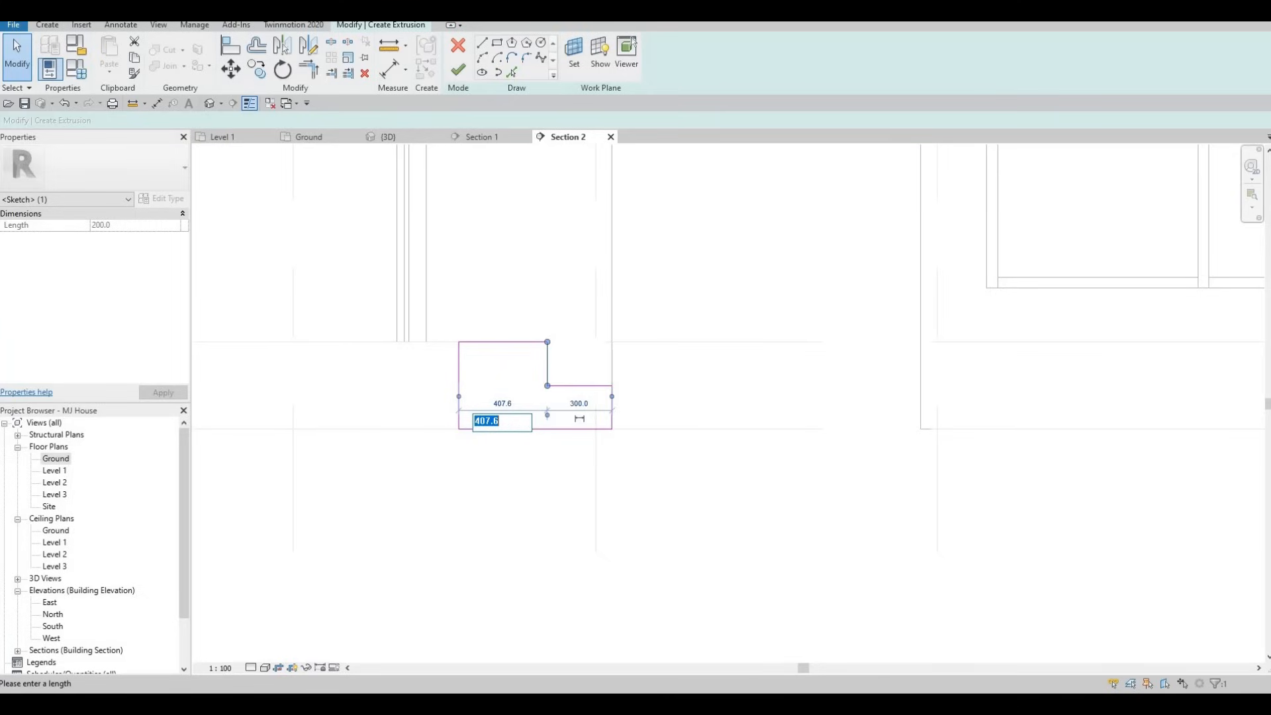
{"action": "type", "text": "50"}
{"action": "key", "text": "Return"}
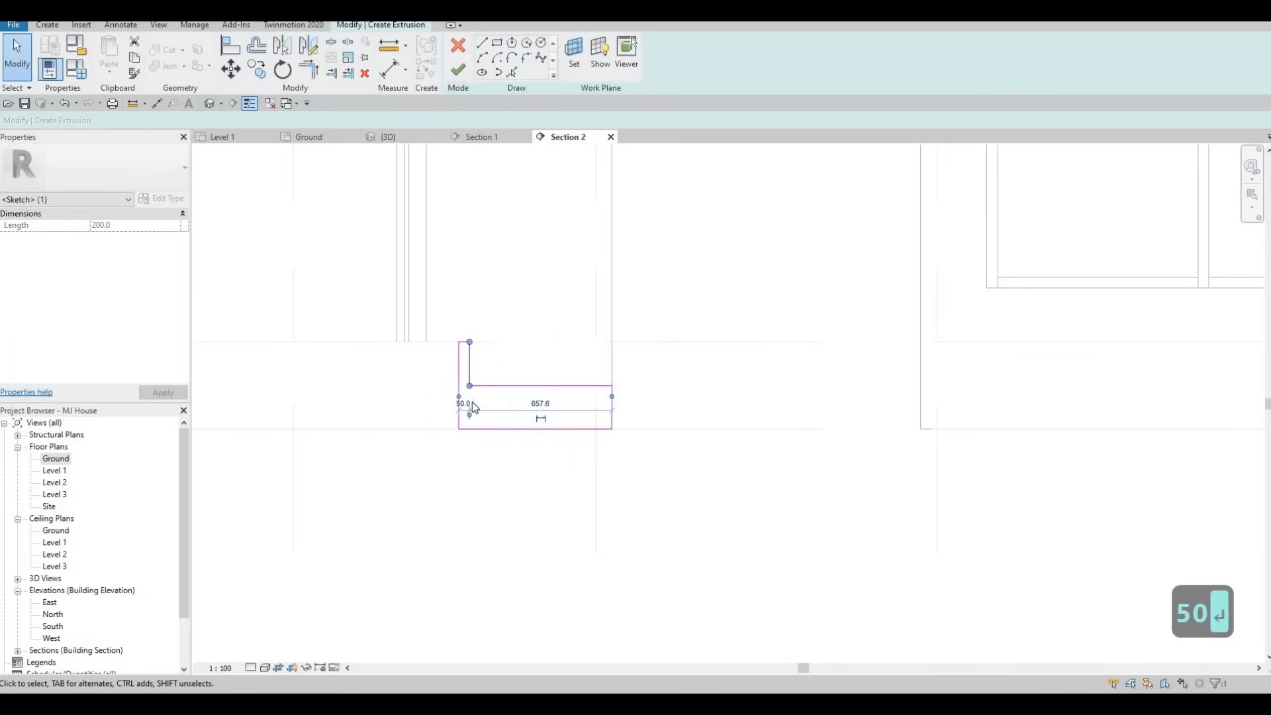
{"action": "scroll", "coordinate": [466, 405], "scroll_direction": "up", "scroll_amount": 1}
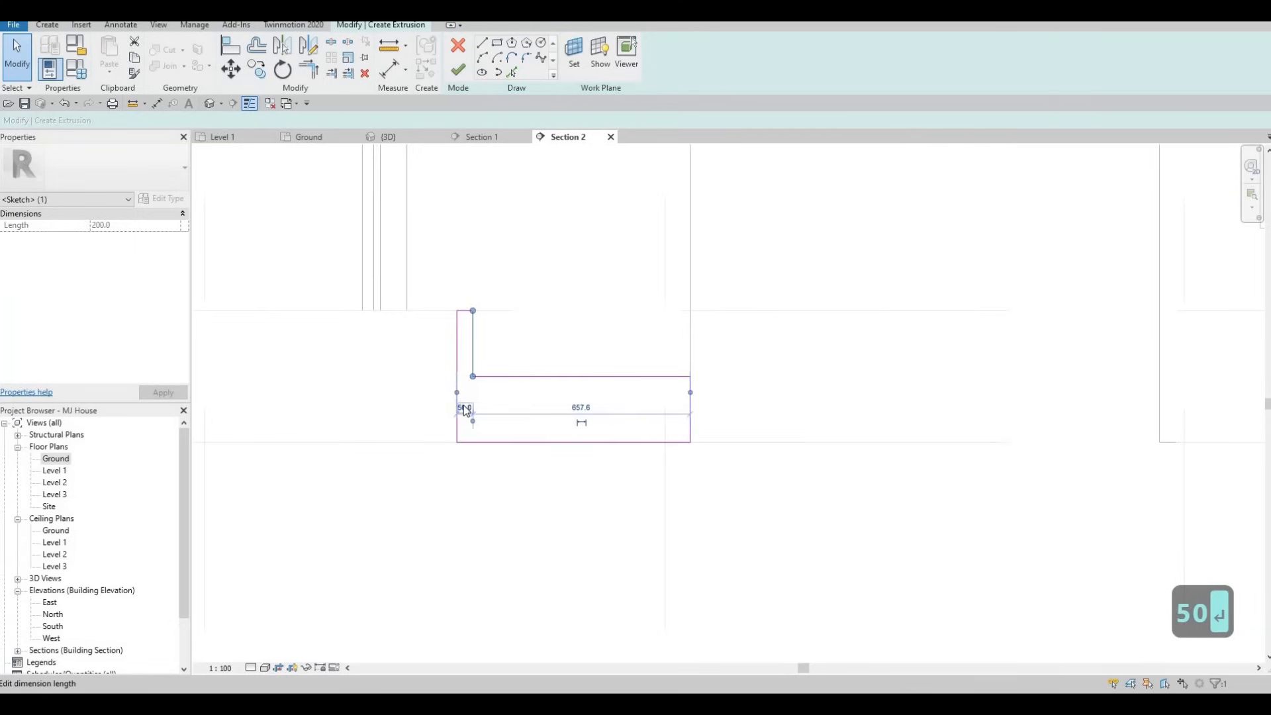
{"action": "left_click", "coordinate": [465, 408]}
{"action": "type", "text": "350"}
{"action": "key", "text": "Return"}
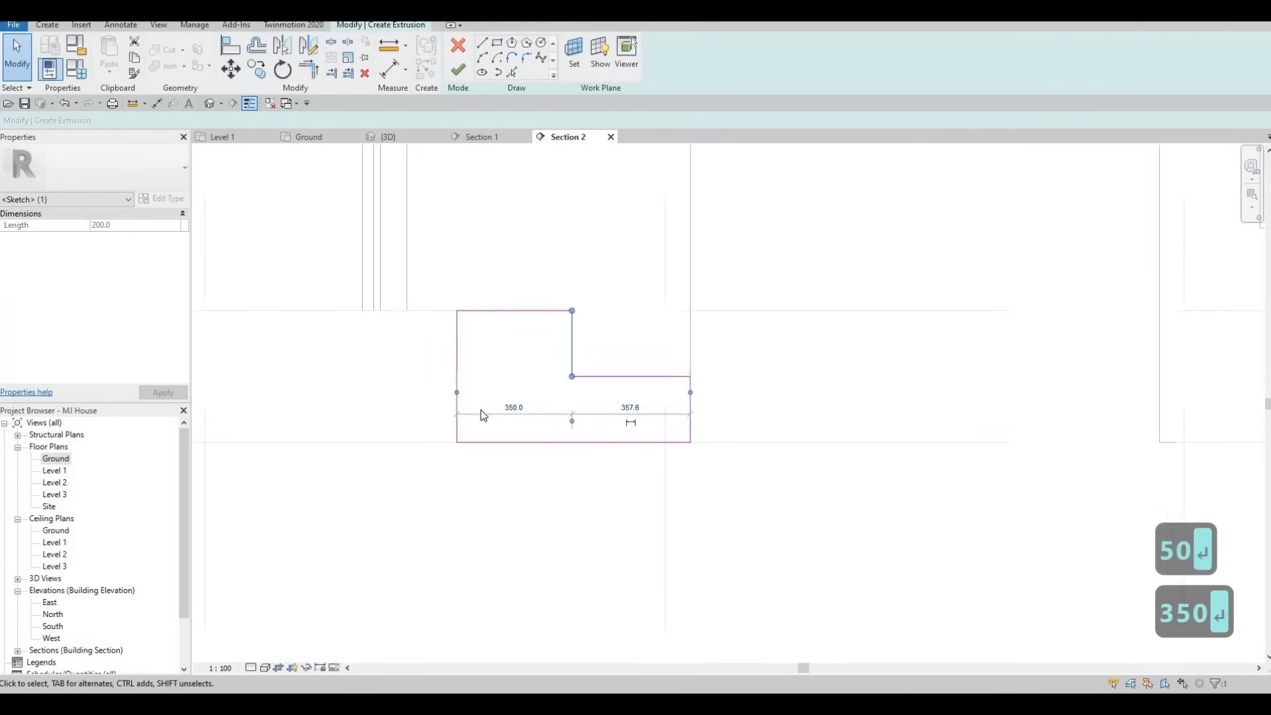
Step: Finish the L-shaped step profile sketch to produce the extrusion
{"action": "key", "text": "Escape"}
{"action": "scroll", "coordinate": [553, 411], "scroll_direction": "down", "scroll_amount": 2}
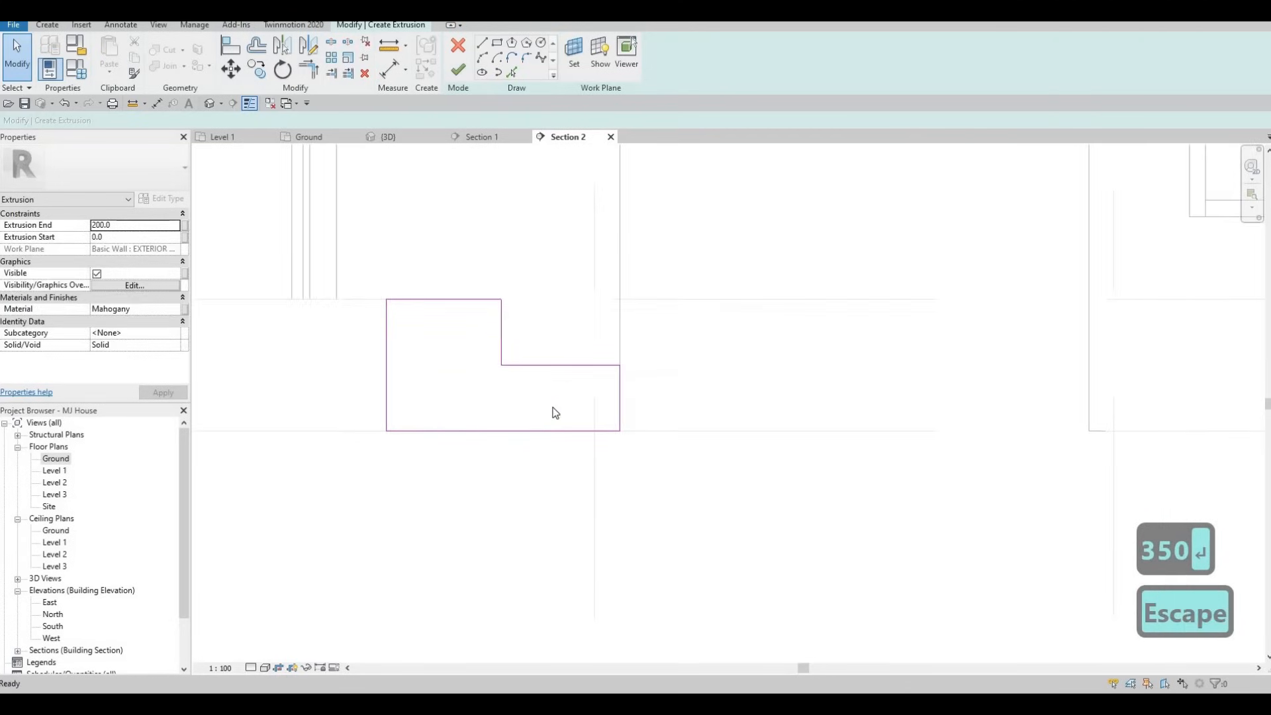
{"action": "scroll", "coordinate": [555, 430], "scroll_direction": "down", "scroll_amount": 2}
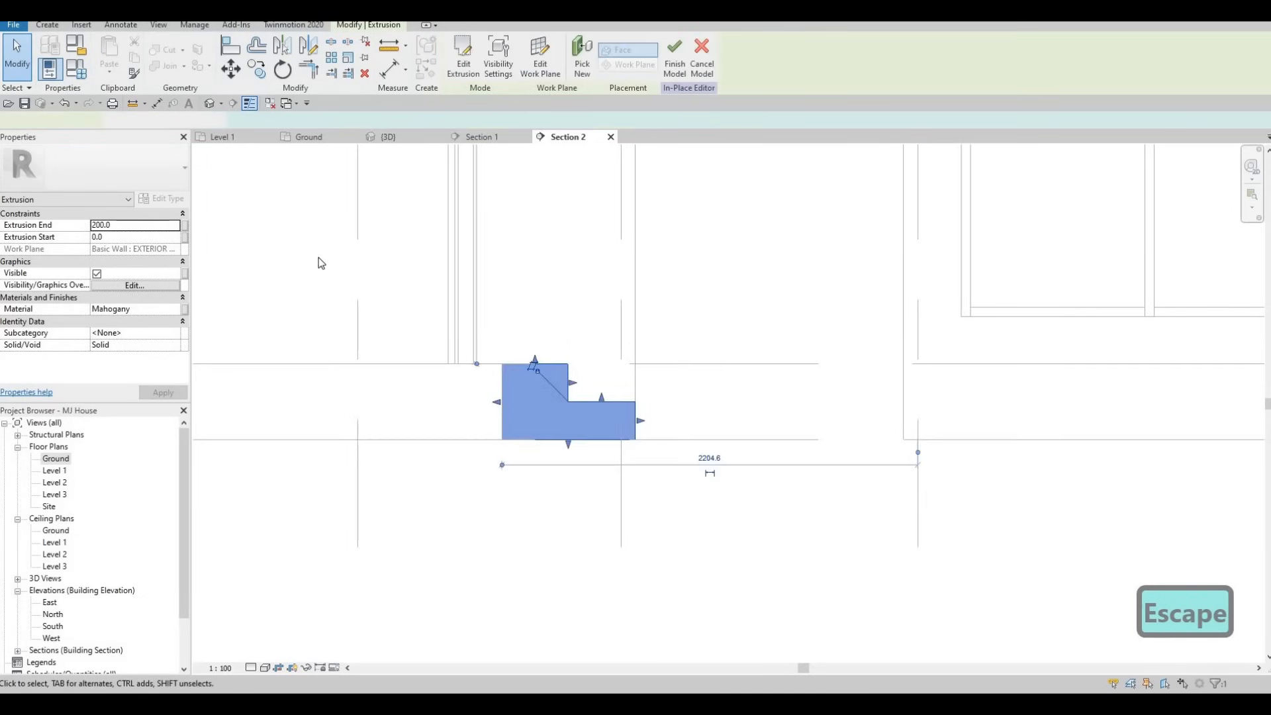
Step: In the 3D view, stretch the step extrusion lengthwise along the deck edge to an extrusion end of about 1647
{"action": "left_click", "coordinate": [389, 137]}
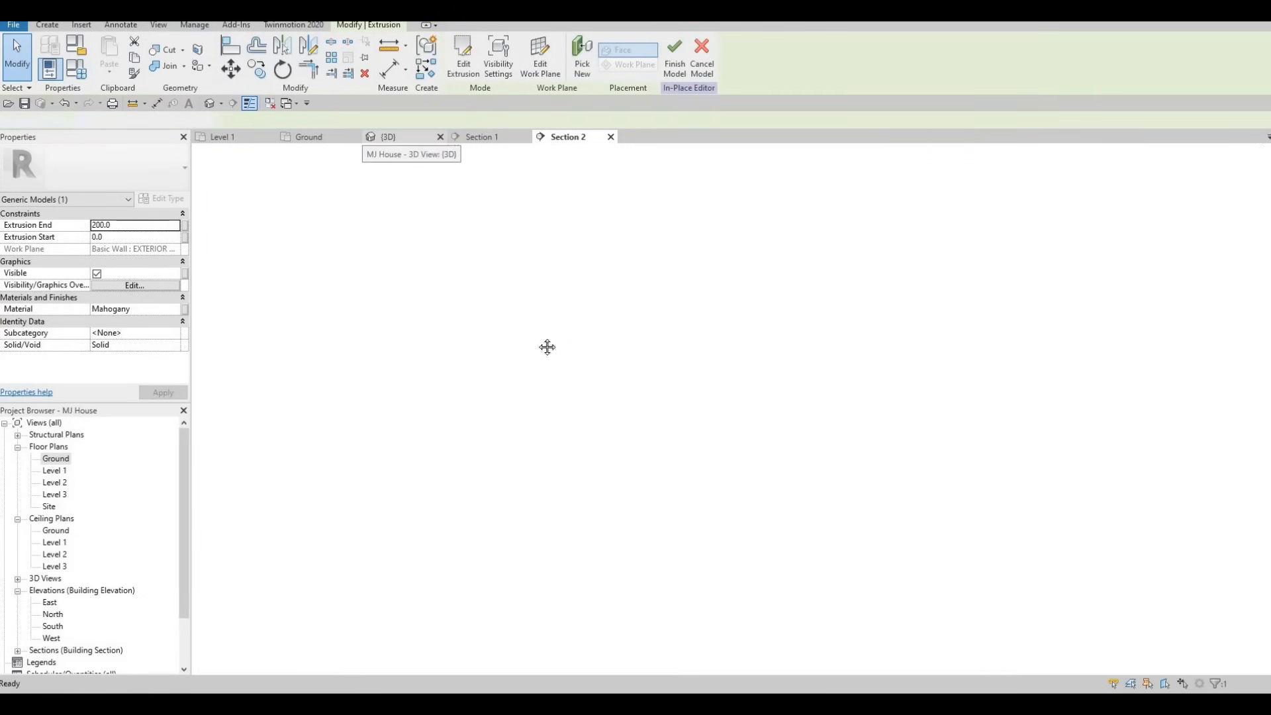
{"action": "scroll", "coordinate": [689, 311], "scroll_direction": "up", "scroll_amount": 3}
{"action": "scroll", "coordinate": [684, 311], "scroll_direction": "up", "scroll_amount": 1}
{"action": "left_click_drag", "start_coordinate": [699, 299], "coordinate": [643, 352]}
{"action": "key", "text": "Escape"}
{"action": "key", "text": "Escape"}
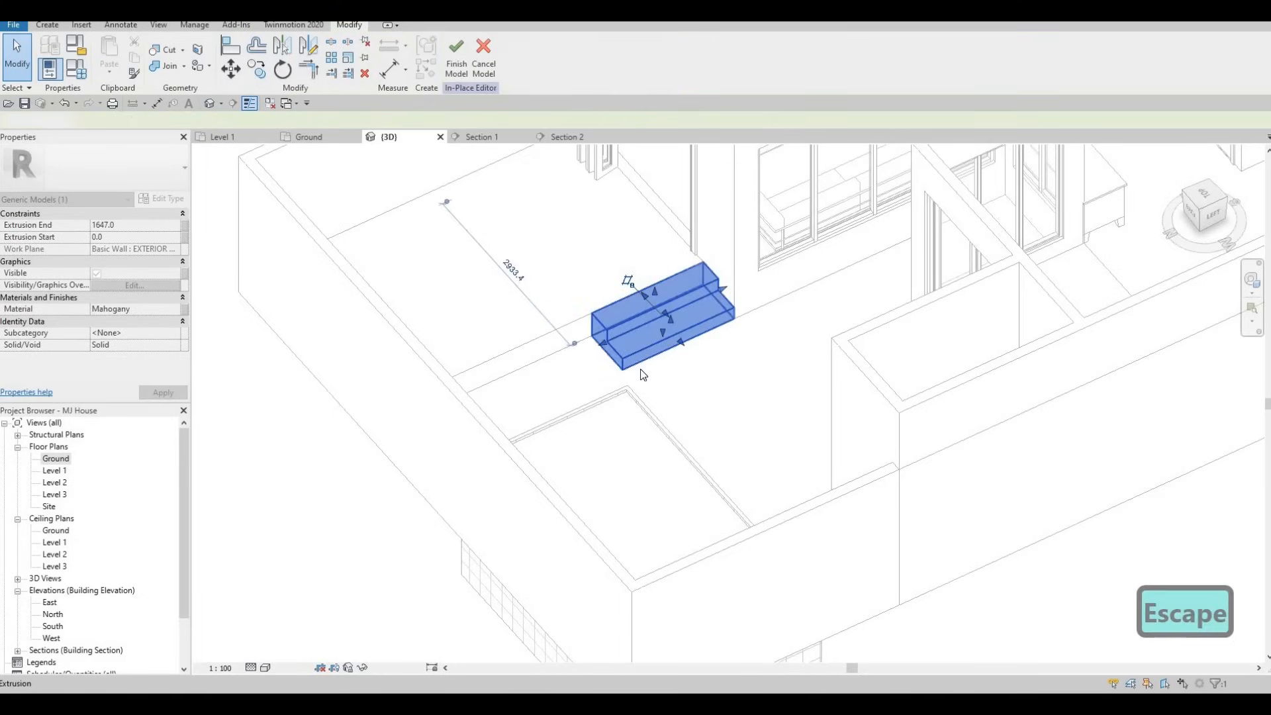
Step: Finish the in-place model of the deck steps
{"action": "middle_click_drag", "start_coordinate": [633, 299], "coordinate": [687, 299]}
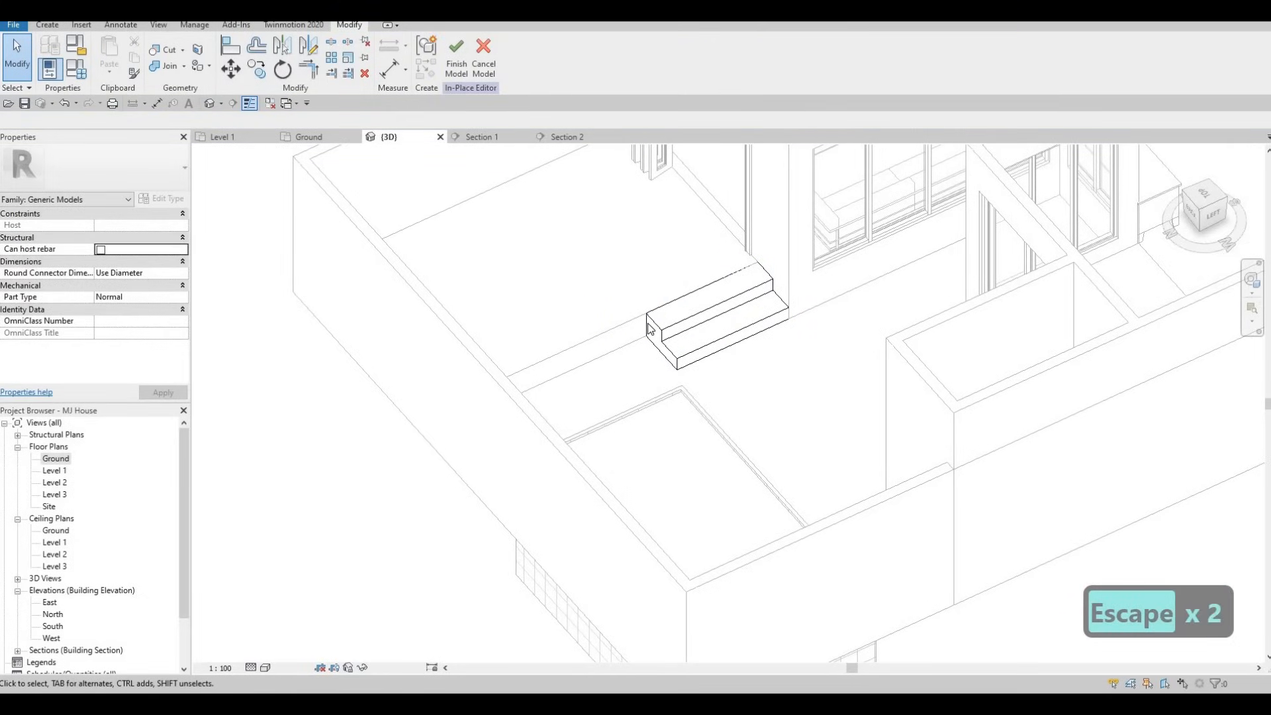
{"action": "left_click", "coordinate": [457, 62]}
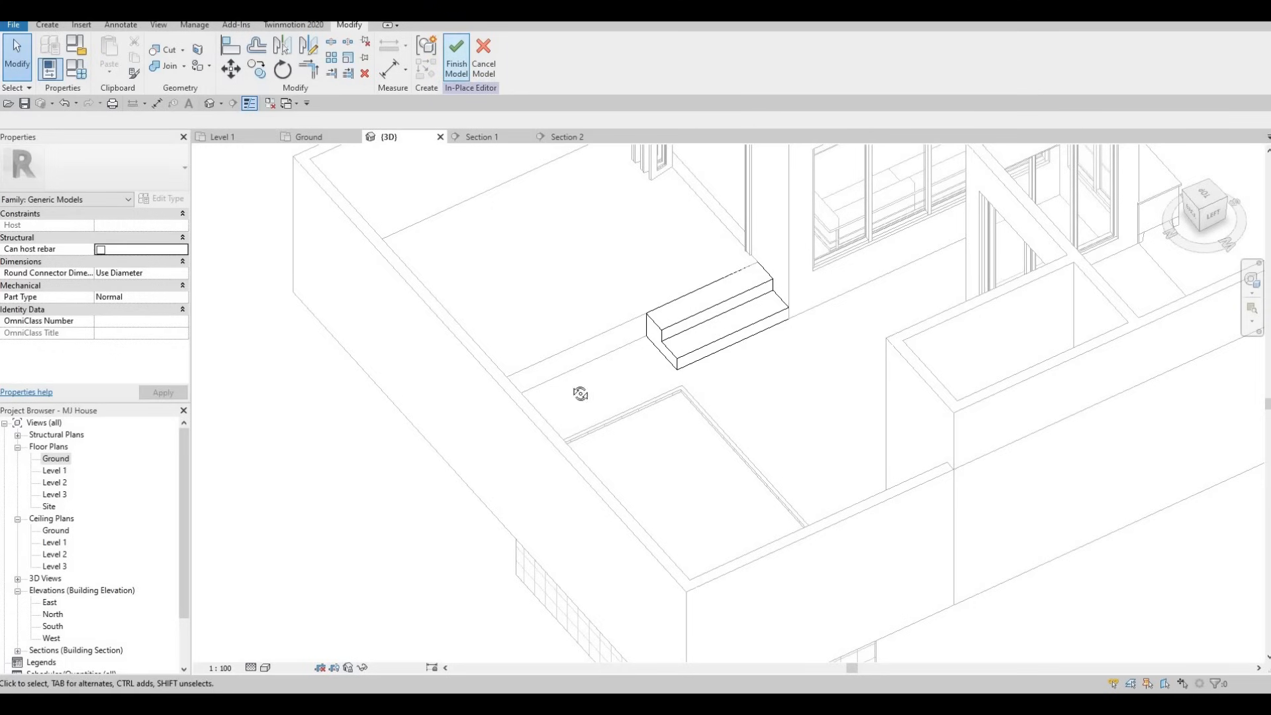
{"action": "middle_click_drag", "start_coordinate": [615, 443], "coordinate": [349, 410], "text": "shift"}
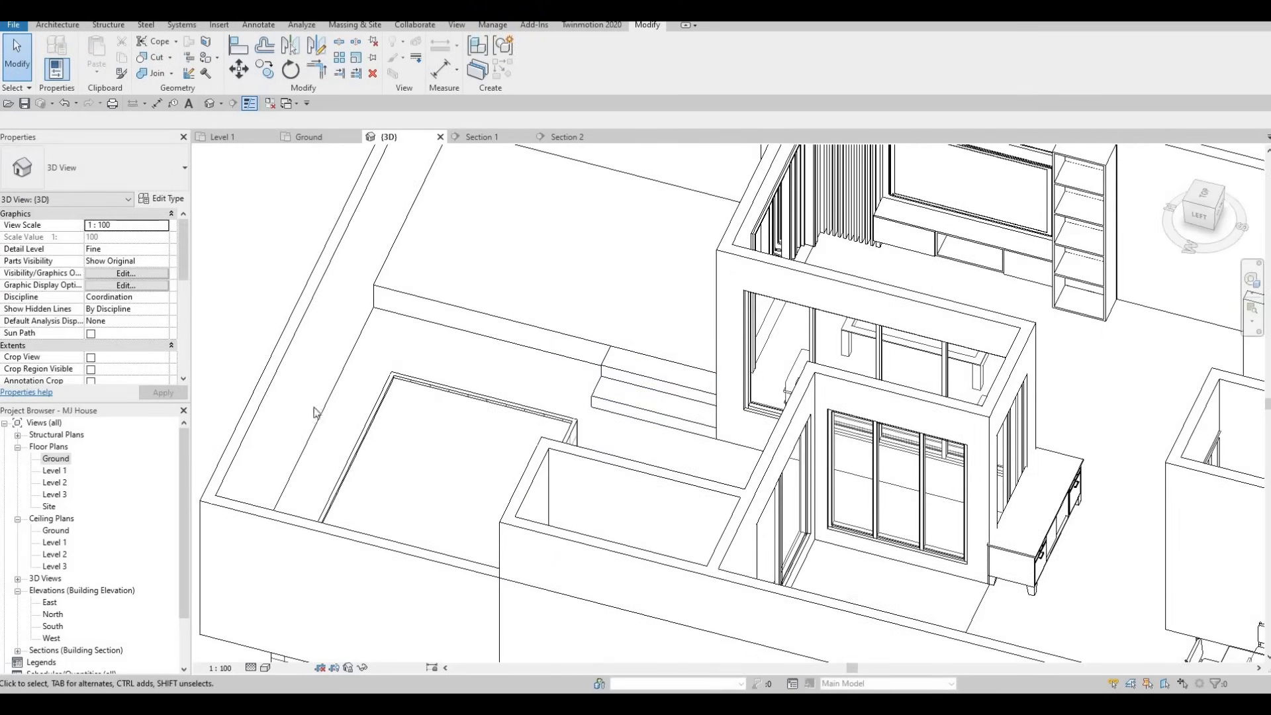
{"action": "scroll", "coordinate": [210, 244], "scroll_direction": "down", "scroll_amount": 1}
{"action": "middle_click_drag", "start_coordinate": [344, 258], "coordinate": [345, 378]}
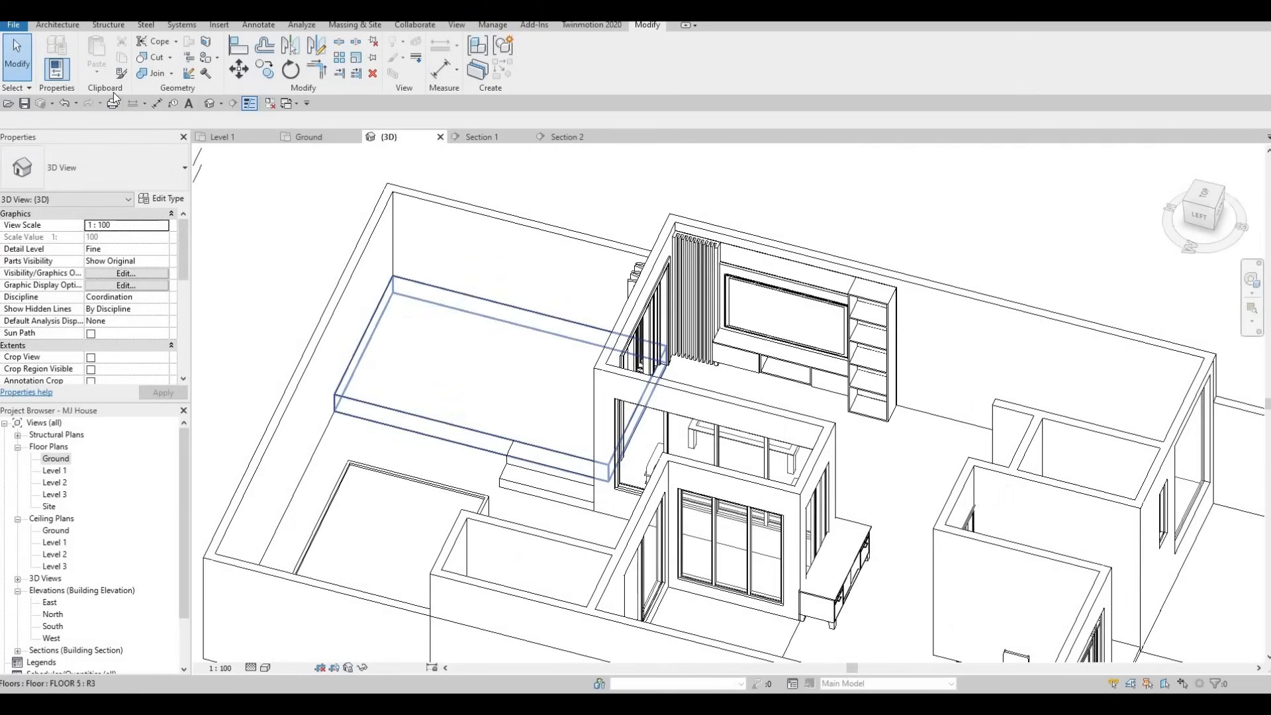
Step: Start a sketched-path railing in the Ground plan and duplicate the 900mm Pipe railing type under its suggested name
{"action": "left_click", "coordinate": [58, 25]}
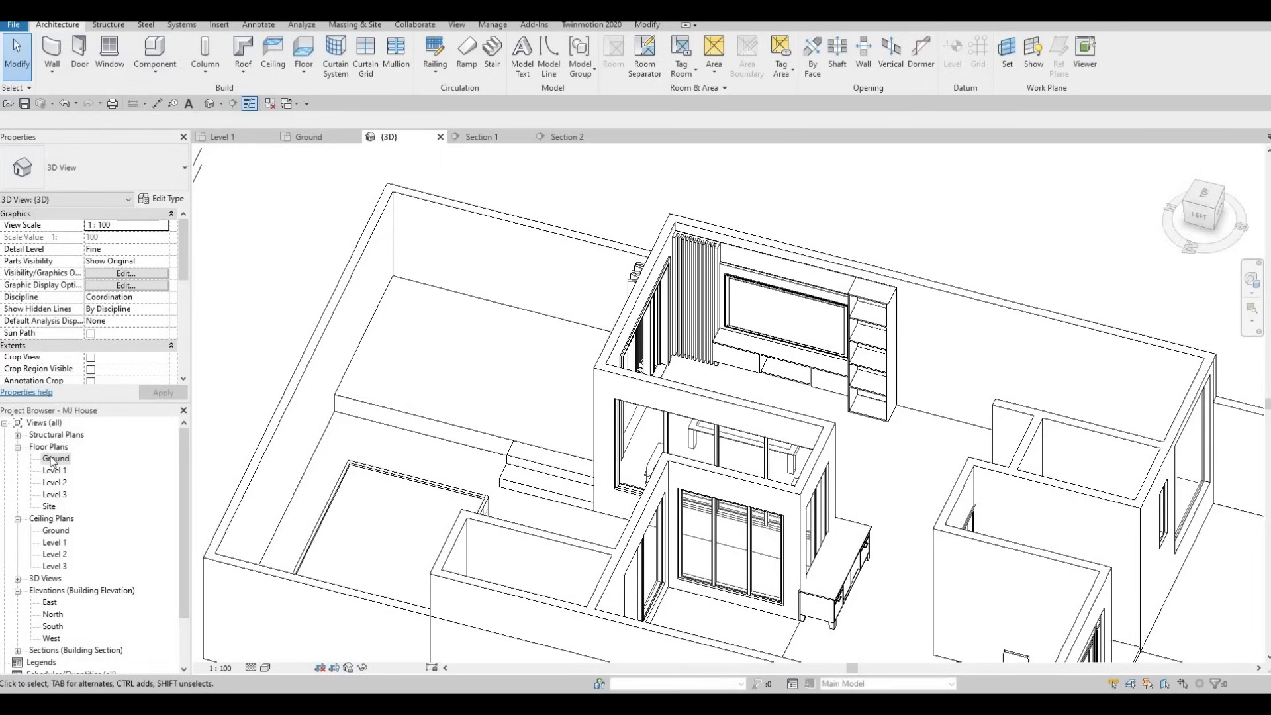
{"action": "left_click", "coordinate": [309, 137]}
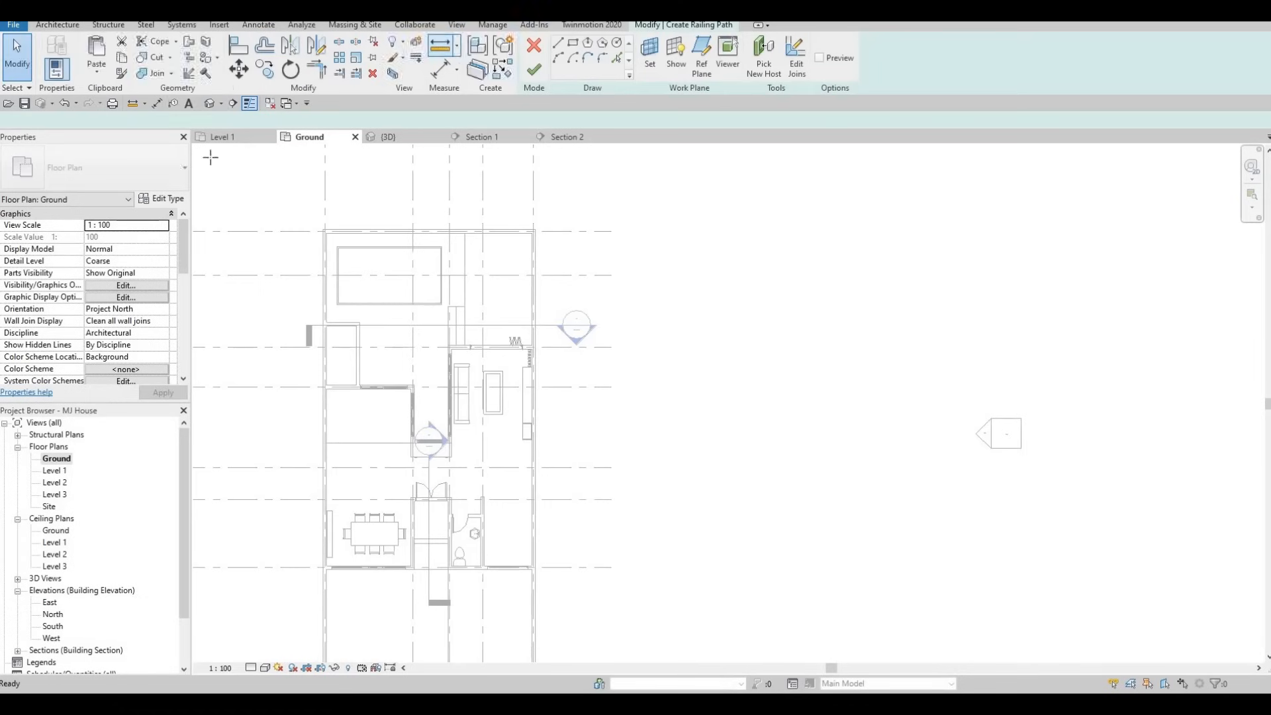
{"action": "left_click", "coordinate": [166, 201]}
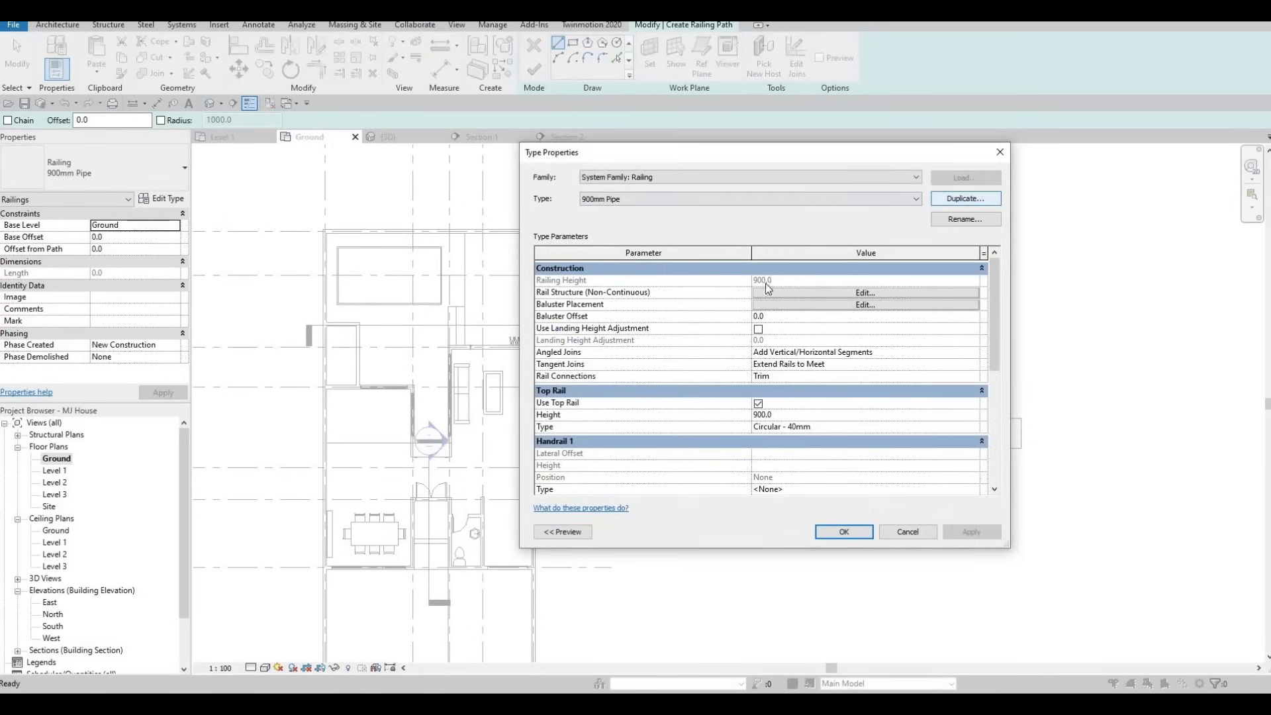
{"action": "left_click", "coordinate": [972, 199]}
{"action": "key", "text": "Return"}
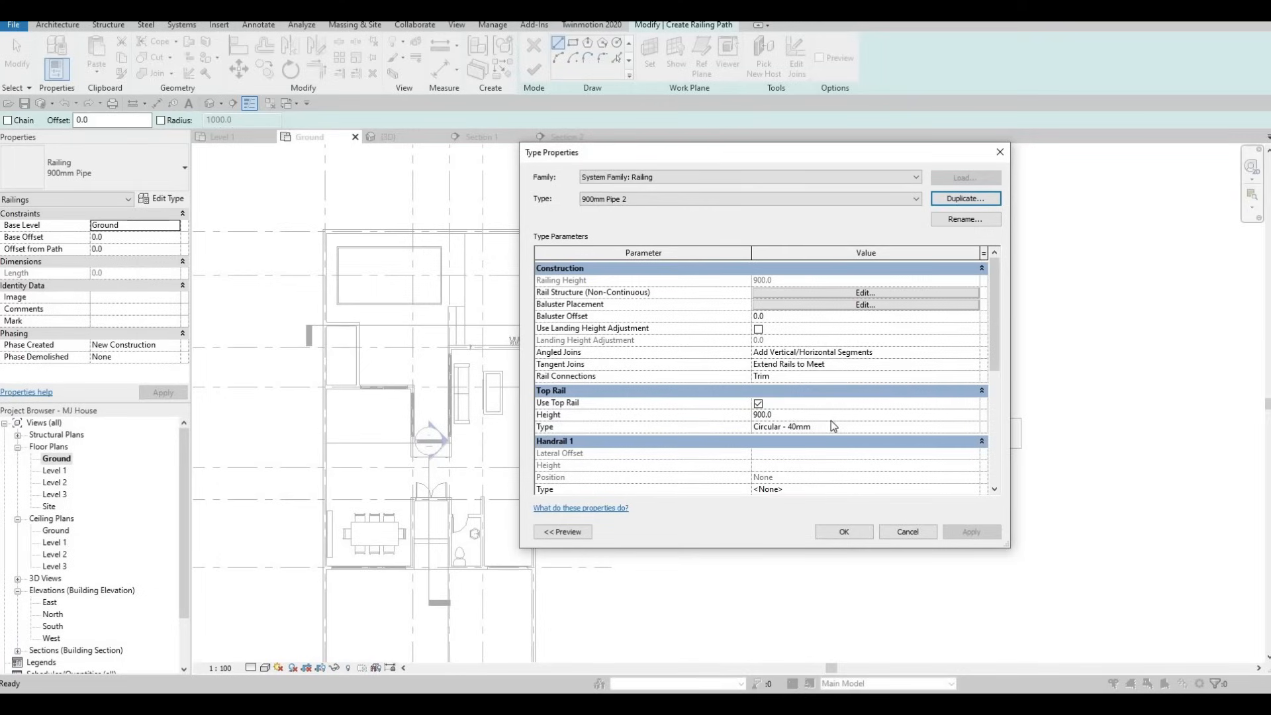
{"action": "key", "text": "Return"}
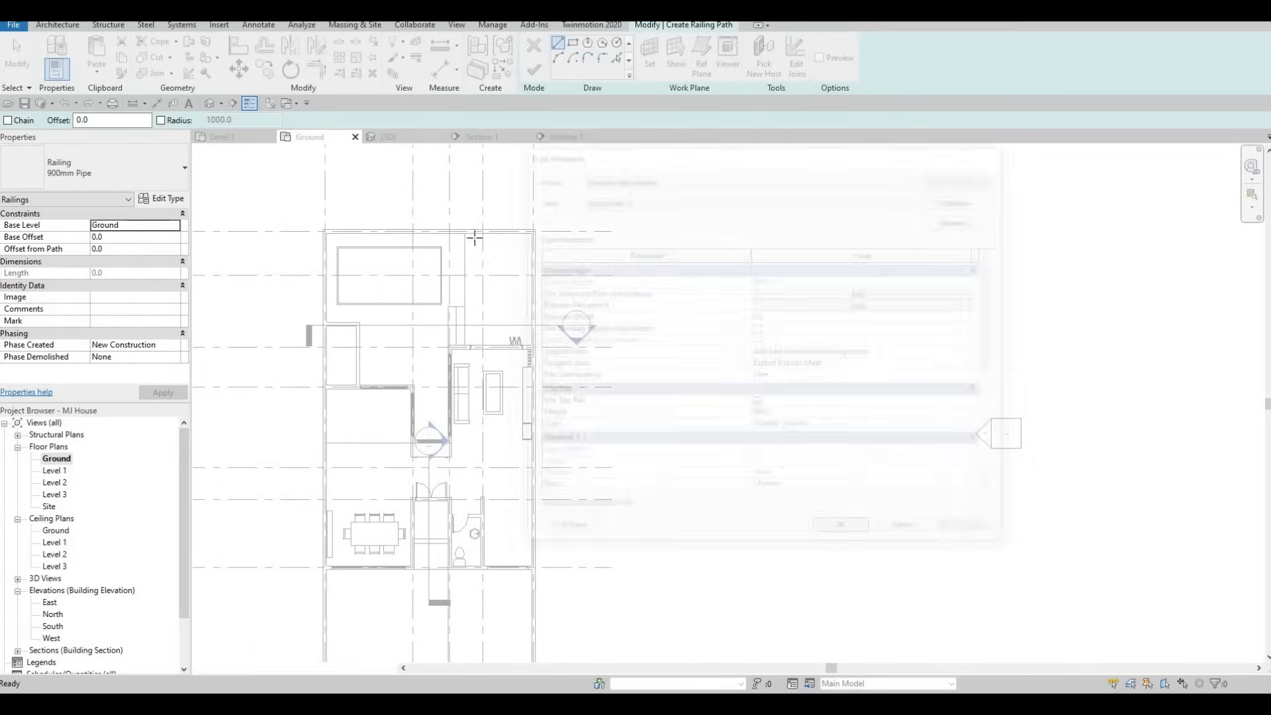
Step: Switch to the Level 1 plan and set the new railing's base level to Level 1
{"action": "scroll", "coordinate": [457, 232], "scroll_direction": "up", "scroll_amount": 2}
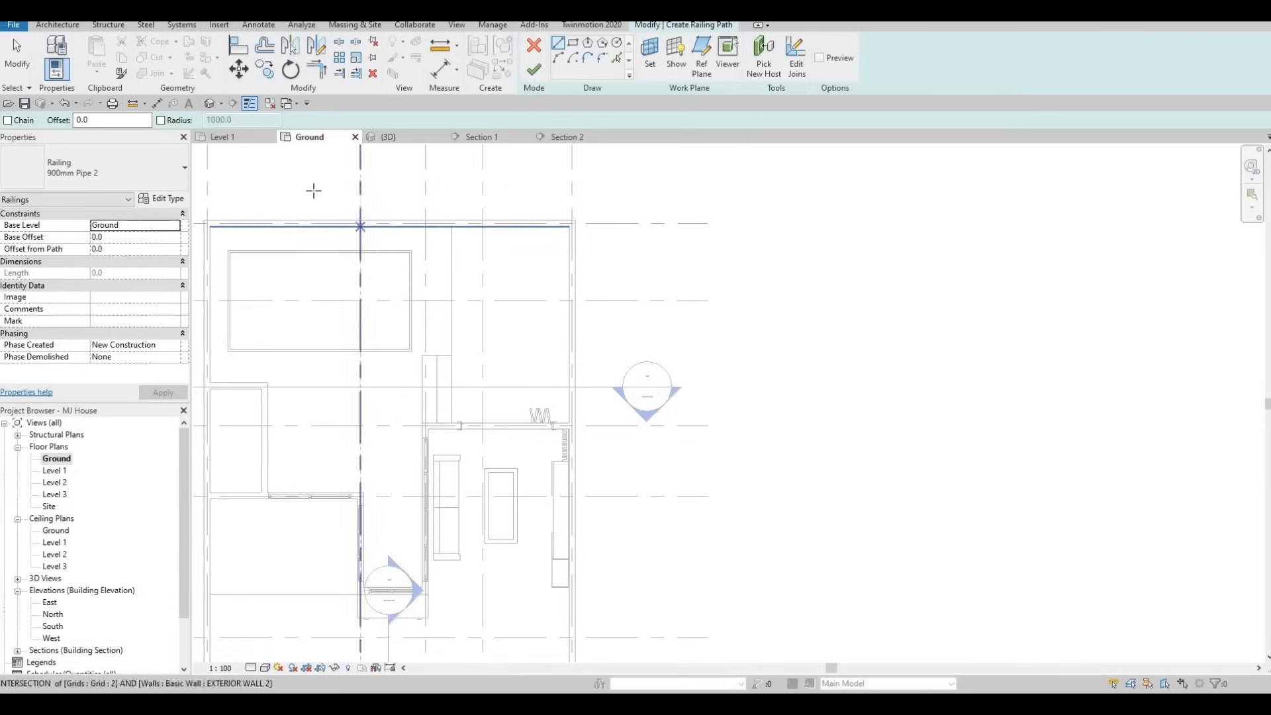
{"action": "left_click", "coordinate": [223, 136]}
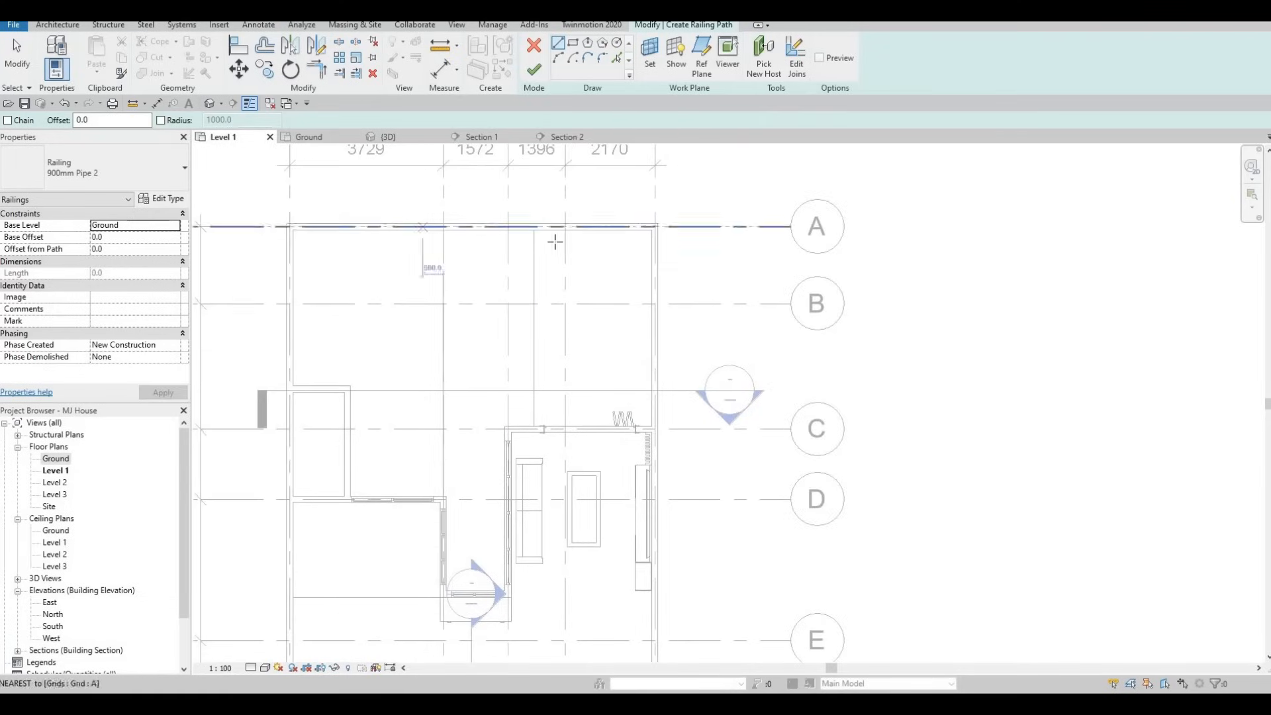
{"action": "scroll", "coordinate": [536, 240], "scroll_direction": "up", "scroll_amount": 2}
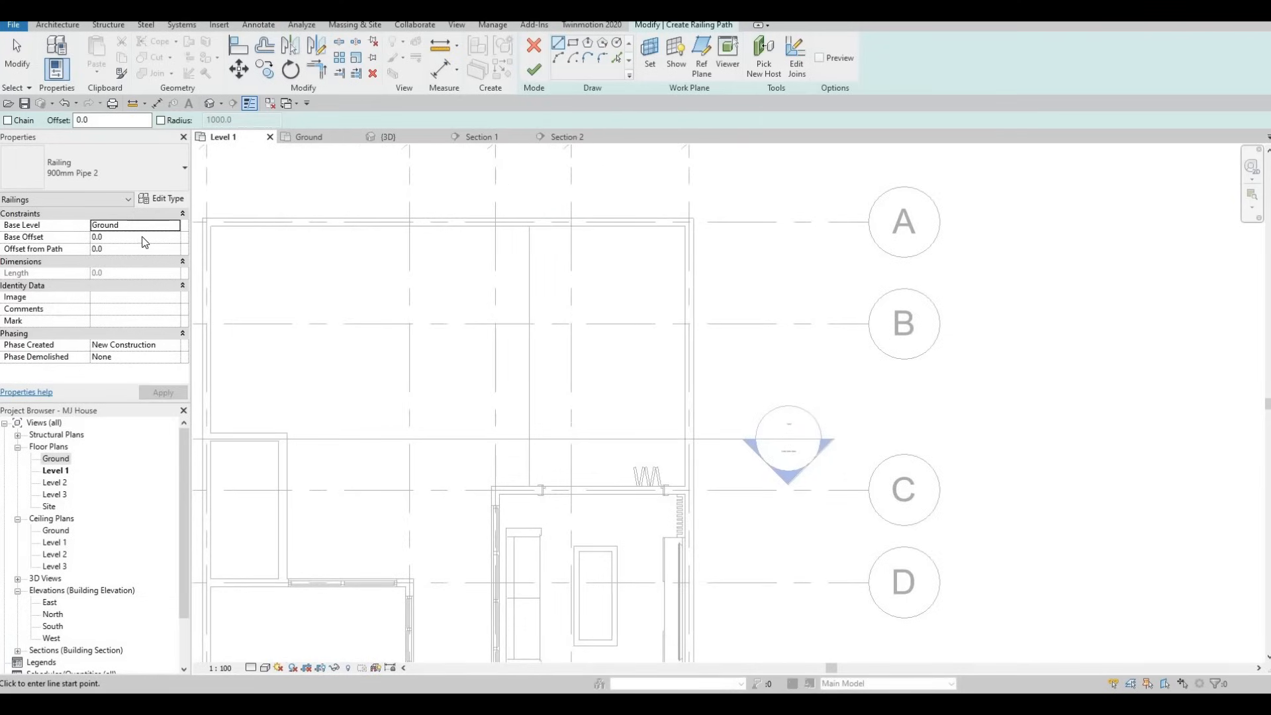
{"action": "left_click", "coordinate": [117, 225]}
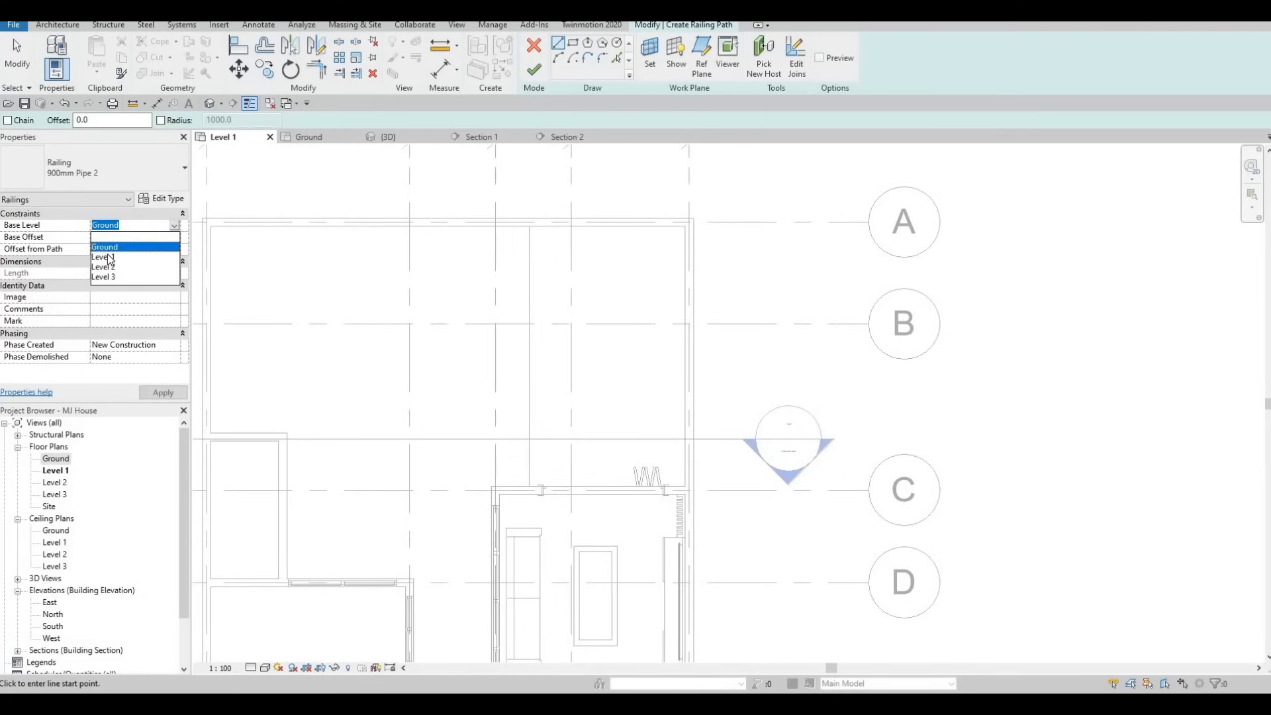
{"action": "key", "text": "Down"}
{"action": "left_click", "coordinate": [170, 393]}
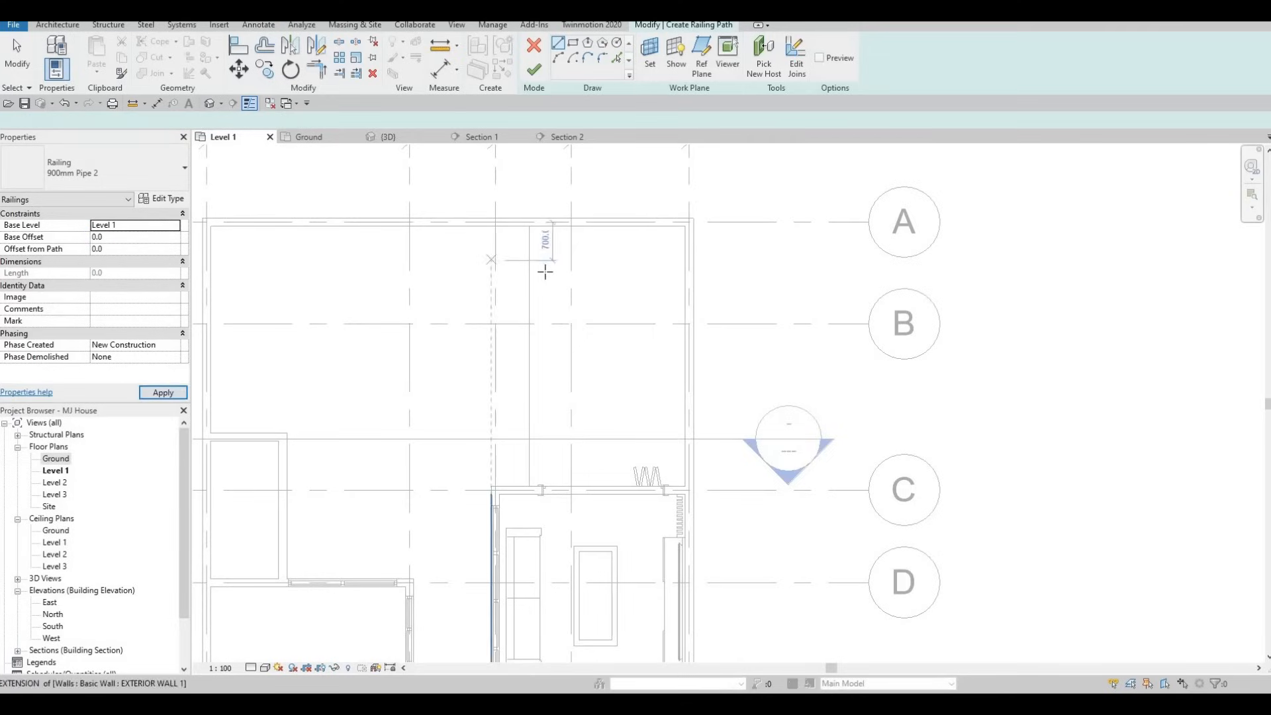
Step: Draw a vertical railing path line about 2700 long just inside the deck's pool-side edge
{"action": "left_click", "coordinate": [536, 379]}
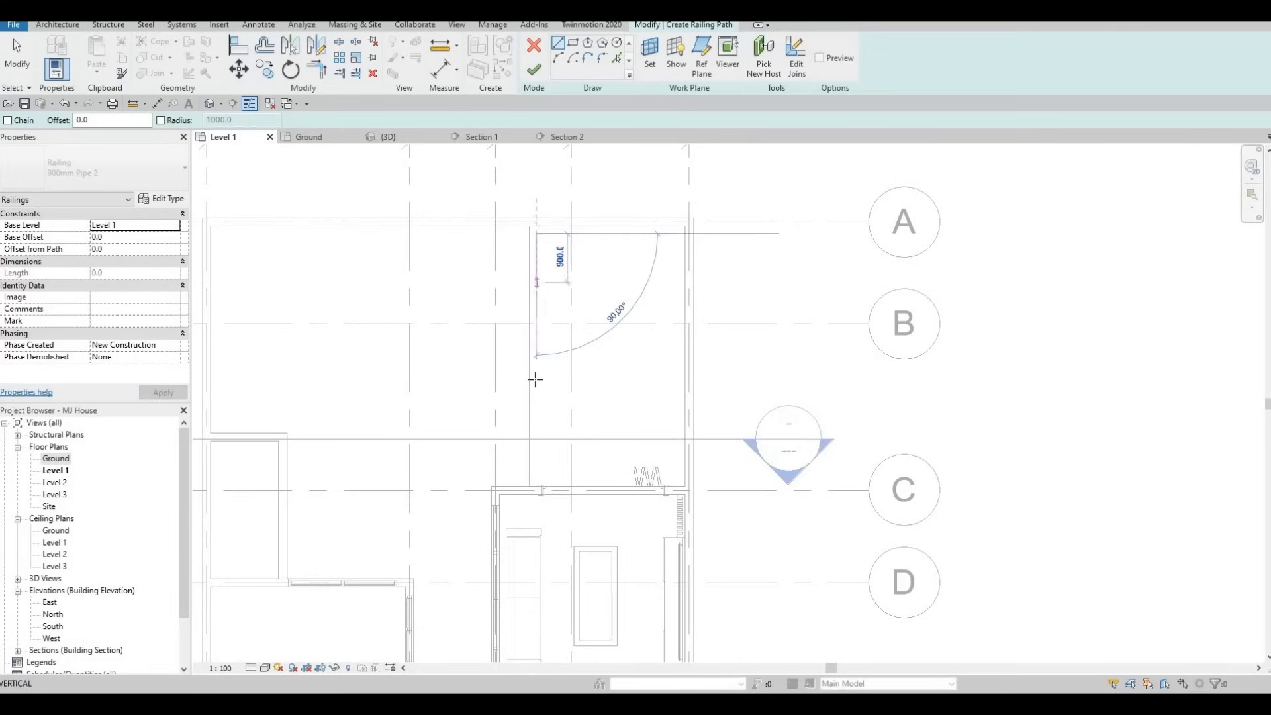
{"action": "left_click", "coordinate": [537, 233]}
{"action": "key", "text": "Escape"}
Step: In the Ground plan, extend the railing path from the upper wall to the pool's lower edge, about 3031 long, and finish the railing
{"action": "left_click", "coordinate": [311, 137]}
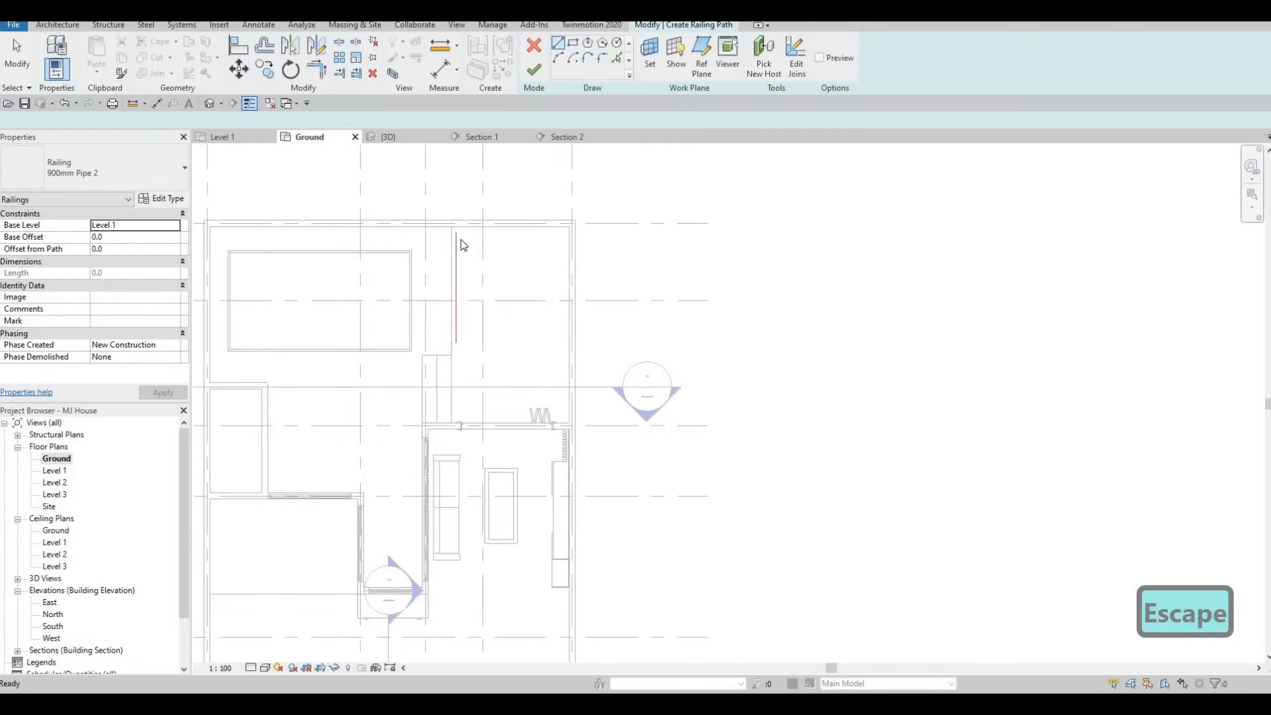
{"action": "key", "text": "Escape"}
{"action": "scroll", "coordinate": [455, 231], "scroll_direction": "up", "scroll_amount": 3}
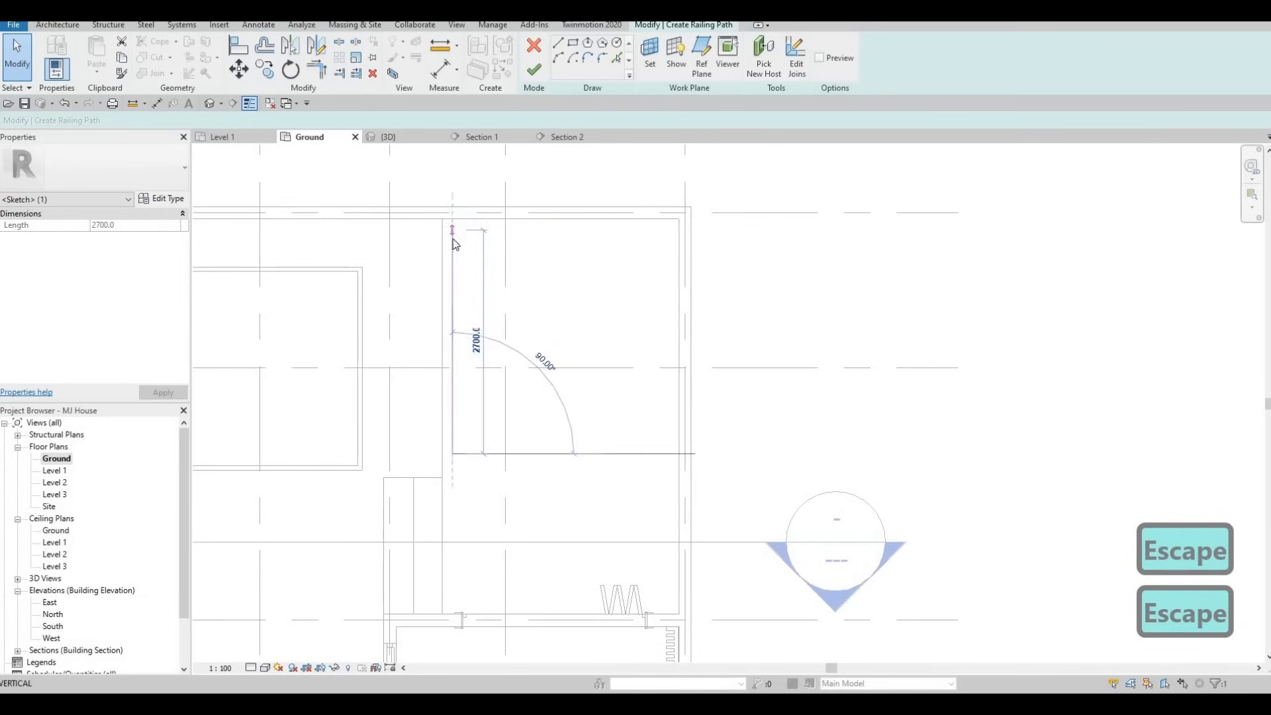
{"action": "left_click", "coordinate": [453, 440]}
{"action": "key", "text": "Escape"}
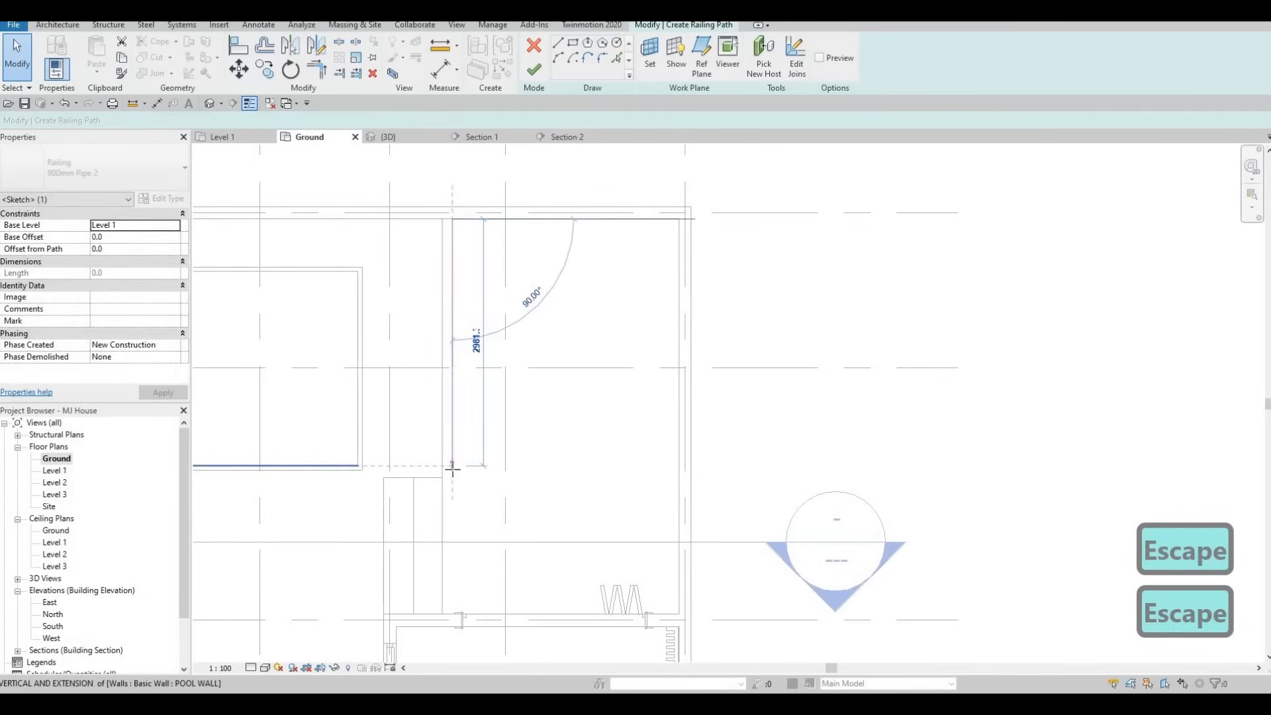
{"action": "key", "text": "Escape"}
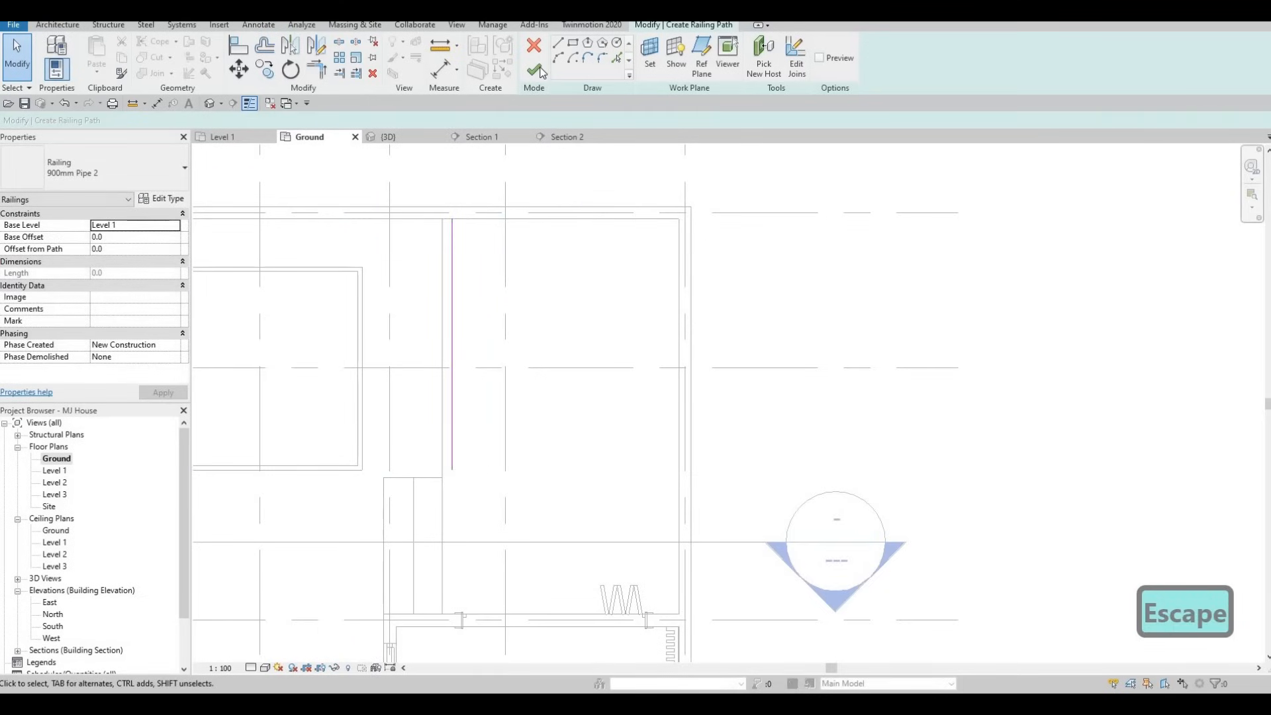
{"action": "left_click", "coordinate": [534, 69]}
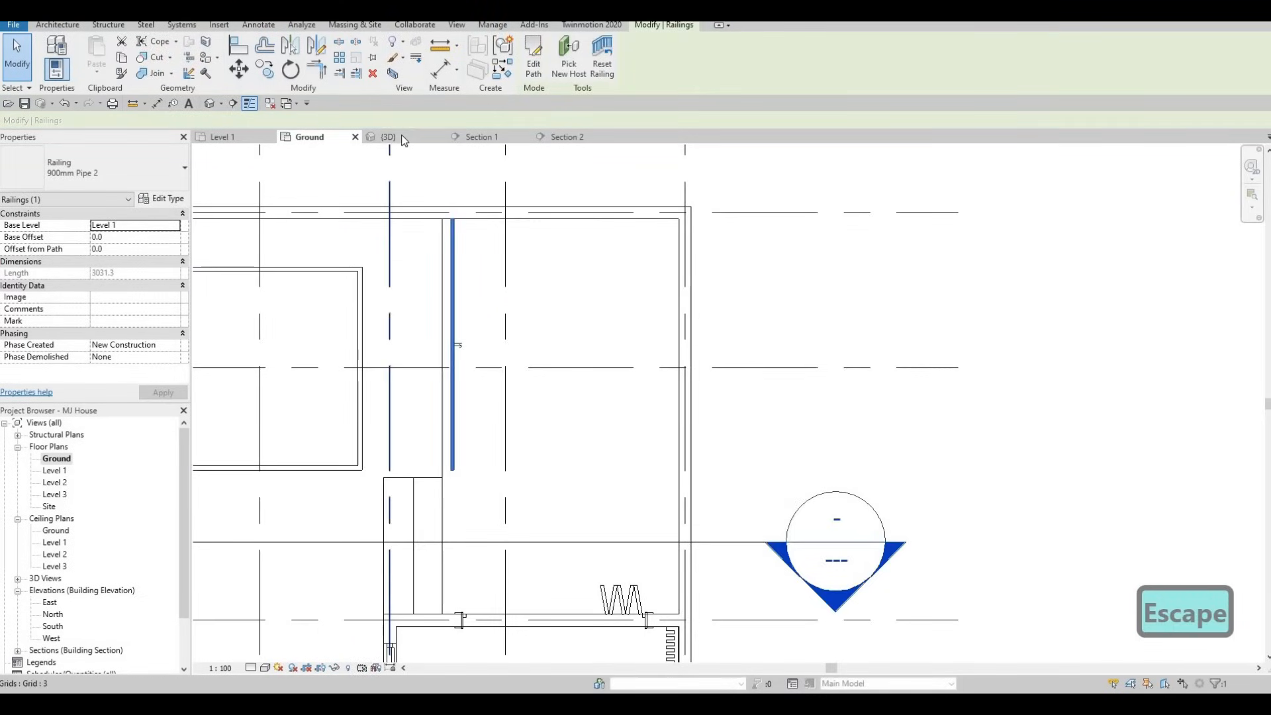
Step: In the deck railing's non-continuous rail structure, set the Rail 1 profile to M_Square Handrail : 20mm
{"action": "key", "text": "ctrl+Tab"}
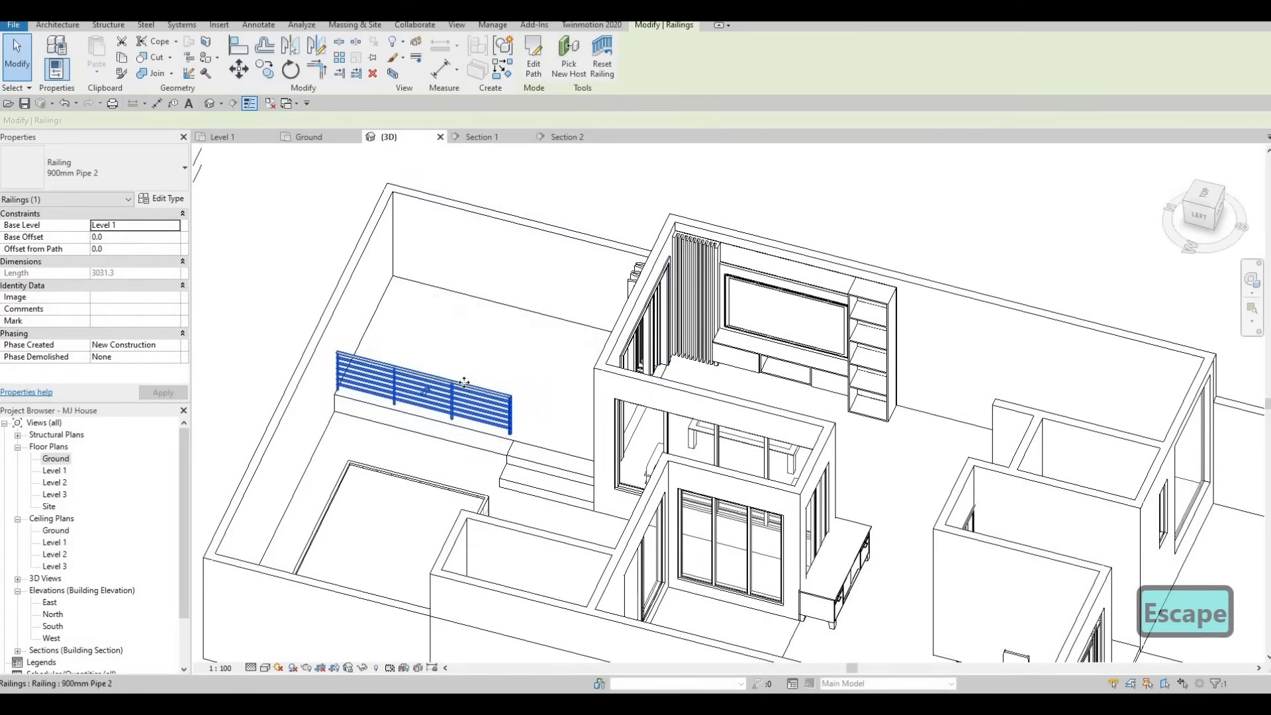
{"action": "scroll", "coordinate": [427, 406], "scroll_direction": "up", "scroll_amount": 8}
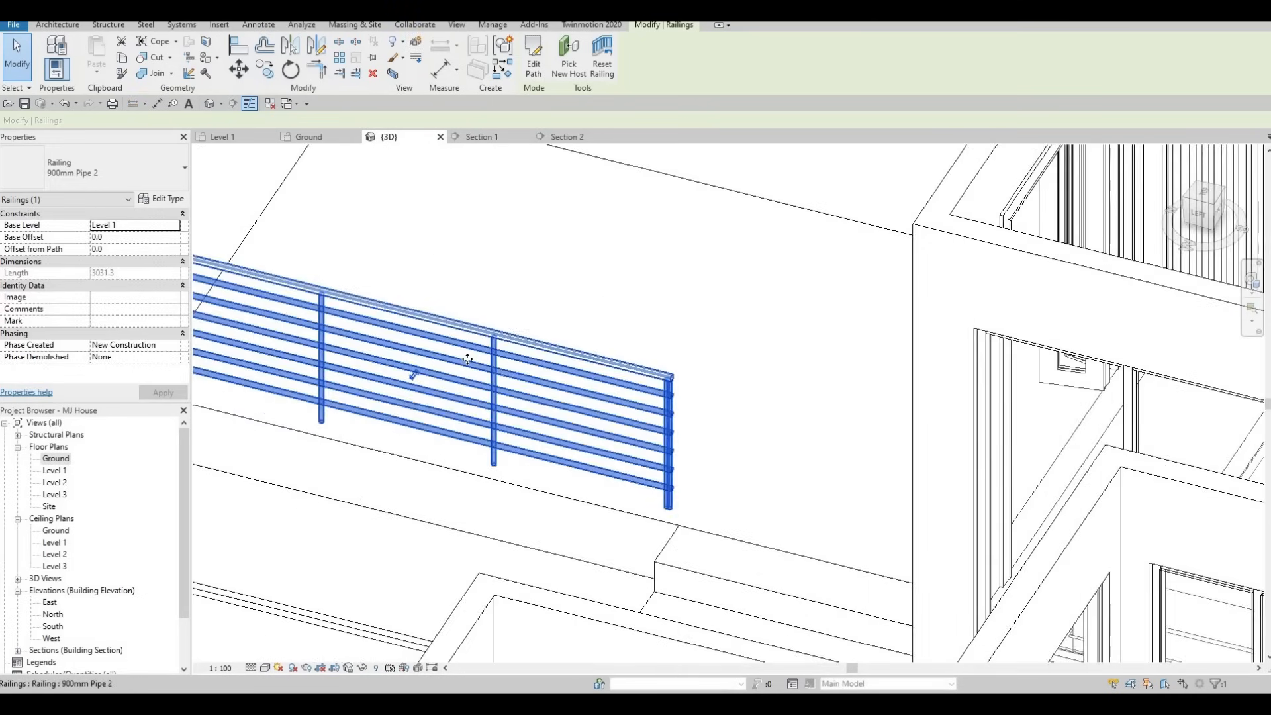
{"action": "scroll", "coordinate": [510, 350], "scroll_direction": "down", "scroll_amount": 1}
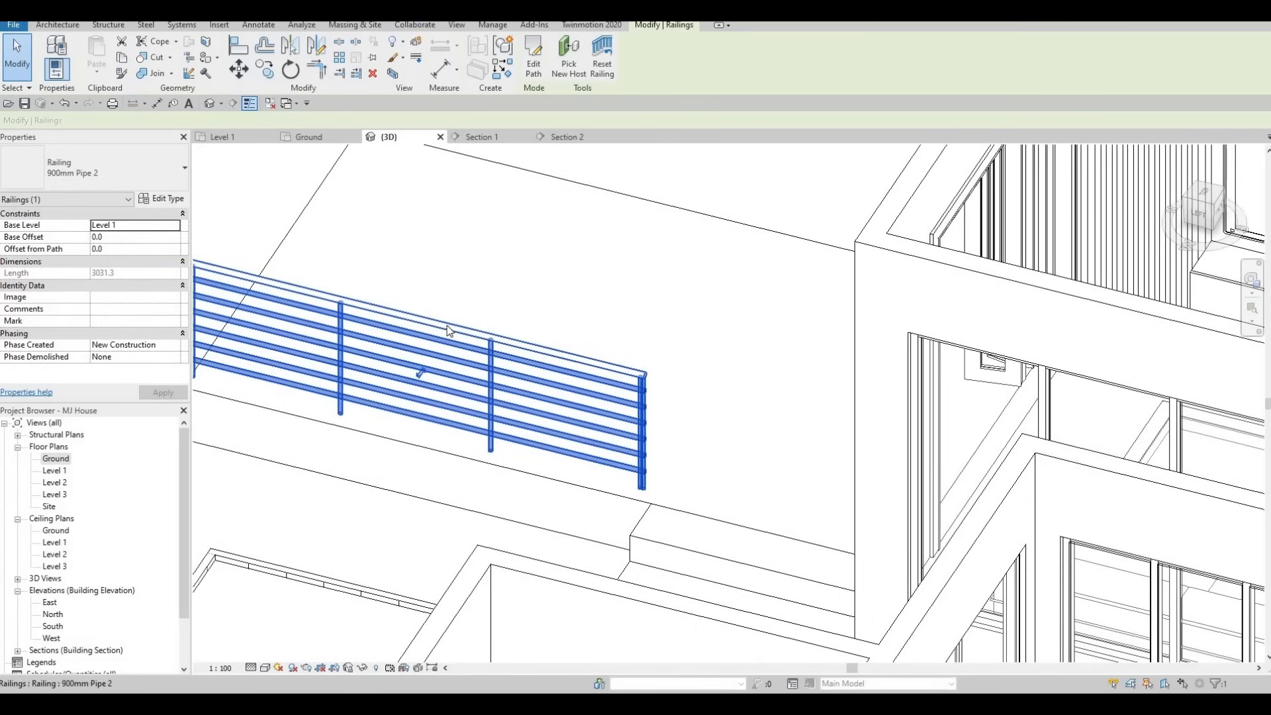
{"action": "key", "text": "Escape"}
{"action": "key", "text": "Escape"}
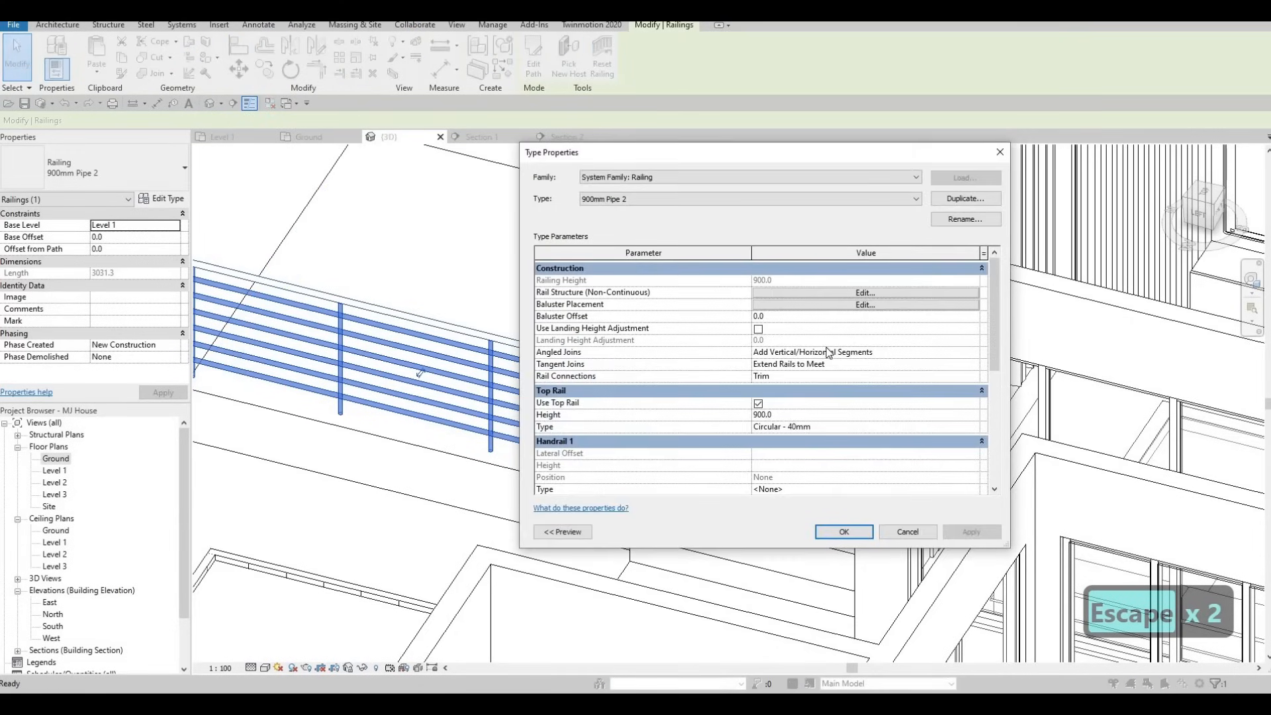
{"action": "left_click", "coordinate": [821, 292]}
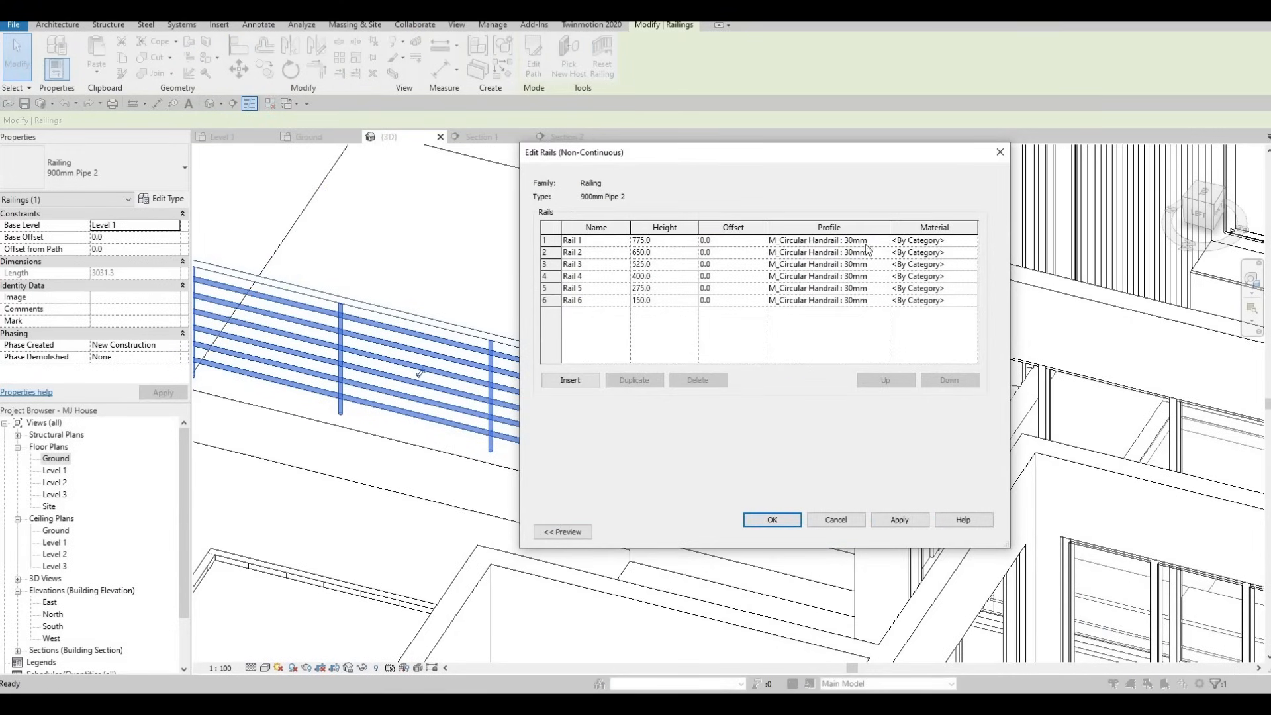
{"action": "left_click", "coordinate": [884, 242]}
{"action": "left_click", "coordinate": [883, 240]}
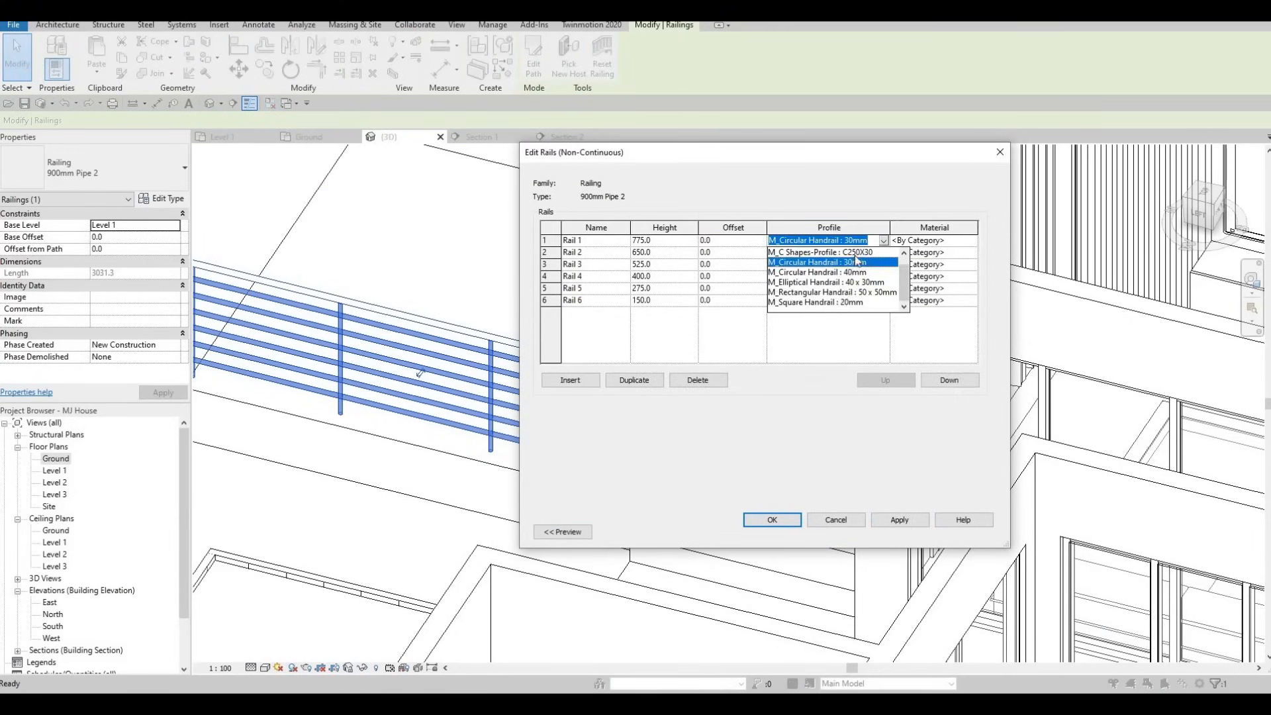
{"action": "left_click", "coordinate": [839, 301]}
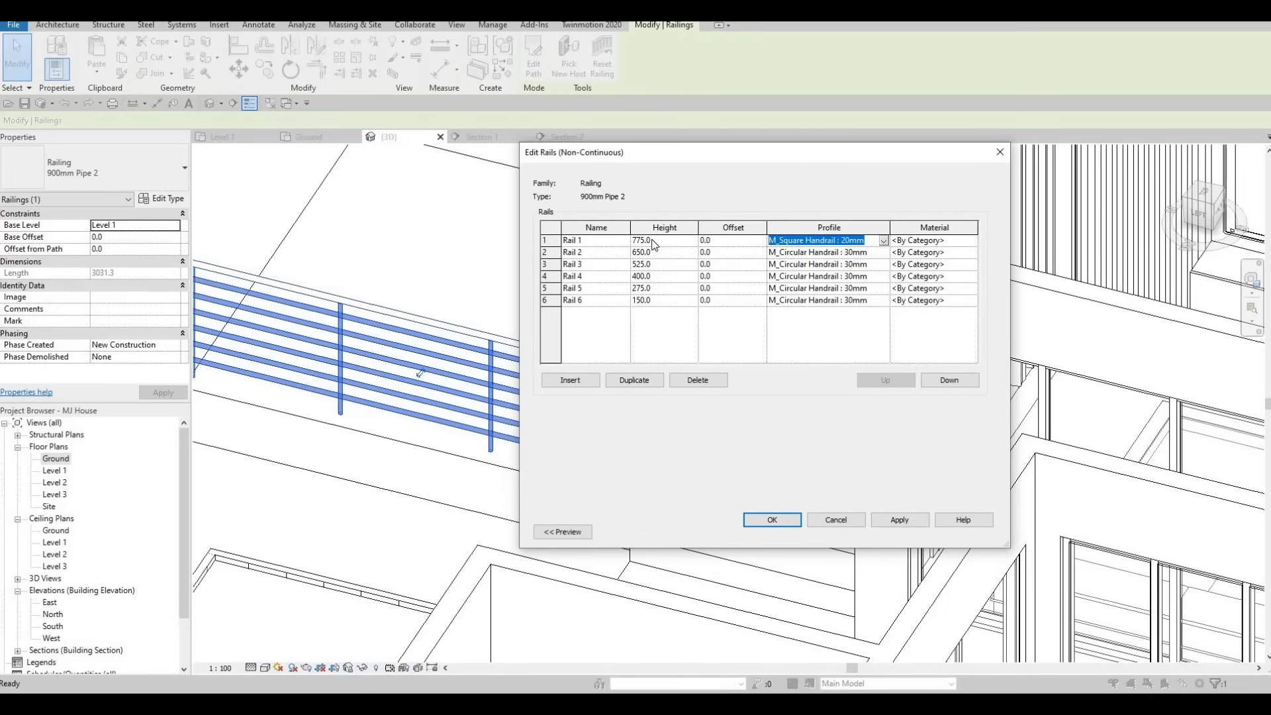
Step: Set the profile of Rail 2, Rail 3 and Rail 4 to M_Square Handrail : 20mm, matching Rail 1
{"action": "key", "text": "ctrl+c"}
{"action": "left_click", "coordinate": [838, 253]}
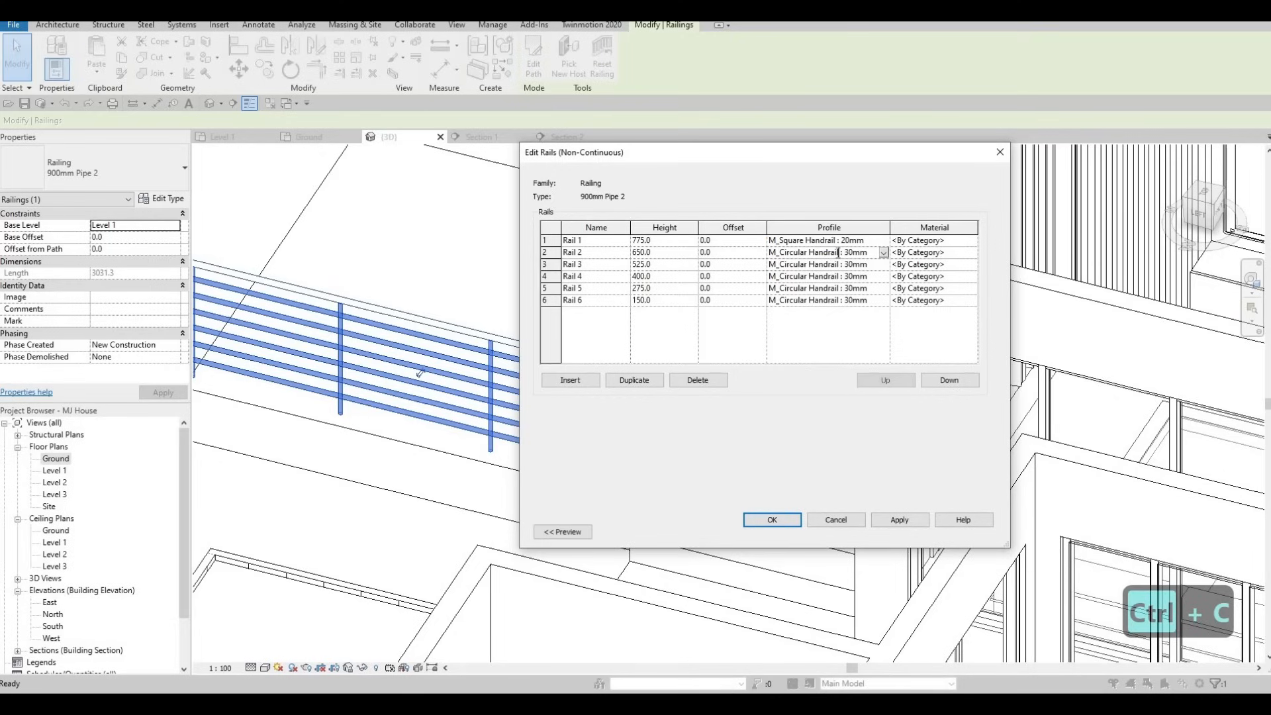
{"action": "key", "text": "ctrl+a"}
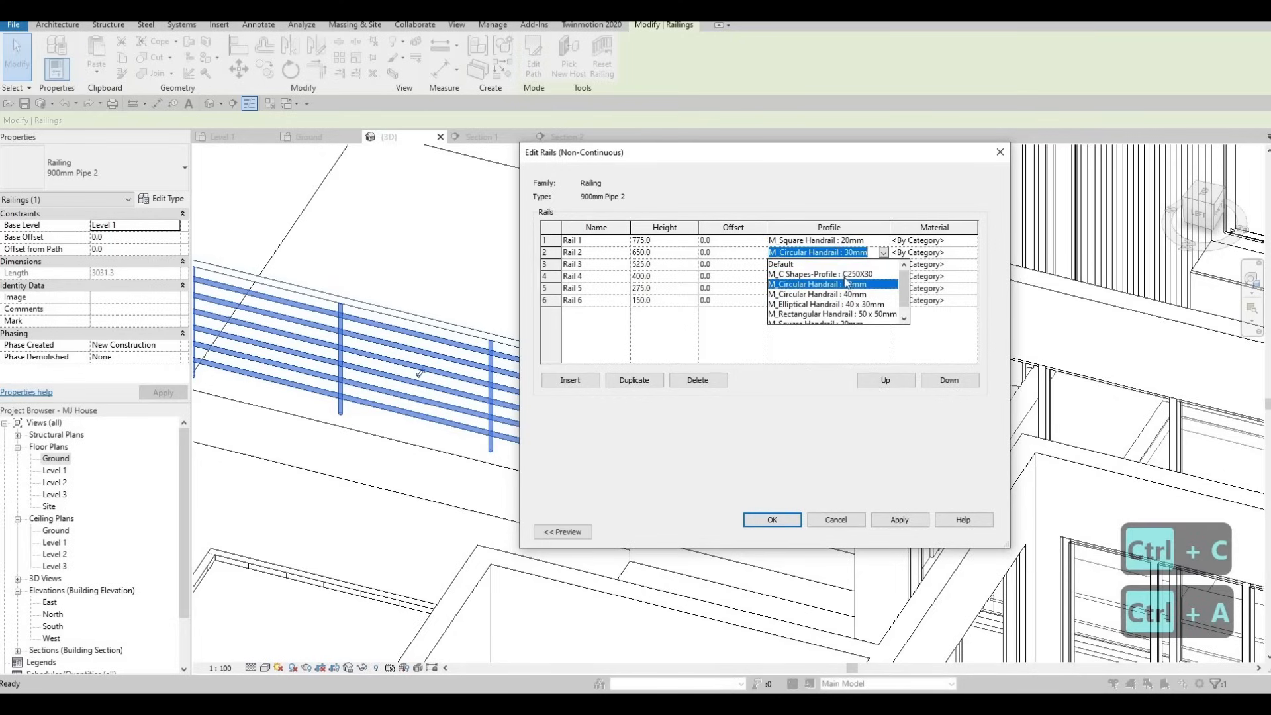
{"action": "key", "text": "ctrl+v"}
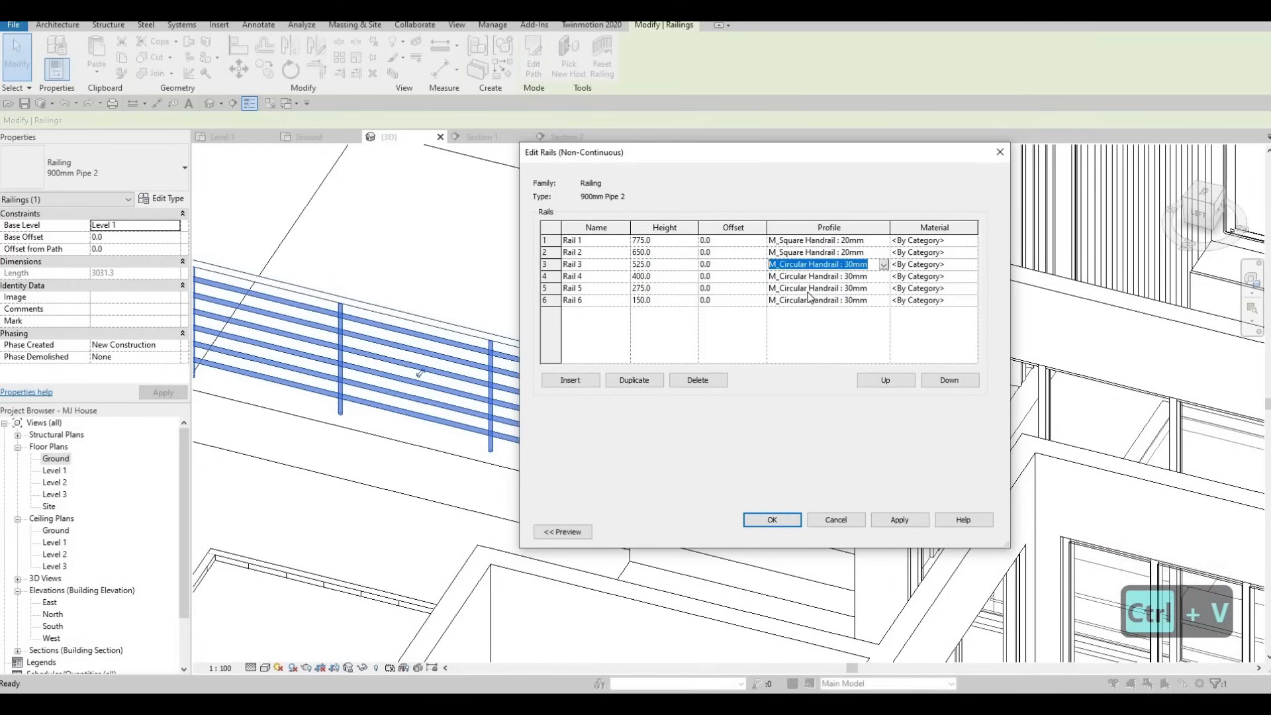
{"action": "key", "text": "ctrl+v"}
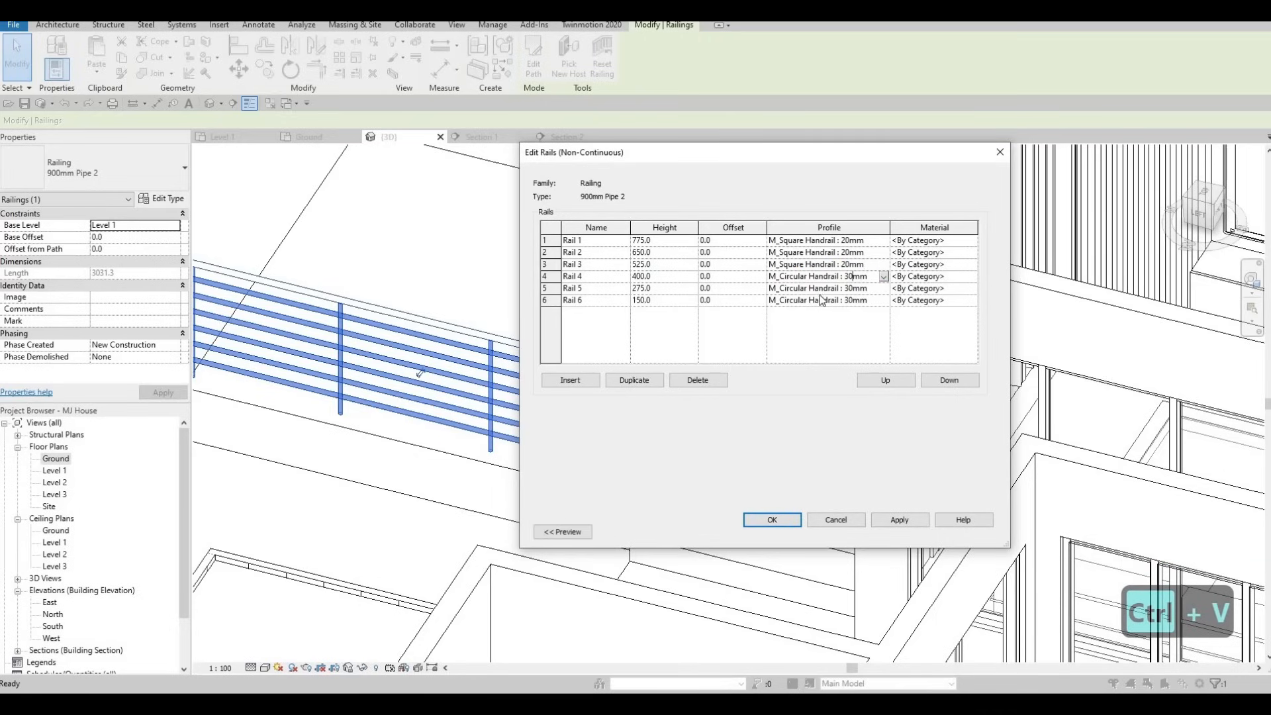
{"action": "key", "text": "ctrl+v"}
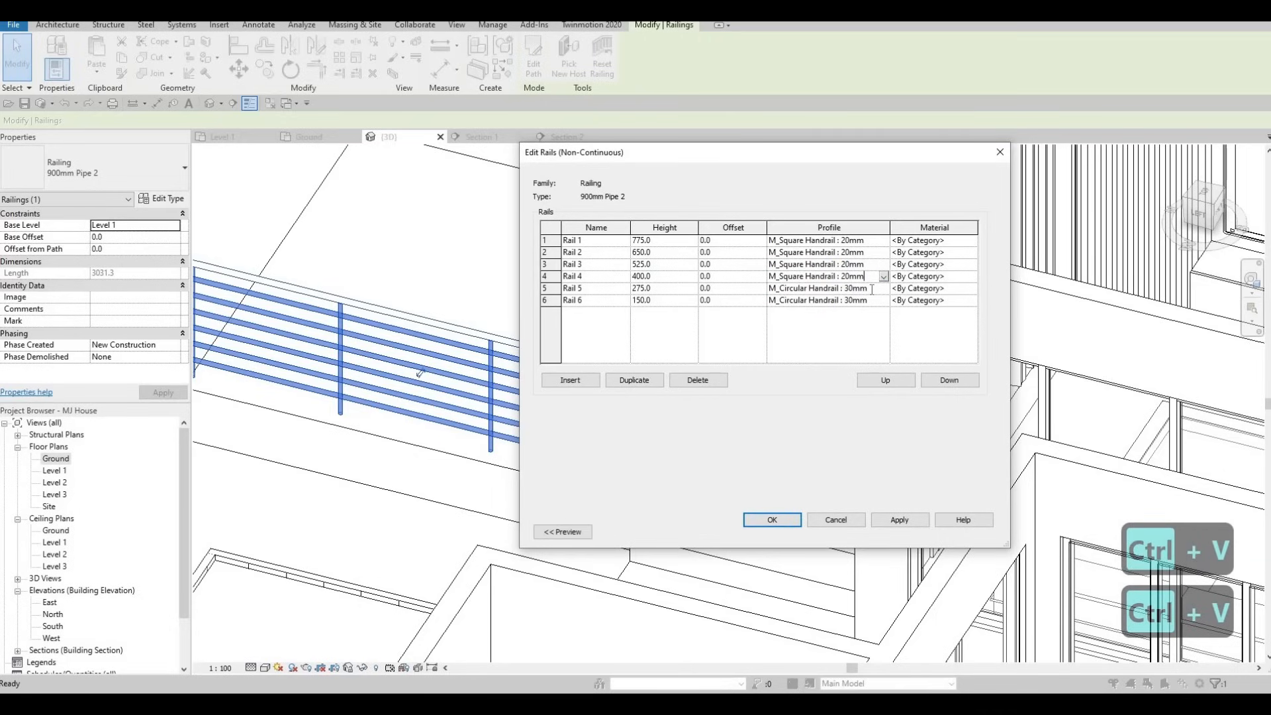
Step: Set the profile of Rail 5 and Rail 6 to M_Square Handrail : 20mm and apply the rail structure
{"action": "left_click", "coordinate": [843, 288]}
{"action": "key", "text": "ctrl+v"}
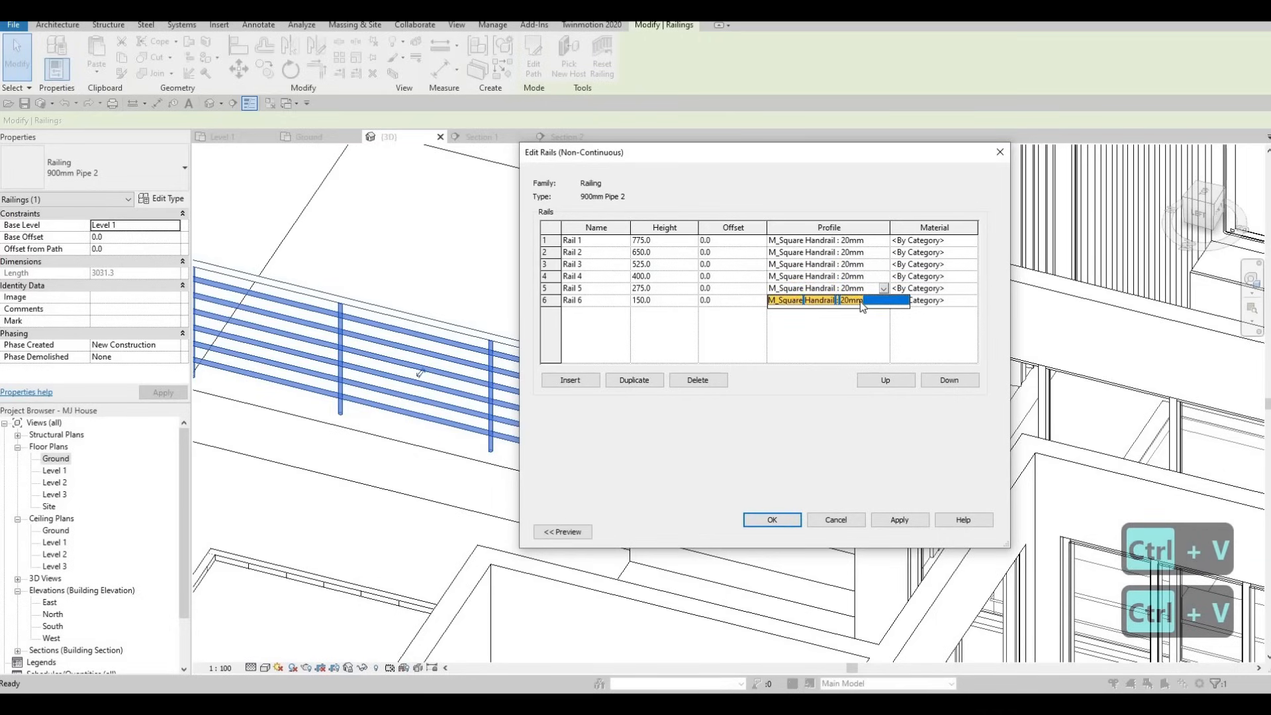
{"action": "left_click", "coordinate": [860, 301]}
{"action": "key", "text": "ctrl+a"}
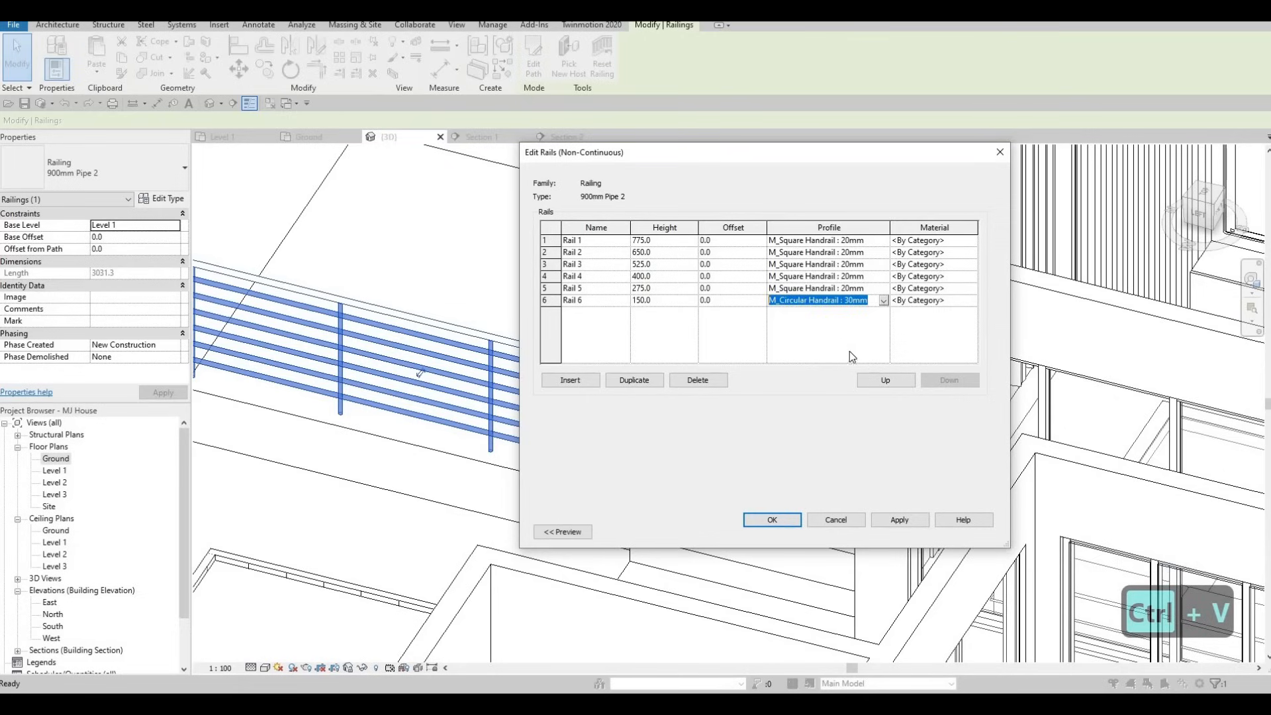
{"action": "key", "text": "ctrl+v"}
{"action": "left_click", "coordinate": [884, 387]}
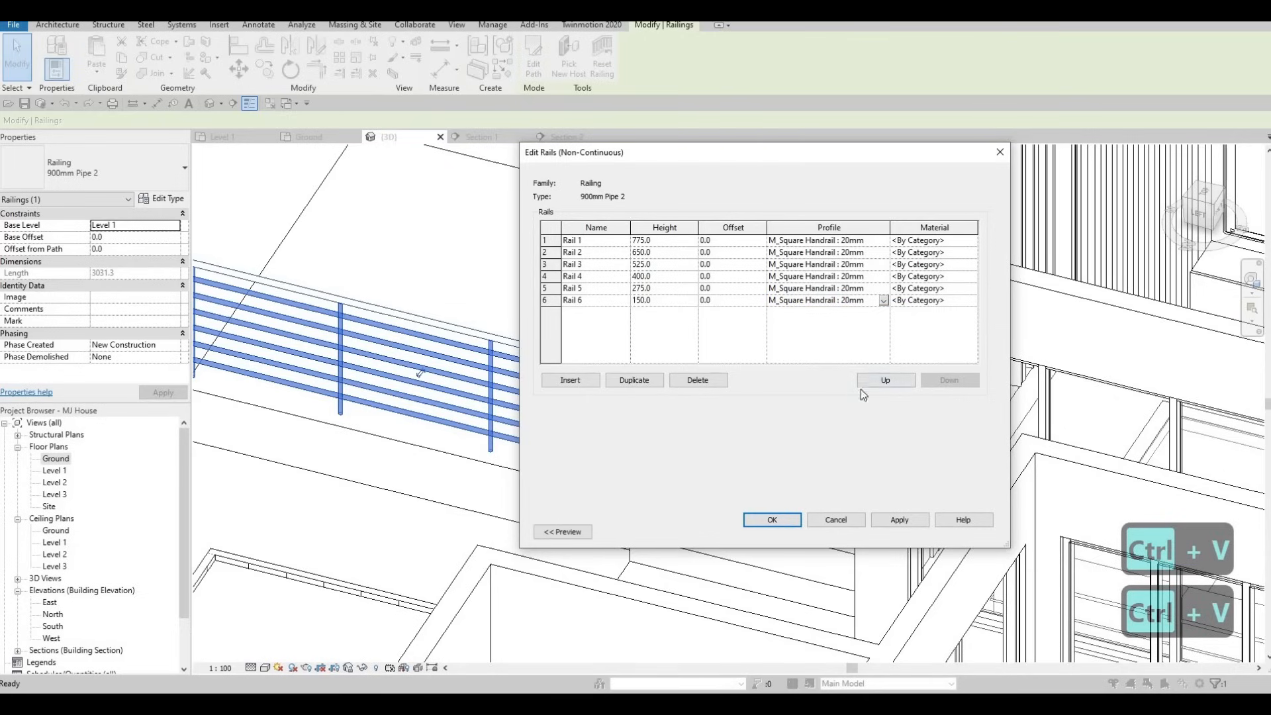
{"action": "left_click", "coordinate": [898, 521]}
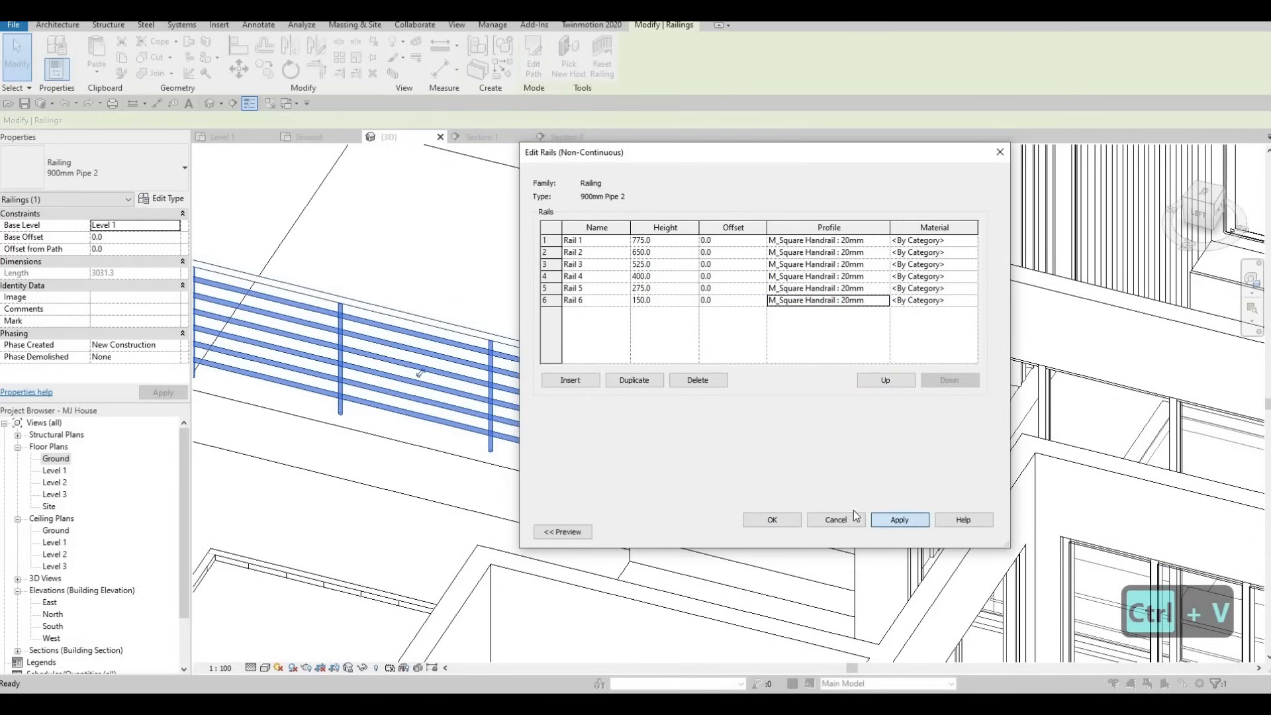
{"action": "left_click", "coordinate": [791, 520]}
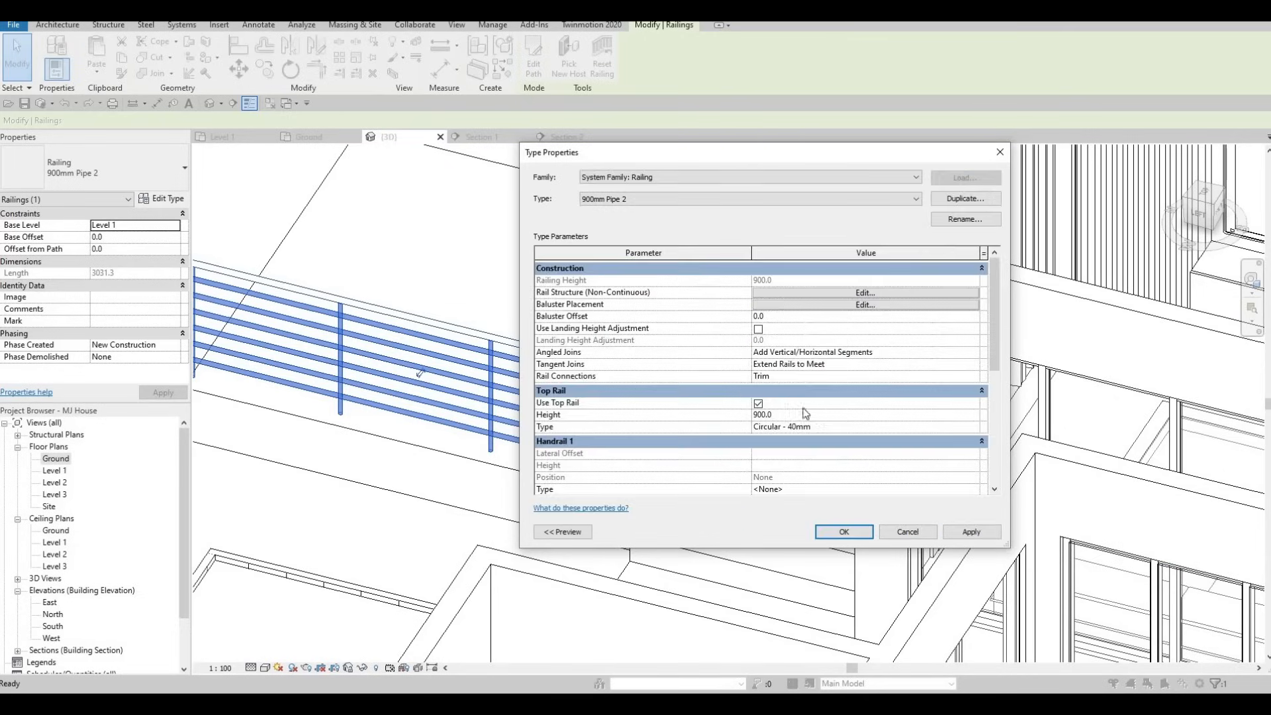
Step: Change the profile in the type properties of the deck railing's Circular - 40mm top rail
{"action": "left_click", "coordinate": [978, 427]}
{"action": "left_click", "coordinate": [974, 427]}
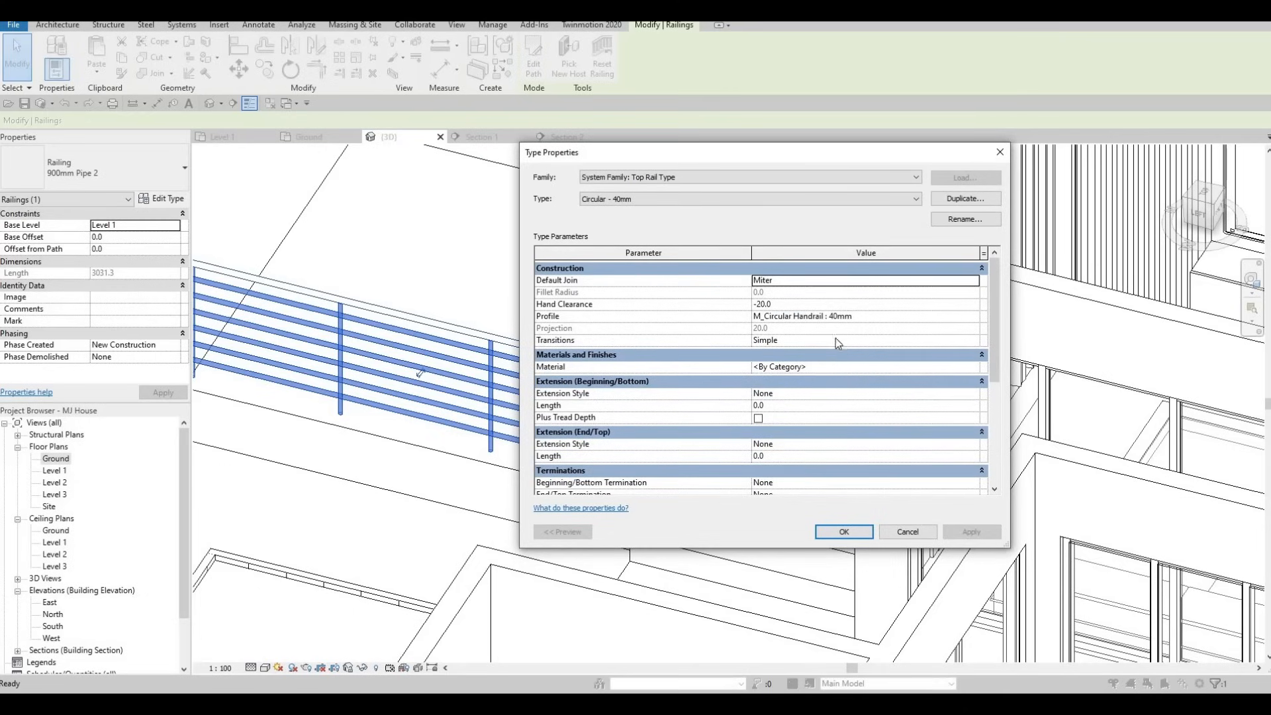
{"action": "left_click", "coordinate": [971, 316]}
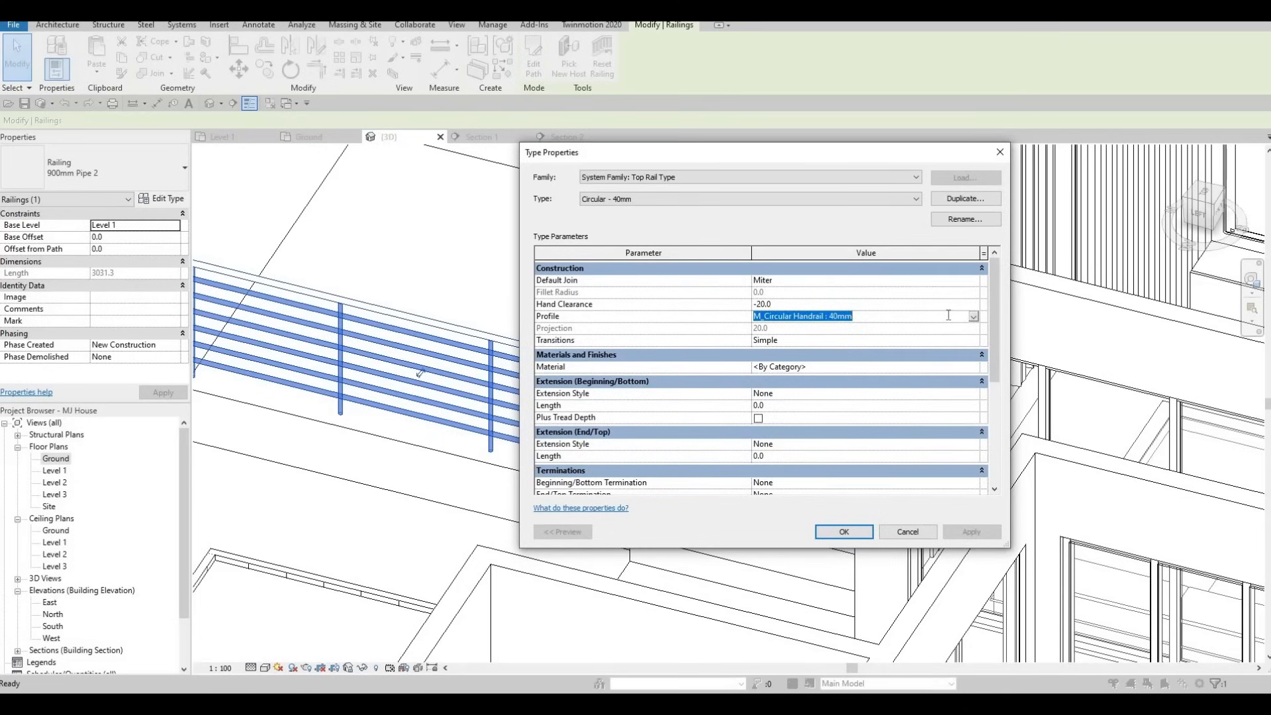
{"action": "left_click", "coordinate": [847, 317]}
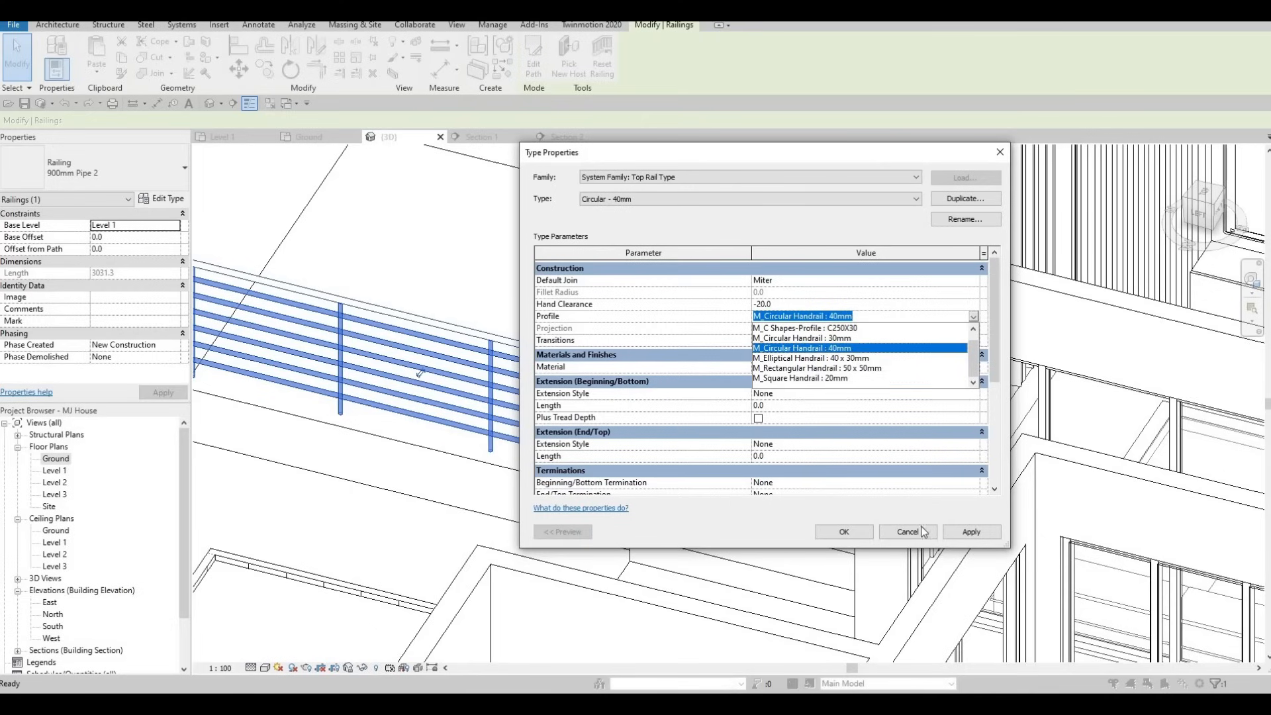
{"action": "left_click", "coordinate": [845, 532]}
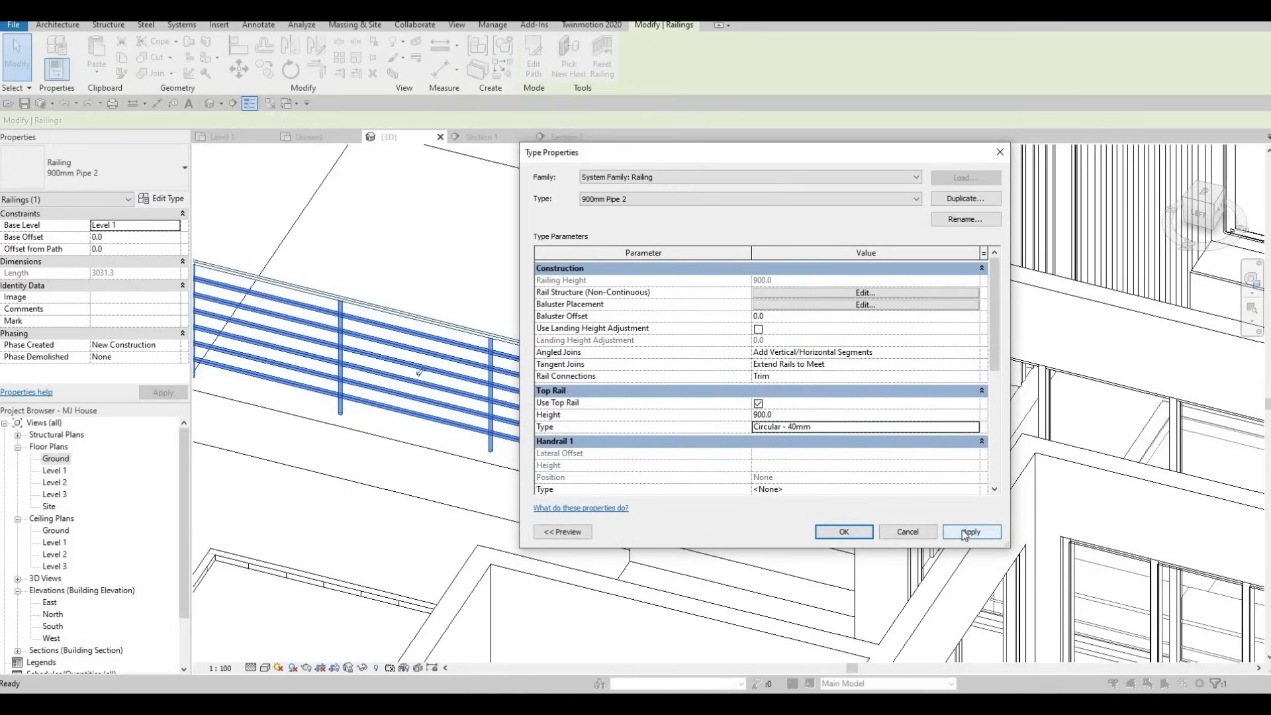
Step: In the deck railing's baluster placement, set the regular baluster's family to M_Baluster - Square : 20mm
{"action": "left_click", "coordinate": [832, 307]}
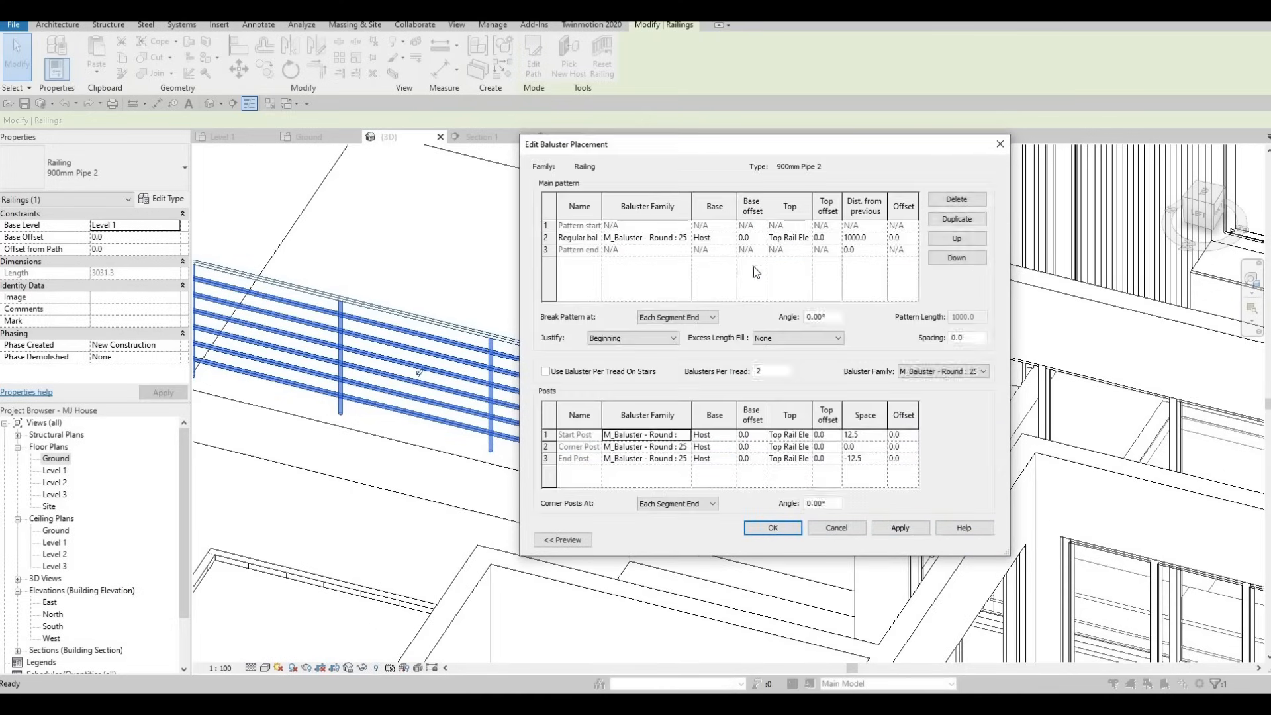
{"action": "left_click", "coordinate": [686, 240]}
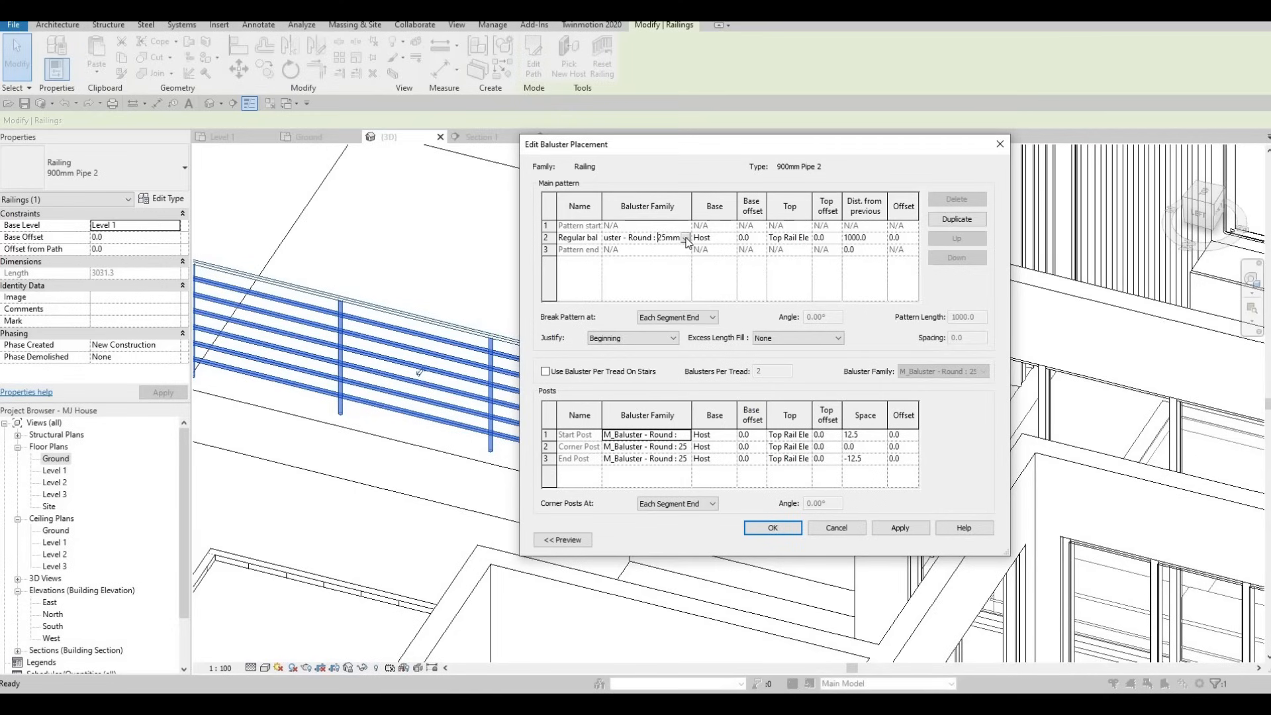
{"action": "left_click", "coordinate": [686, 239]}
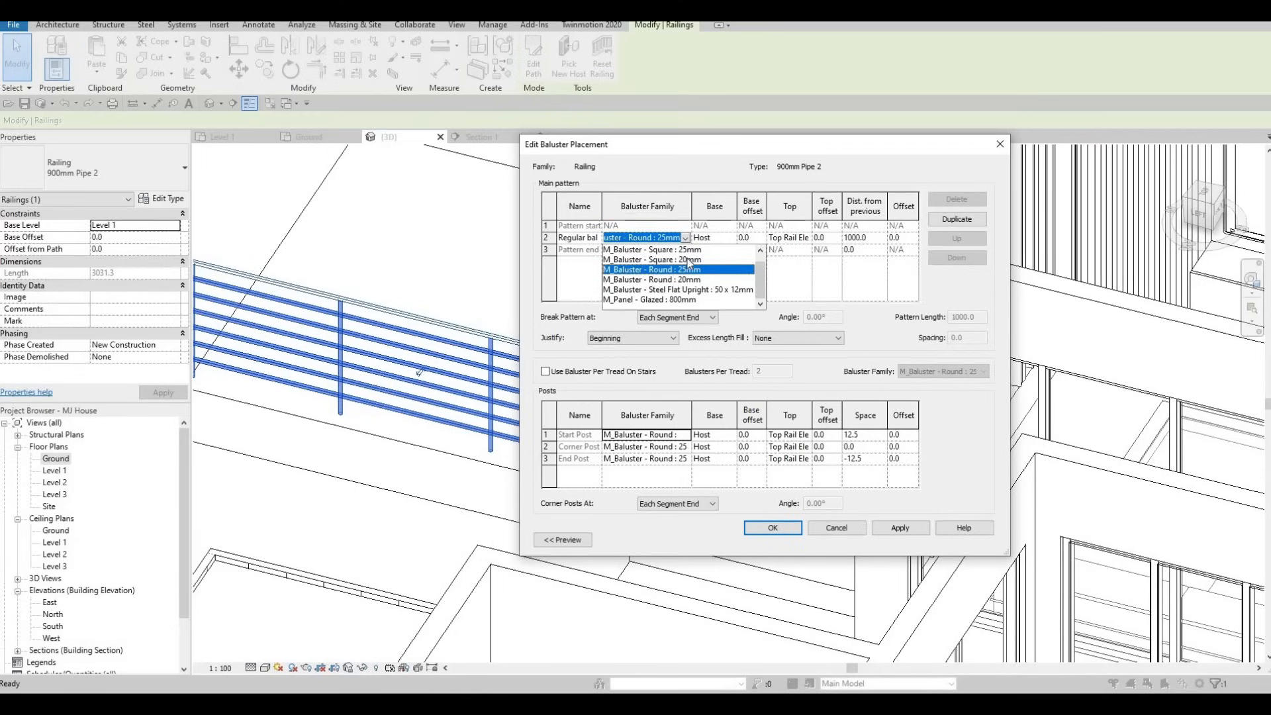
{"action": "left_click", "coordinate": [688, 260]}
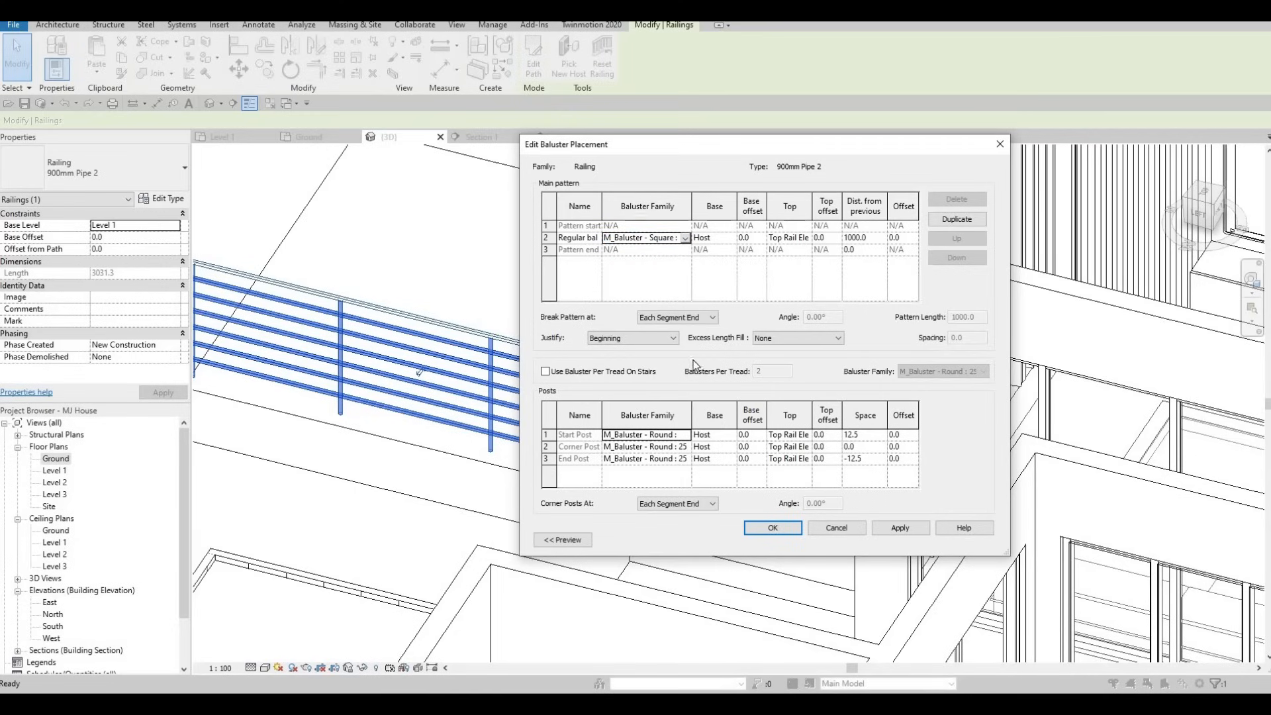
Step: Set the start, corner and end posts to M_Baluster - Square : 20mm and accept the baluster placement
{"action": "left_click", "coordinate": [686, 436]}
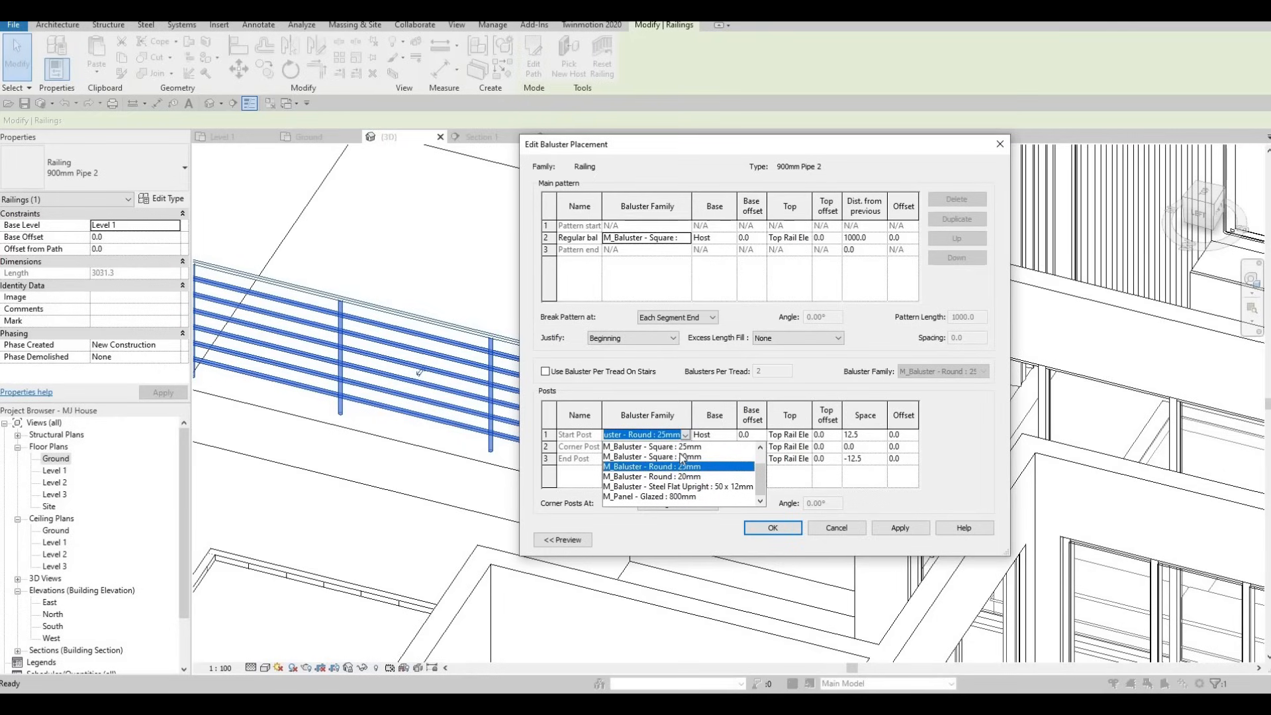
{"action": "left_click", "coordinate": [683, 448]}
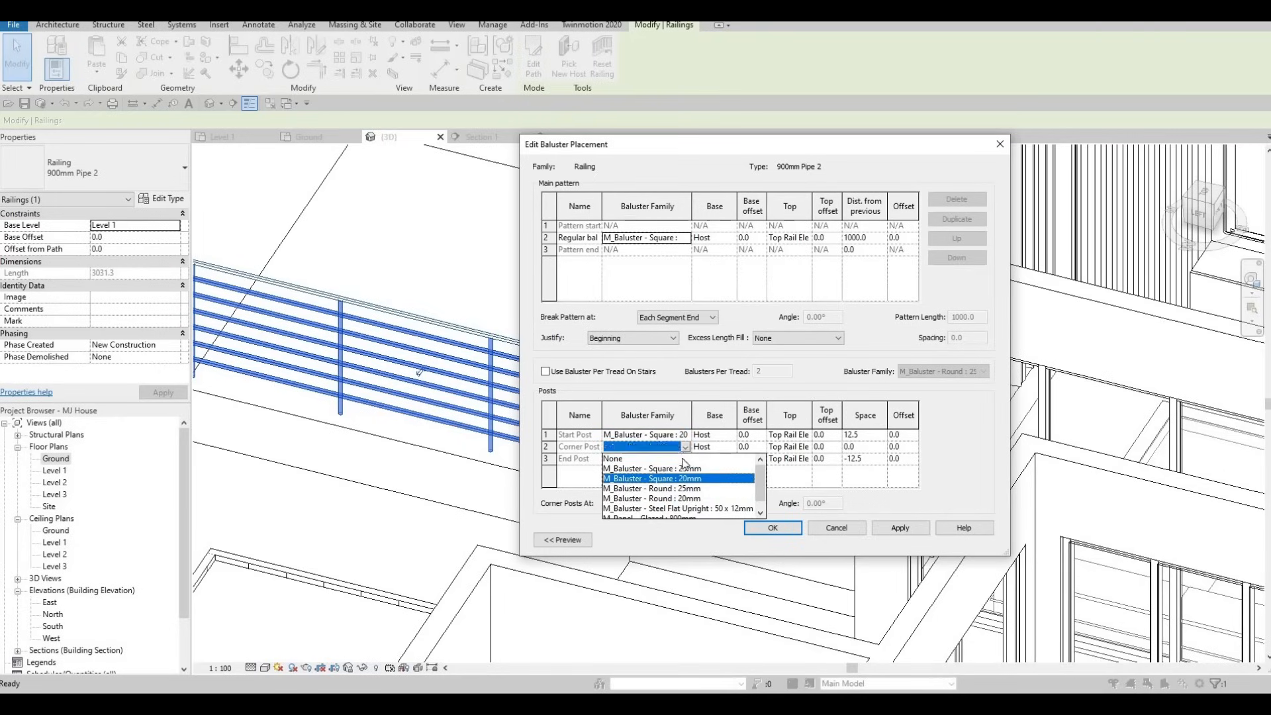
{"action": "left_click", "coordinate": [685, 465]}
{"action": "left_click", "coordinate": [686, 459]}
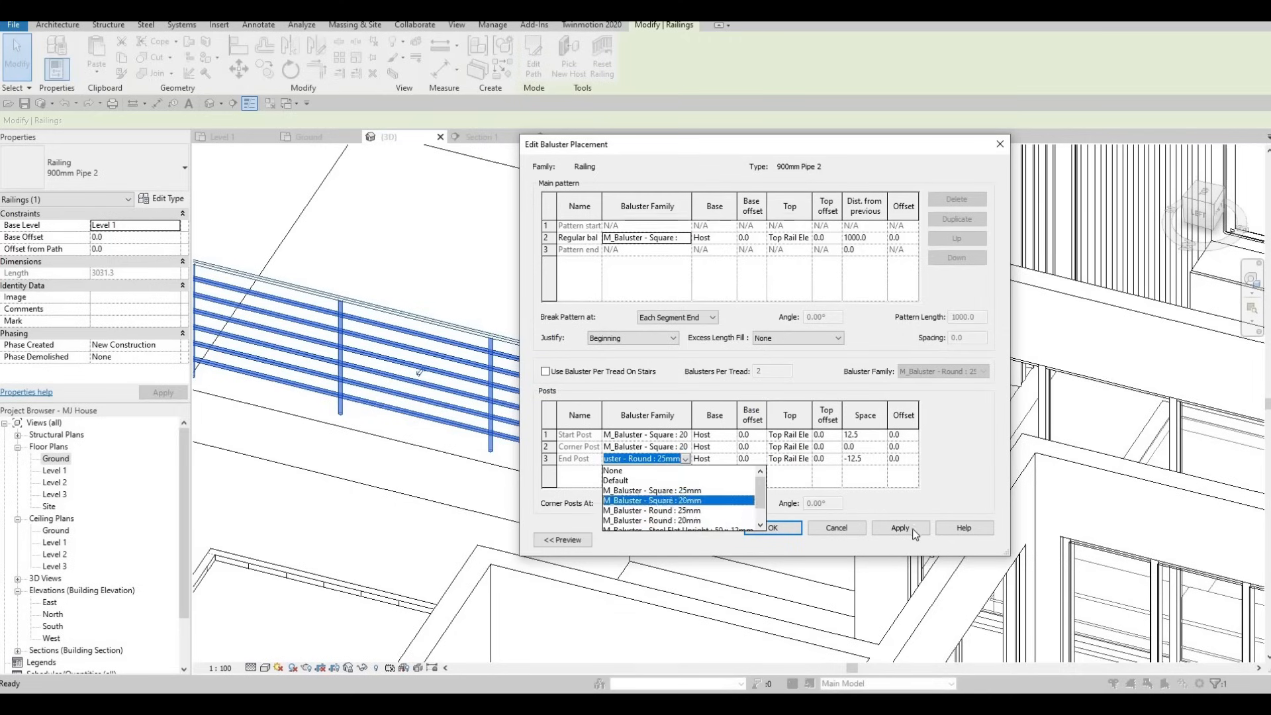
{"action": "left_click", "coordinate": [649, 515]}
{"action": "left_click", "coordinate": [773, 528]}
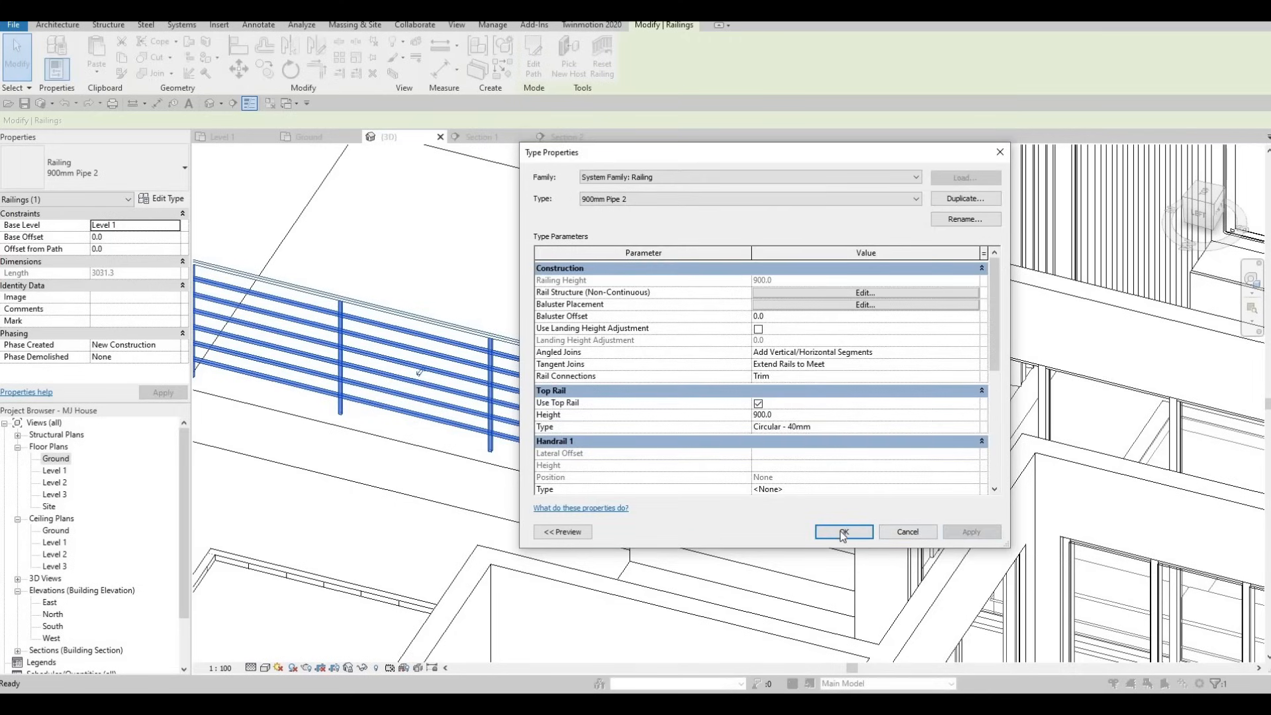
Step: Examine the modified deck railing, steps and pool area from several angles in the 3D view
{"action": "middle_click_drag", "start_coordinate": [629, 405], "coordinate": [705, 361]}
{"action": "scroll", "coordinate": [705, 360], "scroll_direction": "down", "scroll_amount": 1}
{"action": "key", "text": "Escape"}
{"action": "key", "text": "Escape"}
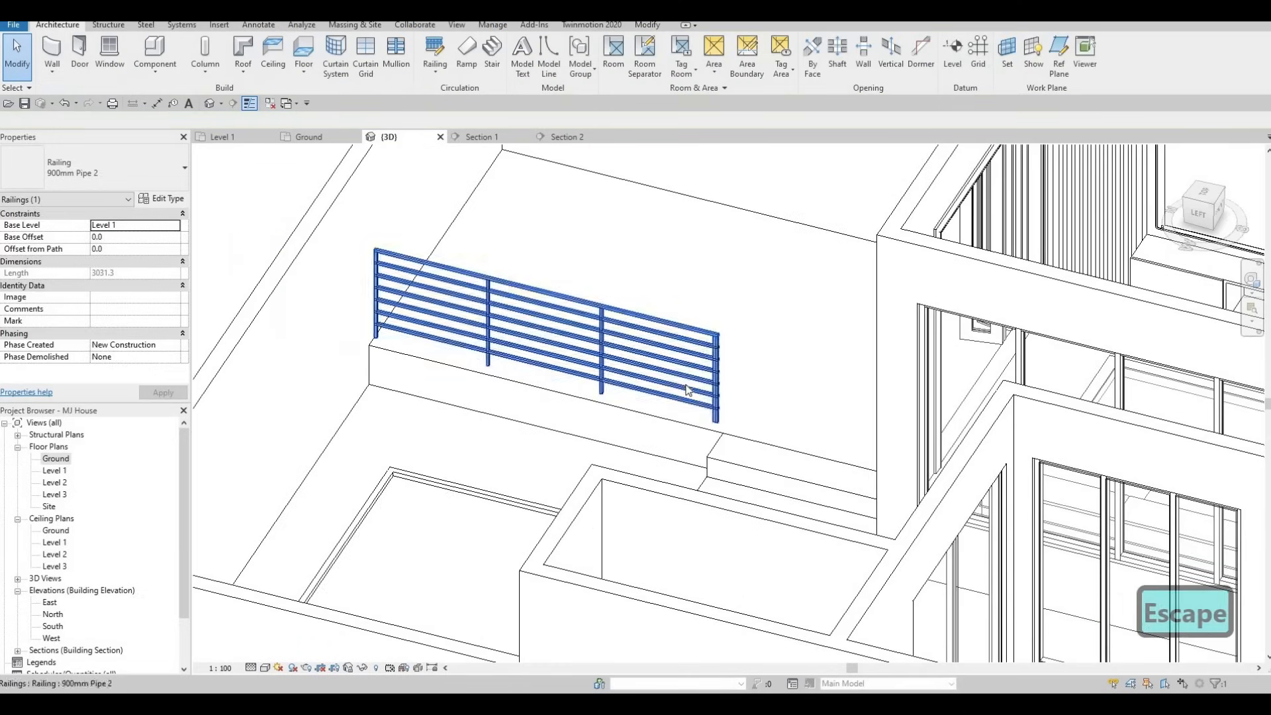
{"action": "middle_click_drag", "start_coordinate": [698, 405], "coordinate": [705, 374], "text": "shift"}
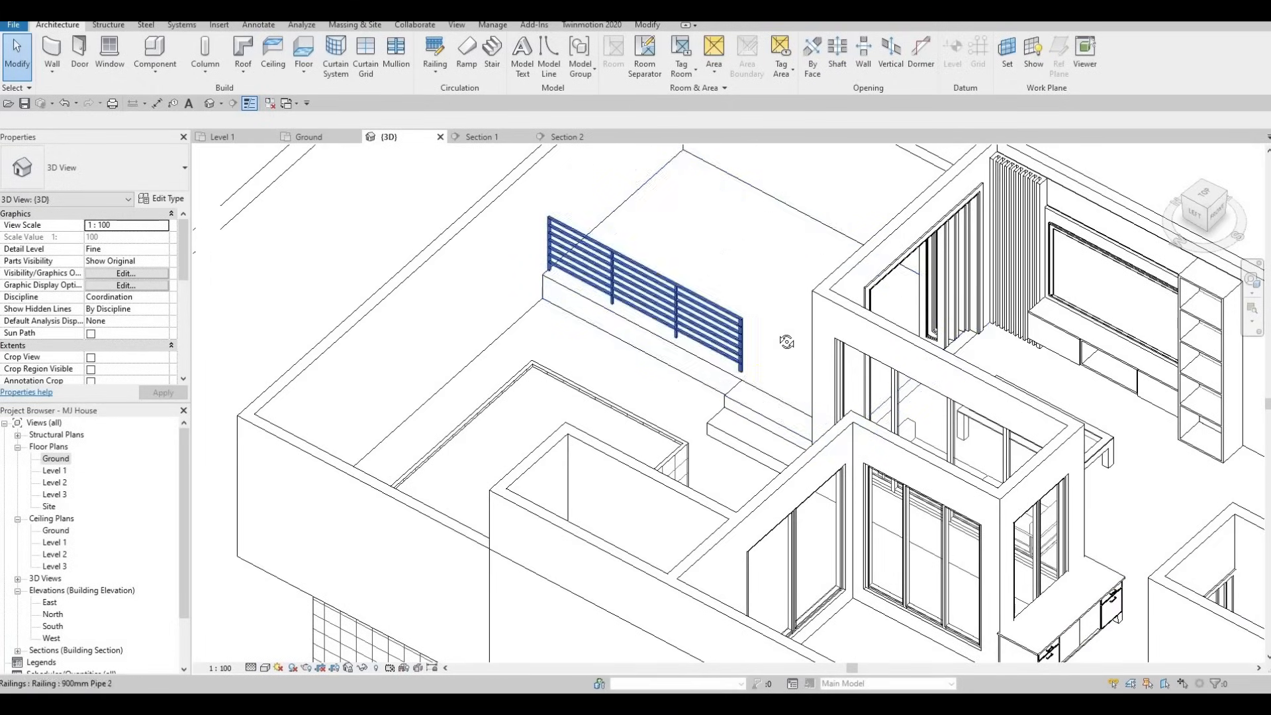
{"action": "middle_click_drag", "start_coordinate": [702, 344], "coordinate": [842, 318], "text": "shift"}
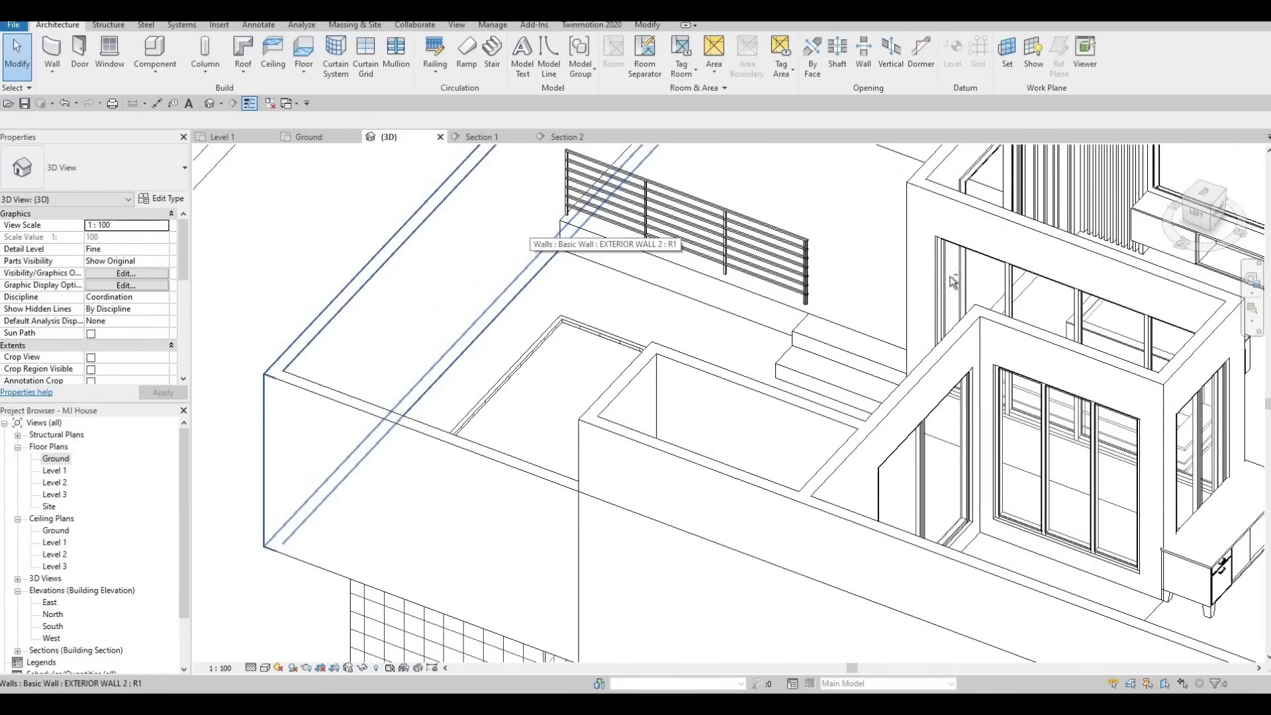
{"action": "middle_click_drag", "start_coordinate": [538, 245], "coordinate": [748, 298], "text": "shift"}
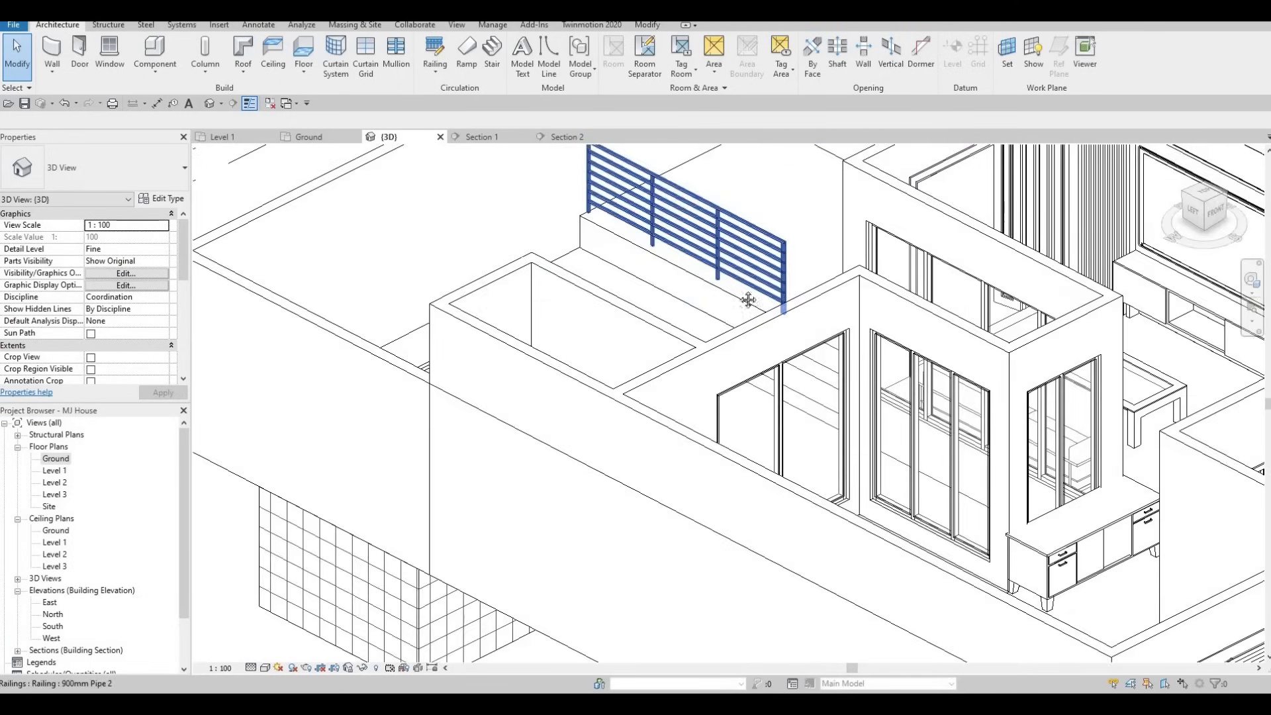
{"action": "scroll", "coordinate": [749, 299], "scroll_direction": "down", "scroll_amount": 2}
{"action": "middle_click_drag", "start_coordinate": [761, 351], "coordinate": [141, 510]}
{"action": "key", "text": "Escape"}
{"action": "key", "text": "Escape"}
Step: Open the Ground floor plan at the pool area and start a new floor
{"action": "double_click", "coordinate": [47, 460]}
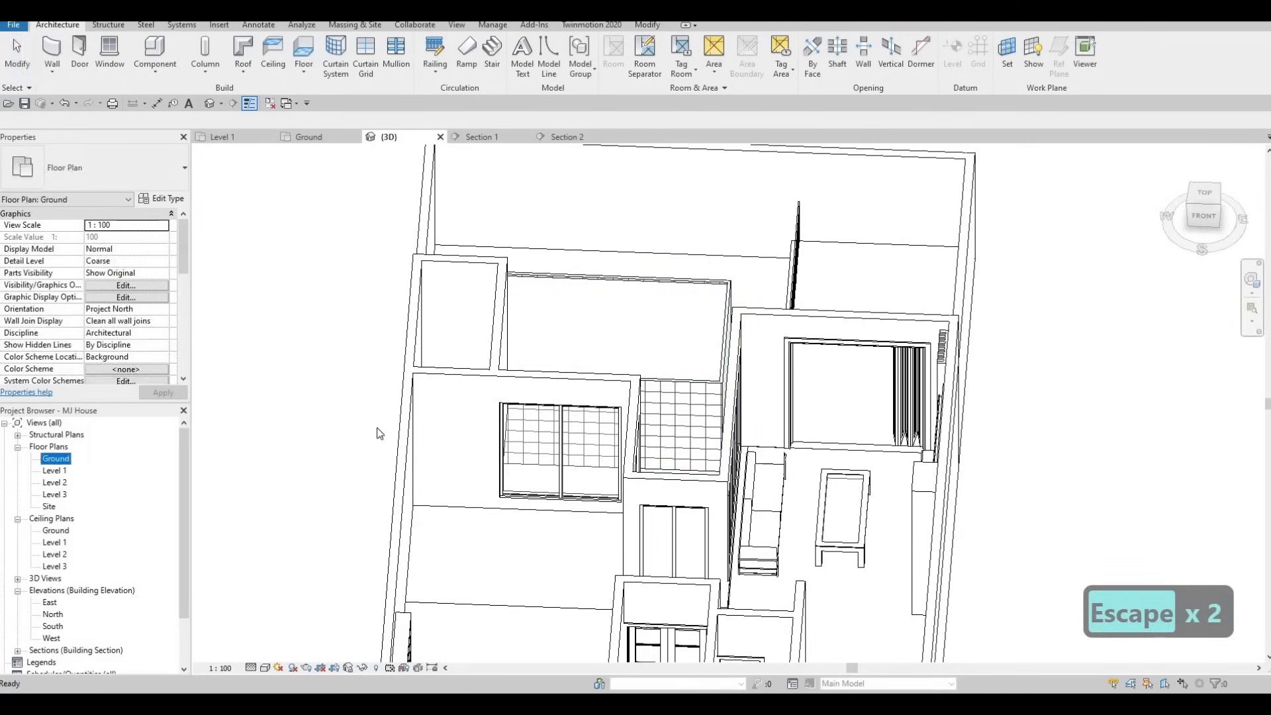
{"action": "scroll", "coordinate": [543, 383], "scroll_direction": "down", "scroll_amount": 1}
{"action": "middle_click_drag", "start_coordinate": [531, 363], "coordinate": [547, 363]}
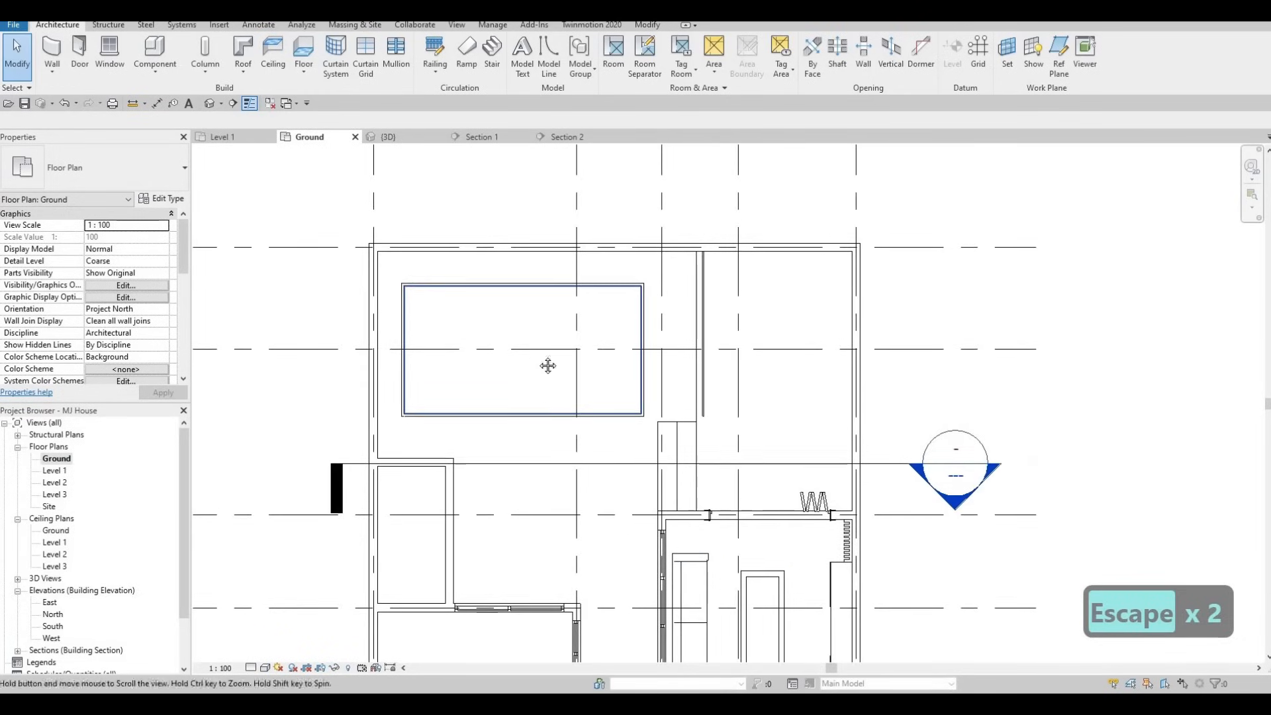
{"action": "scroll", "coordinate": [535, 433], "scroll_direction": "down", "scroll_amount": 1}
{"action": "middle_click_drag", "start_coordinate": [532, 439], "coordinate": [521, 393]}
{"action": "middle_click_drag", "start_coordinate": [389, 243], "coordinate": [387, 212]}
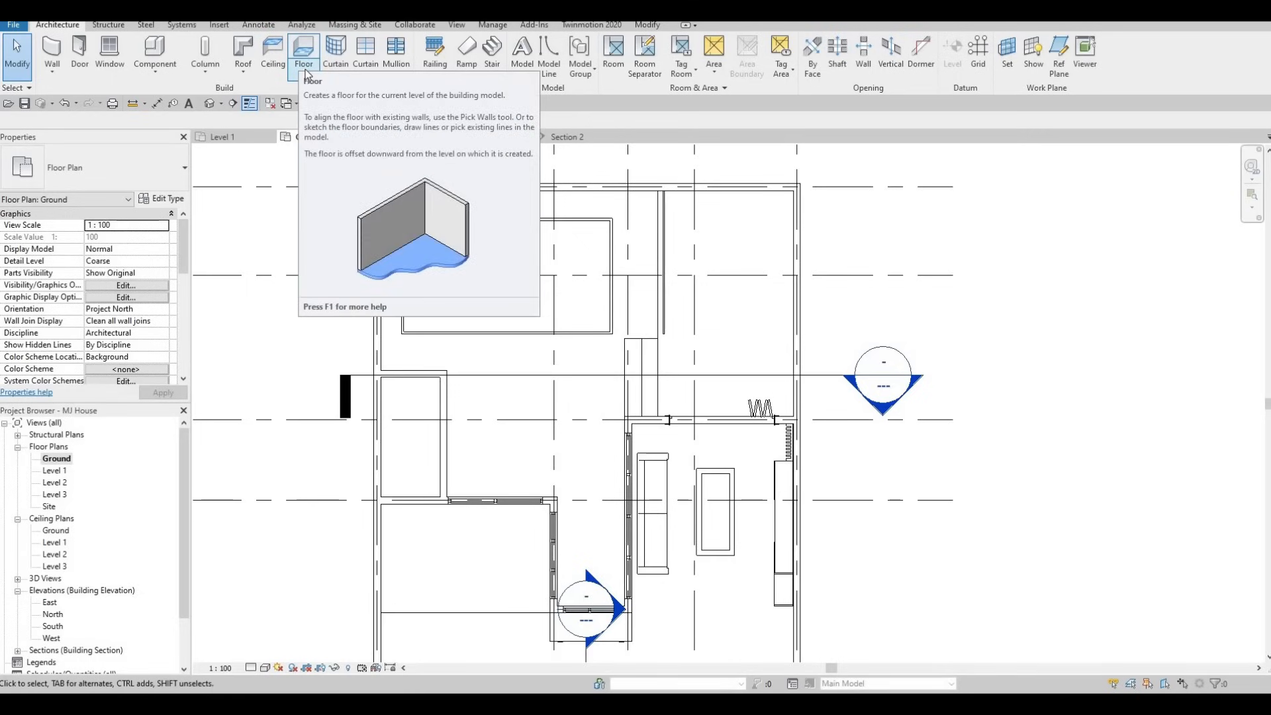
{"action": "left_click", "coordinate": [305, 76]}
{"action": "key", "text": "Escape"}
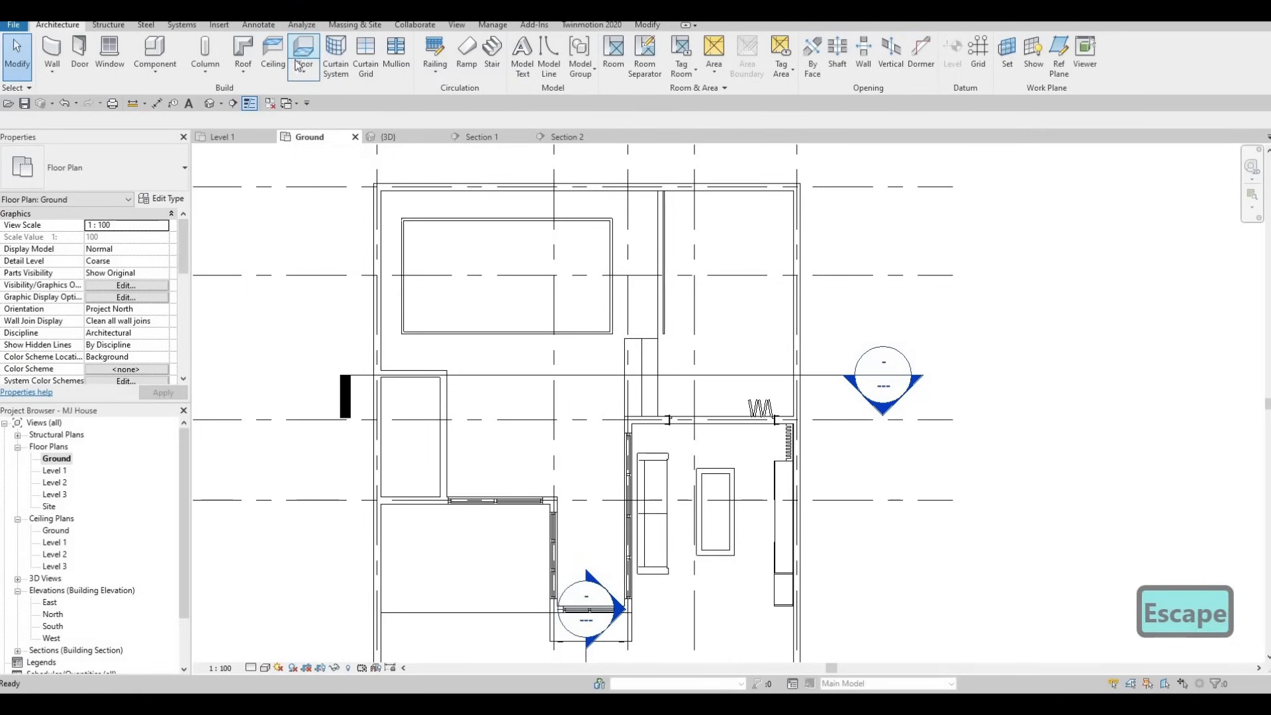
{"action": "left_click", "coordinate": [176, 197]}
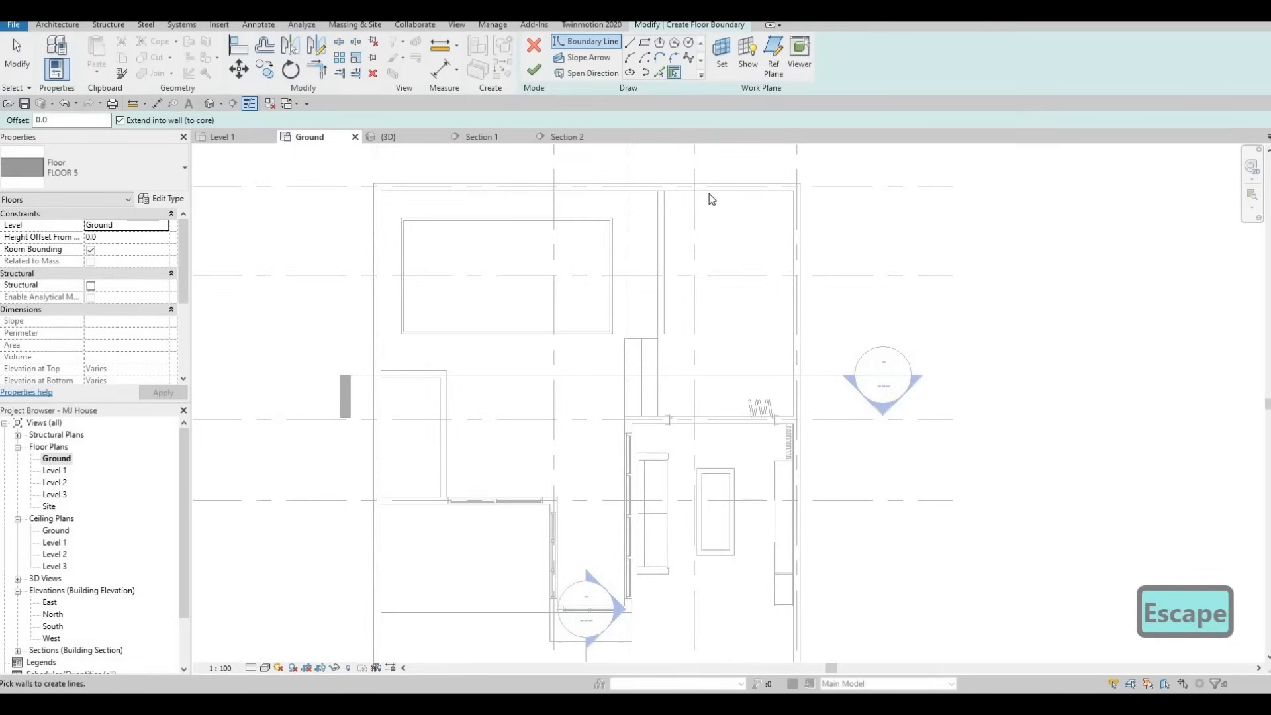
{"action": "left_click", "coordinate": [956, 199]}
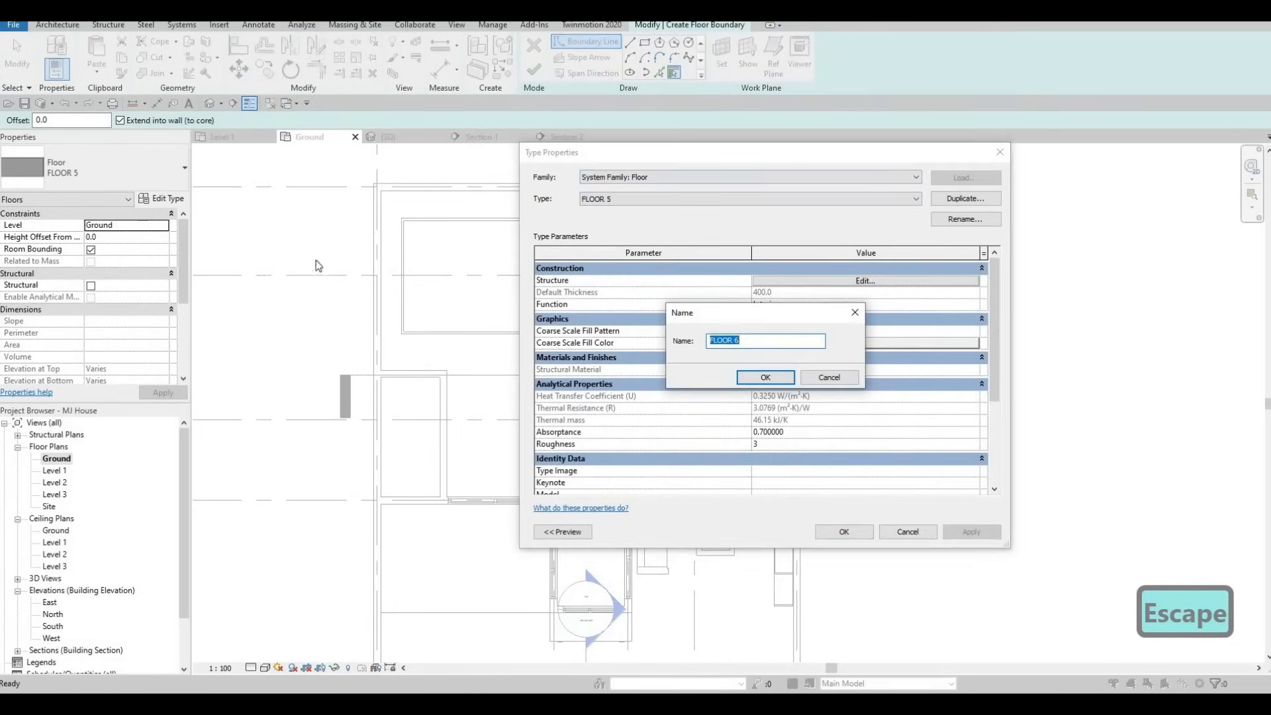
{"action": "key", "text": "Escape"}
{"action": "key", "text": "Escape"}
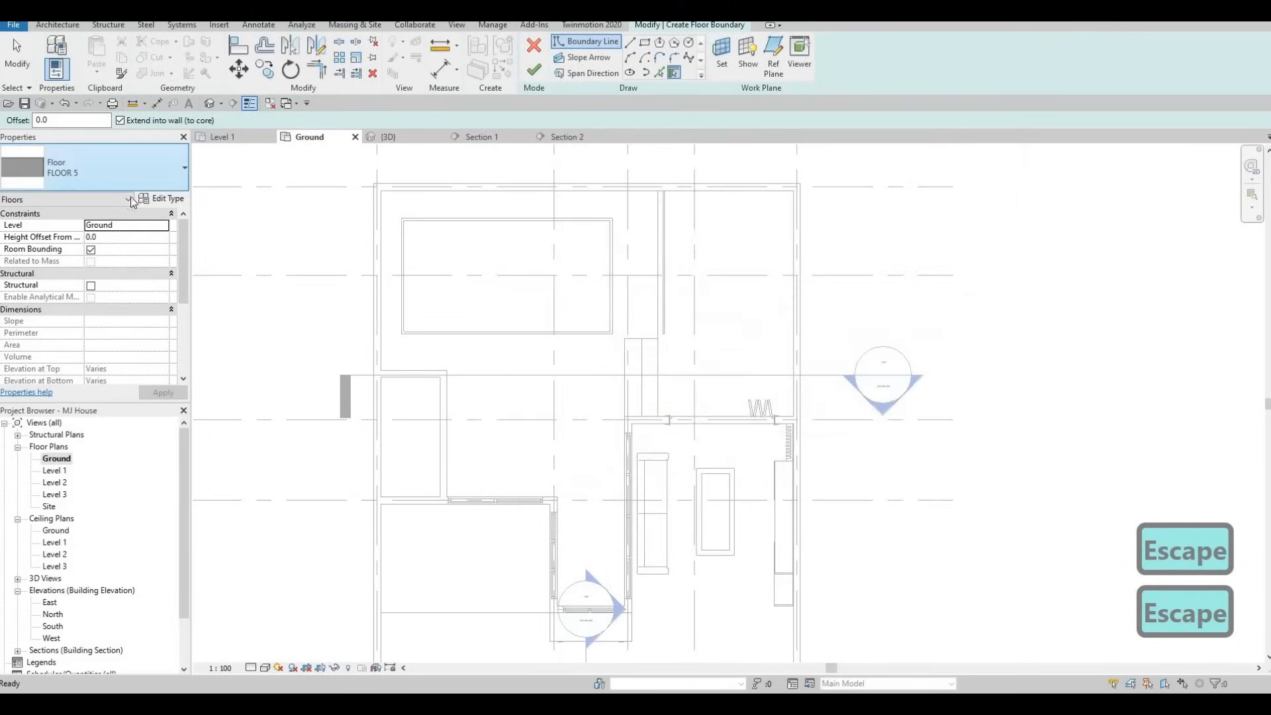
Step: Set the new floor's type to FLOOR 4
{"action": "left_click", "coordinate": [125, 175]}
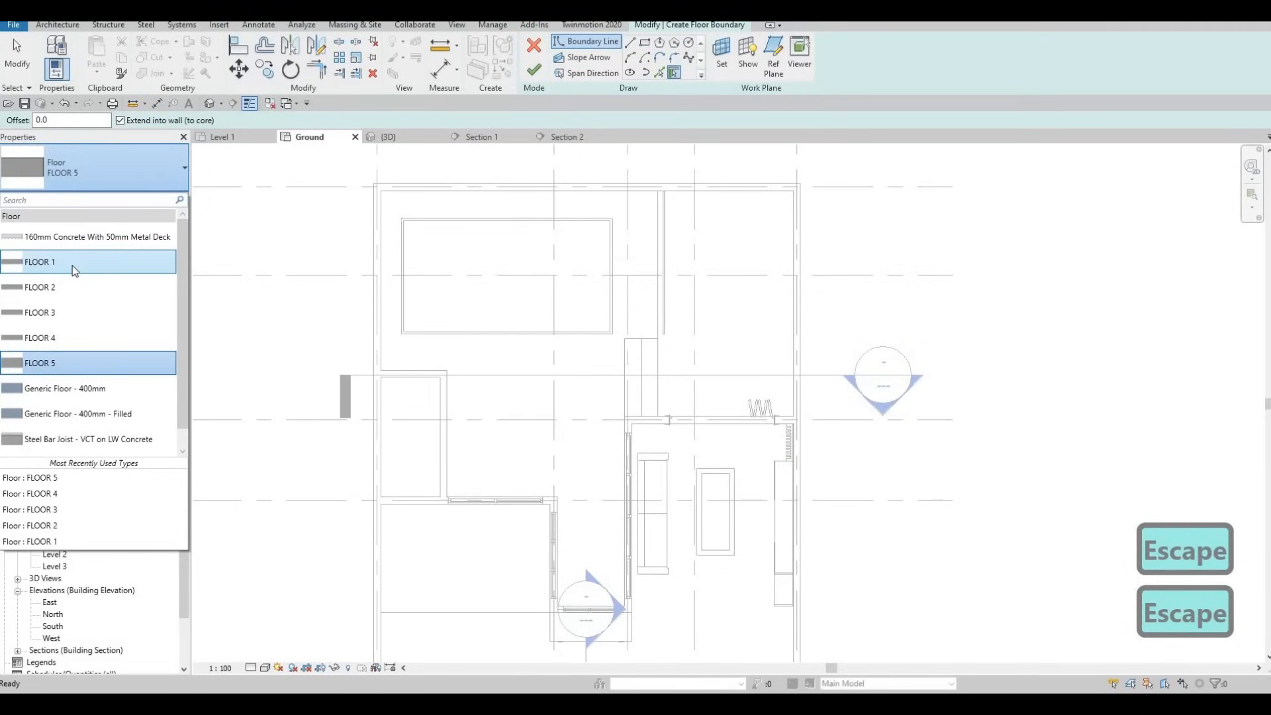
{"action": "left_click", "coordinate": [61, 337]}
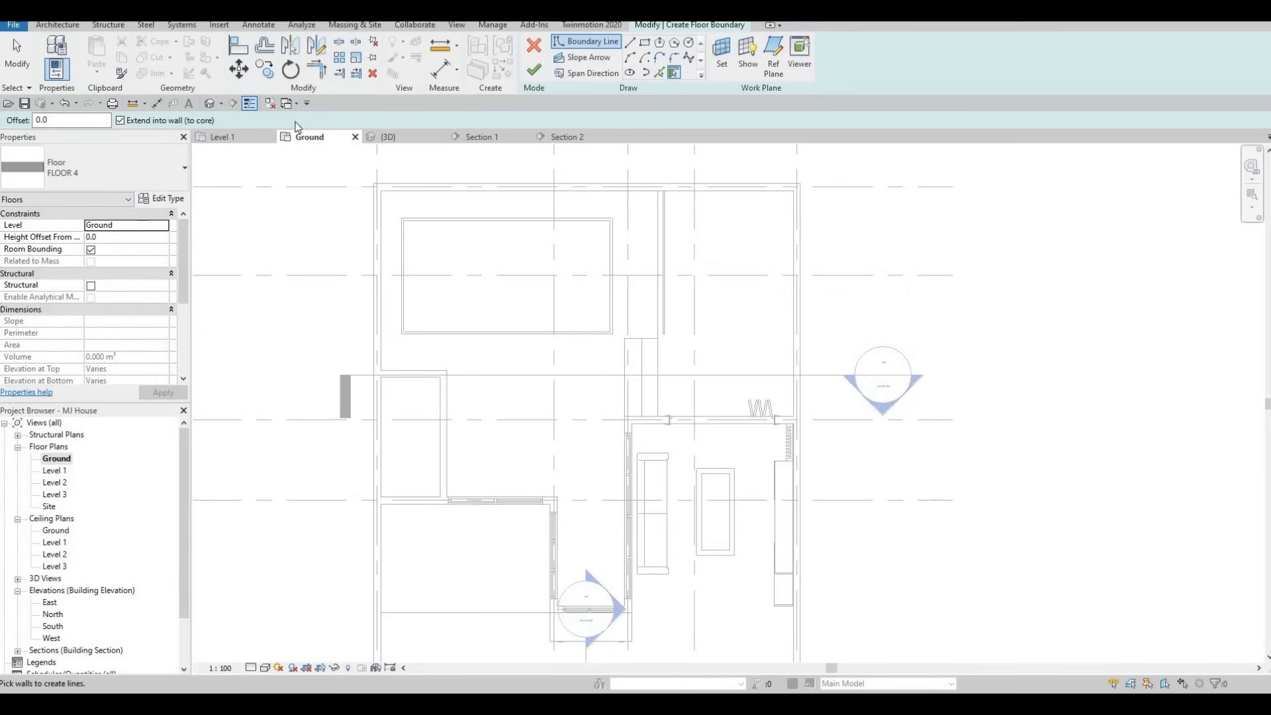
Step: Duplicate the floor type FLOOR 4 as FLOOR 6
{"action": "left_click", "coordinate": [164, 200]}
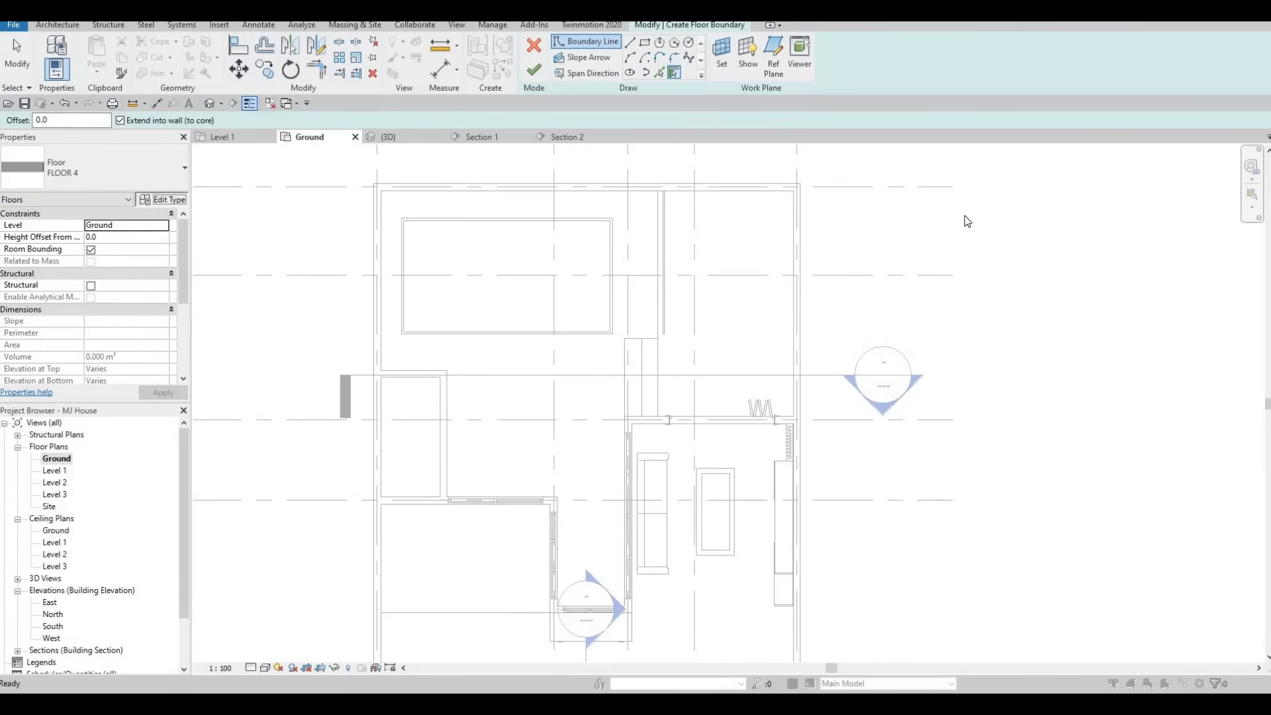
{"action": "left_click", "coordinate": [966, 199]}
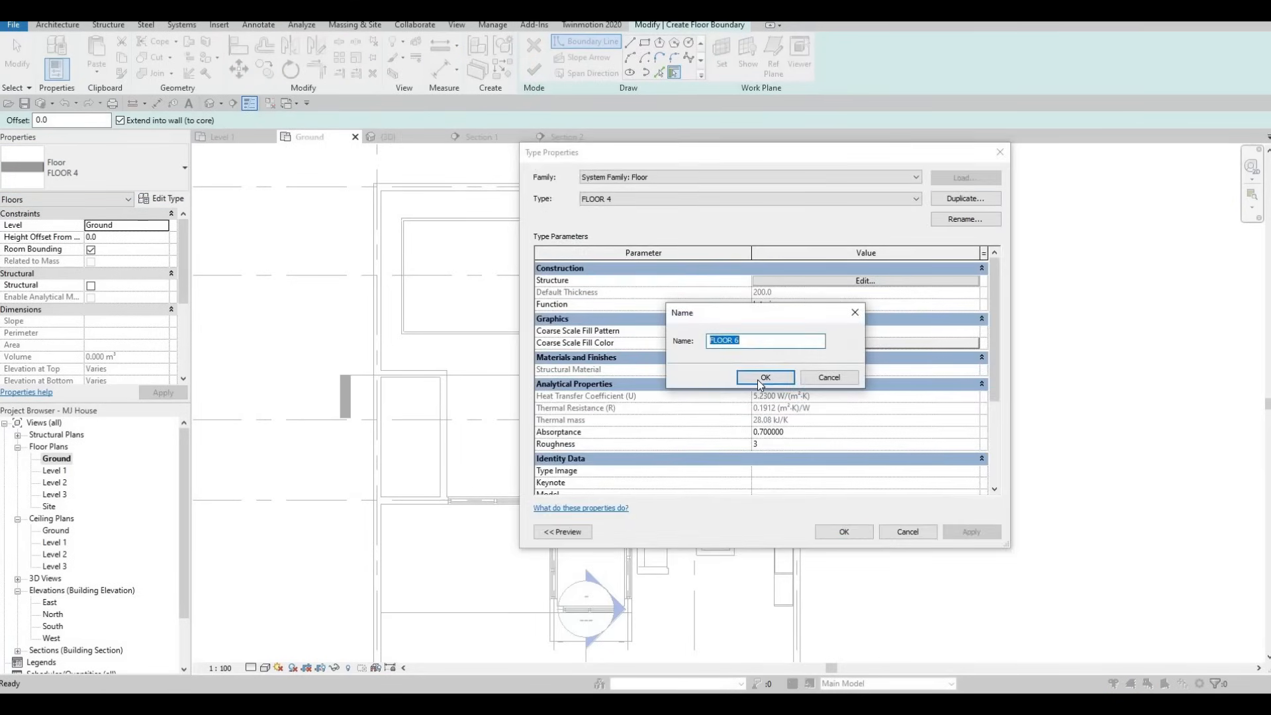
{"action": "left_click", "coordinate": [780, 378]}
Step: Set the FLOOR 6 structure layer's material to Concrete, C12/15 from the AEC concrete library and accept the type
{"action": "left_click", "coordinate": [860, 279]}
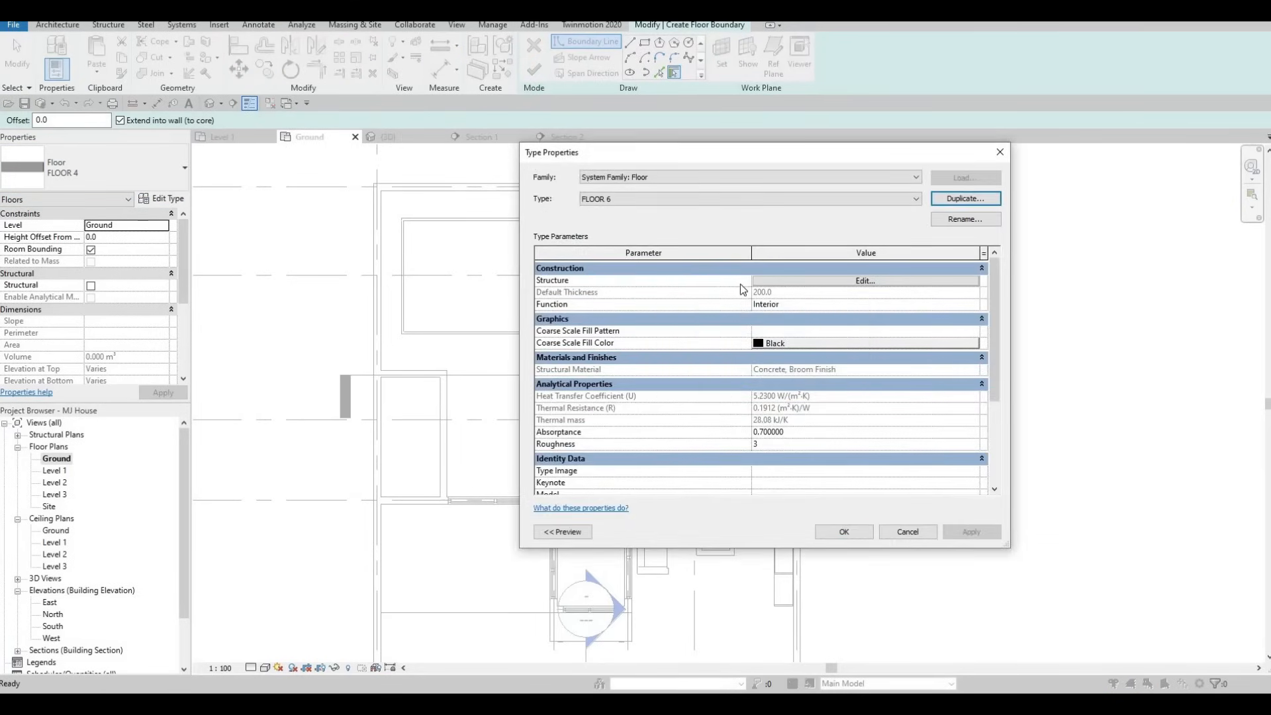
{"action": "left_click", "coordinate": [731, 280]}
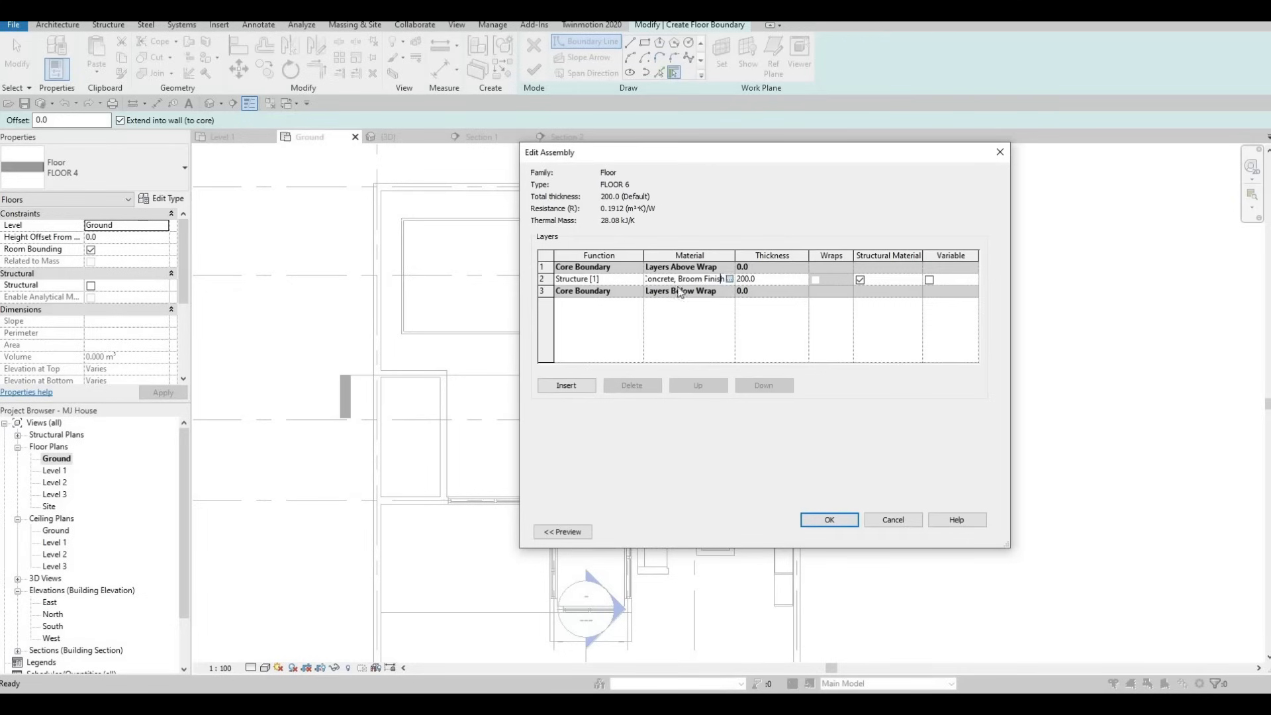
{"action": "left_click", "coordinate": [730, 279]}
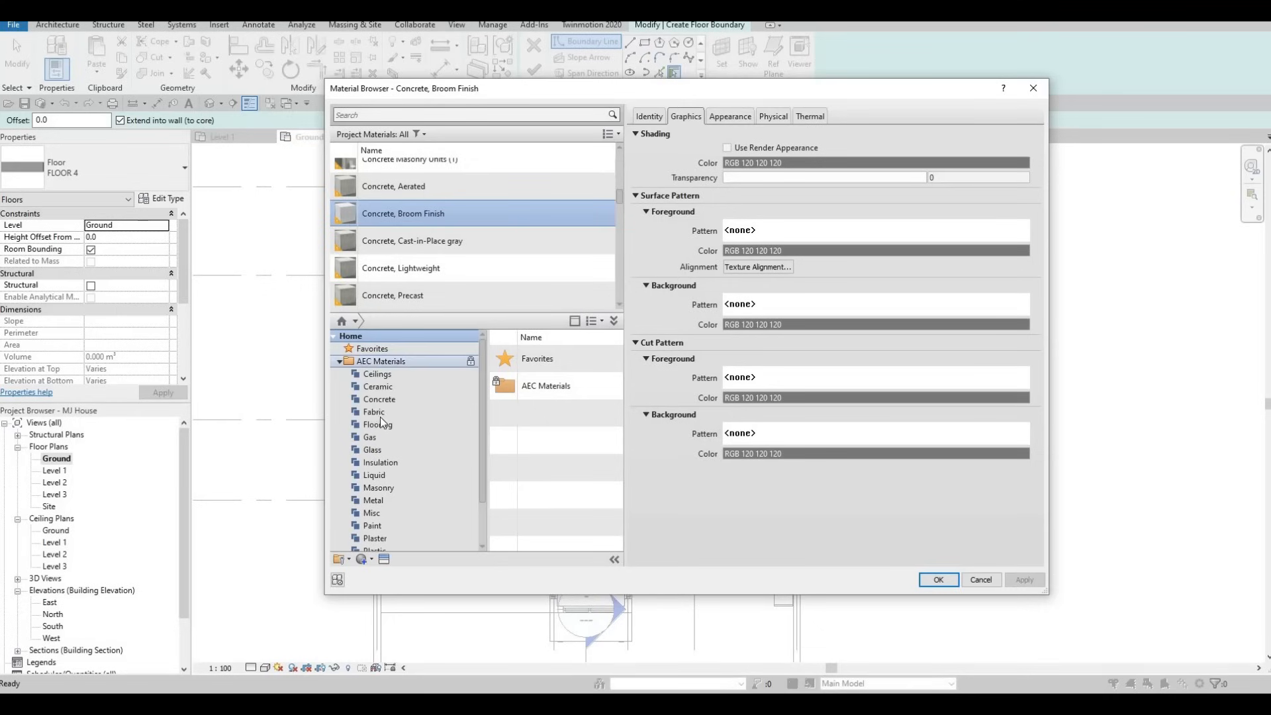
{"action": "left_click", "coordinate": [433, 400]}
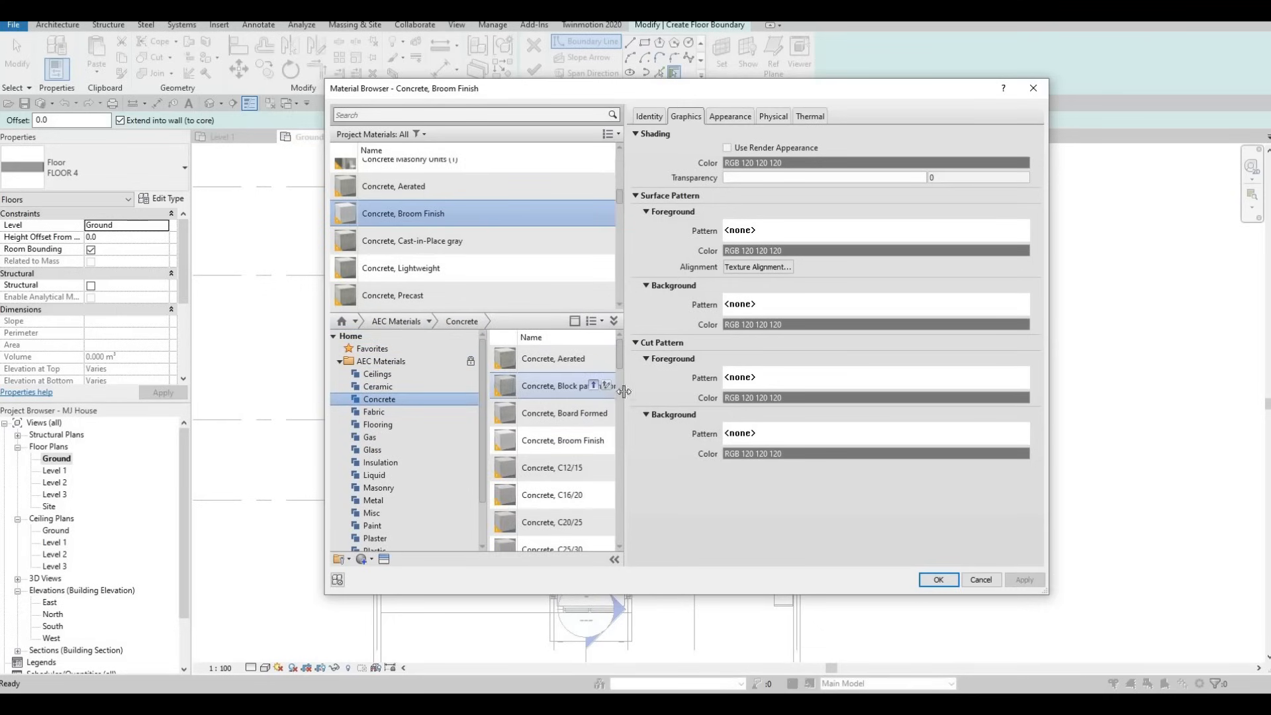
{"action": "left_click", "coordinate": [593, 385]}
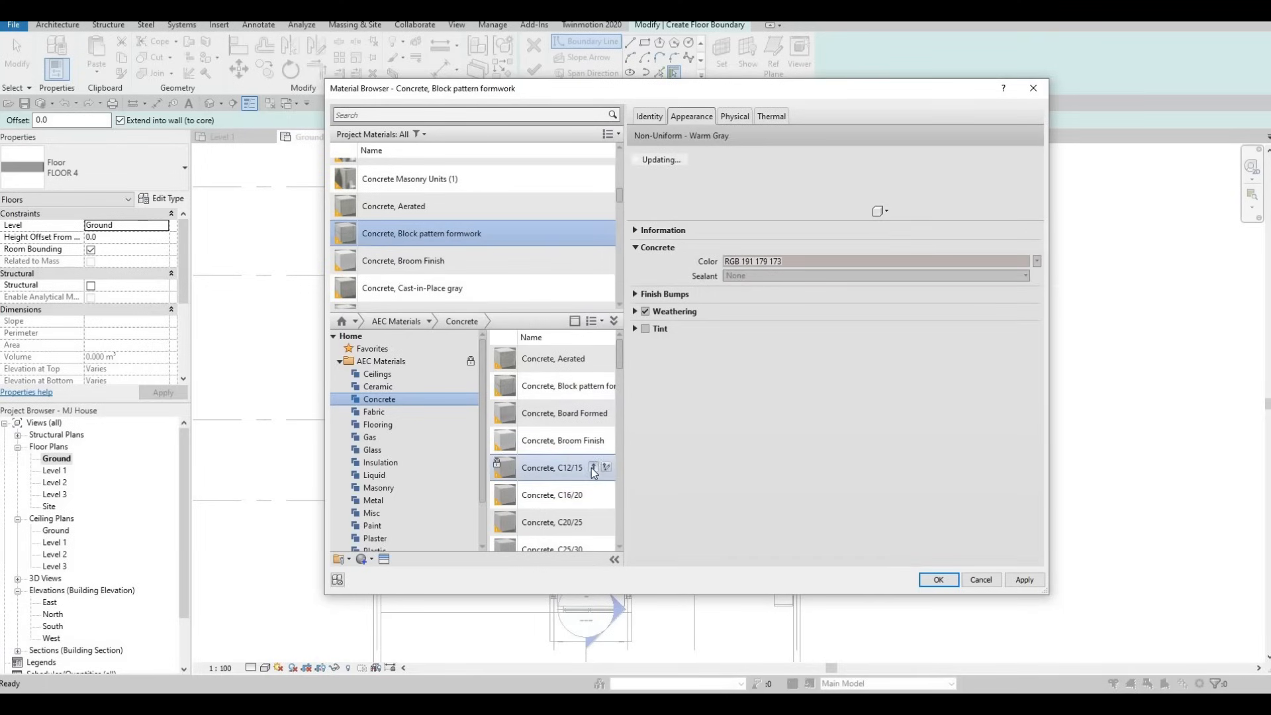
{"action": "left_click", "coordinate": [593, 467]}
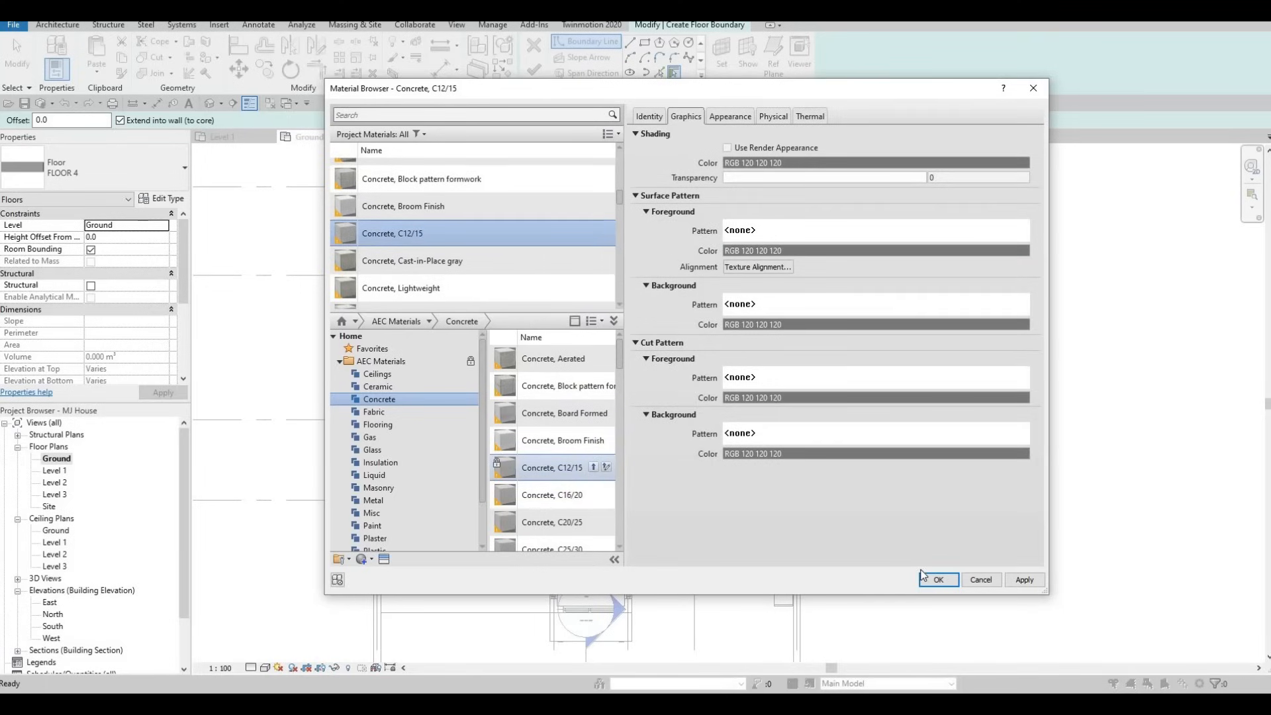
{"action": "left_click", "coordinate": [923, 576]}
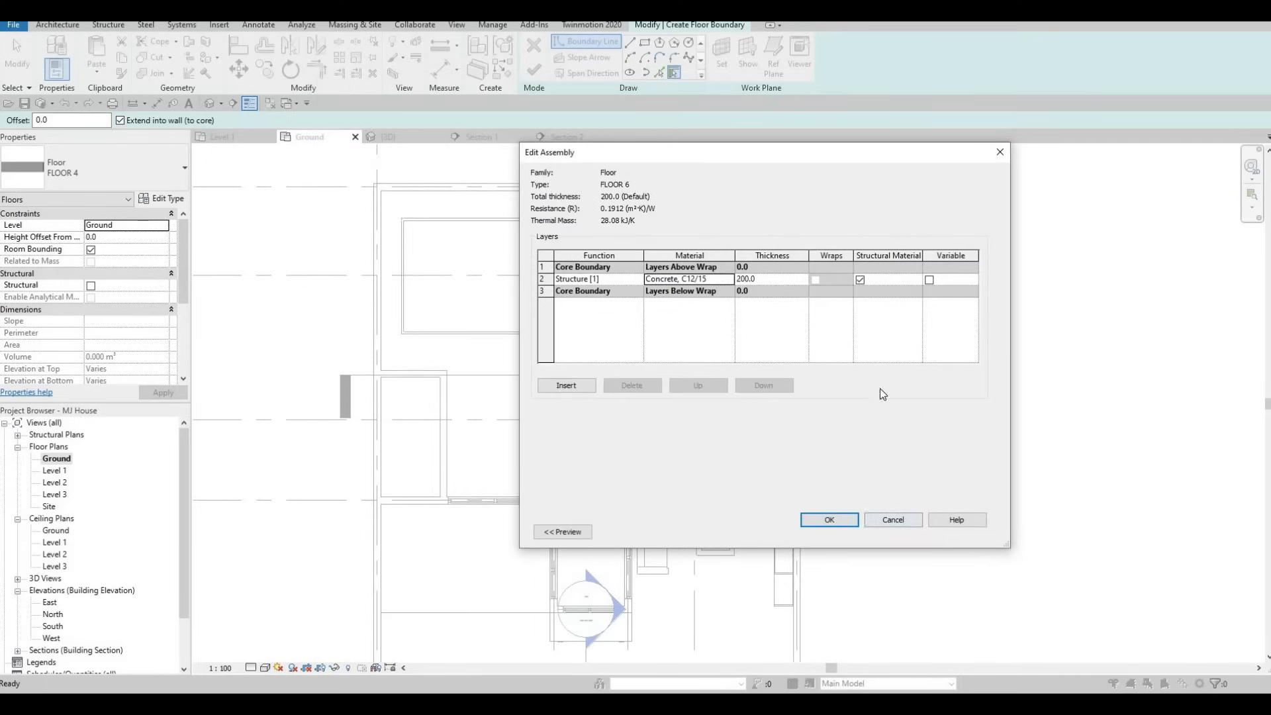
{"action": "left_click", "coordinate": [847, 520]}
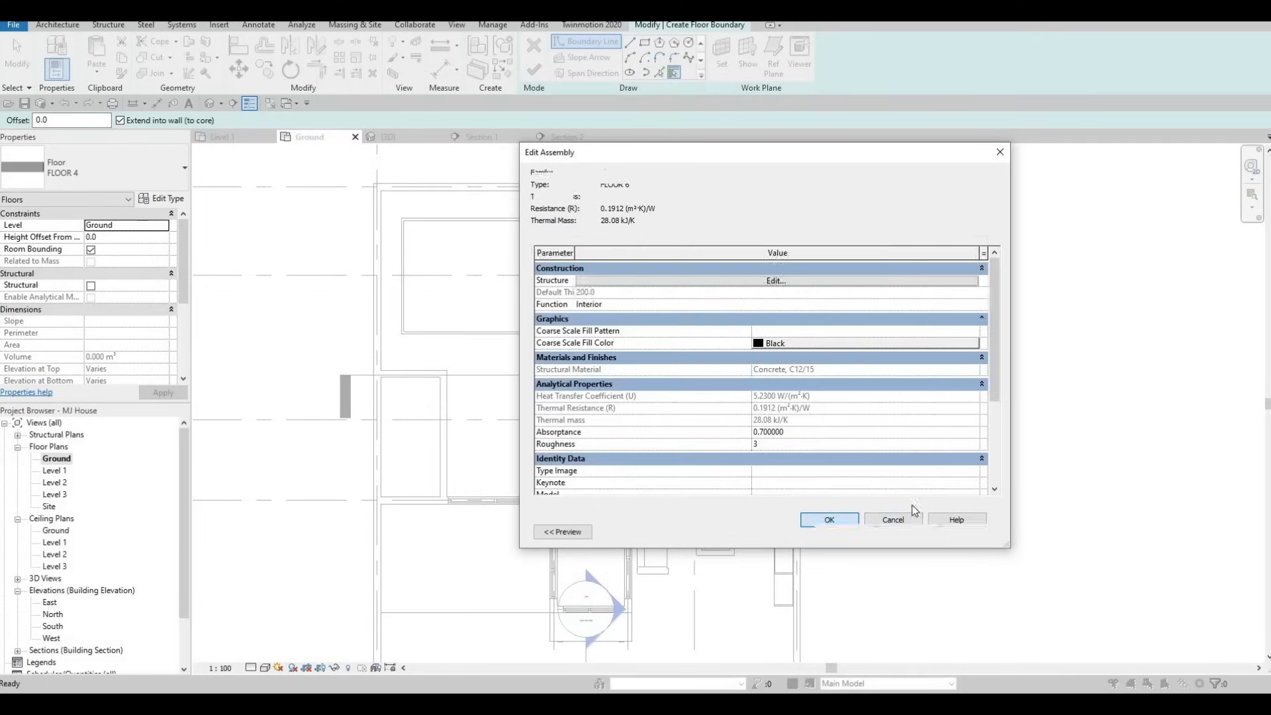
{"action": "left_click", "coordinate": [863, 529]}
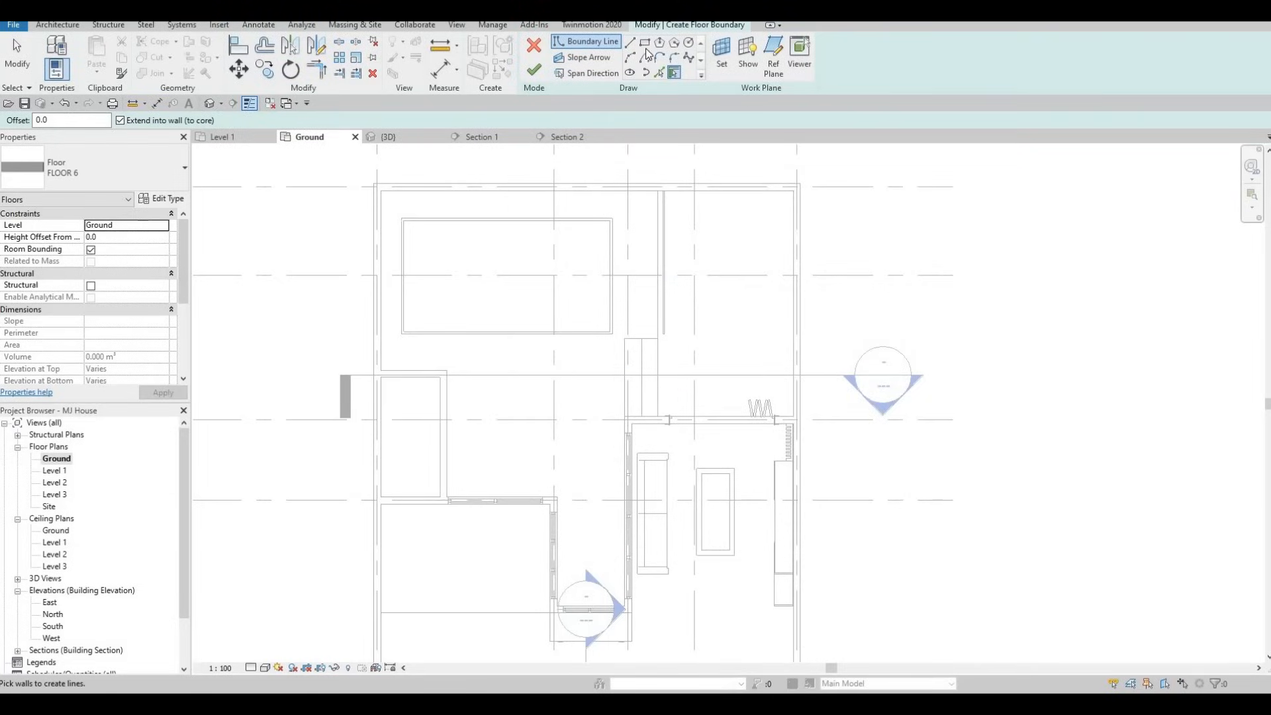
Step: Sketch a rectangular floor boundary from the inner wall corner beside the pool to the exterior wall corner at the passage
{"action": "left_click", "coordinate": [385, 192]}
{"action": "key", "text": "l"}
{"action": "key", "text": "i"}
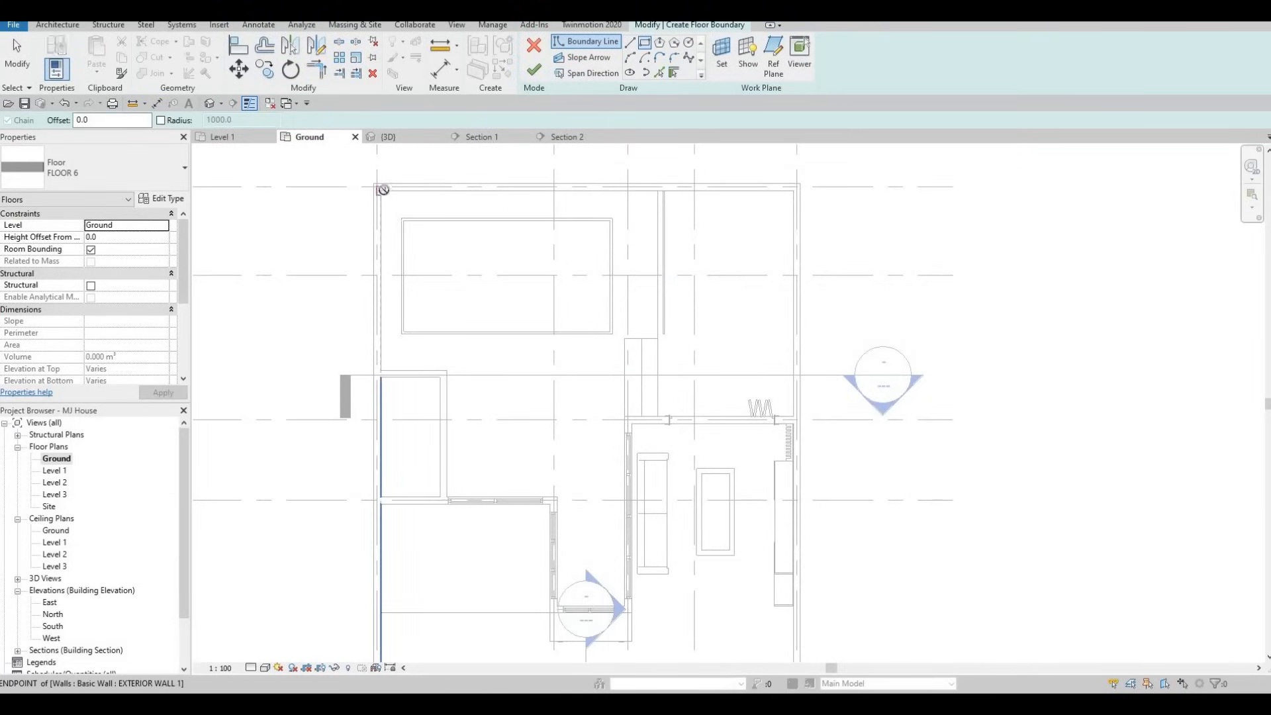
{"action": "left_click", "coordinate": [383, 193]}
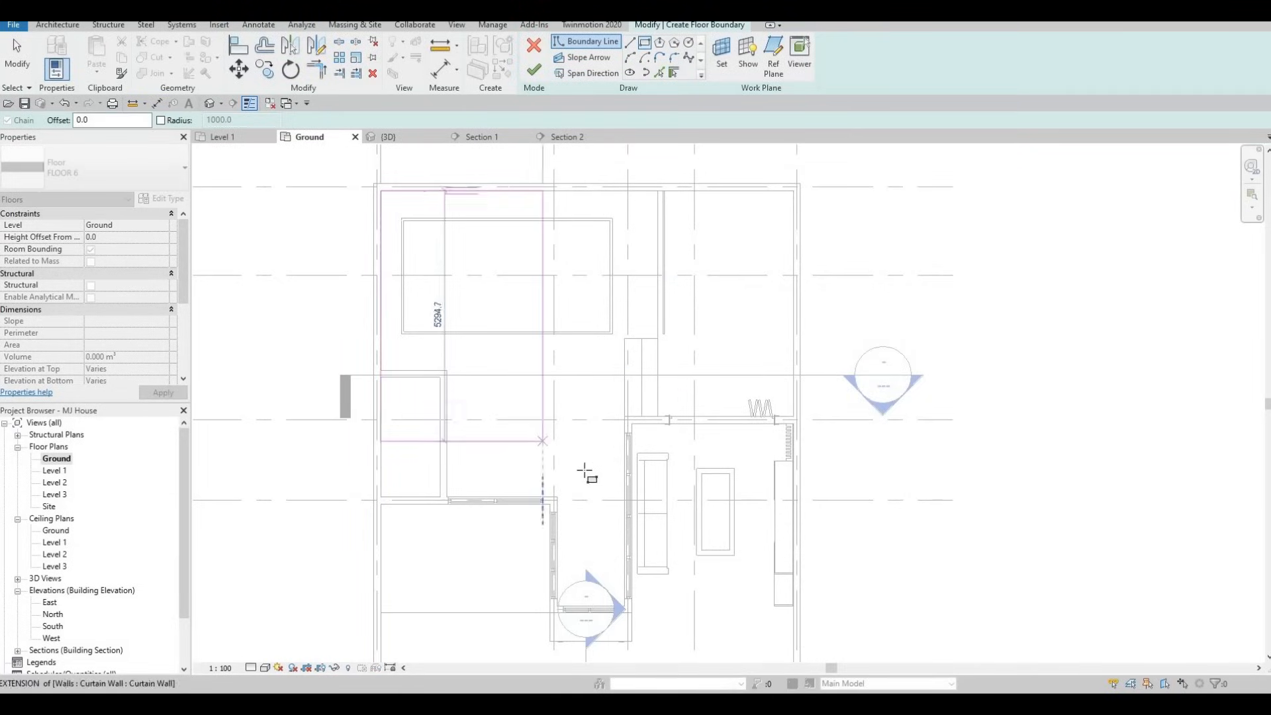
{"action": "left_click", "coordinate": [557, 497]}
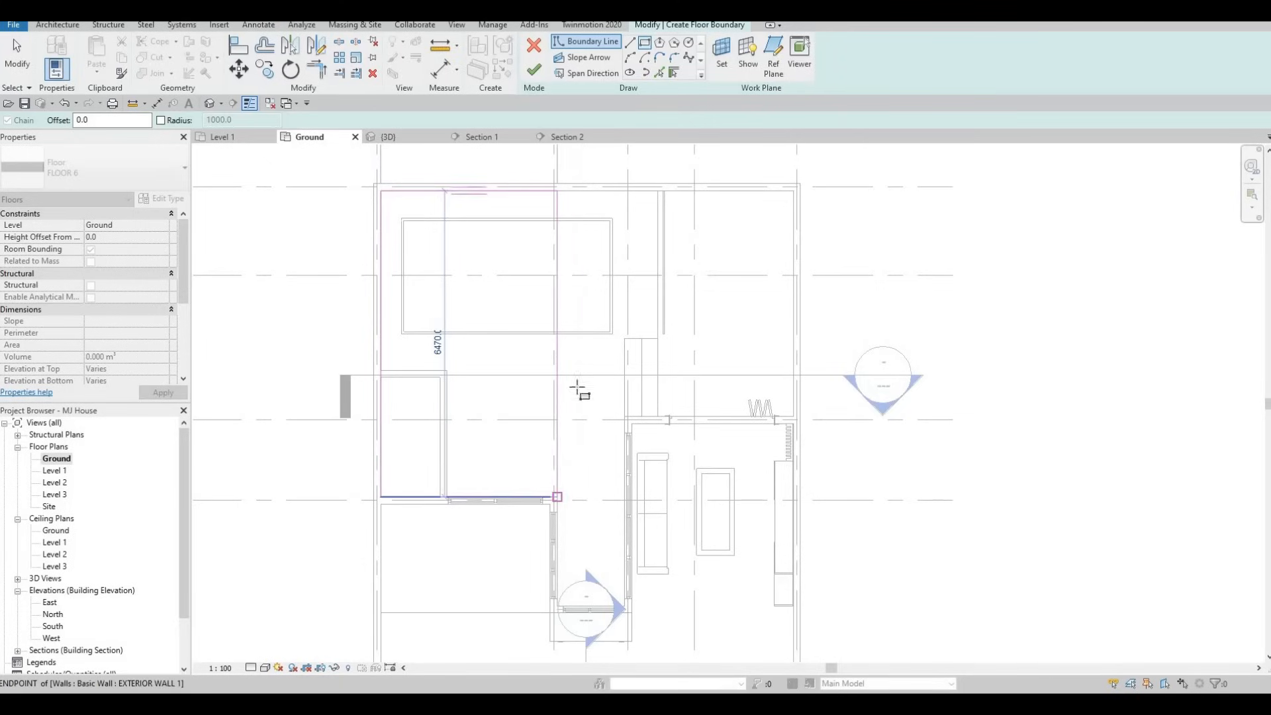
{"action": "key", "text": "Escape"}
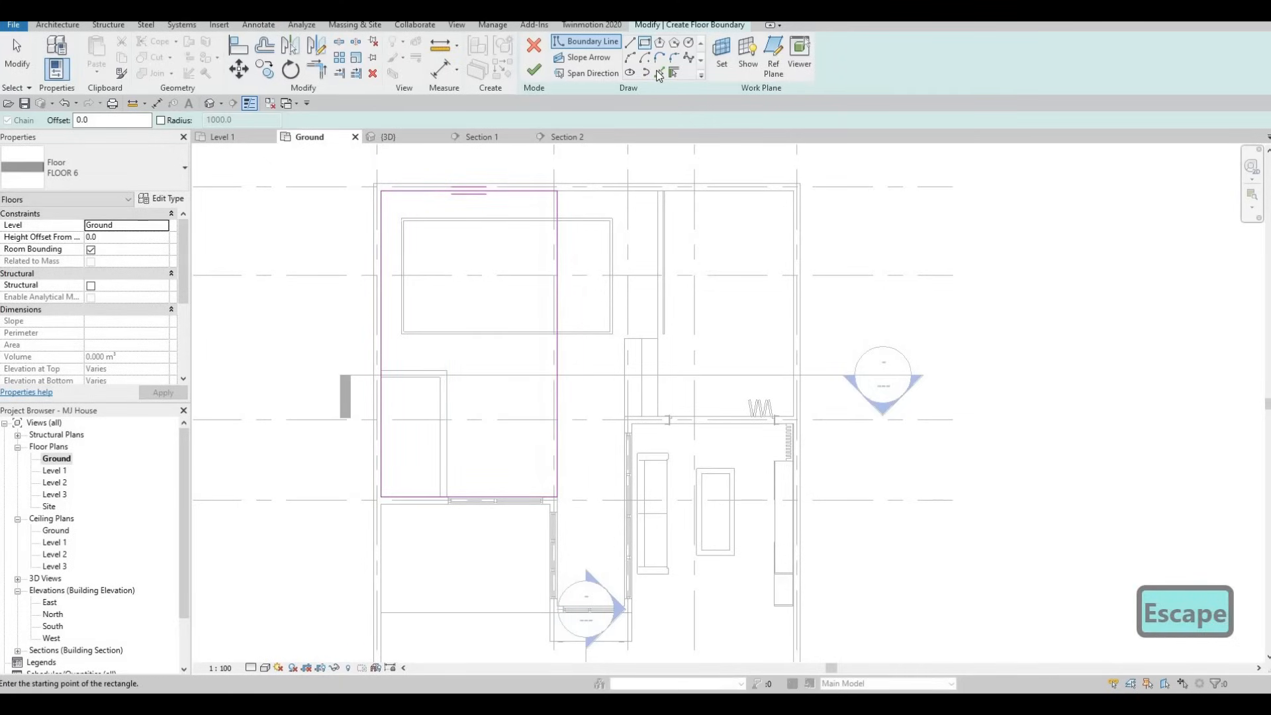
Step: Pick the FLOOR 5 edge beside the pool and the living room's upper exterior wall face as boundary lines
{"action": "scroll", "coordinate": [651, 266], "scroll_direction": "up", "scroll_amount": 1}
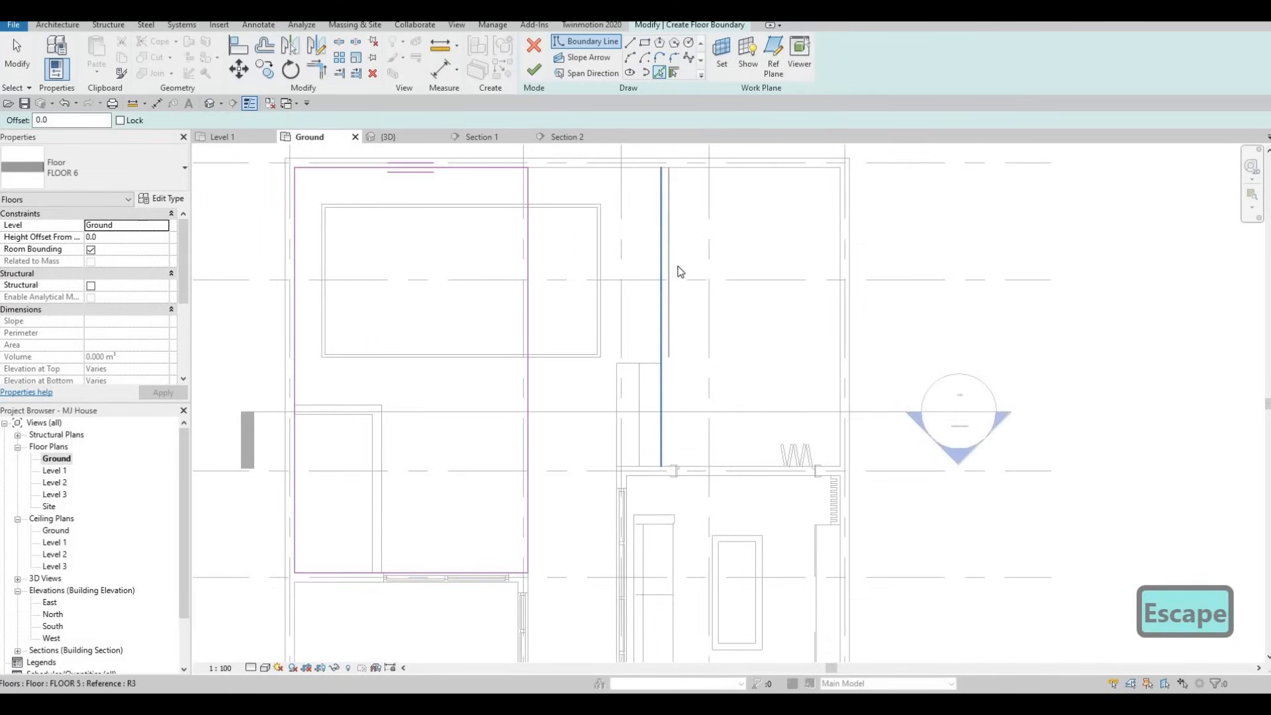
{"action": "left_click", "coordinate": [660, 275]}
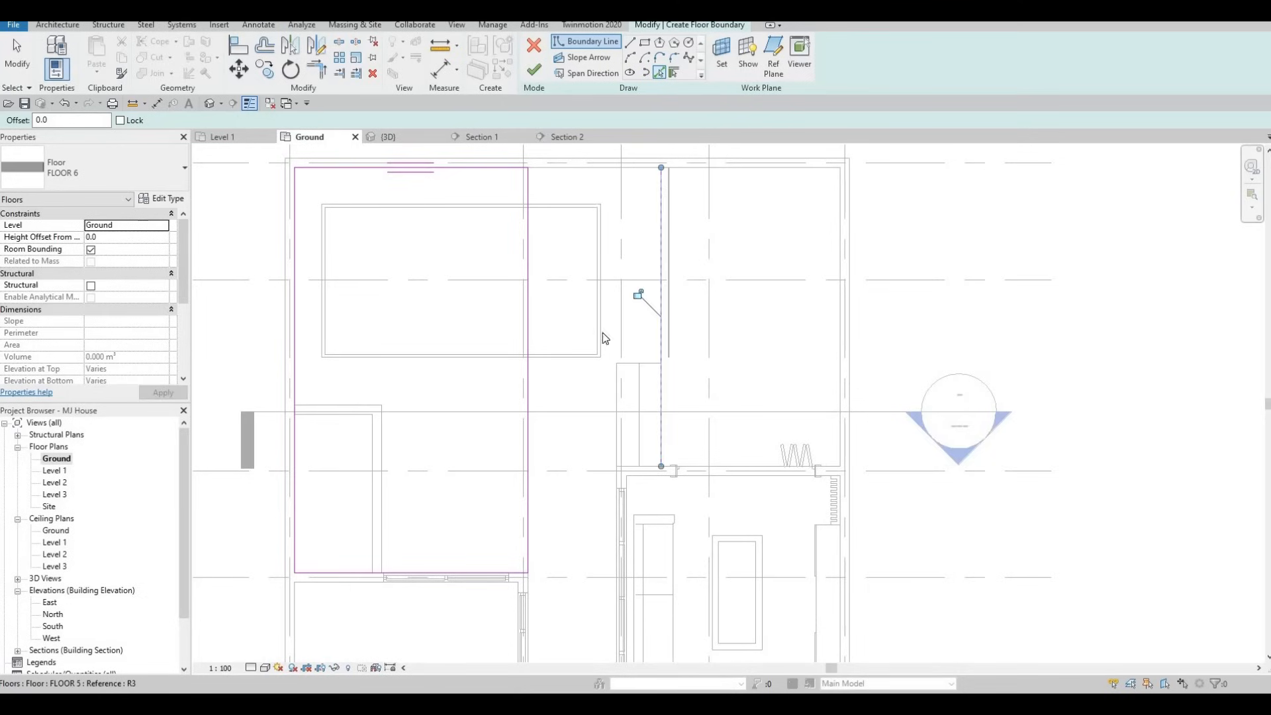
{"action": "middle_click_drag", "start_coordinate": [643, 469], "coordinate": [641, 347]}
{"action": "scroll", "coordinate": [640, 348], "scroll_direction": "up", "scroll_amount": 1}
{"action": "left_click", "coordinate": [619, 339]}
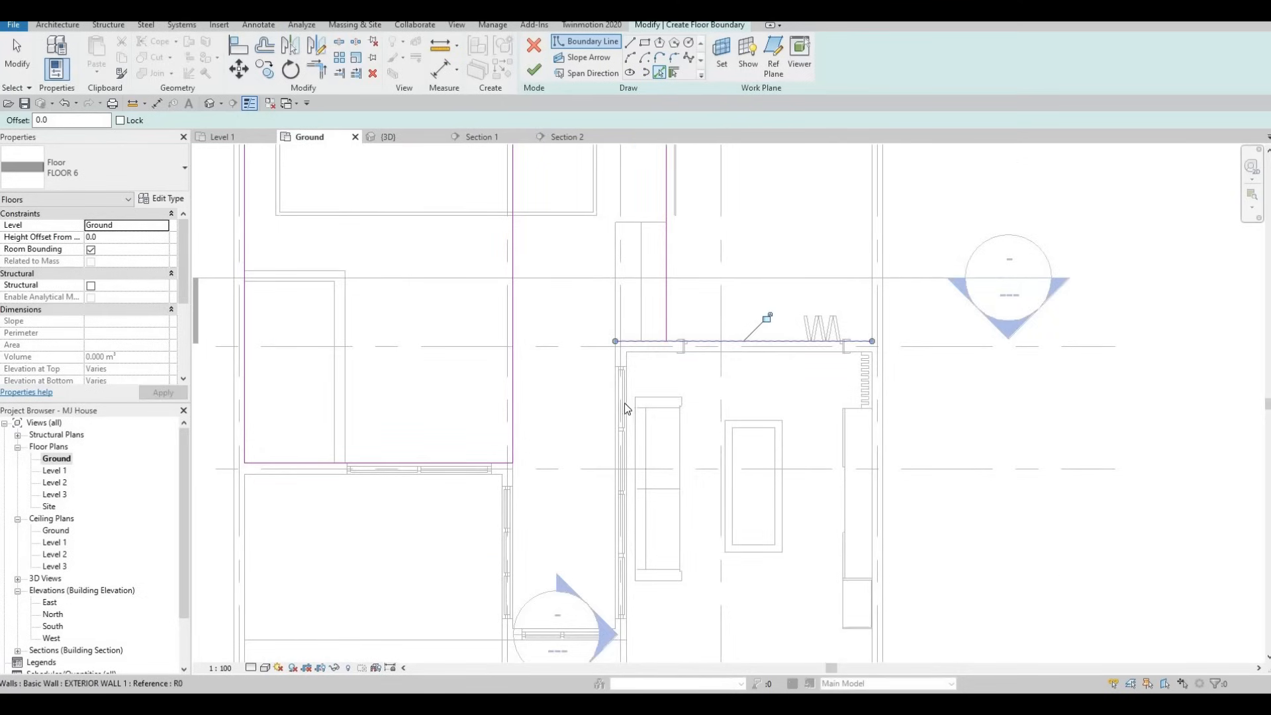
Step: Add boundary lines along the living room's side wall and the wall face closing the lower end of the passage
{"action": "scroll", "coordinate": [612, 359], "scroll_direction": "up", "scroll_amount": 1}
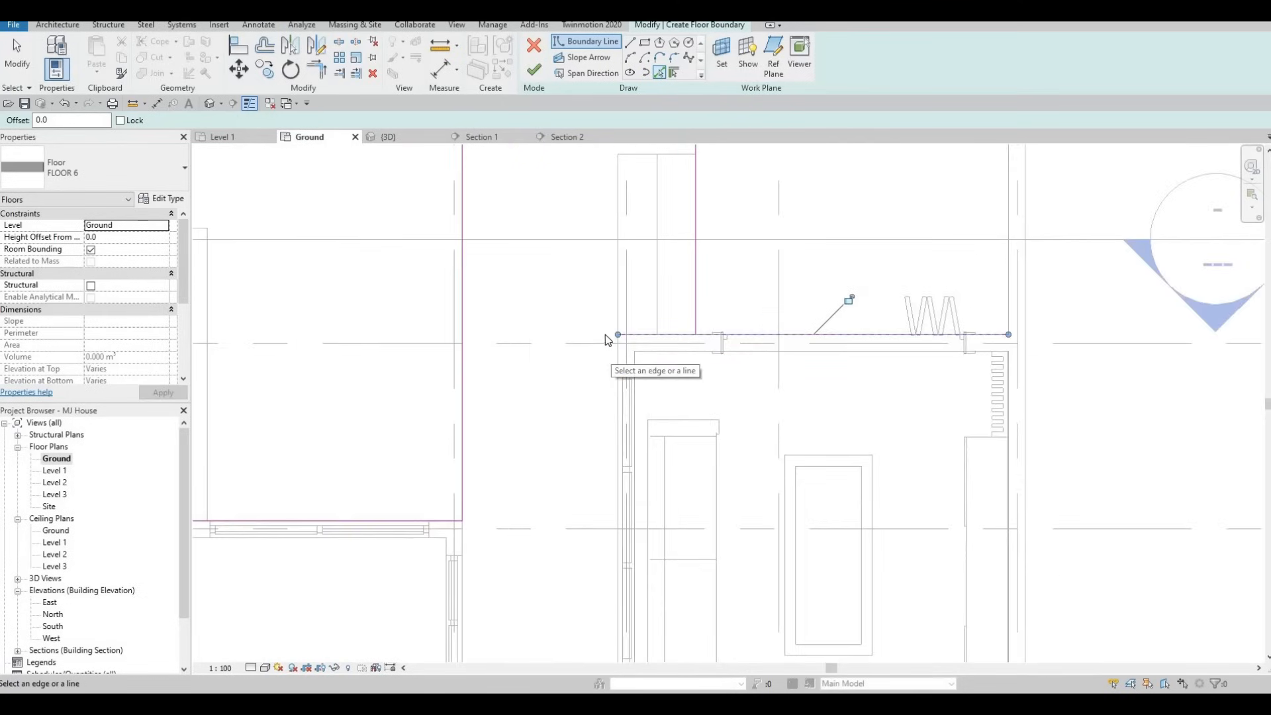
{"action": "left_click", "coordinate": [618, 414]}
{"action": "scroll", "coordinate": [601, 324], "scroll_direction": "down", "scroll_amount": 1}
{"action": "middle_click_drag", "start_coordinate": [574, 647], "coordinate": [587, 372]}
{"action": "scroll", "coordinate": [586, 379], "scroll_direction": "up", "scroll_amount": 1}
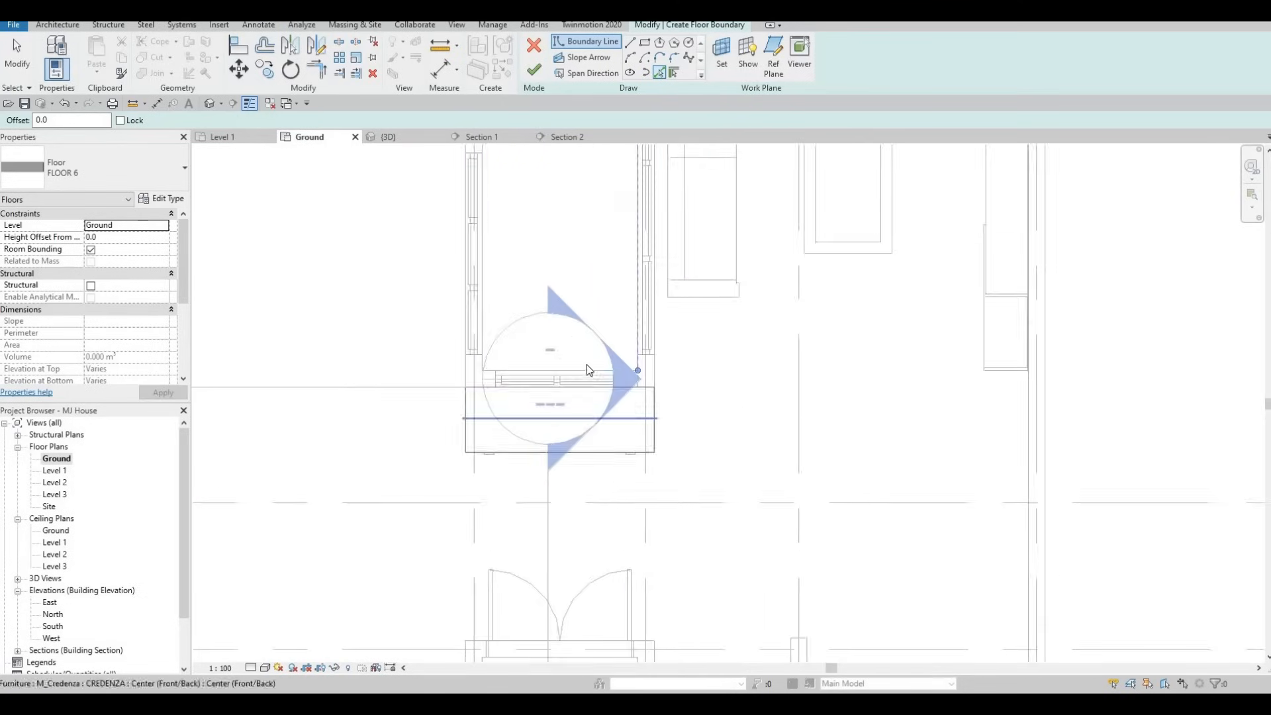
{"action": "scroll", "coordinate": [487, 371], "scroll_direction": "up", "scroll_amount": 2}
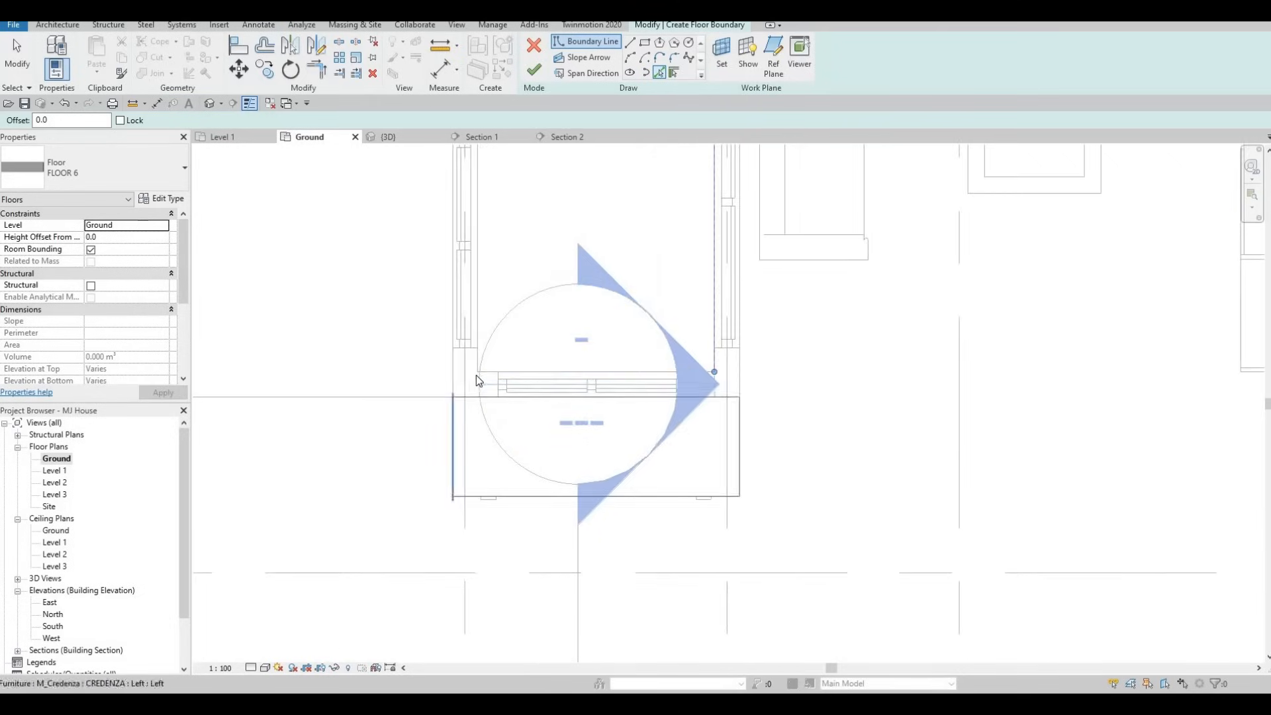
{"action": "scroll", "coordinate": [483, 420], "scroll_direction": "down", "scroll_amount": 3}
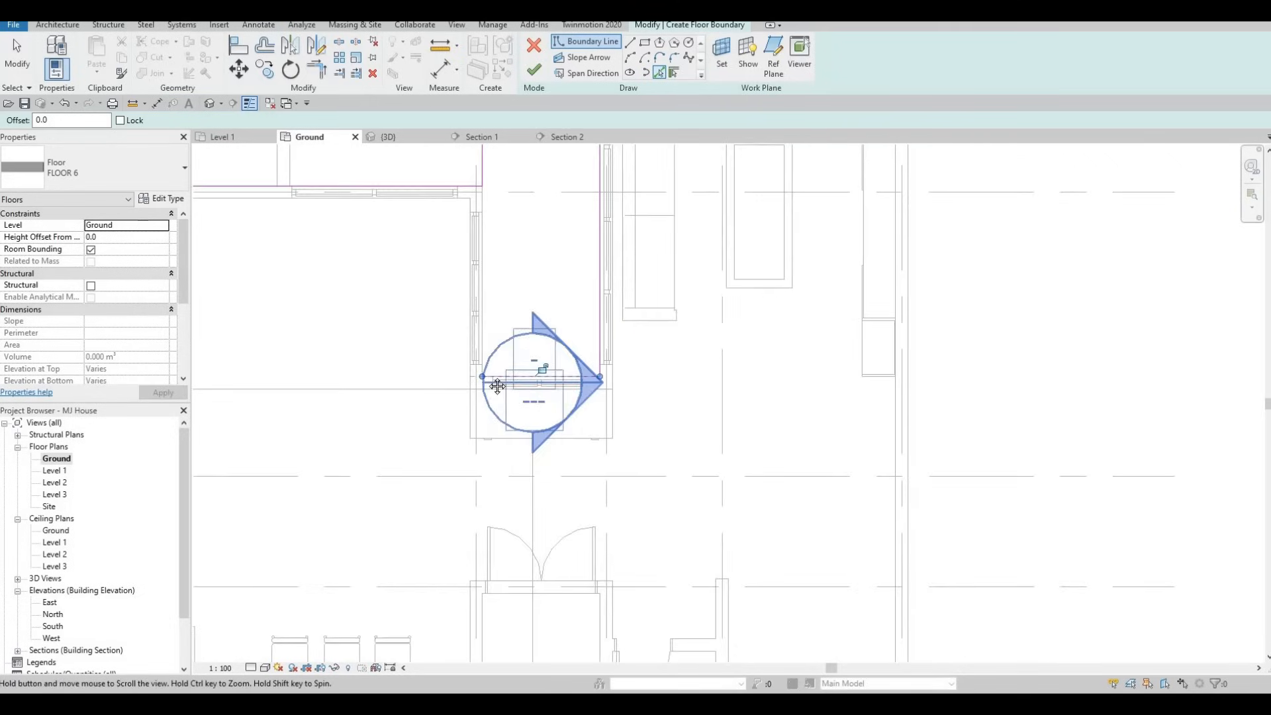
{"action": "middle_click_drag", "start_coordinate": [510, 325], "coordinate": [495, 387]}
{"action": "key", "text": "Escape"}
{"action": "key", "text": "Escape"}
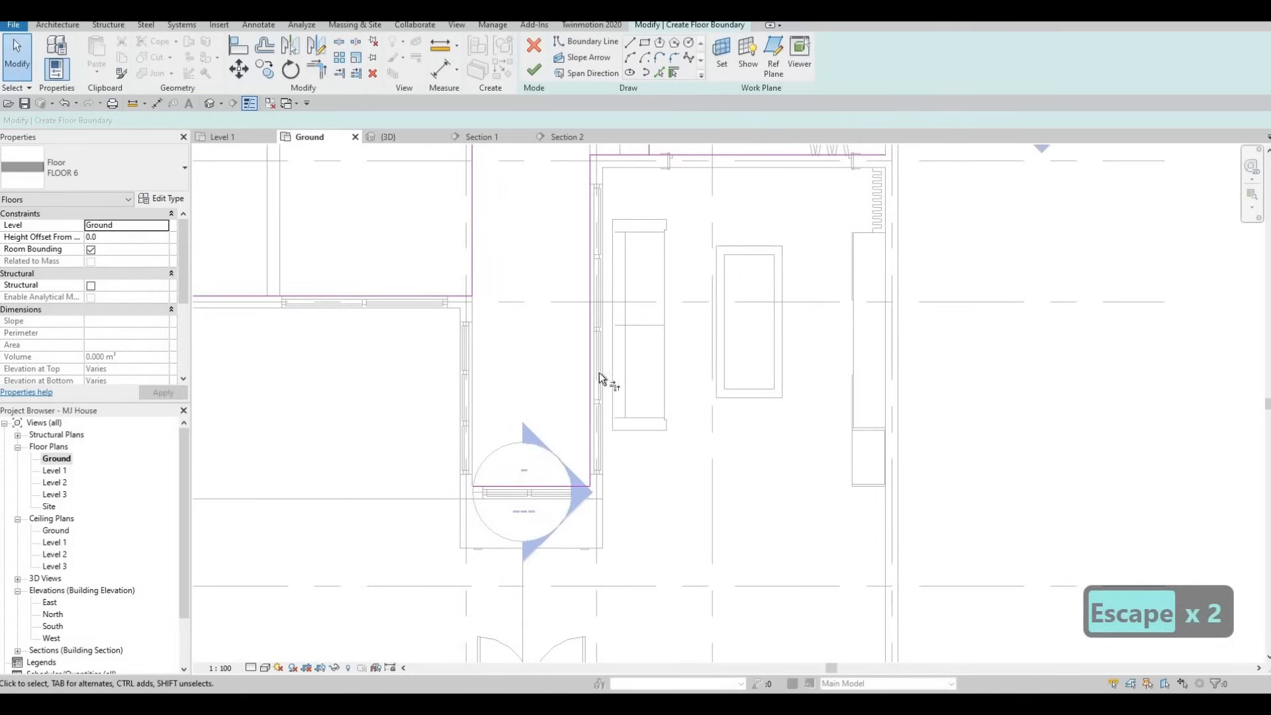
Step: Trim the living room wall lines into a corner and cut the upper one back to the FLOOR 5 edge line
{"action": "key", "text": "t"}
{"action": "key", "text": "r"}
{"action": "middle_click_drag", "start_coordinate": [591, 180], "coordinate": [558, 302]}
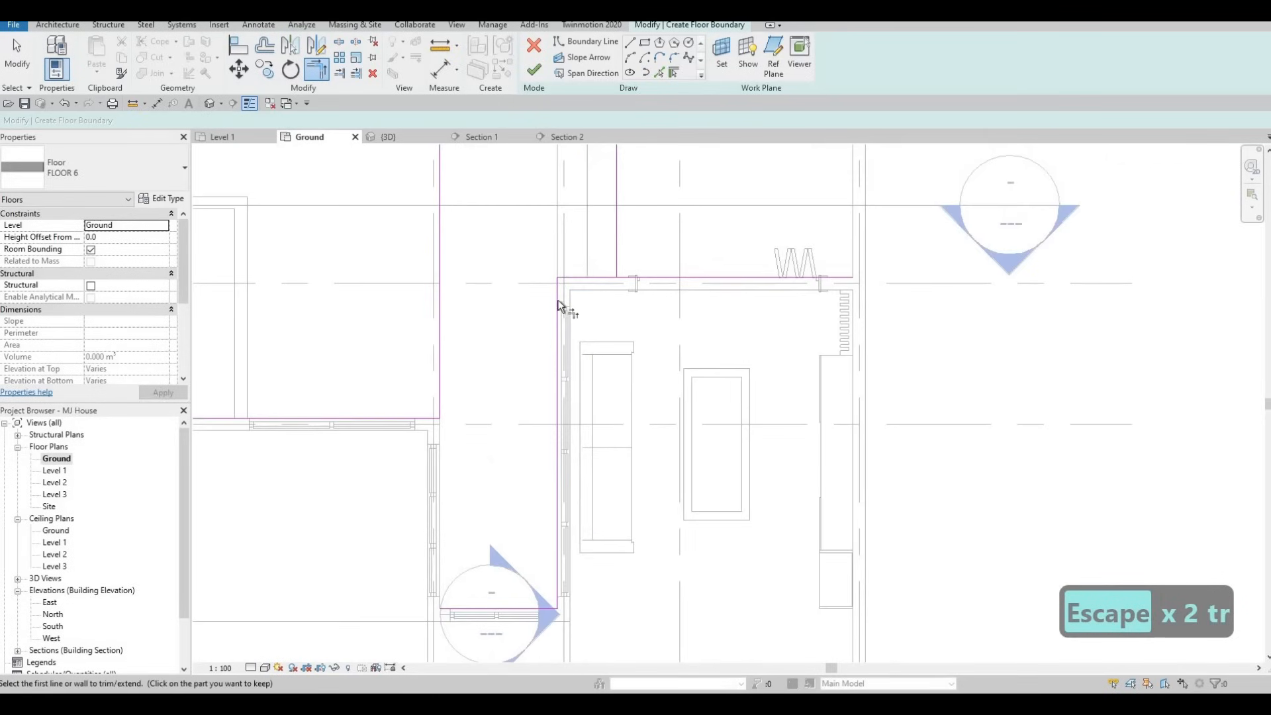
{"action": "left_click", "coordinate": [569, 284]}
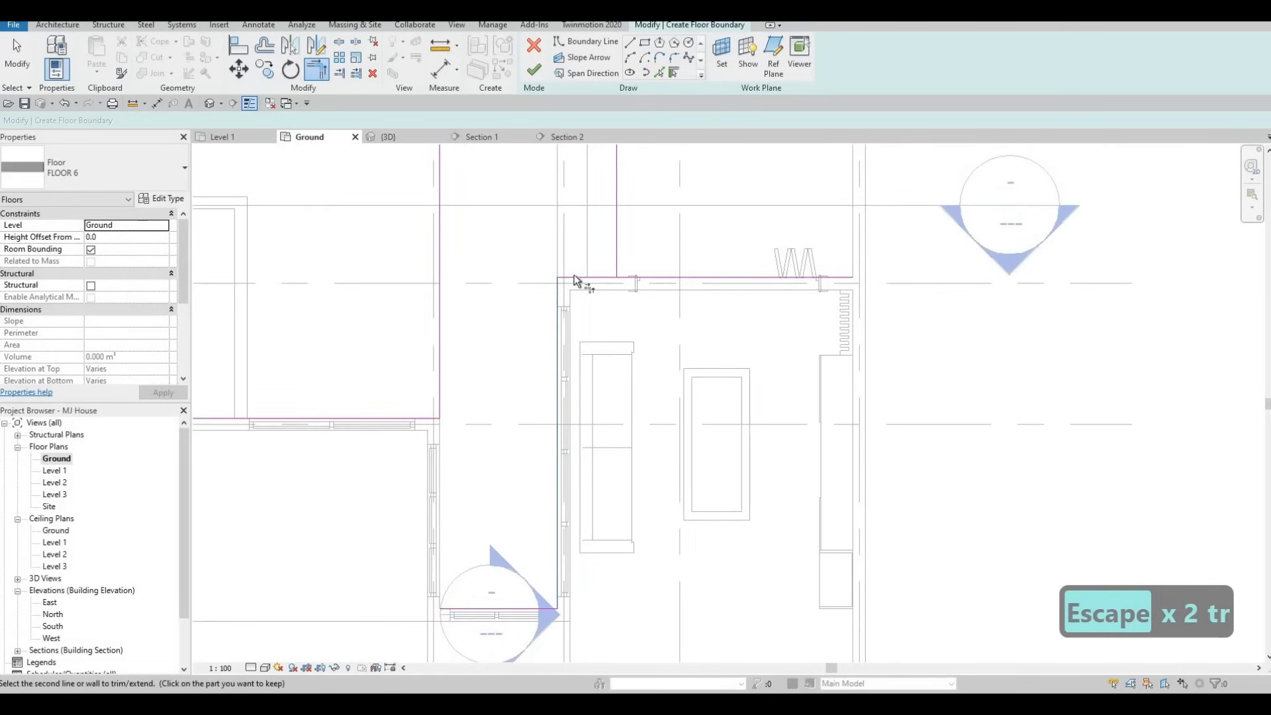
{"action": "left_click", "coordinate": [574, 277]}
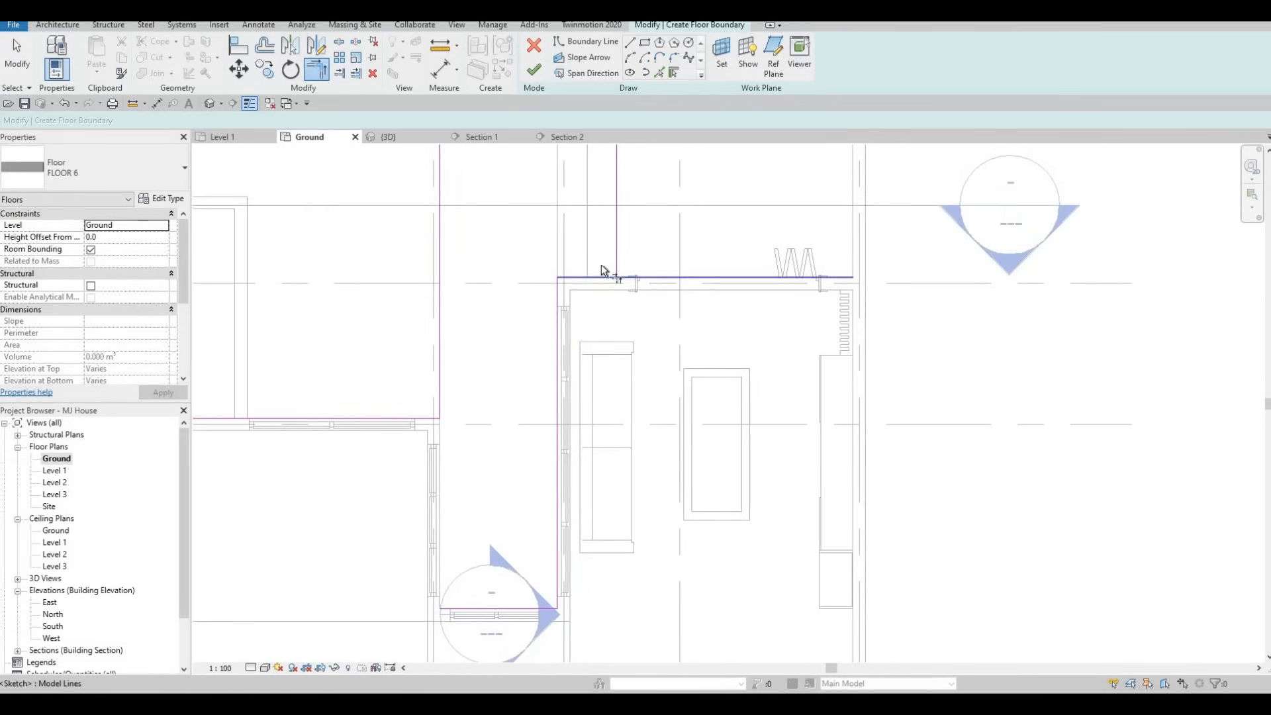
{"action": "left_click", "coordinate": [601, 265]}
Step: Extend the rectangle's passage-side line down to meet the boundary line at the passage's lower end
{"action": "scroll", "coordinate": [536, 318], "scroll_direction": "down", "scroll_amount": 1}
{"action": "scroll", "coordinate": [521, 363], "scroll_direction": "down", "scroll_amount": 1}
{"action": "middle_click_drag", "start_coordinate": [523, 347], "coordinate": [529, 336]}
{"action": "scroll", "coordinate": [458, 374], "scroll_direction": "down", "scroll_amount": 1}
{"action": "middle_click_drag", "start_coordinate": [451, 375], "coordinate": [511, 333]}
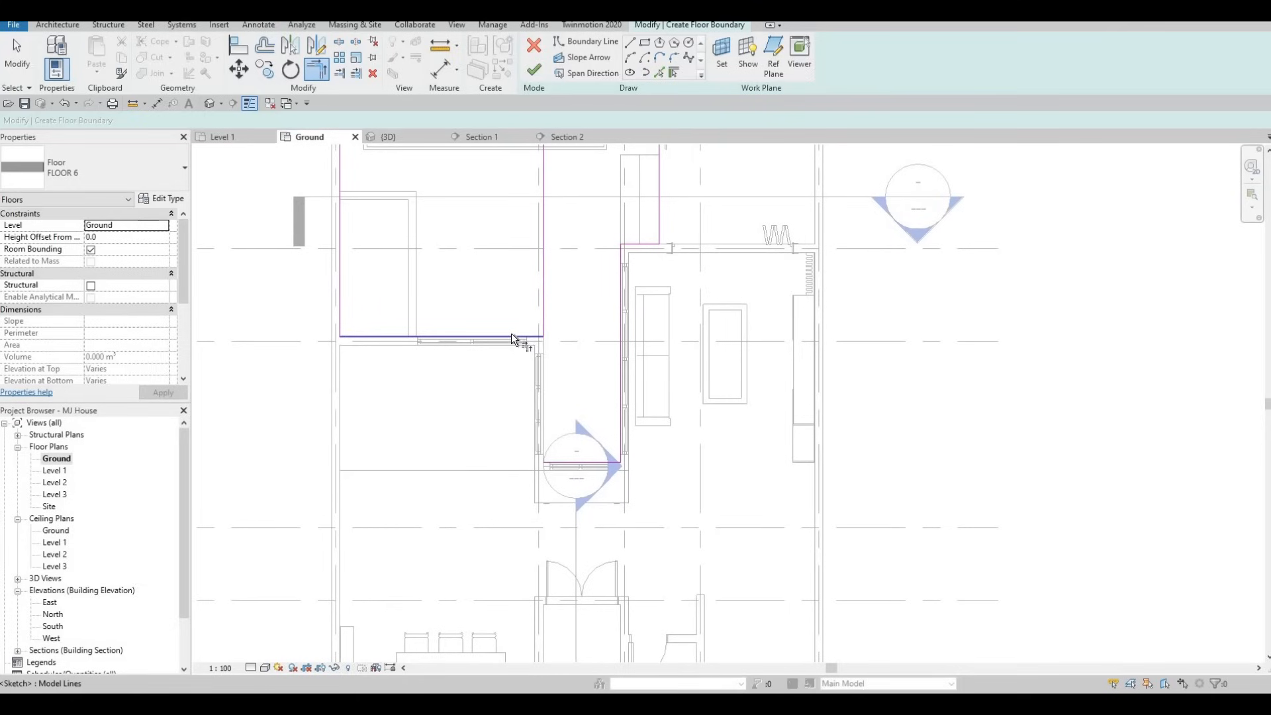
{"action": "left_click", "coordinate": [542, 289]}
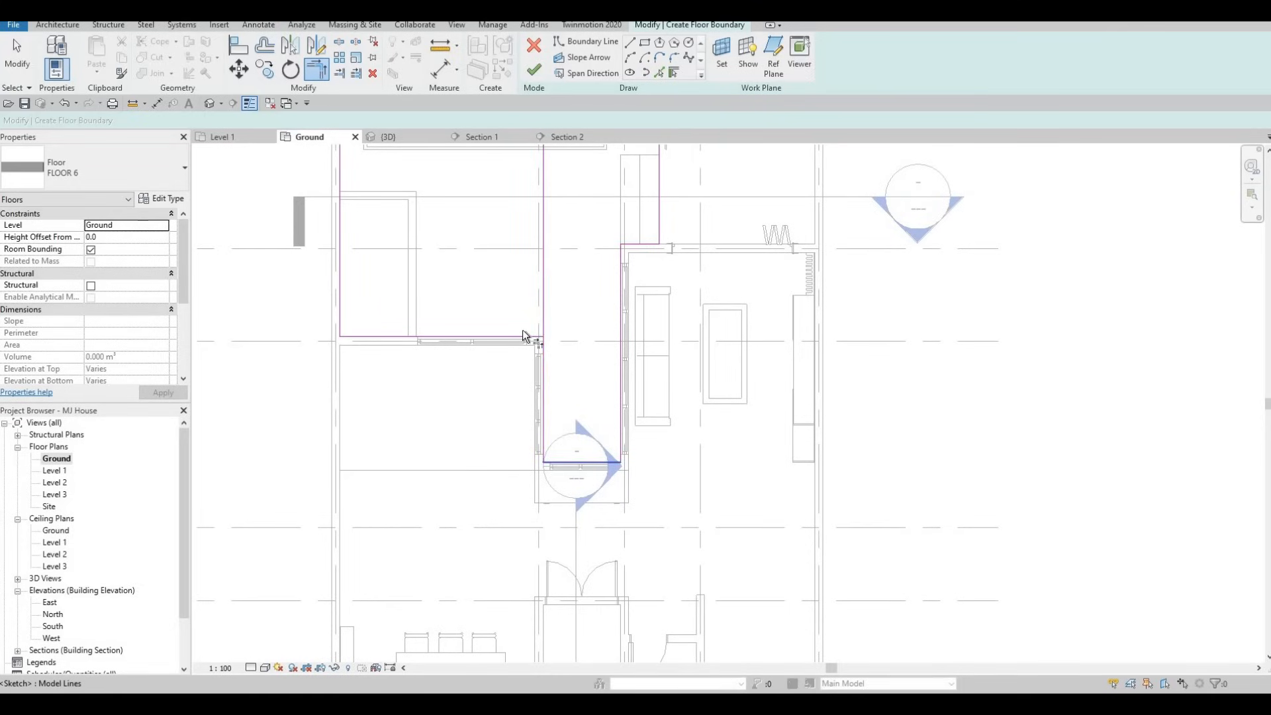
{"action": "left_click", "coordinate": [523, 335]}
{"action": "left_click", "coordinate": [543, 417]}
Step: Try to finish the floor sketch with the current boundary lines
{"action": "middle_click_drag", "start_coordinate": [510, 400], "coordinate": [509, 514]}
{"action": "middle_click_drag", "start_coordinate": [524, 364], "coordinate": [525, 498]}
{"action": "middle_click_drag", "start_coordinate": [653, 369], "coordinate": [510, 415]}
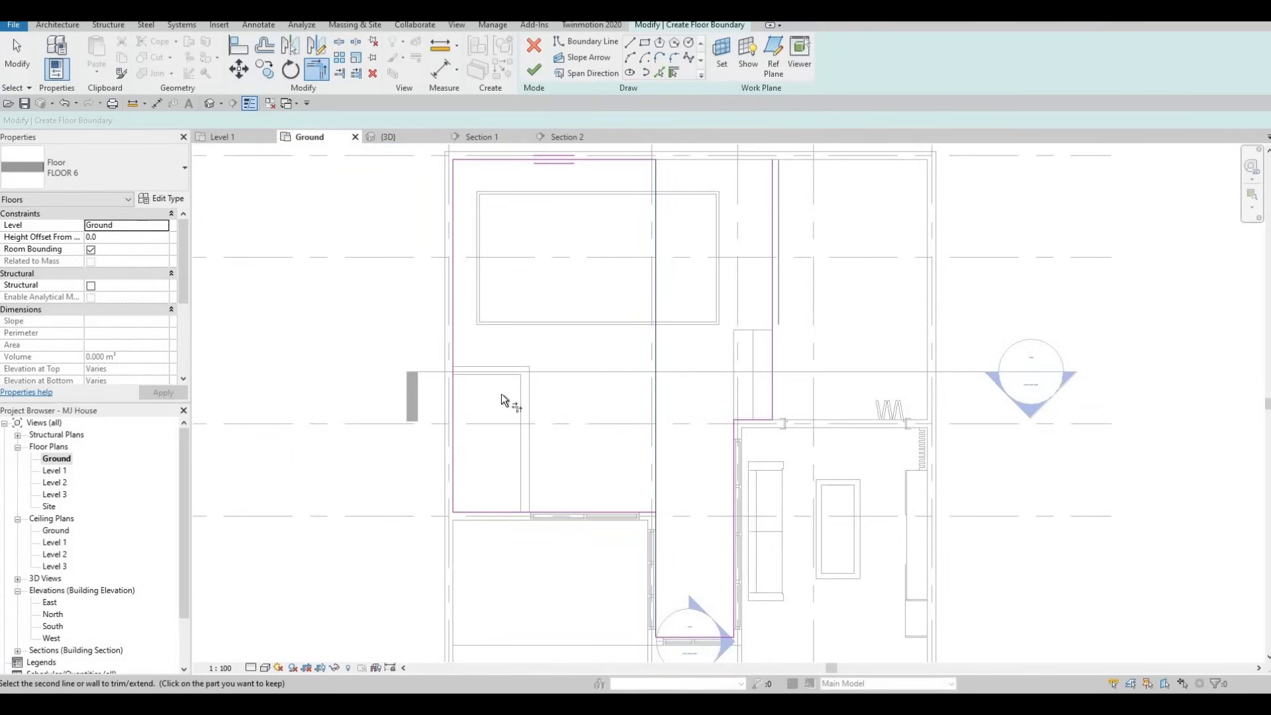
{"action": "middle_click_drag", "start_coordinate": [614, 382], "coordinate": [613, 396]}
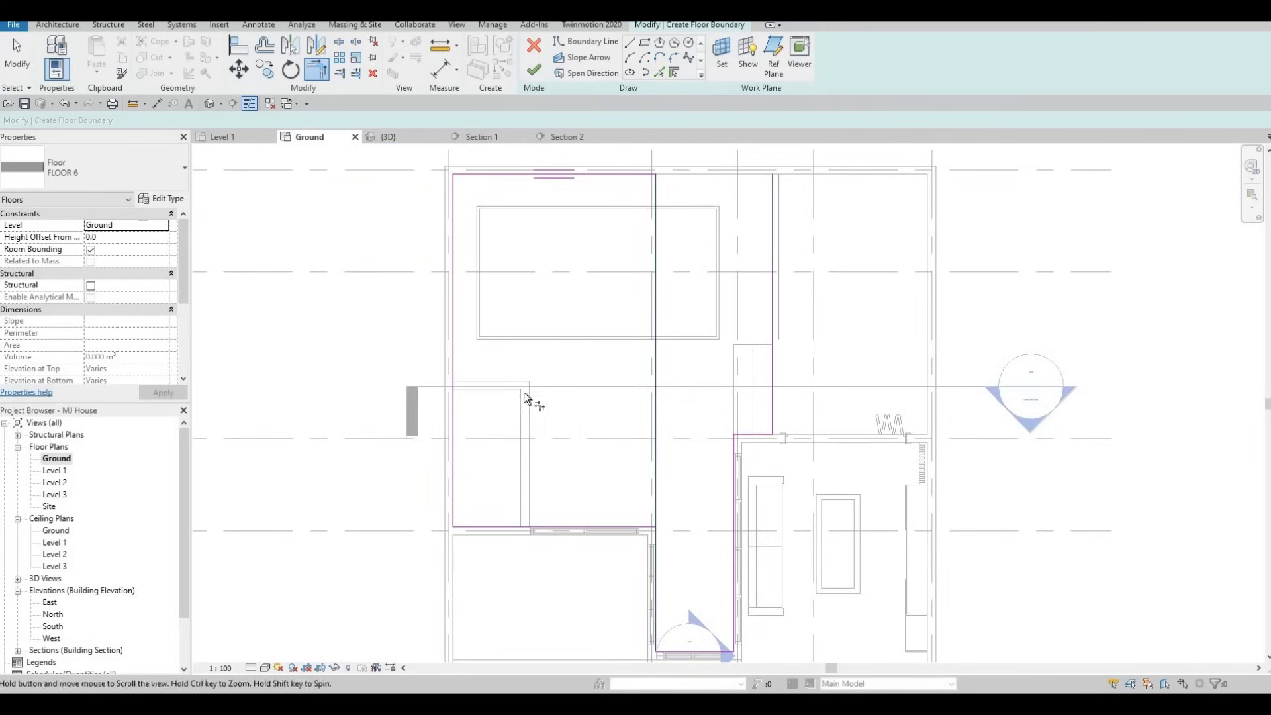
{"action": "scroll", "coordinate": [523, 392], "scroll_direction": "down", "scroll_amount": 2}
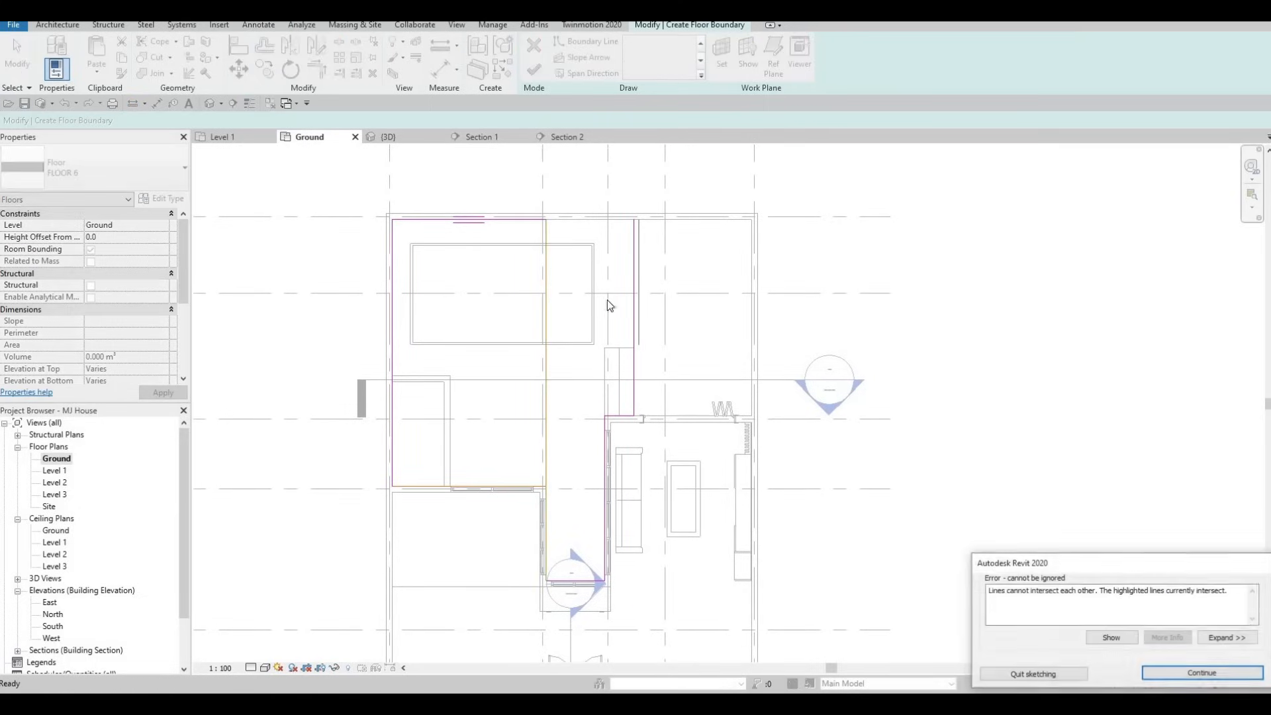
{"action": "key", "text": "Escape"}
{"action": "key", "text": "Escape"}
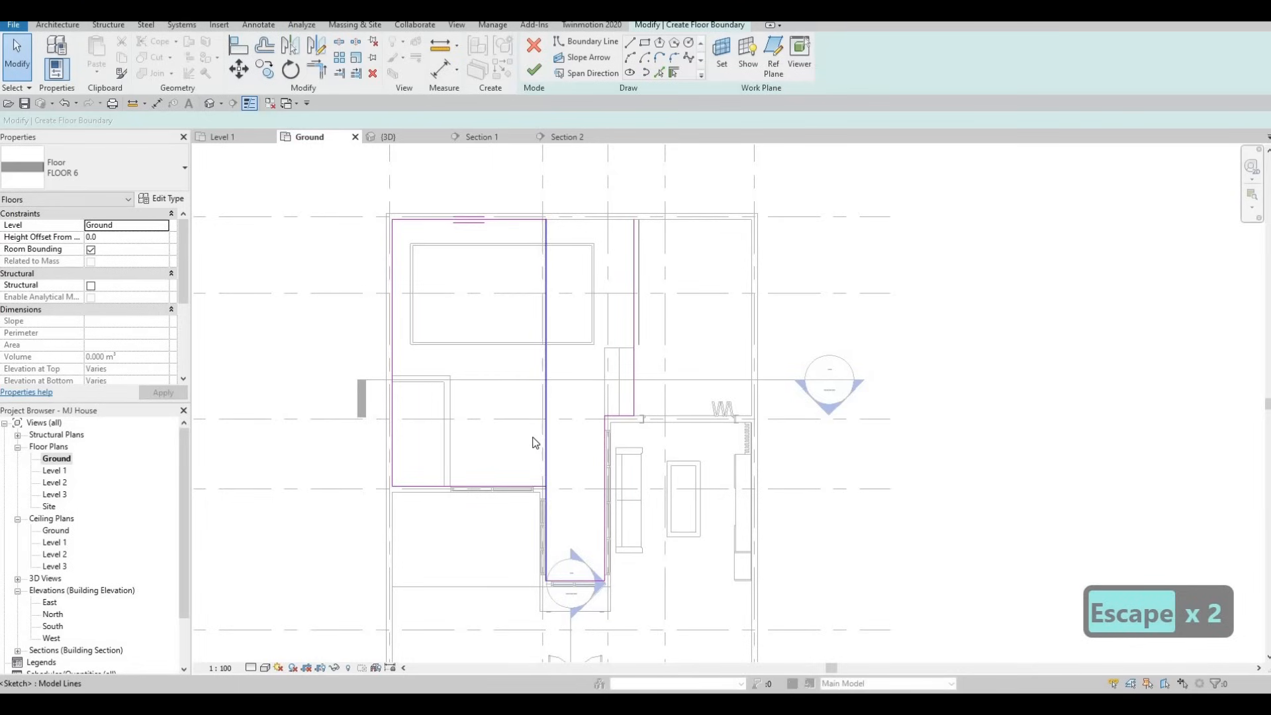
Step: Trim the passage-side line at the lower wall line, join the top line to the FLOOR 5 edge line, and finish the floor
{"action": "key", "text": "t"}
{"action": "key", "text": "r"}
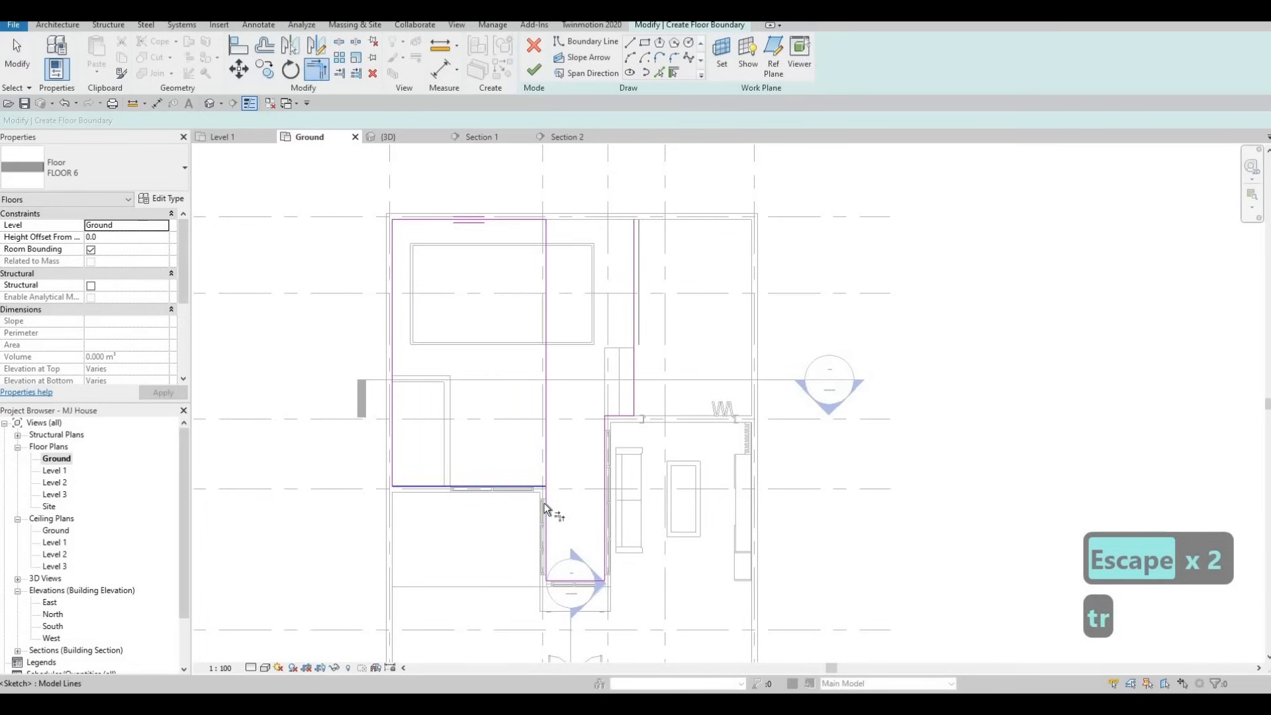
{"action": "left_click", "coordinate": [630, 239]}
{"action": "left_click", "coordinate": [534, 69]}
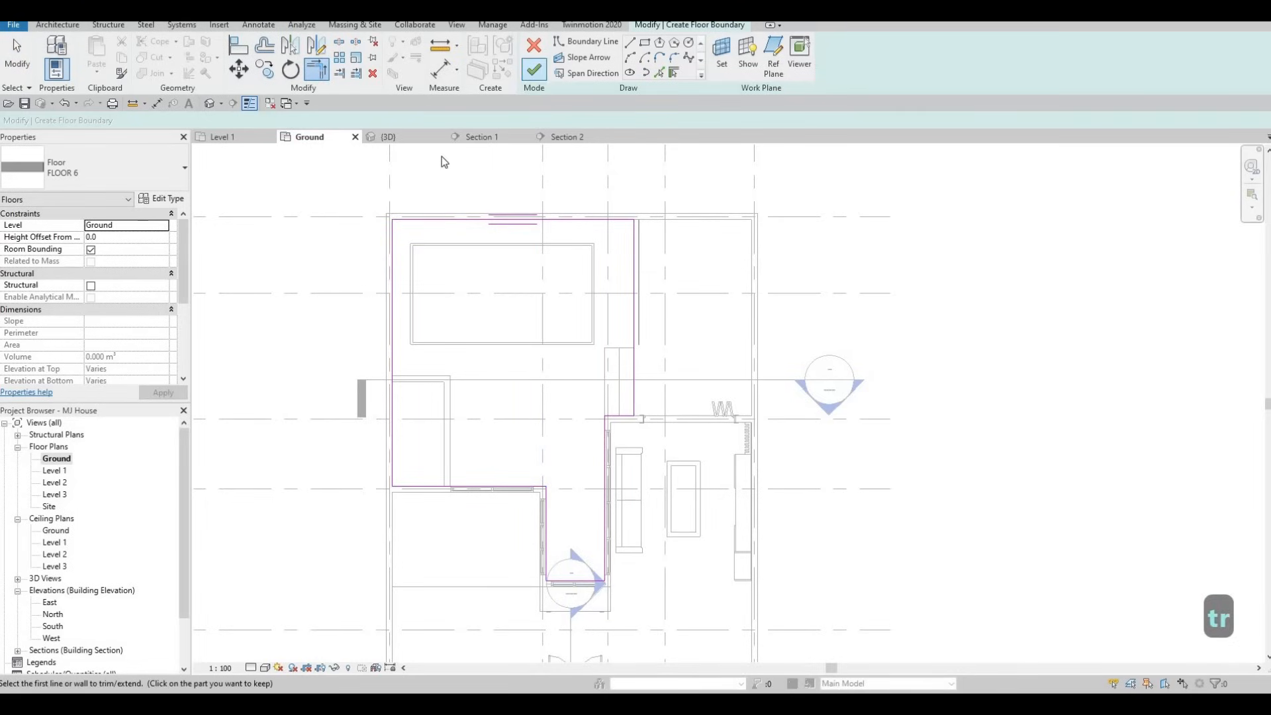
{"action": "scroll", "coordinate": [358, 225], "scroll_direction": "up", "scroll_amount": 5}
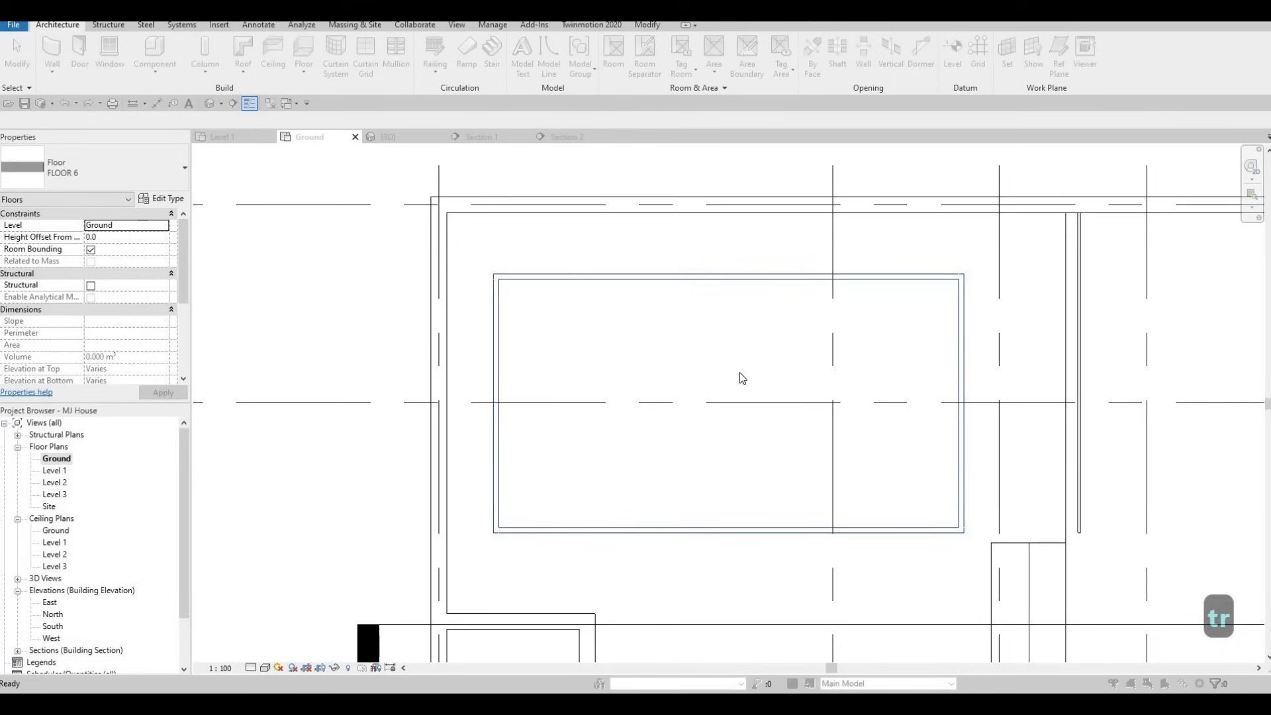
Step: Select the new FLOOR 6 around the pool in the 3D view and open its boundary for editing in the Ground plan
{"action": "key", "text": "Return"}
{"action": "left_click", "coordinate": [383, 136]}
{"action": "scroll", "coordinate": [512, 286], "scroll_direction": "up", "scroll_amount": 3}
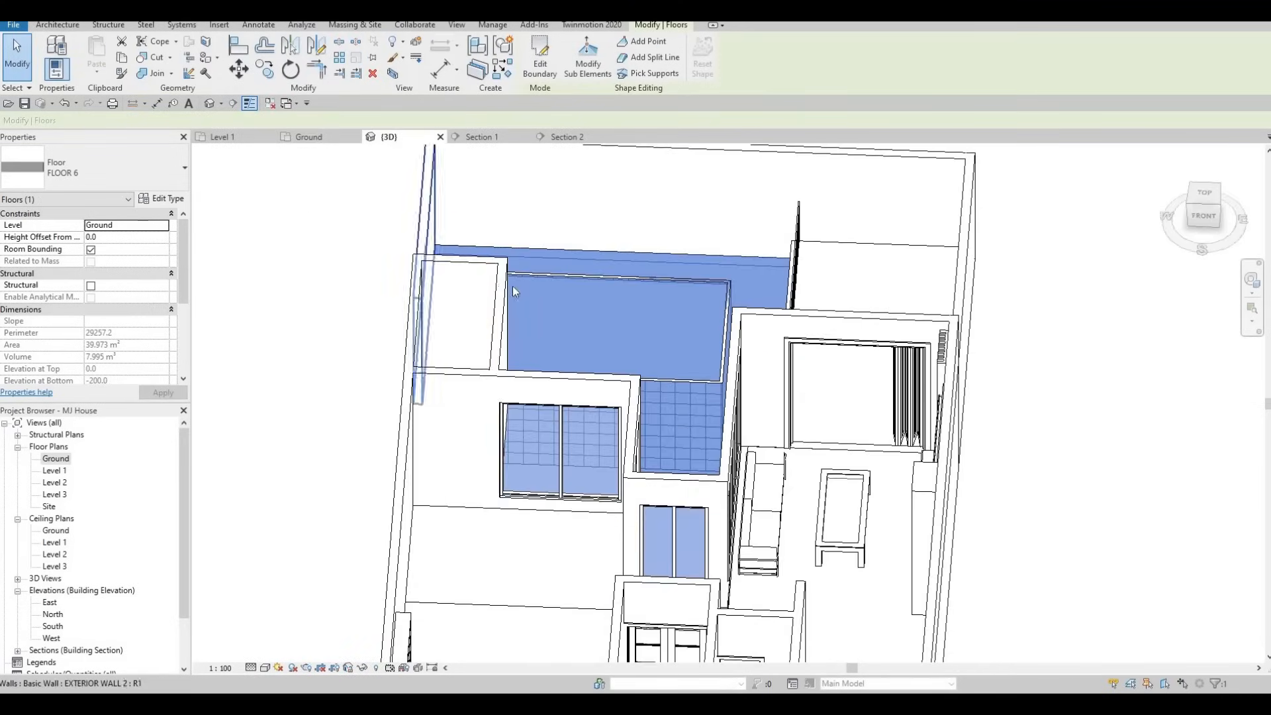
{"action": "key", "text": "Escape"}
{"action": "middle_click_drag", "start_coordinate": [530, 404], "coordinate": [604, 278], "text": "shift"}
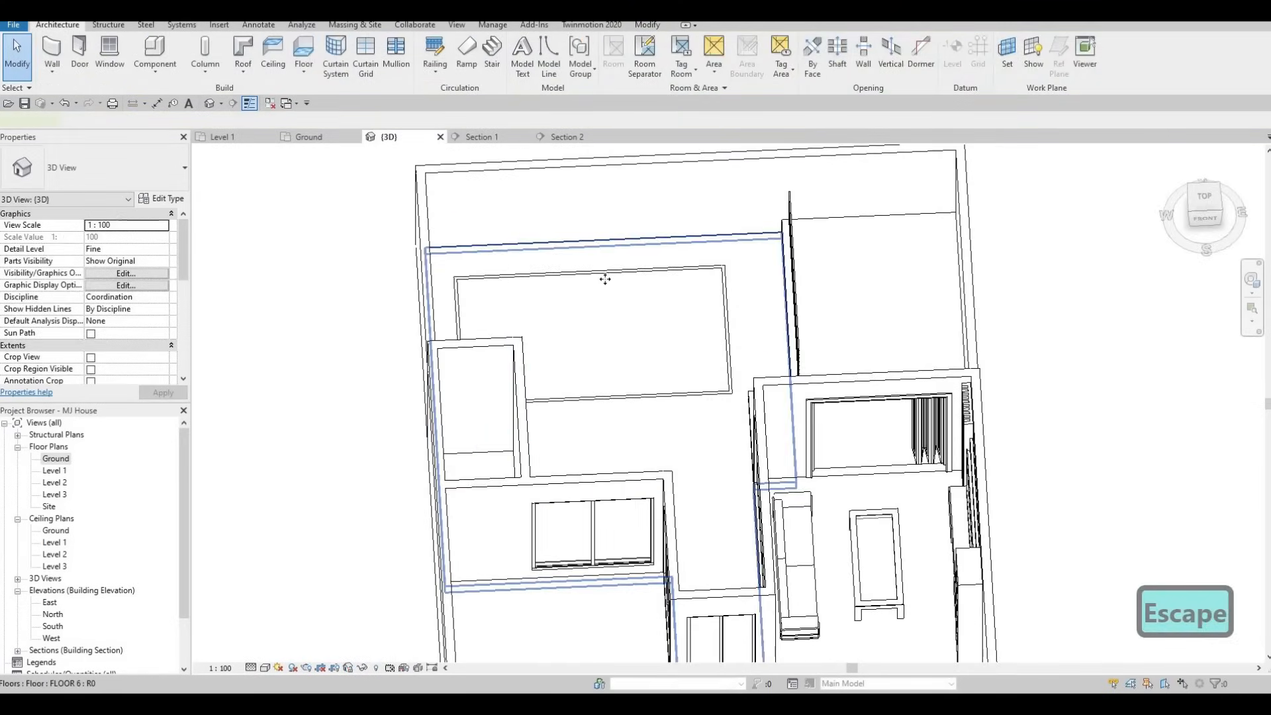
{"action": "left_click", "coordinate": [604, 278]}
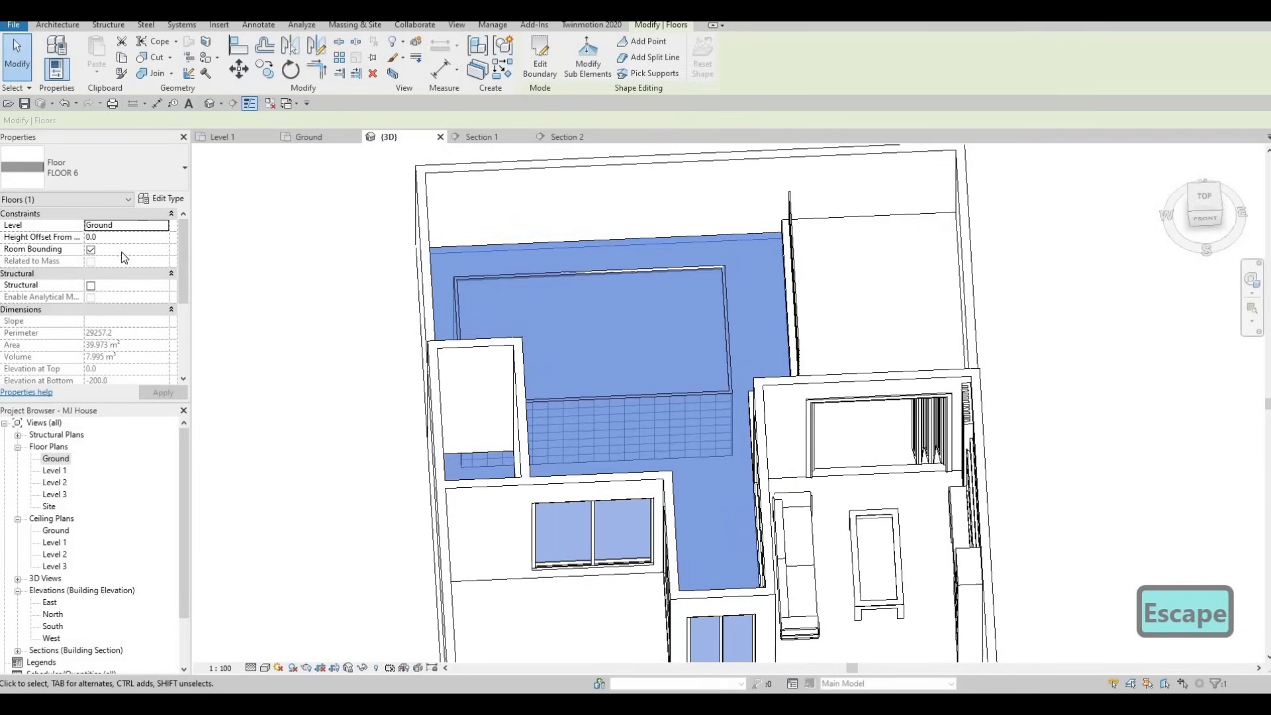
{"action": "left_click", "coordinate": [539, 66]}
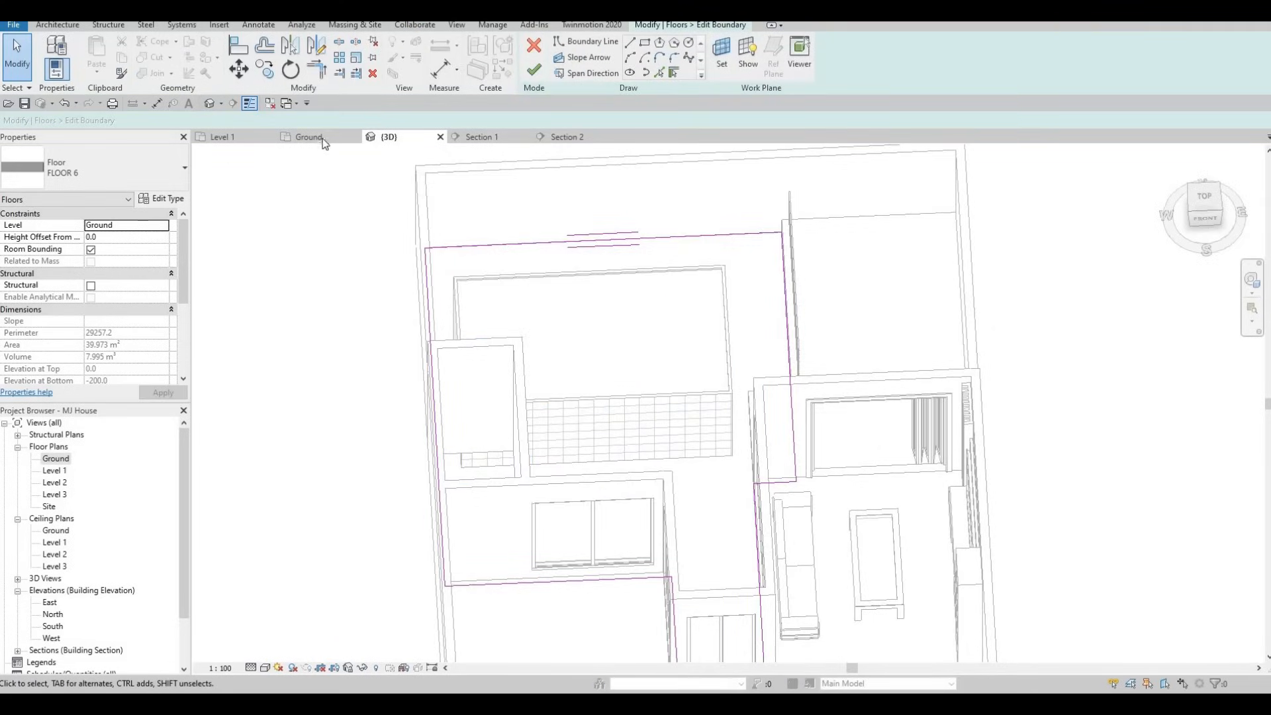
{"action": "left_click", "coordinate": [324, 140]}
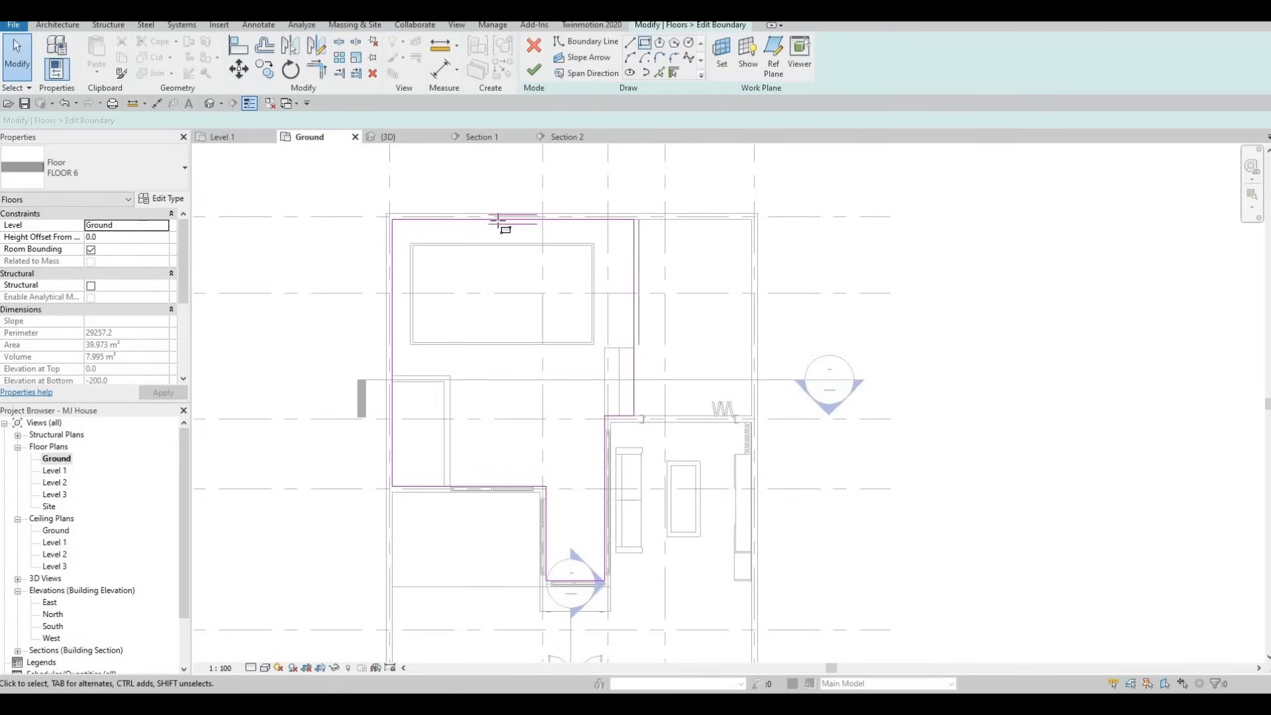
Step: Add a rectangle along the pool walls' outer edges to the FLOOR 6 boundary and finish the floor without attaching the walls
{"action": "scroll", "coordinate": [497, 219], "scroll_direction": "up", "scroll_amount": 4}
{"action": "left_click", "coordinate": [336, 249]}
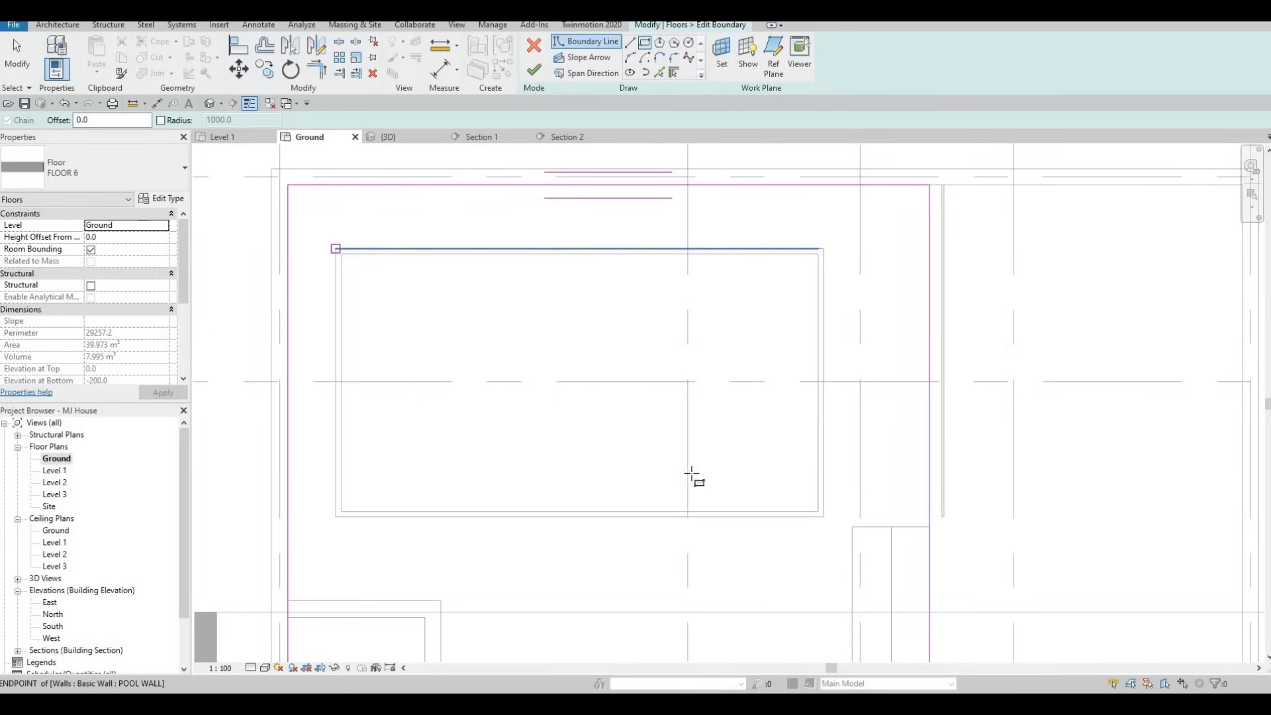
{"action": "left_click", "coordinate": [823, 516]}
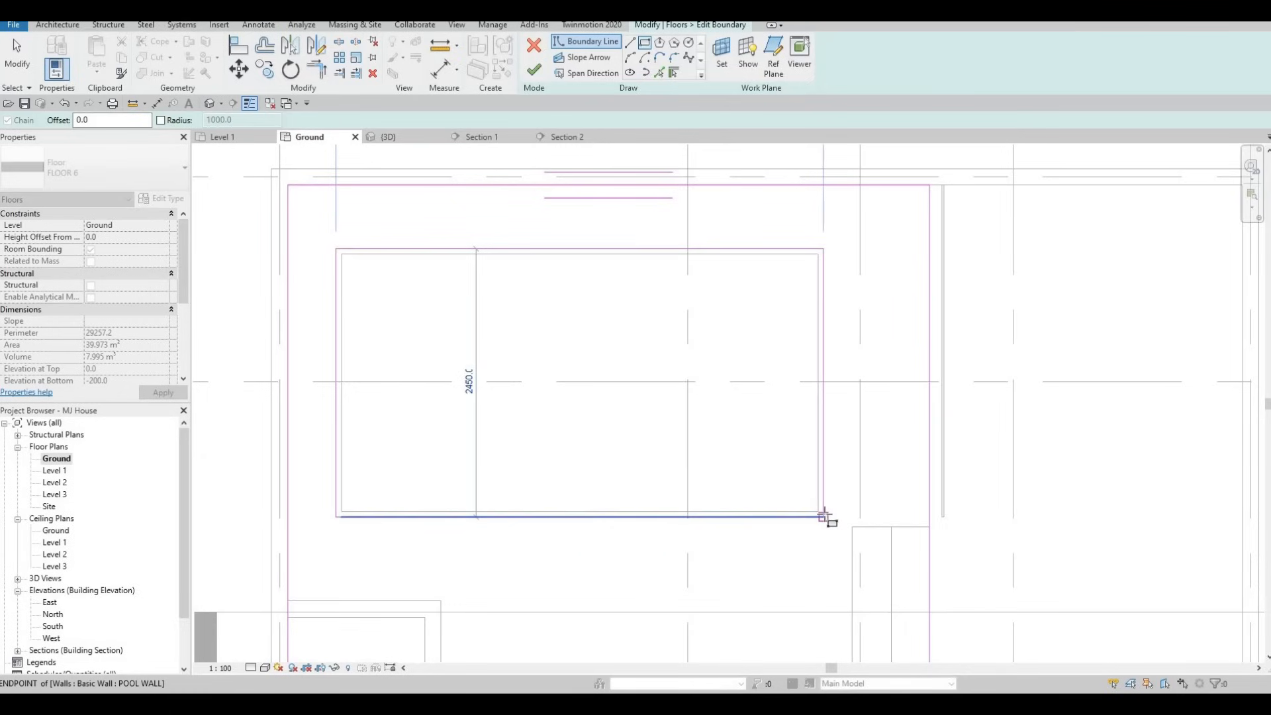
{"action": "left_click", "coordinate": [824, 517]}
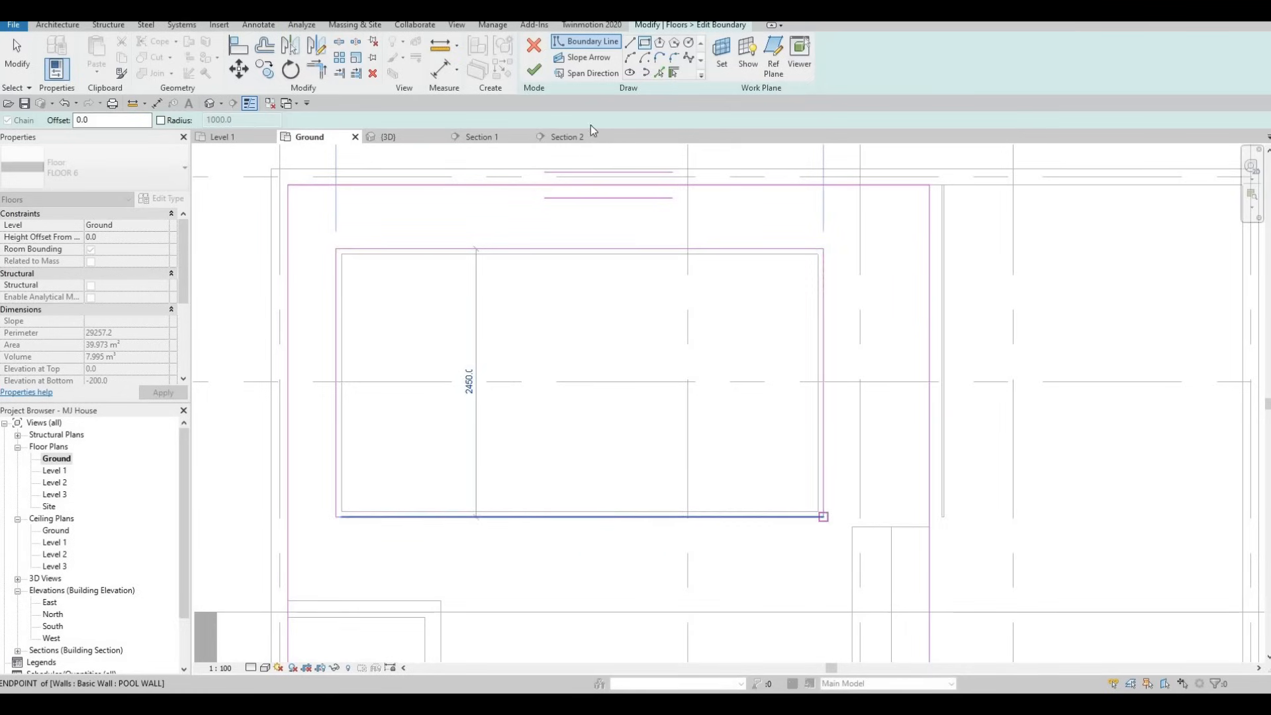
{"action": "left_click", "coordinate": [534, 70]}
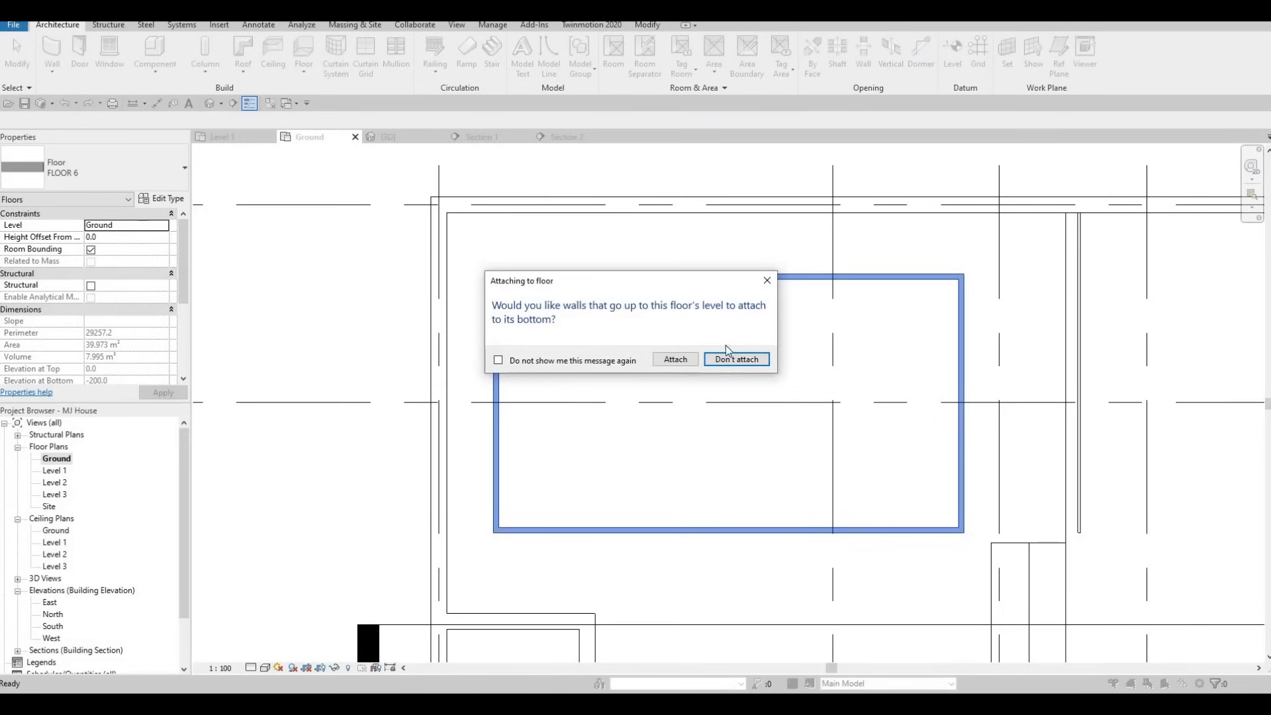
{"action": "key", "text": "Escape"}
{"action": "key", "text": "Escape"}
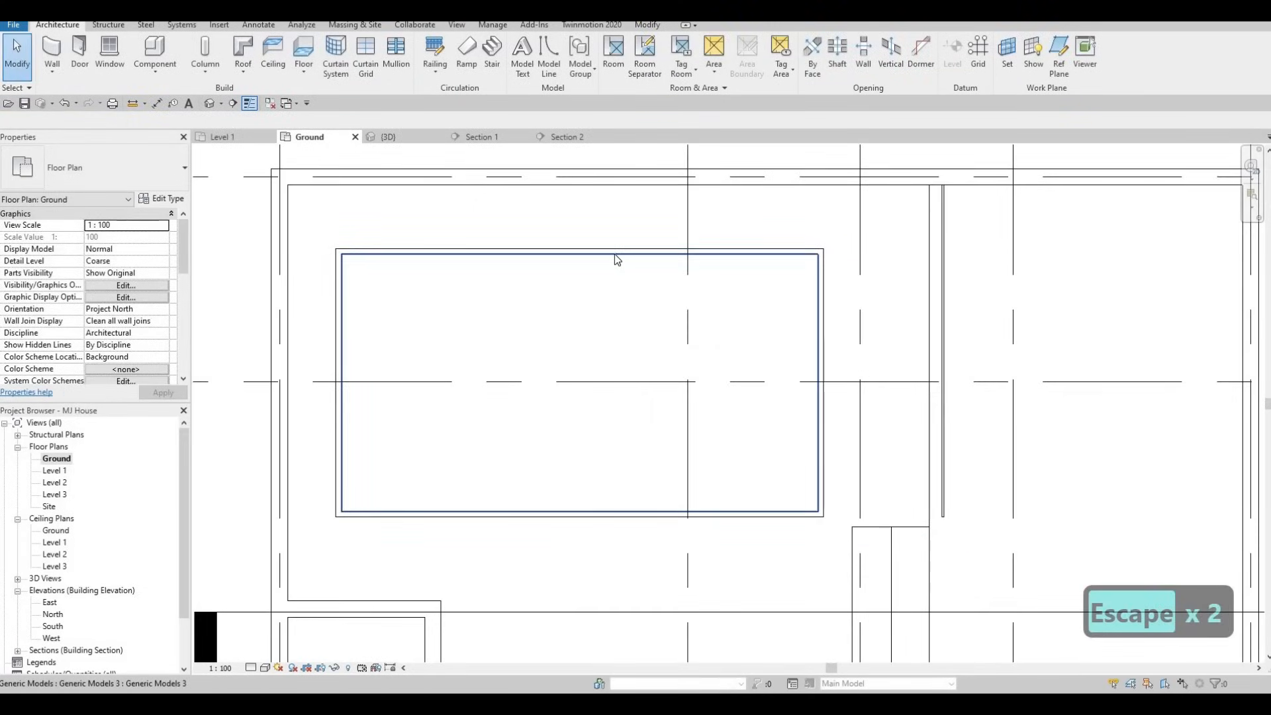
Step: Select the whole chain of POOL WALL walls, set their top offset to 25, and show the pool in the 3D view
{"action": "key", "text": "Tab"}
{"action": "left_click", "coordinate": [615, 255]}
{"action": "key", "text": "Escape"}
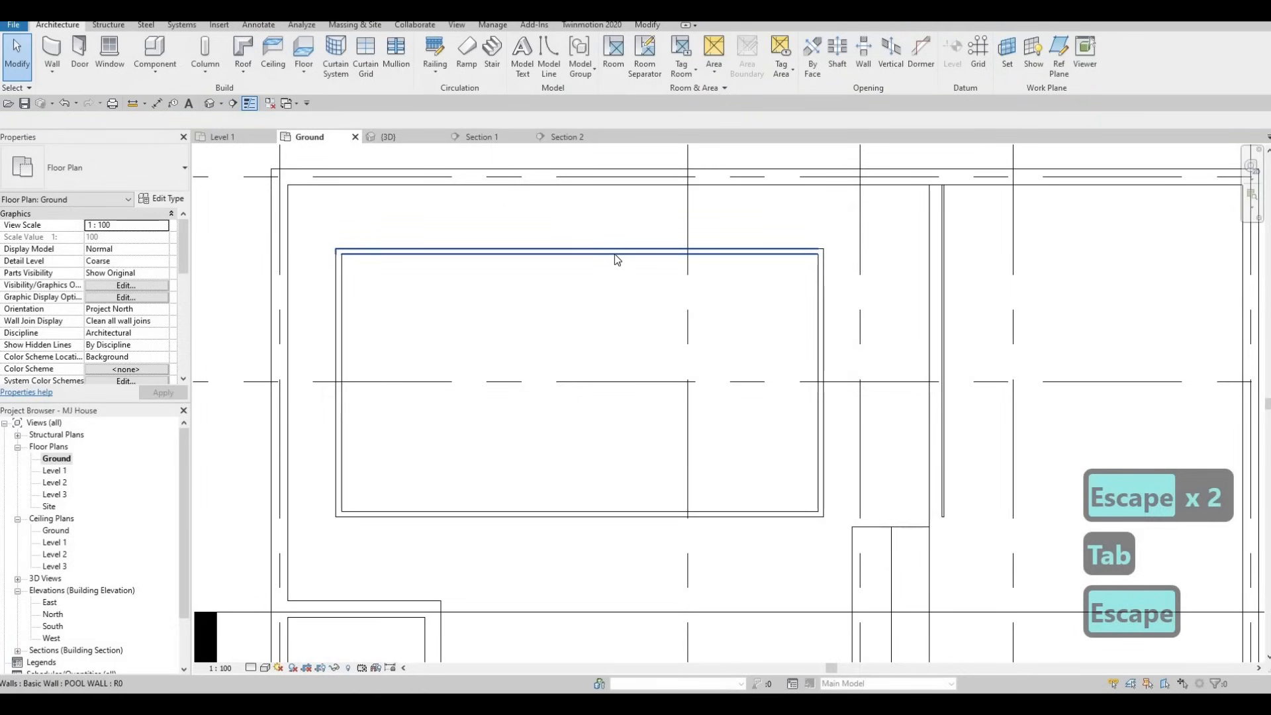
{"action": "key", "text": "Tab"}
{"action": "left_click", "coordinate": [615, 254]}
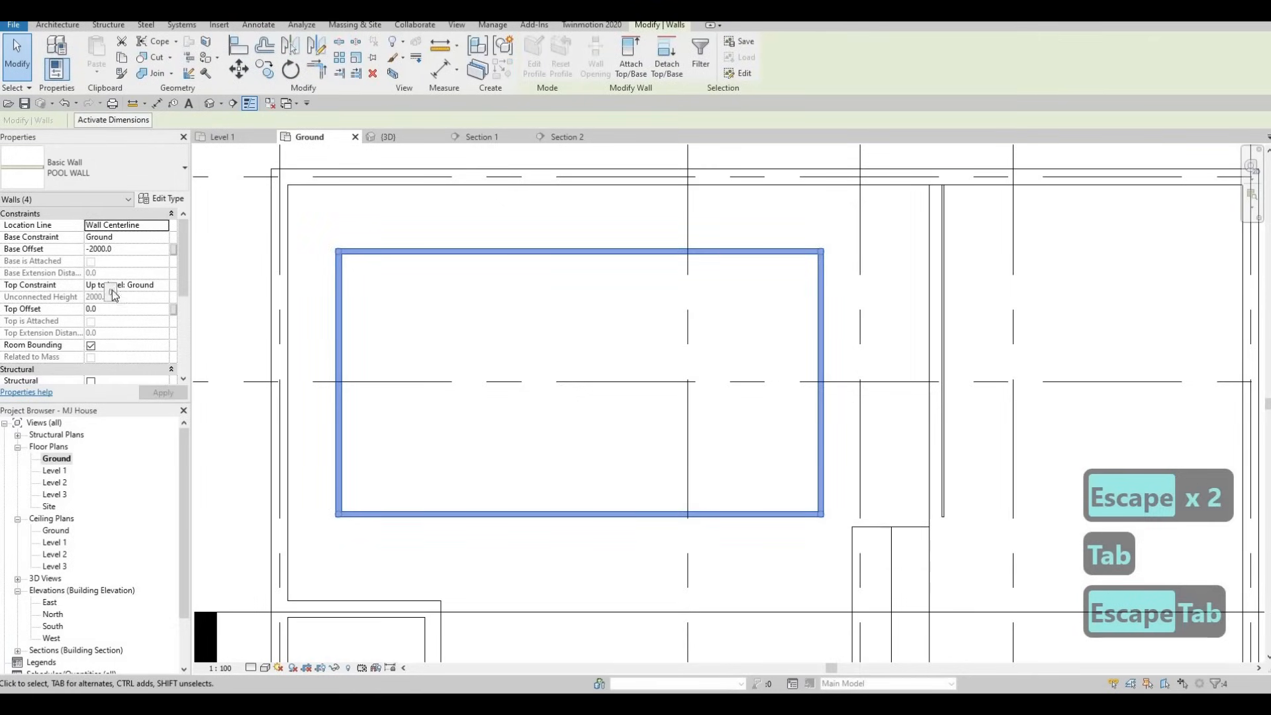
{"action": "left_click", "coordinate": [111, 309]}
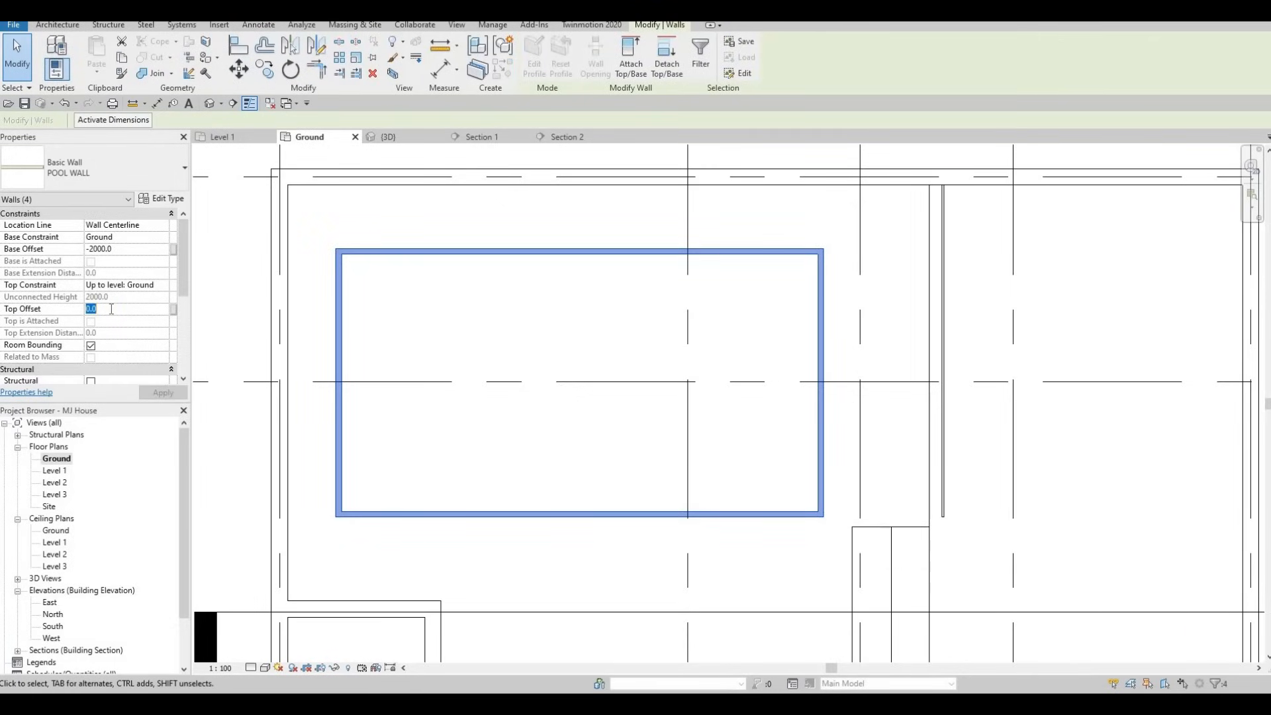
{"action": "type", "text": "25"}
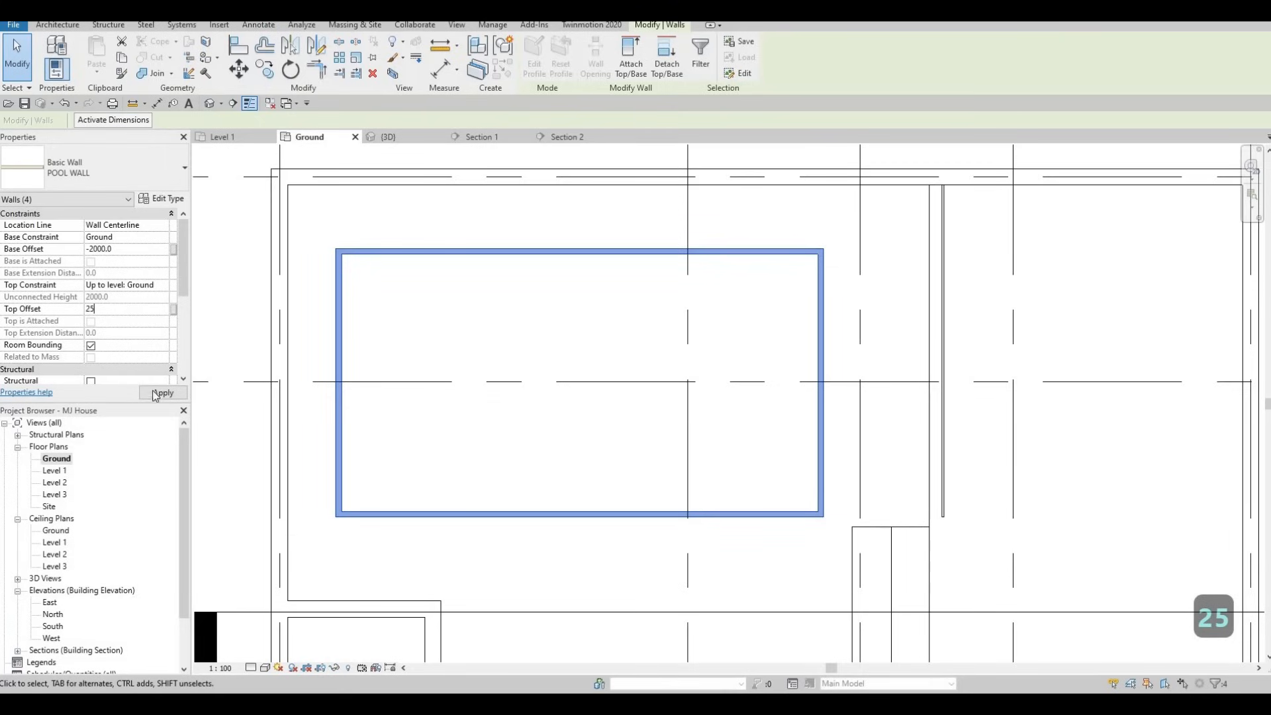
{"action": "left_click", "coordinate": [159, 393]}
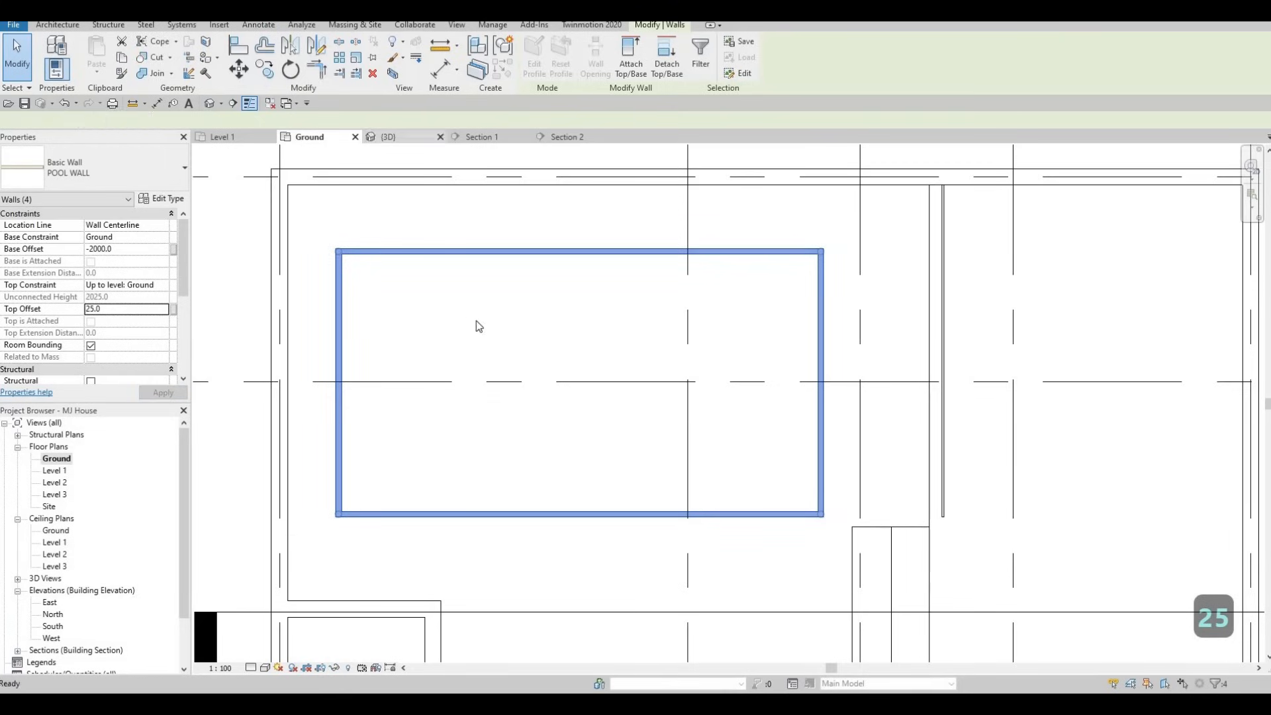
{"action": "key", "text": "ctrl+Tab"}
{"action": "key", "text": "Escape"}
{"action": "scroll", "coordinate": [588, 361], "scroll_direction": "up", "scroll_amount": 3}
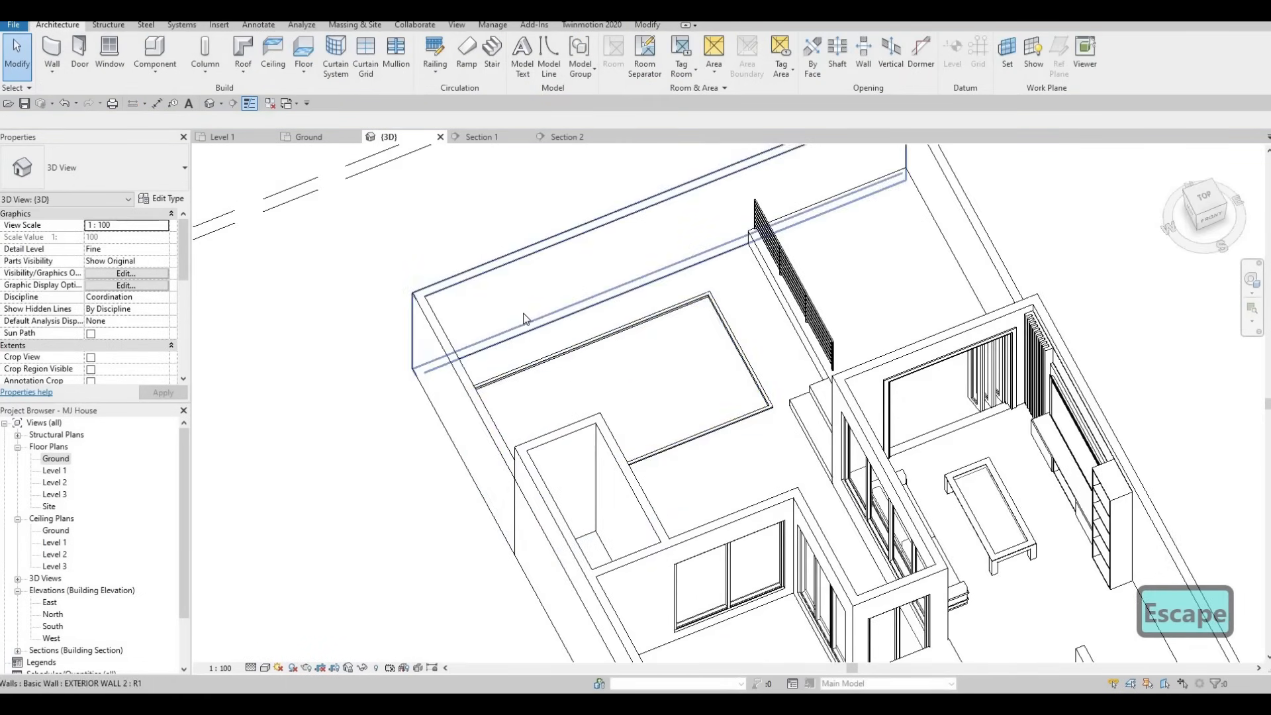
{"action": "middle_click_drag", "start_coordinate": [499, 308], "coordinate": [454, 265]}
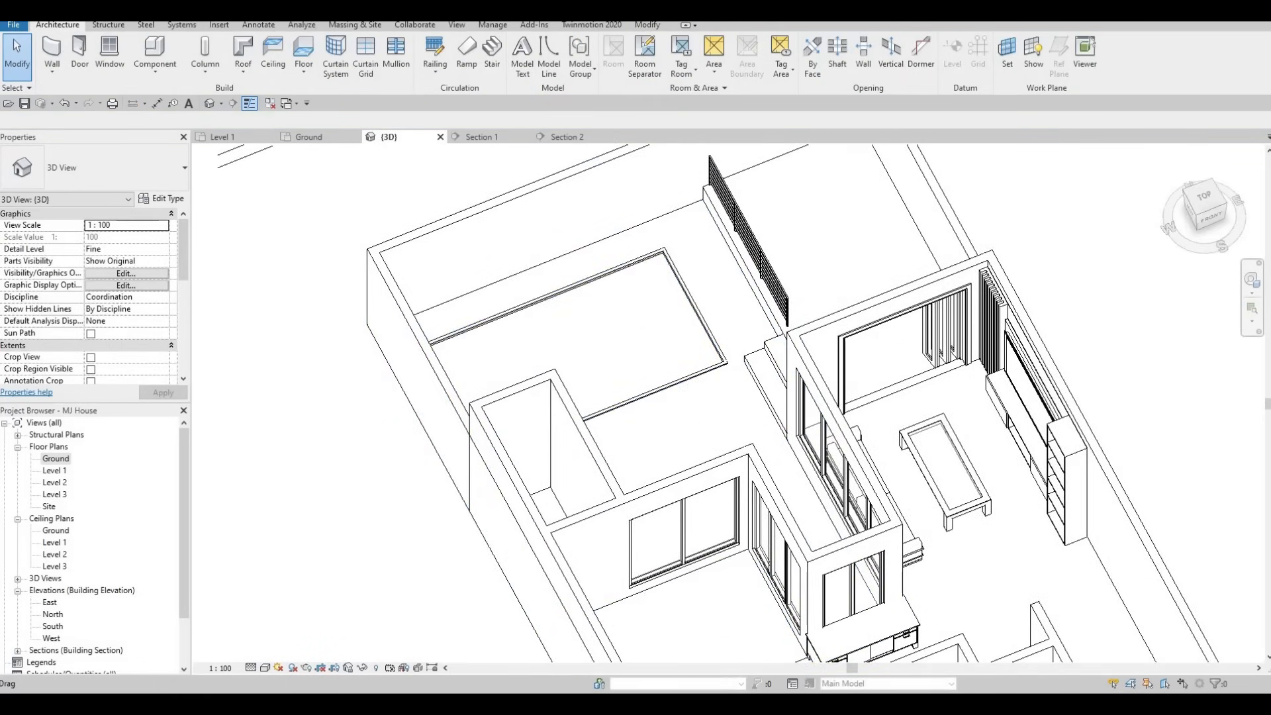